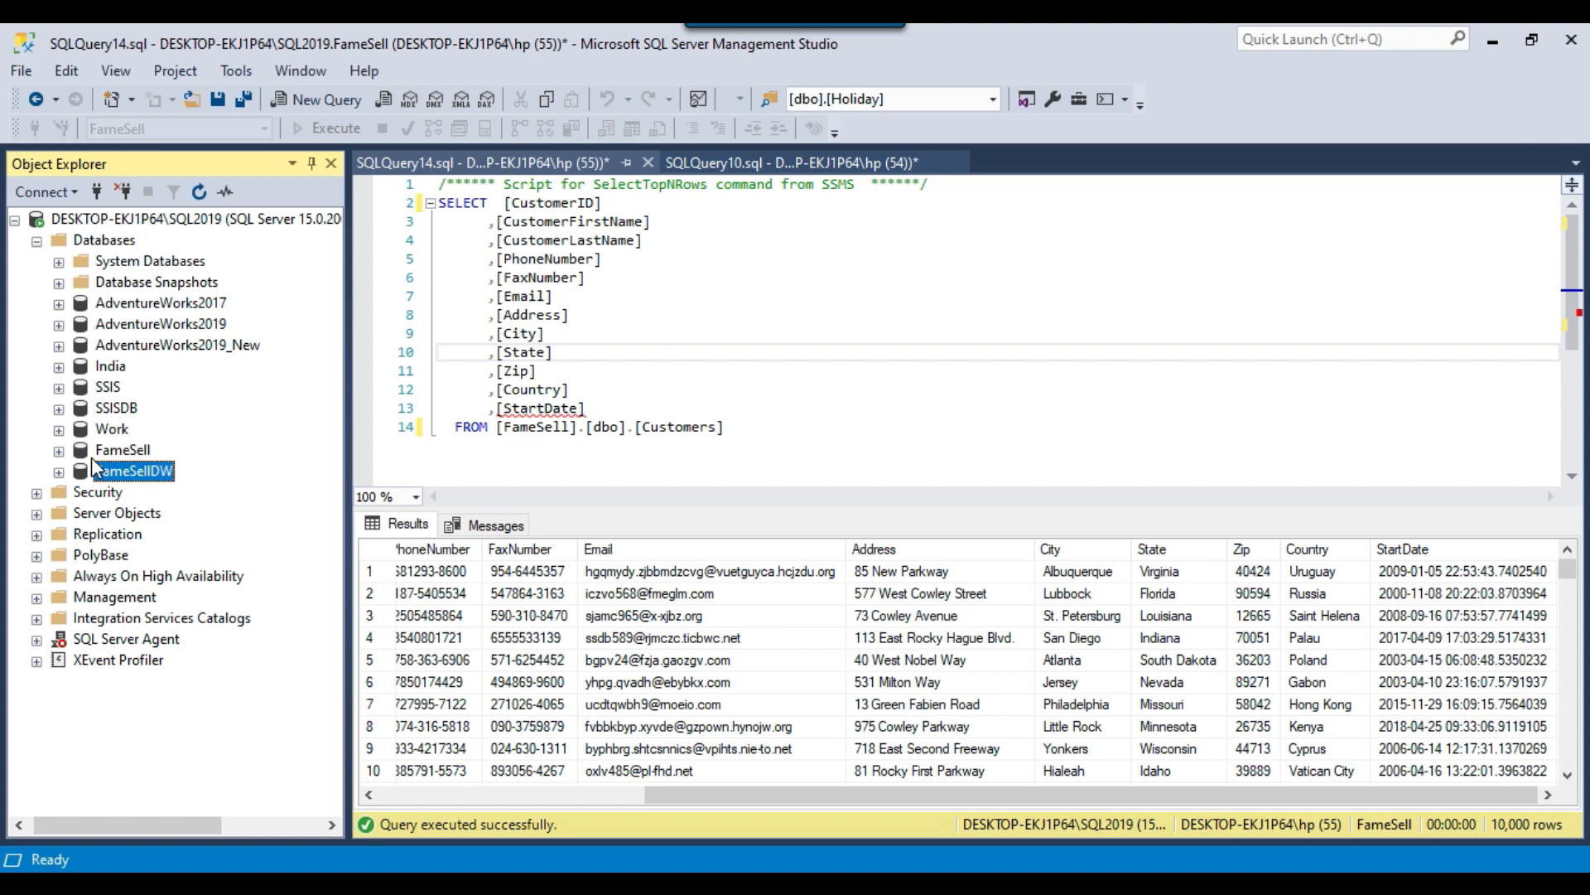
Expand the FameSell database, select its dbo.Customers table, and run the full SELECT query on [FameSell].[dbo].[Customers].
left_click(58, 450)
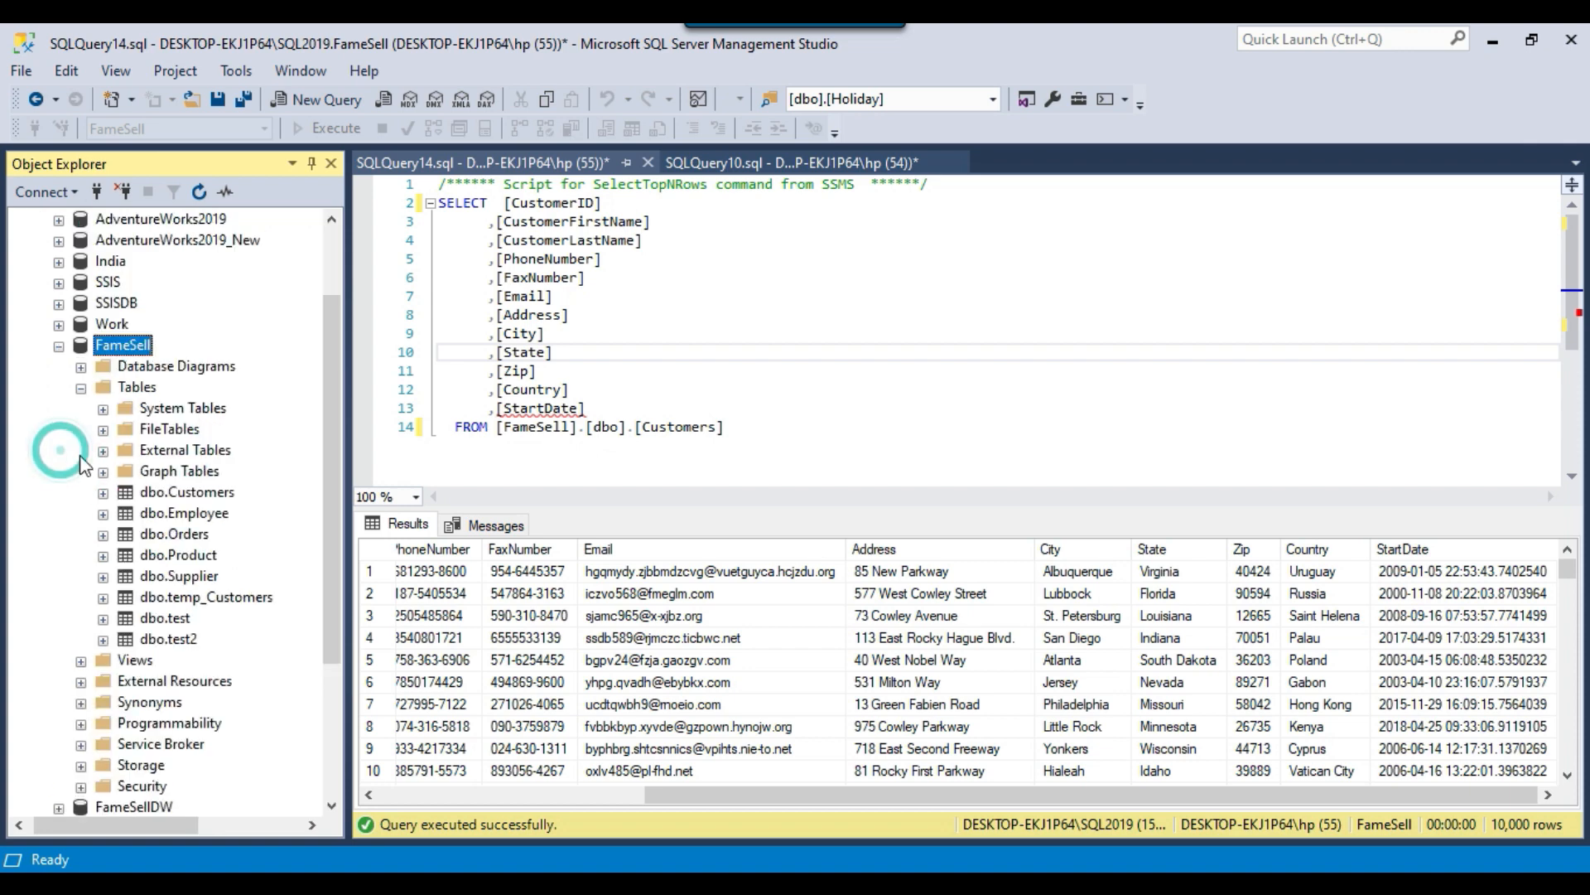
left_click(203, 493)
left_click_drag(816, 426, 423, 178)
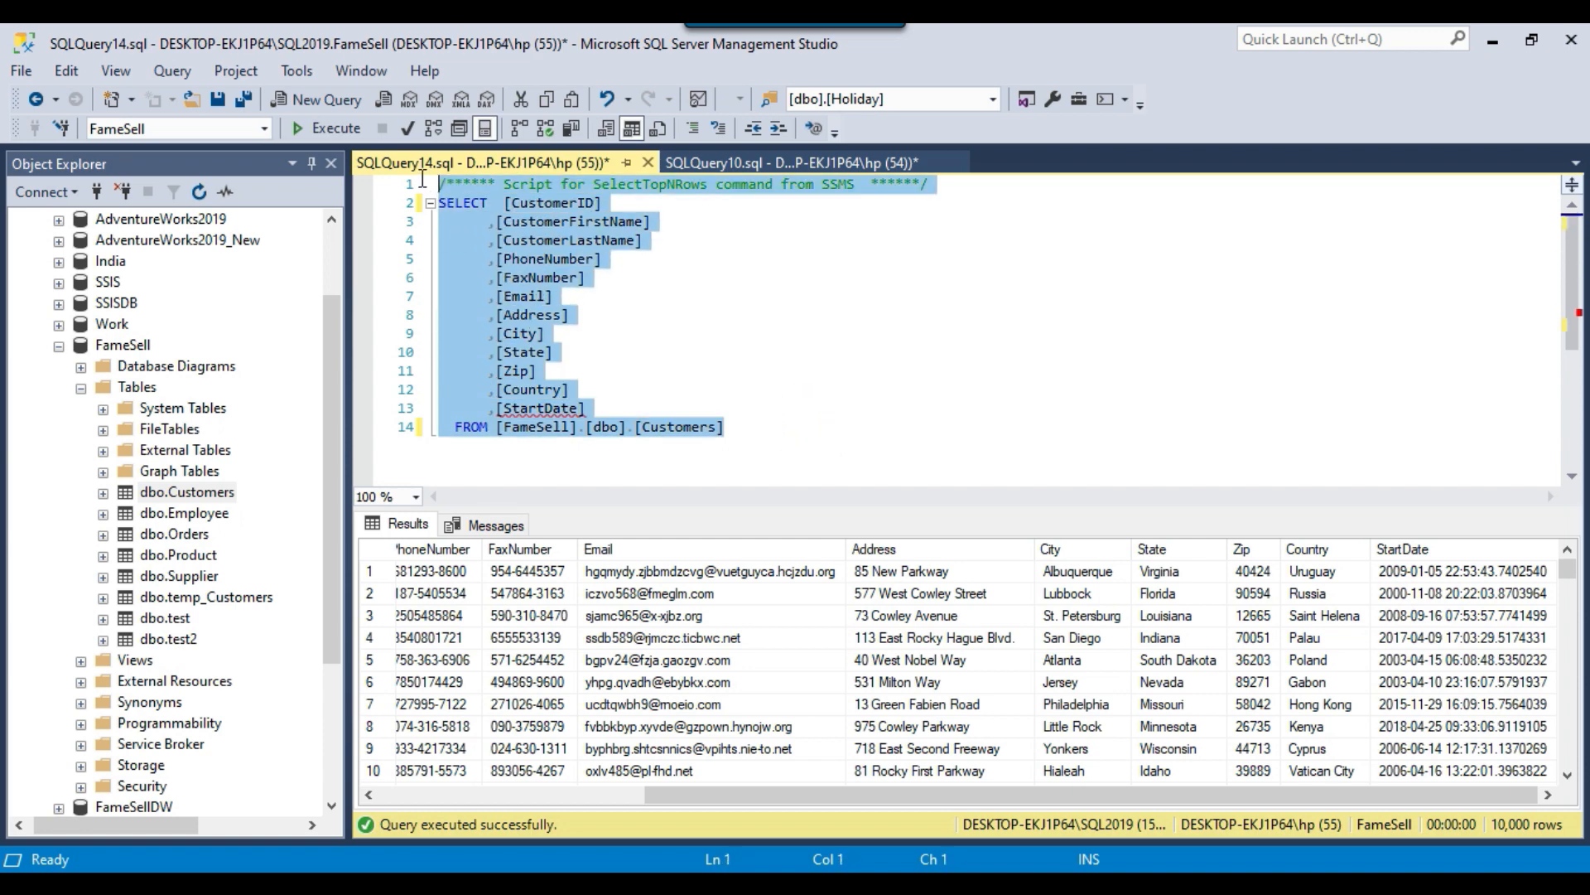
left_click(331, 126)
left_click(891, 327)
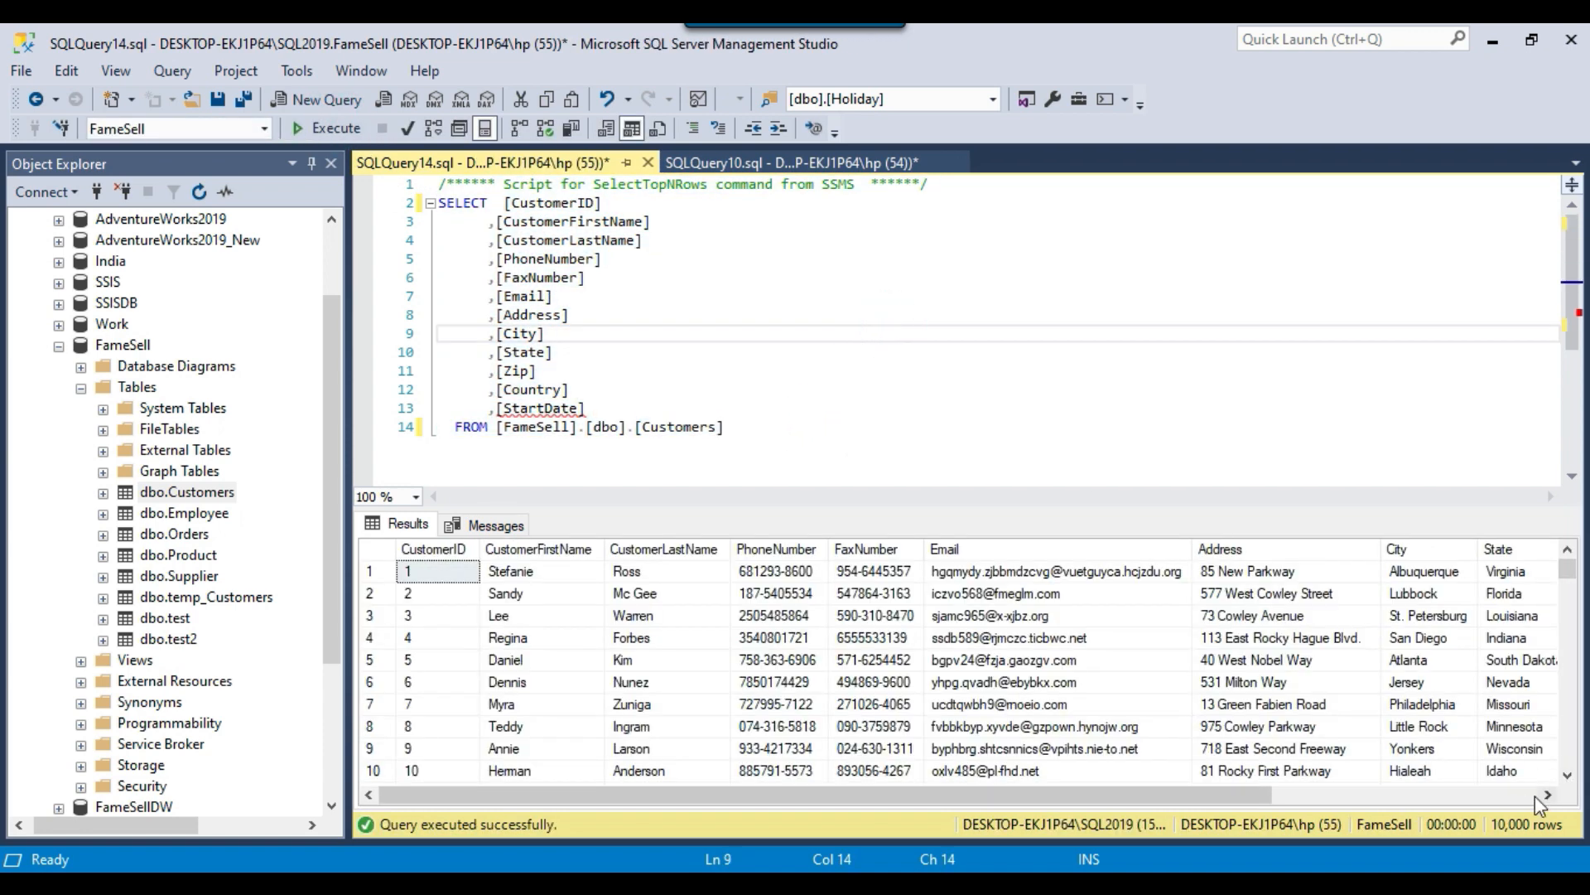
Examine the Customers query results across the ID, name, phone, fax, email, address and StartDate columns.
left_click(667, 708)
left_click_drag(430, 571, 454, 724)
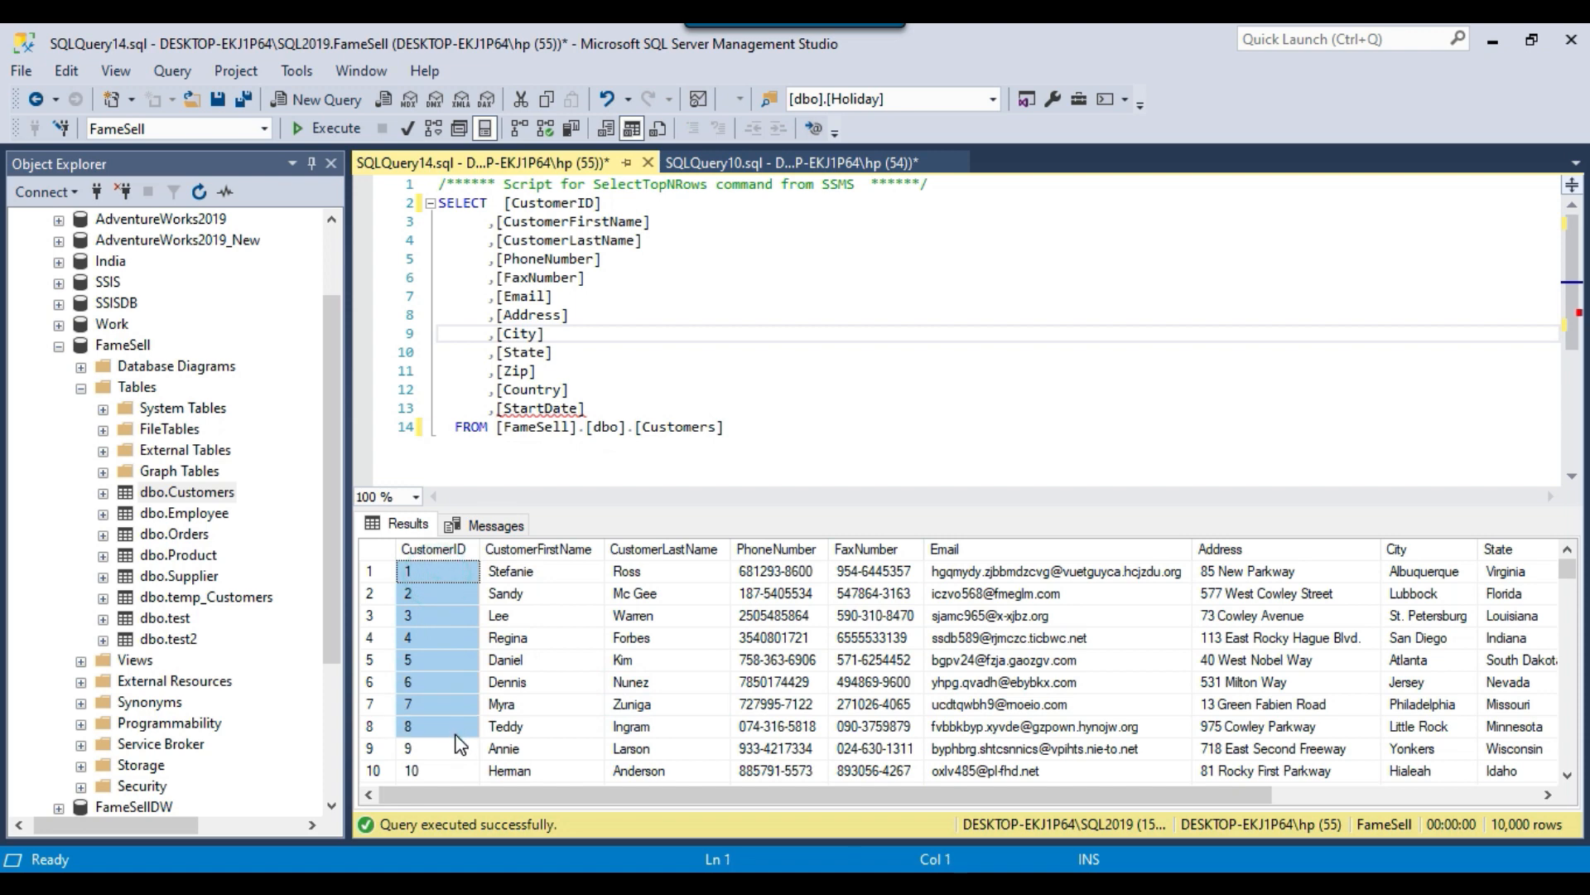
left_click_drag(570, 613, 765, 694)
left_click(927, 727)
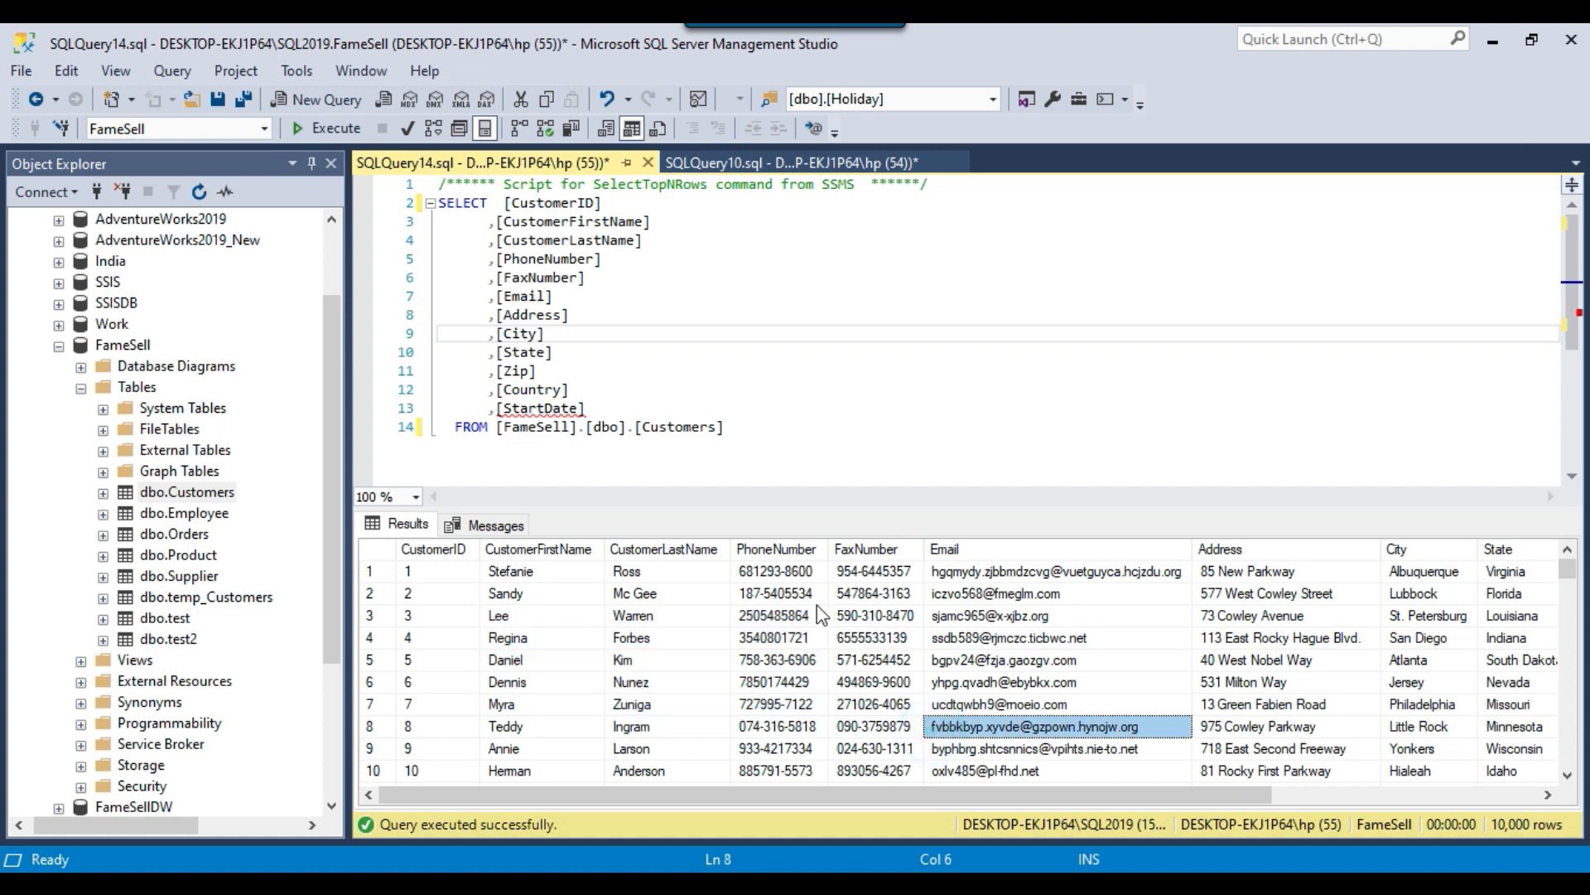
left_click(775, 573)
left_click_drag(779, 603, 1052, 634)
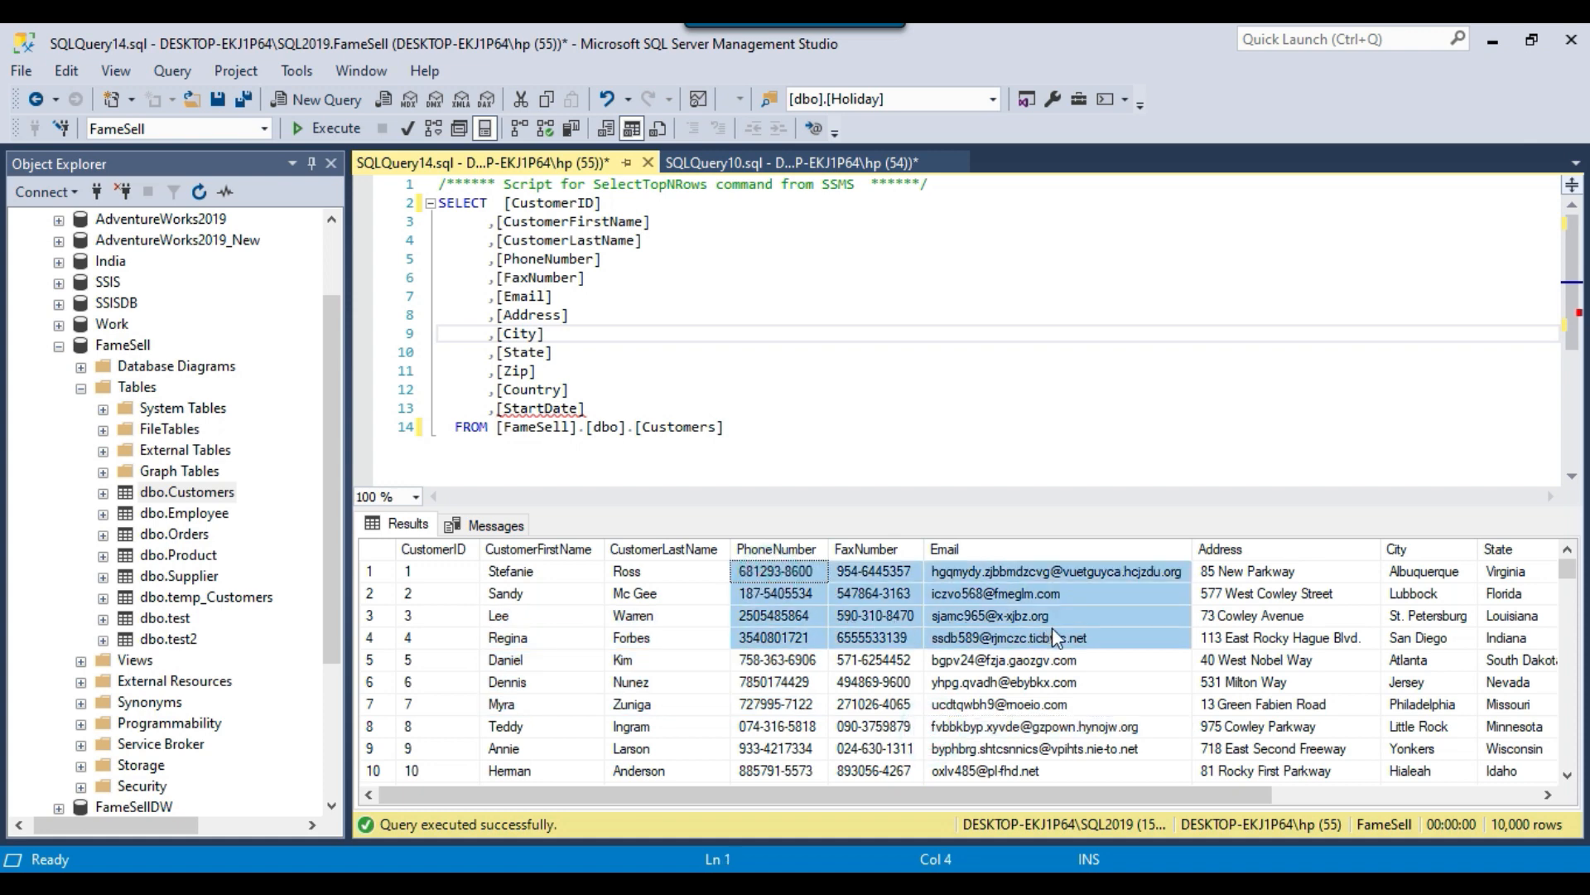
left_click_drag(1150, 792, 1395, 804)
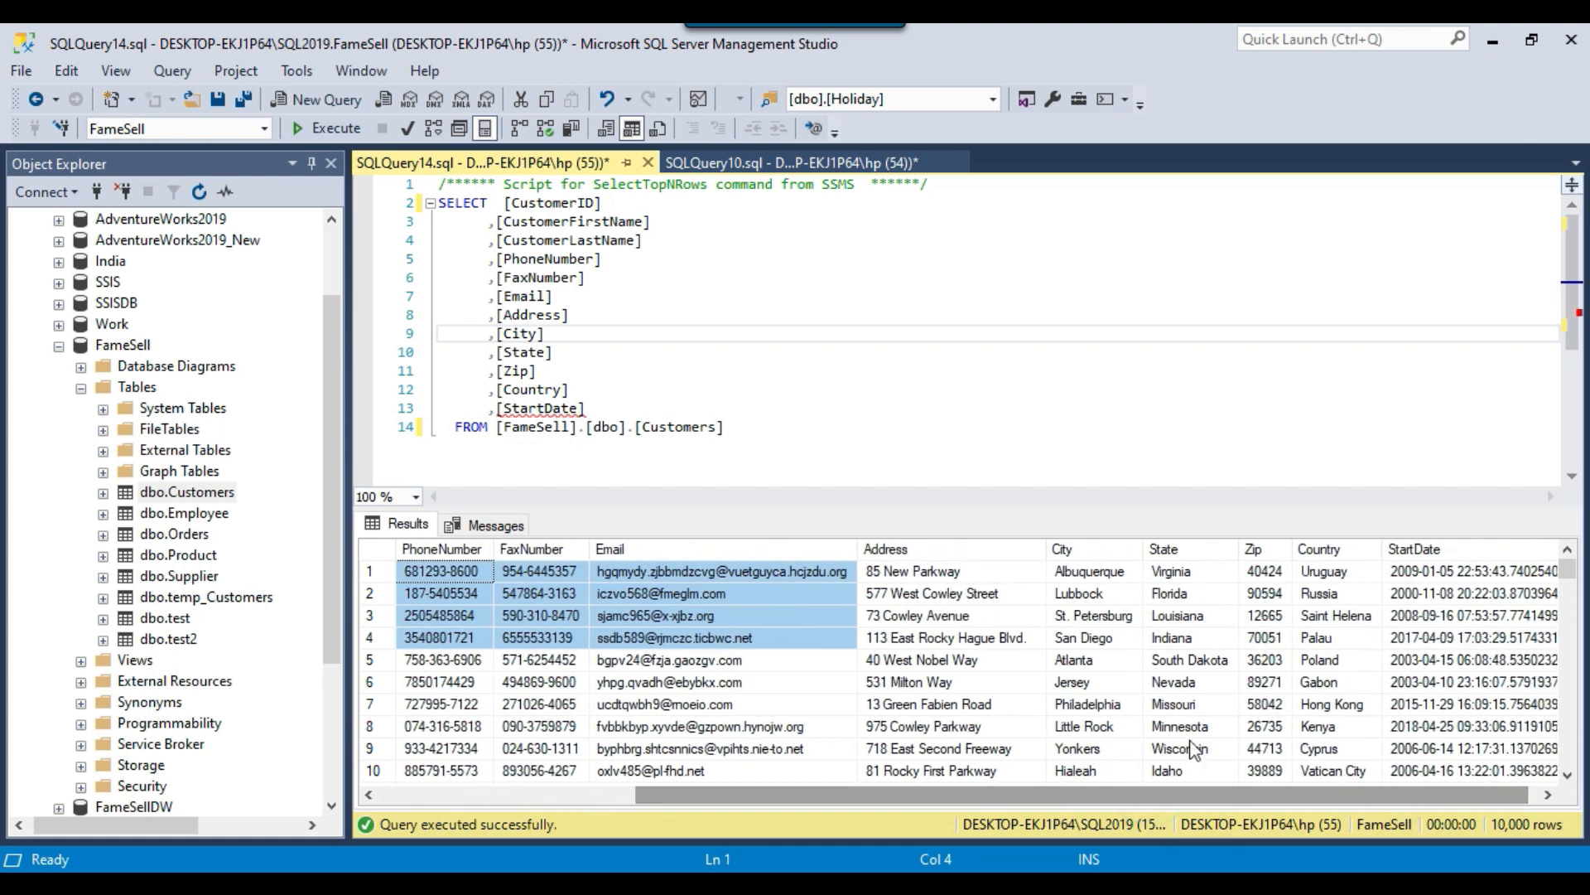
left_click_drag(953, 593, 1515, 701)
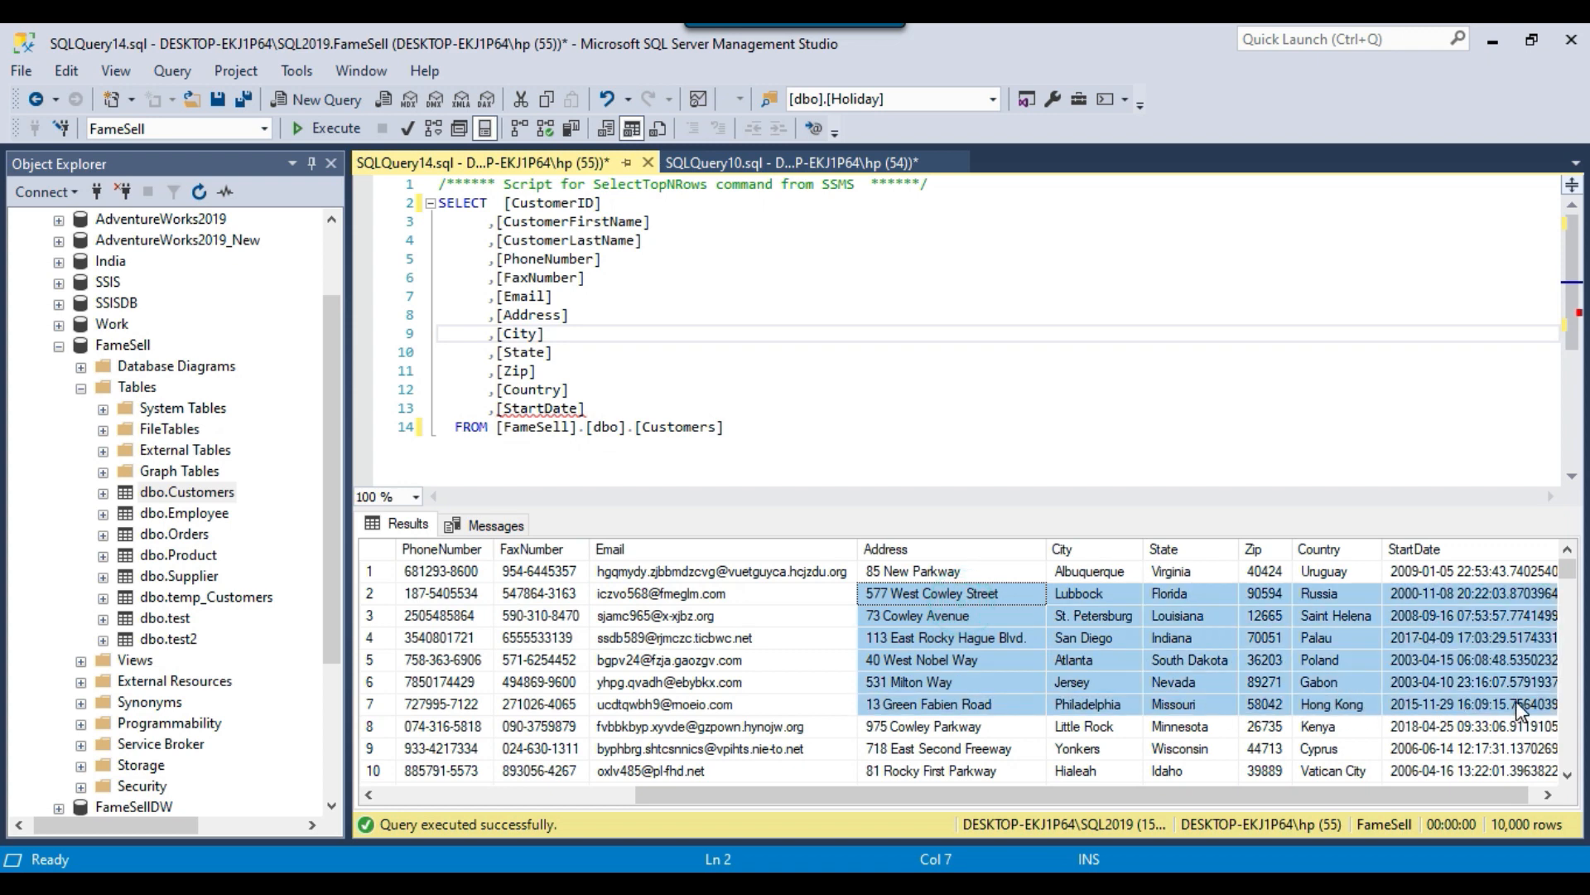
left_click_drag(1398, 804, 1409, 803)
left_click(1466, 656)
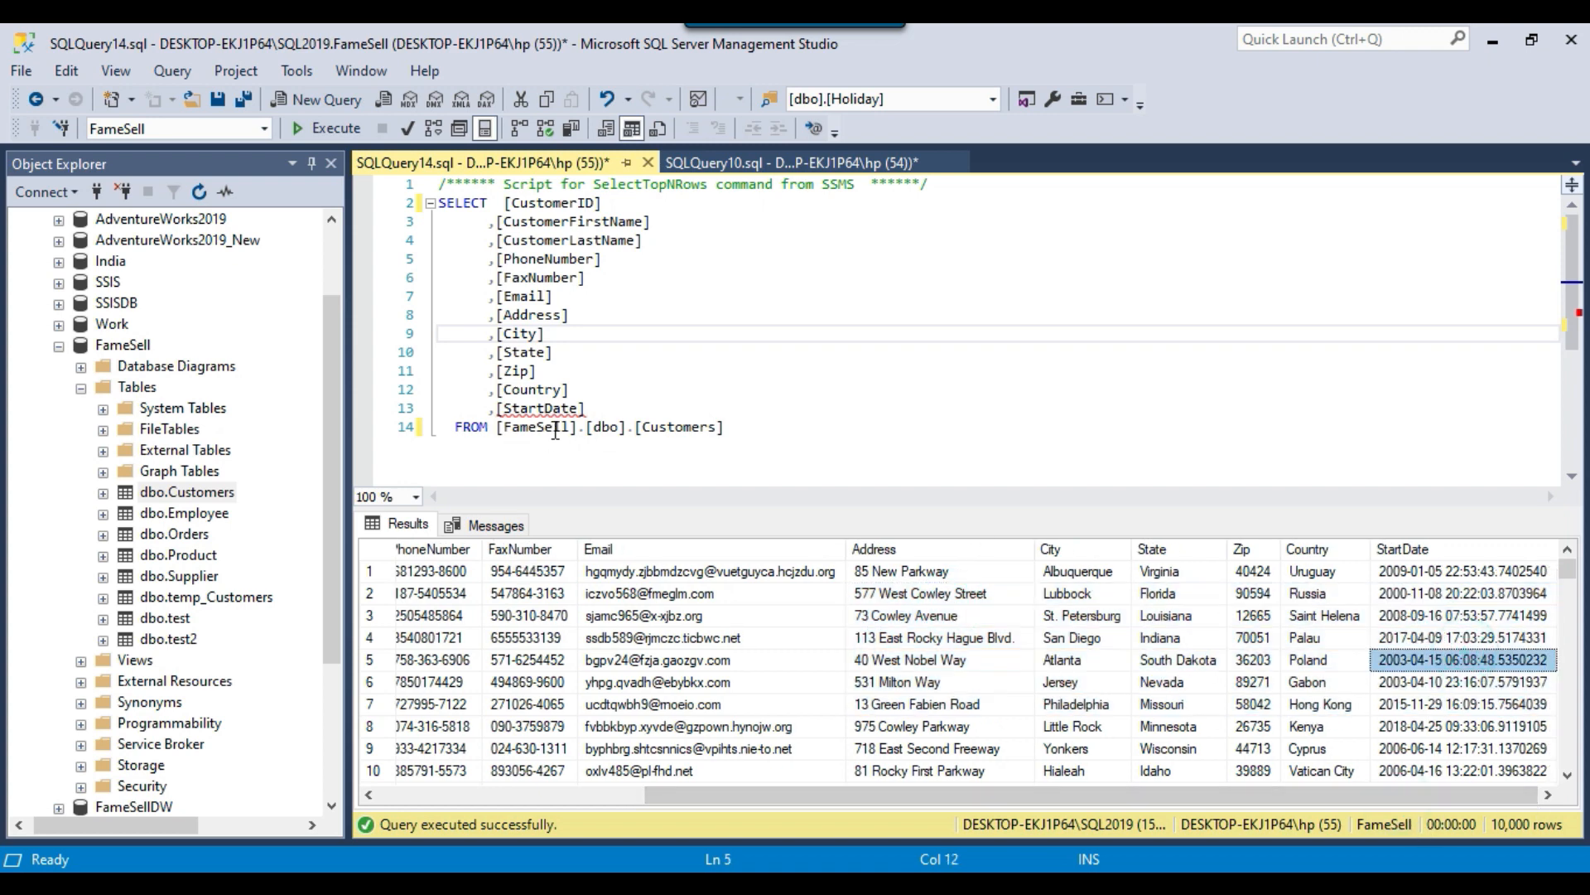
Expand the FameSellDW database and select its Dimension.Customer table.
left_click(715, 362)
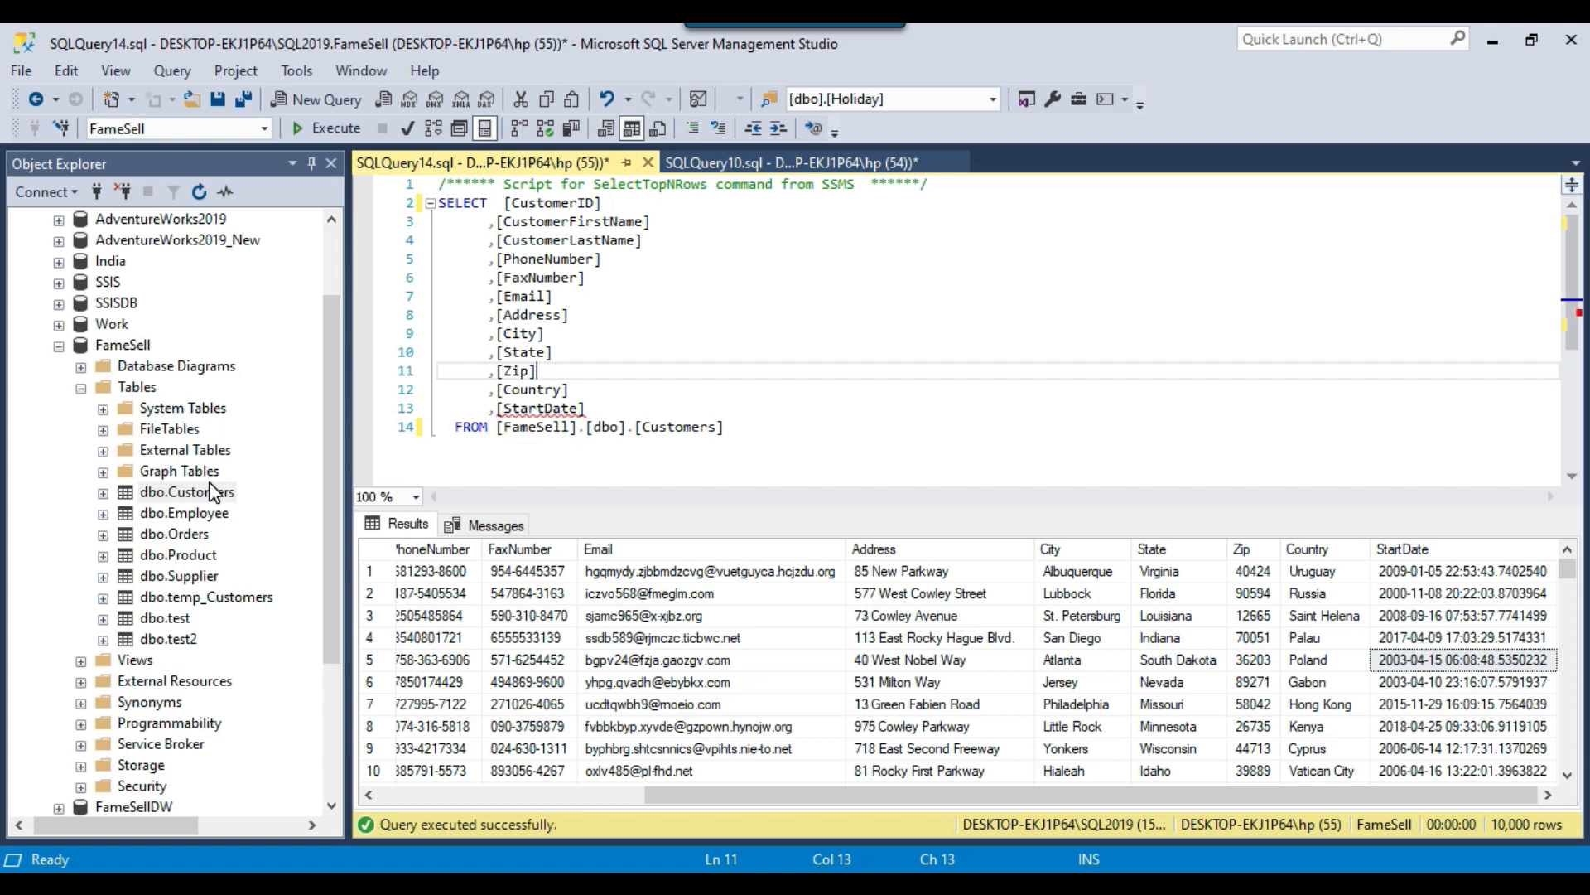
scroll(214, 492, "down", 2)
scroll(191, 683, "up", 2)
scroll(64, 619, "down", 3)
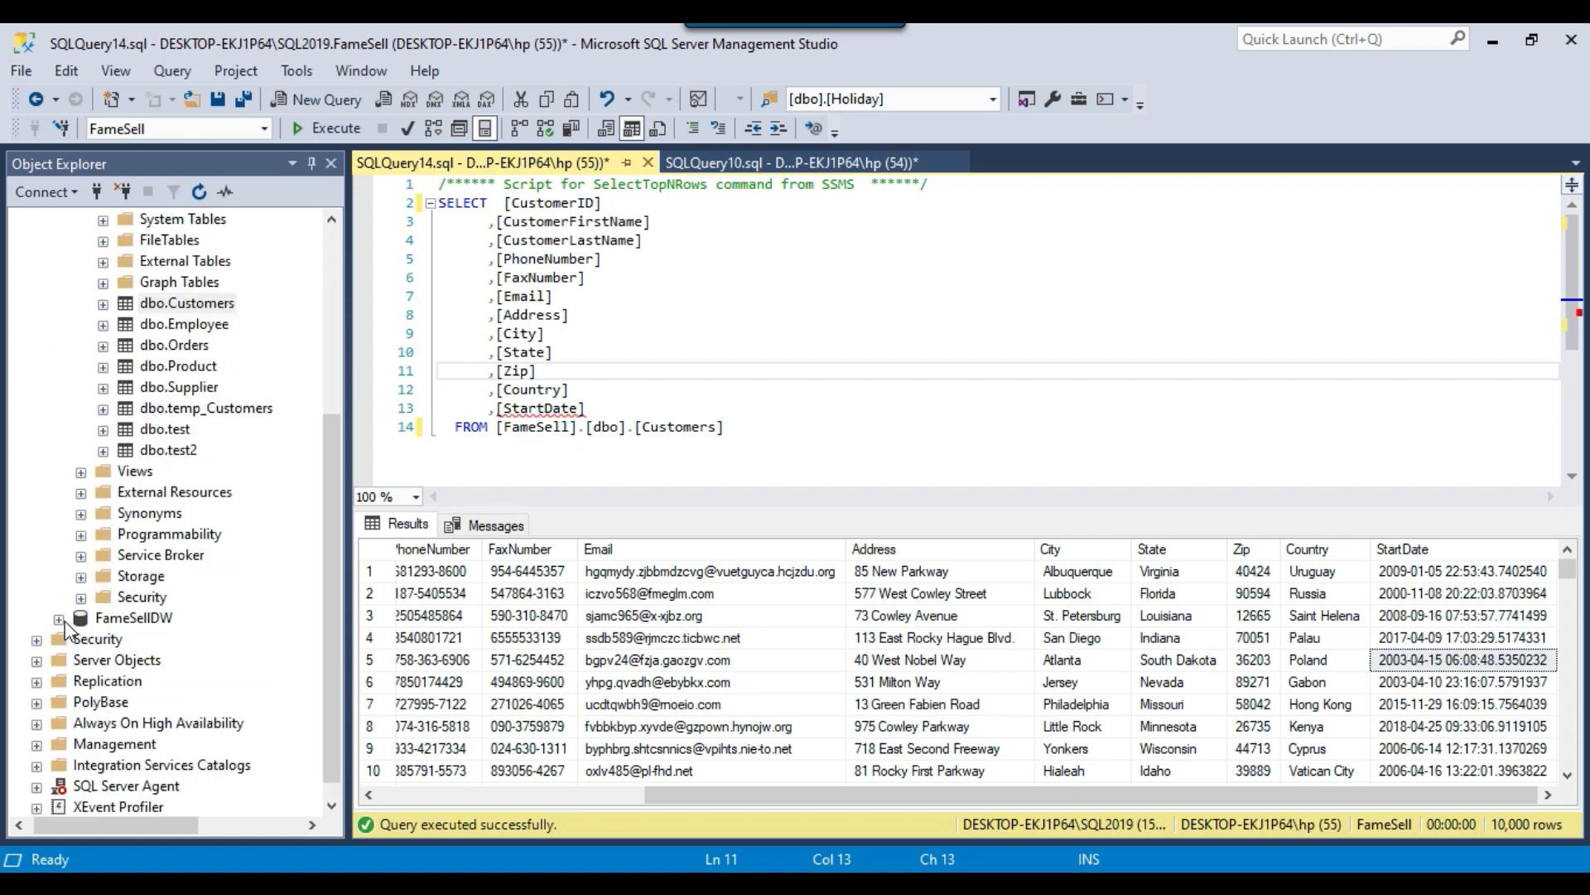
left_click(63, 619)
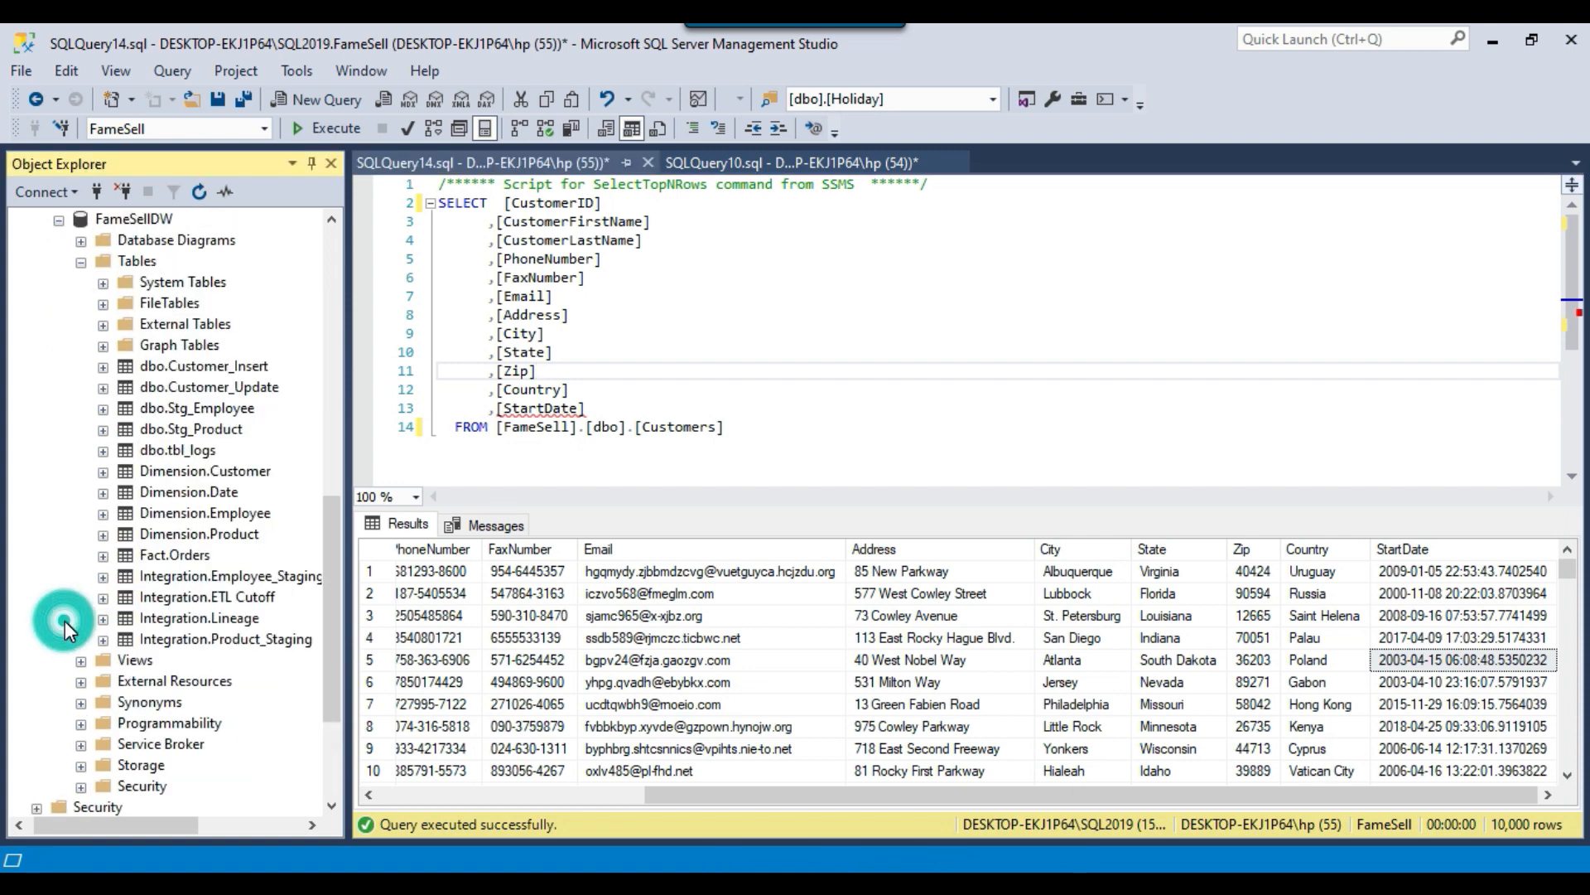
left_click(199, 471)
scroll(207, 505, "up", 1)
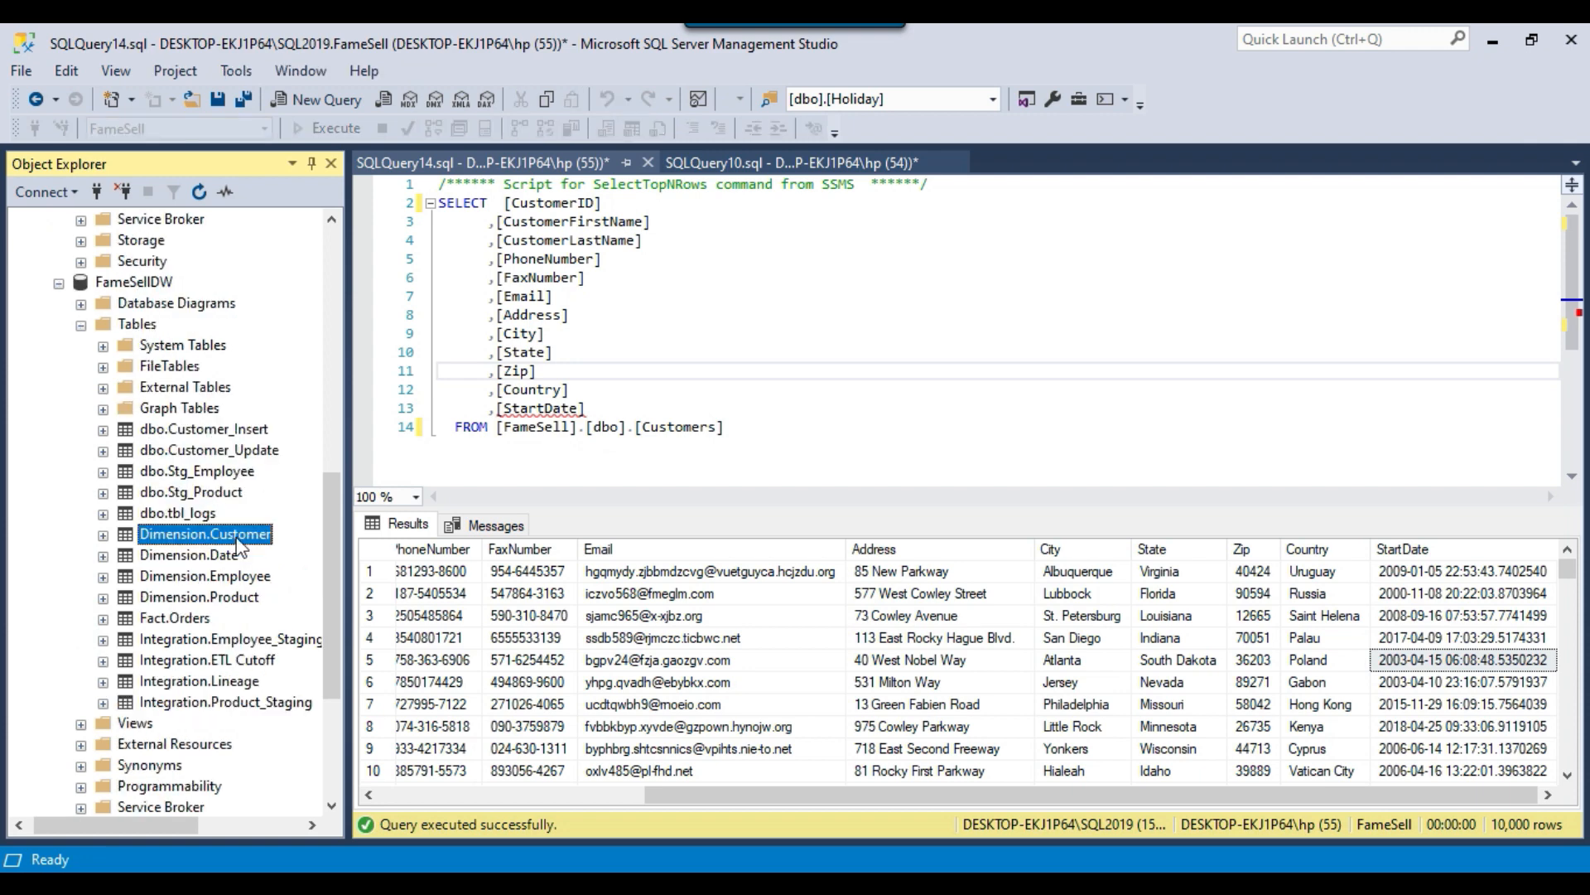
Run only the statement select * from Dimension.Customer in SQLQuery10.sql.
left_click(794, 159)
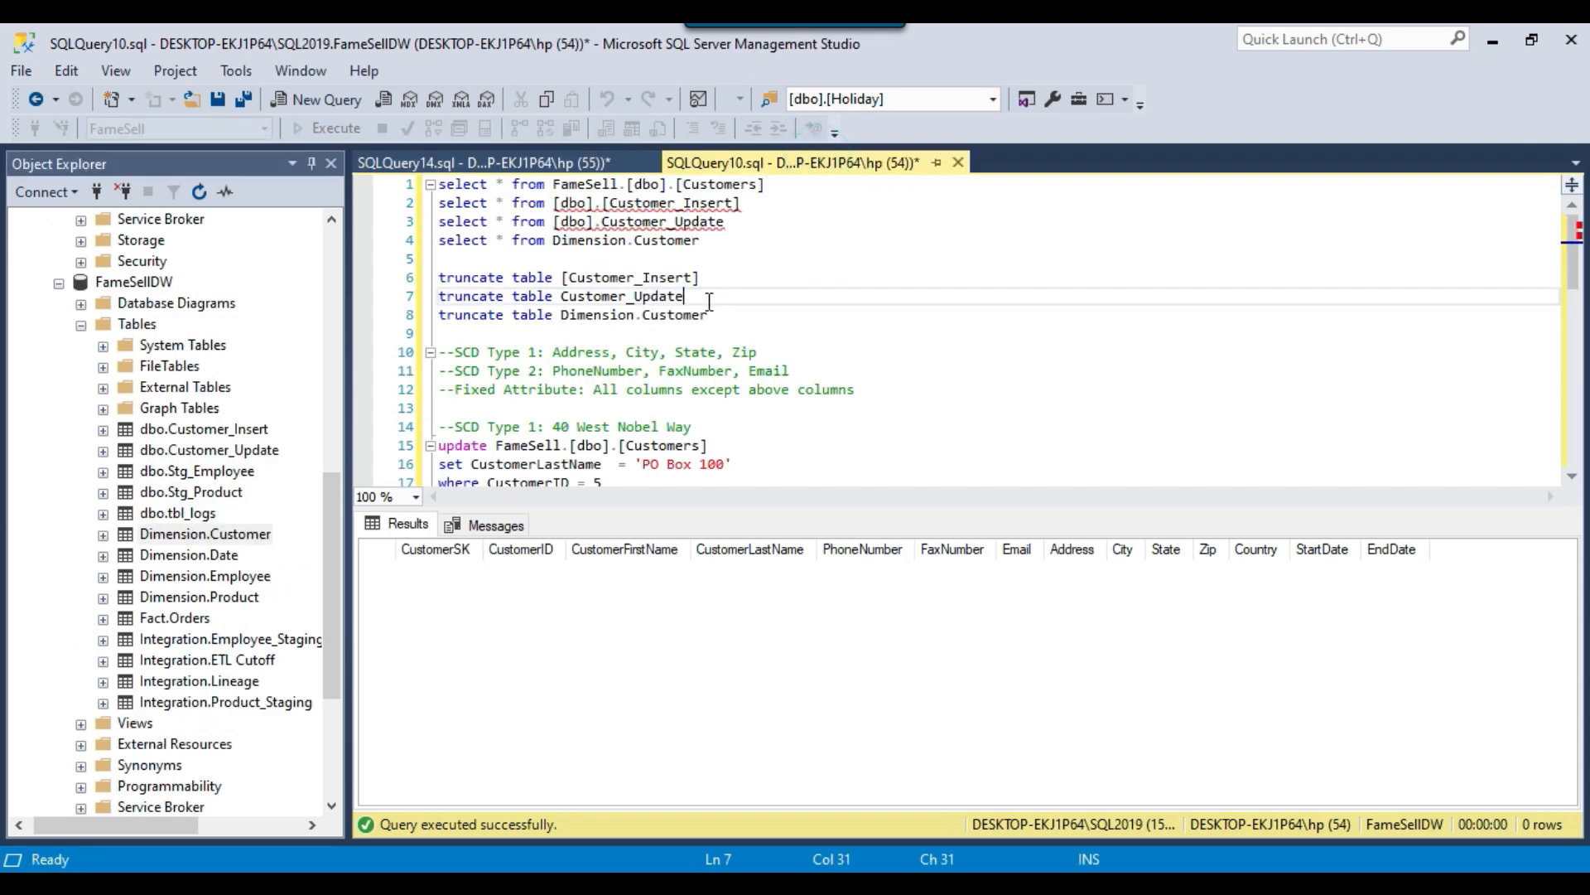
left_click_drag(709, 241, 411, 245)
left_click(328, 127)
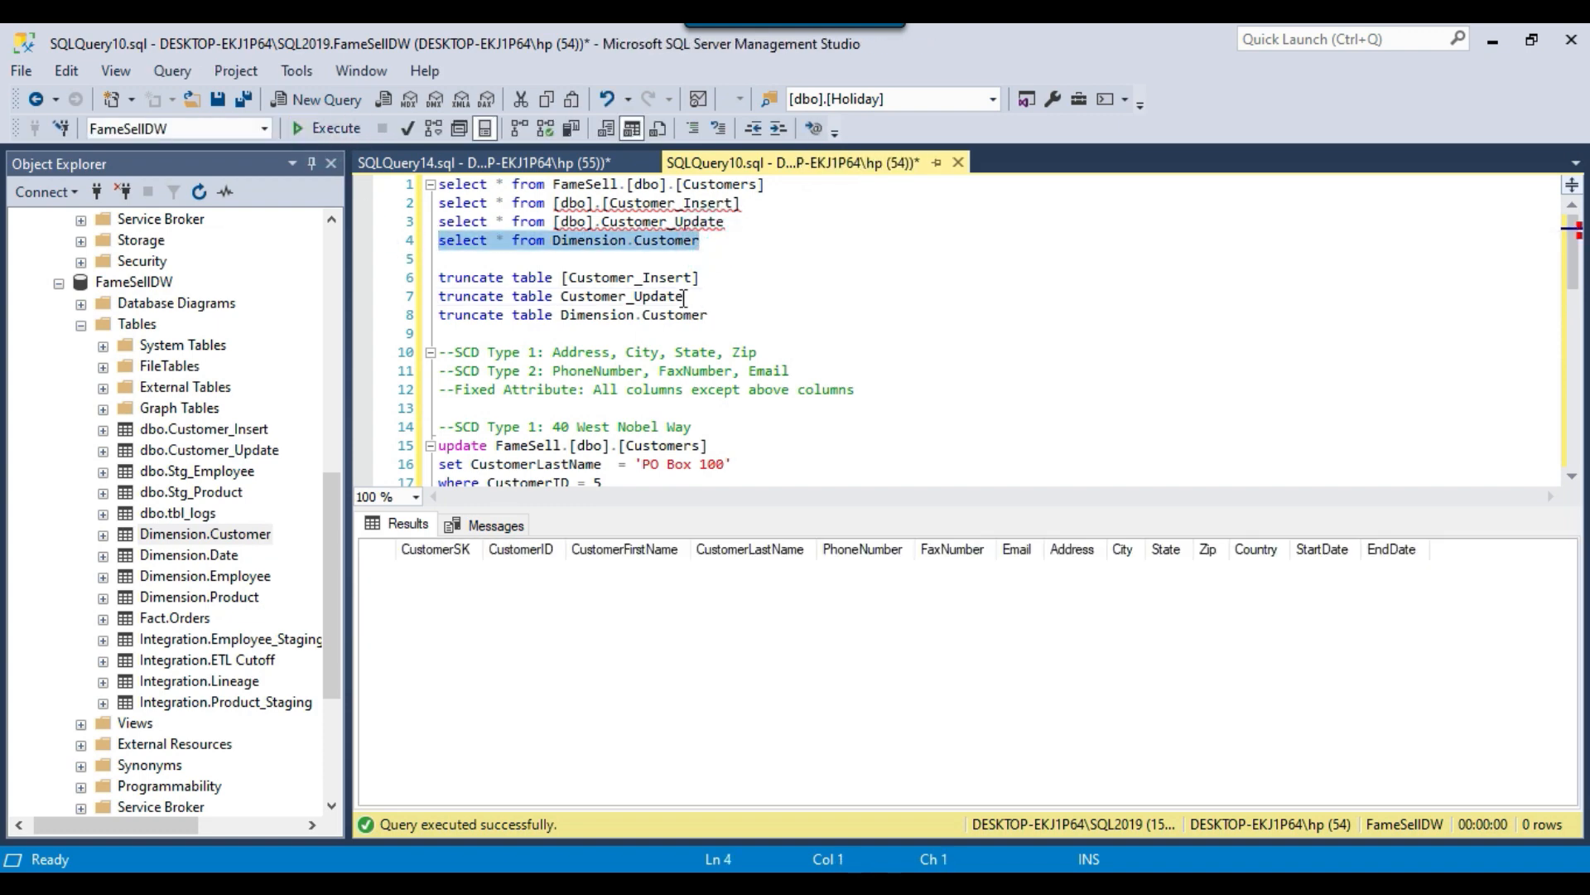
Locate the dbo.Customer_Insert and dbo.Customer_Update tables in FameSellDW and the matching Customer_Update select statement in the script.
left_click(248, 435)
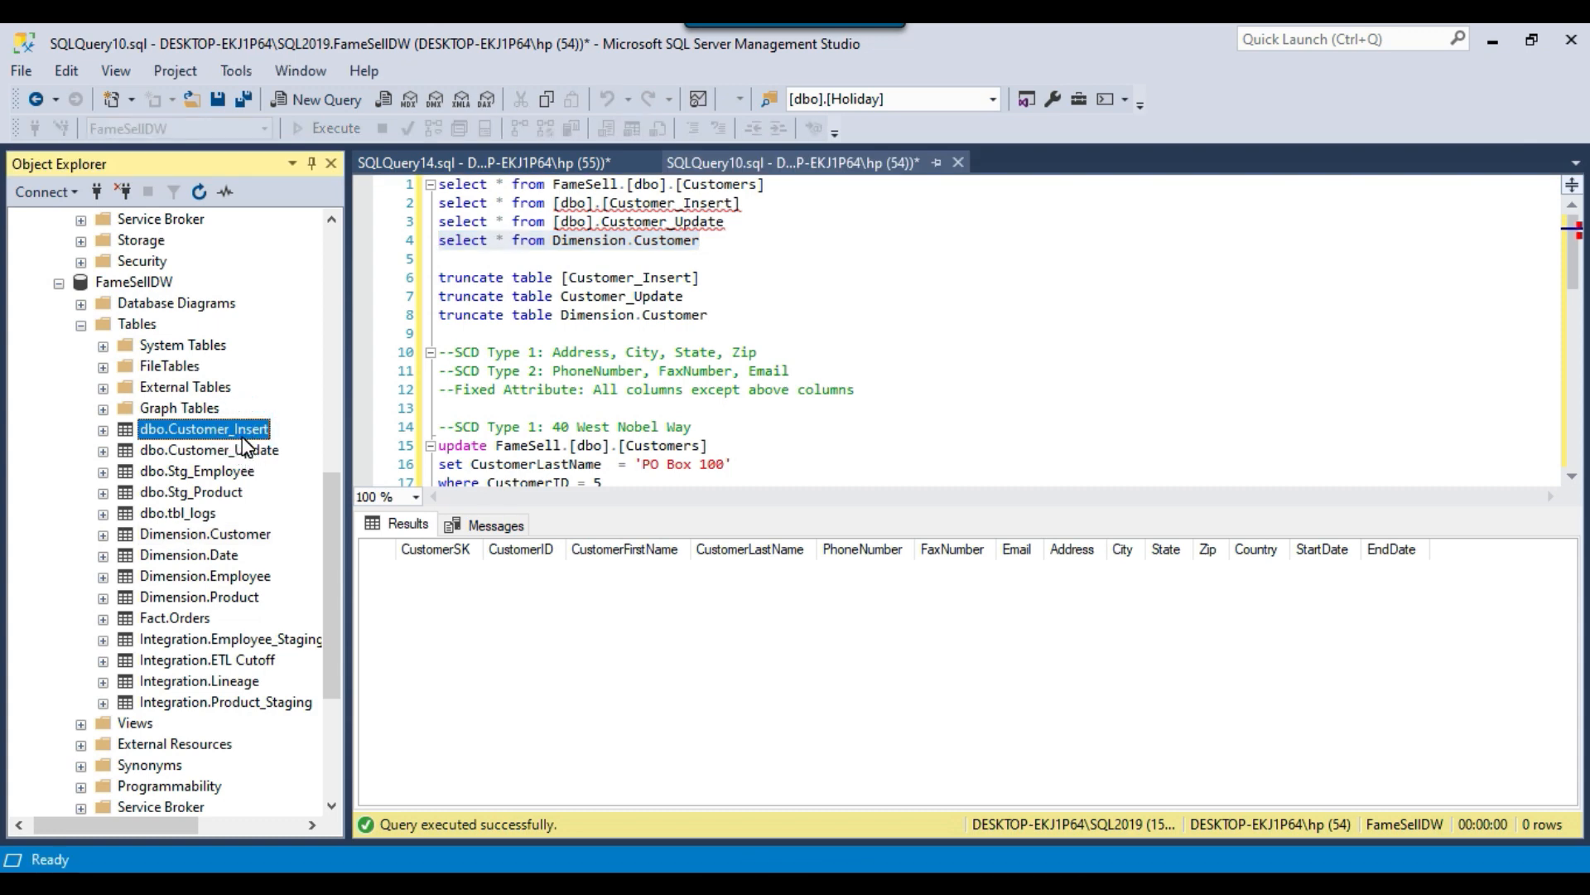
left_click(210, 449)
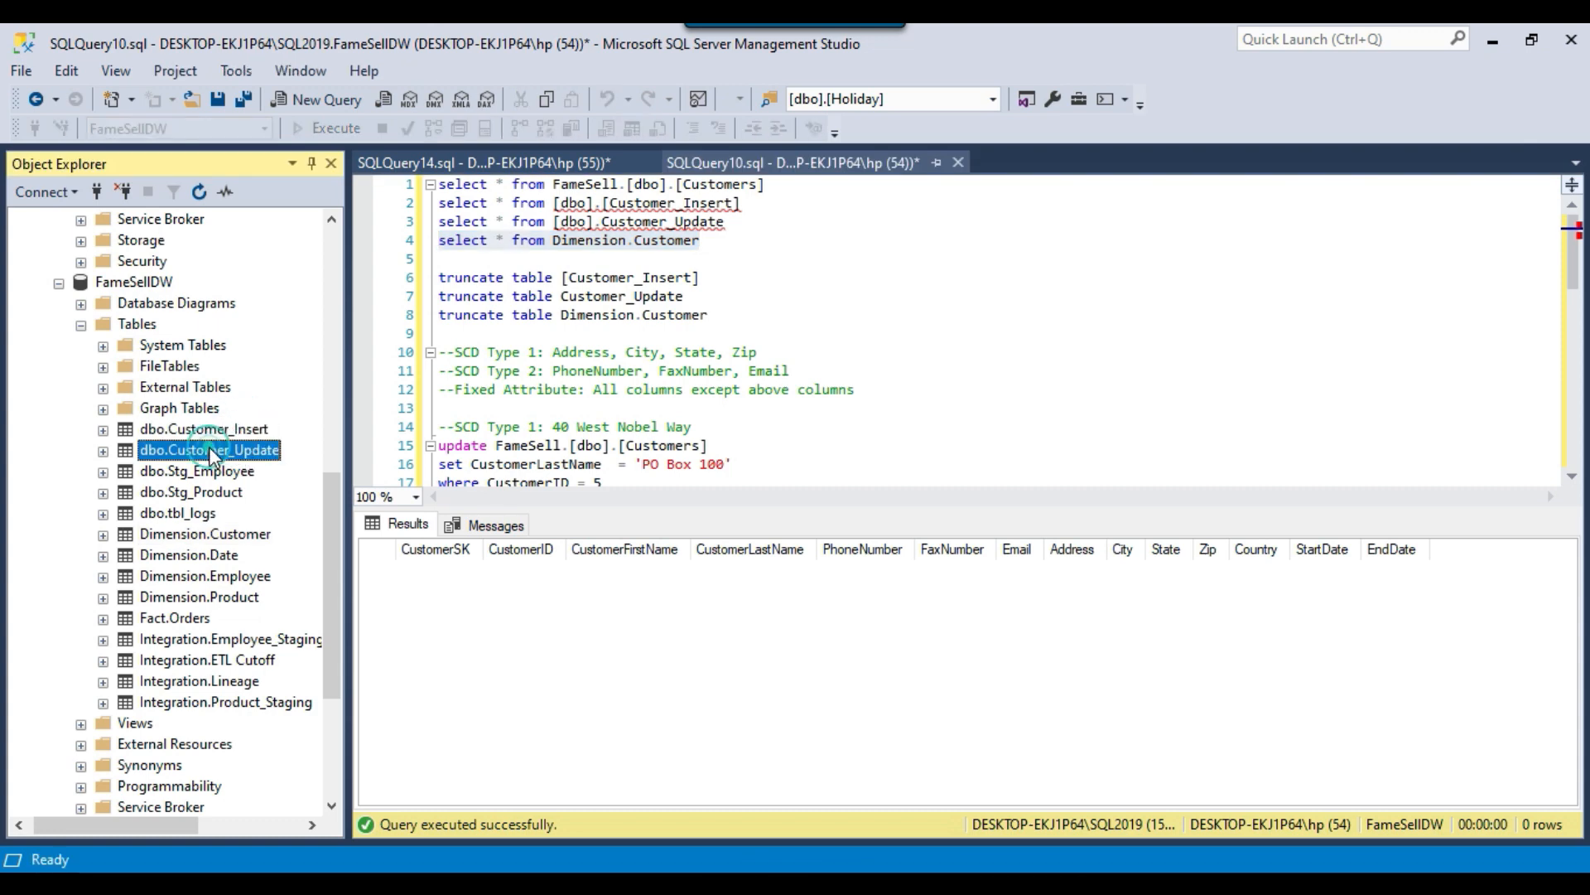
left_click(651, 278)
left_click_drag(727, 222, 421, 217)
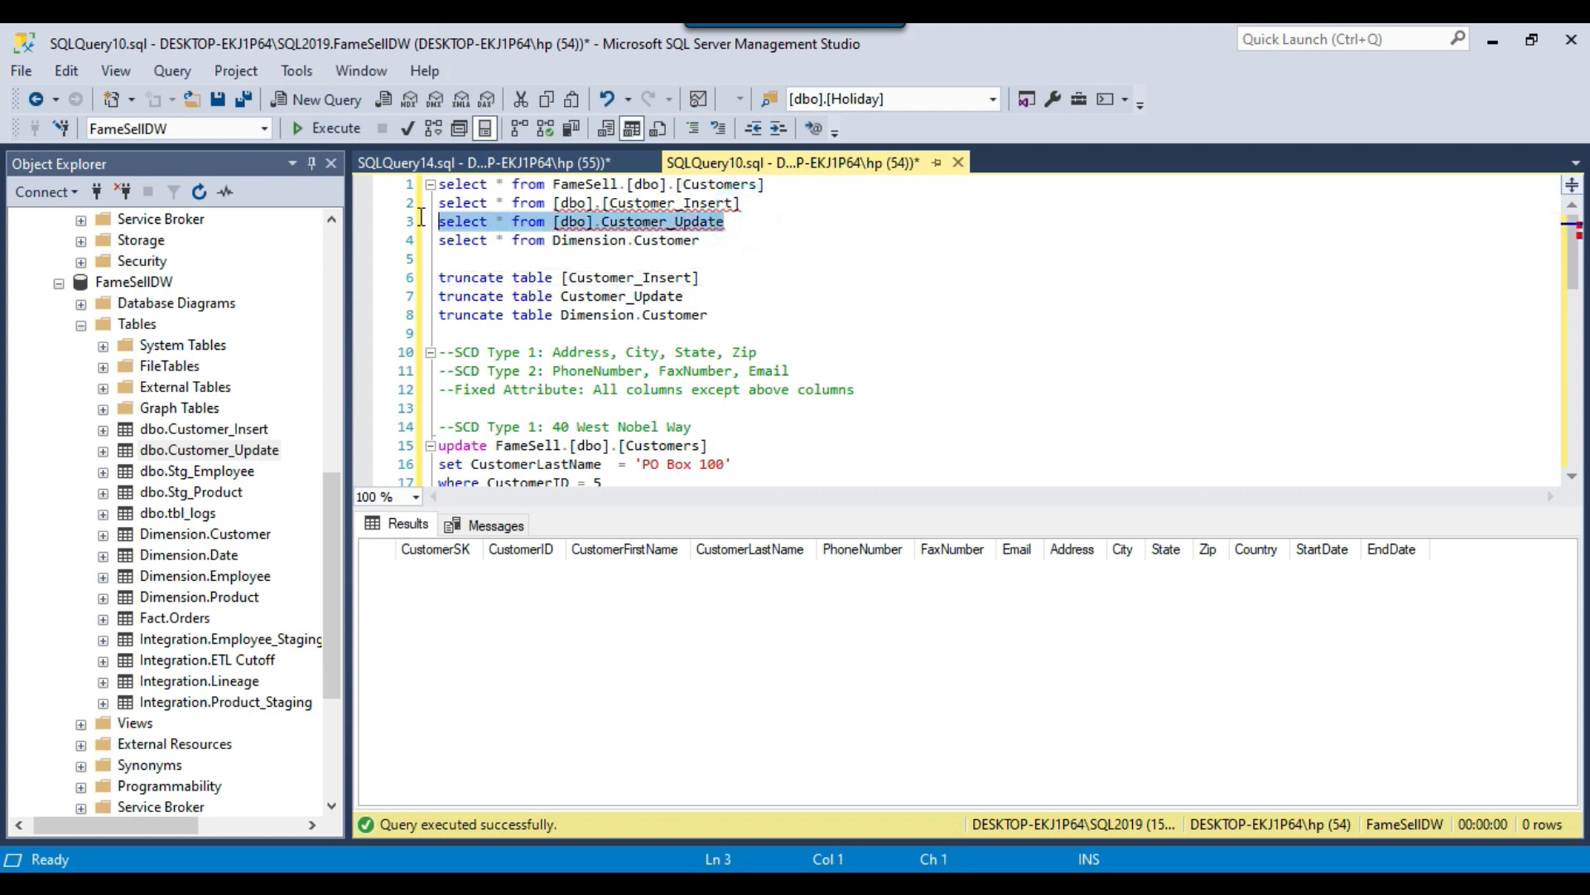
Append the comment "--scd type 2" to the Customer_Insert select line and "--scd typ 1" to the Customer_Update select line.
left_click(729, 222)
type("--scd typ1")
key("Up")
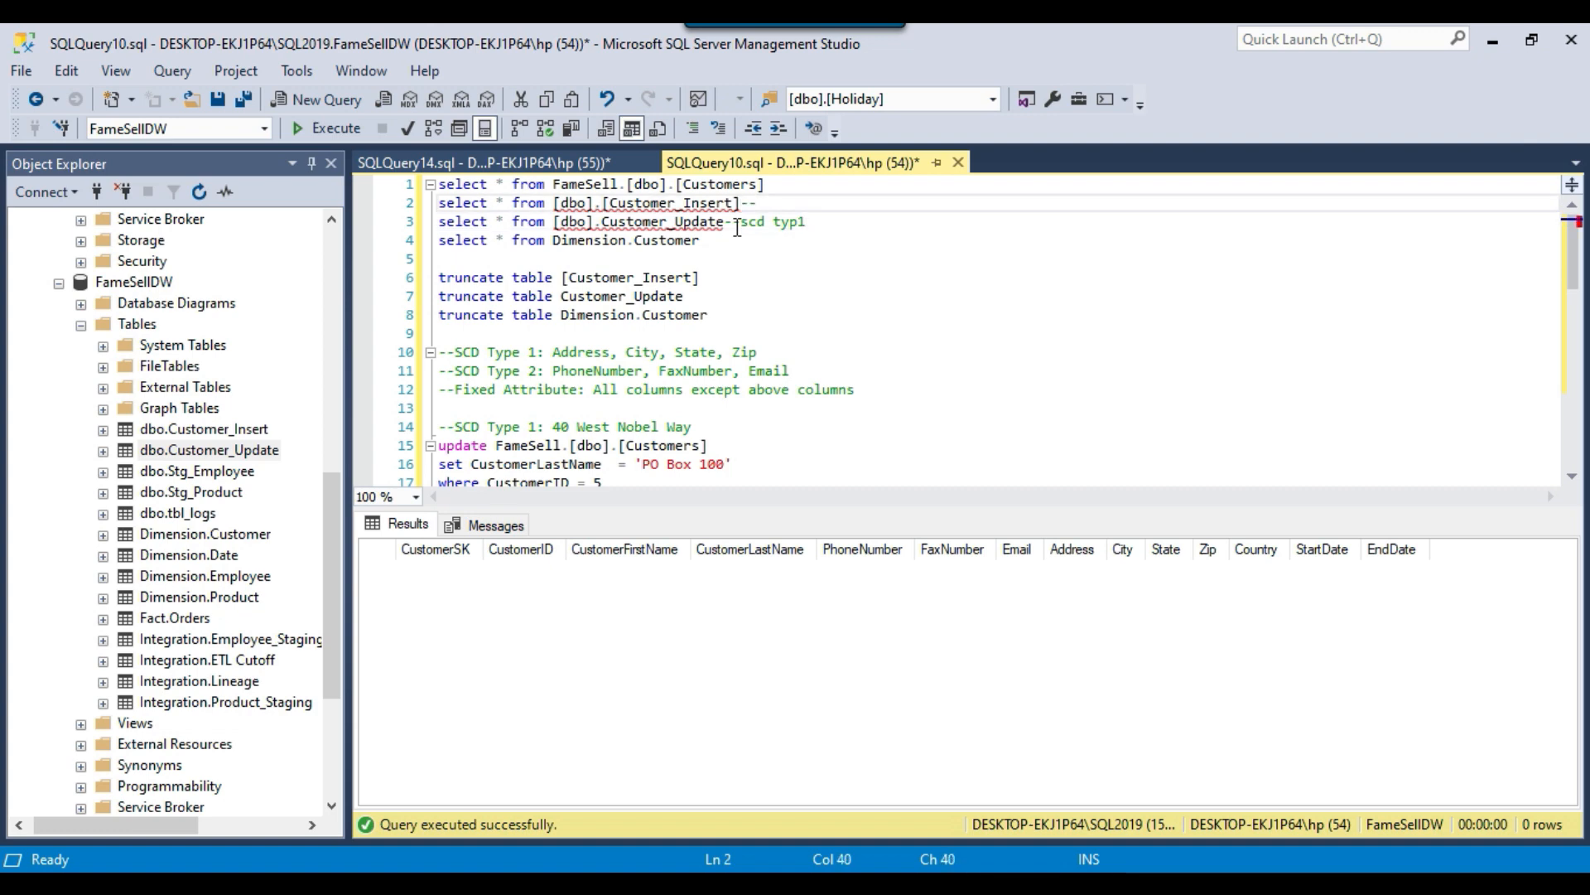
type("--scd type 2")
key("Down")
key("Left")
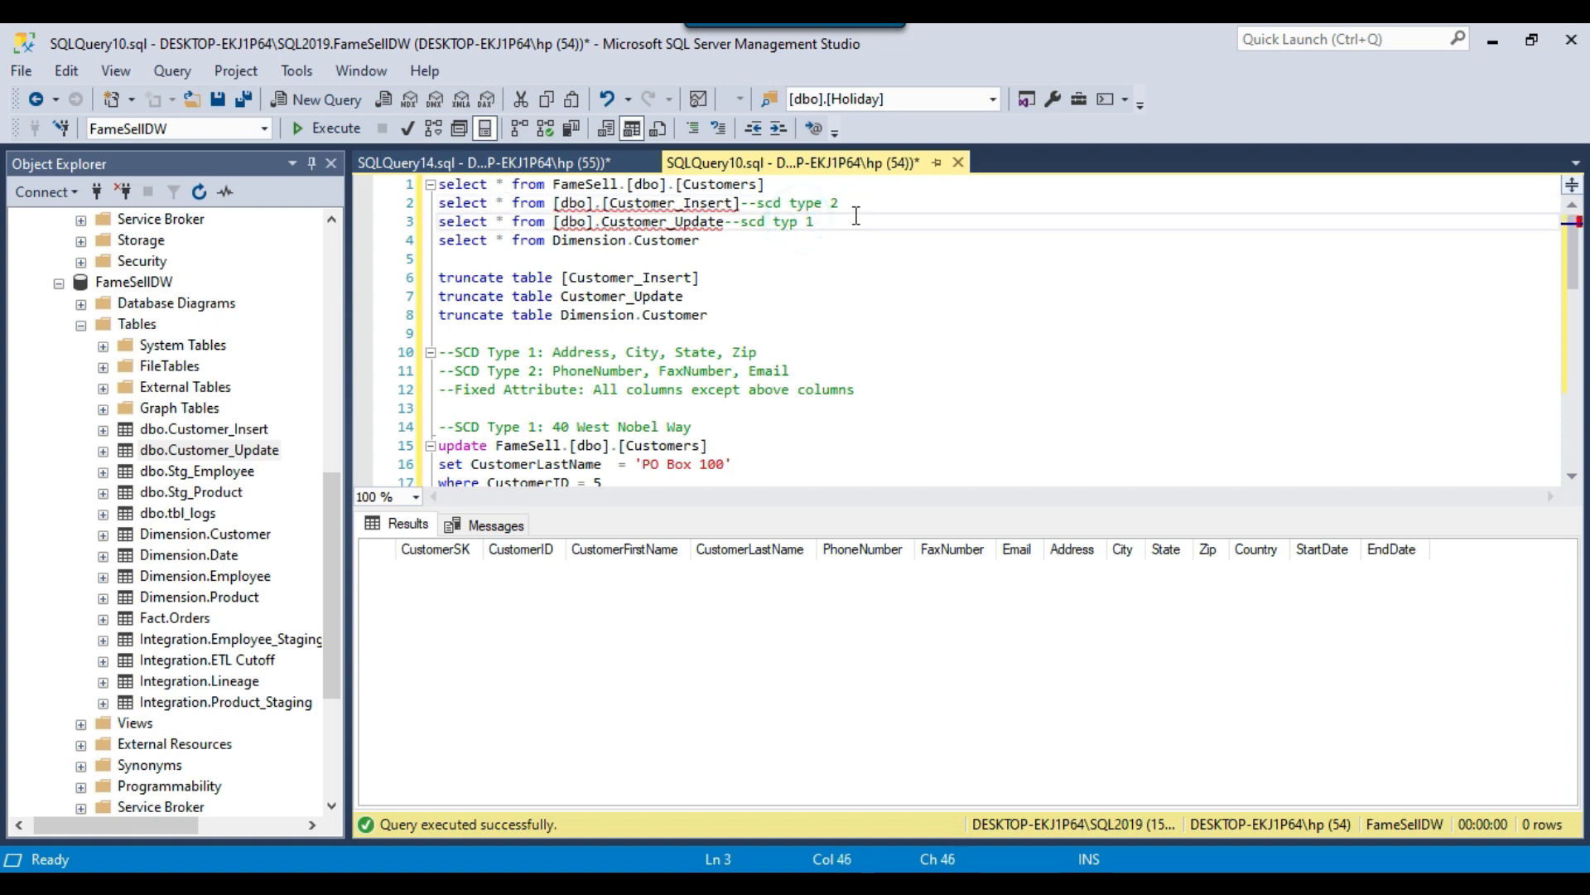
Run only the statement select * from FameSell.[dbo].[Customers] in SQLQuery10.sql.
left_click_drag(766, 184, 431, 184)
left_click(337, 128)
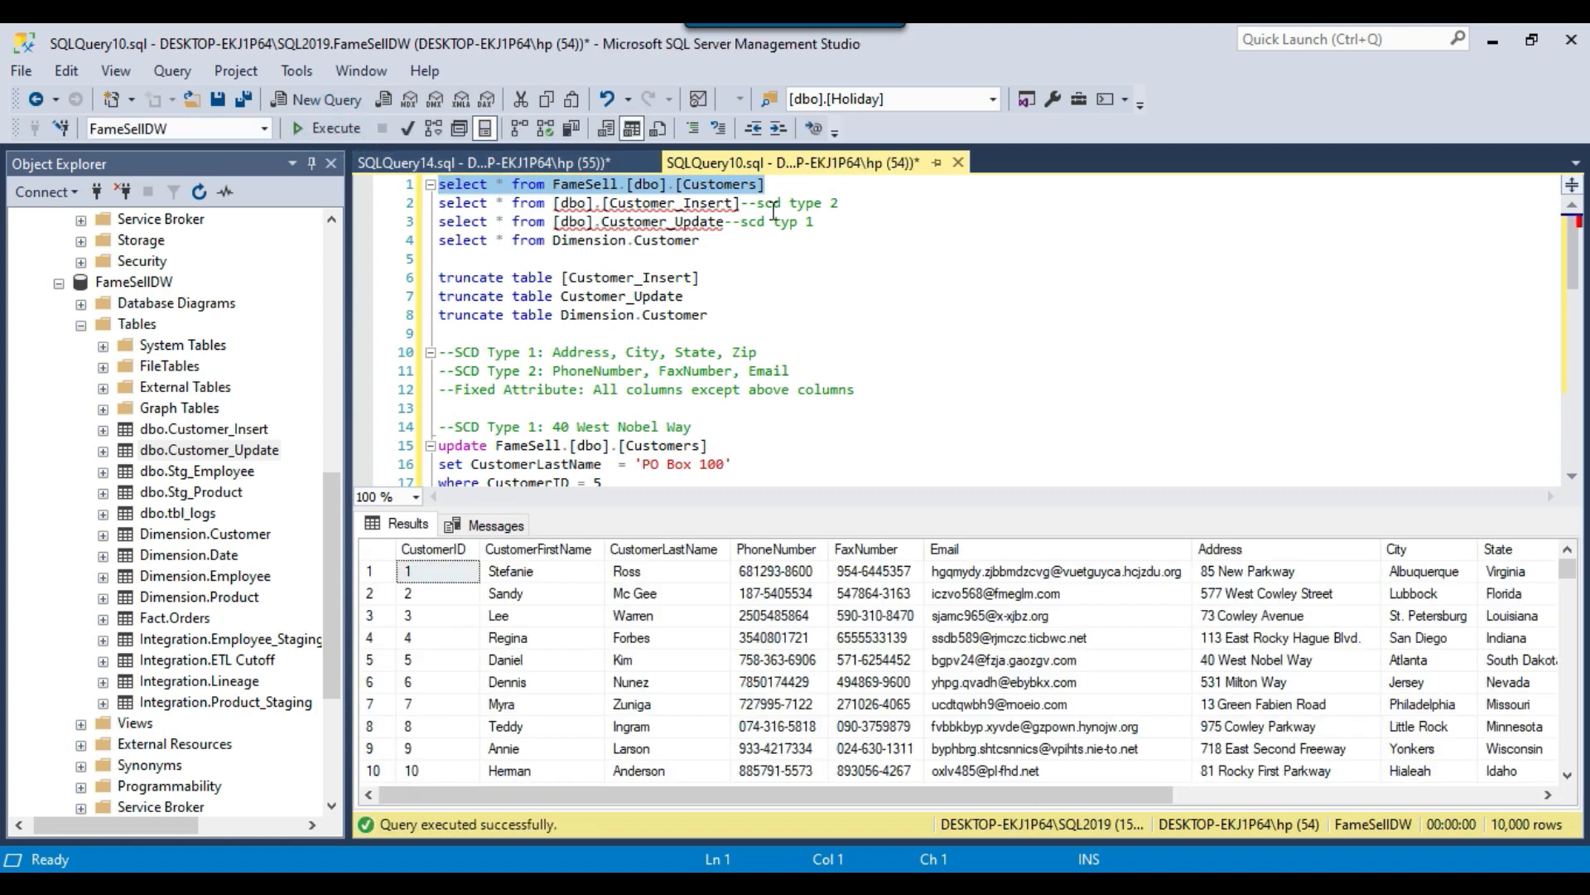
left_click(777, 251)
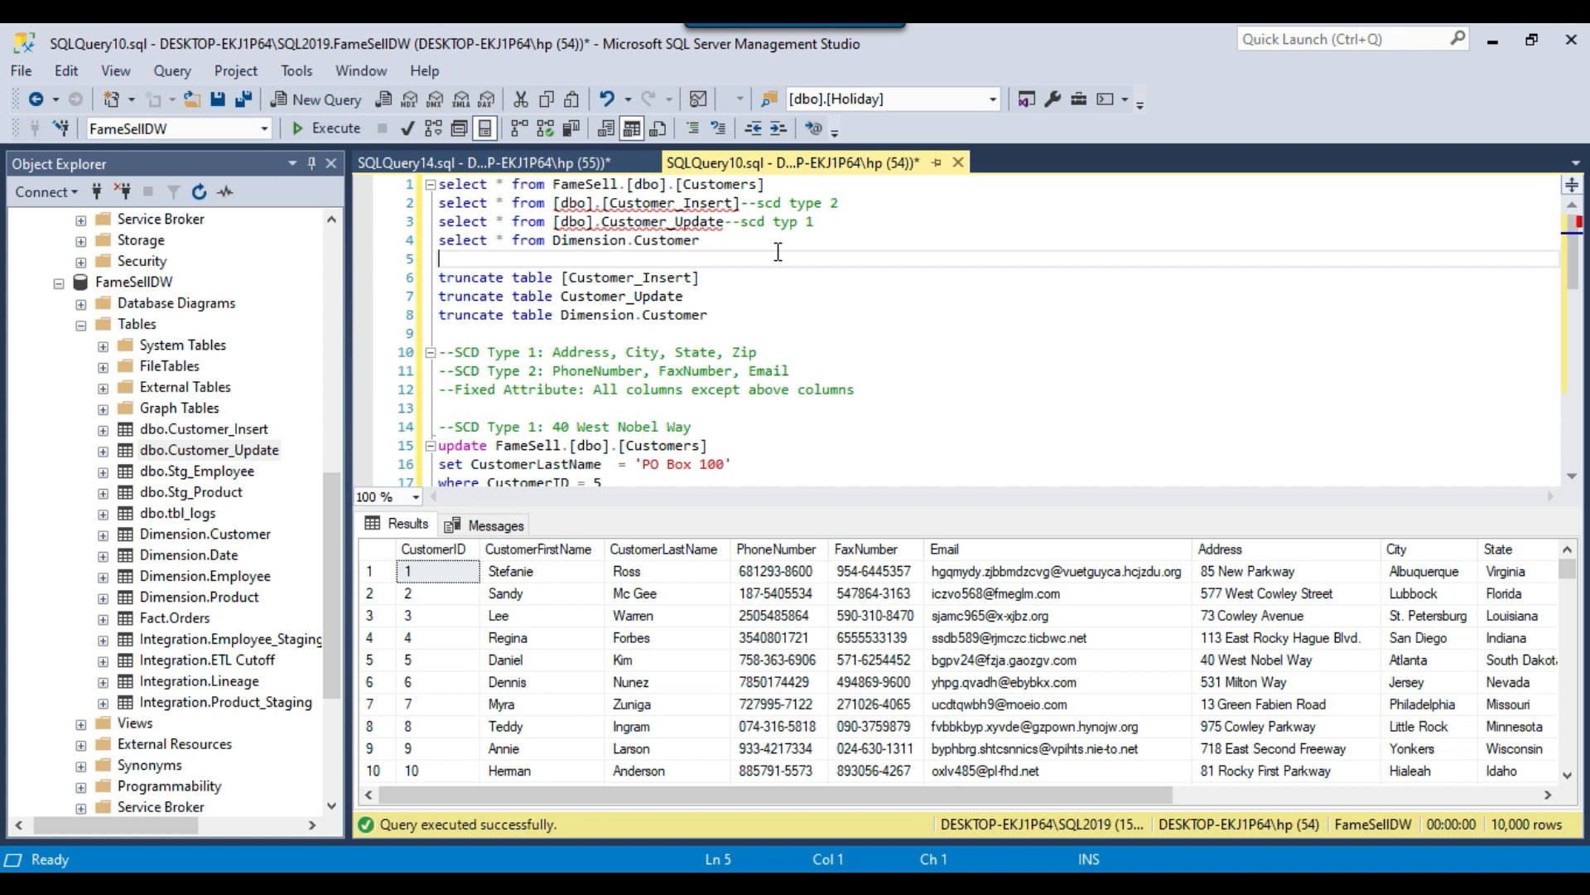
Review the script comments that list which columns are handled as SCD Type 1 and which as SCD Type 2.
scroll(779, 251, "down", 1)
left_click_drag(454, 297, 535, 295)
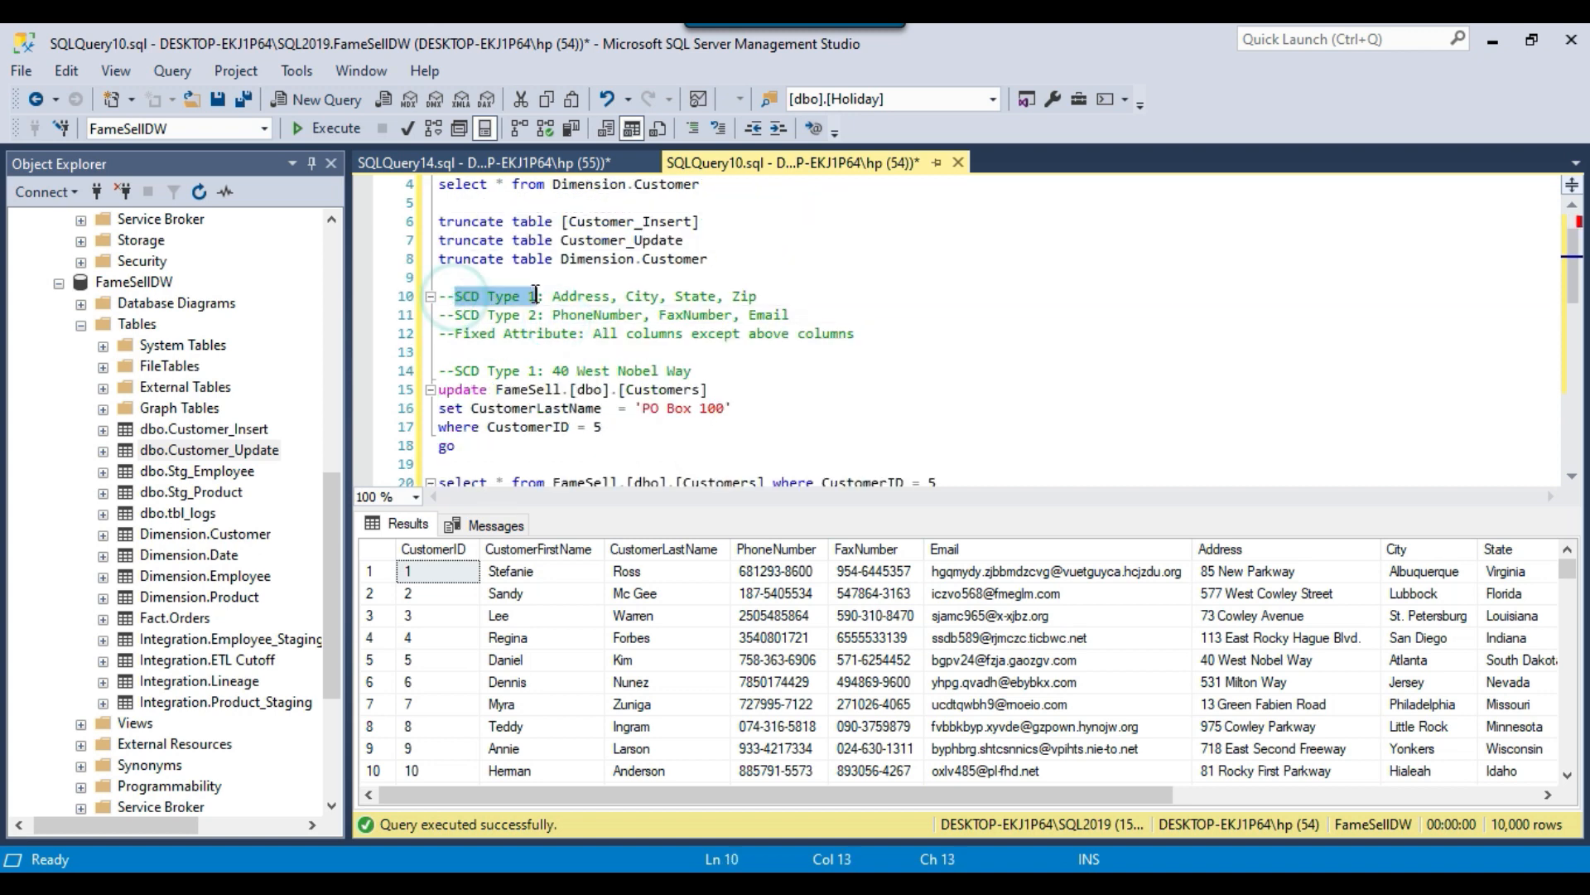
left_click(584, 296)
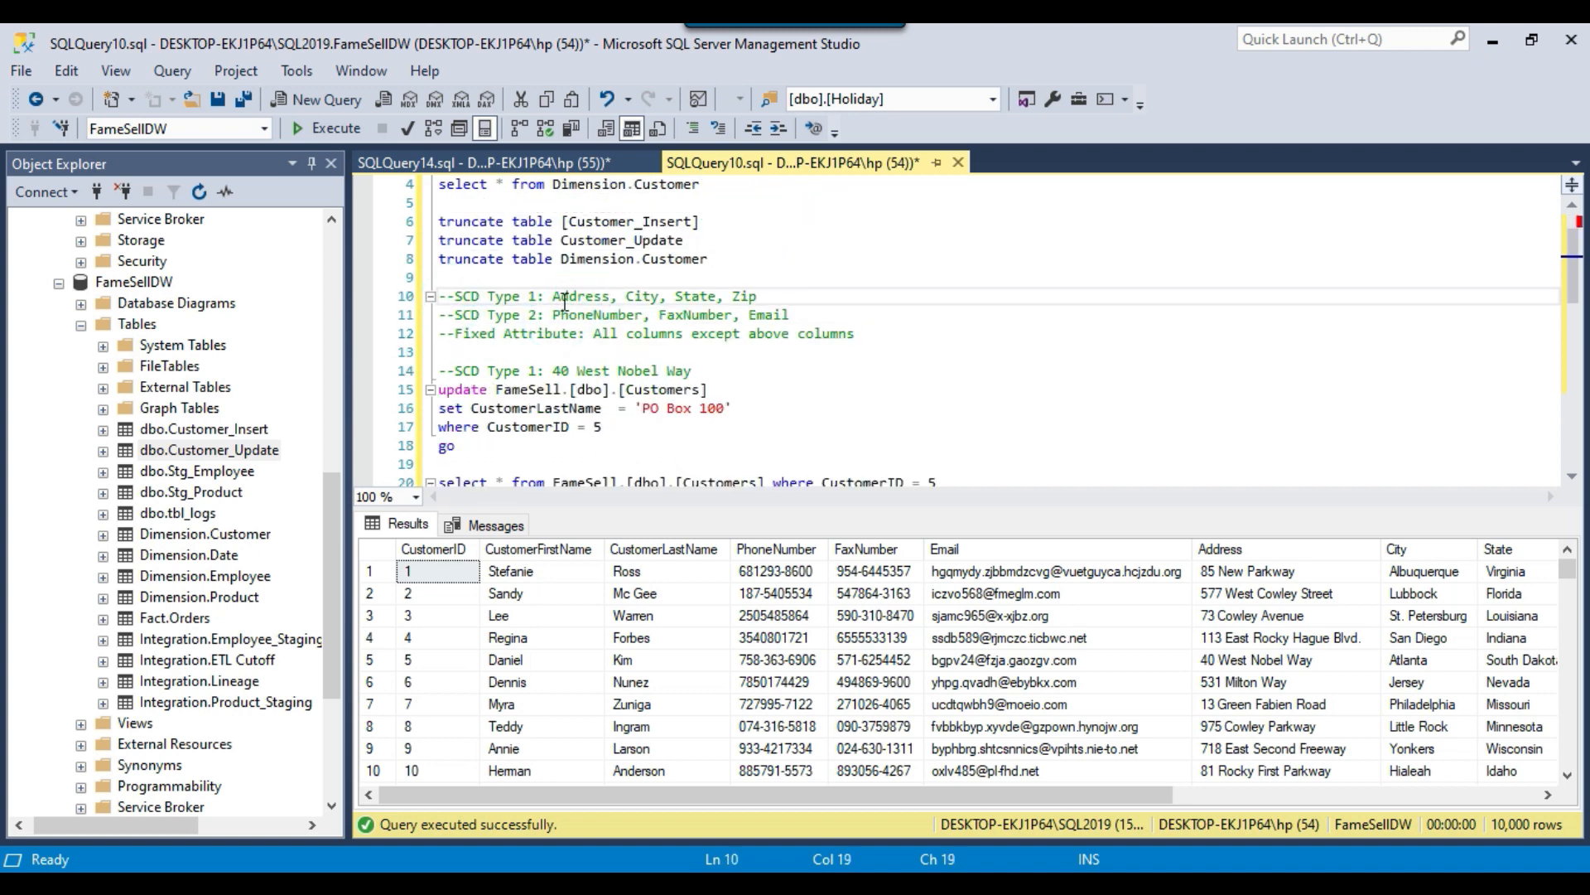
left_click_drag(552, 297, 789, 294)
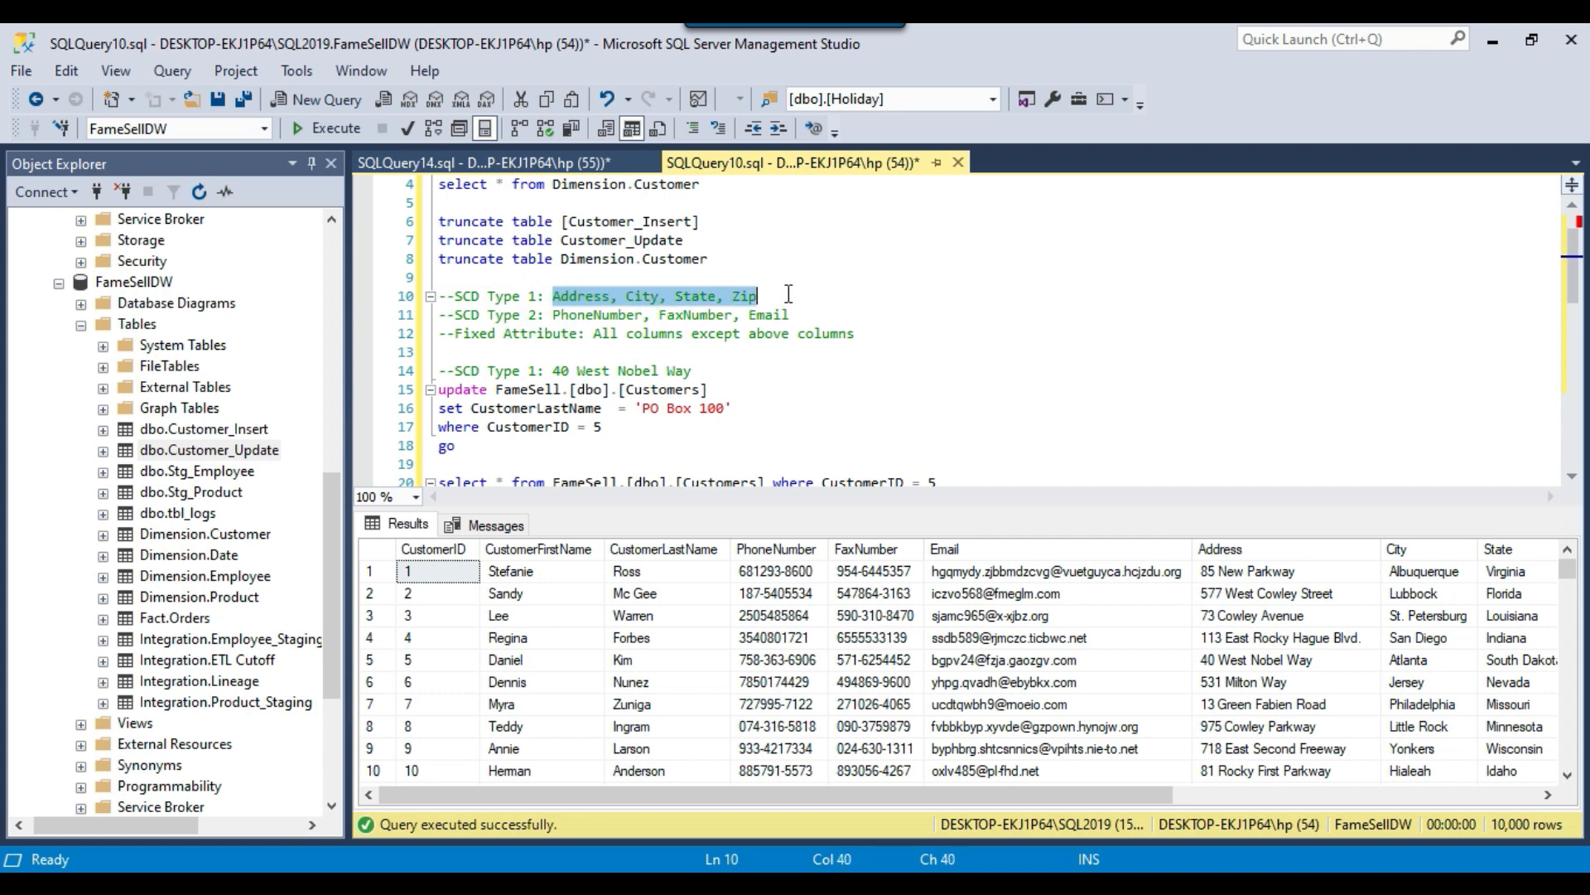
left_click(761, 296)
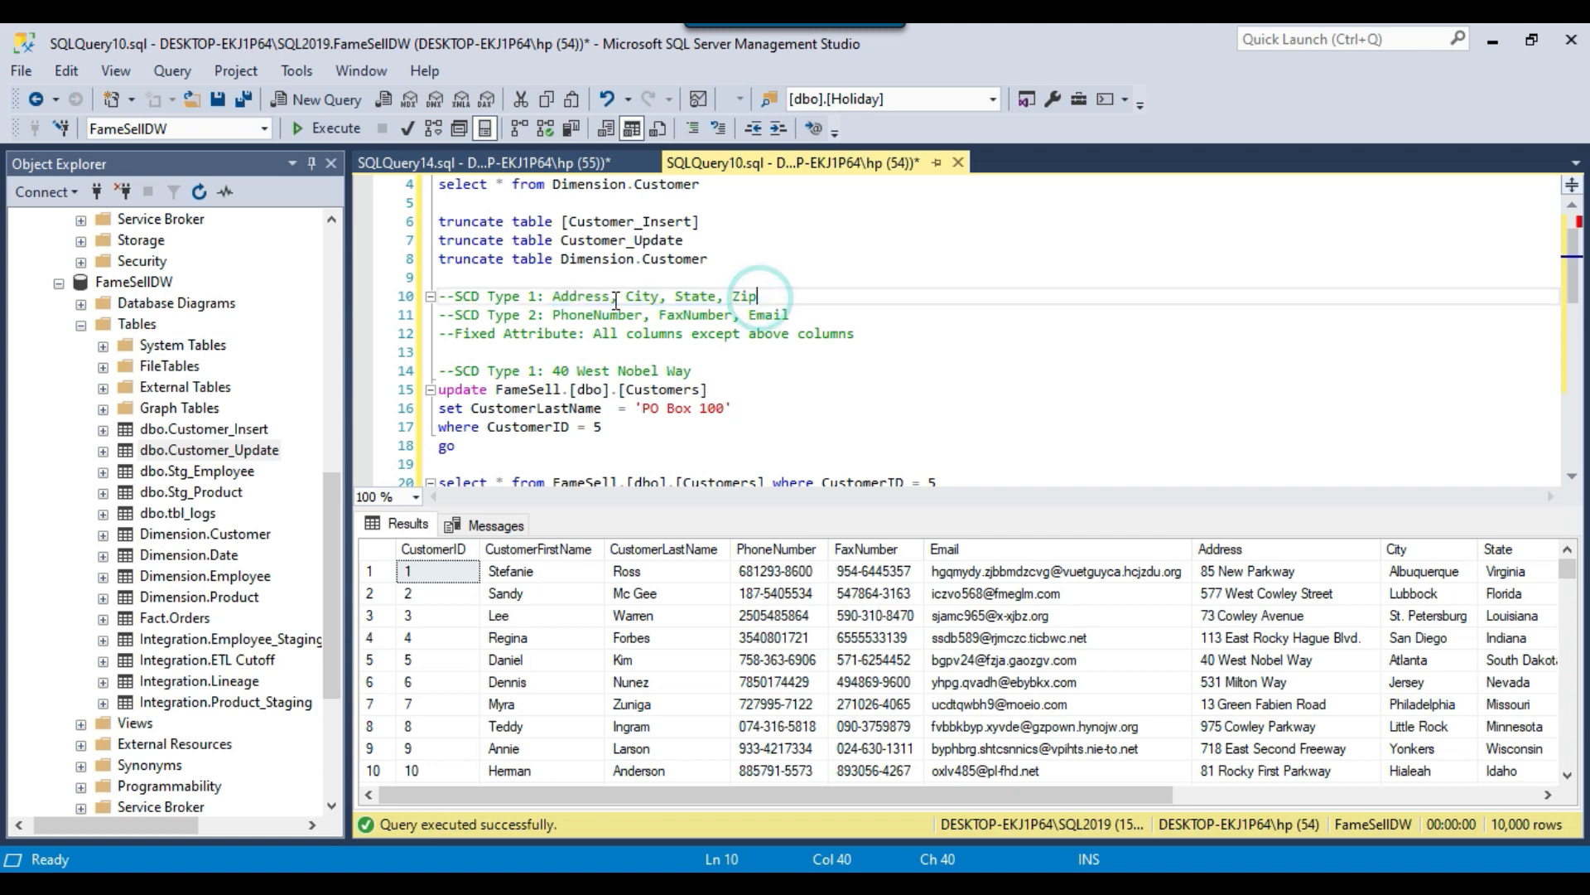
left_click_drag(553, 297, 772, 297)
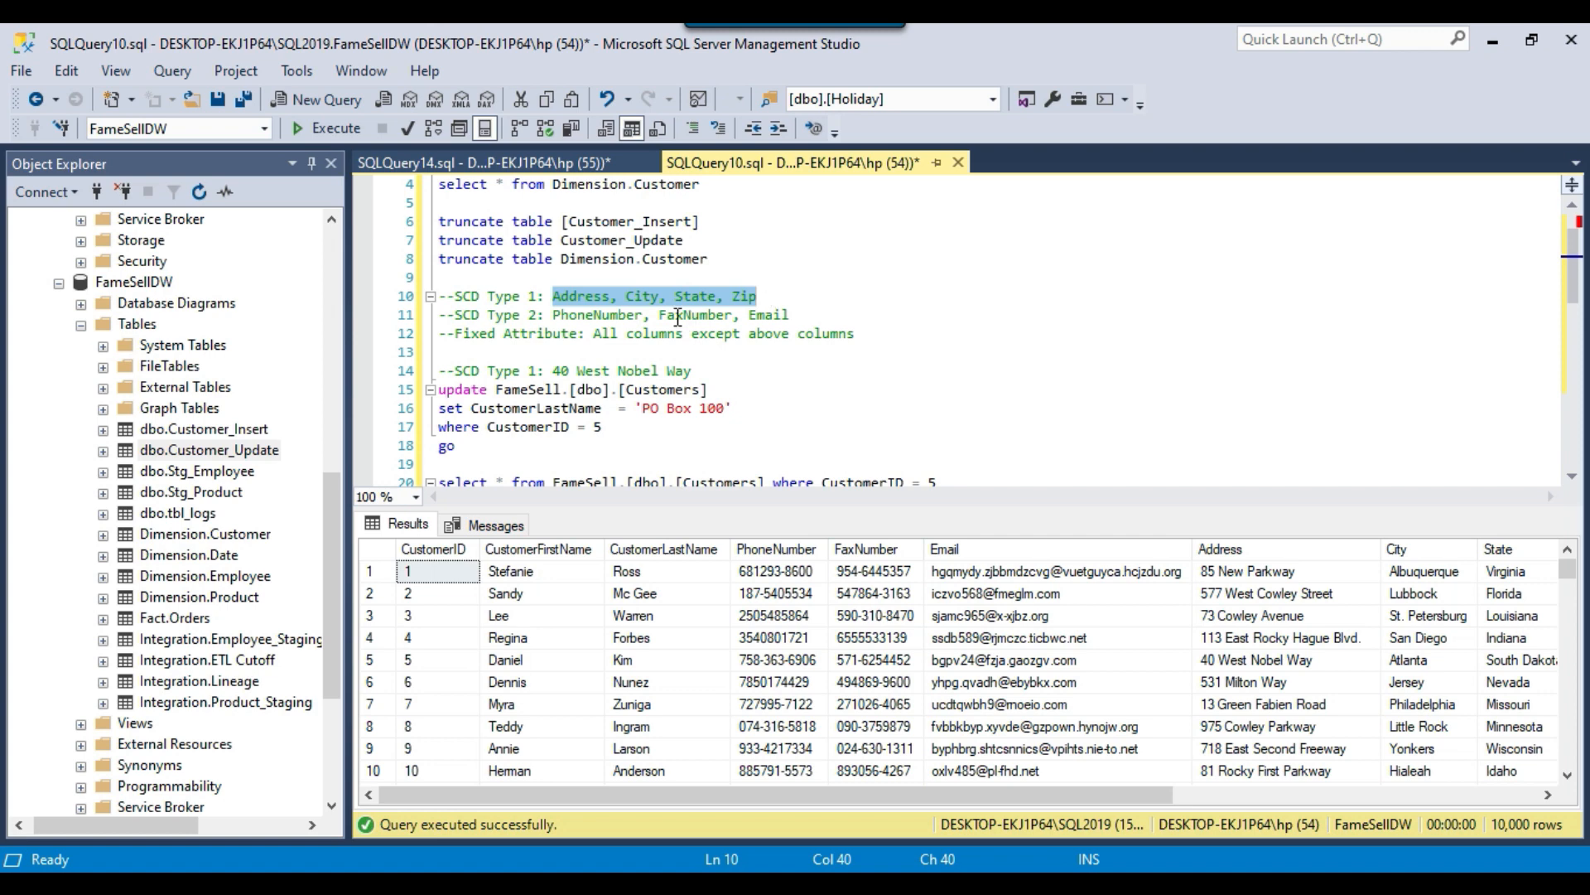
left_click_drag(455, 315, 801, 317)
left_click(798, 316)
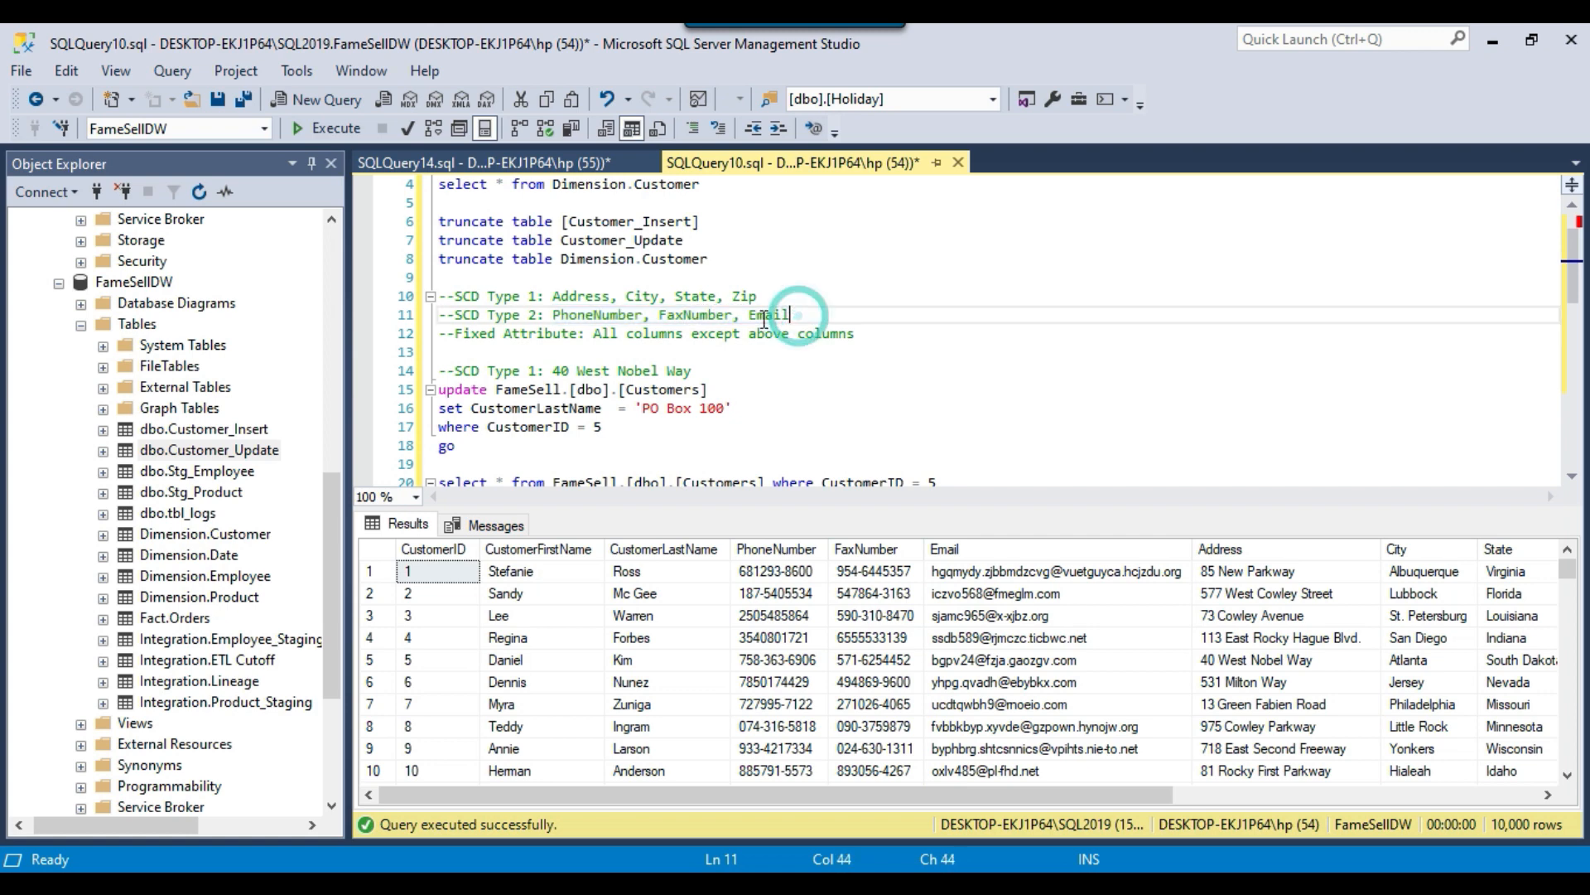
left_click_drag(552, 316, 645, 315)
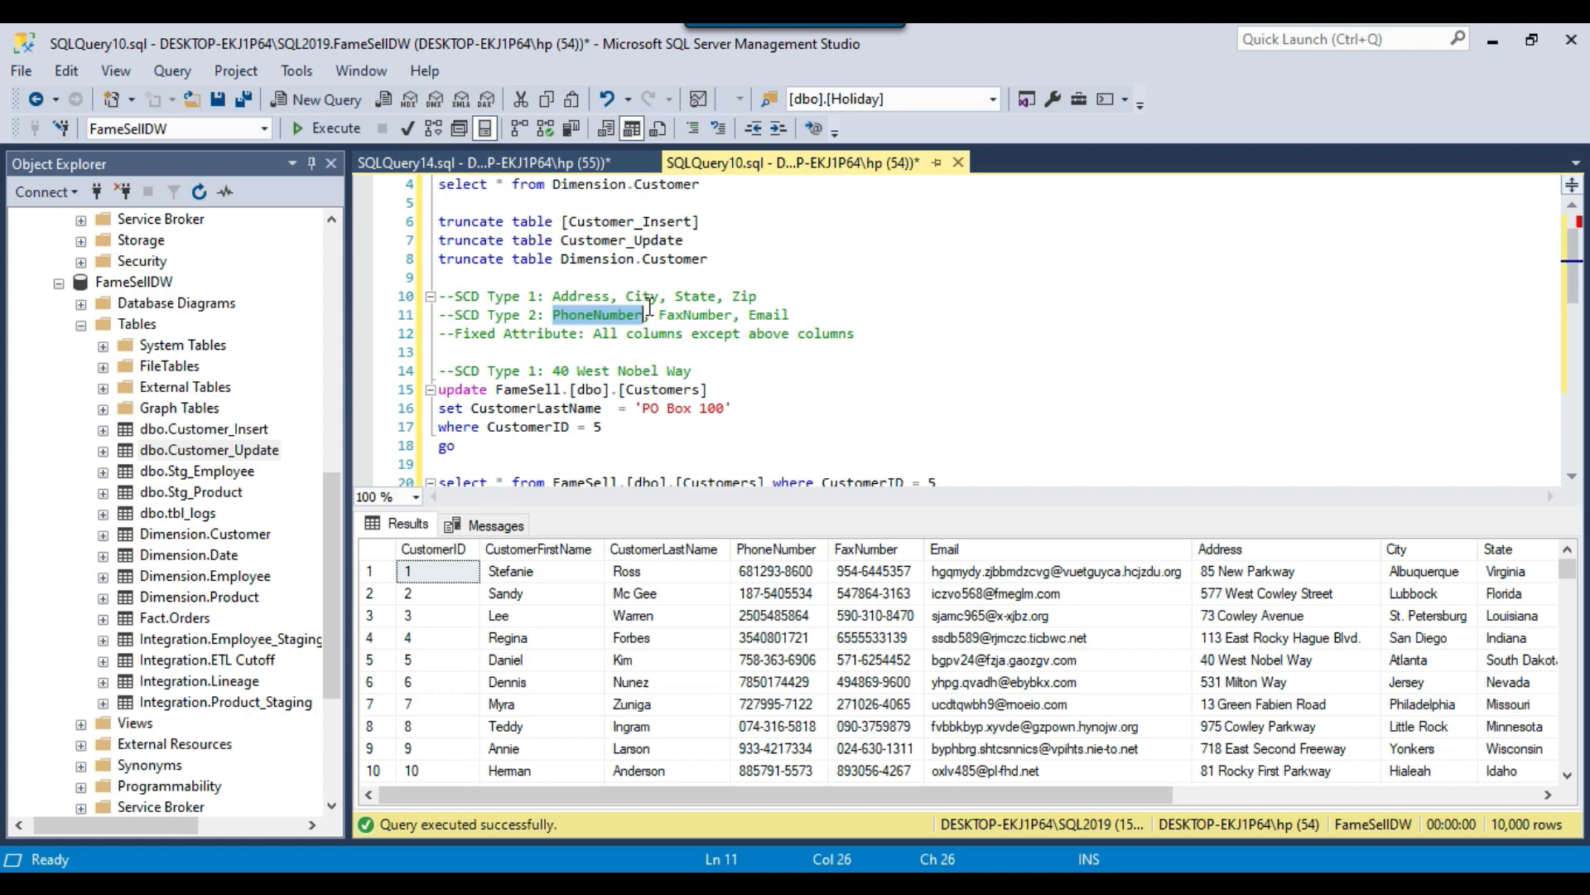
left_click_drag(793, 316, 418, 316)
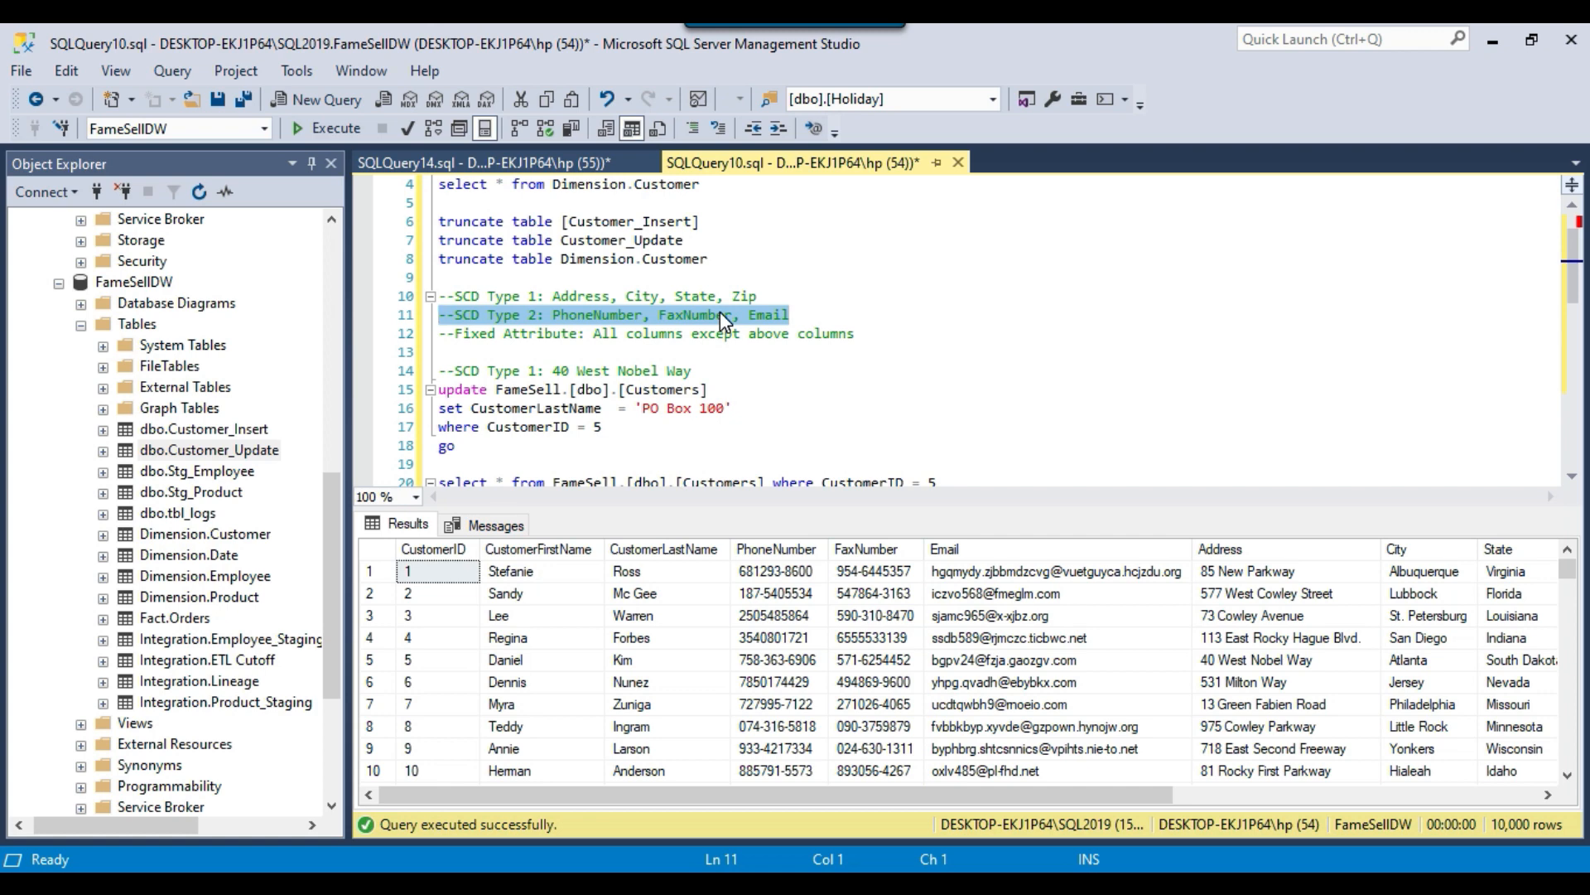
Review the Fixed Attribute comment and compare it with the customer first name and last name columns in the results.
left_click(627, 335)
left_click_drag(455, 333, 444, 297)
left_click(593, 335)
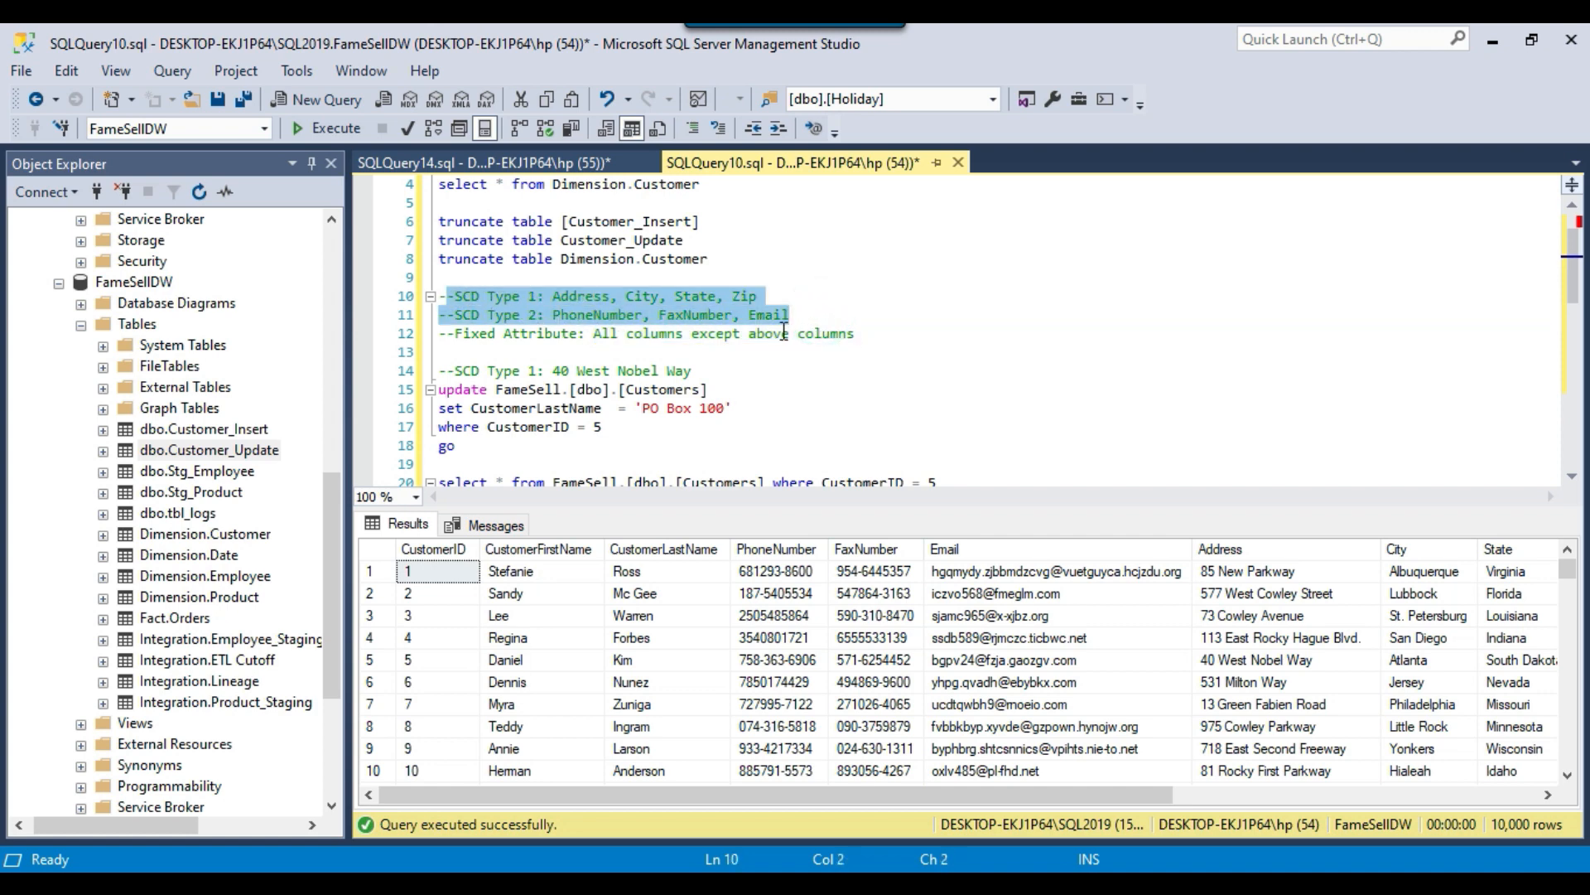
left_click_drag(563, 572, 588, 660)
left_click(685, 642)
left_click_drag(561, 570, 557, 669)
left_click_drag(698, 579, 686, 668)
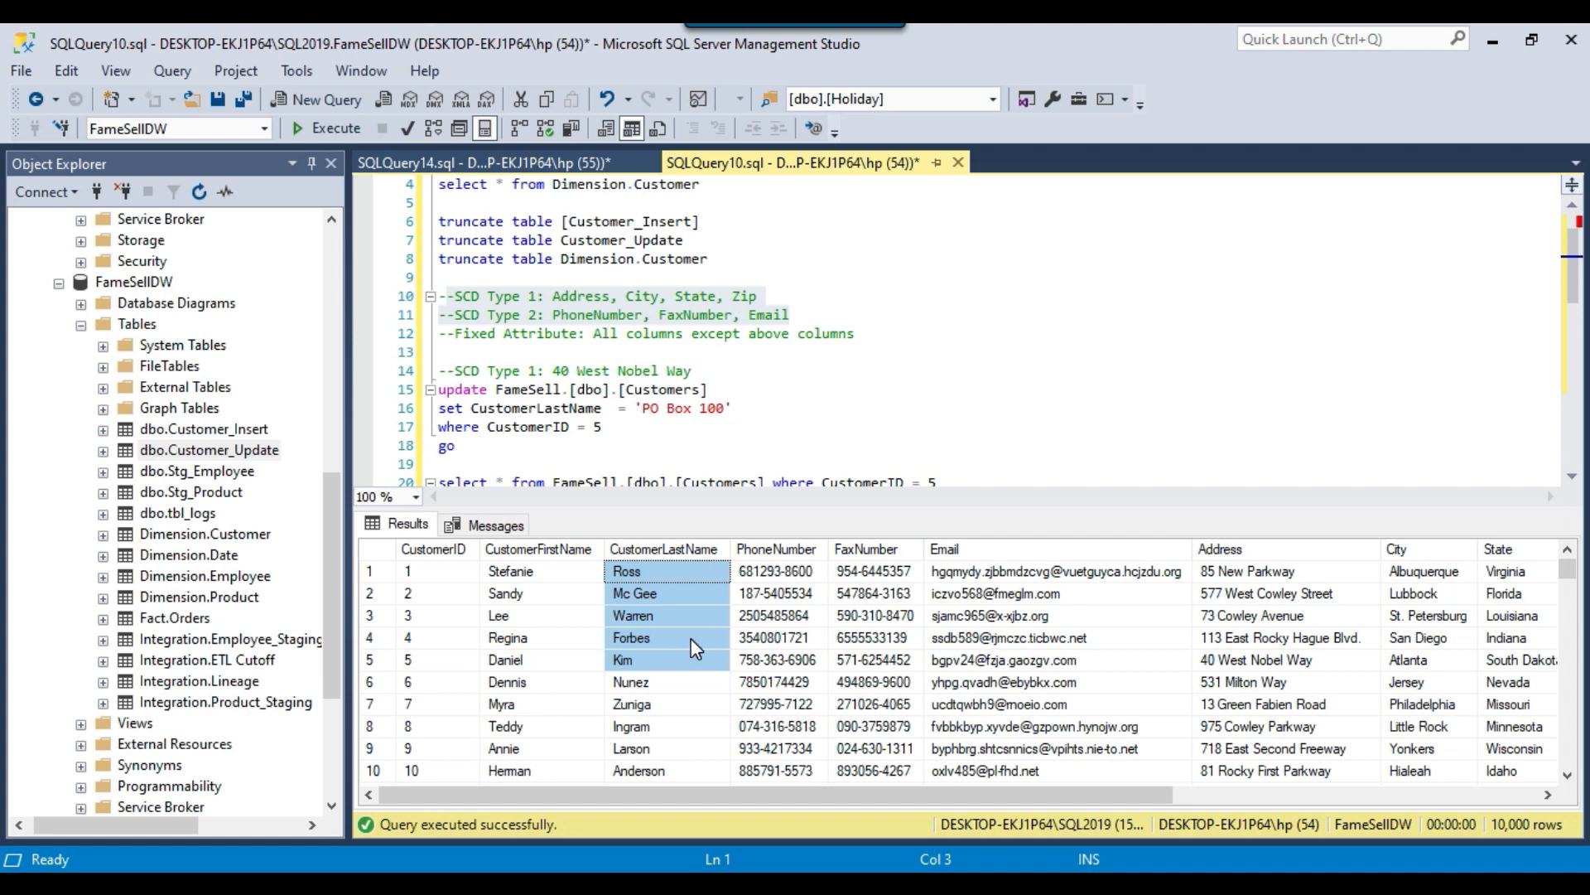
left_click(853, 313)
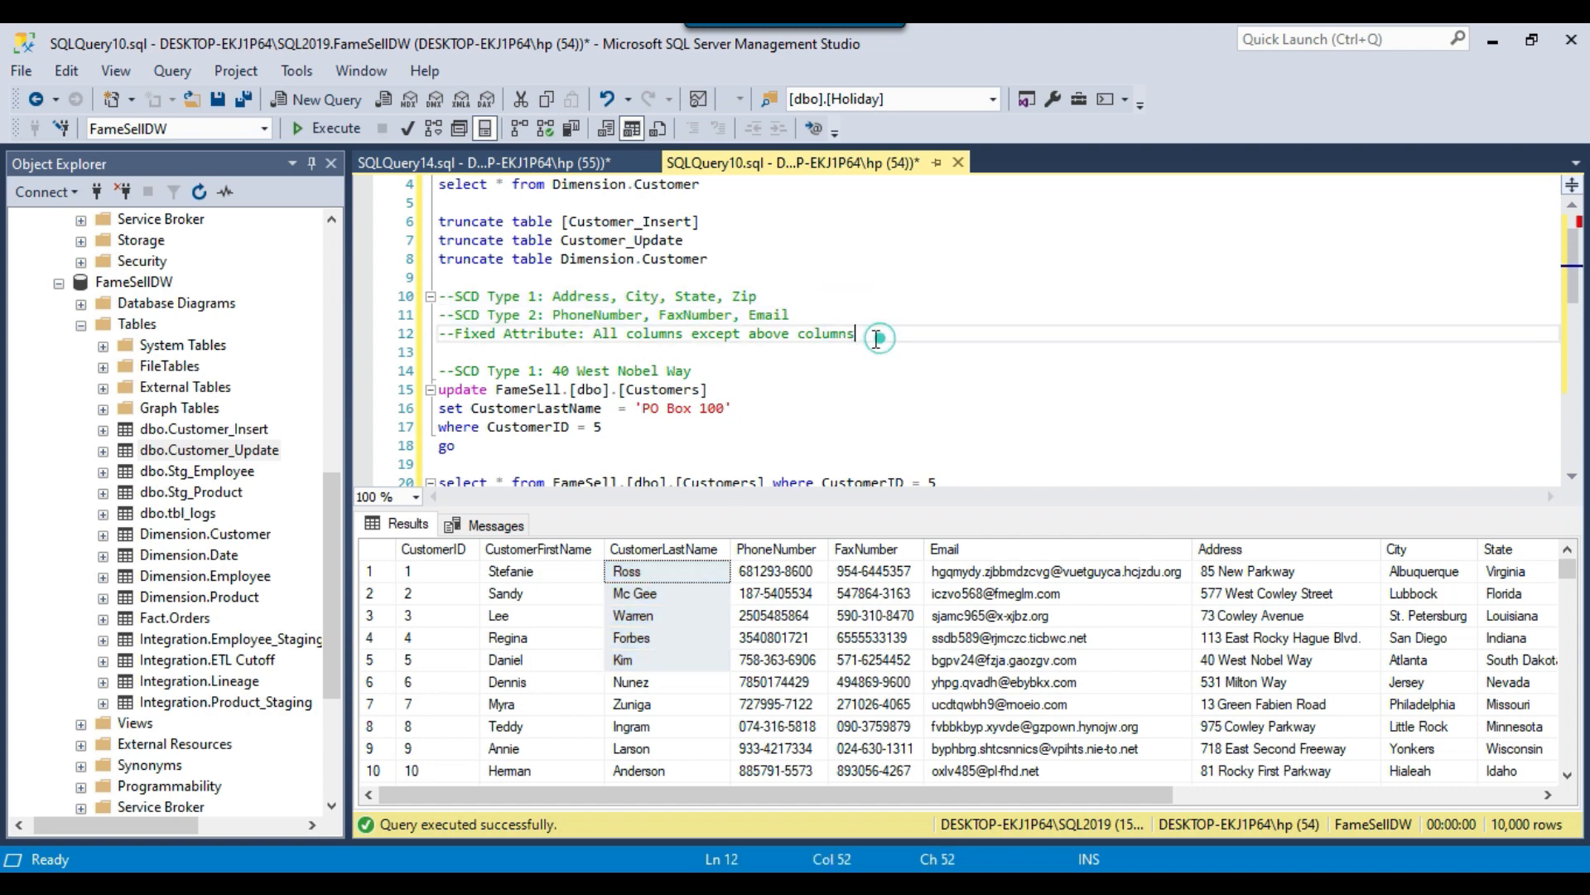
left_click_drag(873, 333, 874, 277)
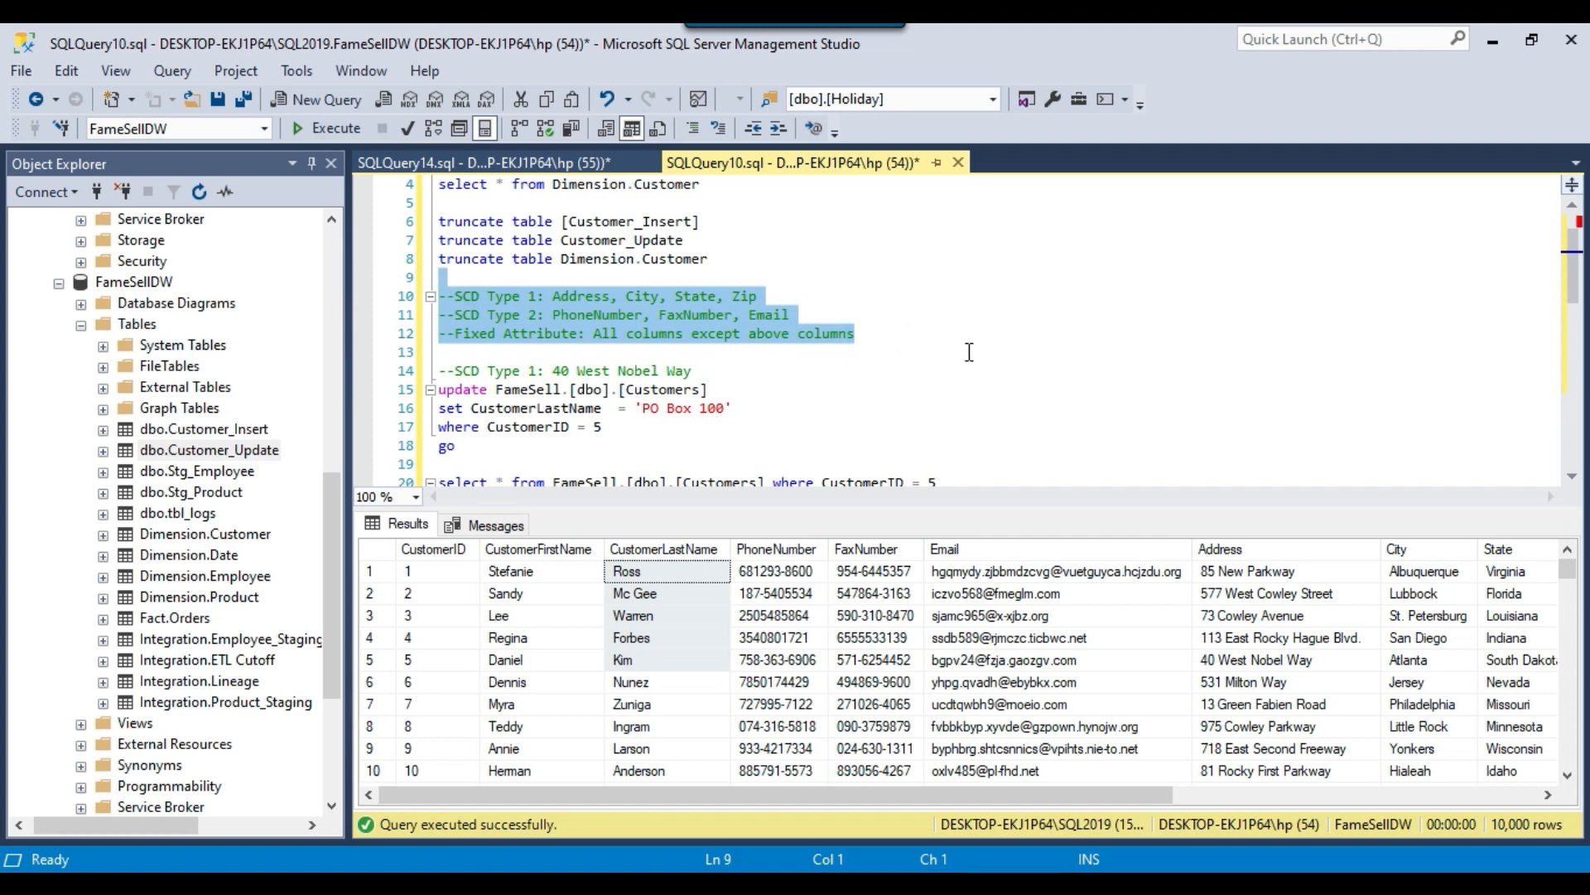
Switch to Visual Studio with the SSIS project "120 How to handle scd type 1 and type 2 in SSIS".
key("alt+Tab")
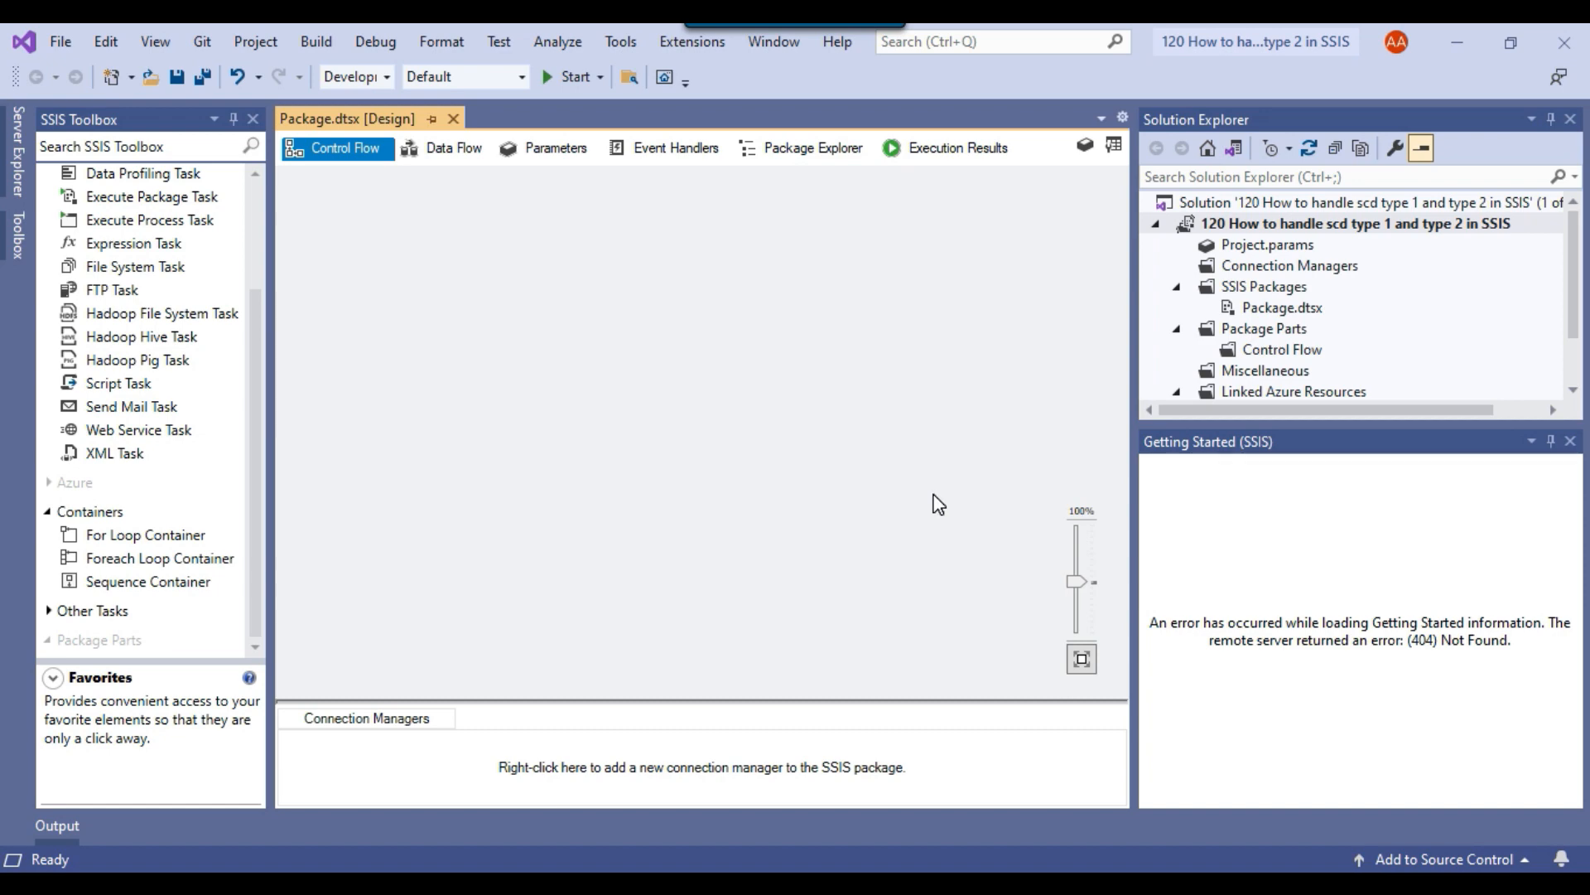
Add an Execute SQL Task to the control flow and name it create staging tables.
scroll(176, 406, "up", 2)
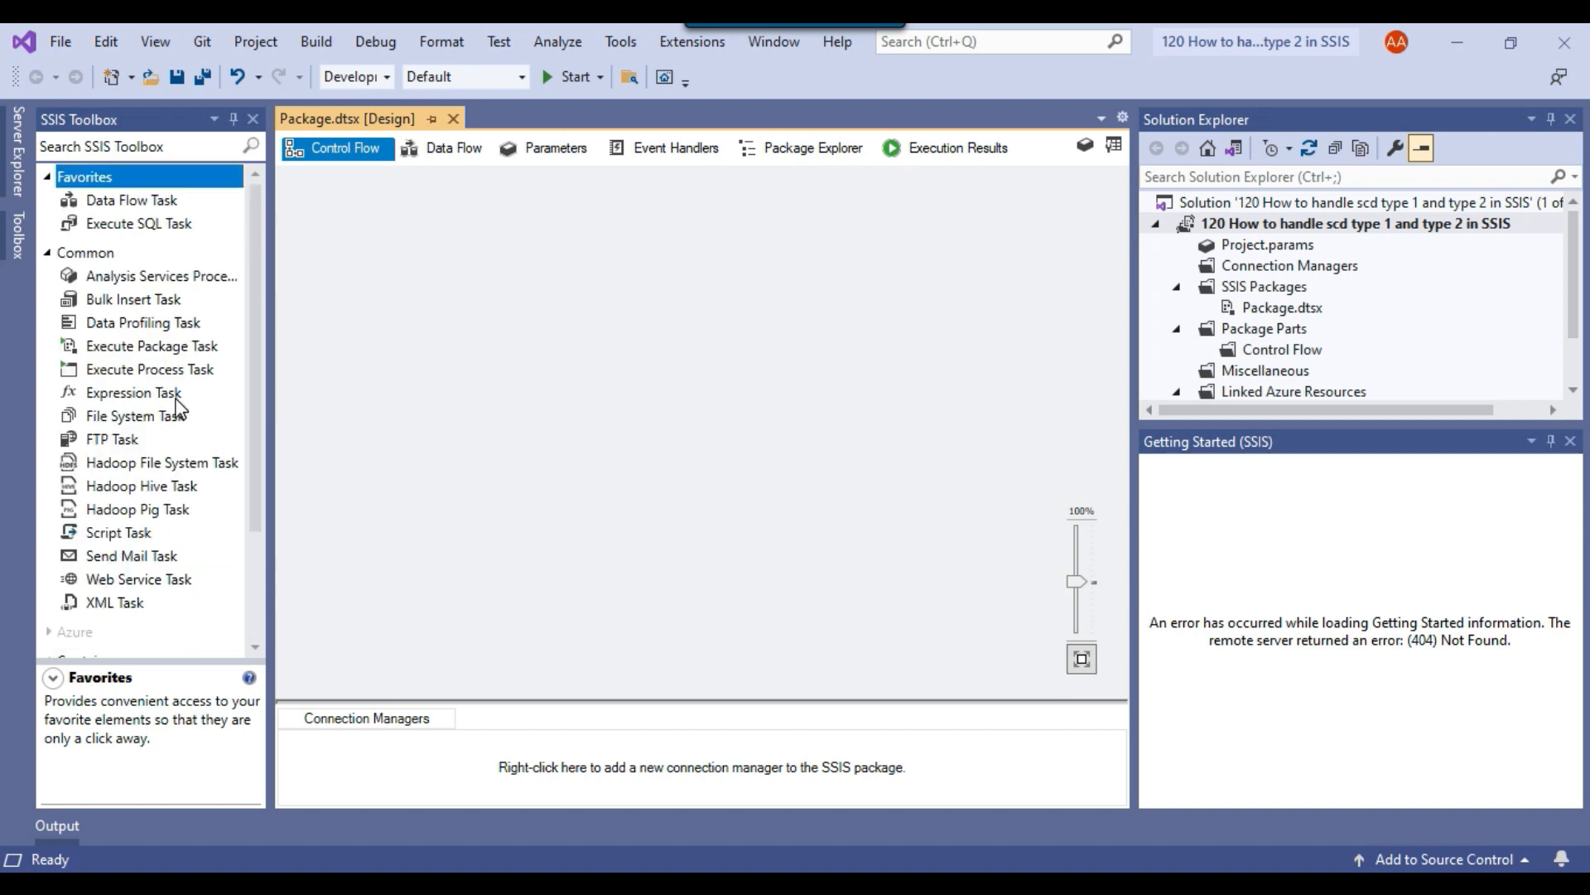
left_click_drag(138, 223, 668, 269)
left_click(669, 270)
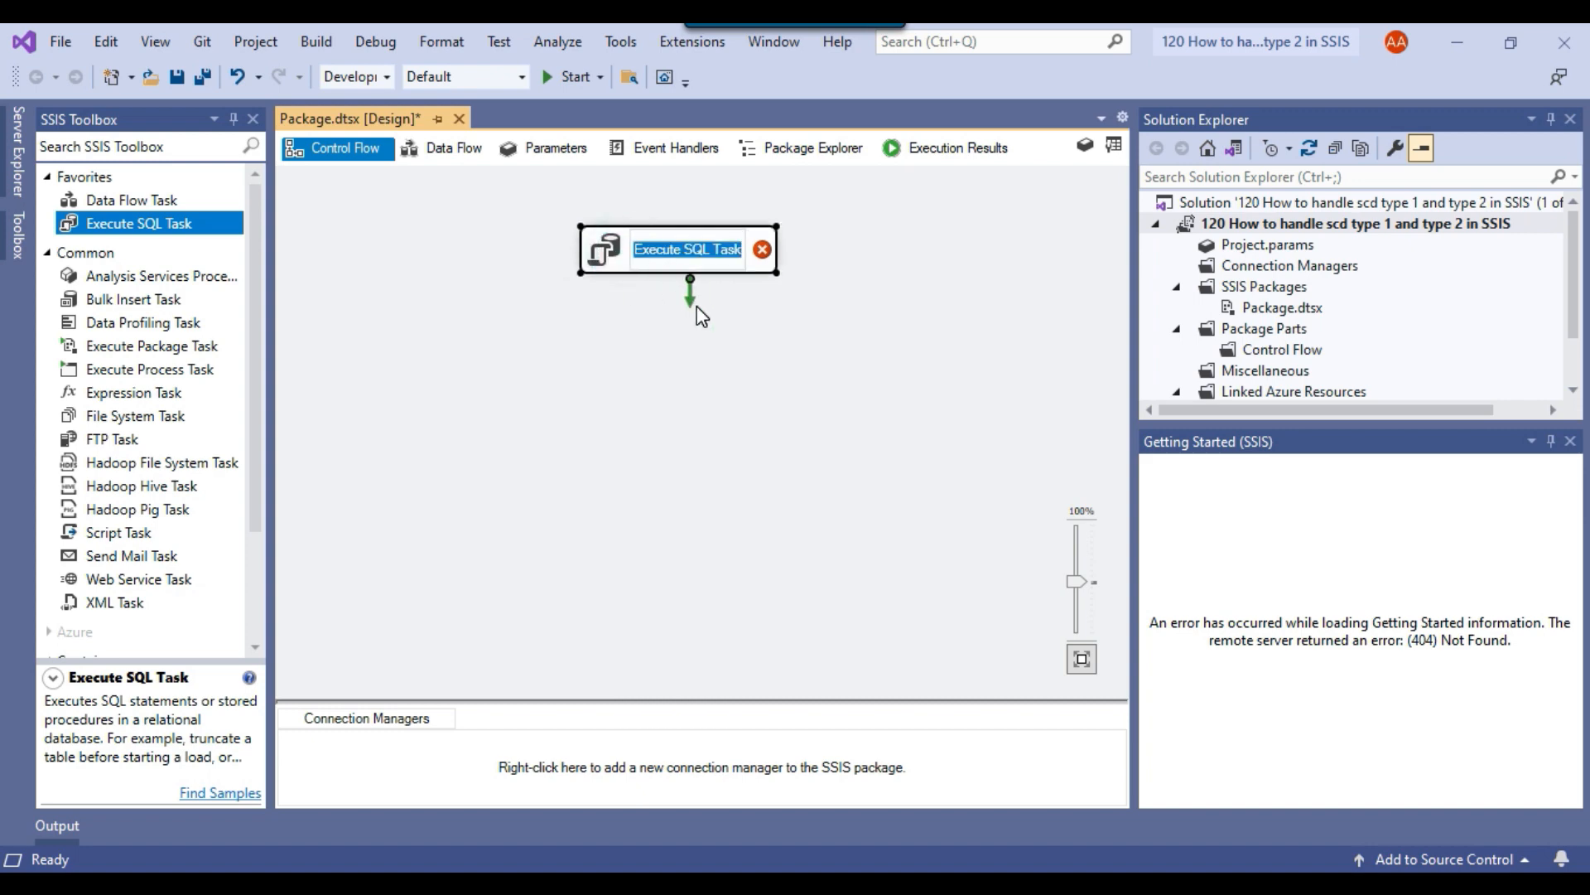
type("create")
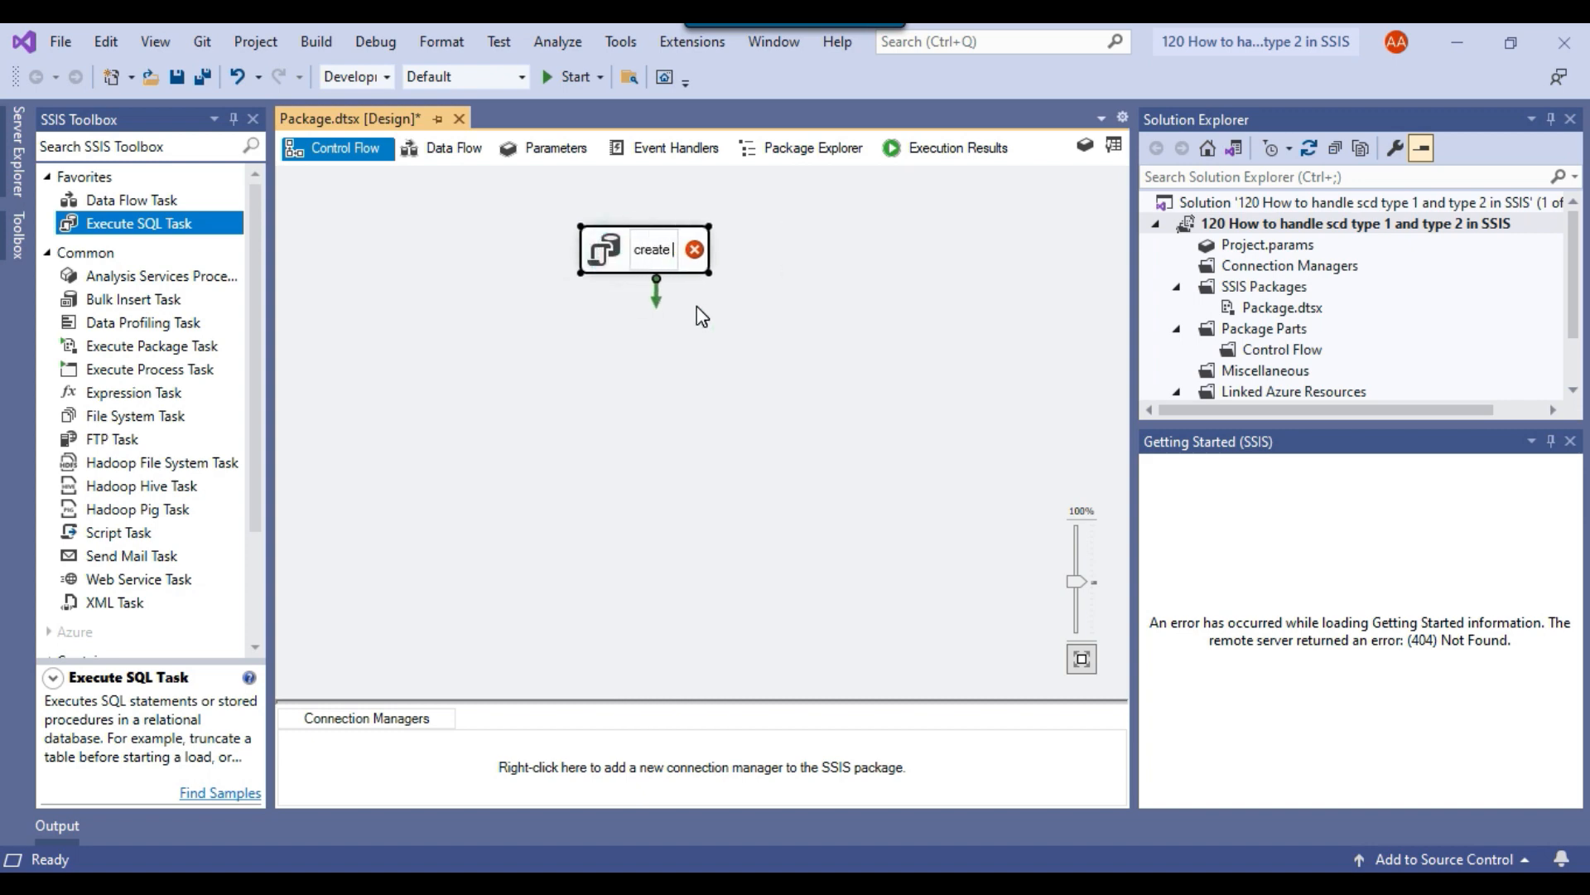
type(" staging")
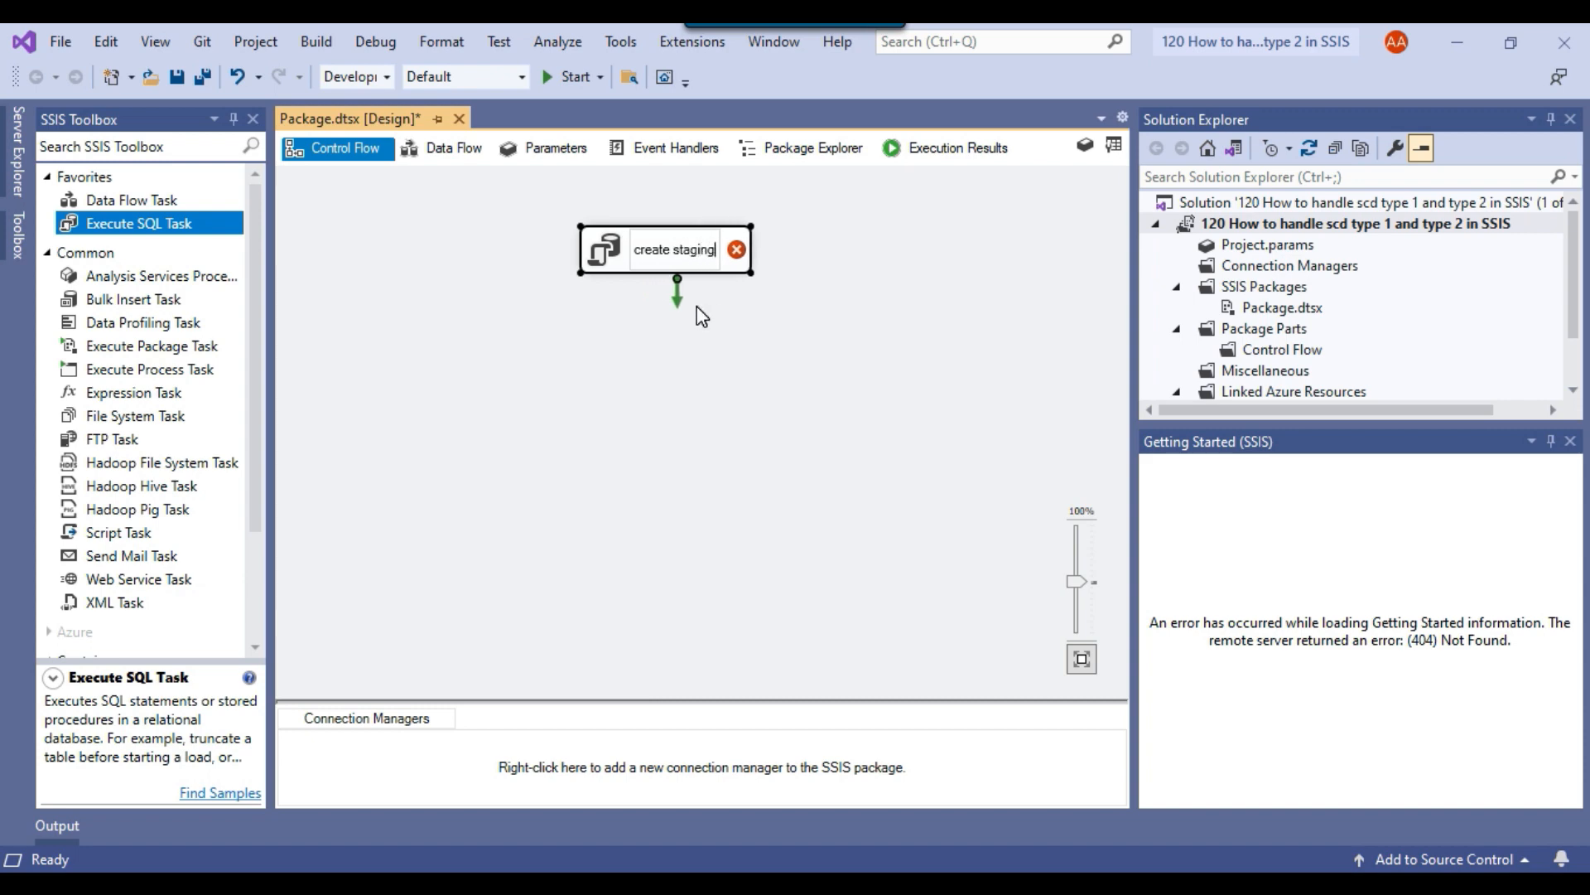
type(" tables")
left_click(793, 547)
Edit the create staging tables task and set its connection to the existing OLE DB data connection DESKTOP-EKJ1P64\SQL2019.FameSellDW.
left_click(640, 250)
right_click(637, 258)
left_click(689, 273)
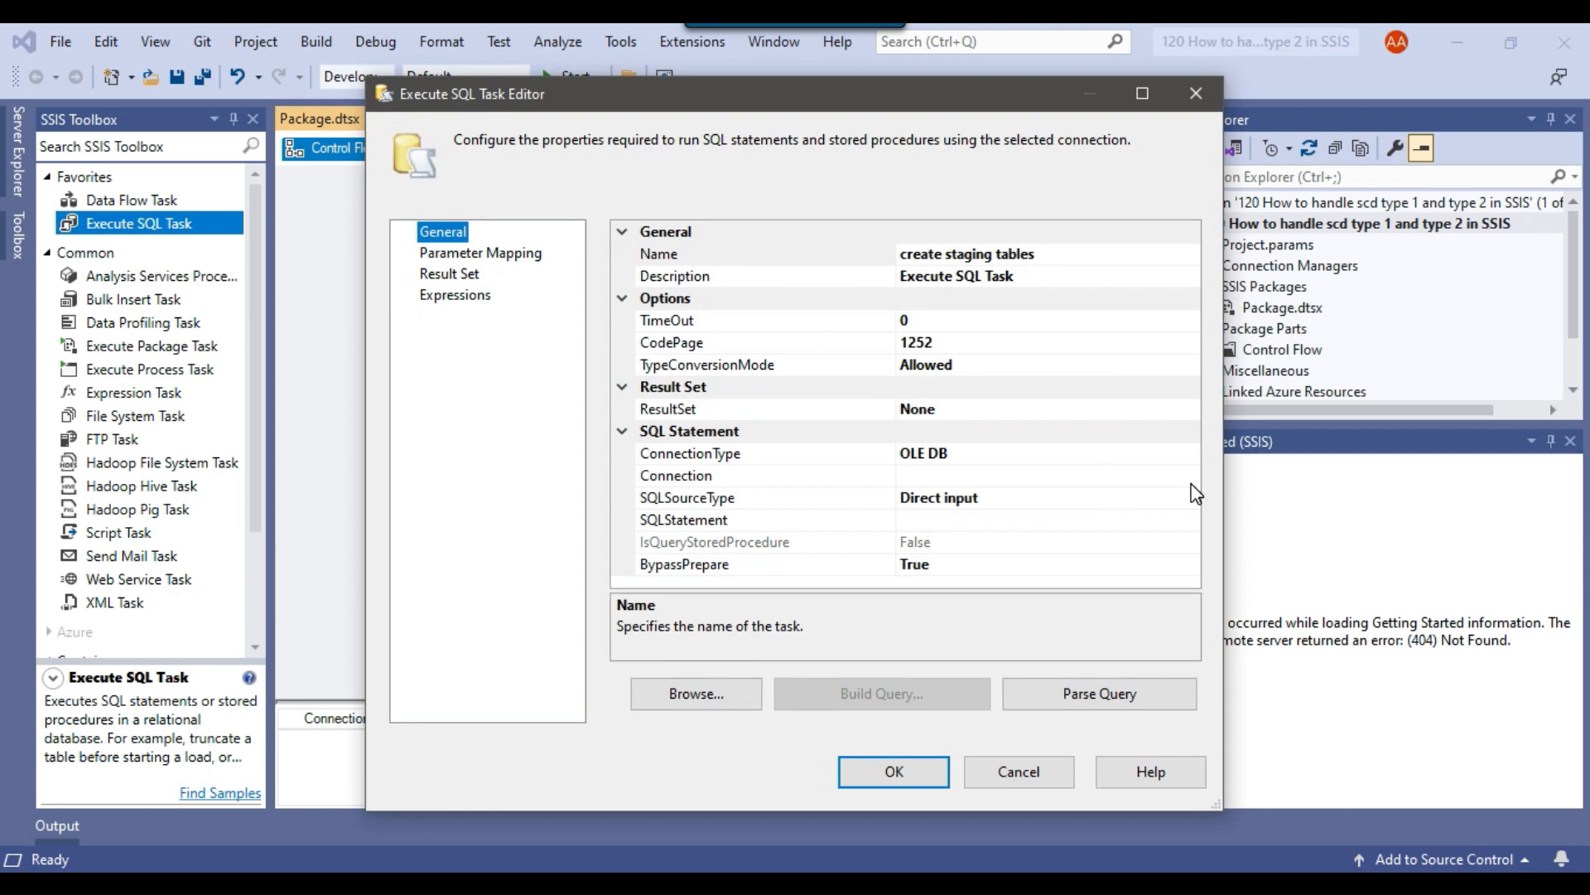
left_click(1191, 477)
left_click(1190, 477)
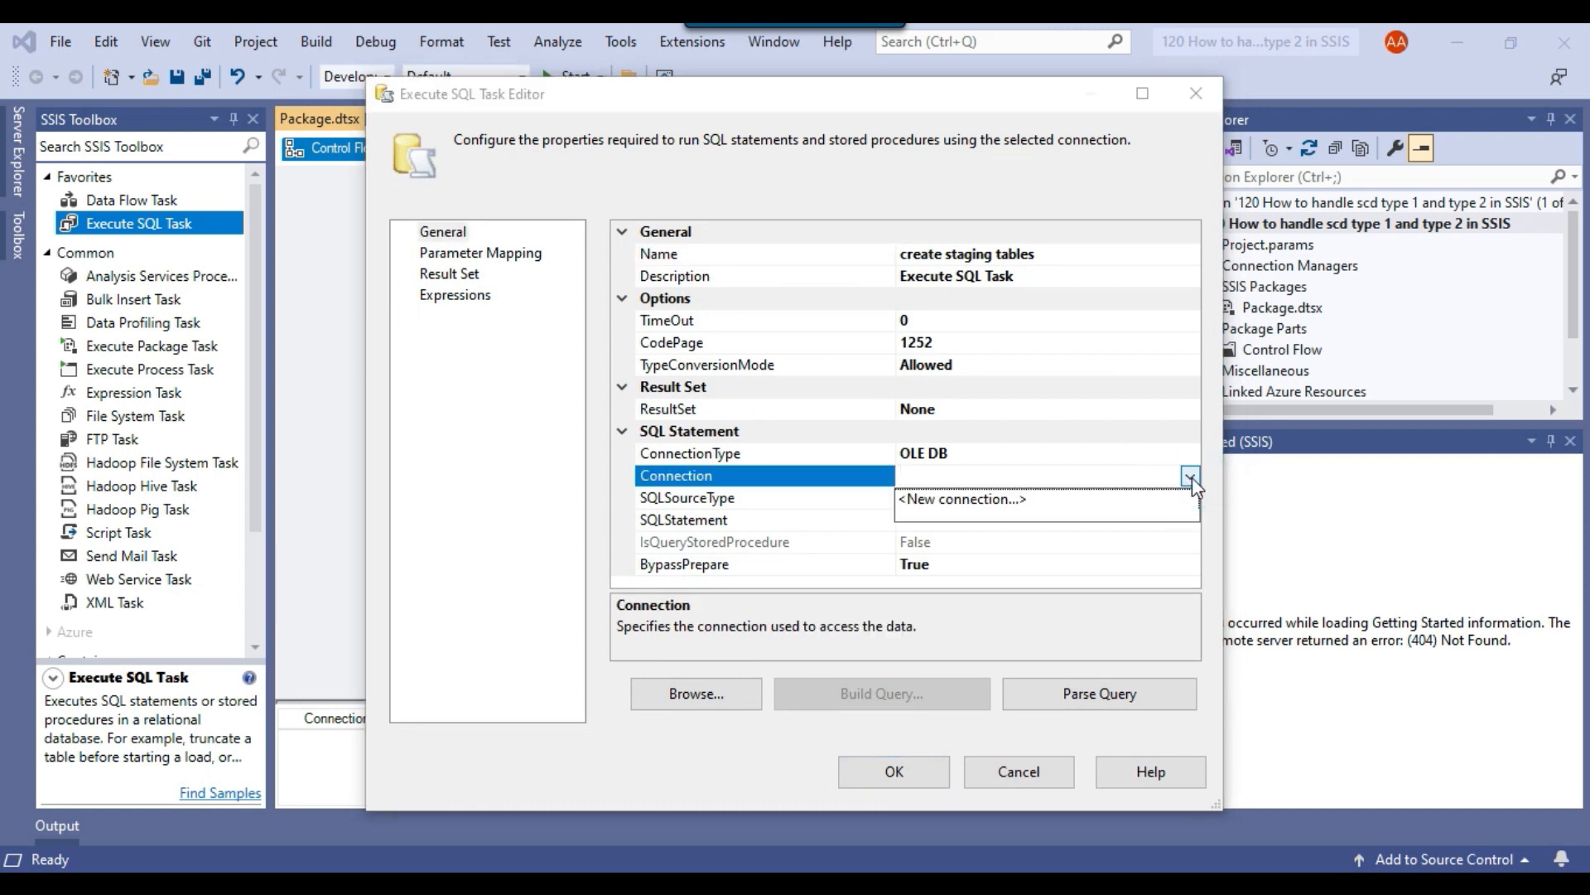
left_click(981, 499)
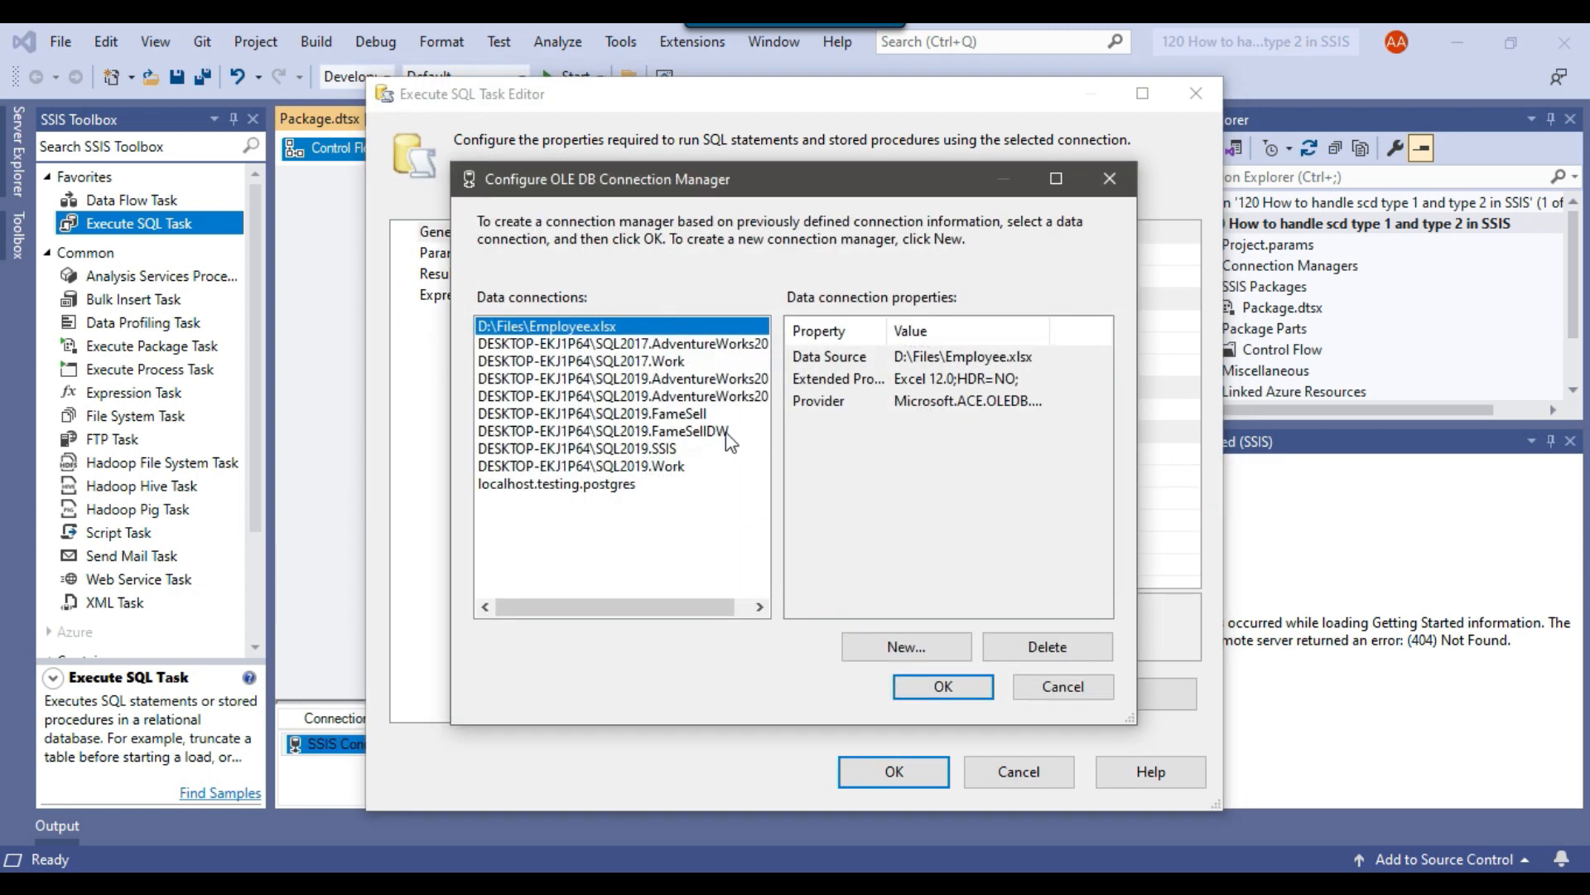
left_click(694, 433)
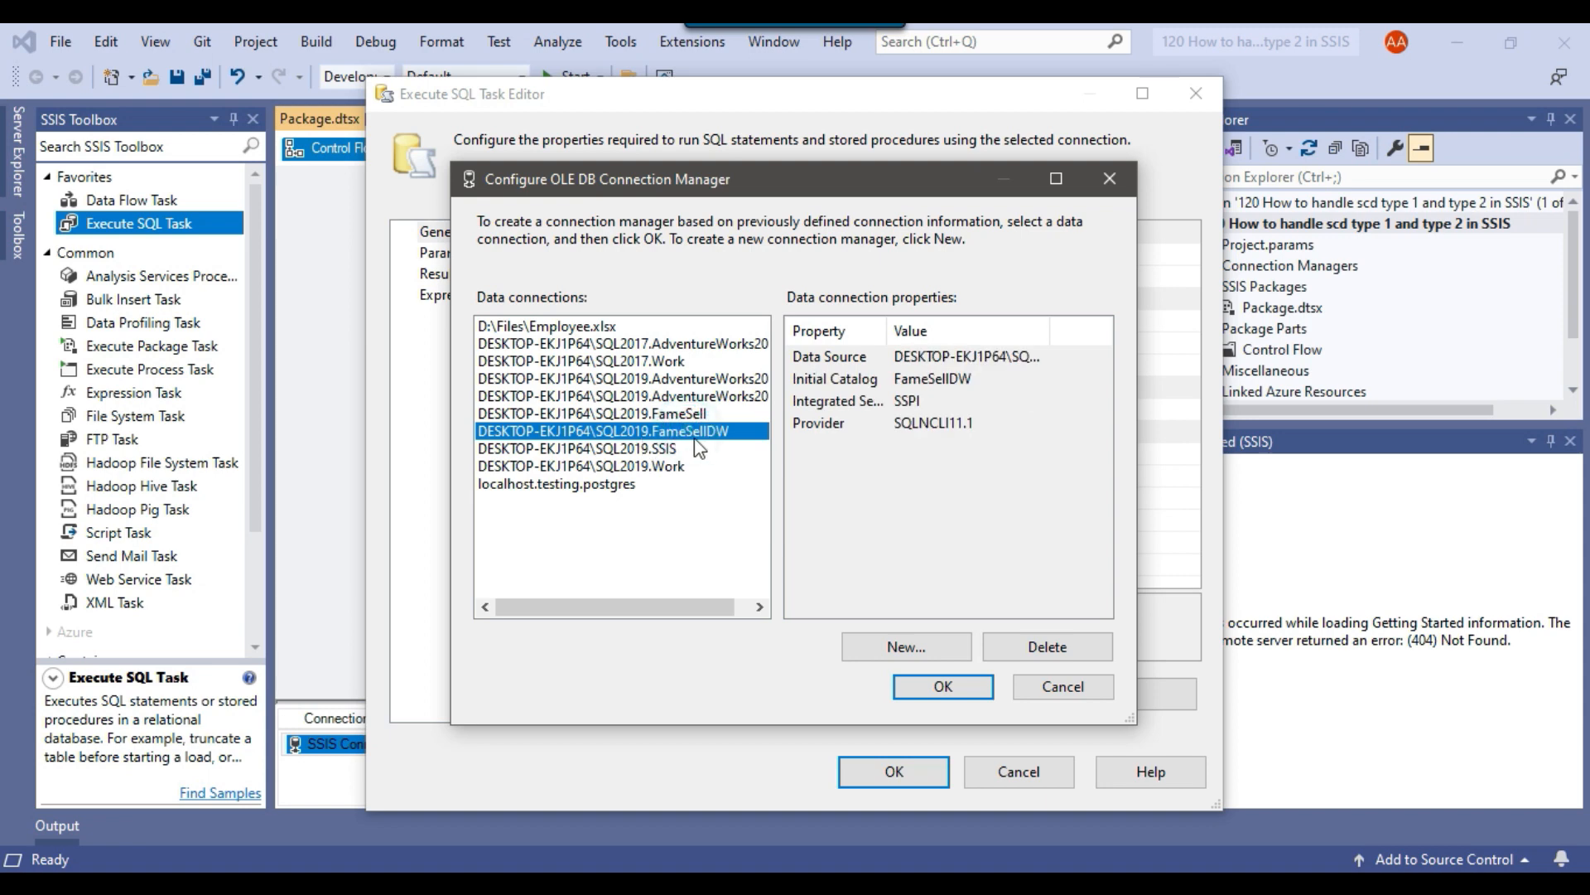
left_click(938, 685)
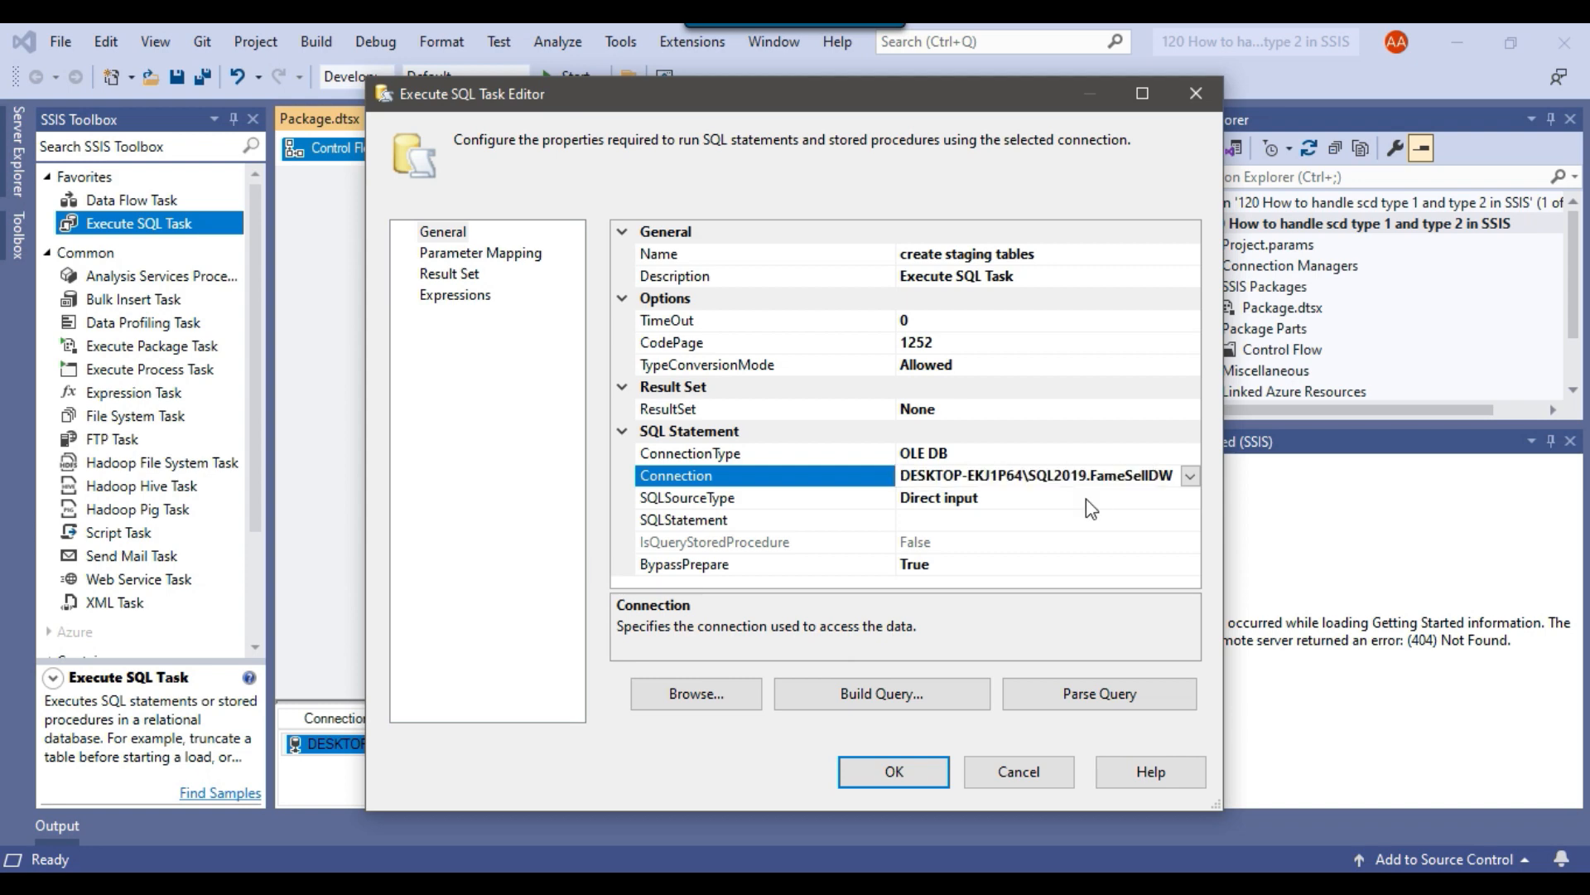
Open the task's SQLStatement in a maximized query window and switch to SQL Server Management Studio.
left_click(1042, 524)
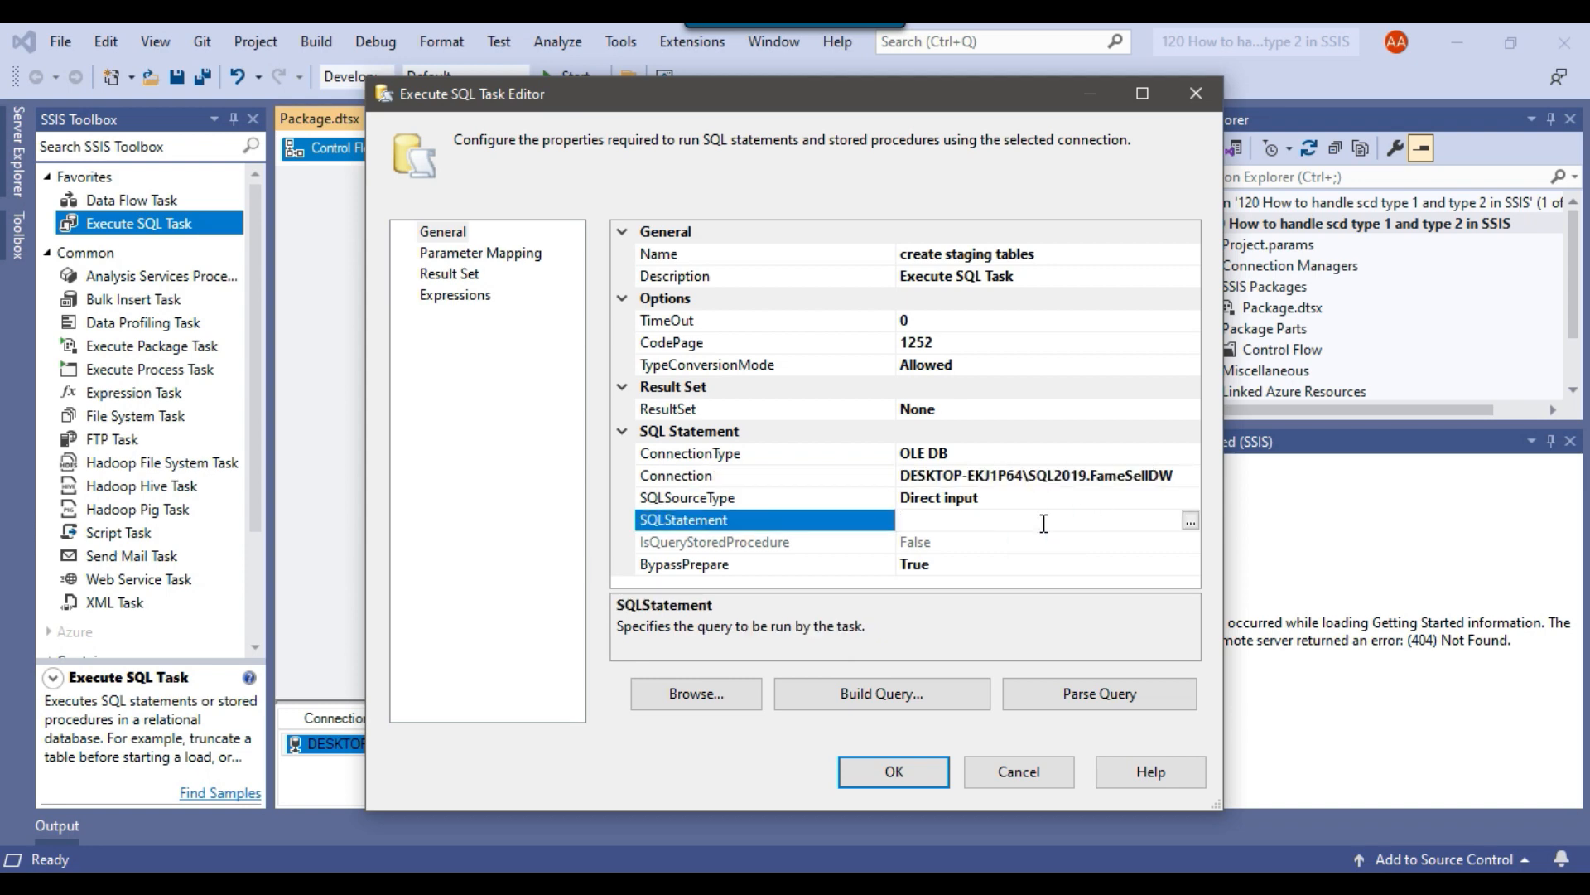
left_click(1189, 521)
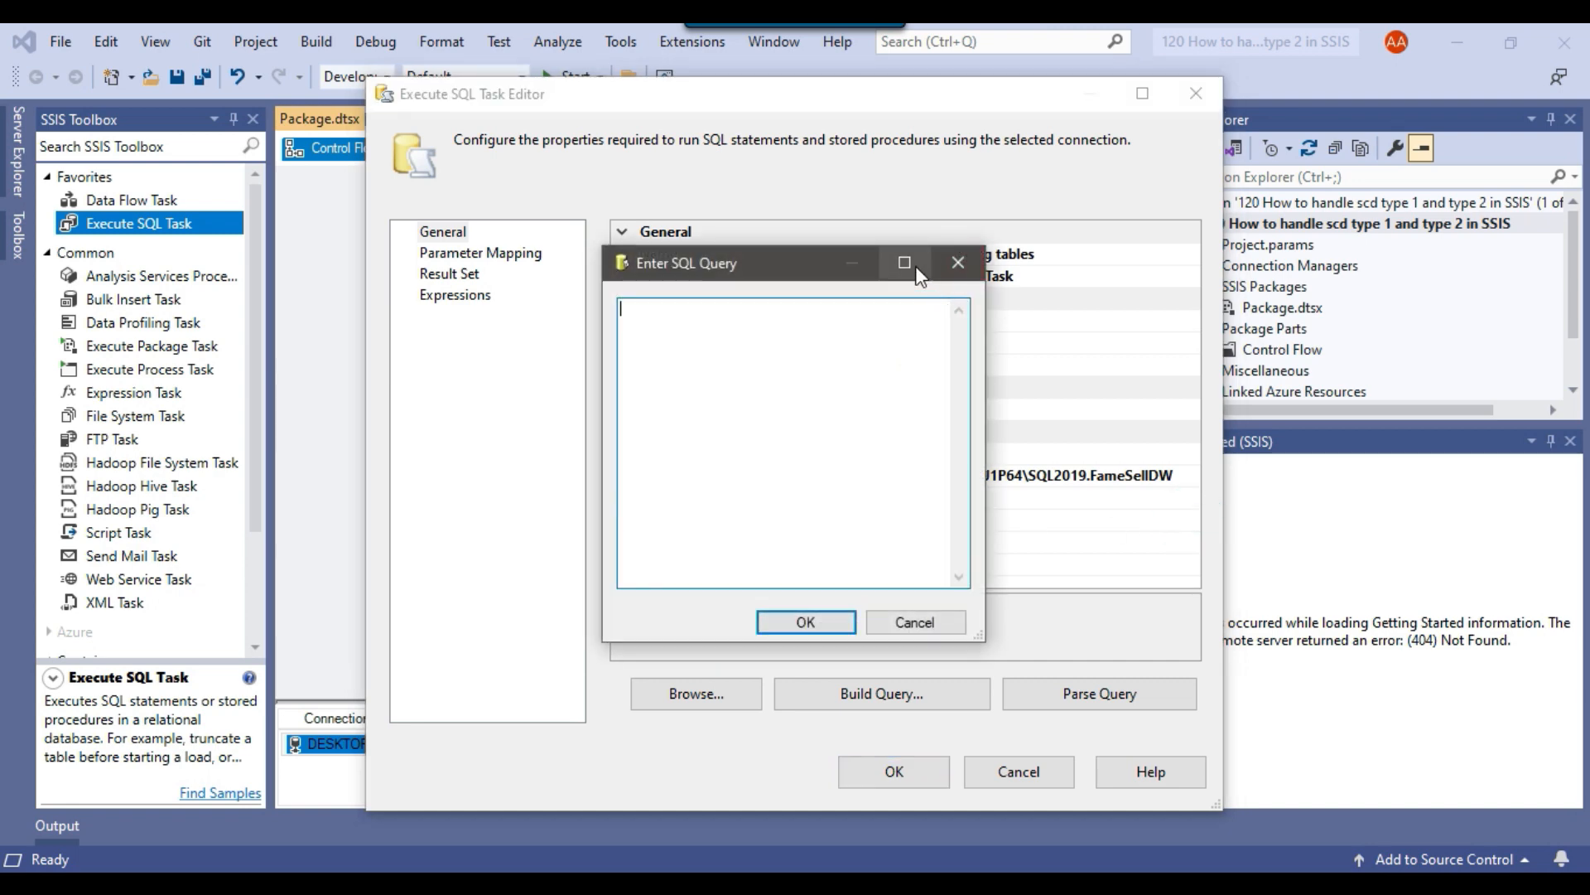
left_click(903, 261)
key("alt+Tab")
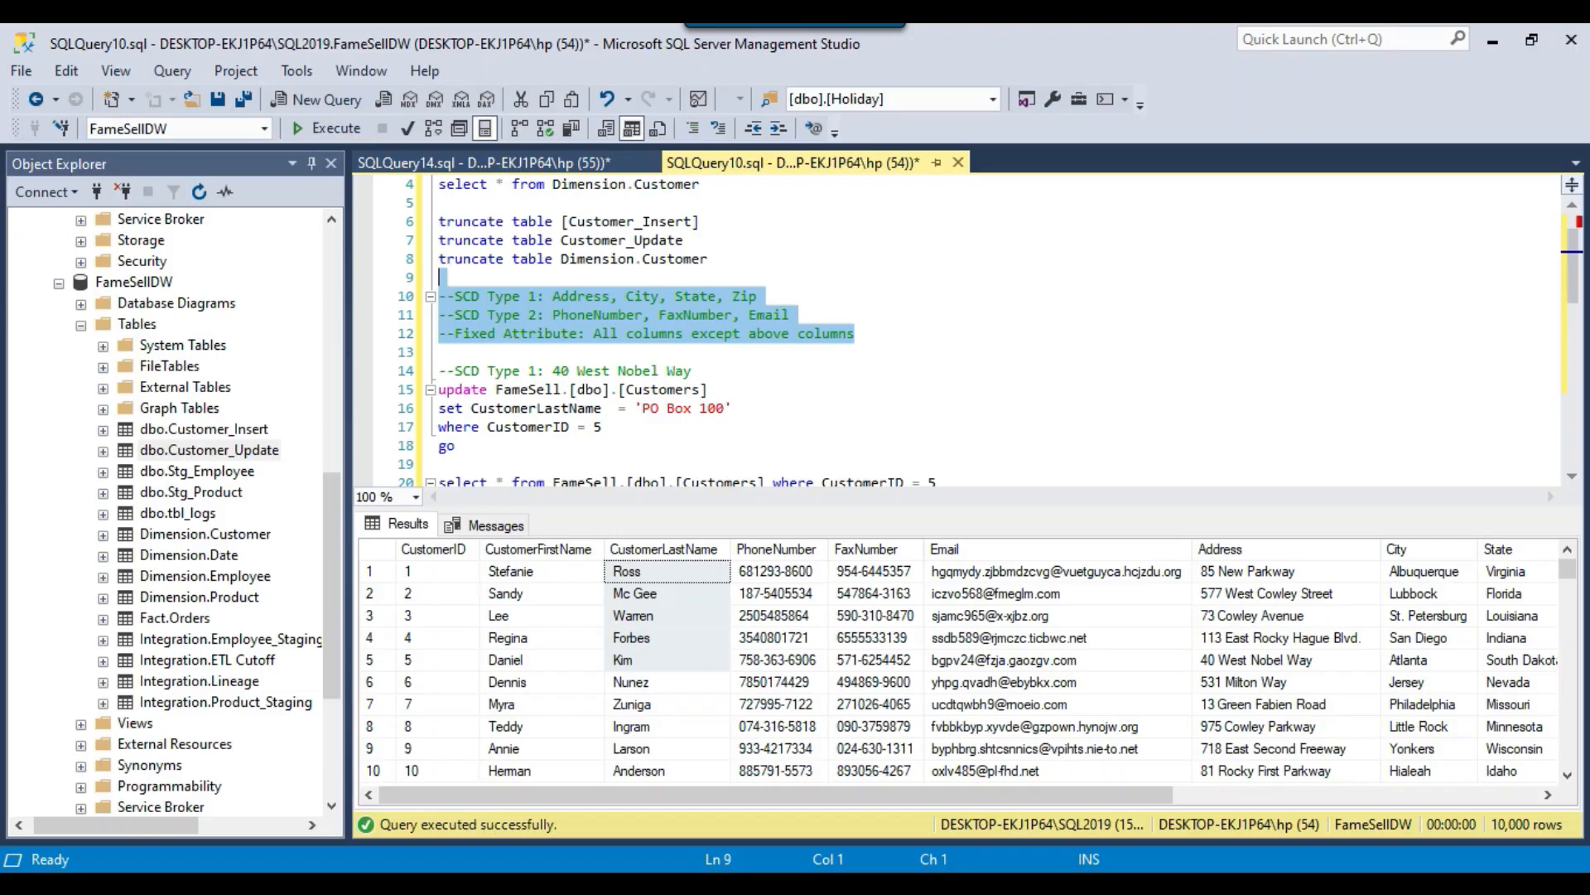
Review the select statements for Customer_Insert and Customer_Update, commented as SCD type 2 and type 1, in SQLQuery10.sql.
left_click(757, 204)
scroll(757, 203, "up", 1)
left_click_drag(843, 223, 688, 217)
left_click_drag(652, 202, 439, 203)
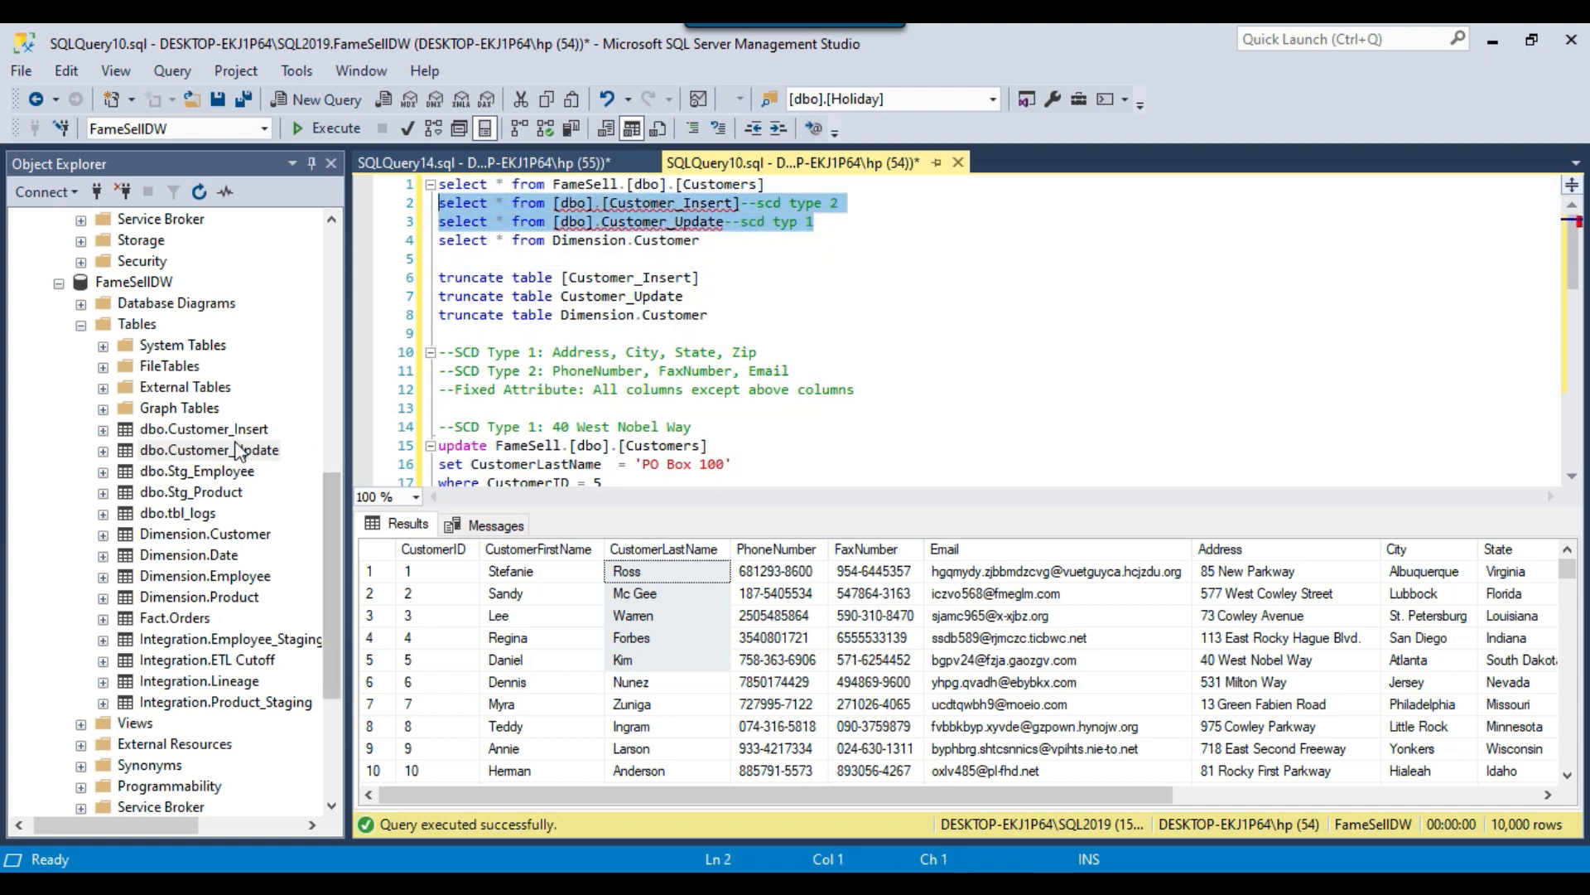
Script the dbo.Customer_Update table of FameSellDW as DROP And CREATE into a new query editor window.
left_click(222, 428)
left_click(223, 450)
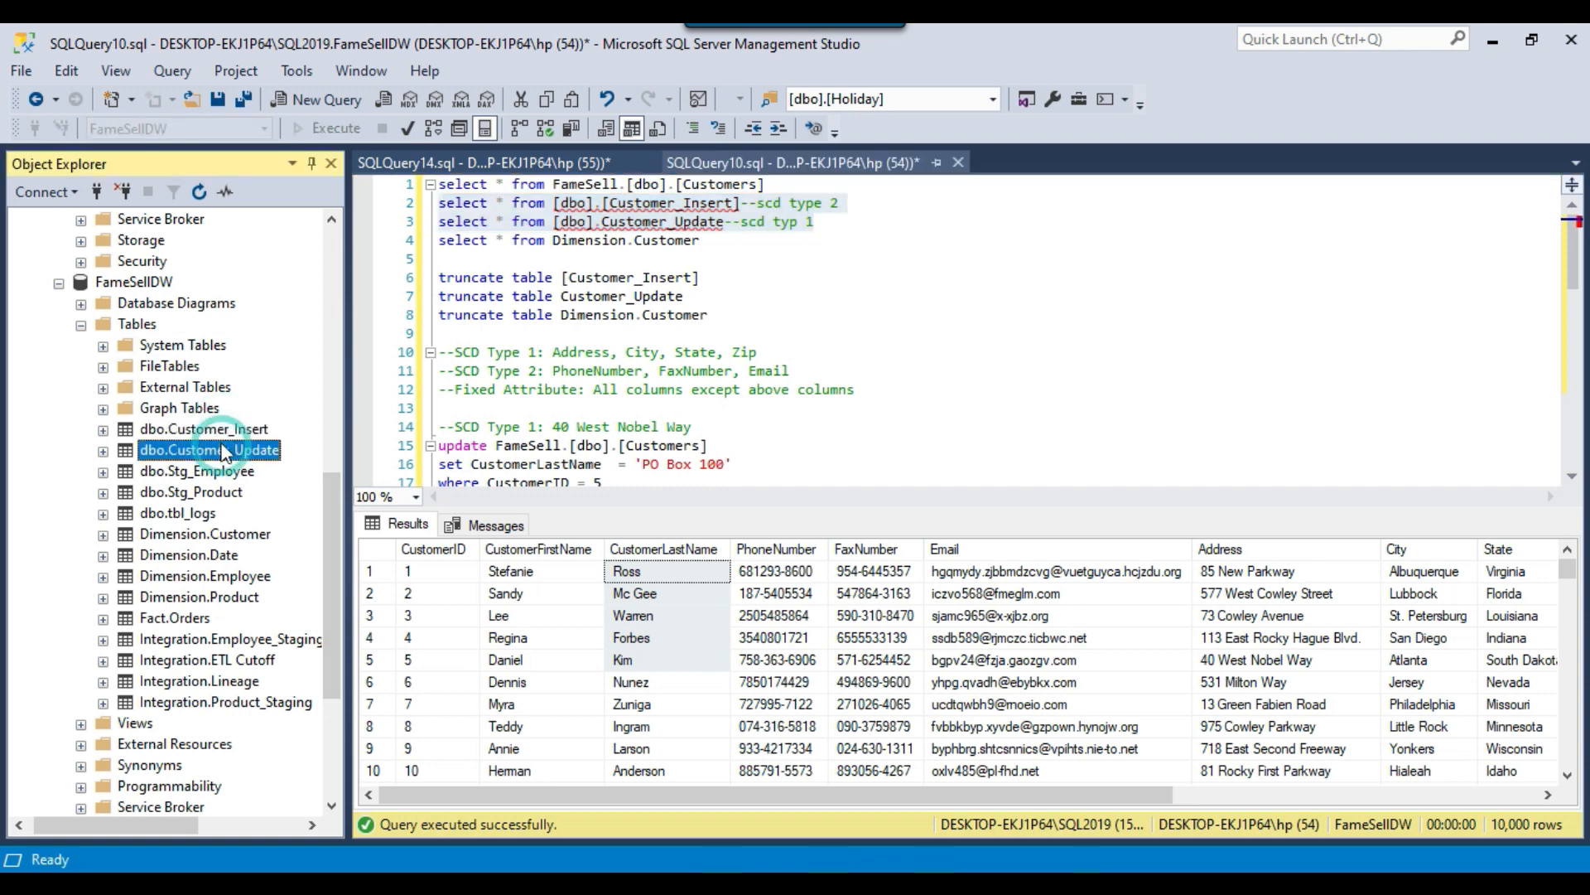
right_click(229, 454)
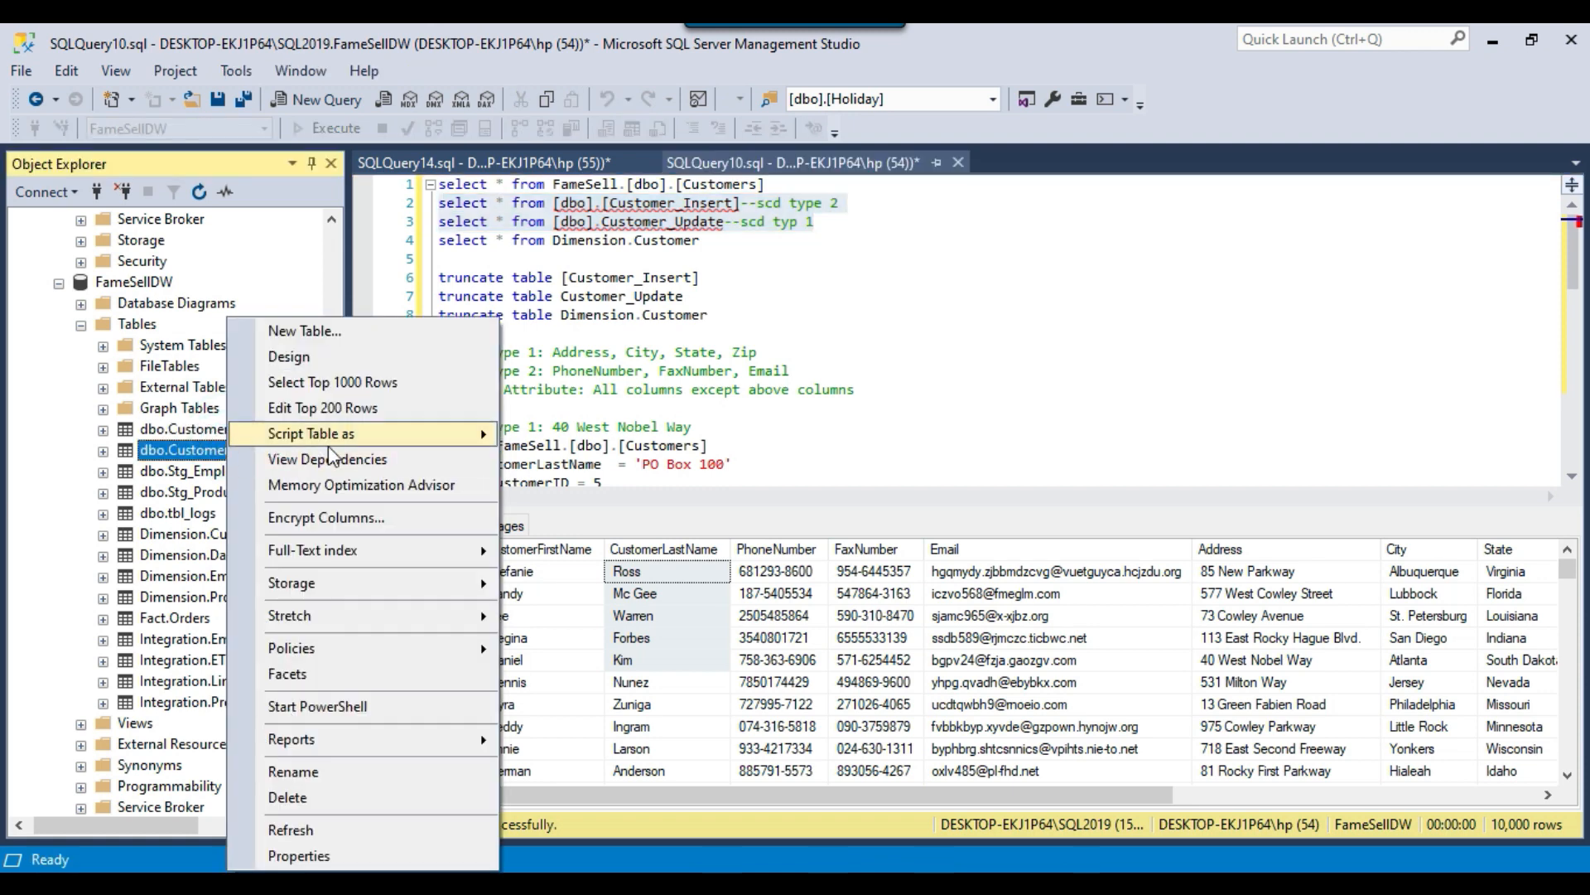
mouse_move(446, 434)
mouse_move(667, 547)
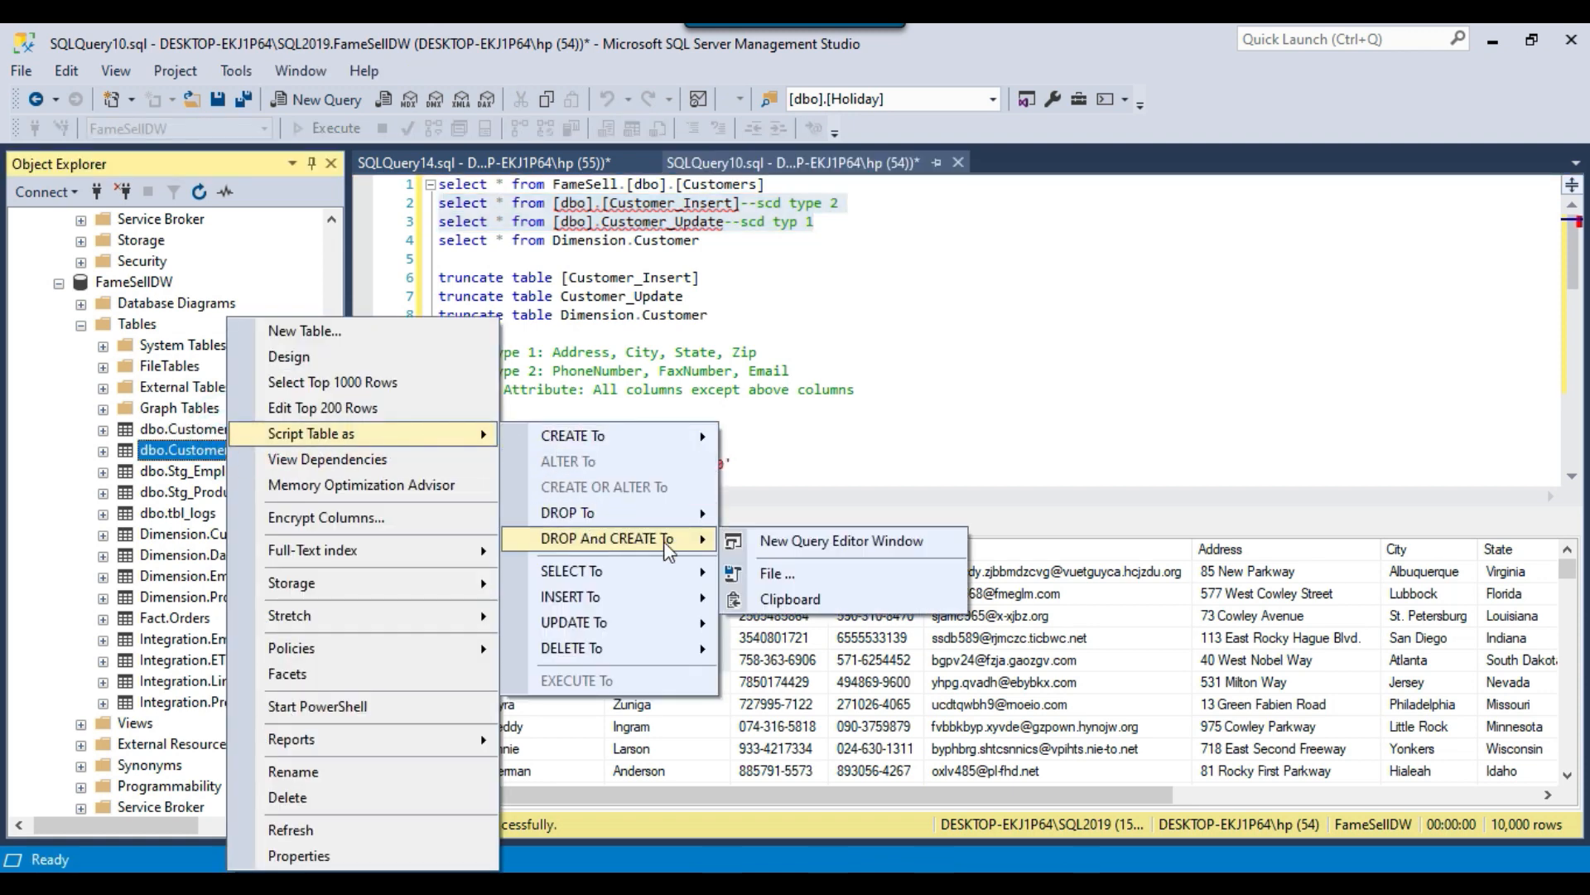
left_click(834, 540)
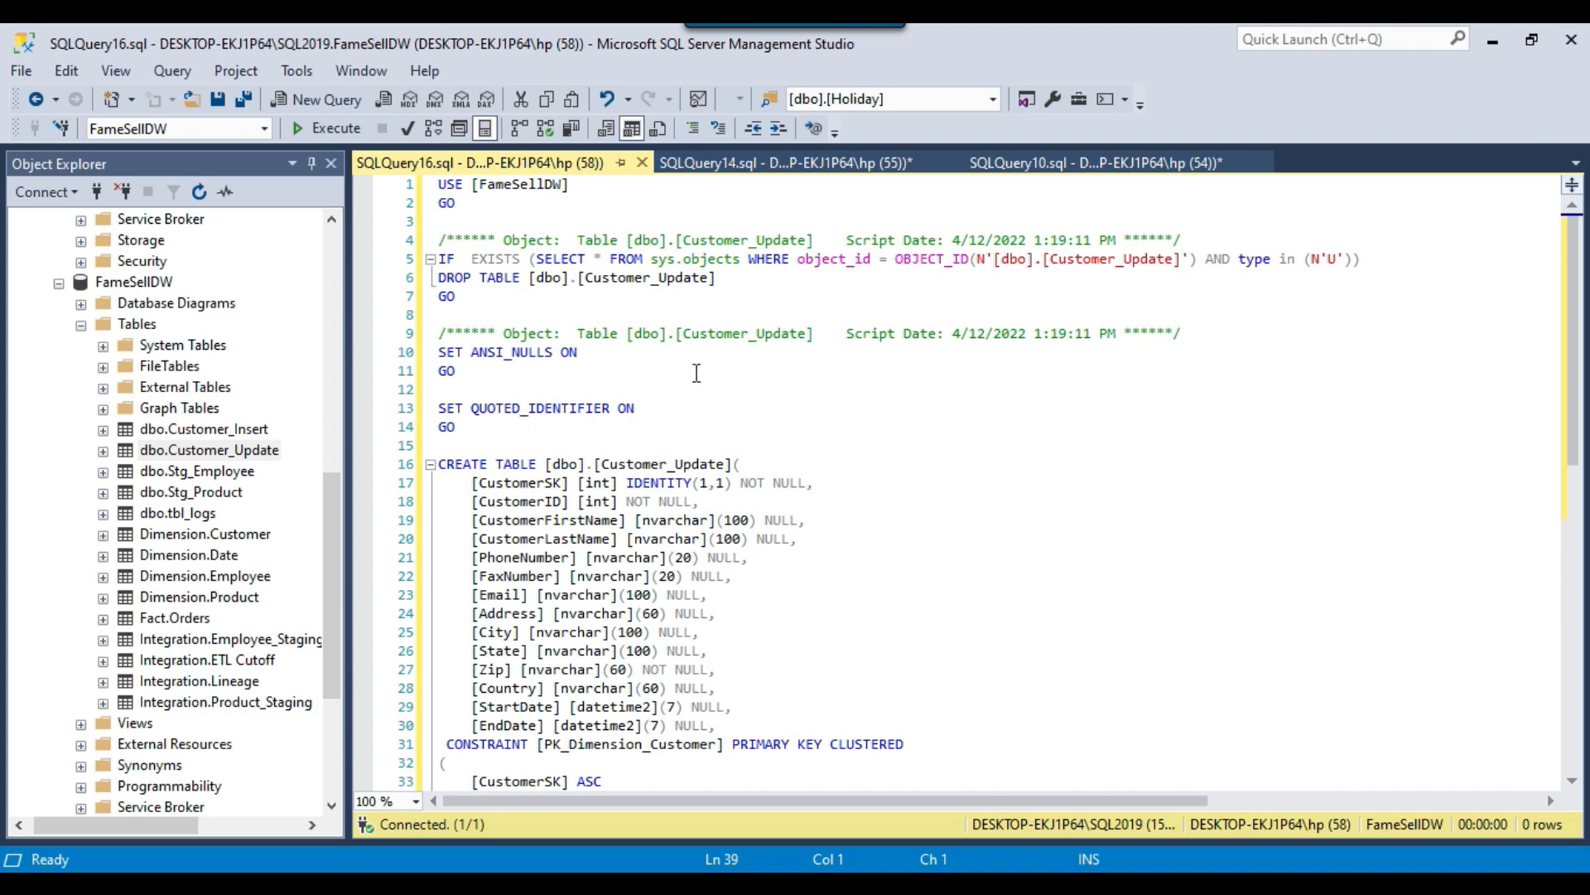
Examine the Customer_Update script, including its existence check, DROP TABLE statement and CREATE TABLE columns.
scroll(696, 372, "down", 4)
scroll(731, 395, "up", 2)
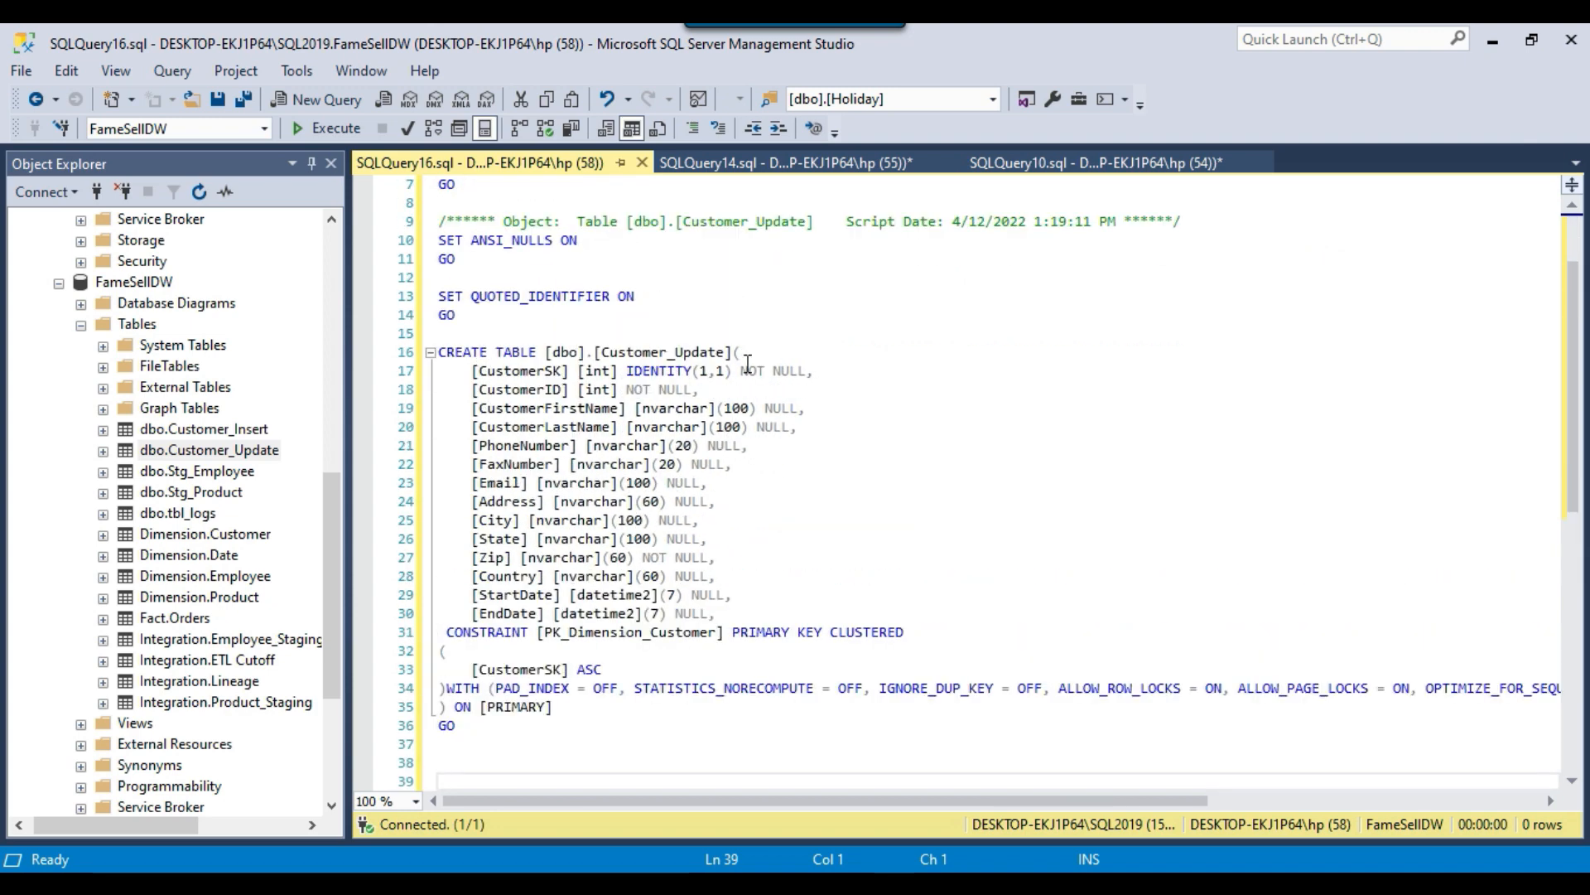
scroll(748, 364, "up", 2)
left_click(754, 367)
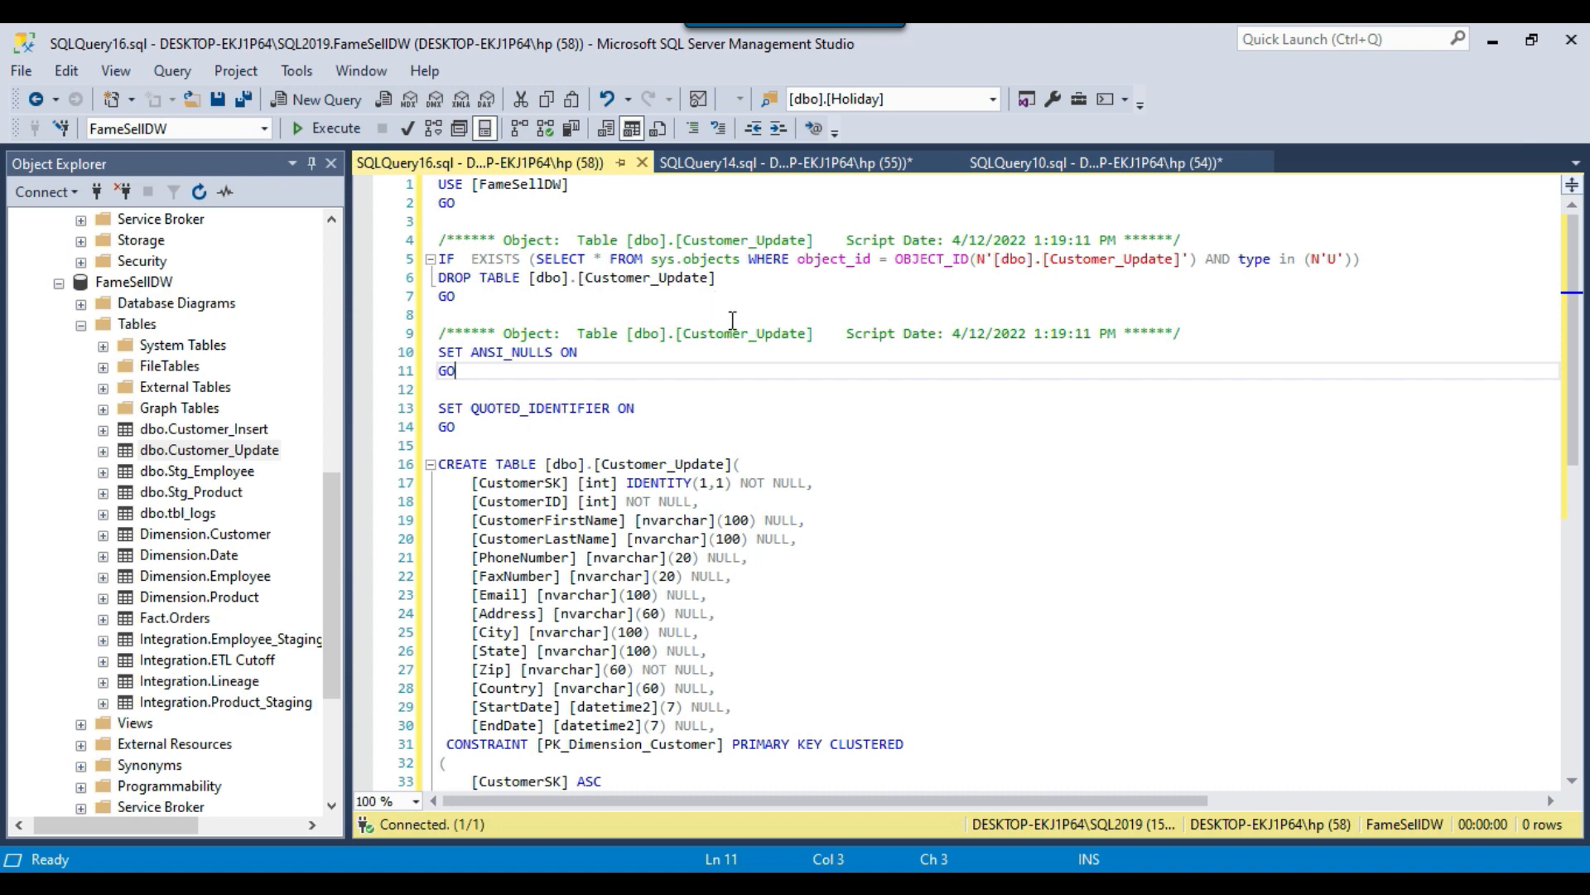
left_click_drag(717, 281, 573, 282)
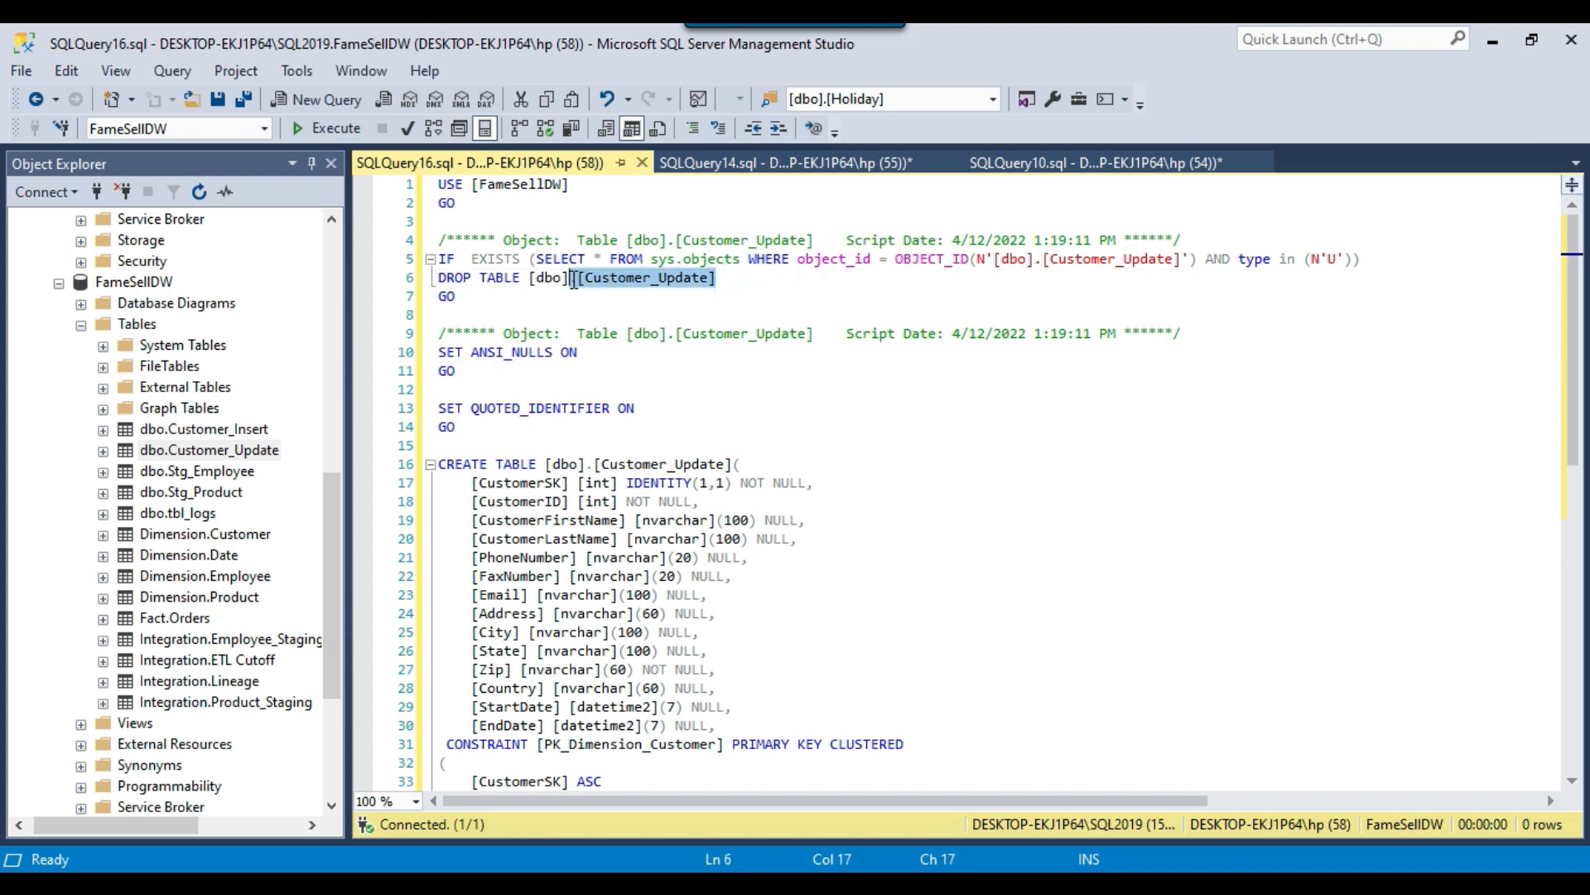
left_click_drag(443, 240, 566, 308)
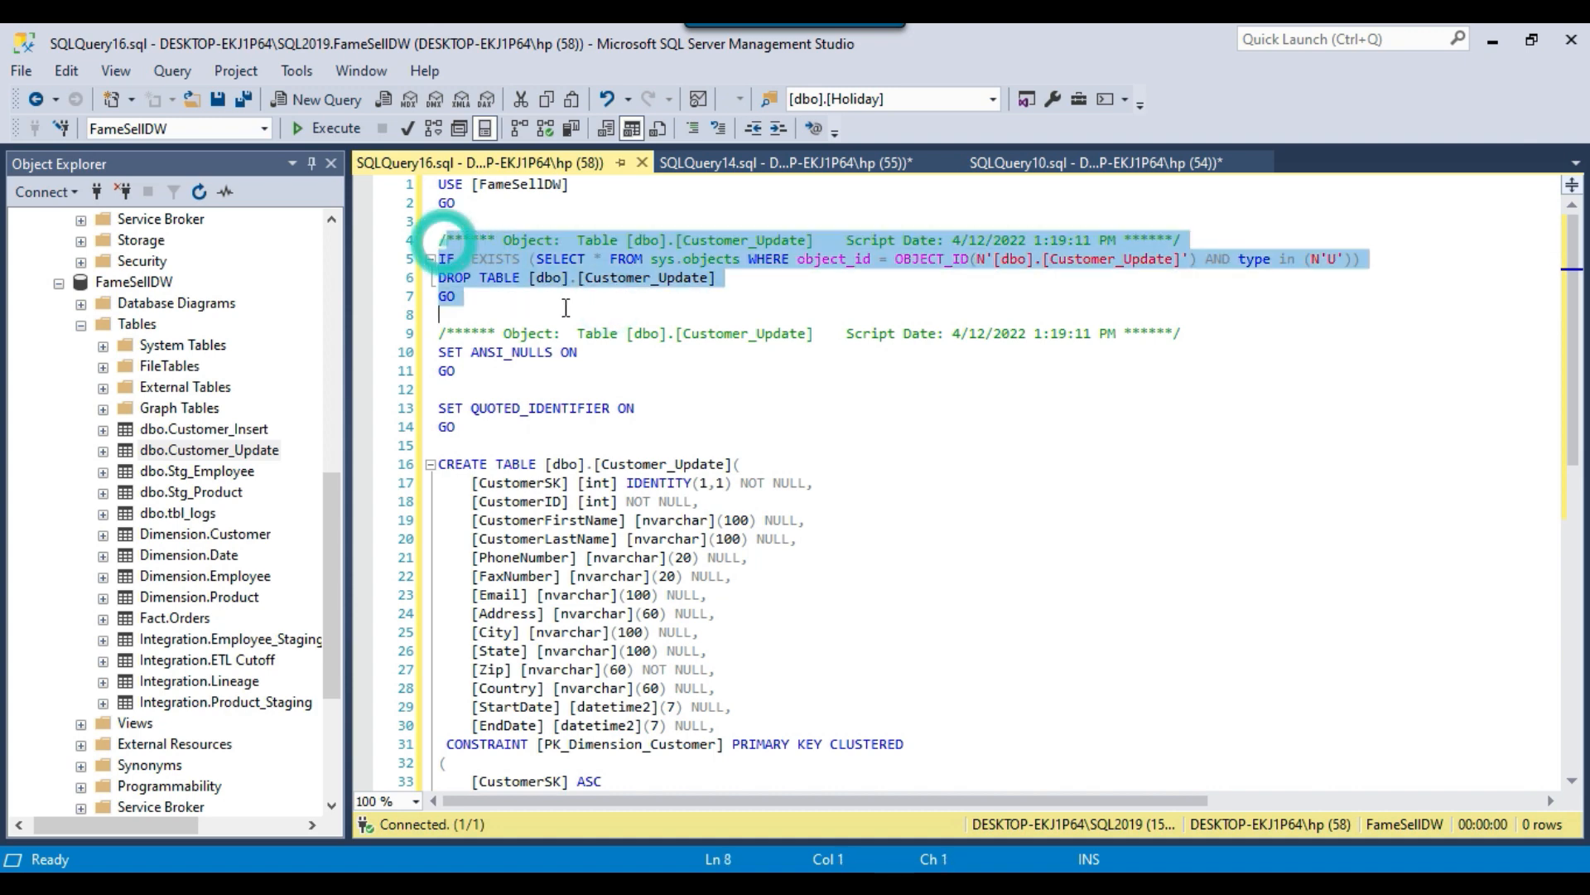
scroll(566, 308, "down", 4)
Copy the entire Customer_Update drop and create script into the SQL query of the create staging tables task.
left_click(739, 406)
key("ctrl+a")
key("ctrl+c")
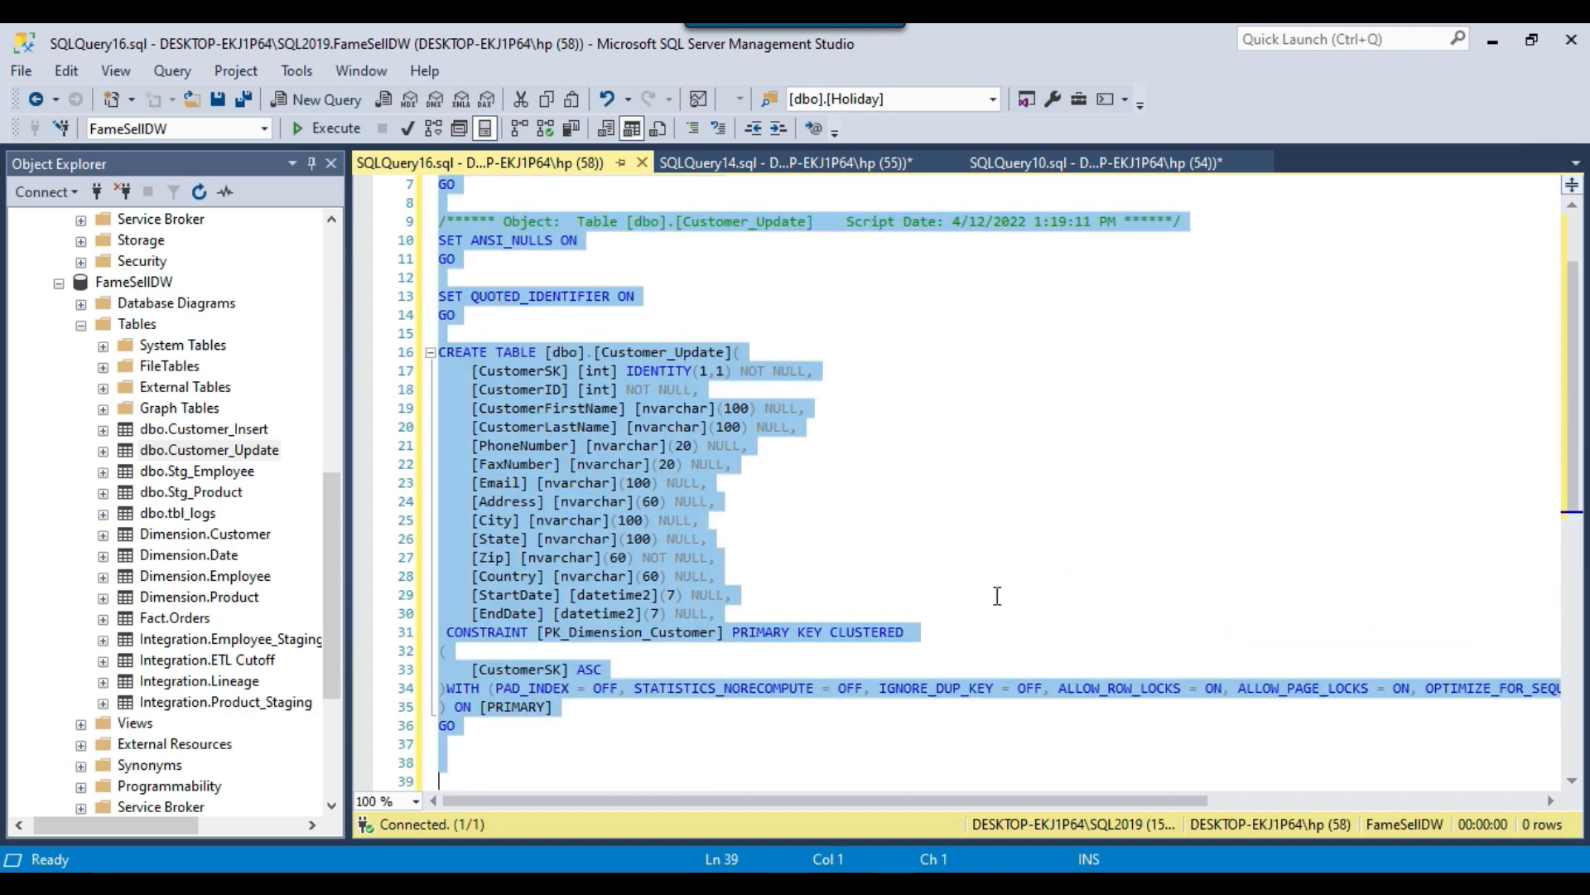
key("alt+Tab")
key("ctrl+v")
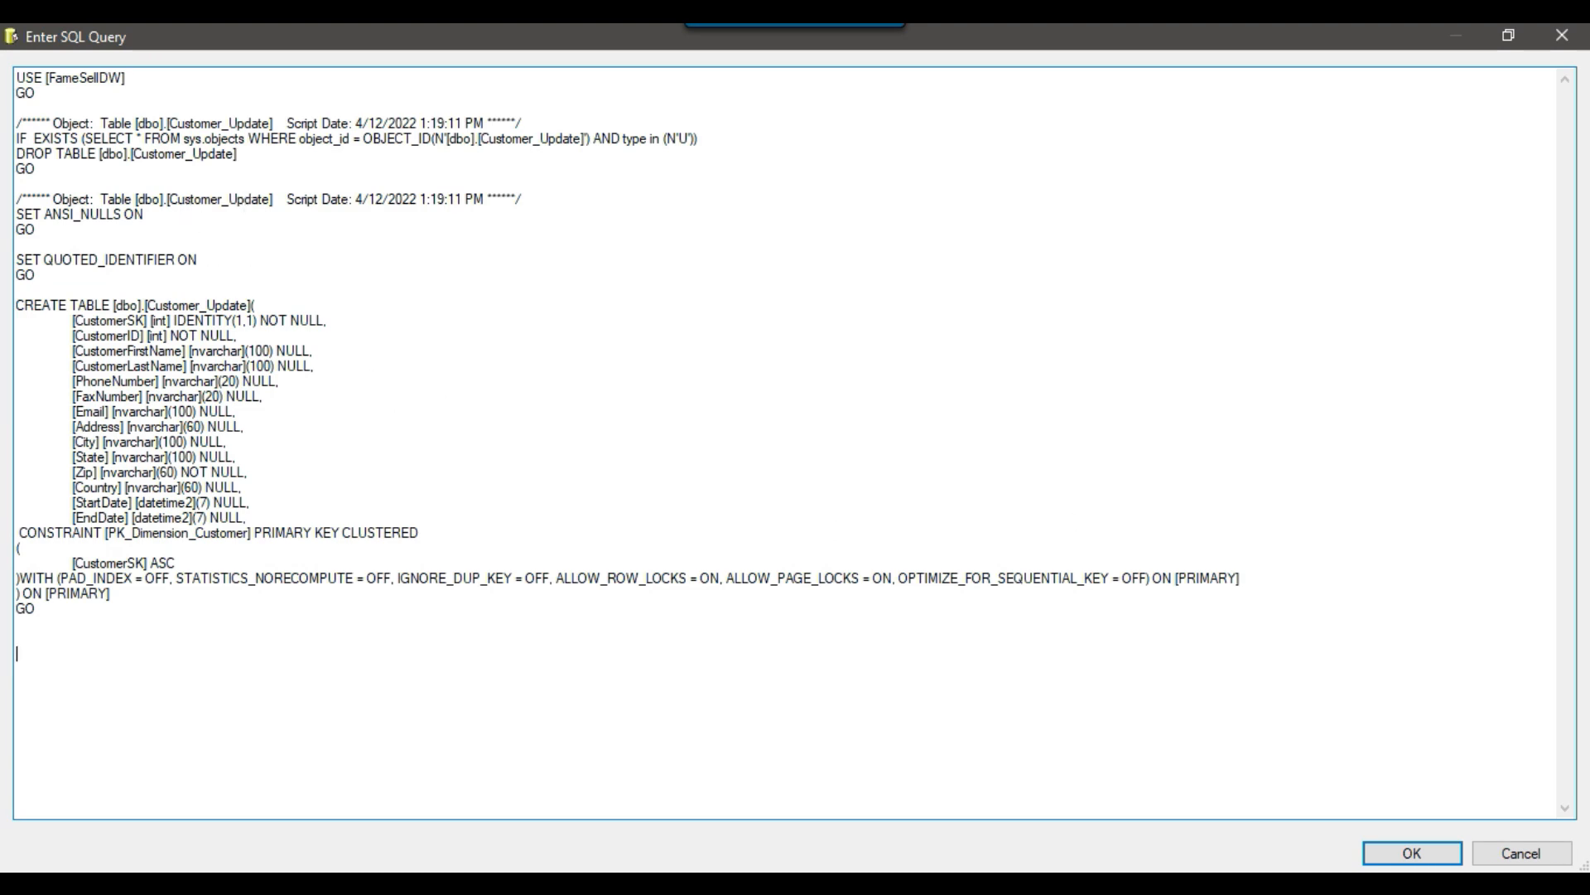
Back in Management Studio, close the Customer_Update script and script dbo.Customer_Insert as DROP And CREATE into a new query window.
key("alt+Tab")
left_click(642, 162)
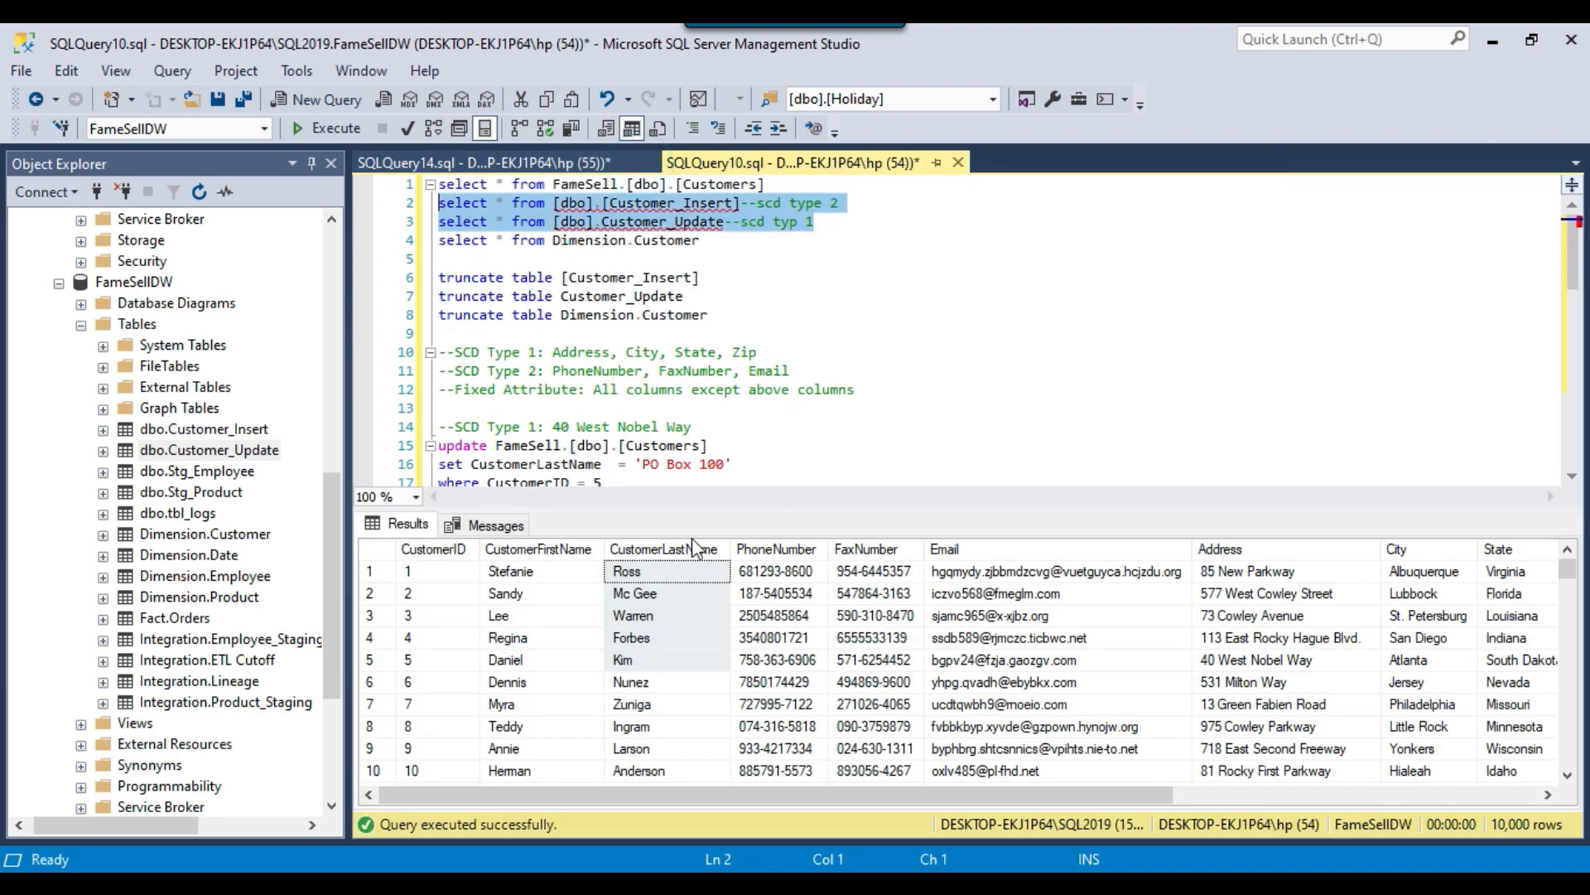
right_click(232, 429)
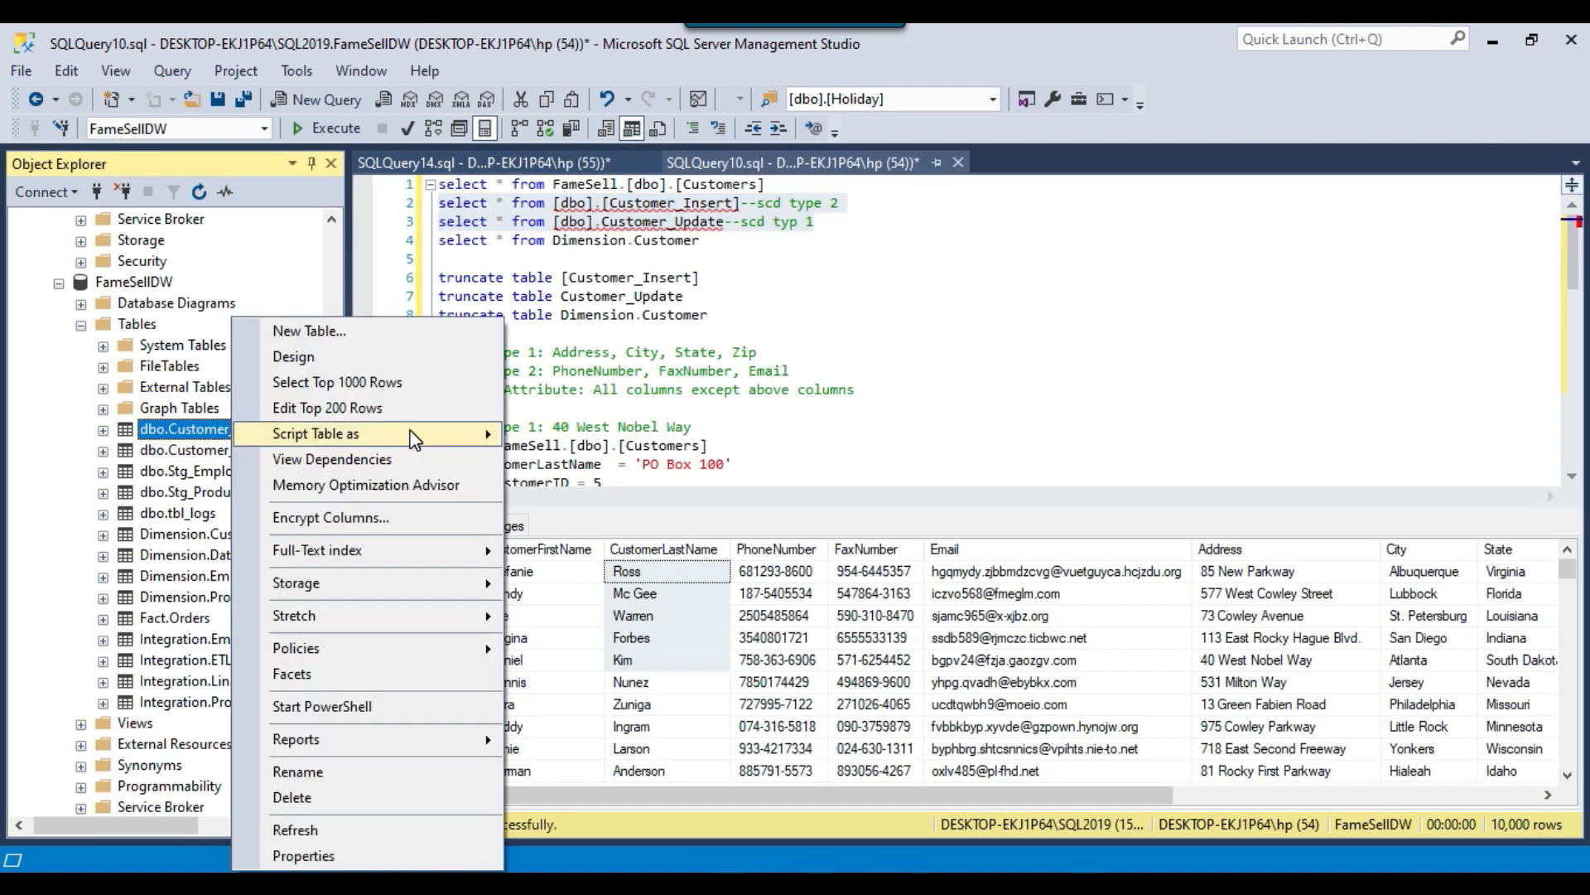
mouse_move(414, 439)
mouse_move(704, 543)
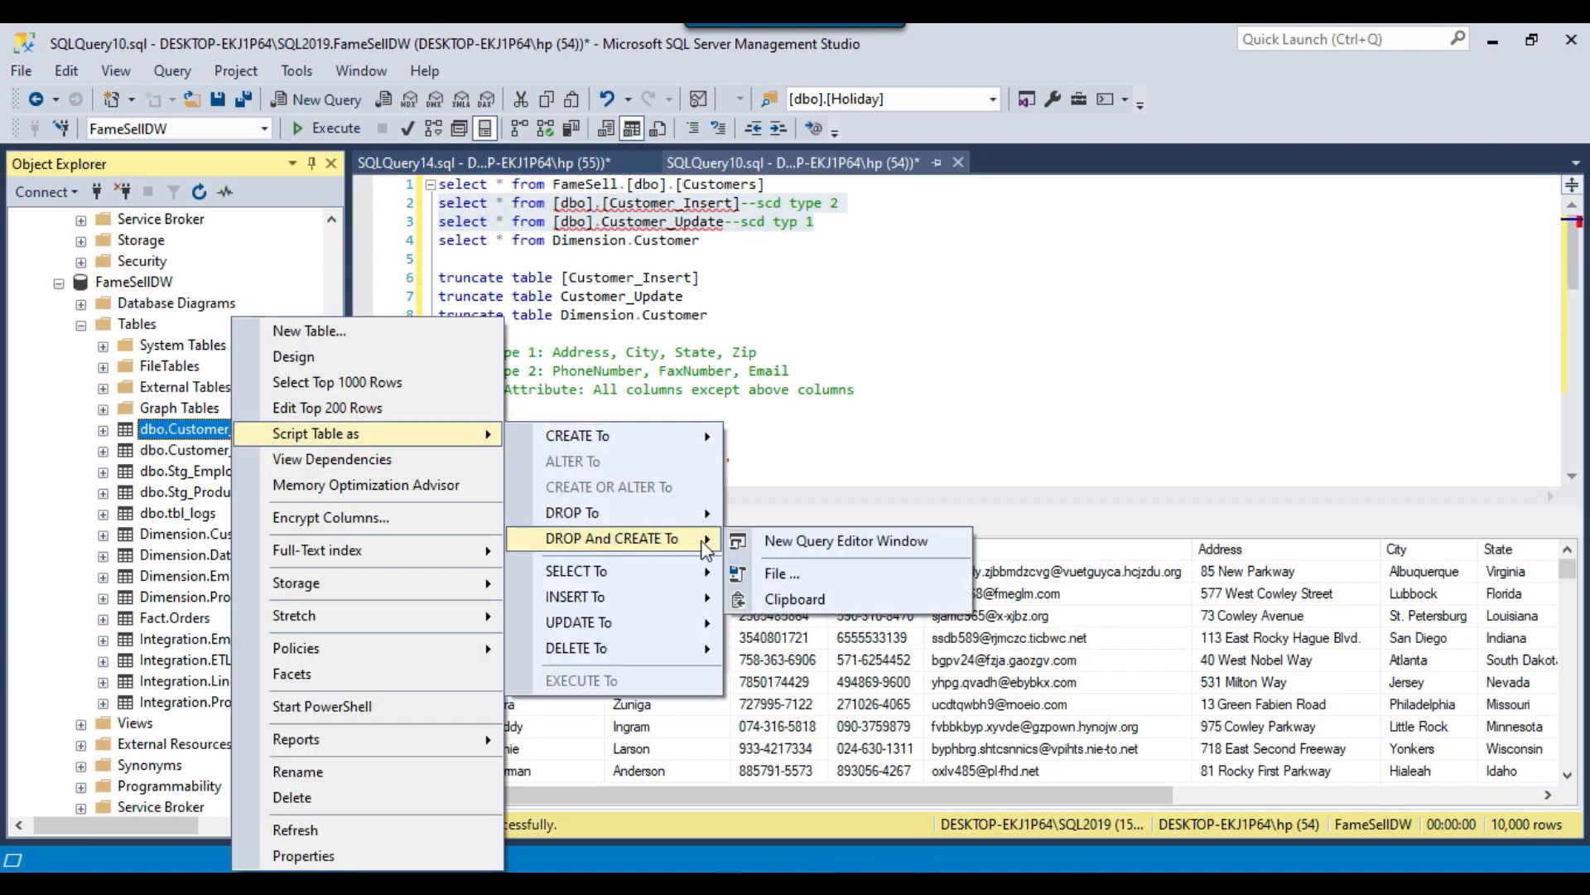
left_click(828, 547)
Copy the entire Customer_Insert script and append it after the Customer_Update script in the task's SQL query.
left_click(810, 455)
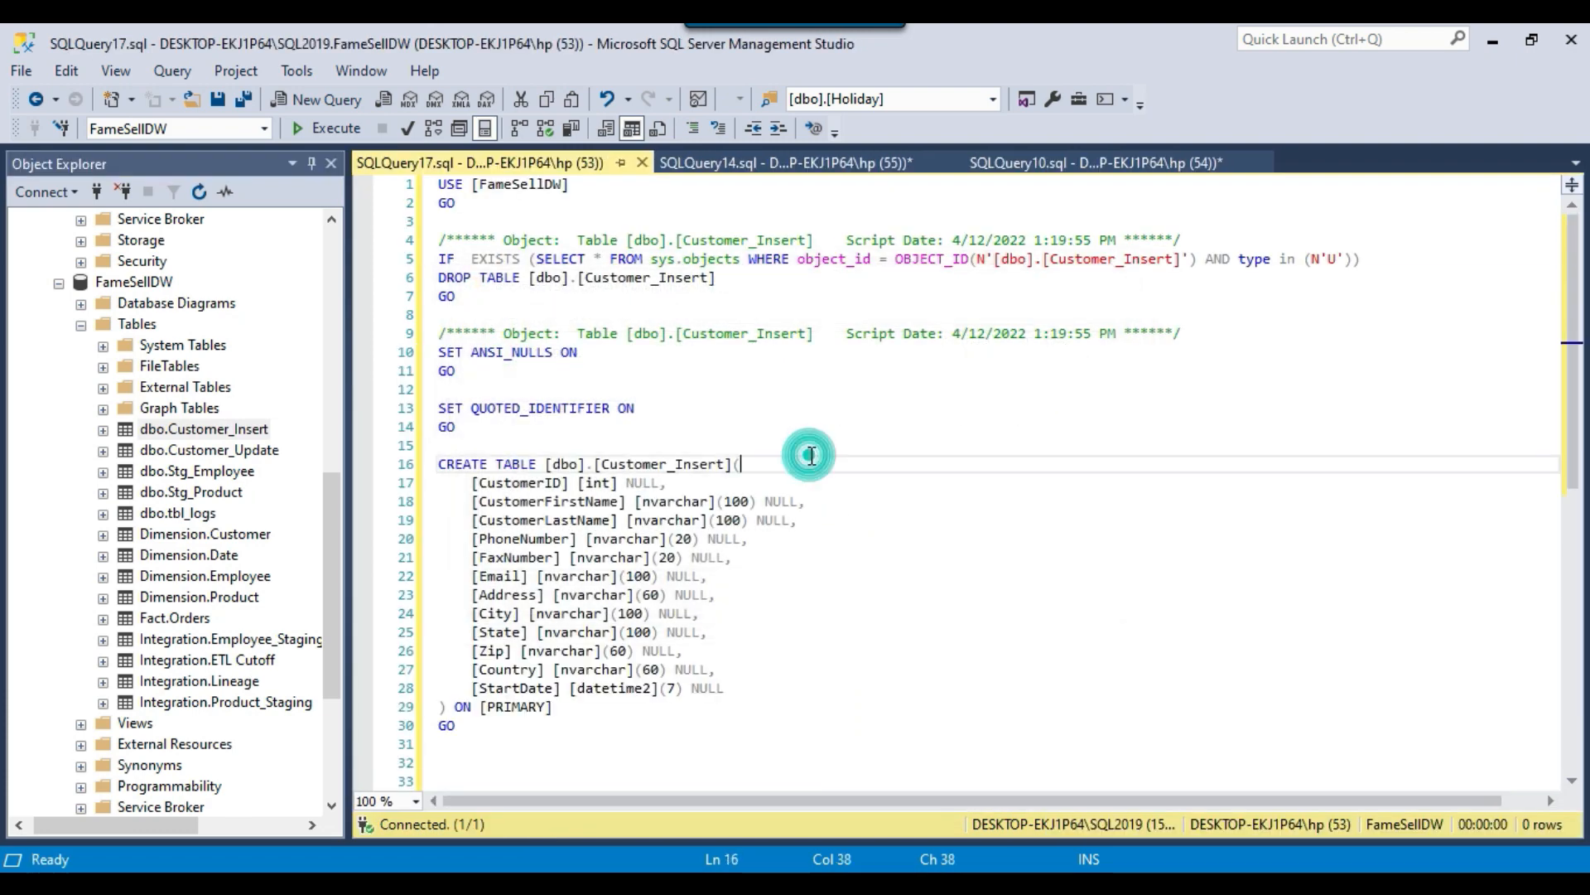
key("ctrl+a")
key("ctrl+c")
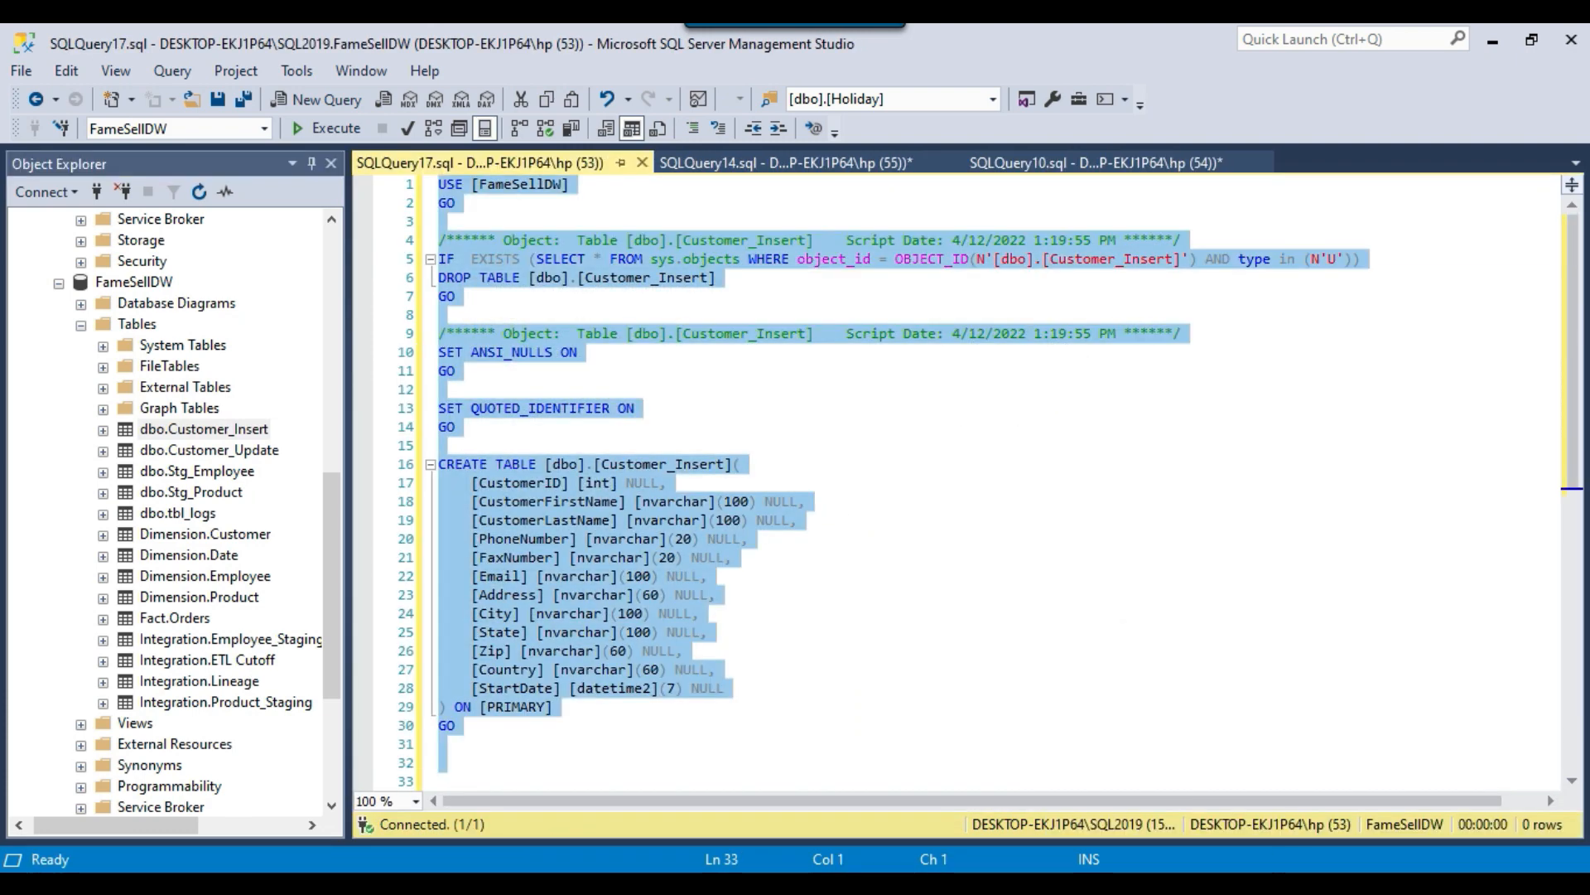
key("alt+Tab")
key("ctrl+v")
Check the existence checks and create statements for both staging tables in the combined query, and accept the query and task settings.
scroll(490, 586, "up", 8)
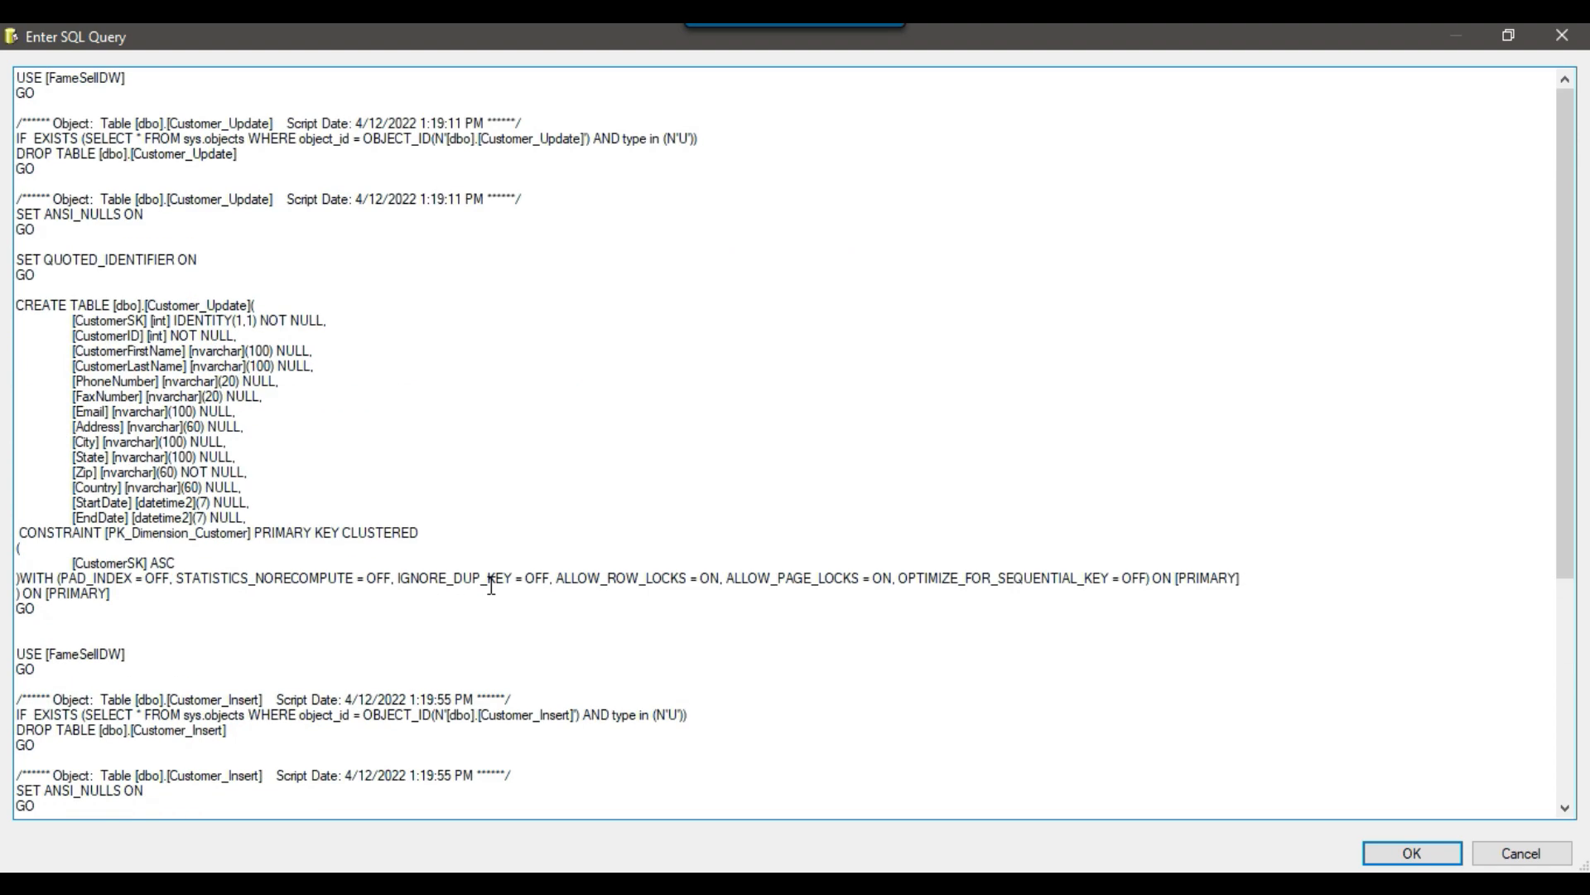
left_click_drag(475, 138, 699, 143)
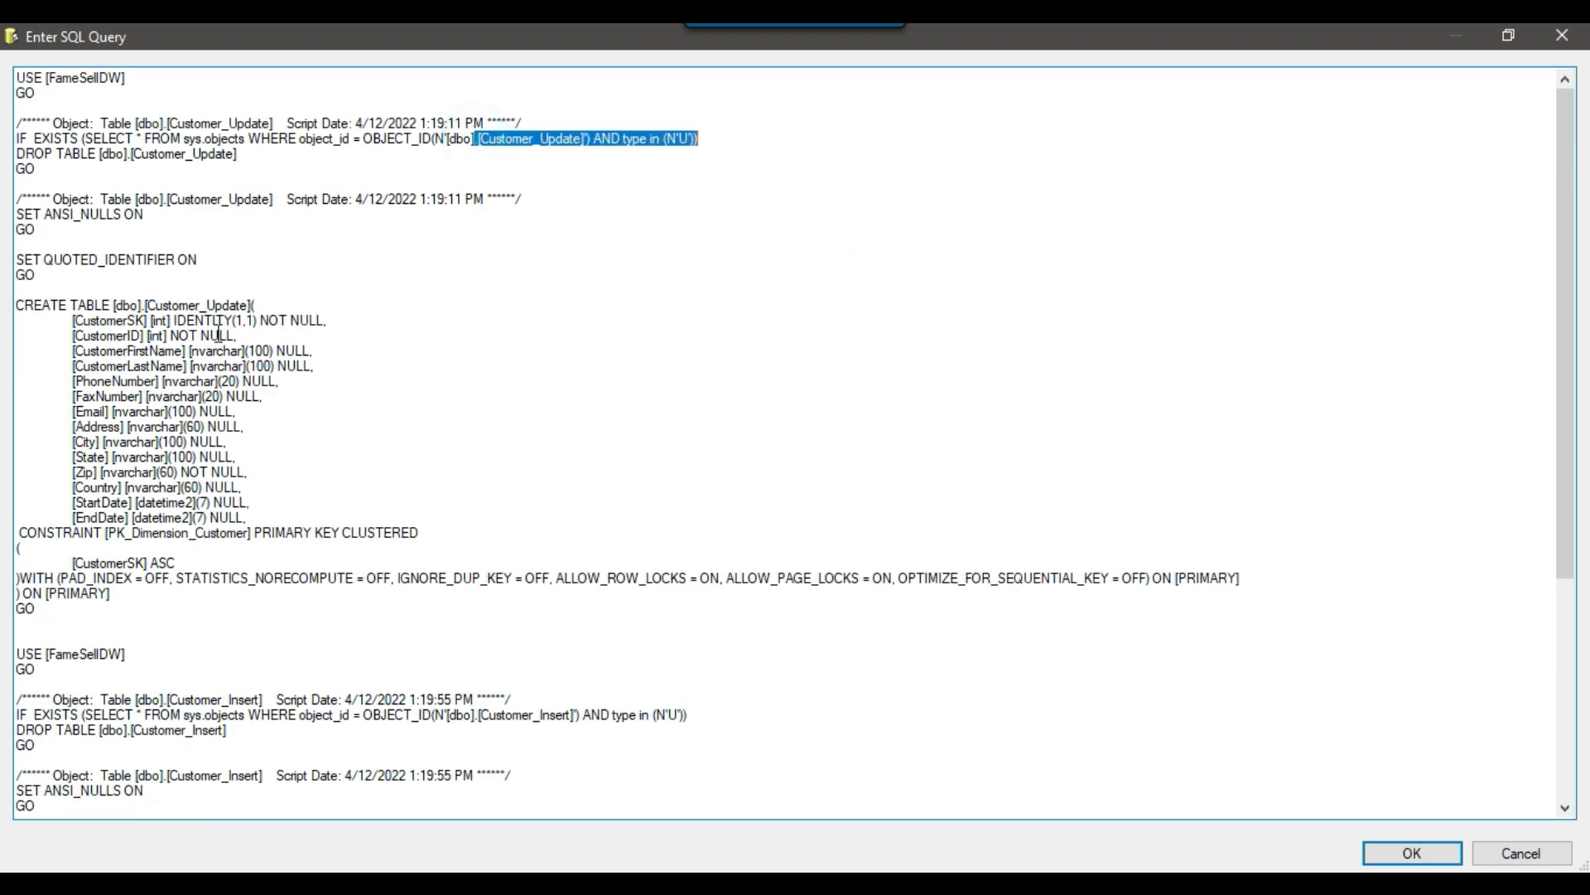
scroll(151, 295, "down", 1)
scroll(209, 461, "down", 3)
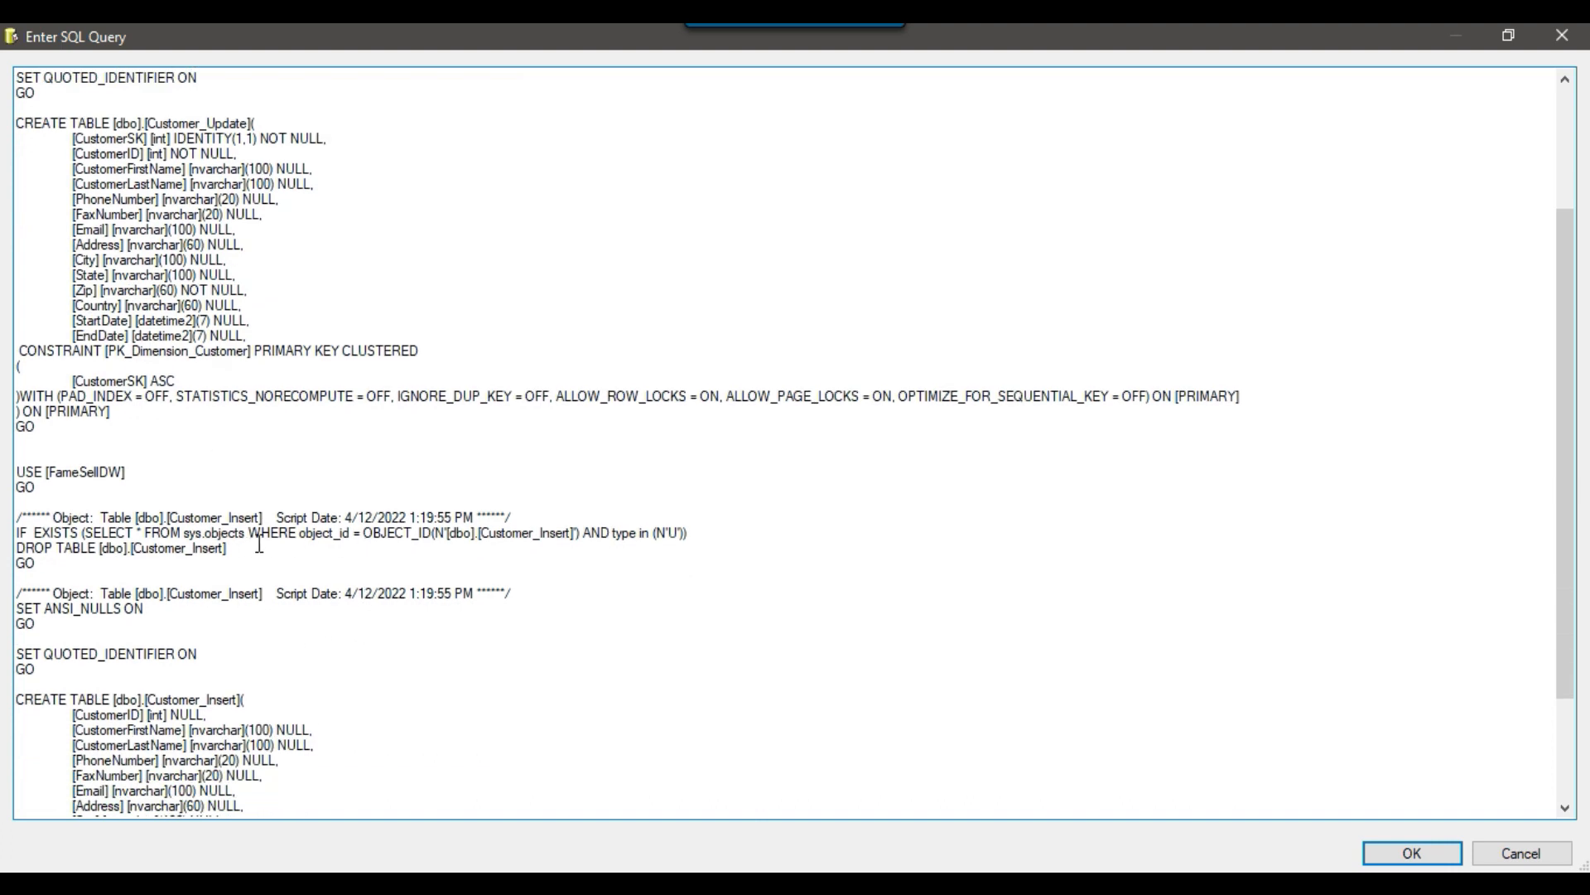
left_click_drag(474, 532, 619, 534)
scroll(254, 620, "down", 4)
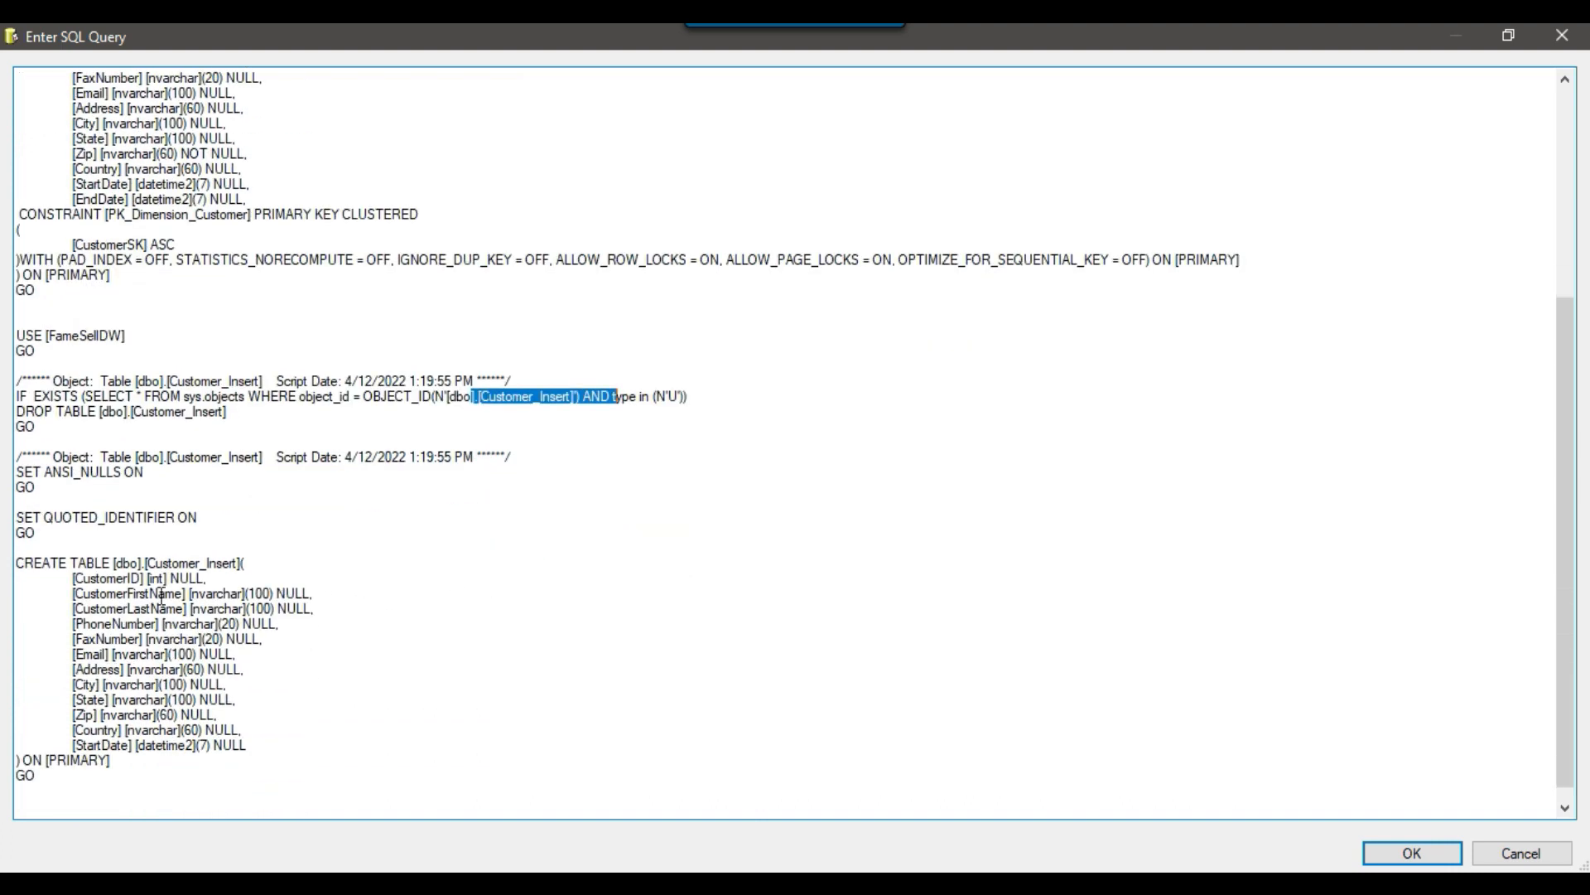
left_click(1391, 855)
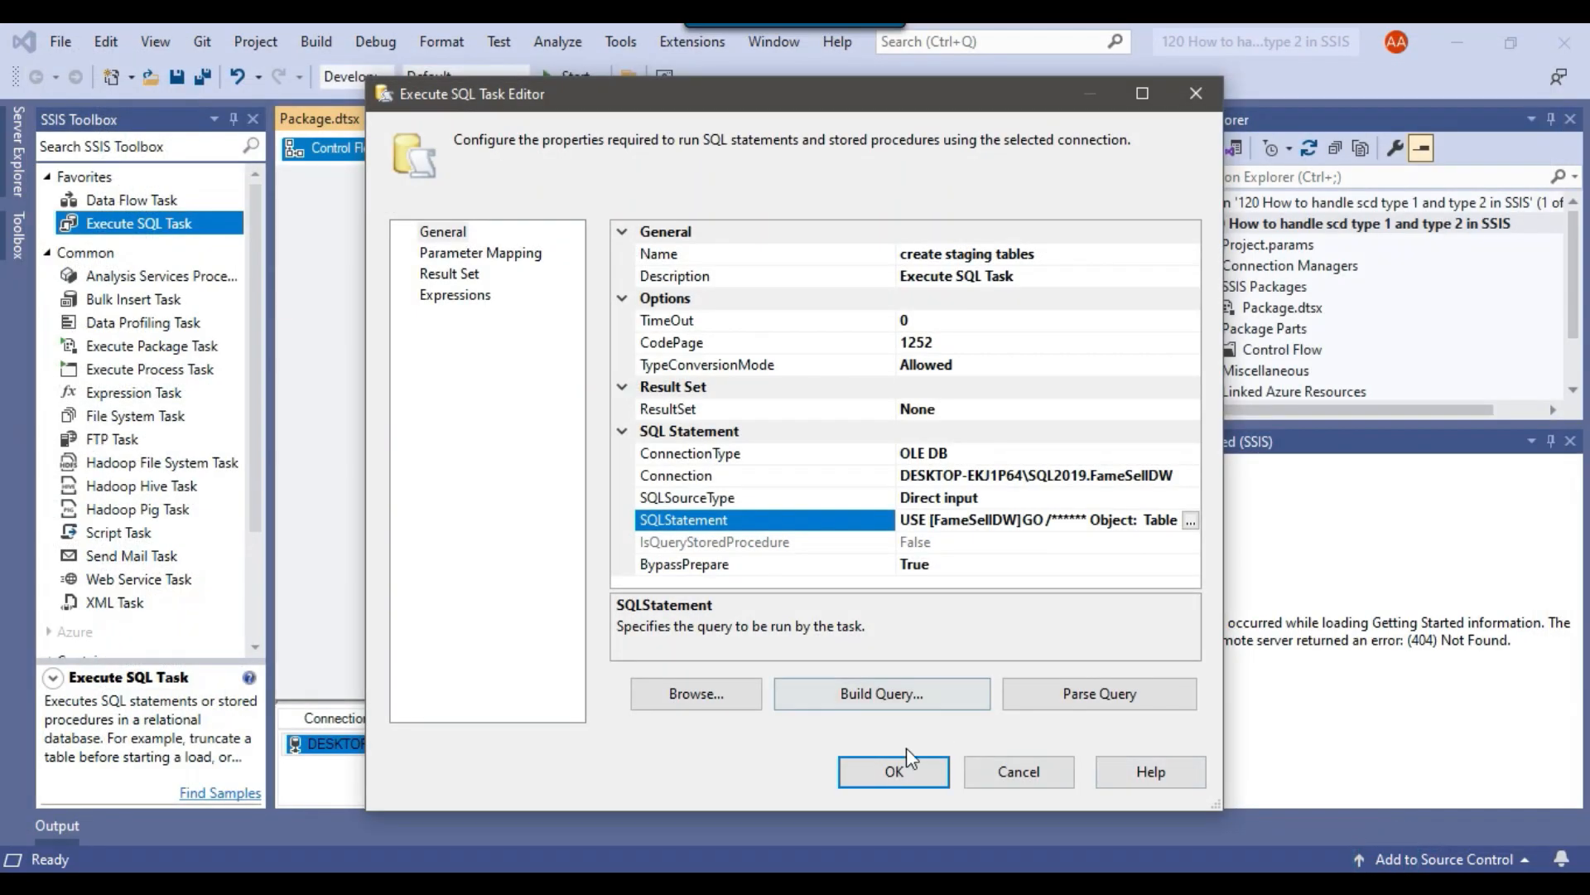
left_click(888, 764)
Add a Data Flow Task below the create staging tables task and connect the staging task to it.
left_click_drag(133, 199, 585, 337)
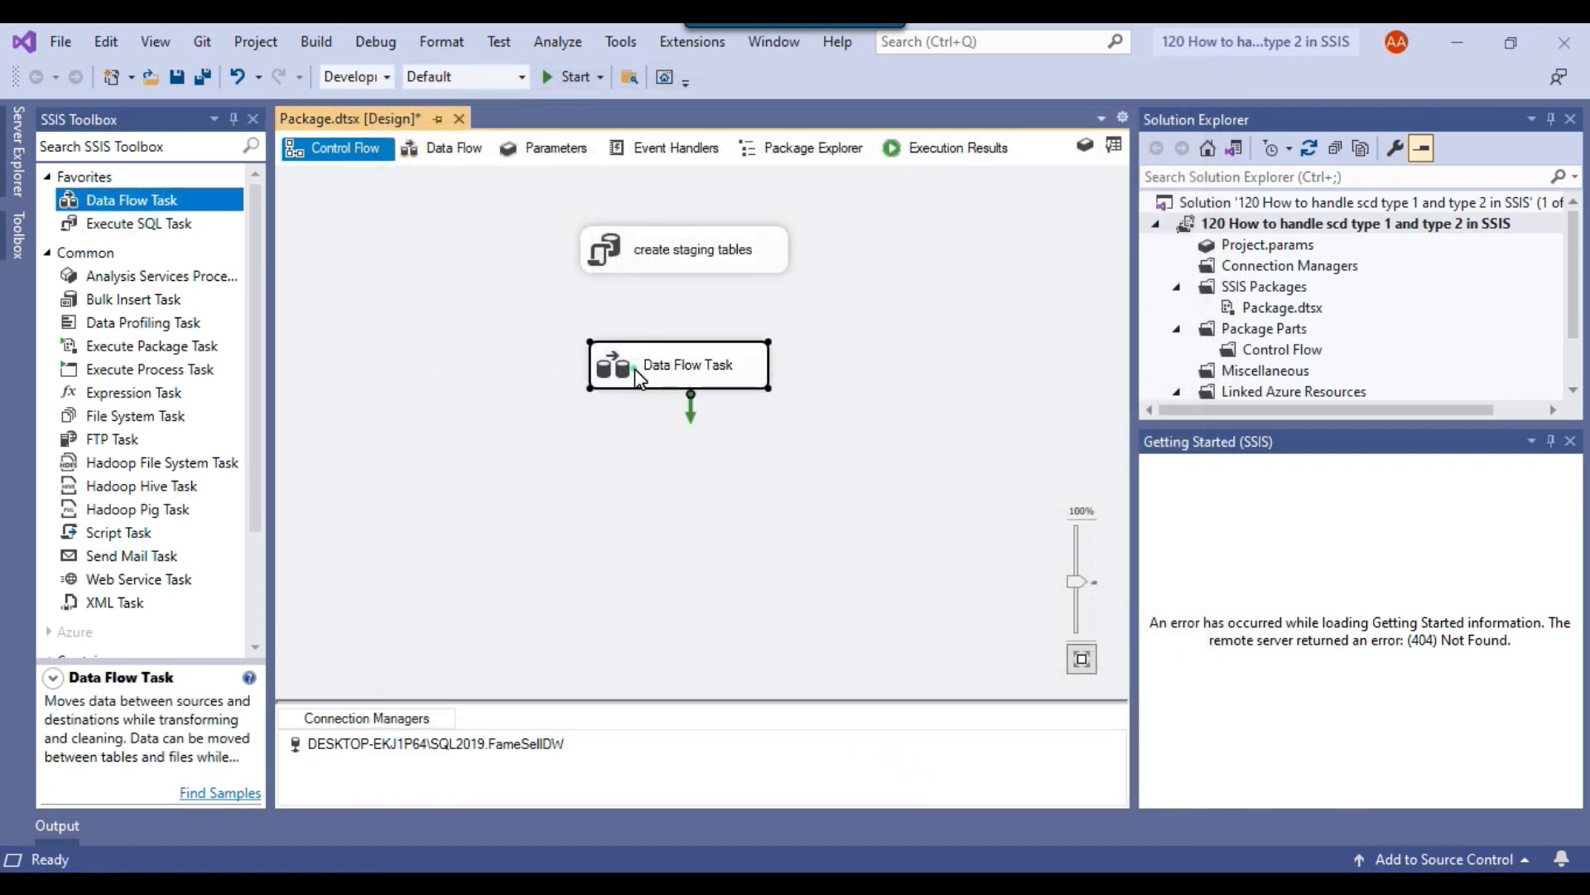
left_click(667, 255)
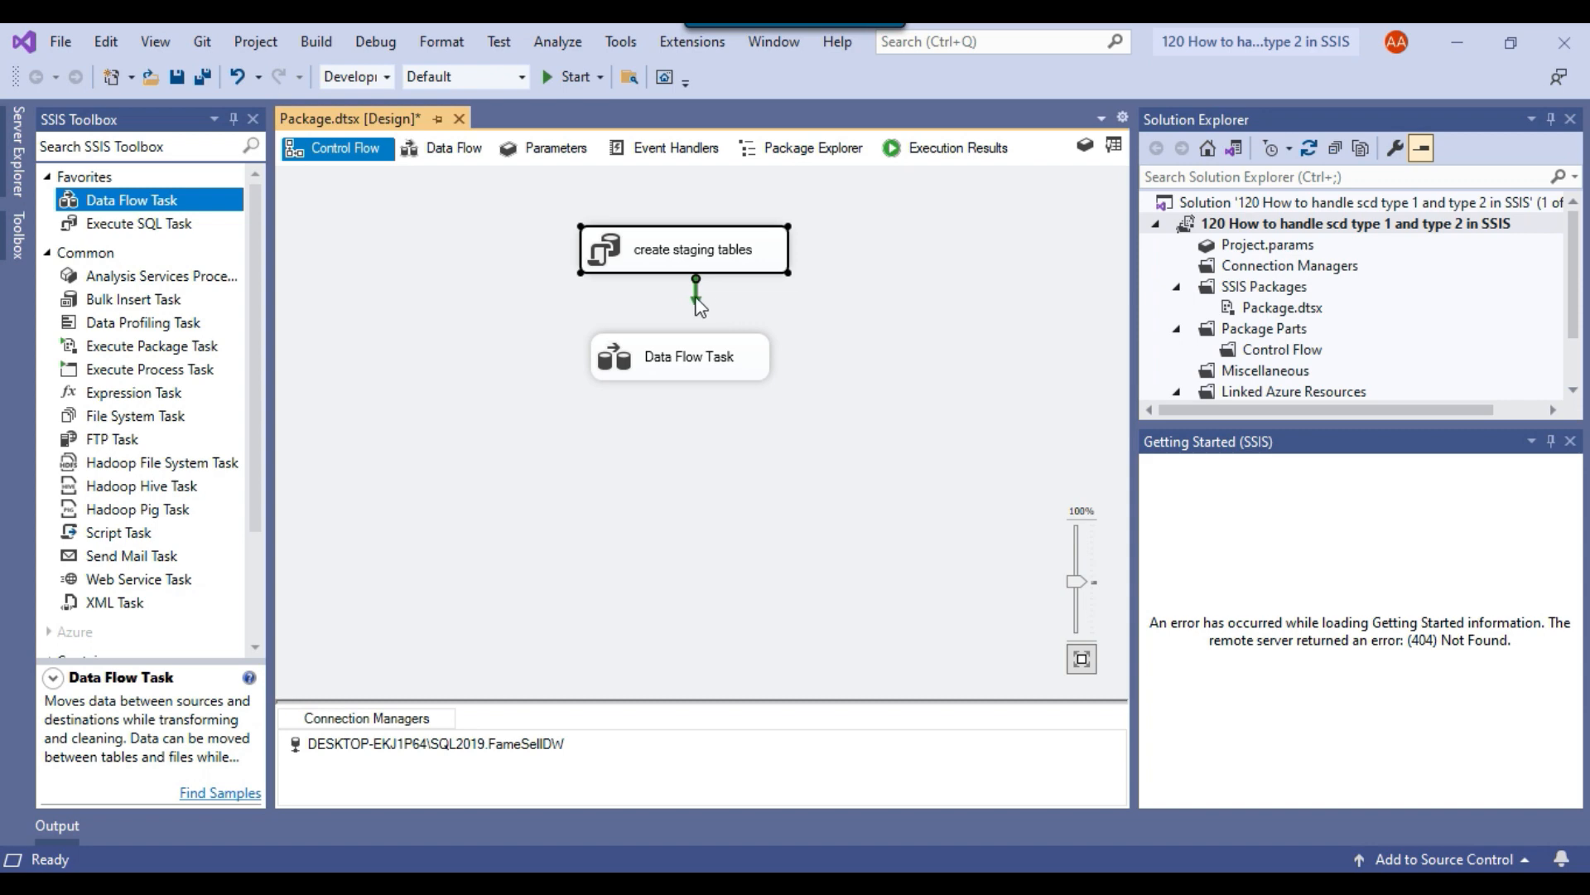
left_click_drag(694, 296, 671, 362)
Rename the Data Flow Task as Migrate data.
left_click(660, 358)
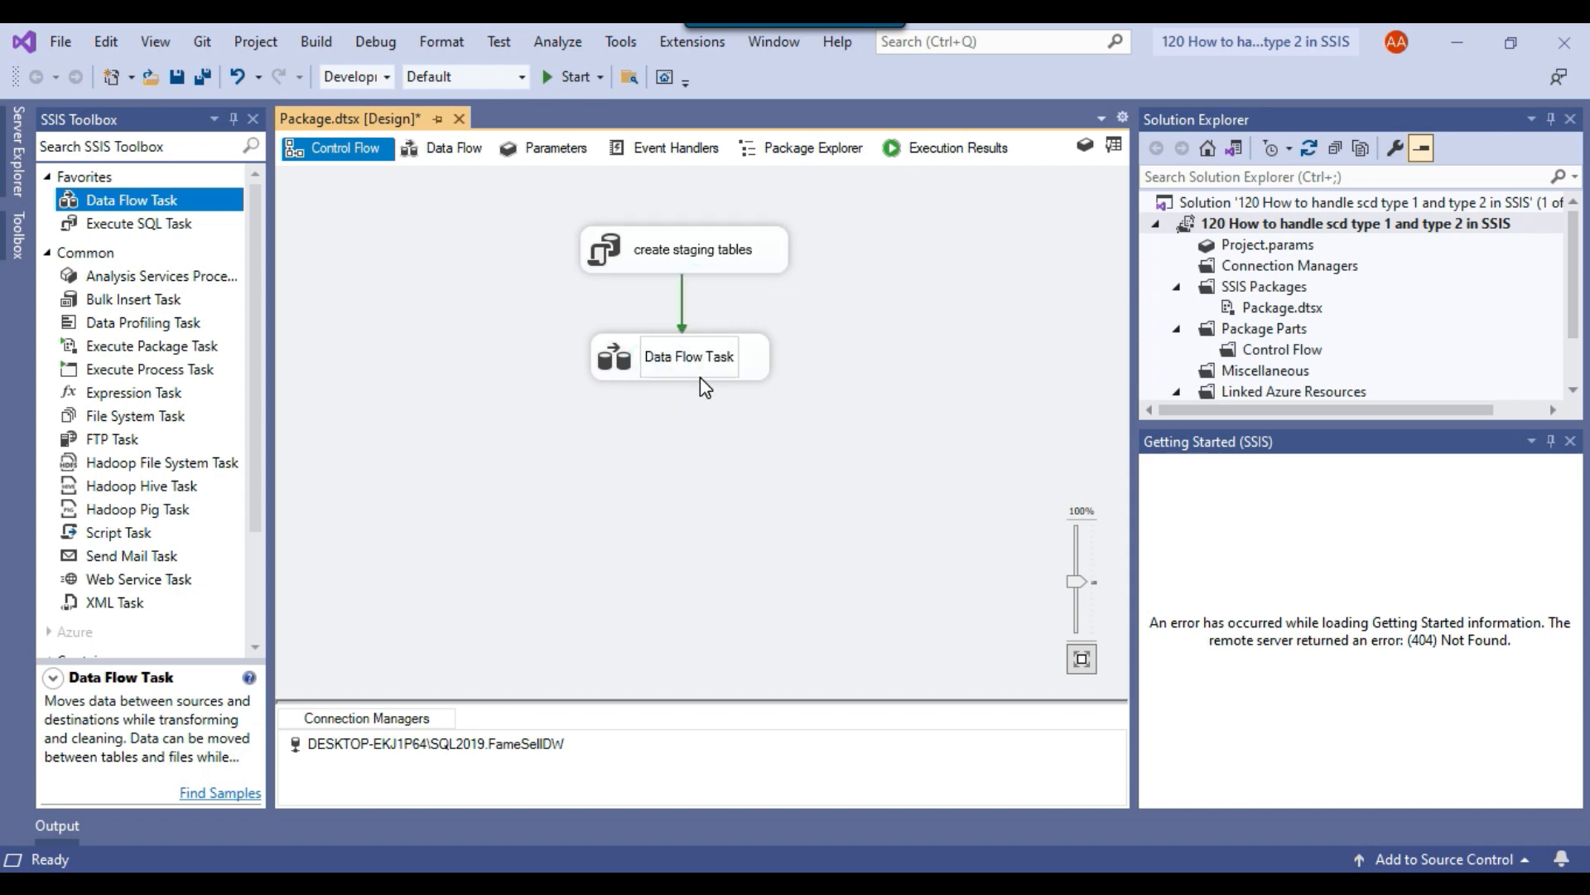
key("ctrl+a")
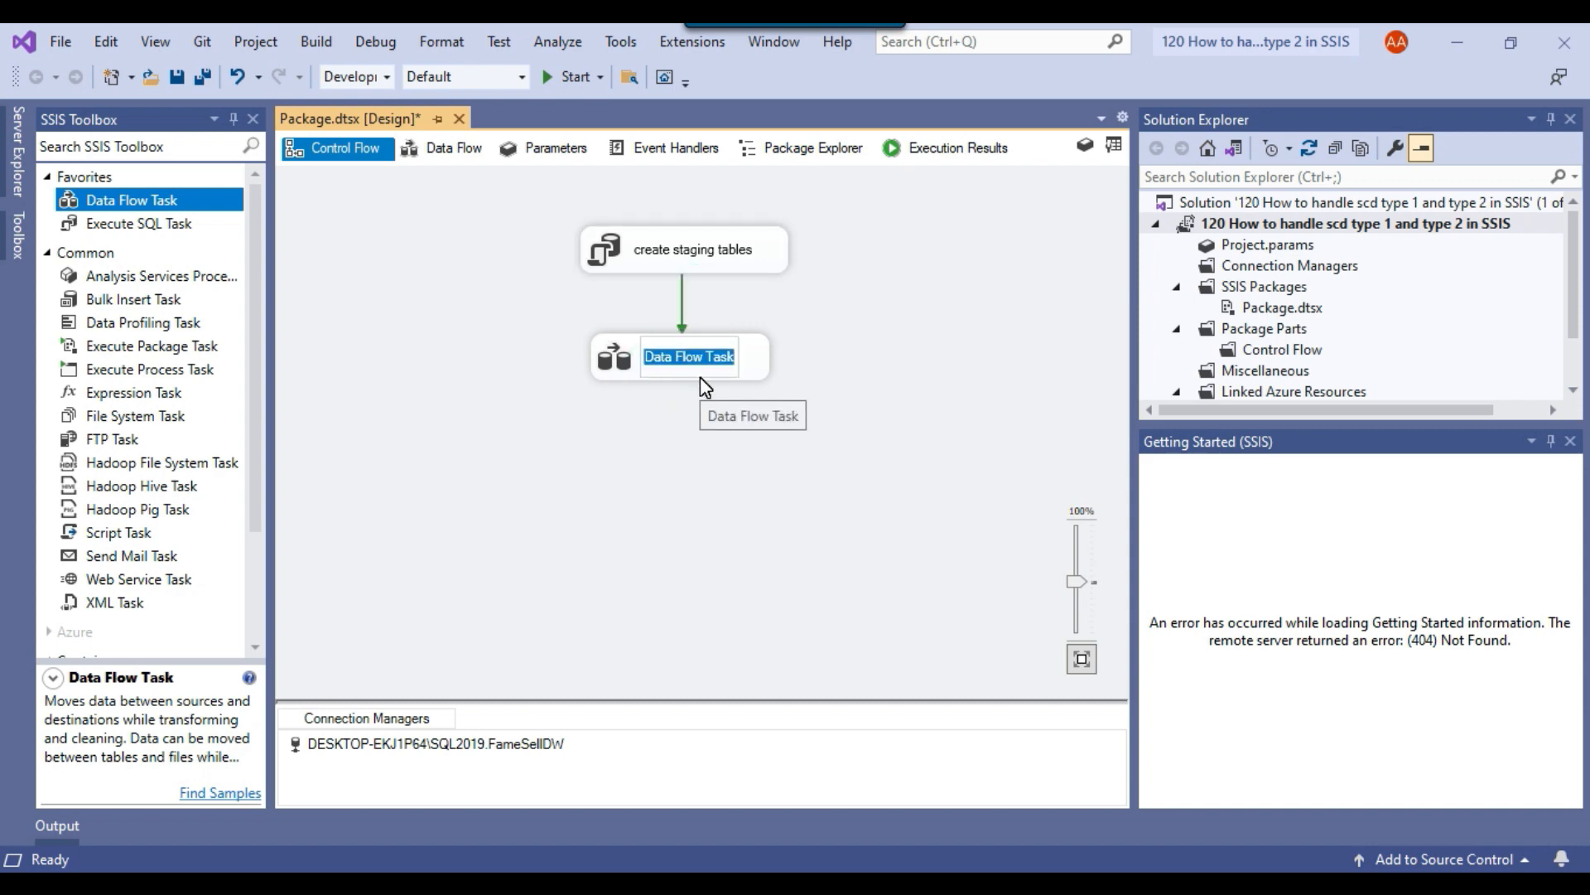
type("Migrate data")
left_click(702, 474)
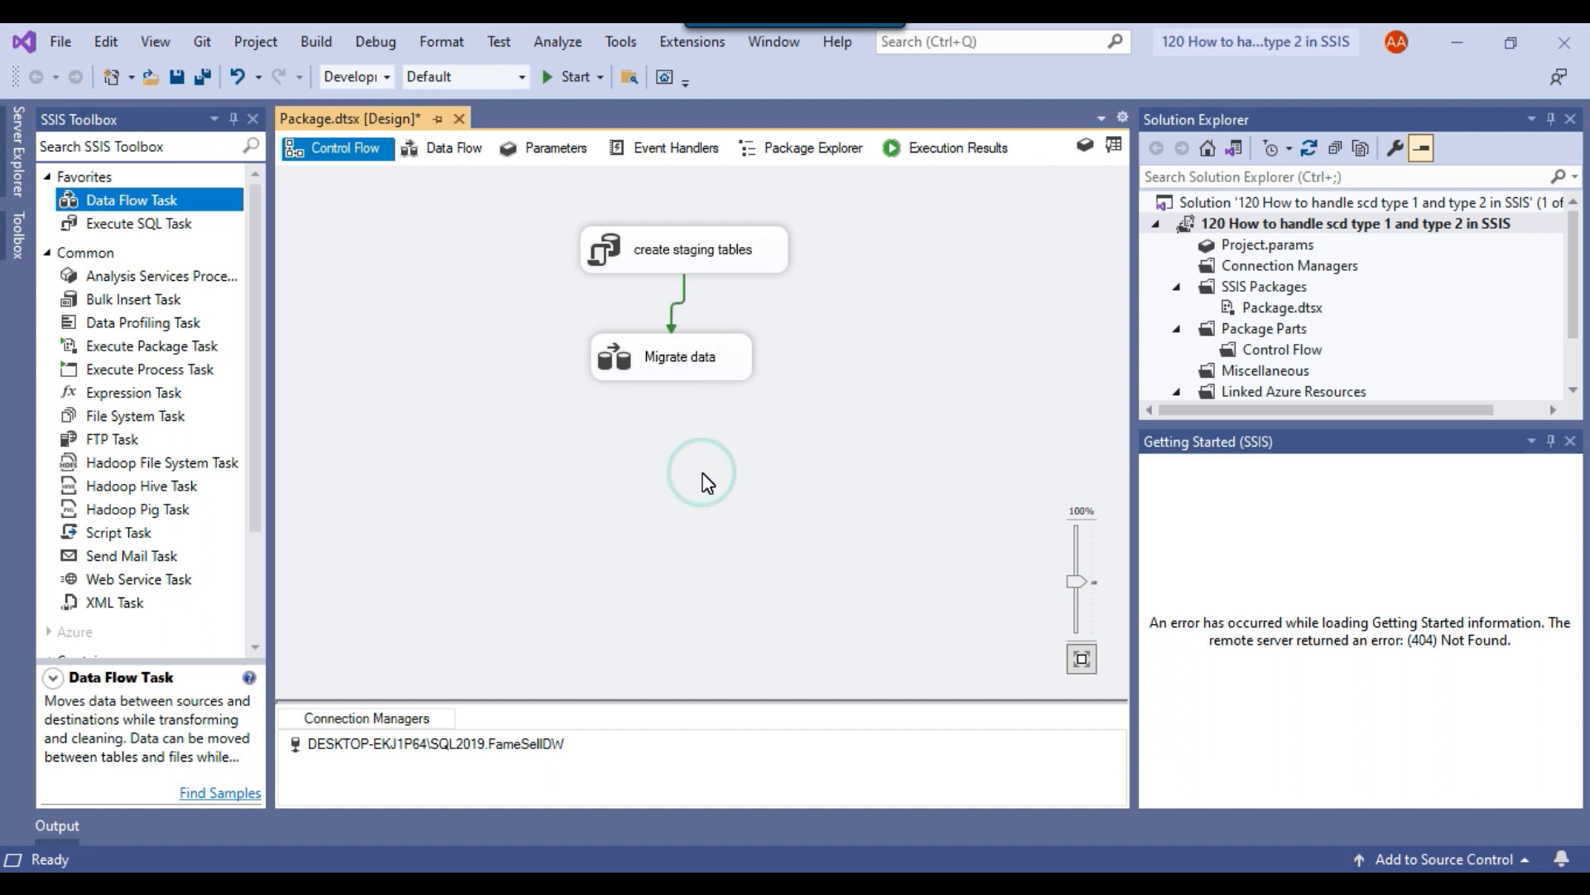
Open the Migrate data task's data flow and add an OLE DB Source to it.
double_click(614, 370)
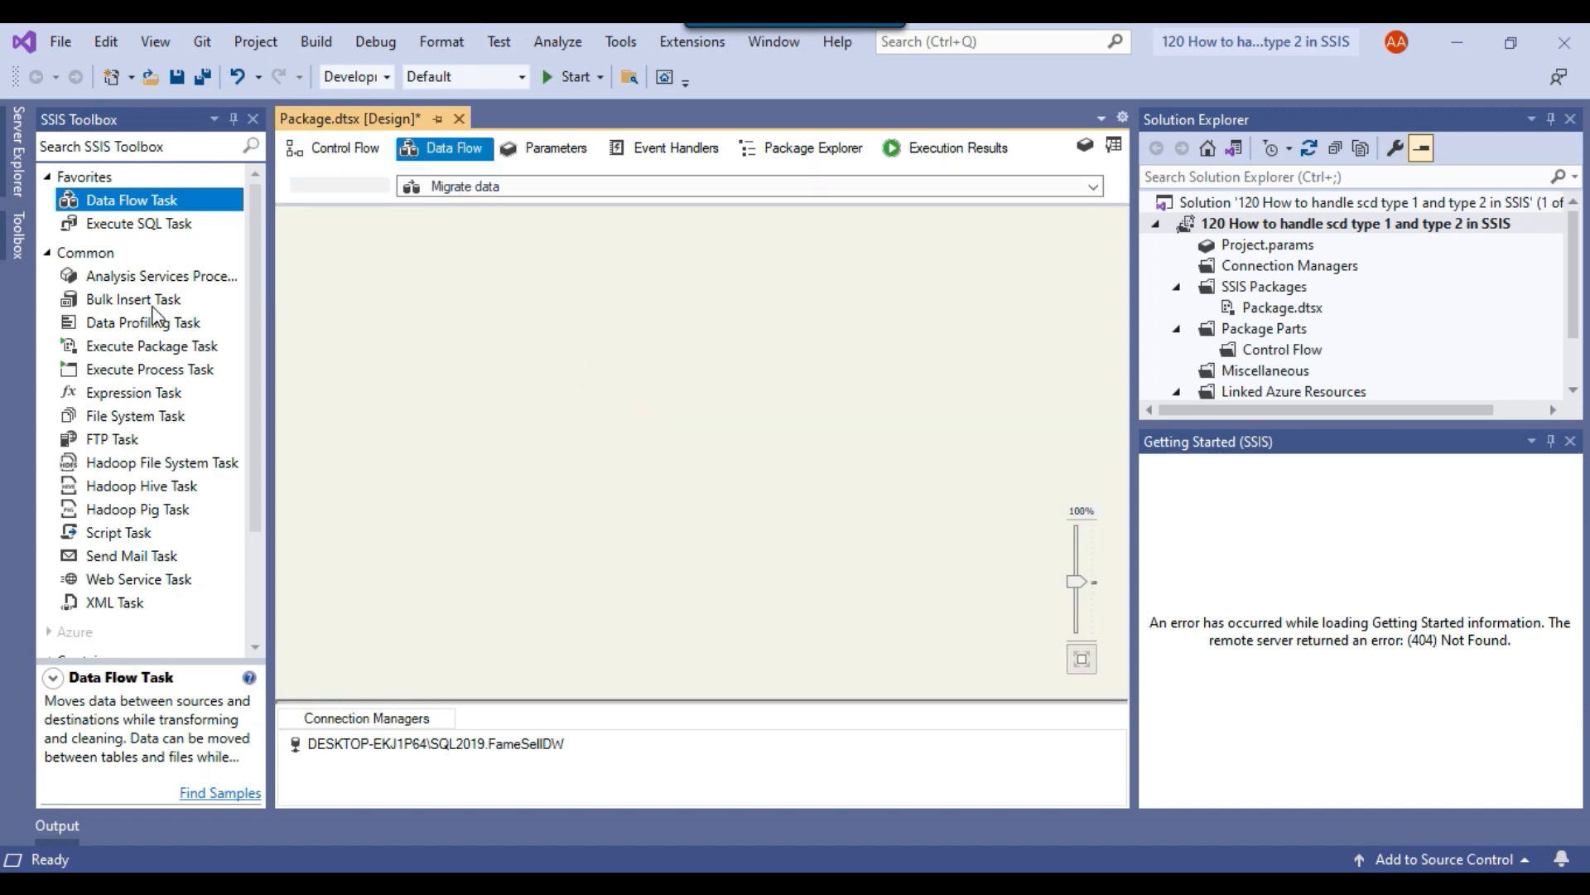
scroll(136, 406, "down", 4)
scroll(137, 398, "down", 2)
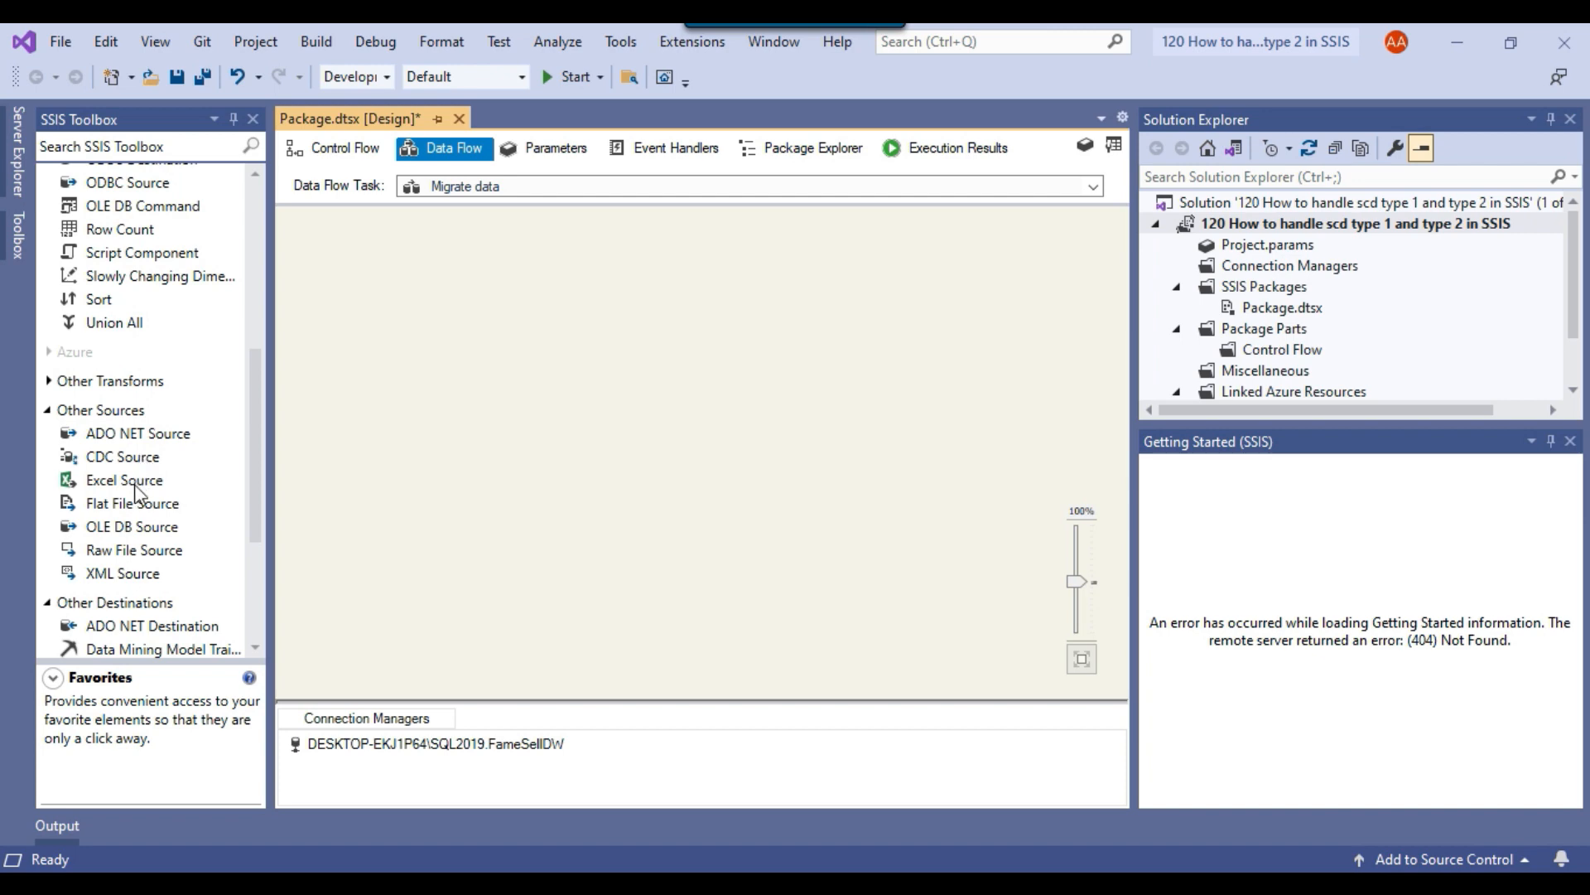
left_click_drag(133, 527, 623, 260)
Give the OLE DB Source a new connection manager for the SQL2019 FameSell database and set its data access mode to SQL command.
right_click(676, 285)
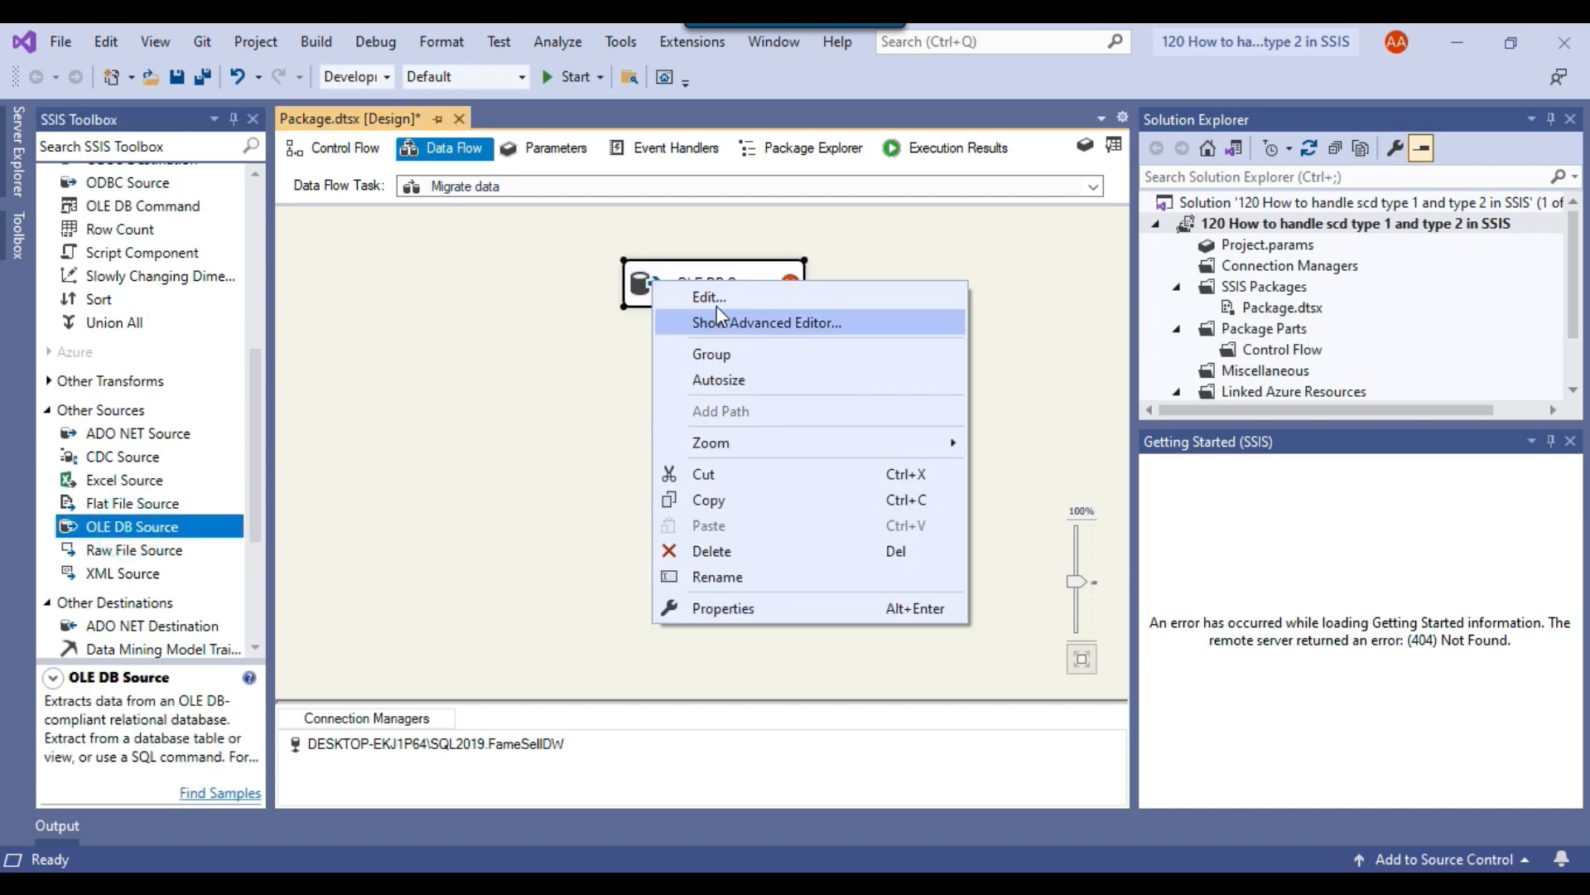
left_click(717, 296)
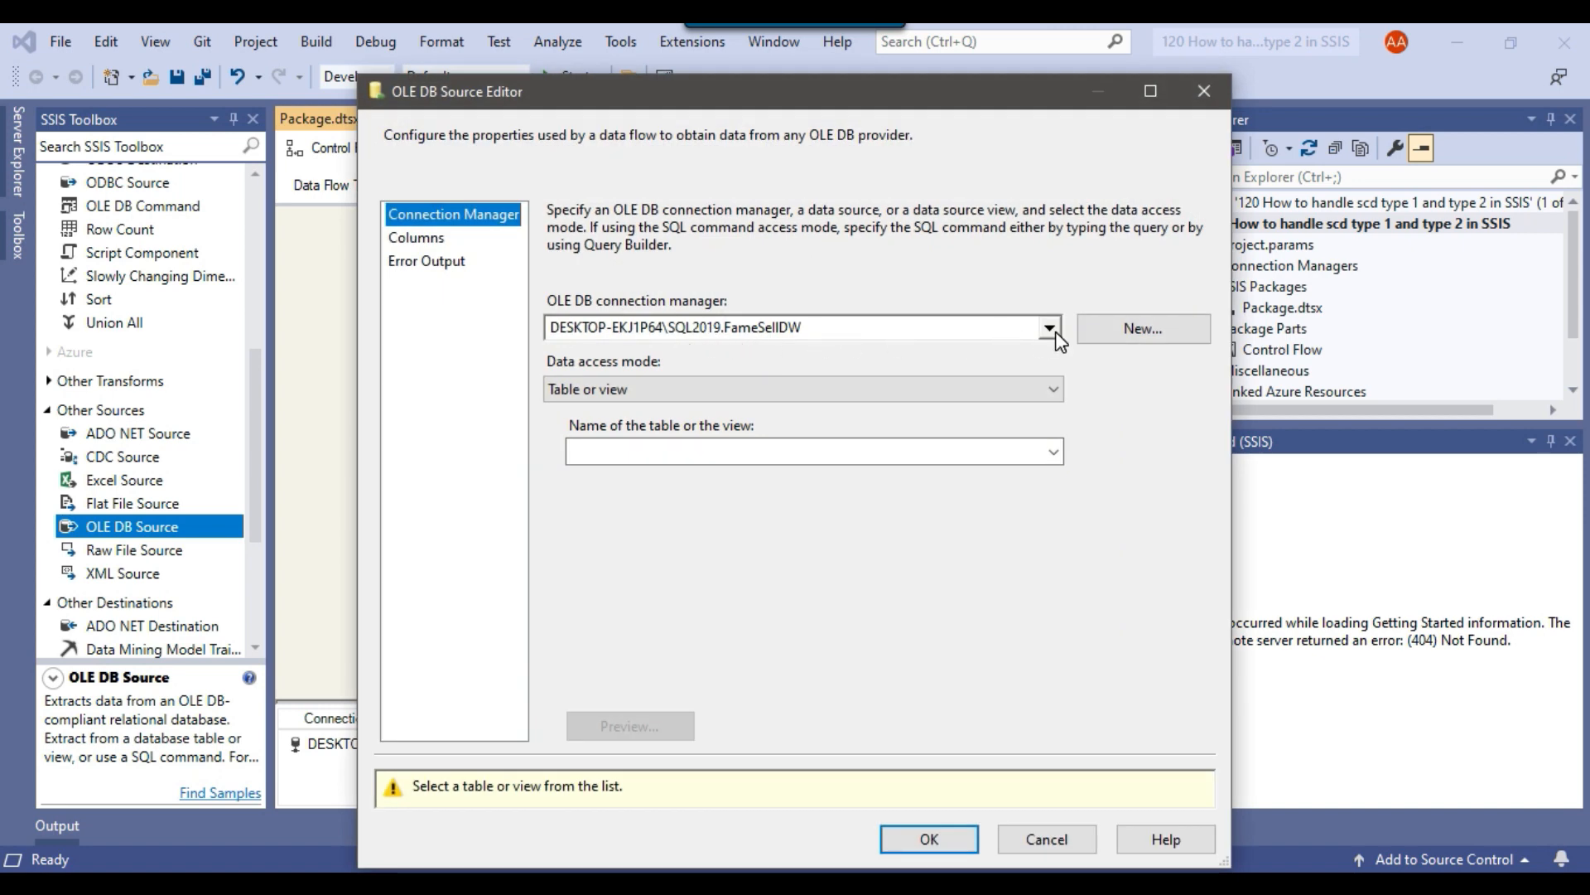
left_click(1125, 332)
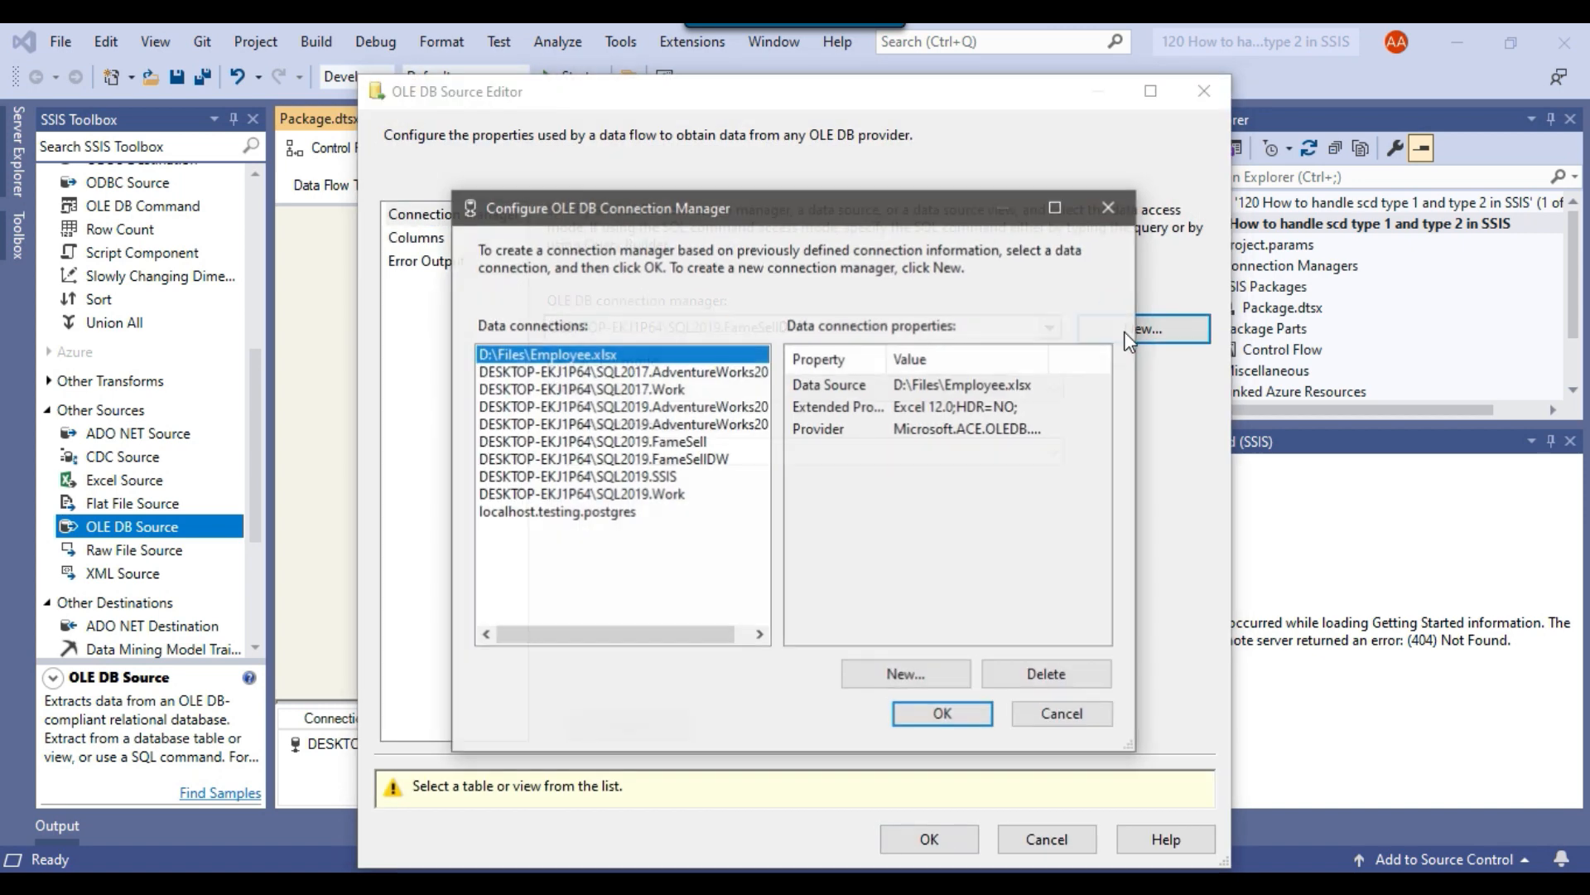
left_click(666, 441)
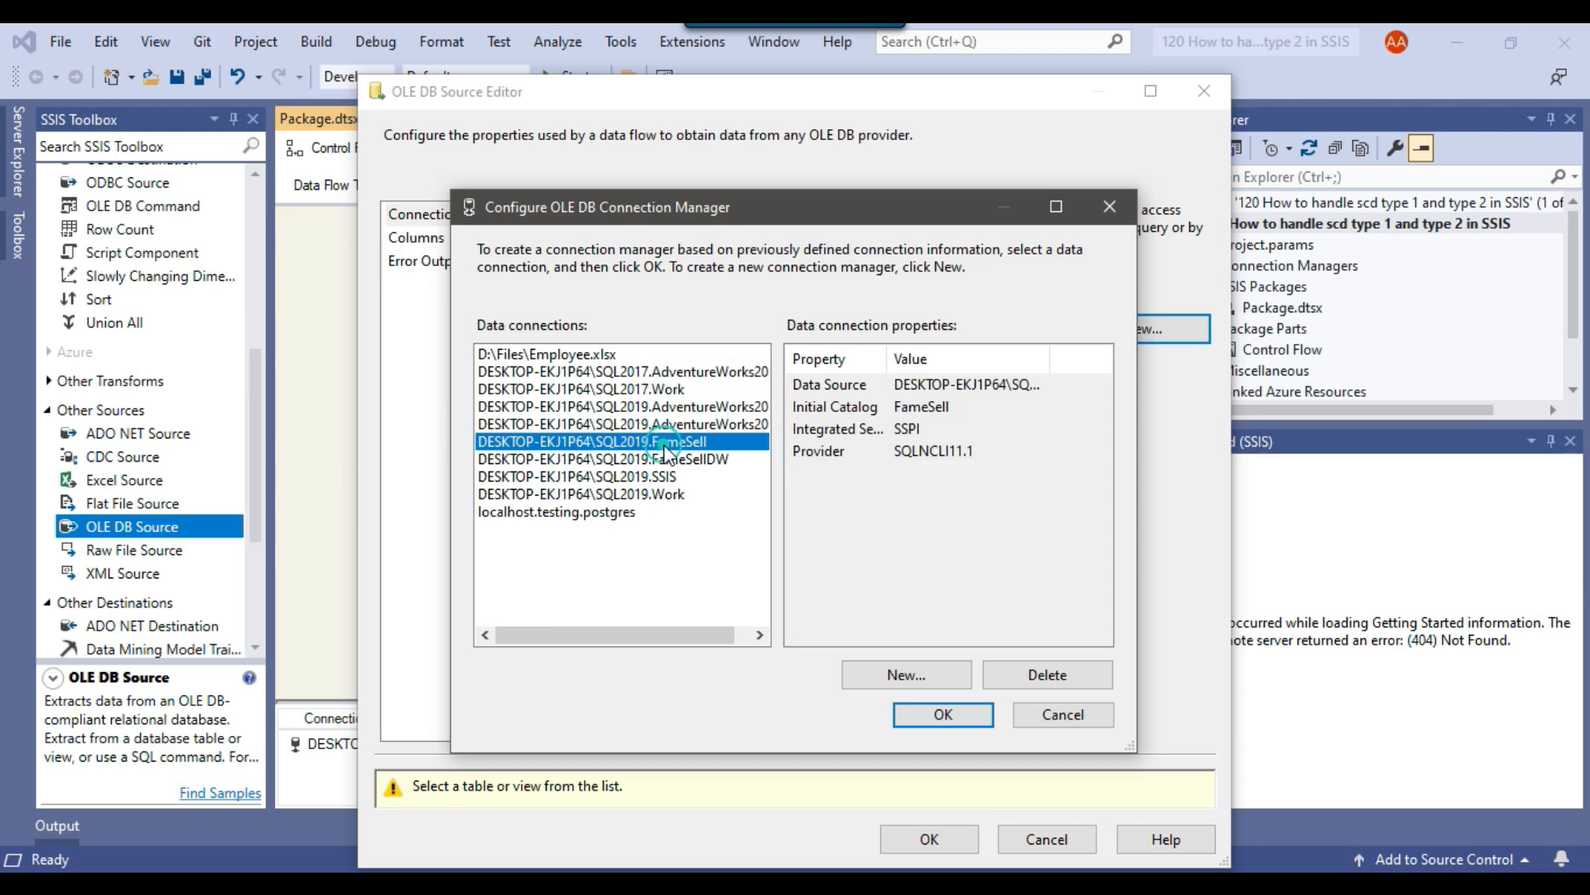
left_click(944, 717)
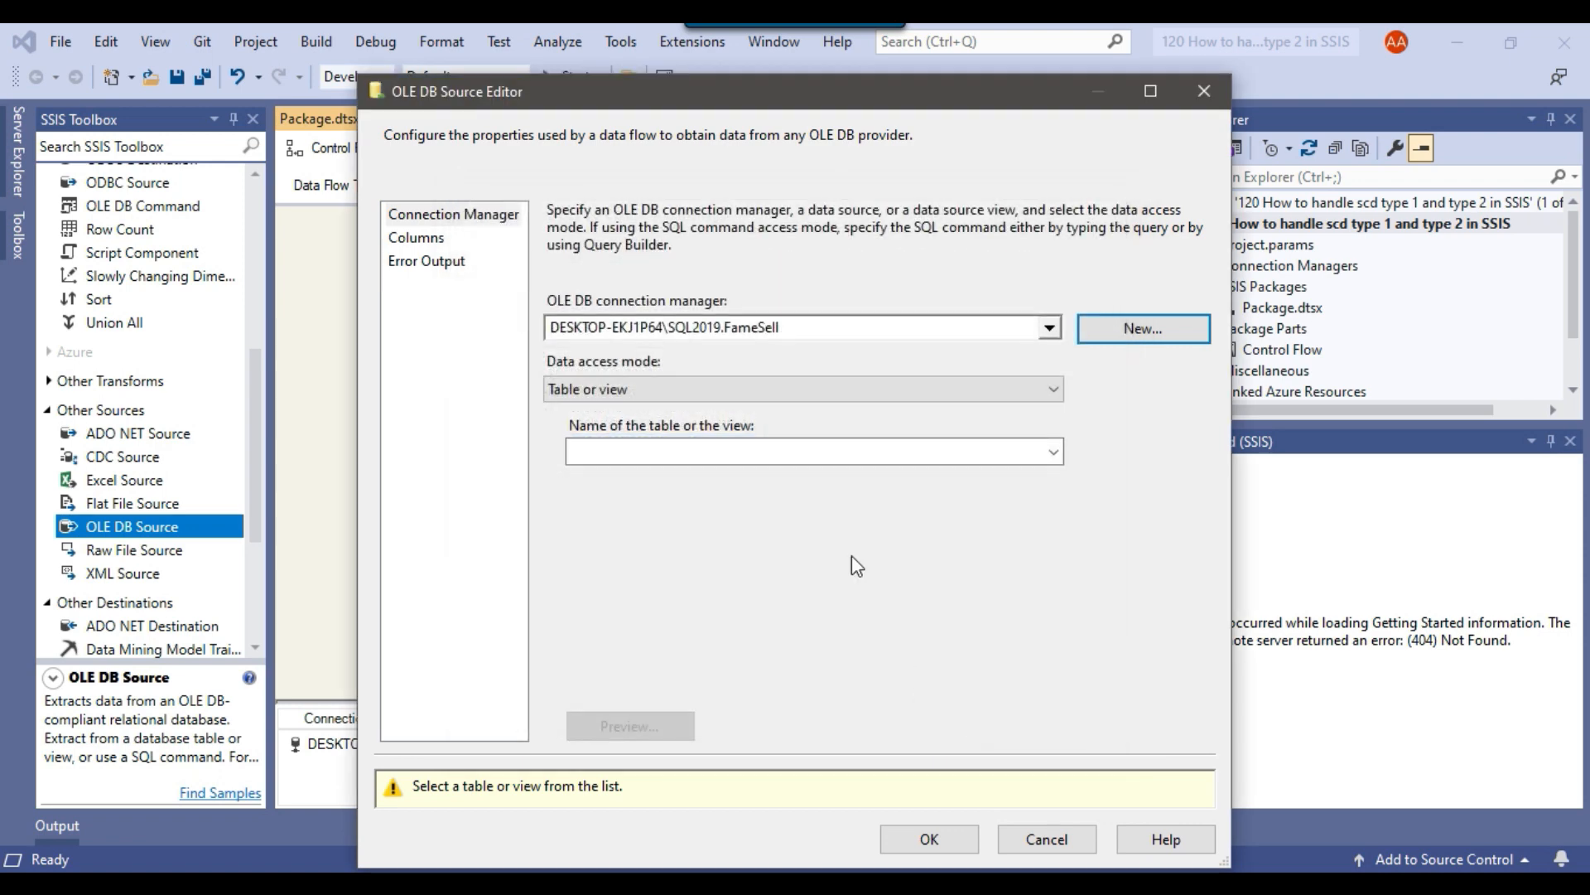
left_click(699, 389)
left_click(659, 447)
left_click(722, 482)
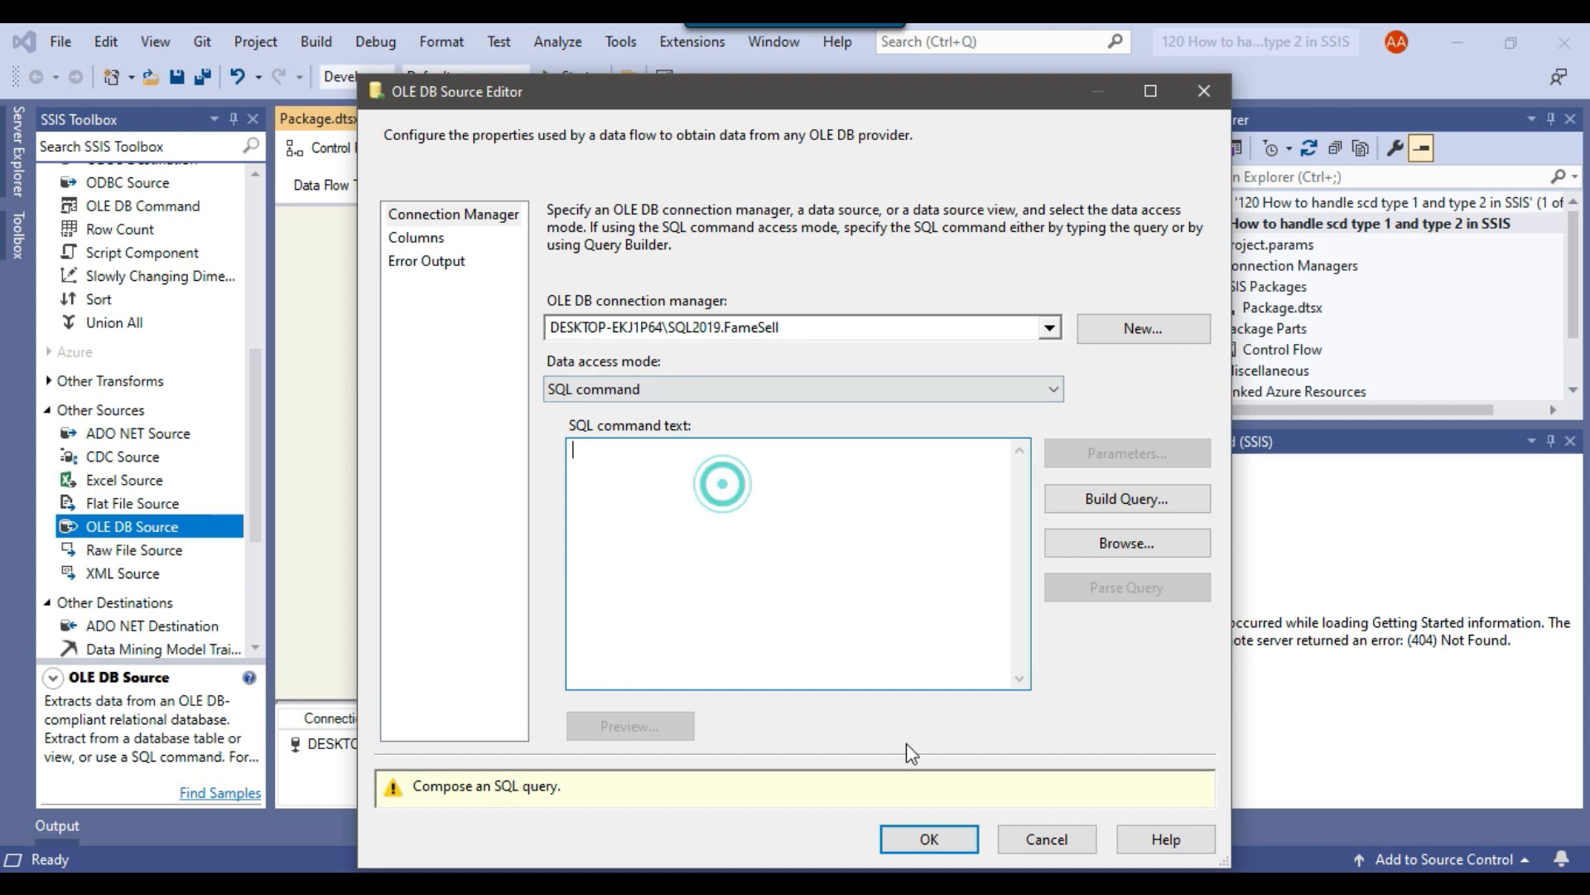
In Management Studio, close the Customer_Insert script and copy the SELECT statement that reads [FameSell].[dbo].[Customers].
key("alt+Tab")
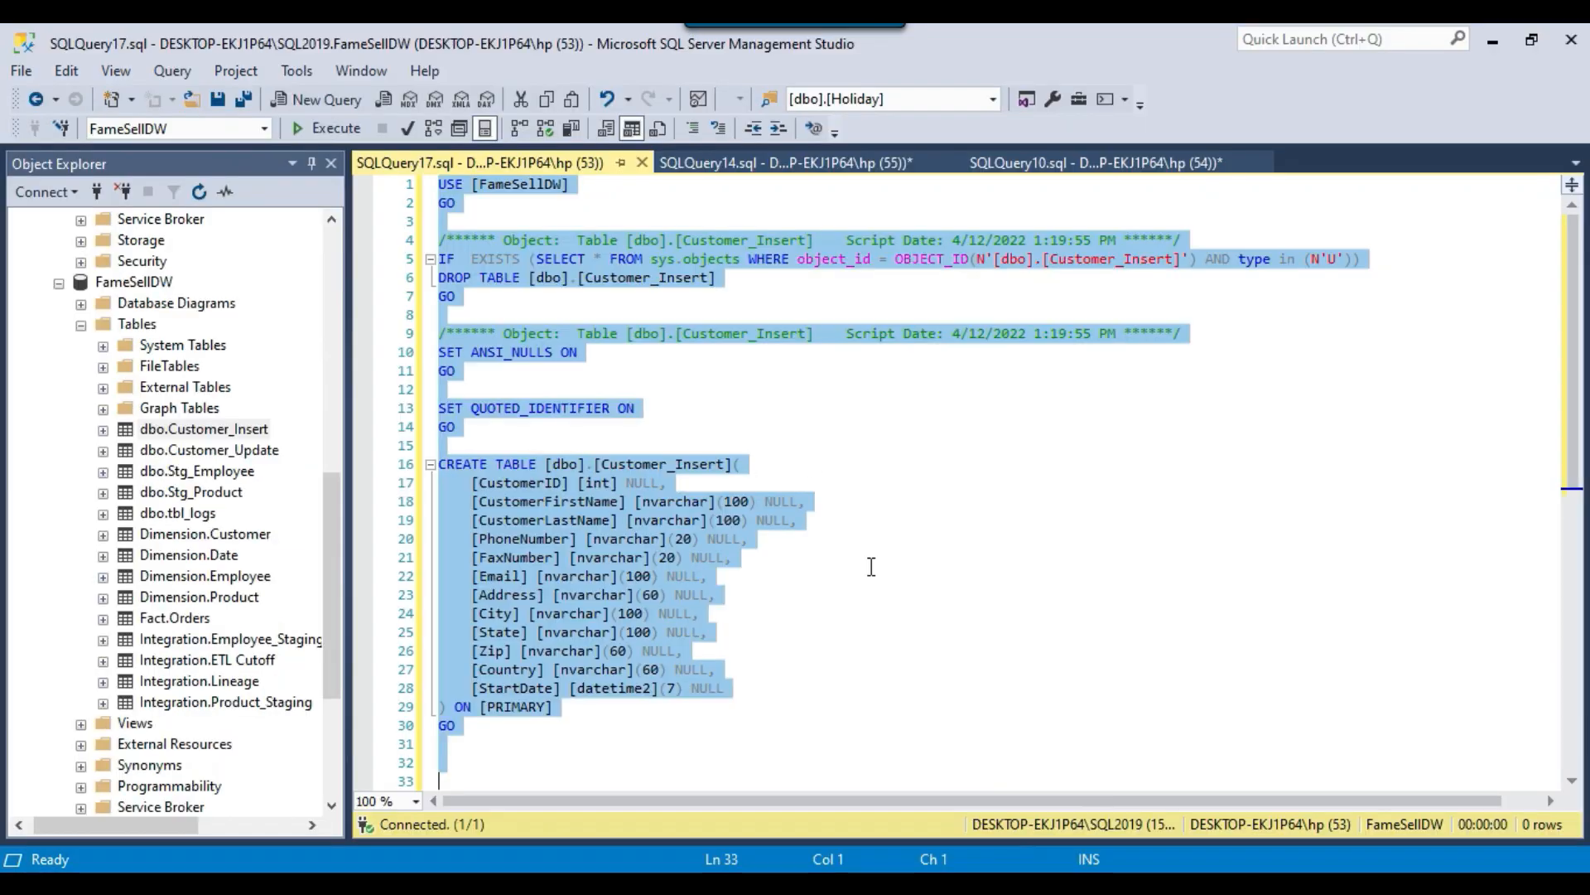
left_click(642, 162)
left_click(481, 162)
left_click(770, 296)
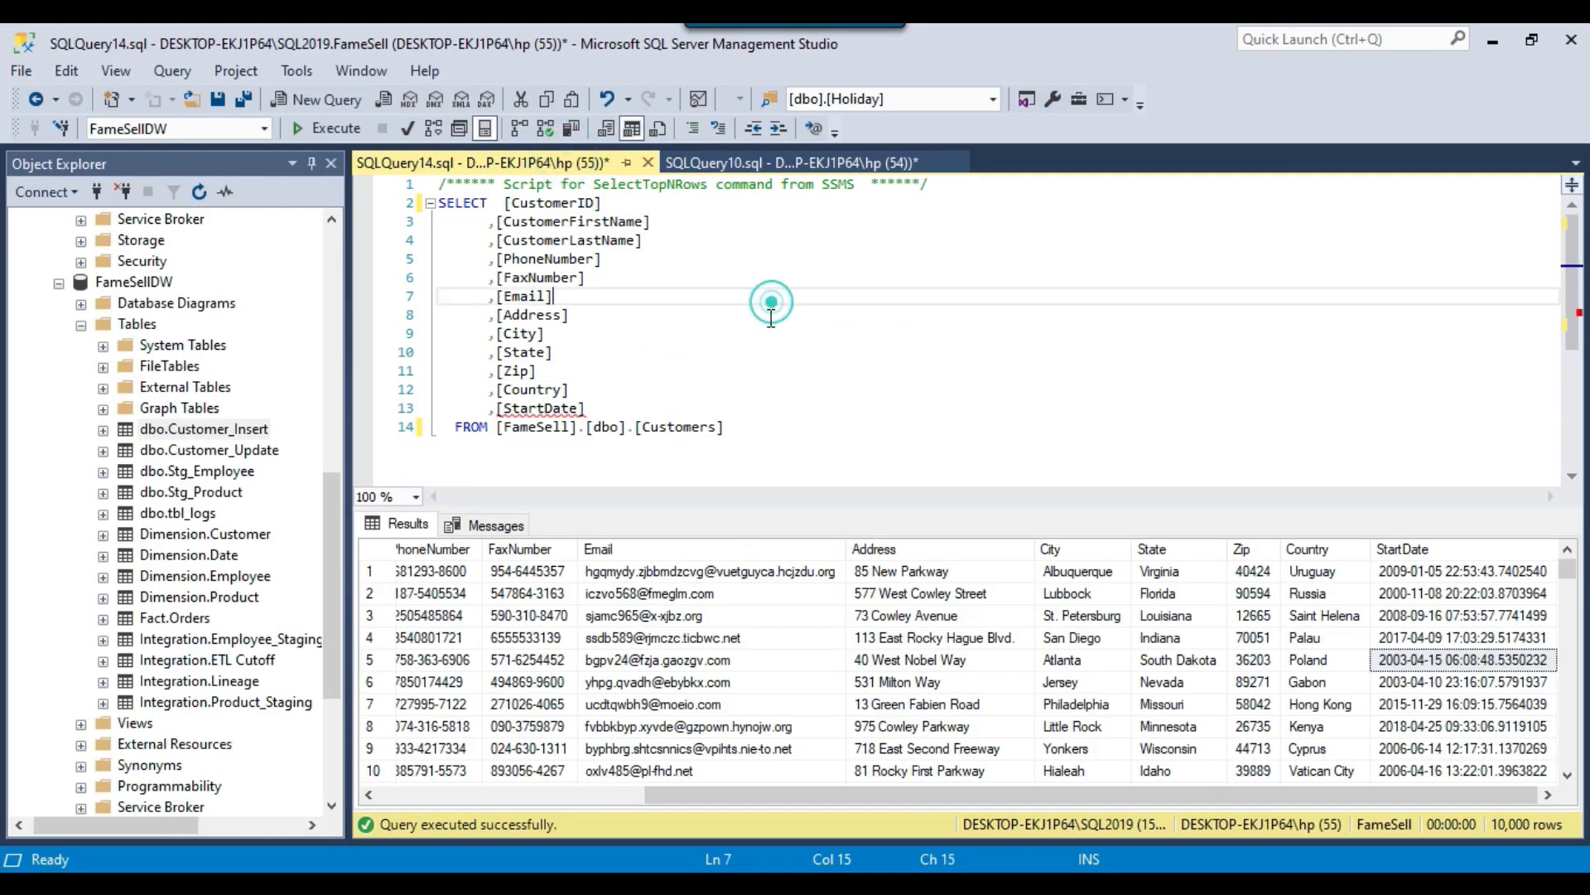
left_click_drag(785, 432, 379, 207)
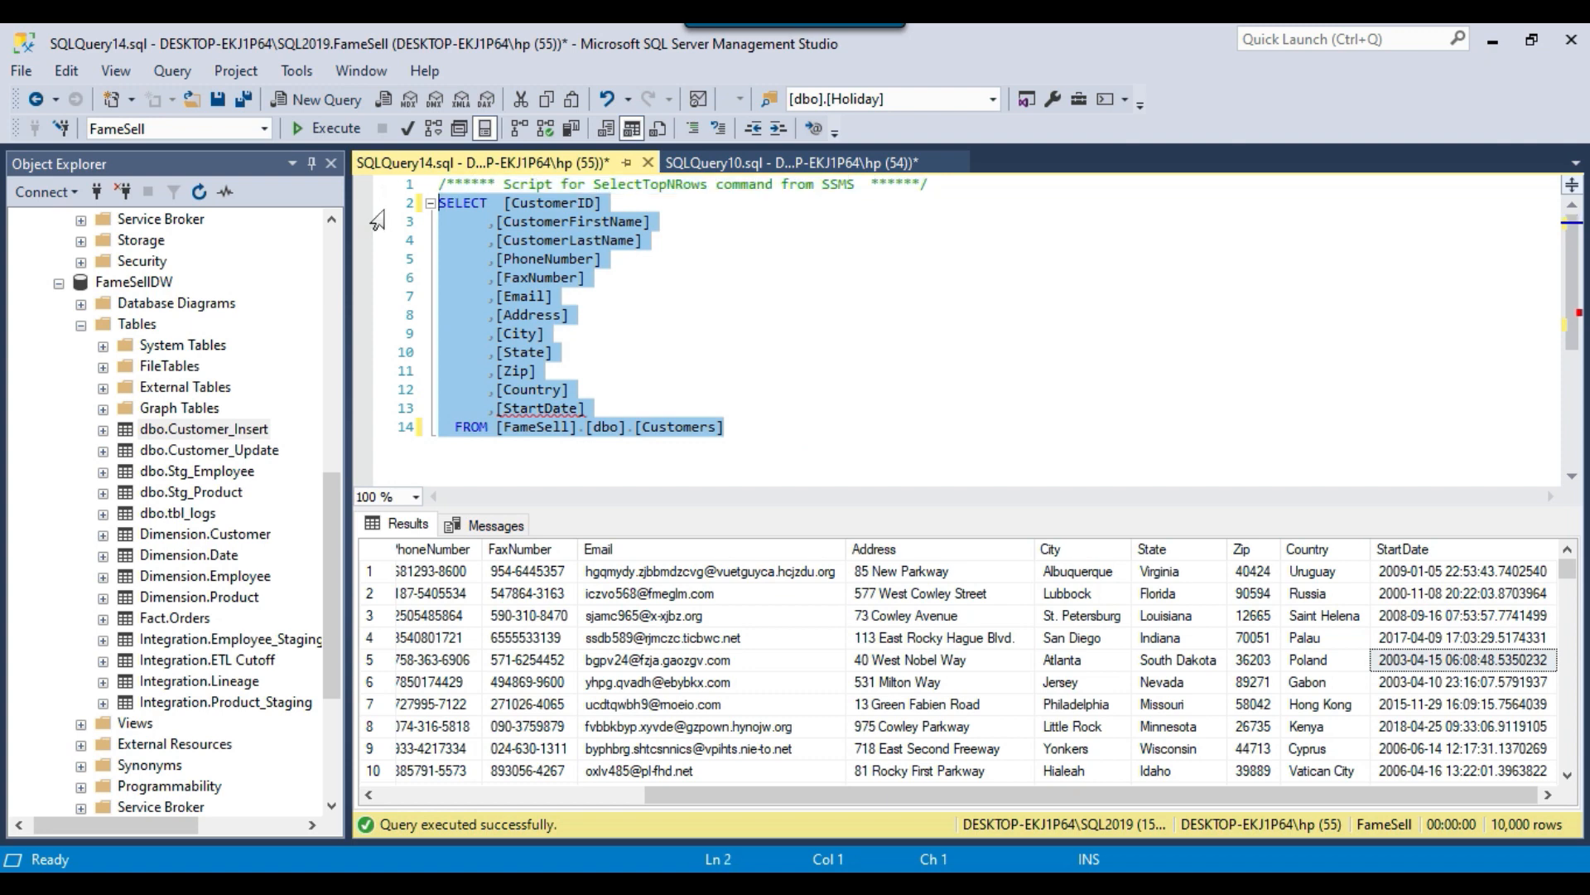
key("ctrl+c")
Back in Visual Studio, paste the customers query as the source's SQL command text, check the column mappings, and accept the source settings.
key("alt+Tab")
left_click(853, 564)
key("ctrl+v")
left_click_drag(625, 661, 852, 660)
left_click(852, 660)
left_click(417, 238)
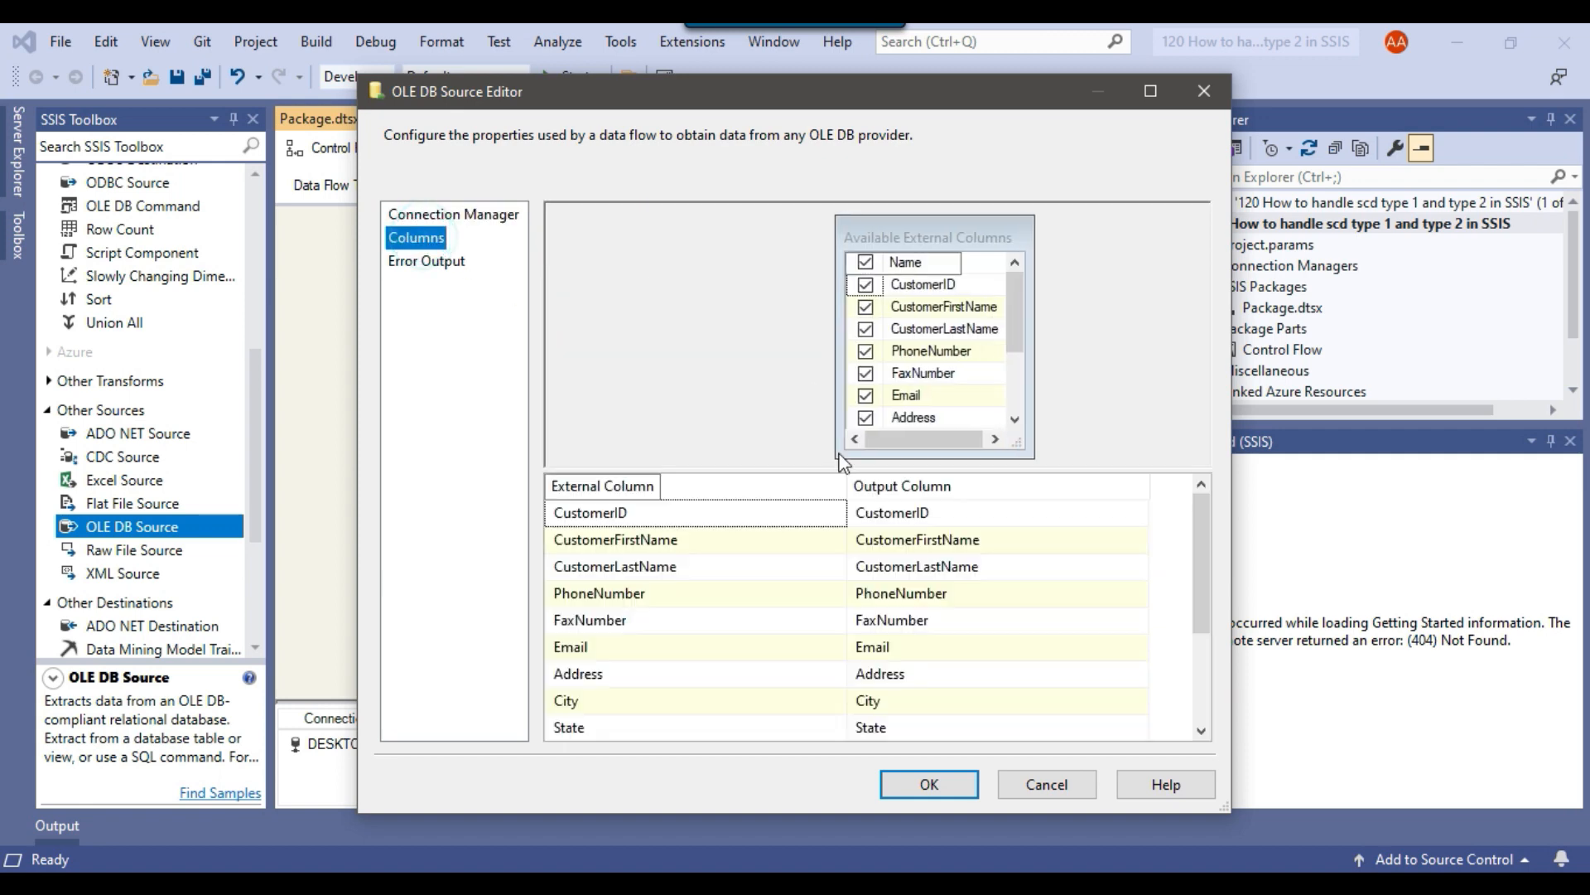
scroll(962, 580, "down", 2)
scroll(962, 596, "up", 2)
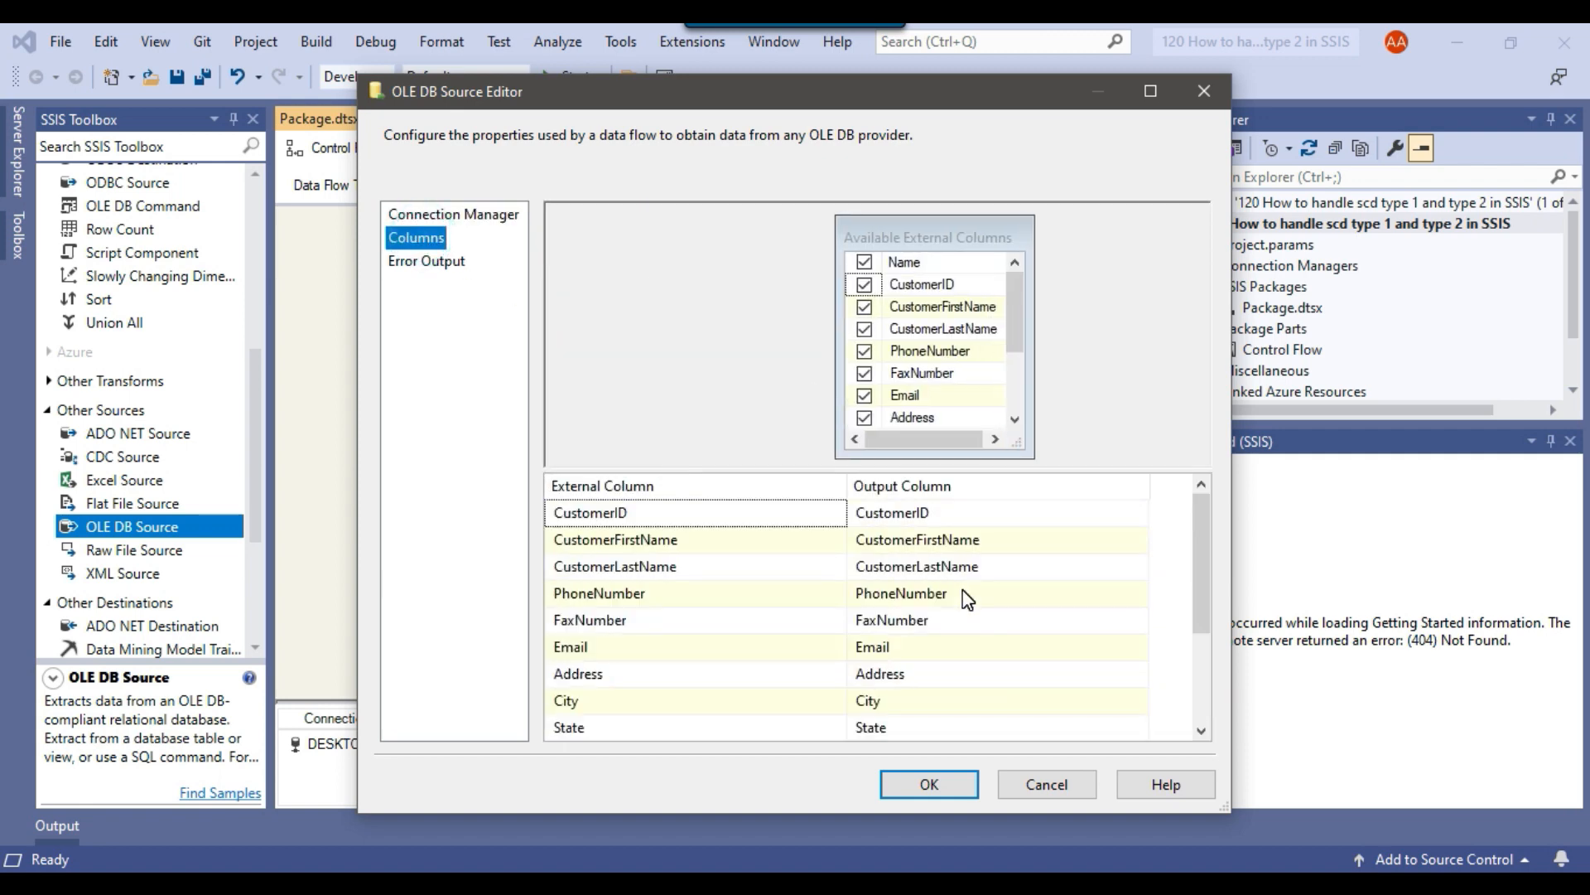
left_click(929, 784)
Add a Lookup transformation below the OLE DB Source and connect the source's regular output to it.
scroll(128, 368, "up", 6)
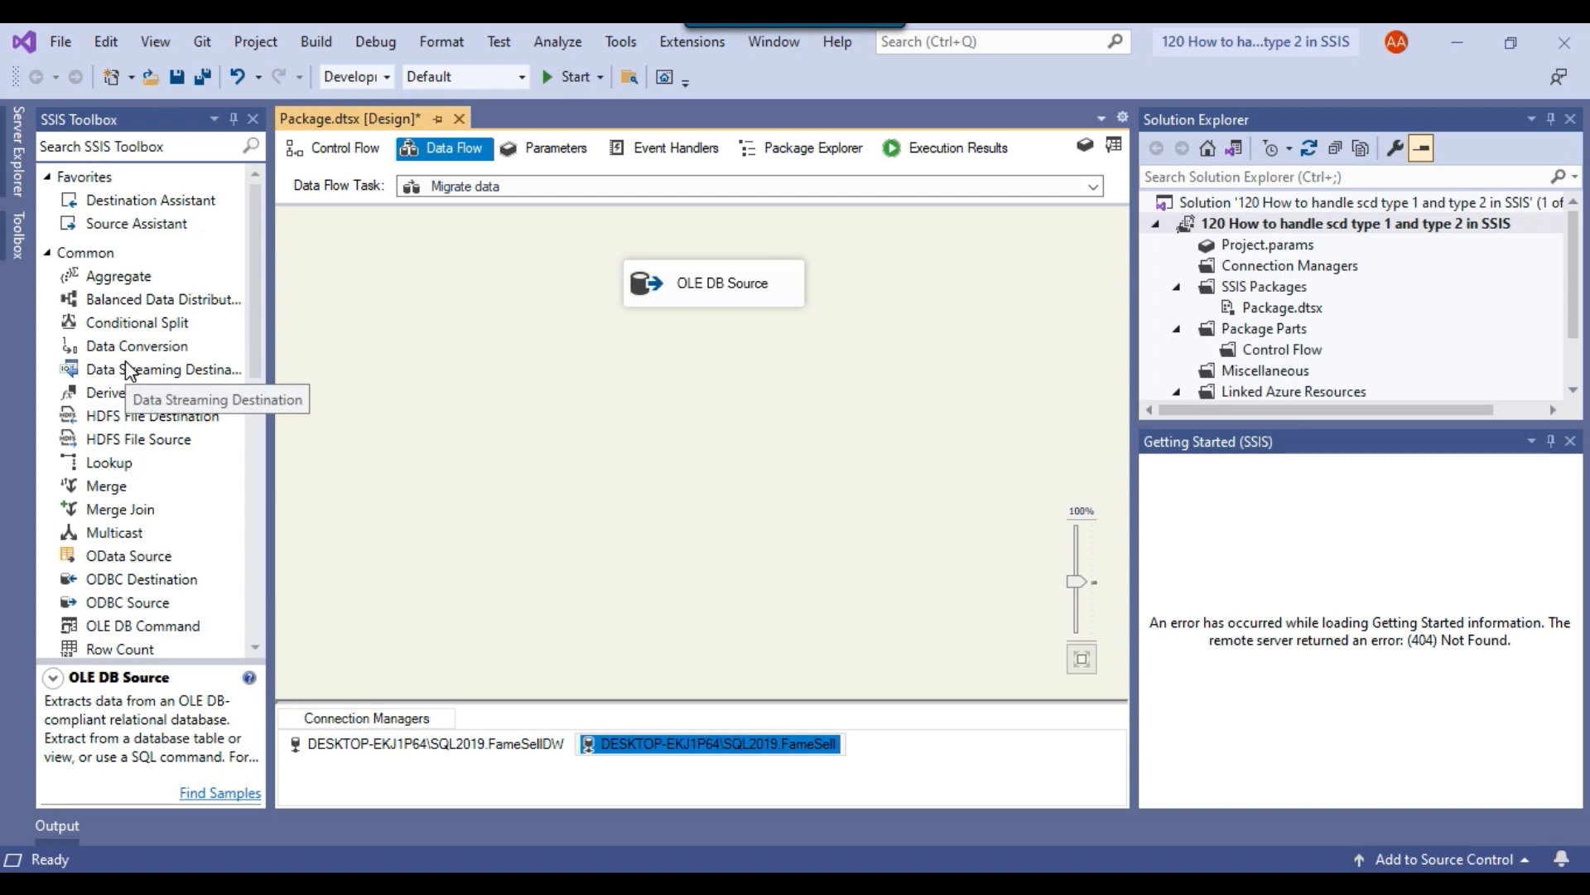
left_click_drag(111, 463, 617, 394)
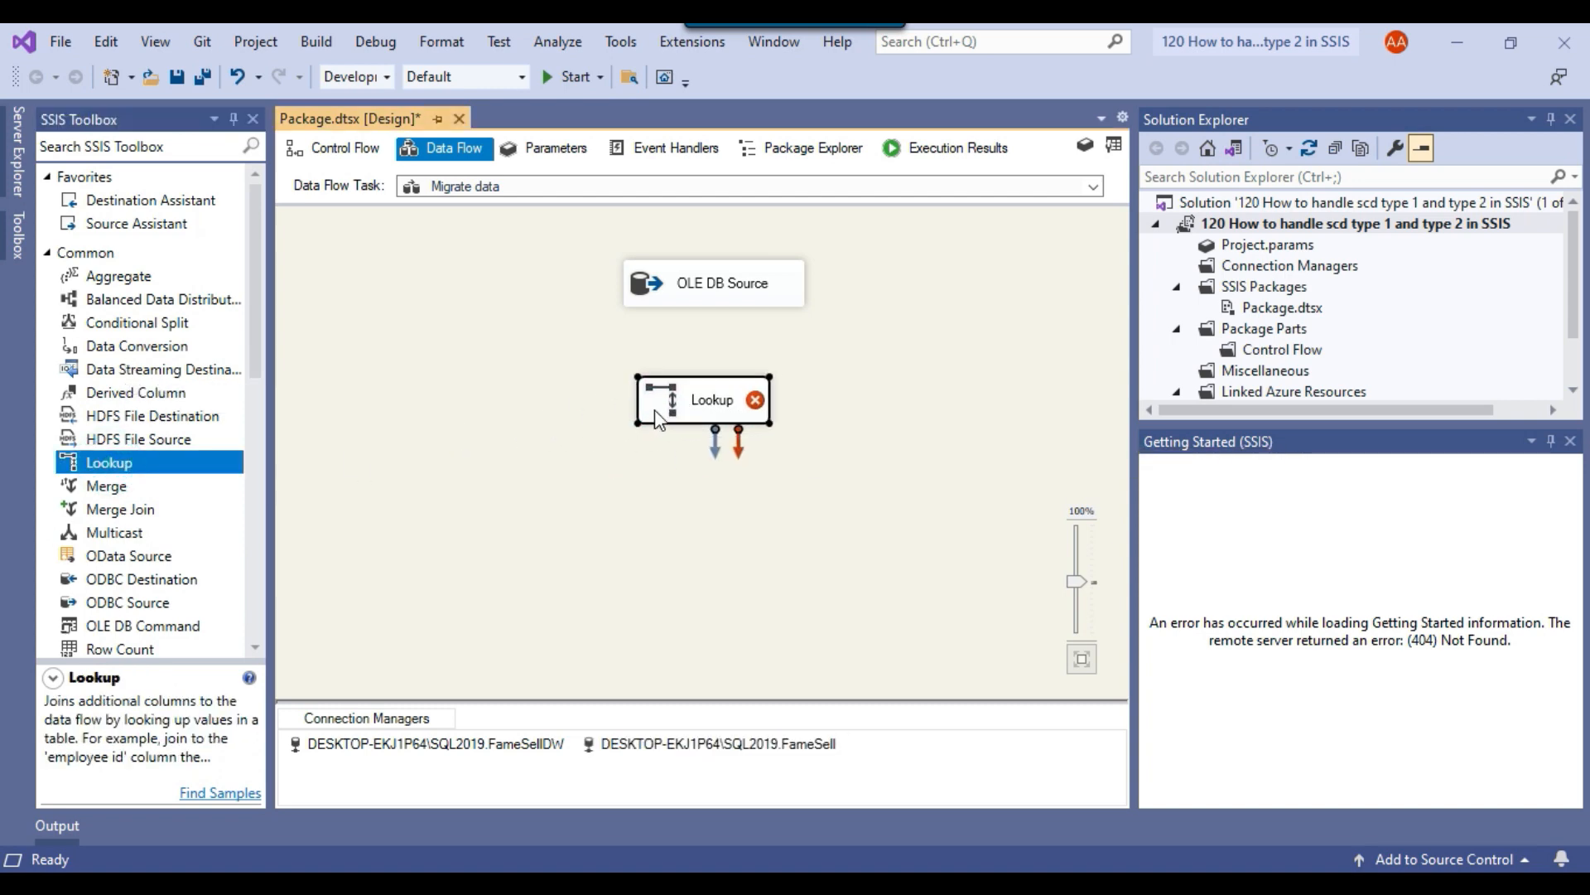
left_click(701, 298)
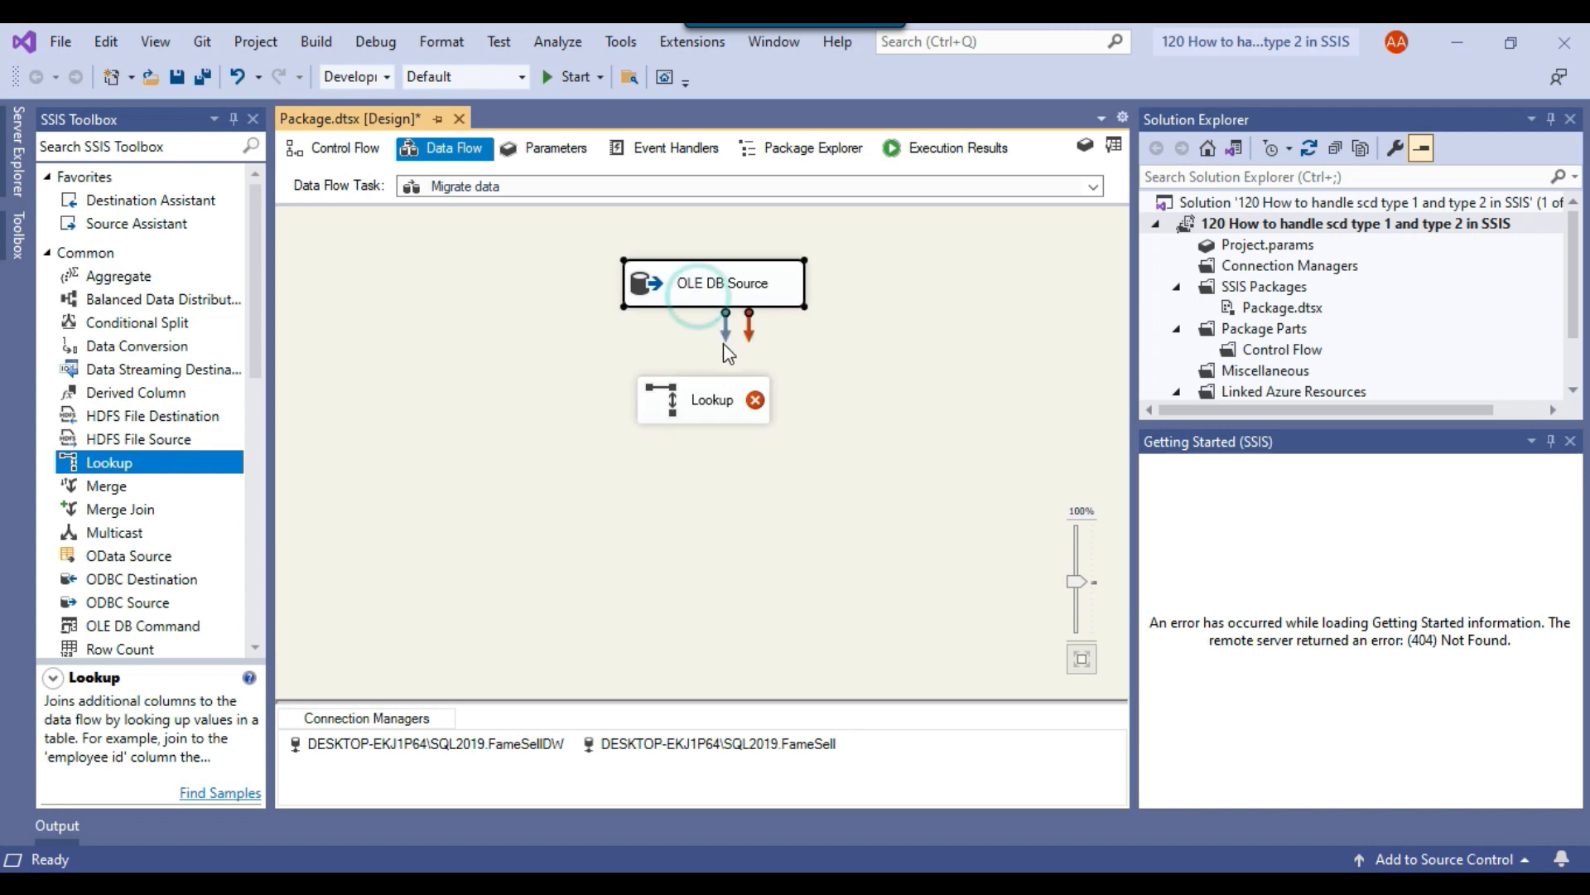
left_click_drag(726, 334, 675, 418)
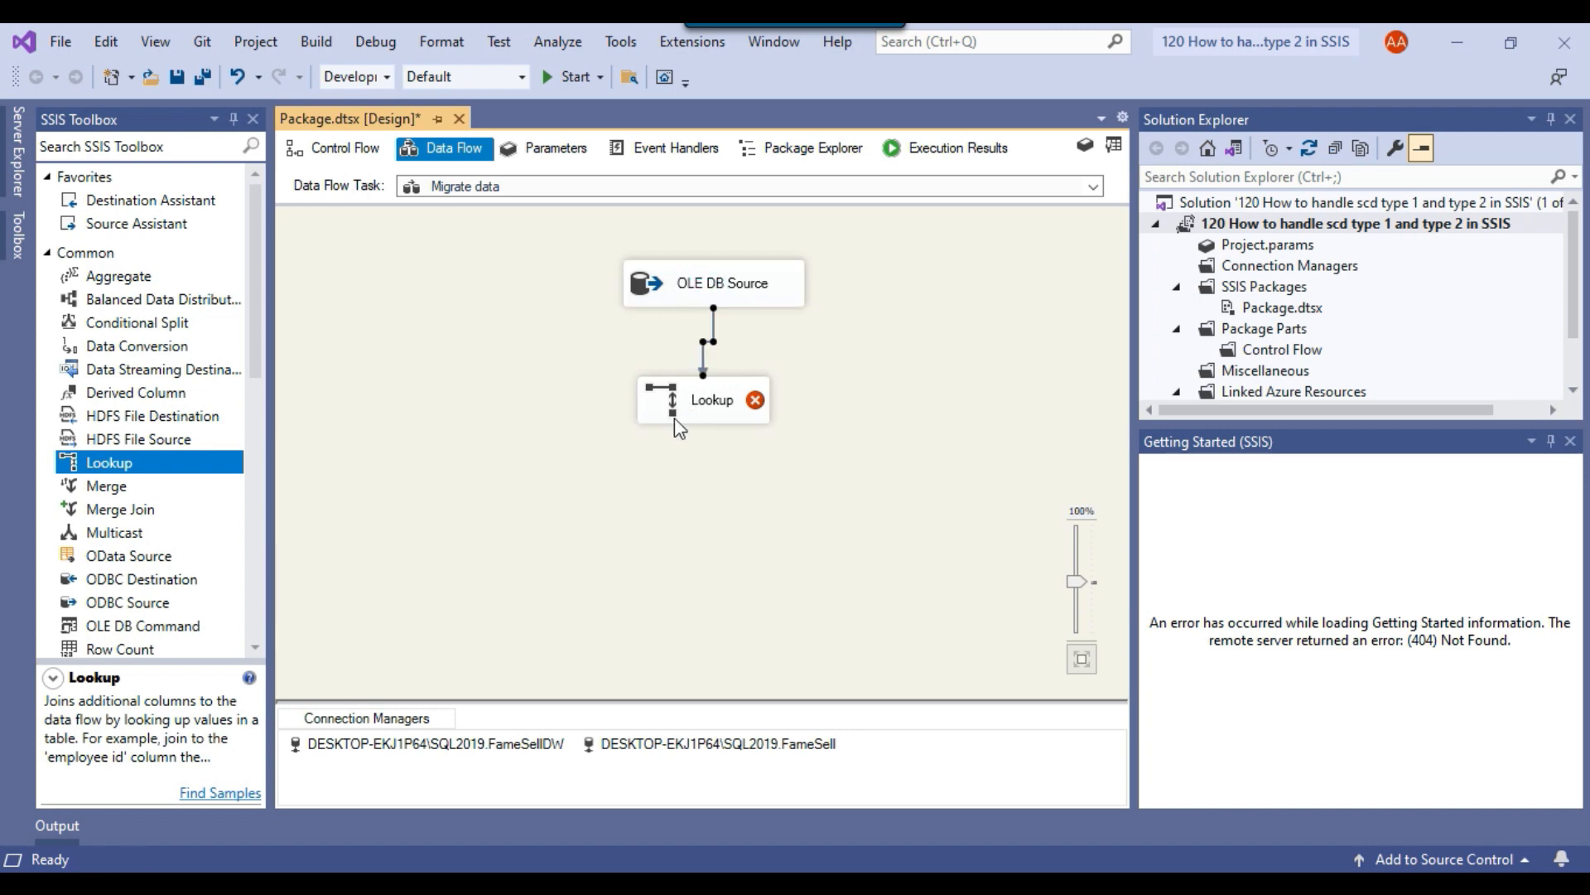
Set the Lookup to ignore failure for rows with no matching entries.
right_click(727, 408)
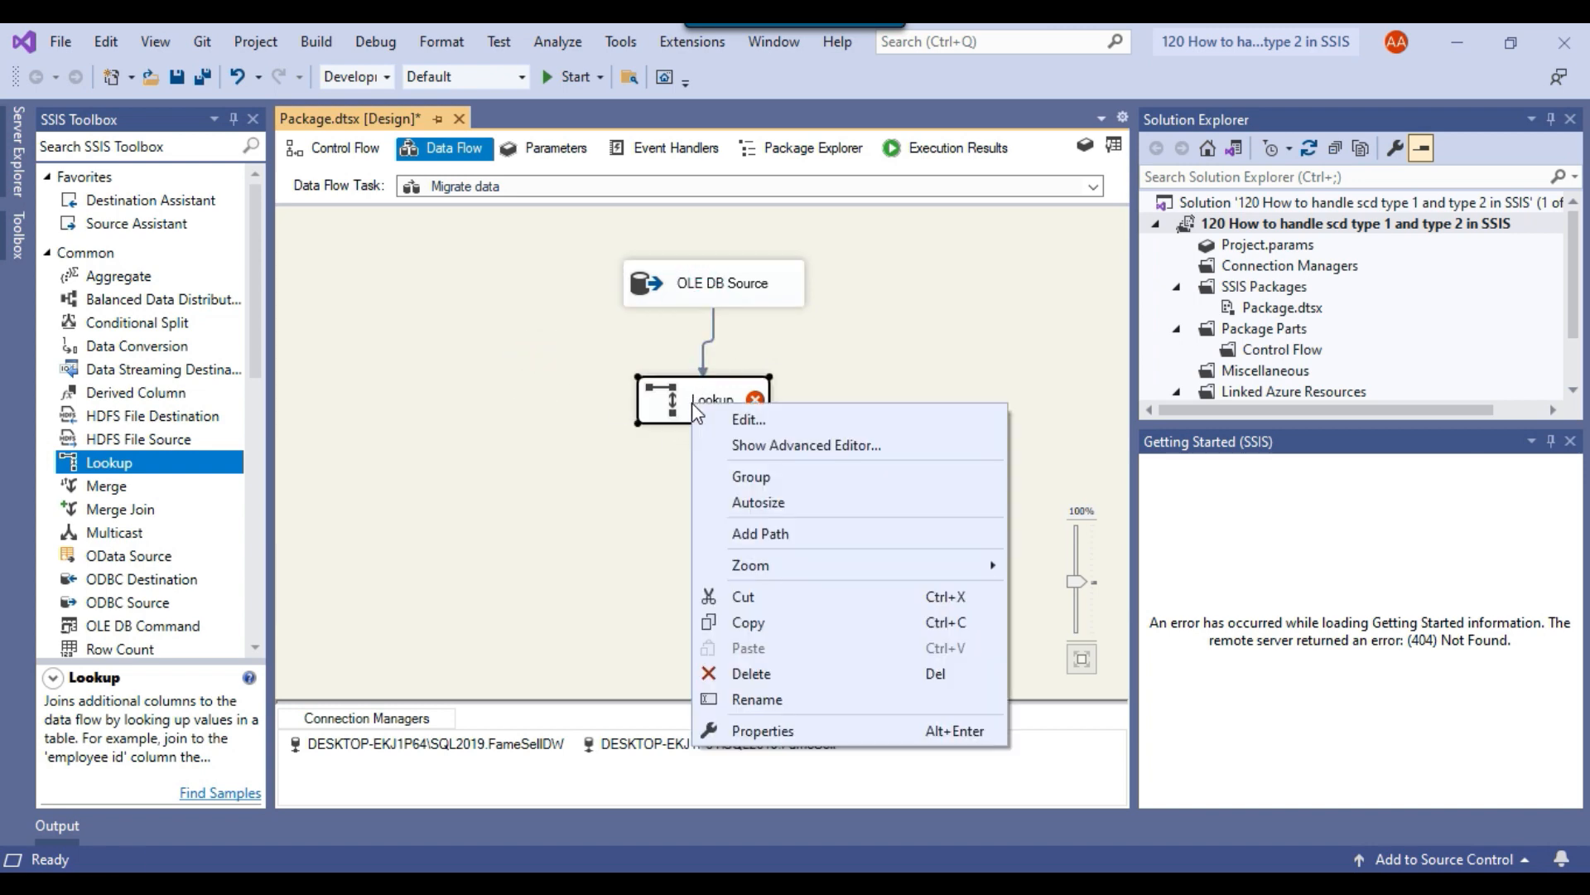
left_click(747, 424)
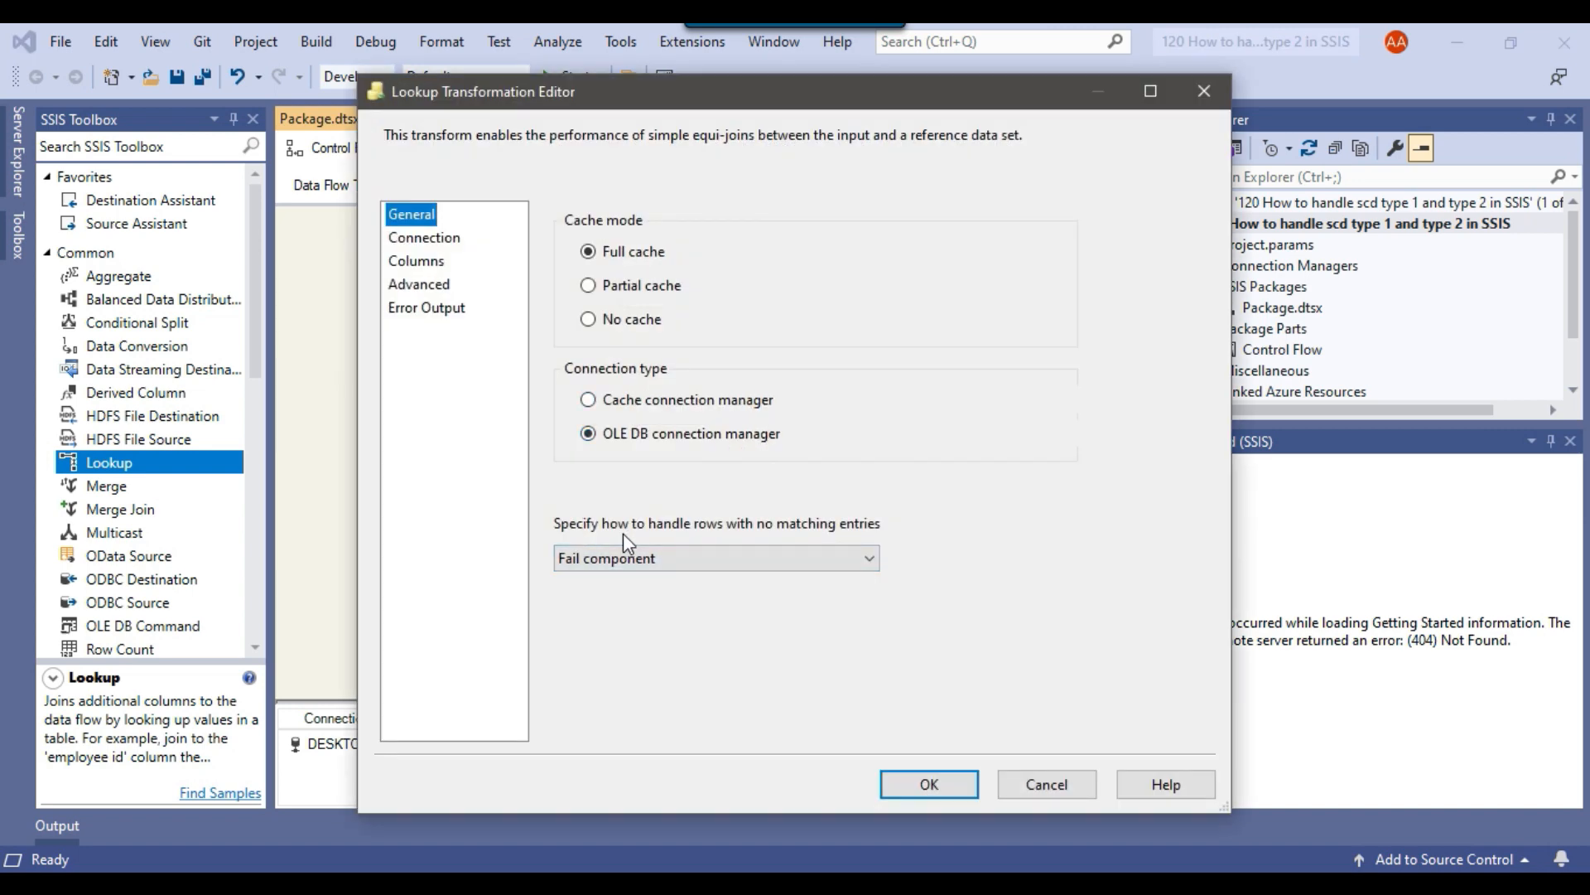
left_click(717, 567)
left_click(638, 582)
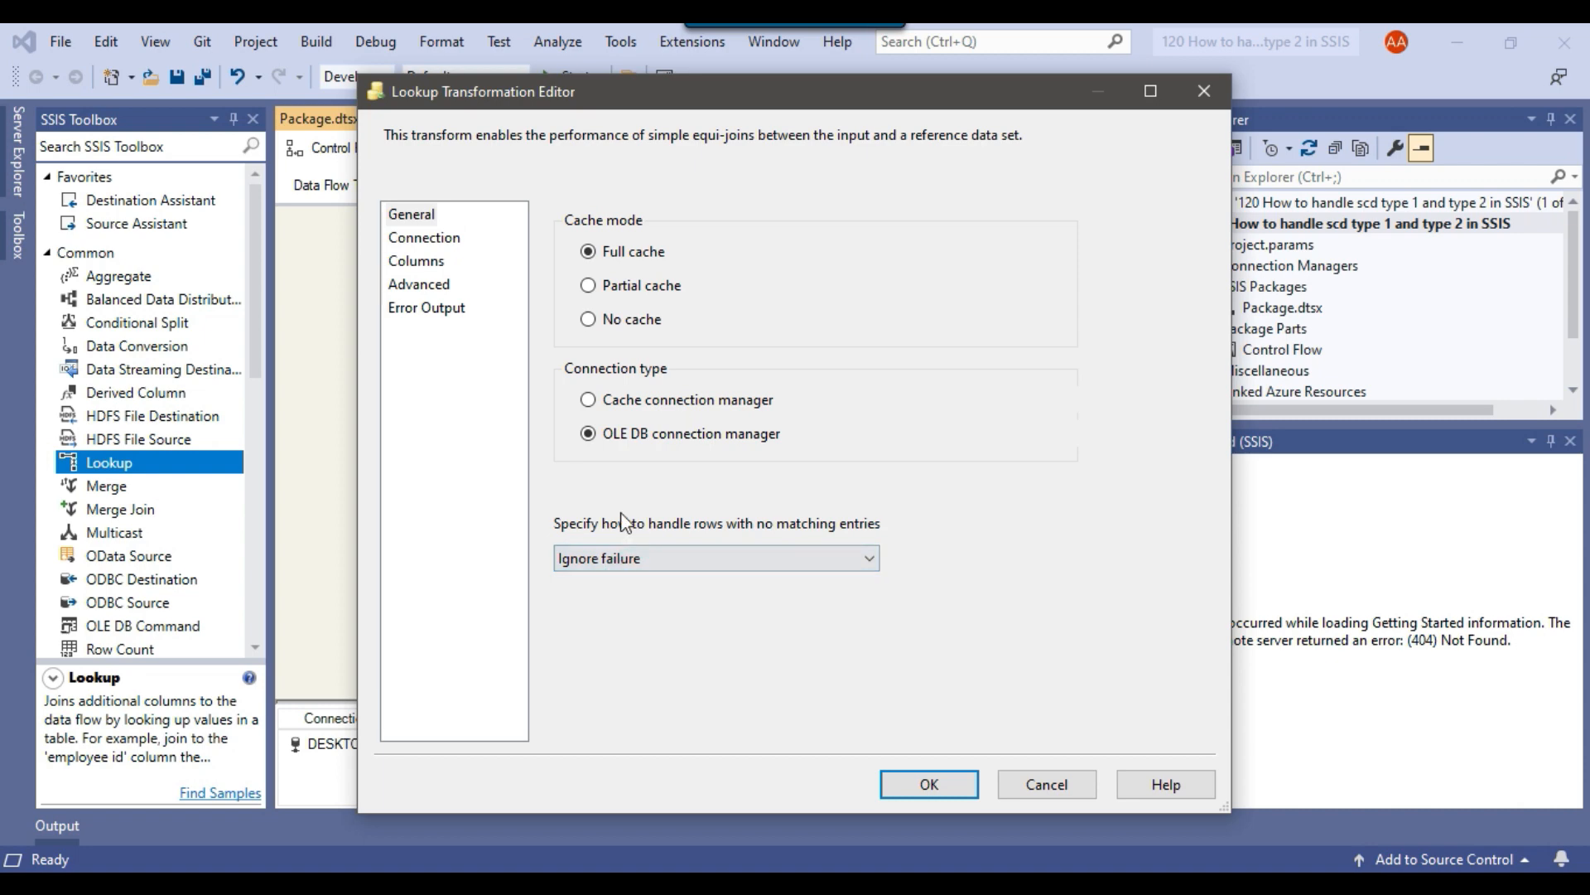
Point the Lookup's connection to the SQL2019 FameSellDW database and have it use the results of an SQL query.
left_click(420, 241)
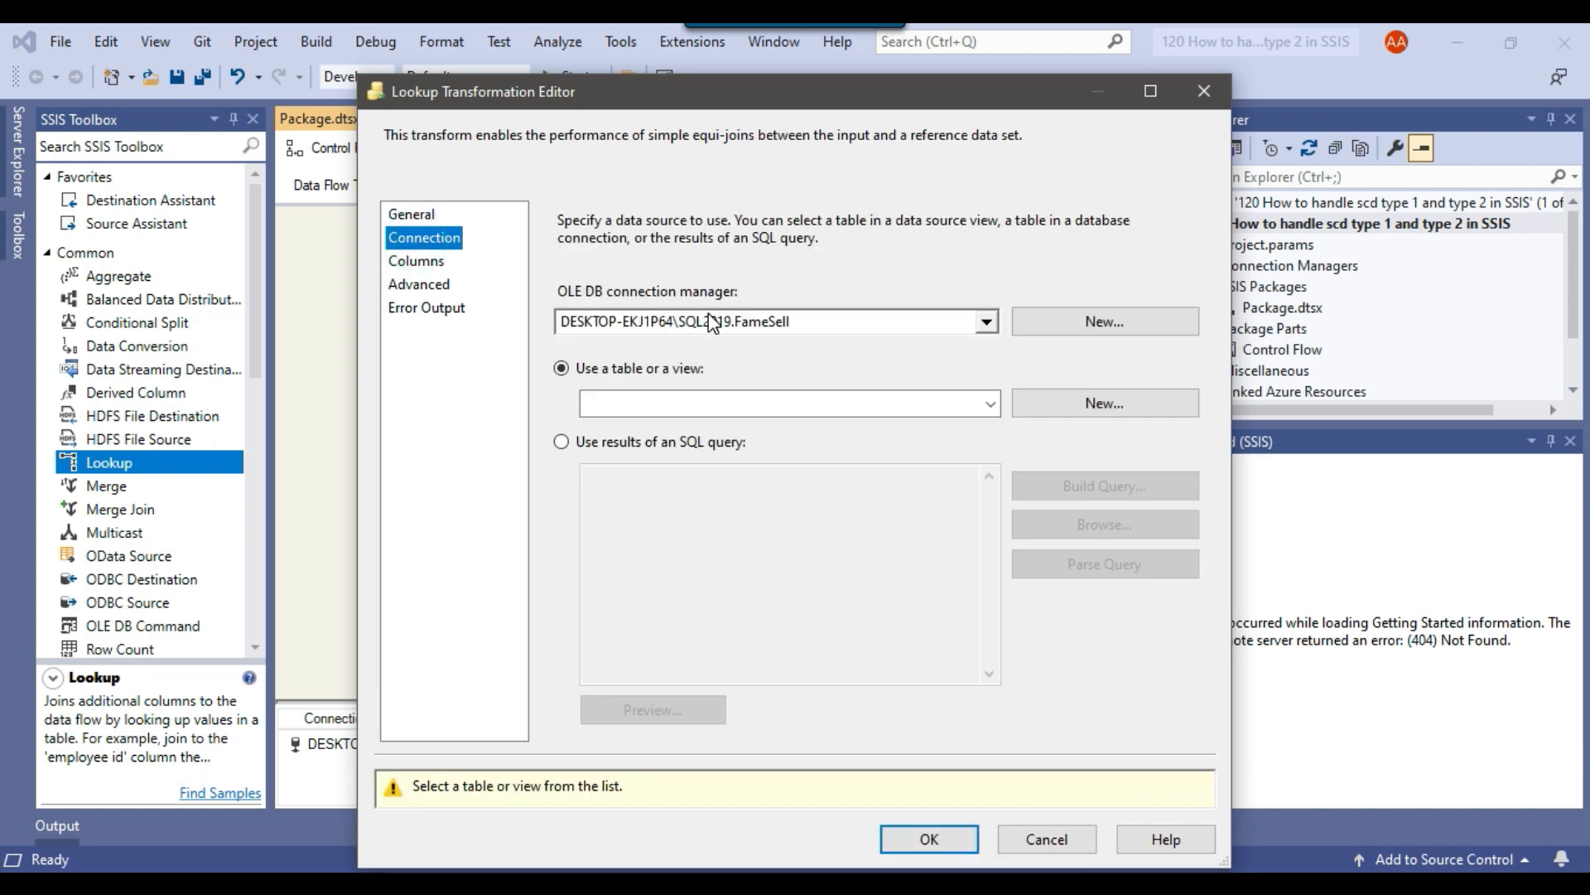
left_click(794, 322)
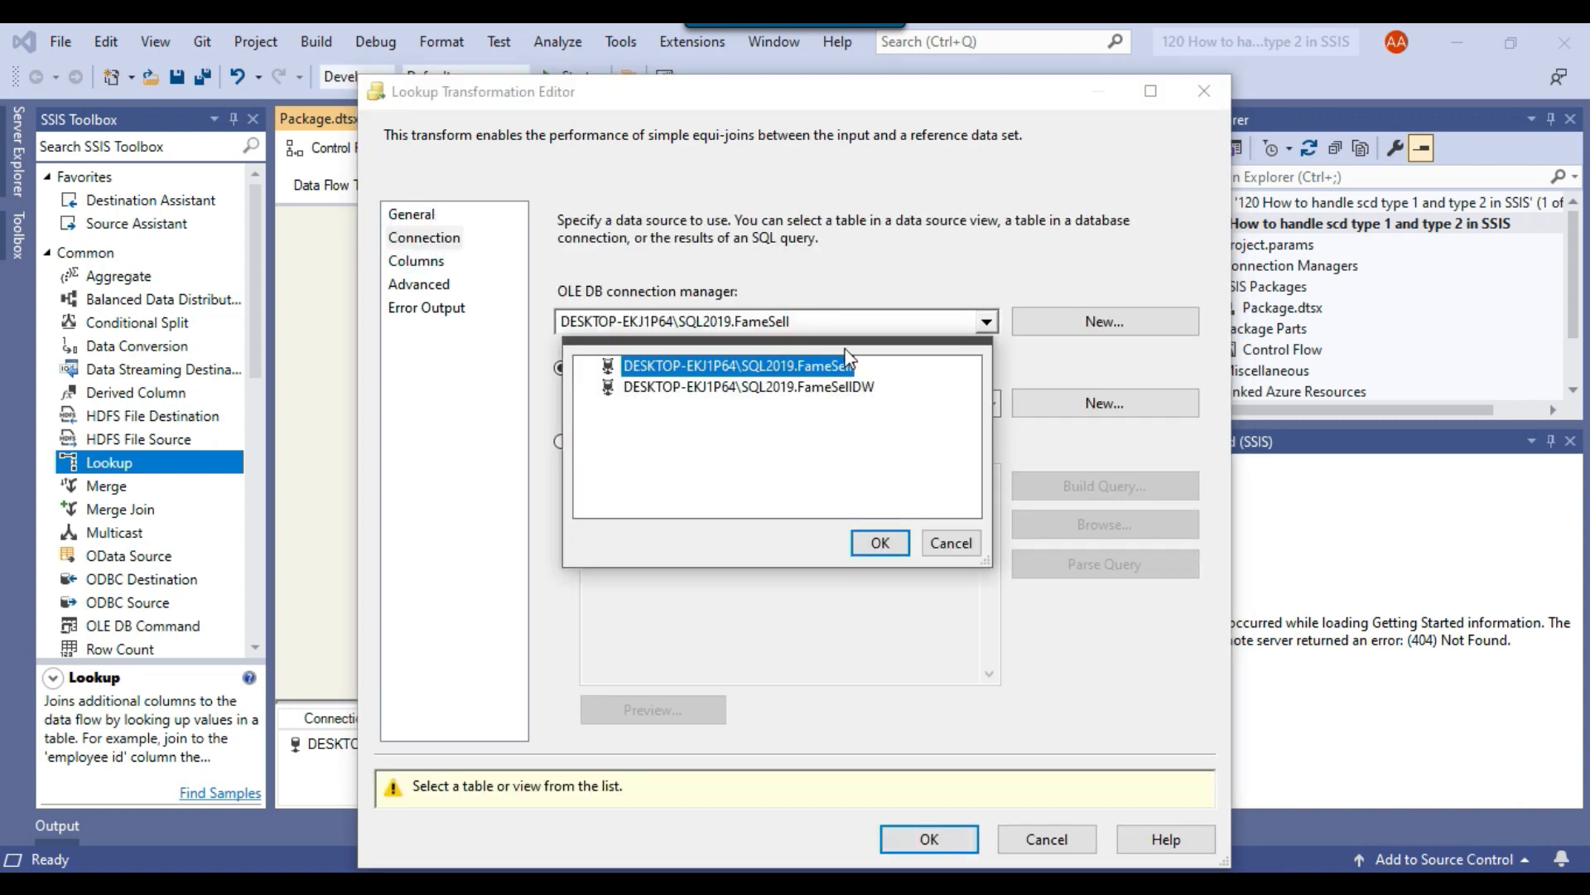
left_click(795, 387)
left_click(880, 543)
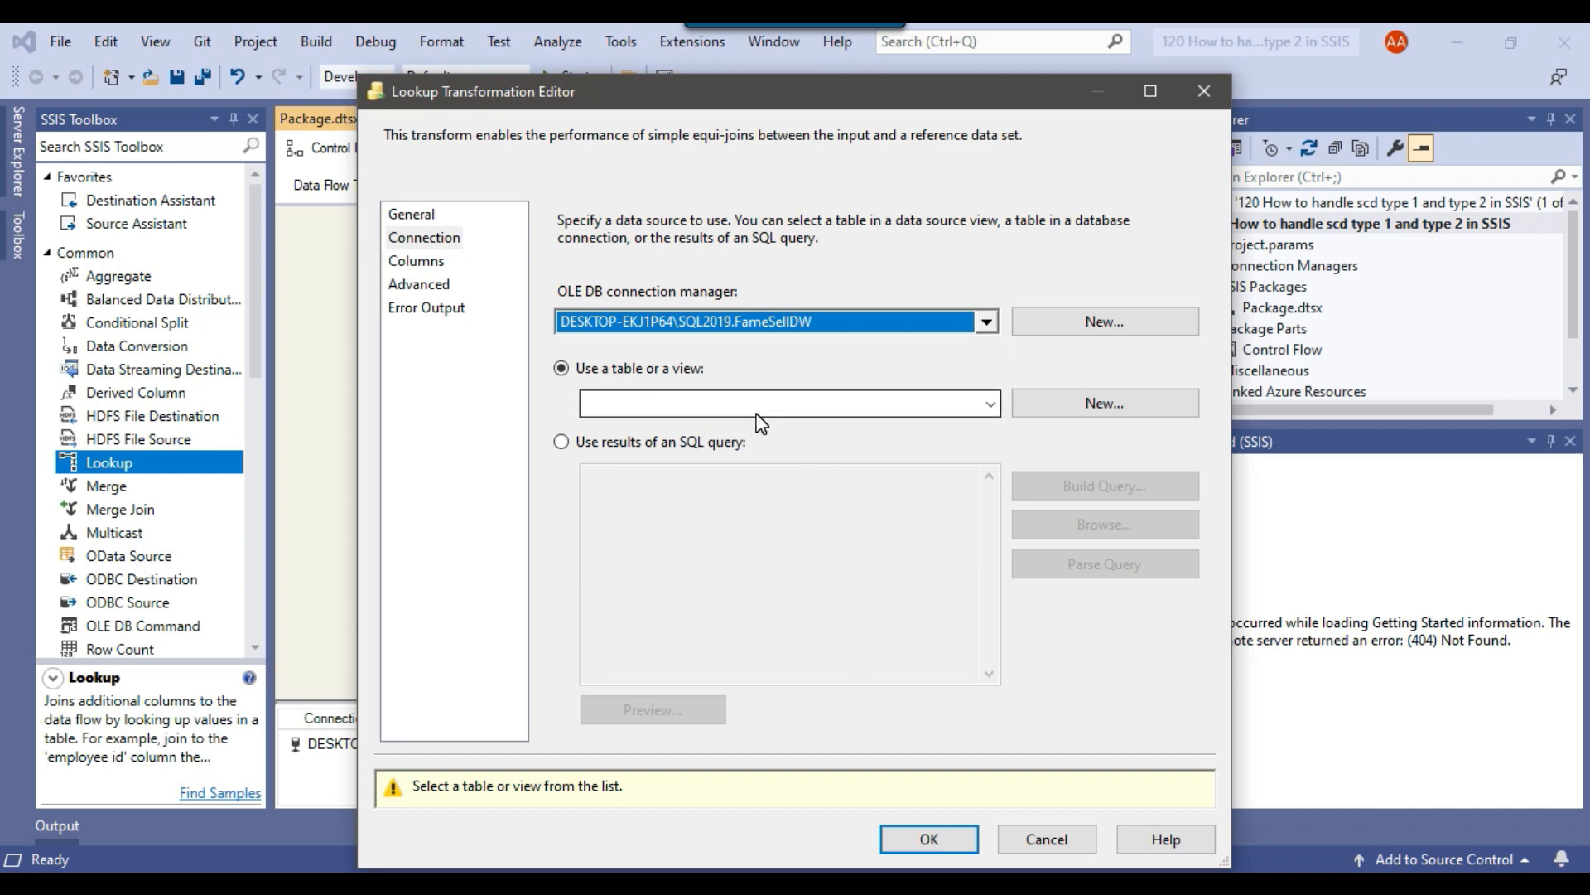
left_click(699, 445)
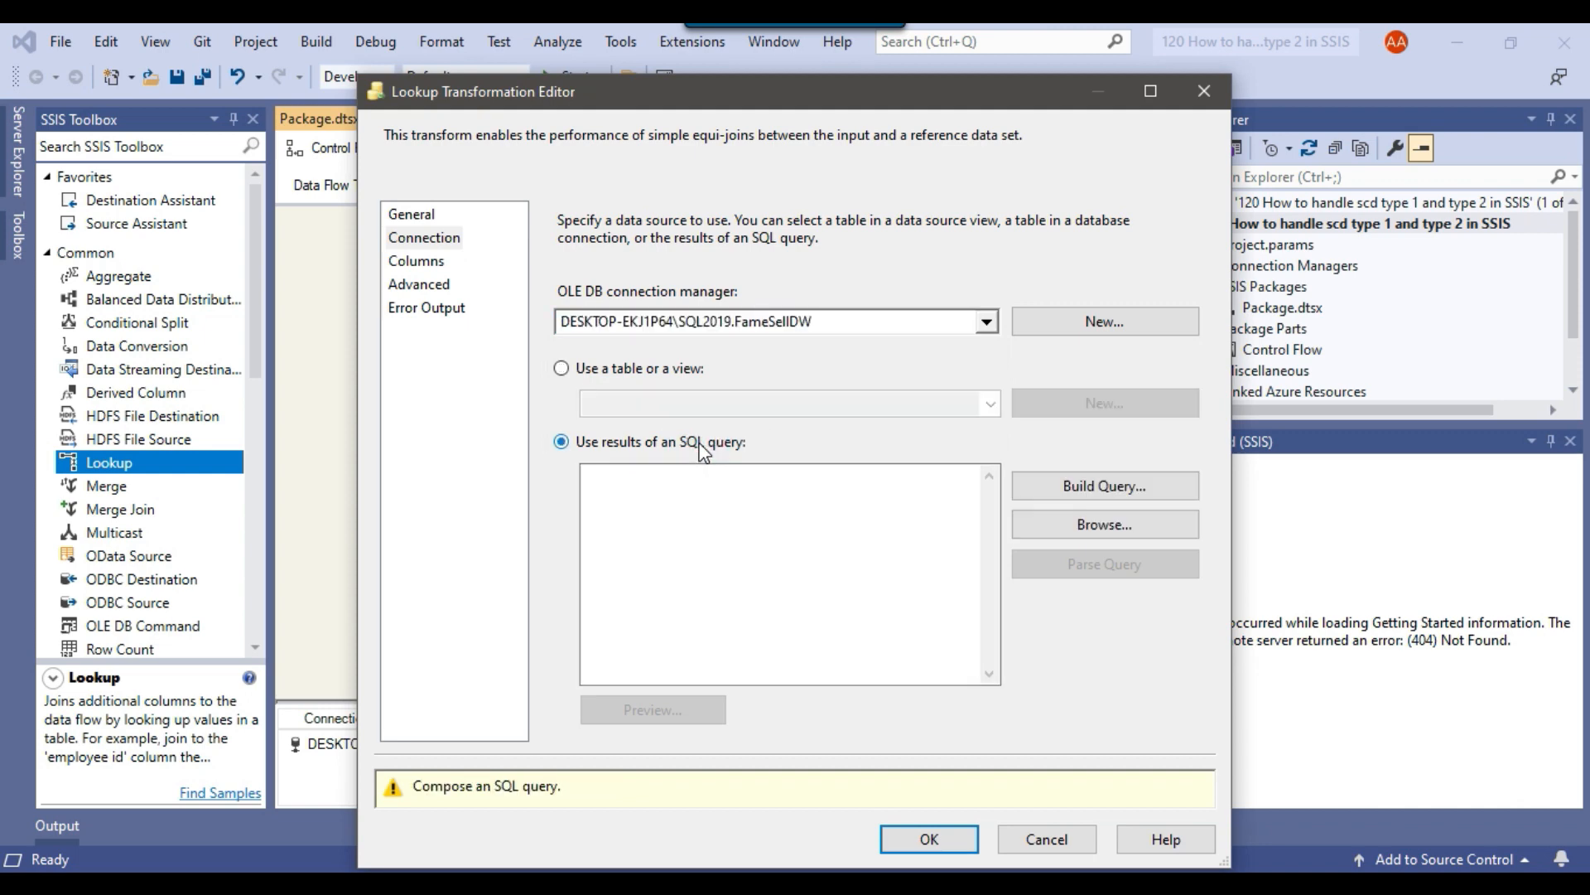
left_click(745, 511)
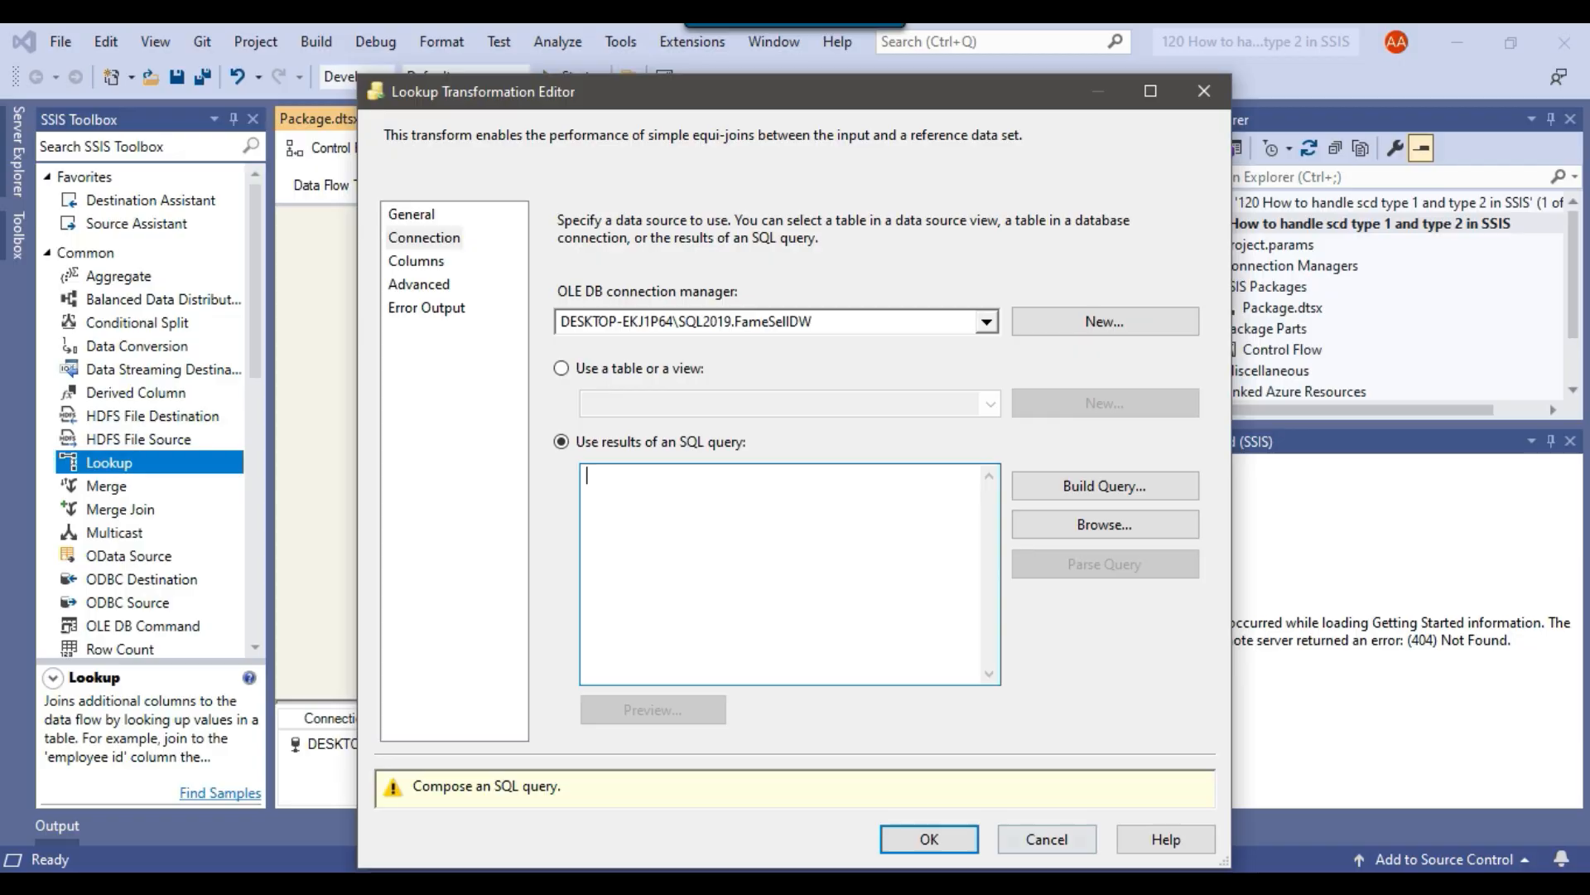
In Management Studio, generate the top 1000 rows query for FameSellDW's Dimension.Customer and remove its TOP (1000) limit.
left_click(1013, 879)
scroll(150, 428, "down", 3)
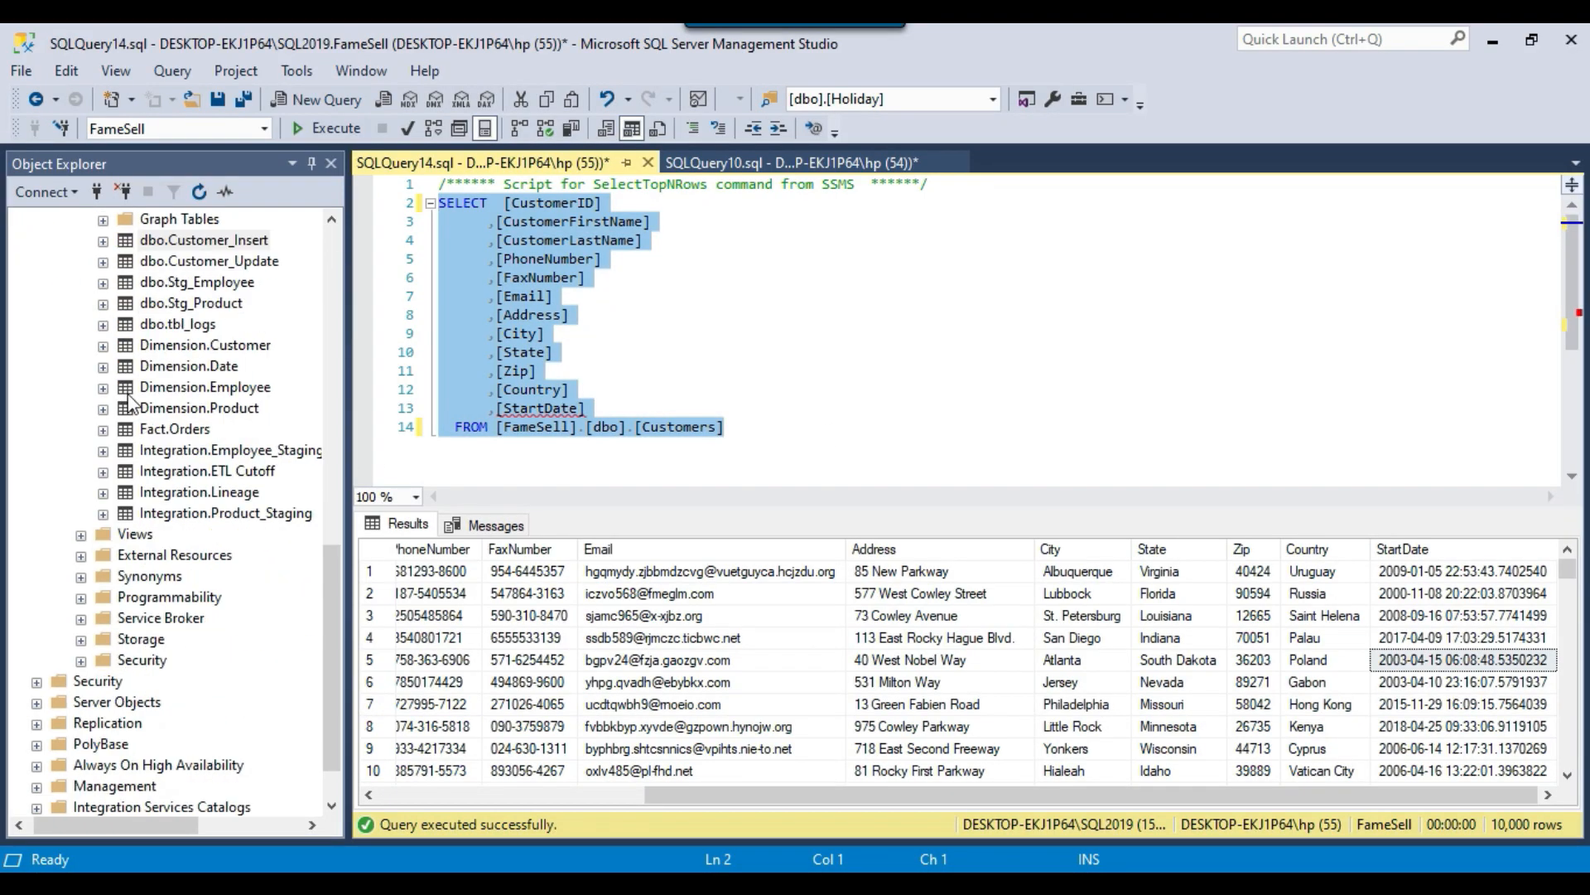
scroll(145, 405, "up", 2)
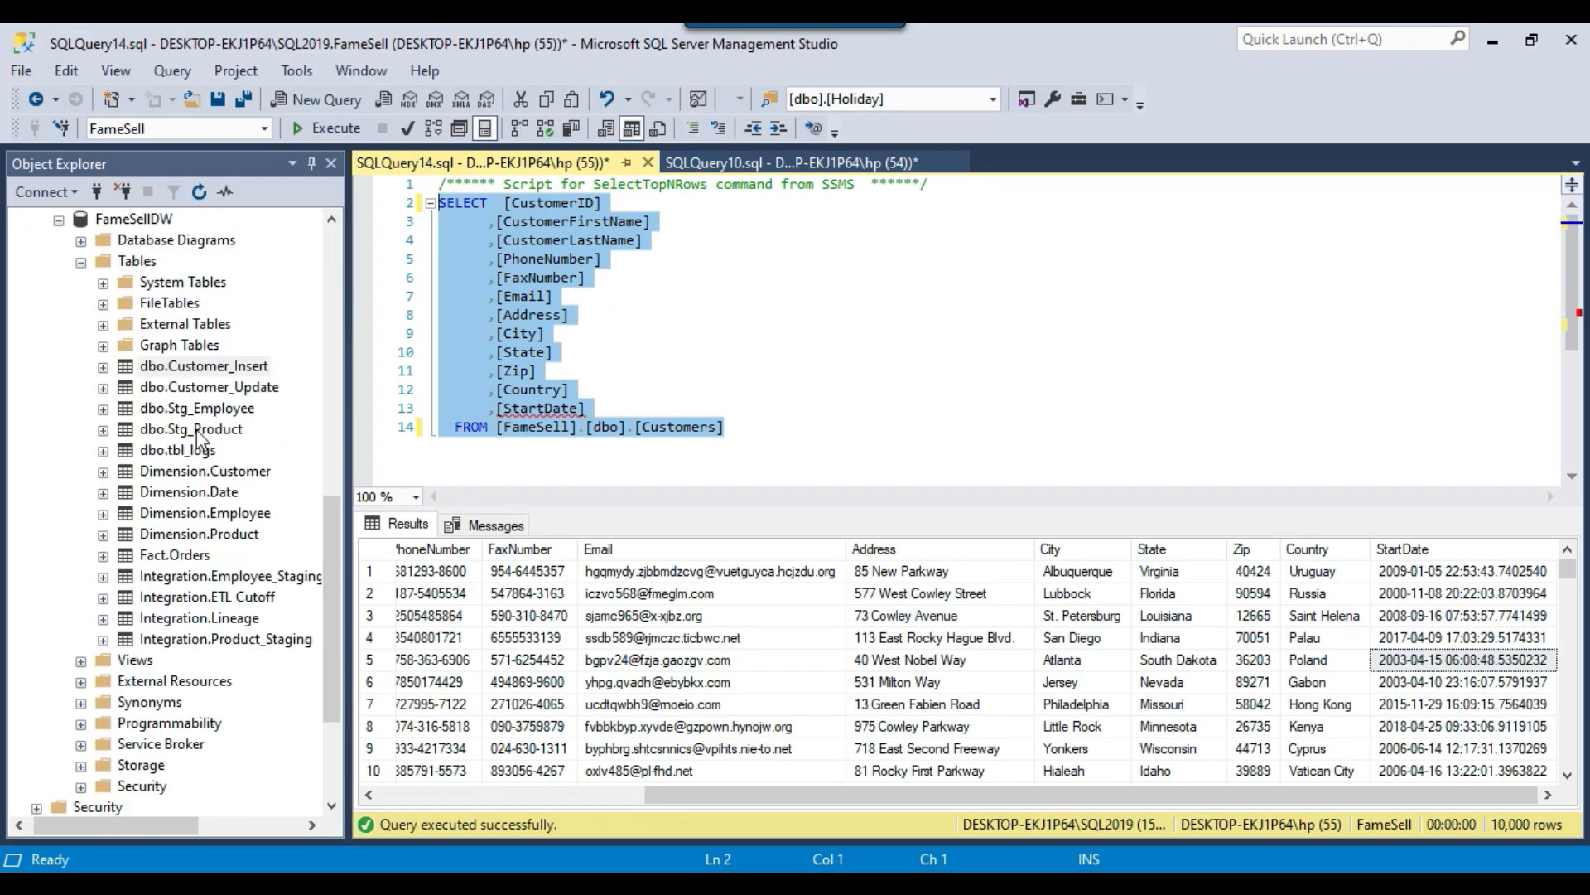
left_click(199, 470)
right_click(234, 469)
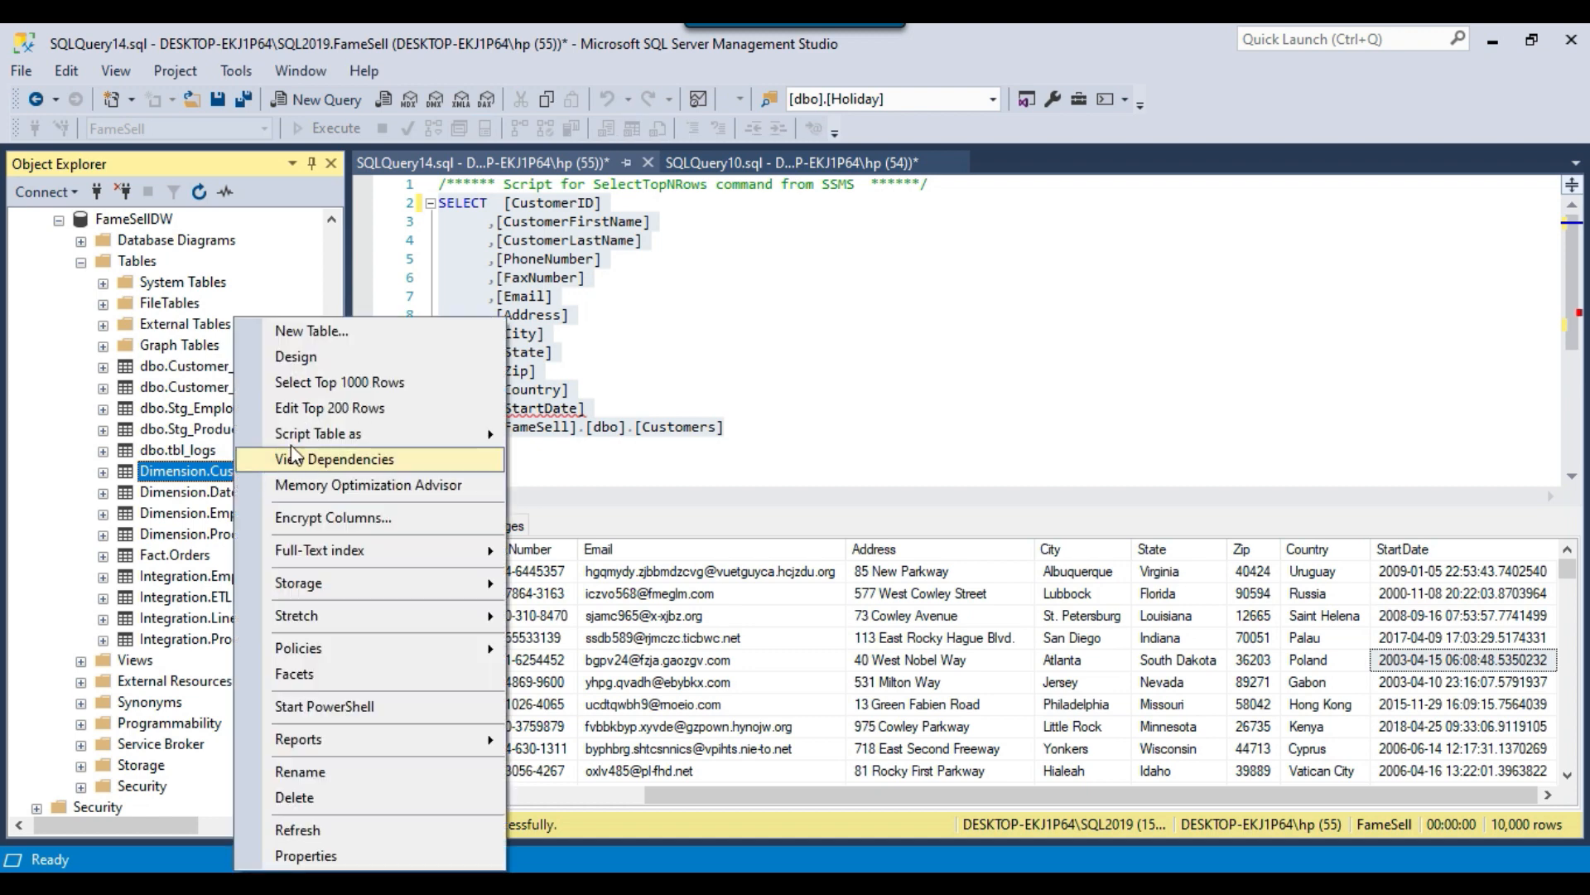
left_click(323, 383)
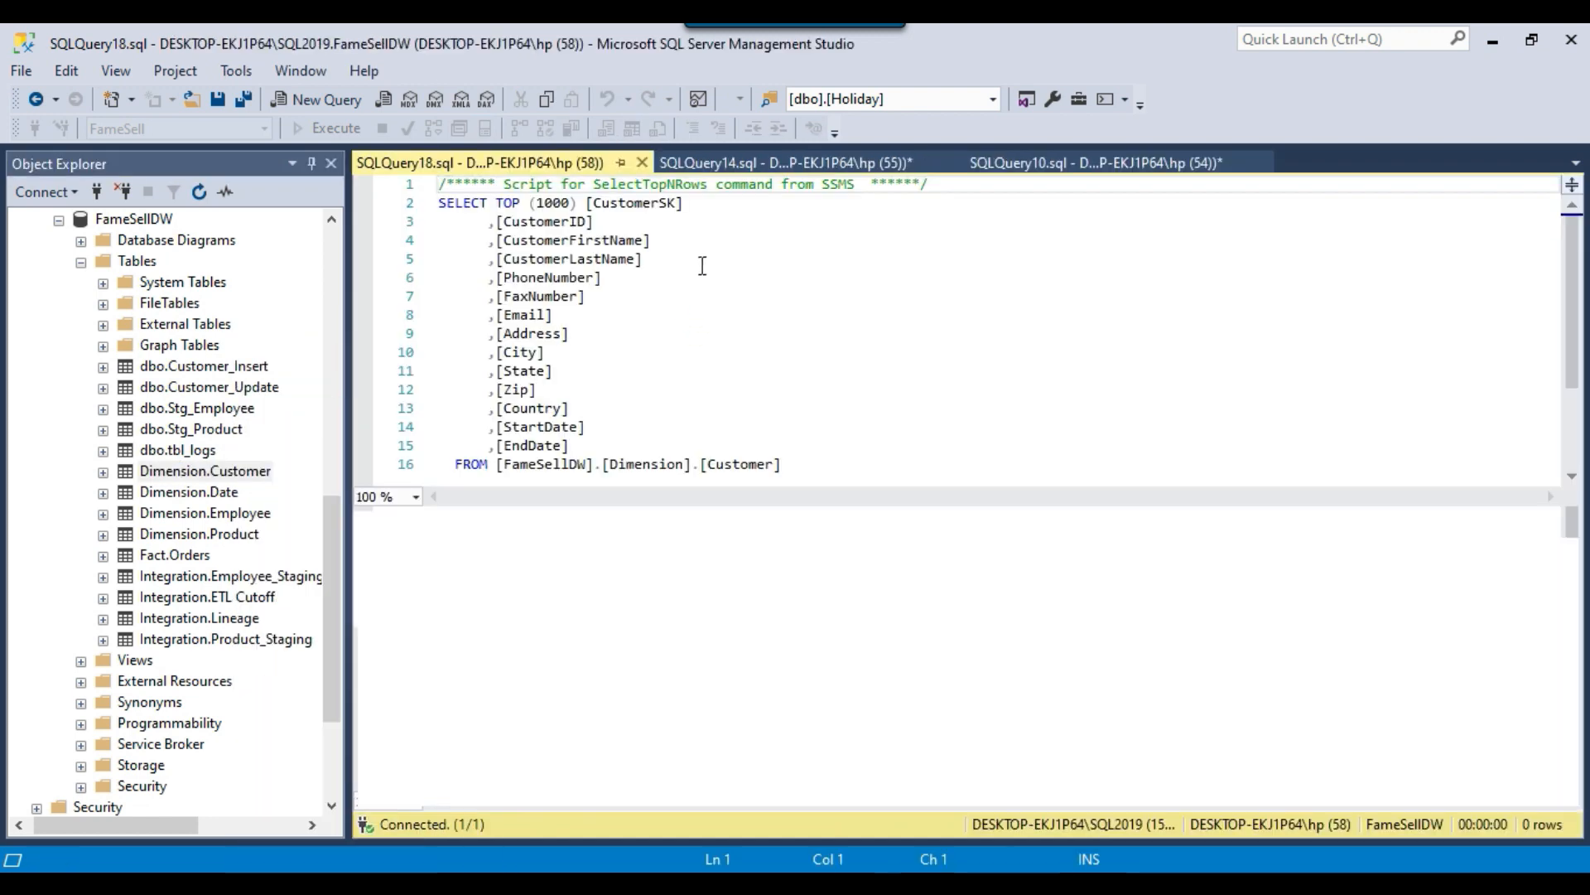
left_click_drag(495, 202, 586, 202)
key("Delete")
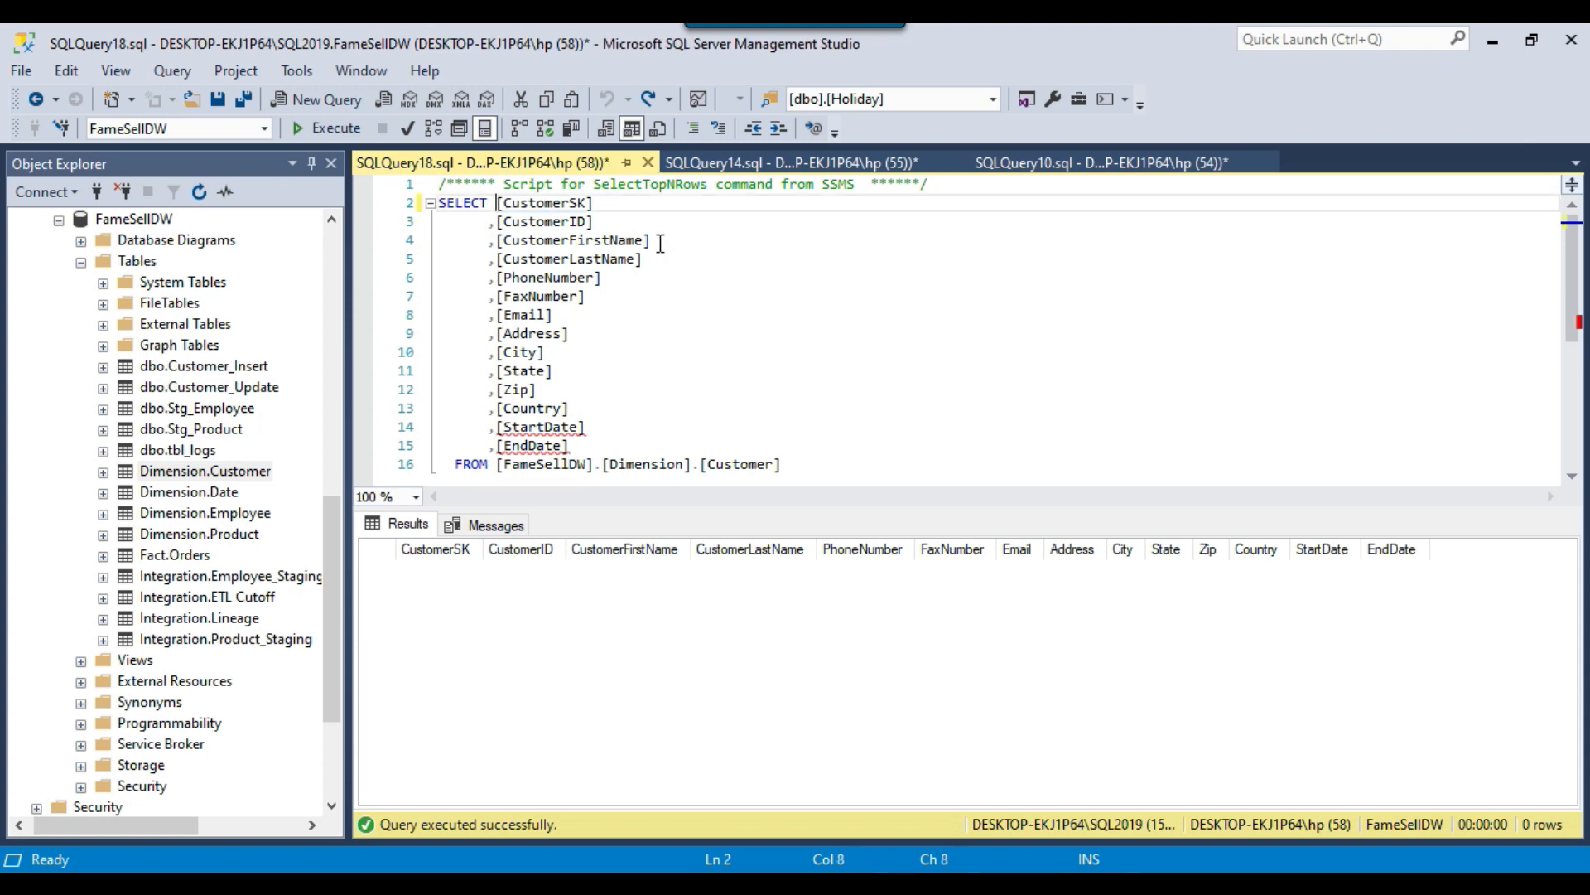
Remove the CustomerSK and EndDate columns from the SELECT list of the Dimension.Customer query.
left_click(491, 223, "shift")
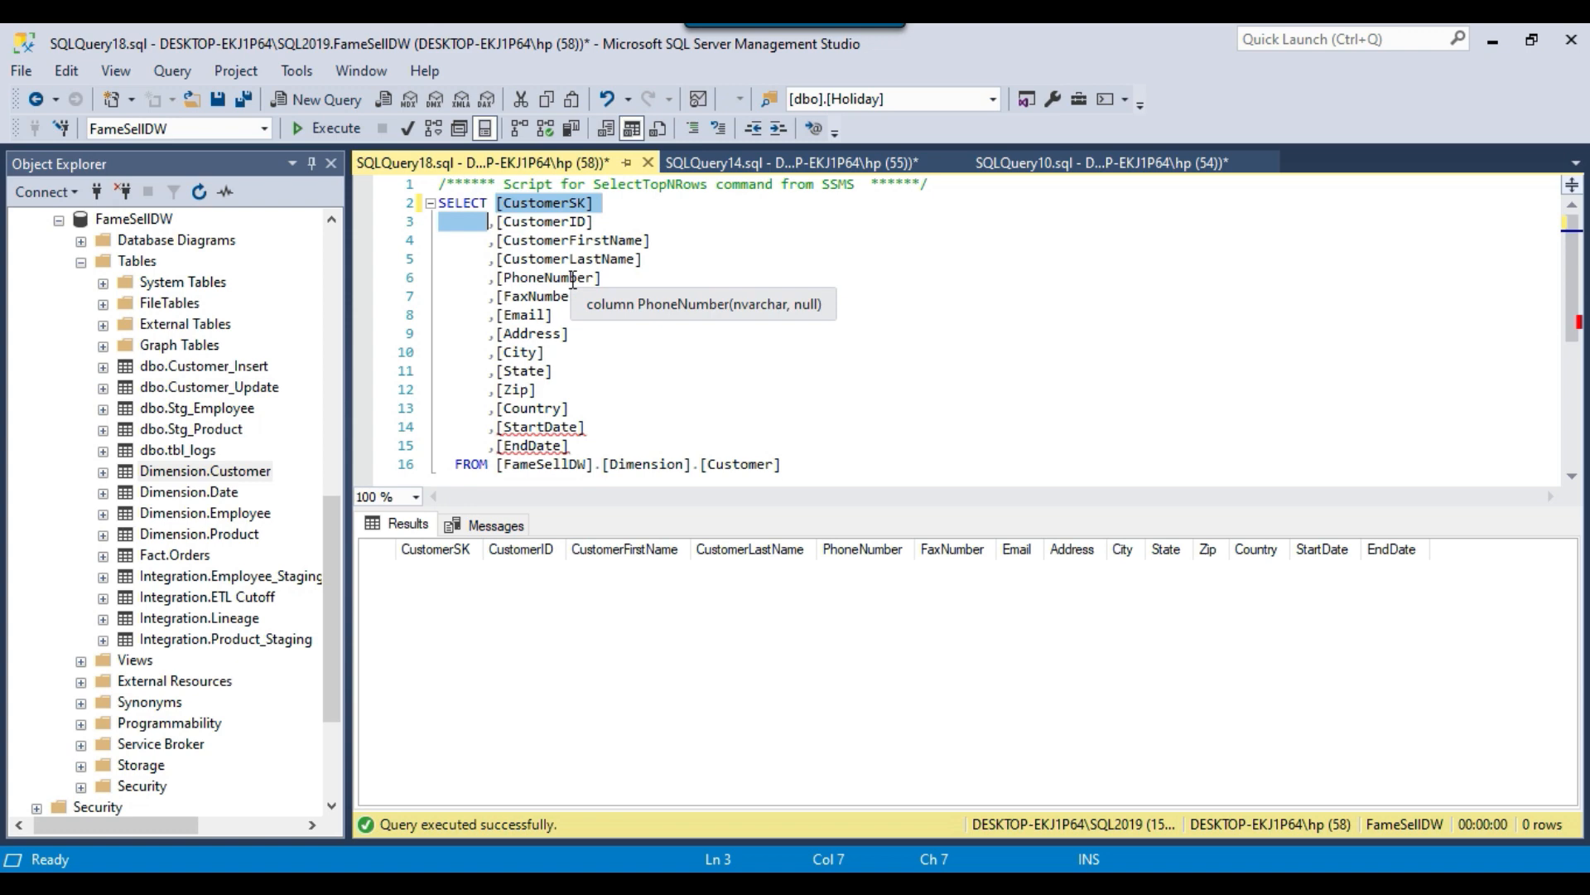
key("Delete")
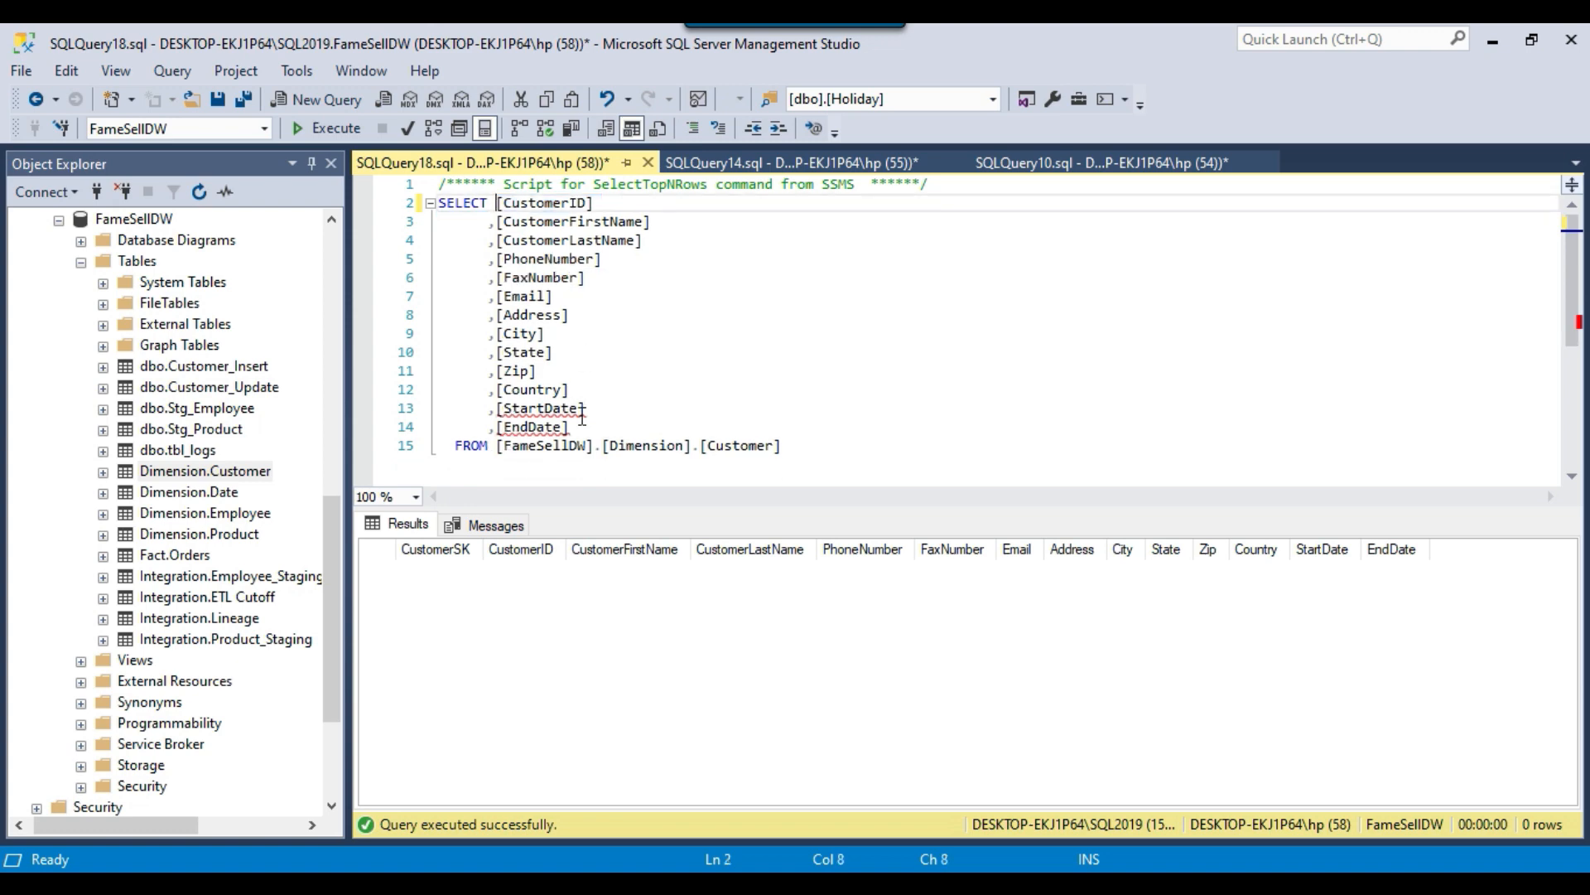
left_click_drag(485, 431, 610, 429)
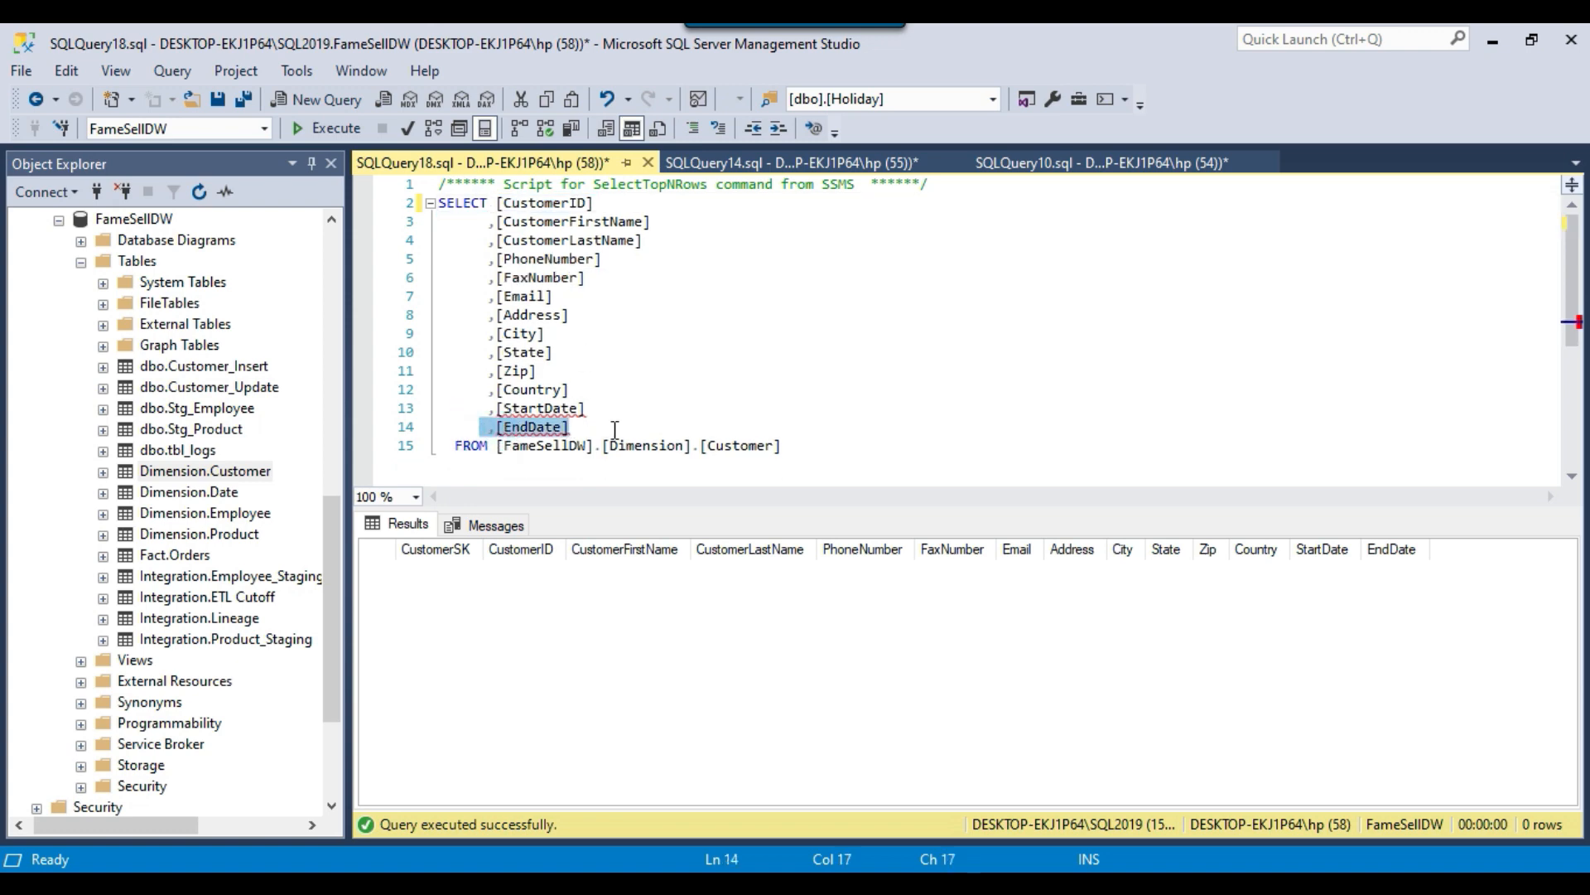
key("Delete")
key("Delete")
Add the filter WHERE ENDDATE IS NULL to the Dimension.Customer query and execute it.
left_click(835, 429)
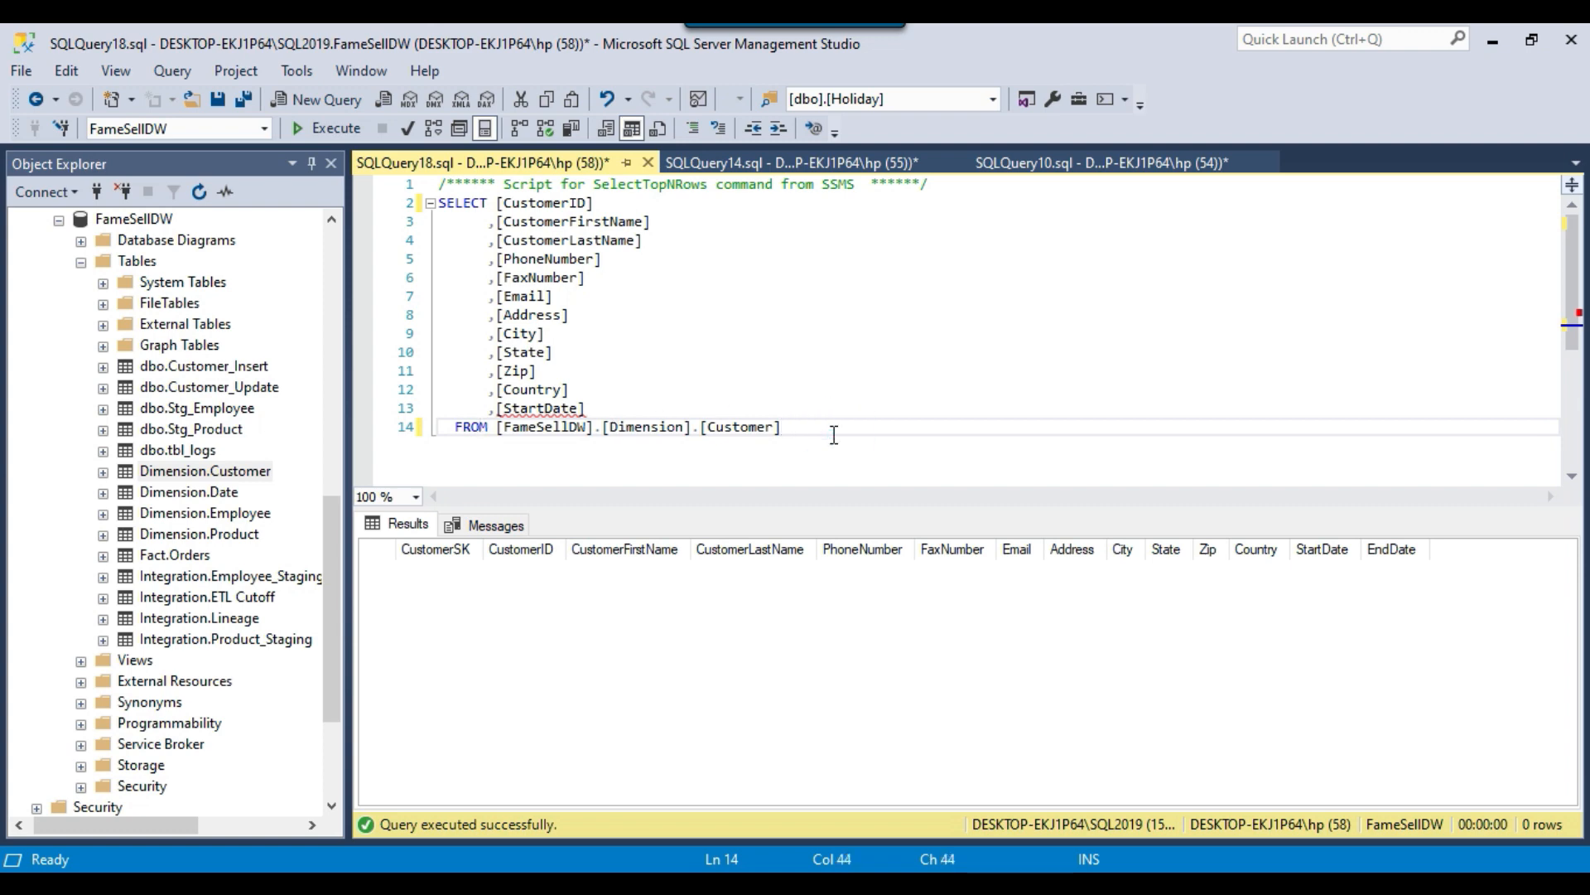
key("Caps_Lock")
type("WHERE")
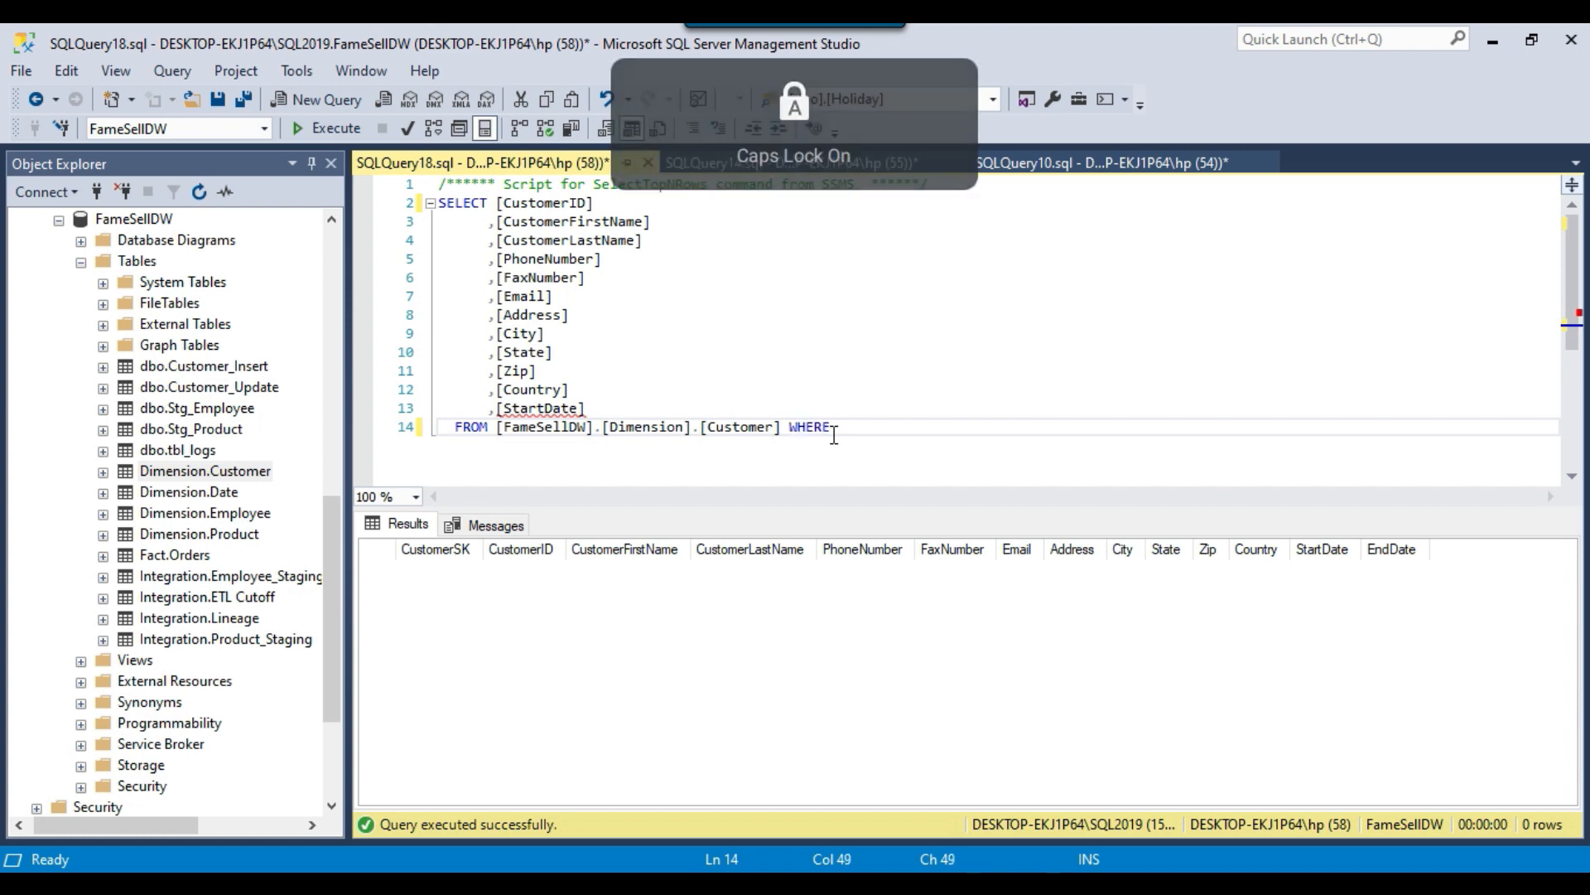
type(" ENDDATE ")
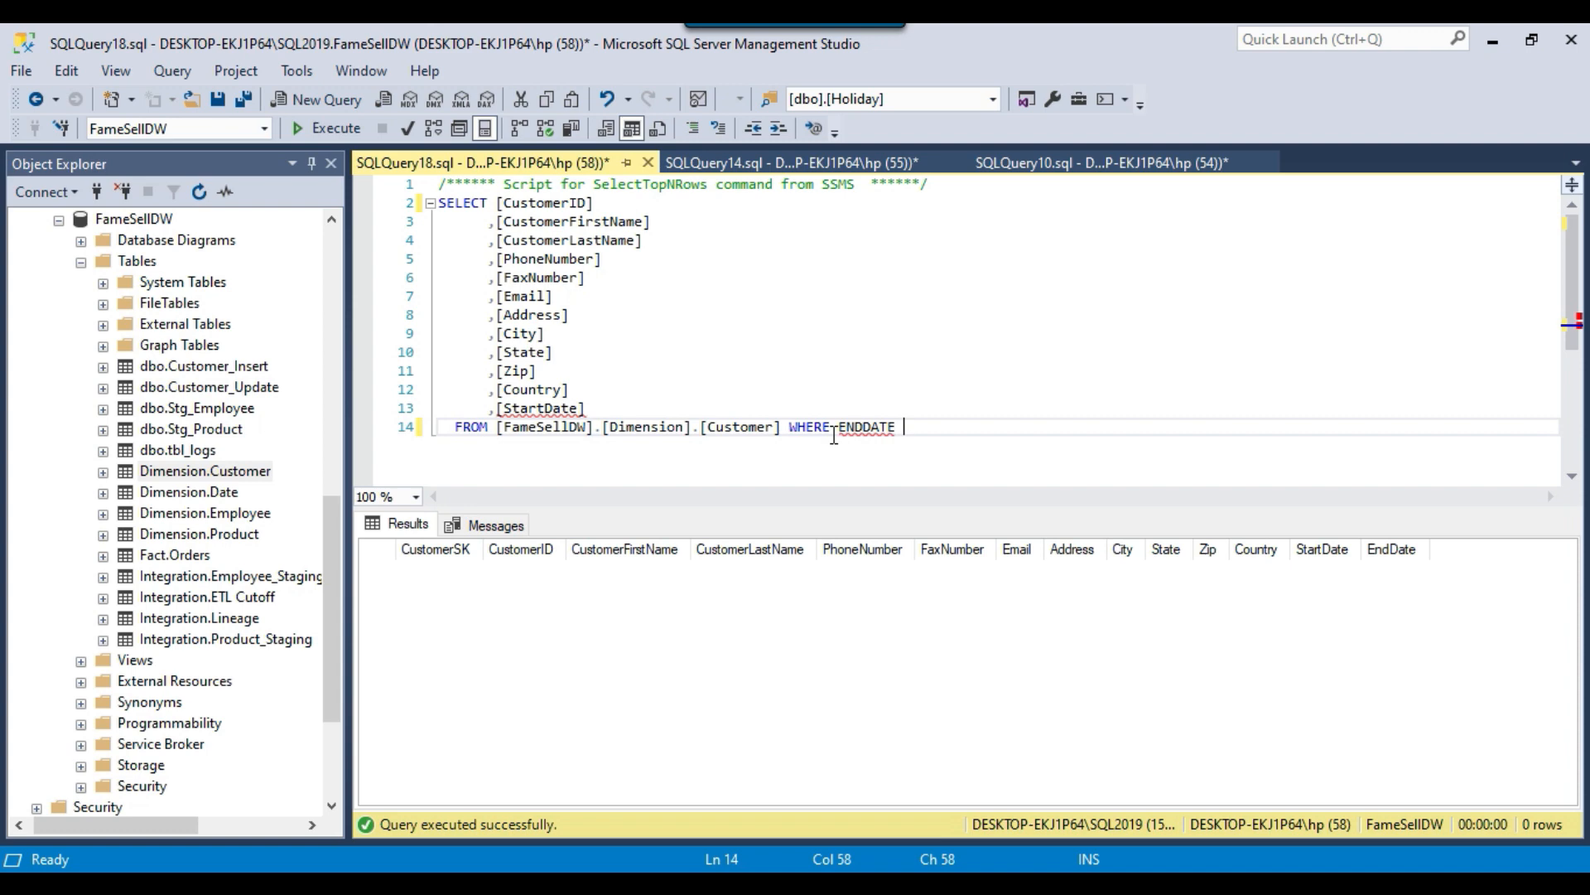
type("IS NULL")
key("F5")
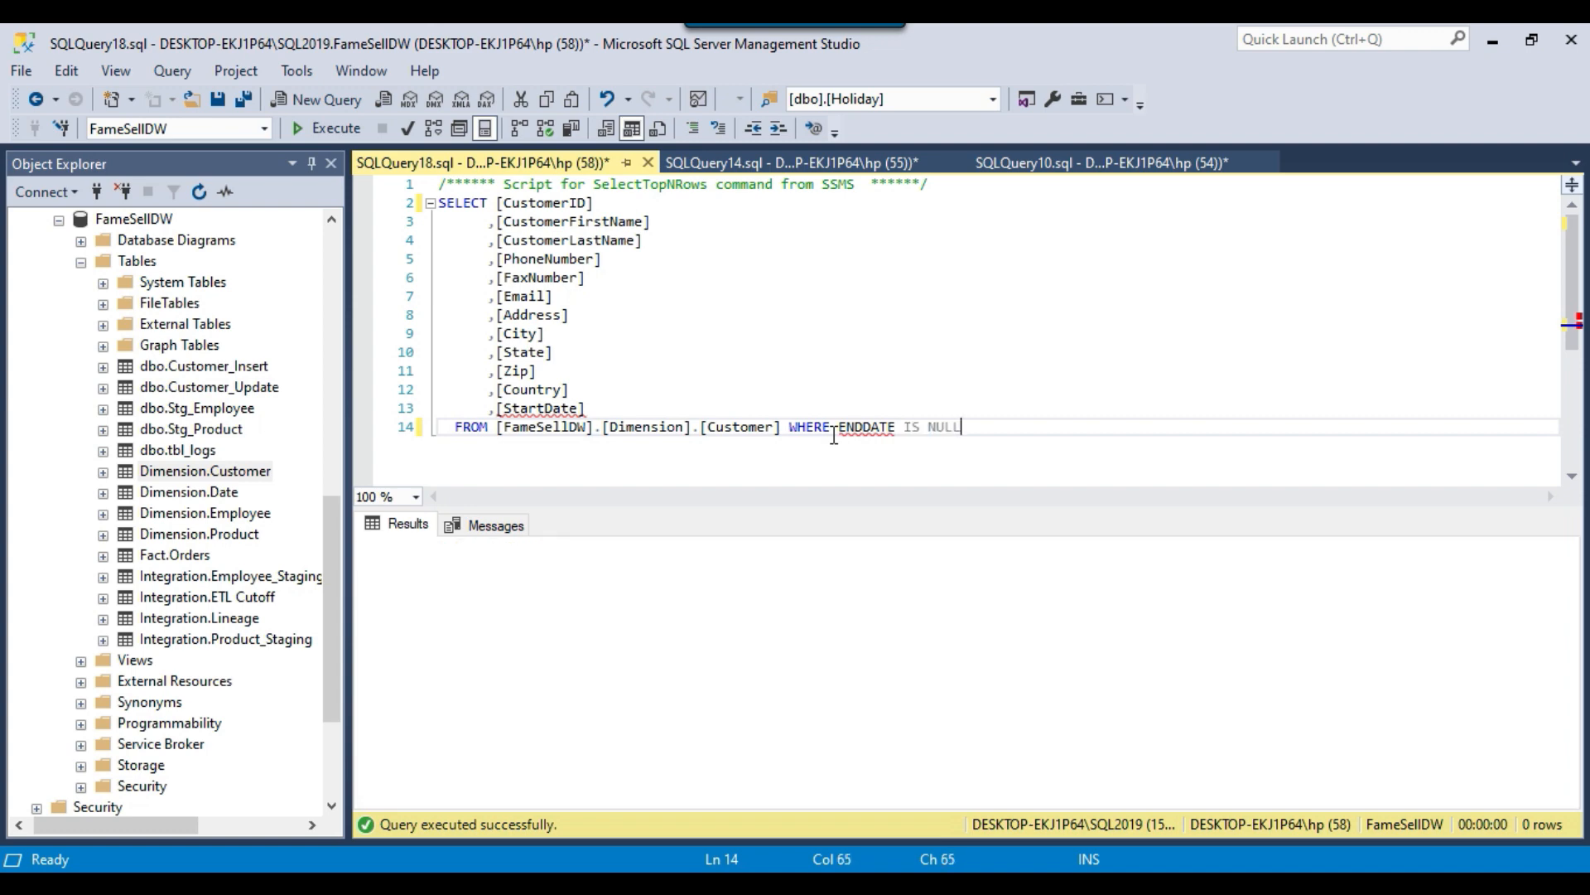
Copy the whole SELECT statement into the SQL query of the Lookup Transformation Editor in Visual Studio.
left_click_drag(984, 428, 412, 213)
key("ctrl+c")
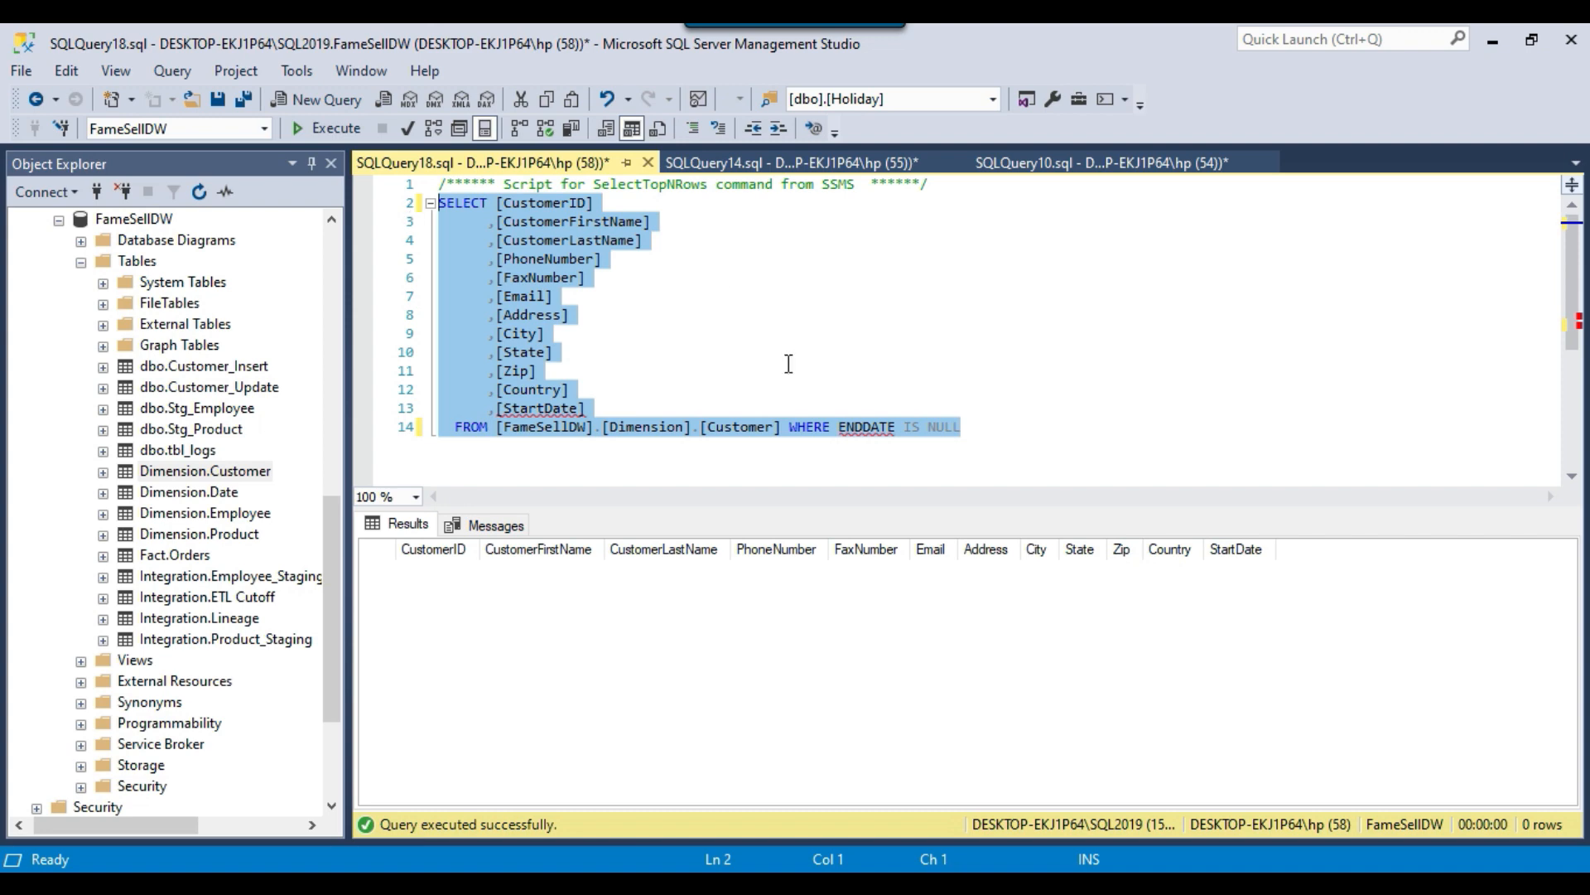
key("alt+Tab")
key("ctrl+v")
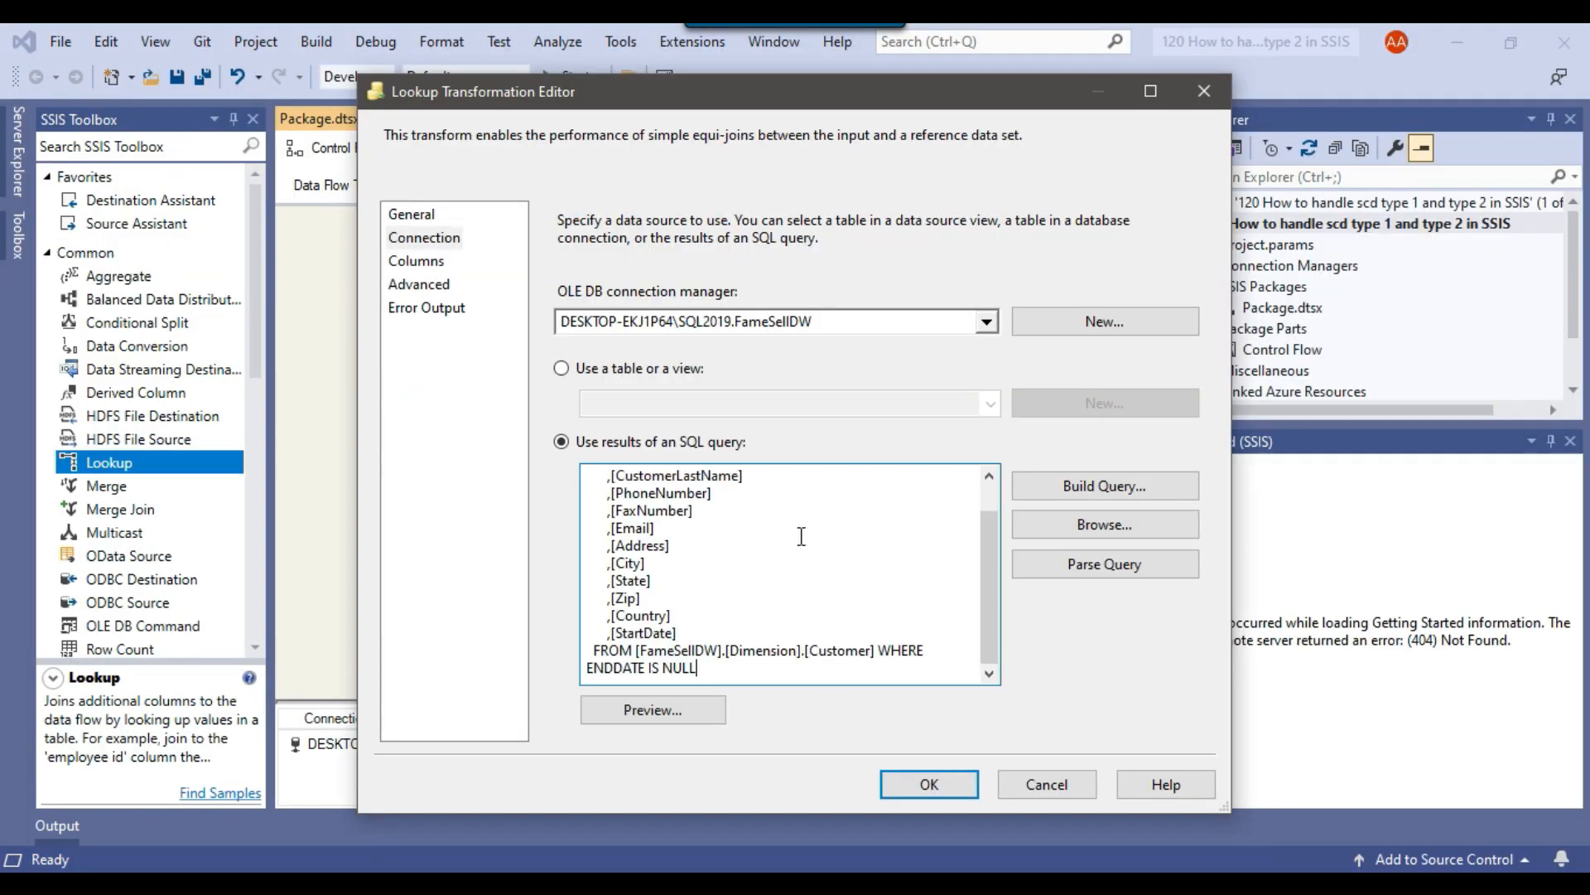
Map the input CustomerID to the lookup CustomerID and add all available lookup columns as new columns.
left_click(416, 262)
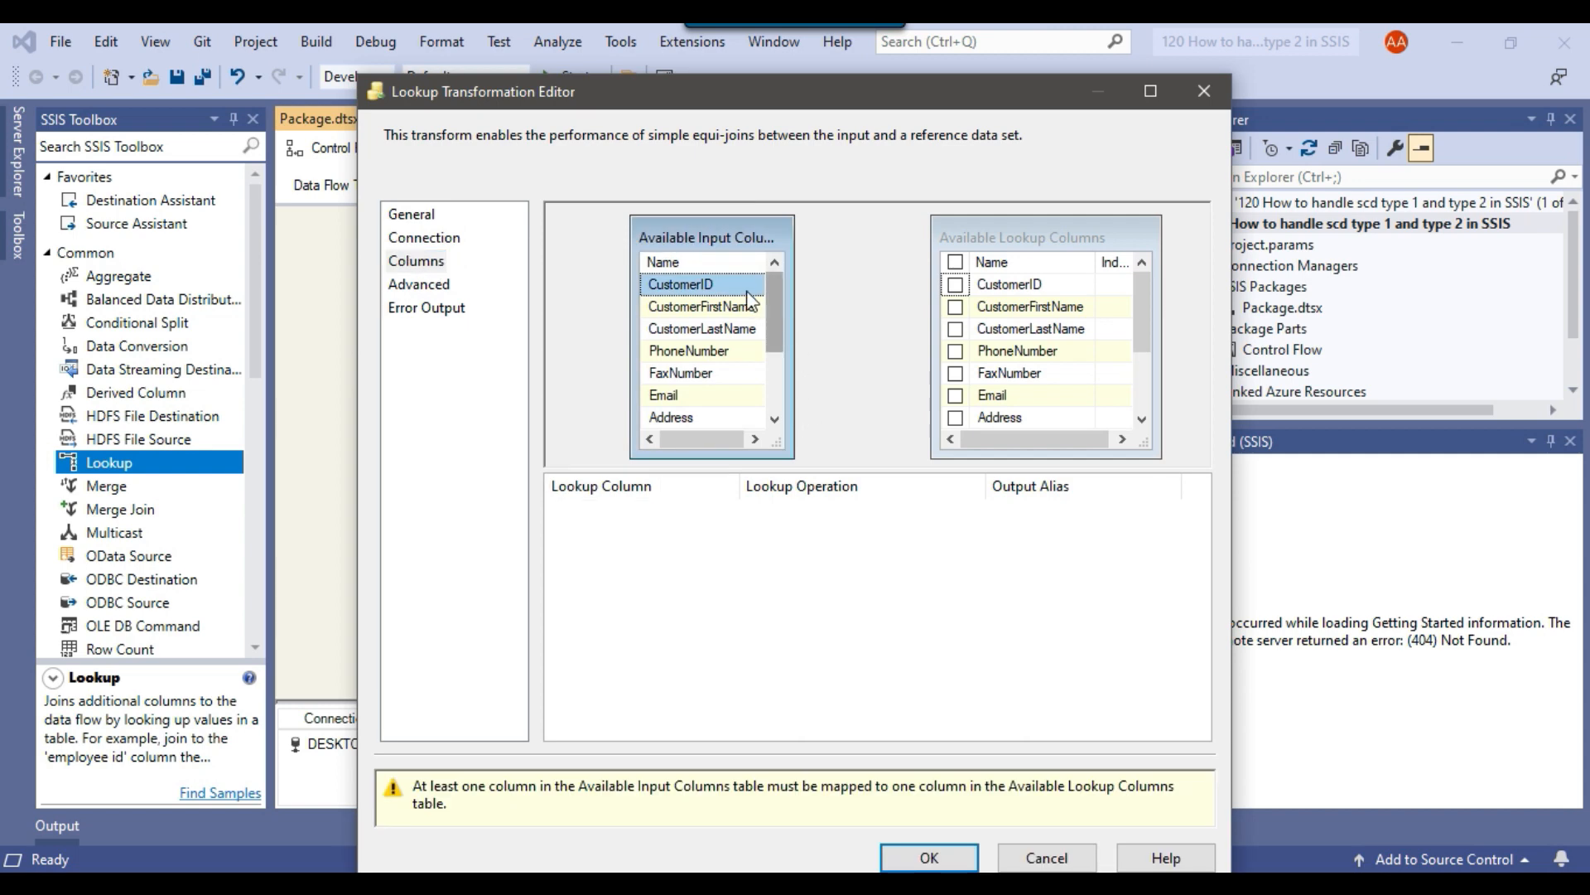
left_click_drag(733, 282, 811, 283)
left_click_drag(905, 283, 1048, 287)
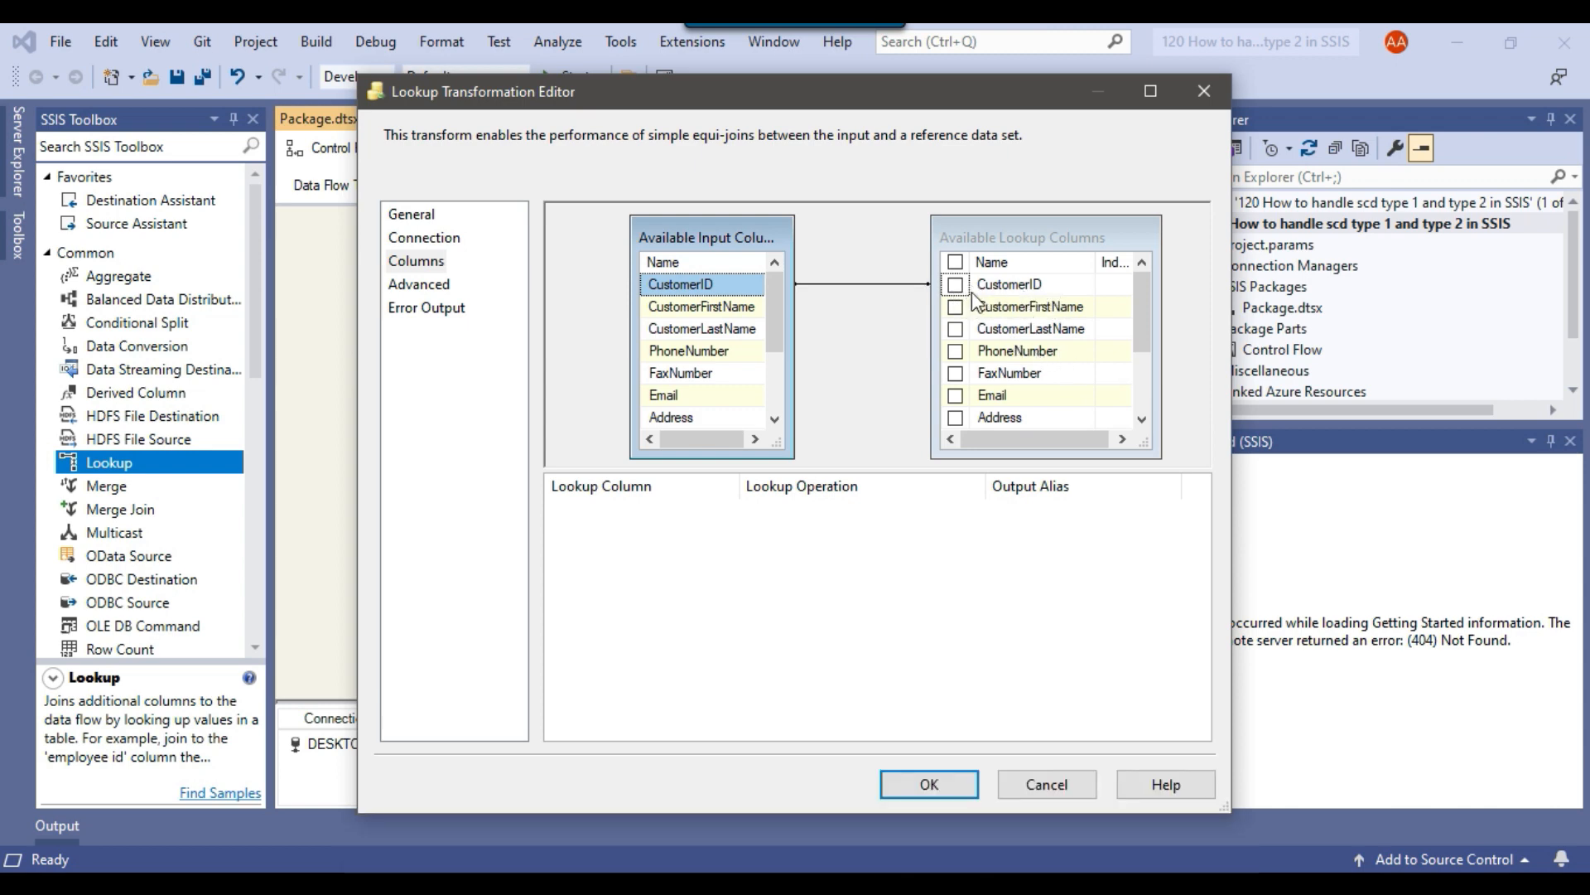
left_click(955, 262)
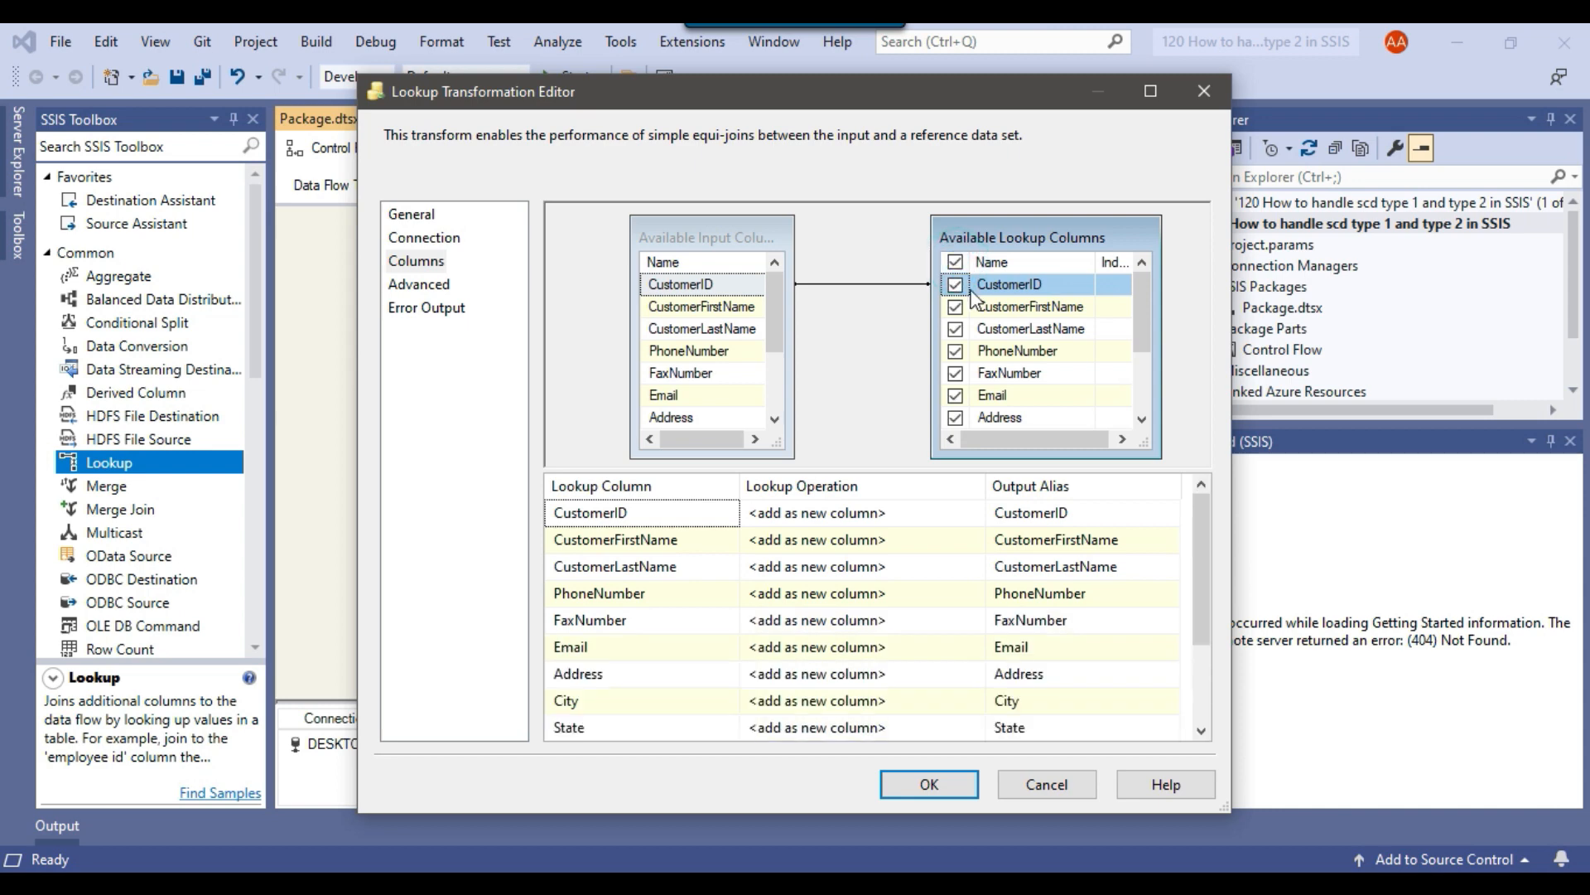
scroll(1065, 323, "down", 2)
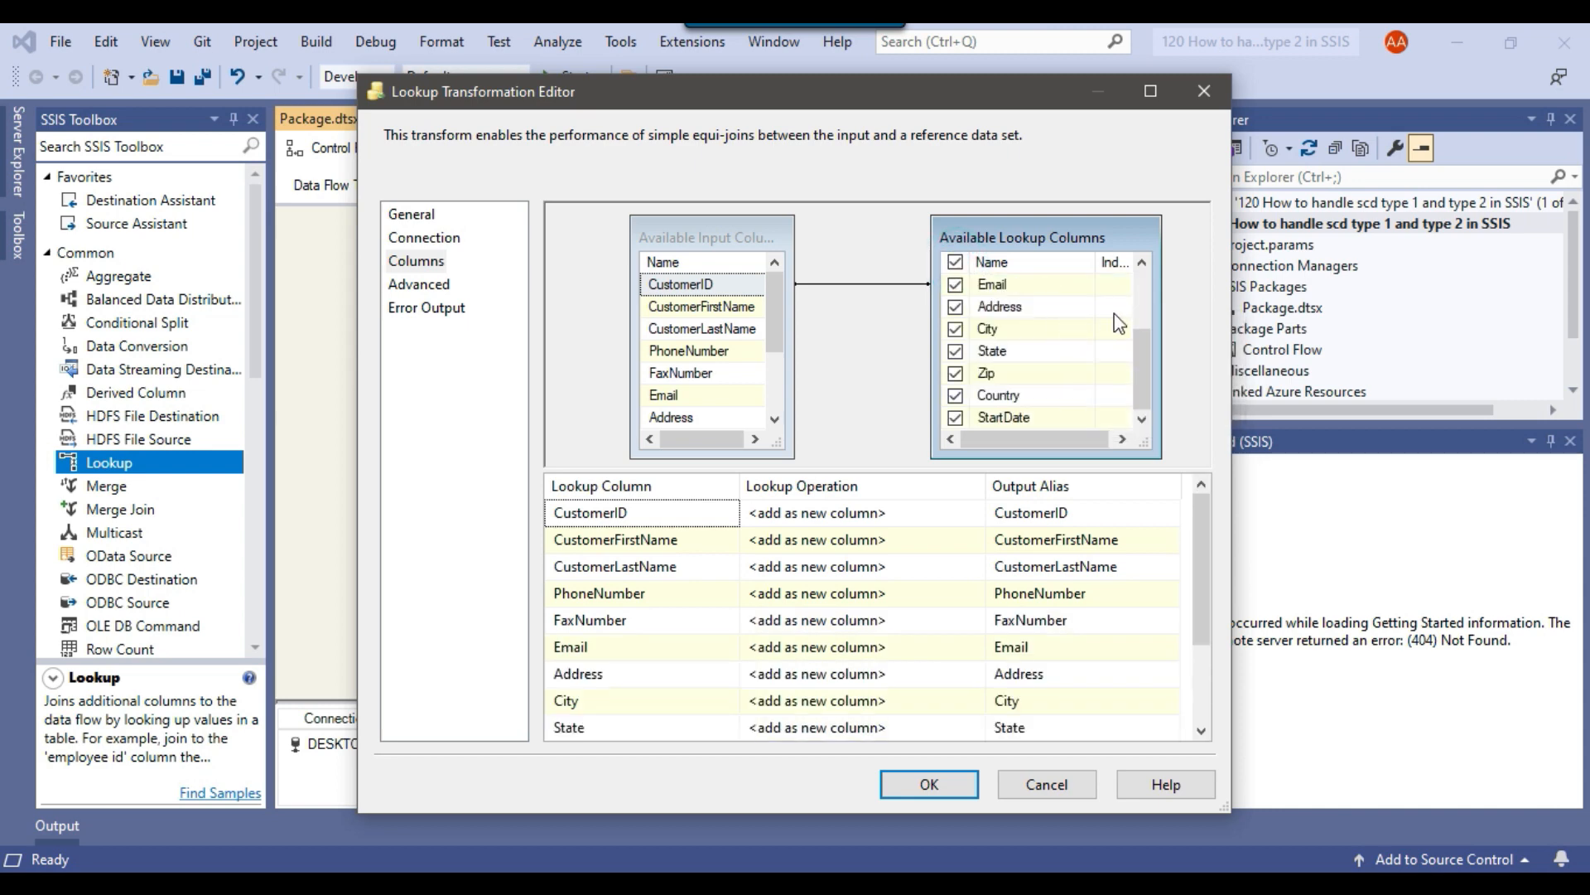
scroll(1113, 344, "up", 2)
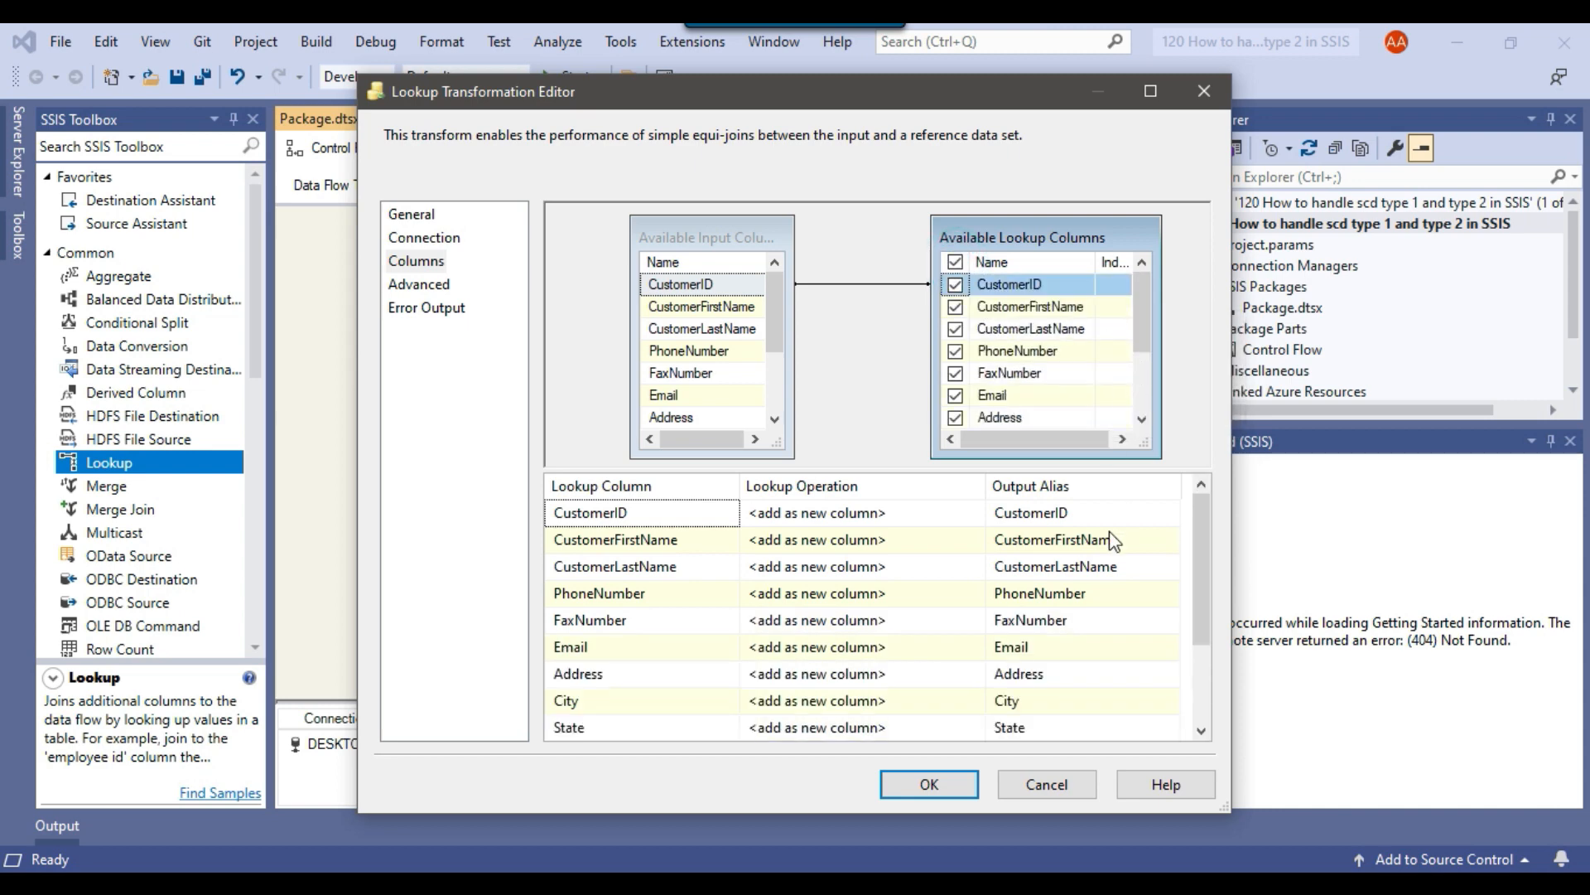
Set the output alias of the CustomerID lookup column to Dest_CustomerID.
left_click(1100, 512)
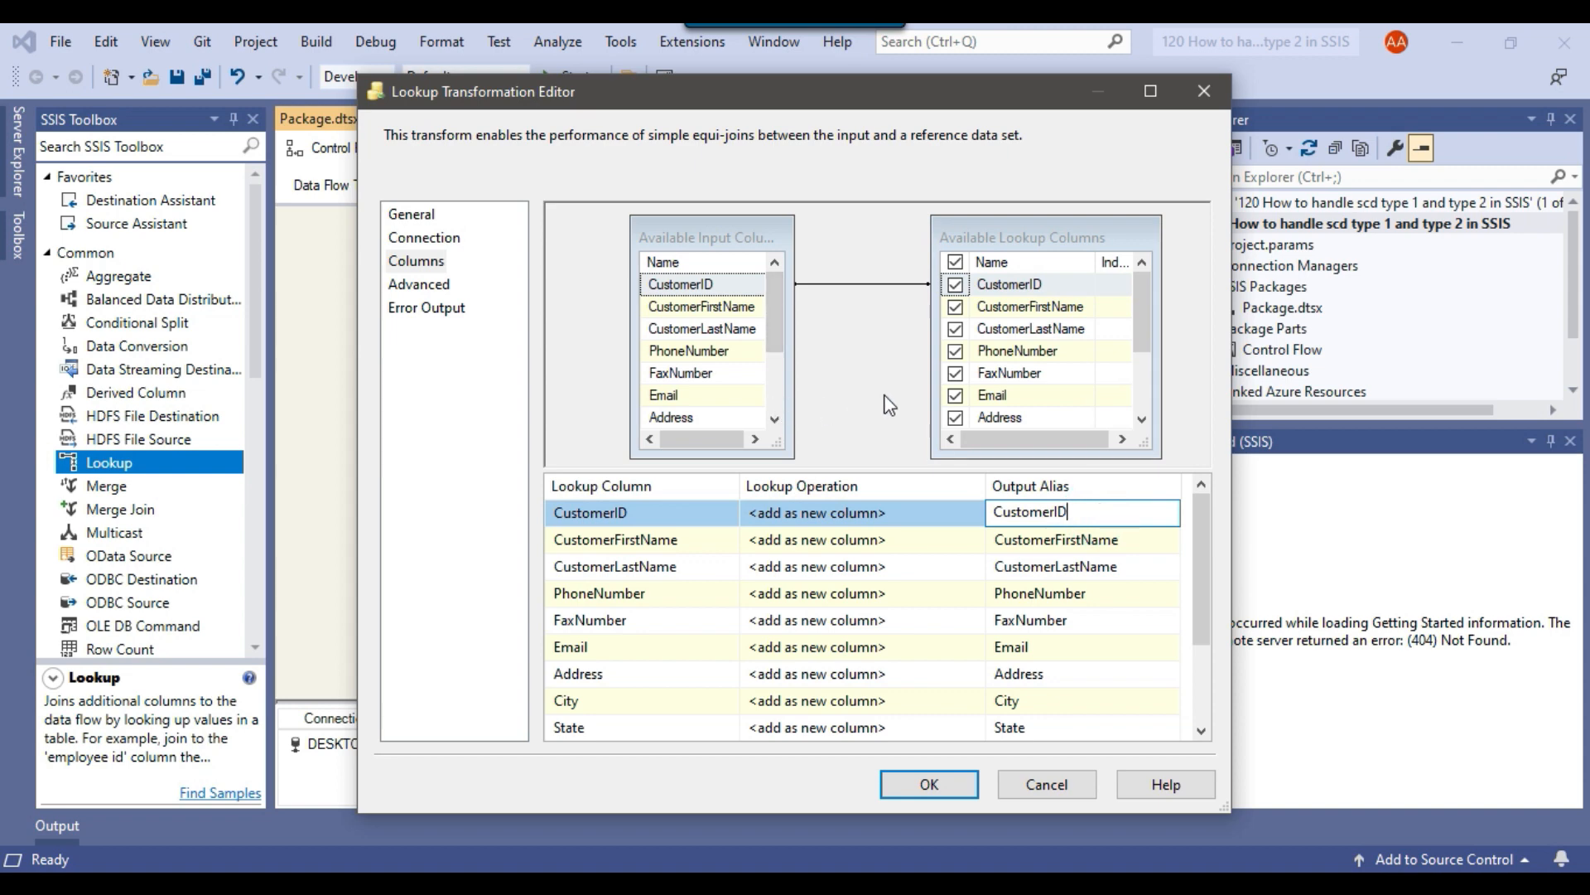
mouse_move(719, 313)
scroll(1100, 556, "down", 2)
scroll(1102, 553, "up", 2)
type("DE")
key("Caps_Lock")
type("s")
key("BackSpace")
key("BackSpace")
type("est_")
Copy the Dest_ prefix onto the output aliases of CustomerFirstName, CustomerLastName and PhoneNumber.
key("shift+Home")
key("ctrl+c")
left_click(1097, 539)
key("Home")
key("ctrl+v")
key("Down")
key("Home")
key("ctrl+v")
key("Down")
key("Home")
key("ctrl+v")
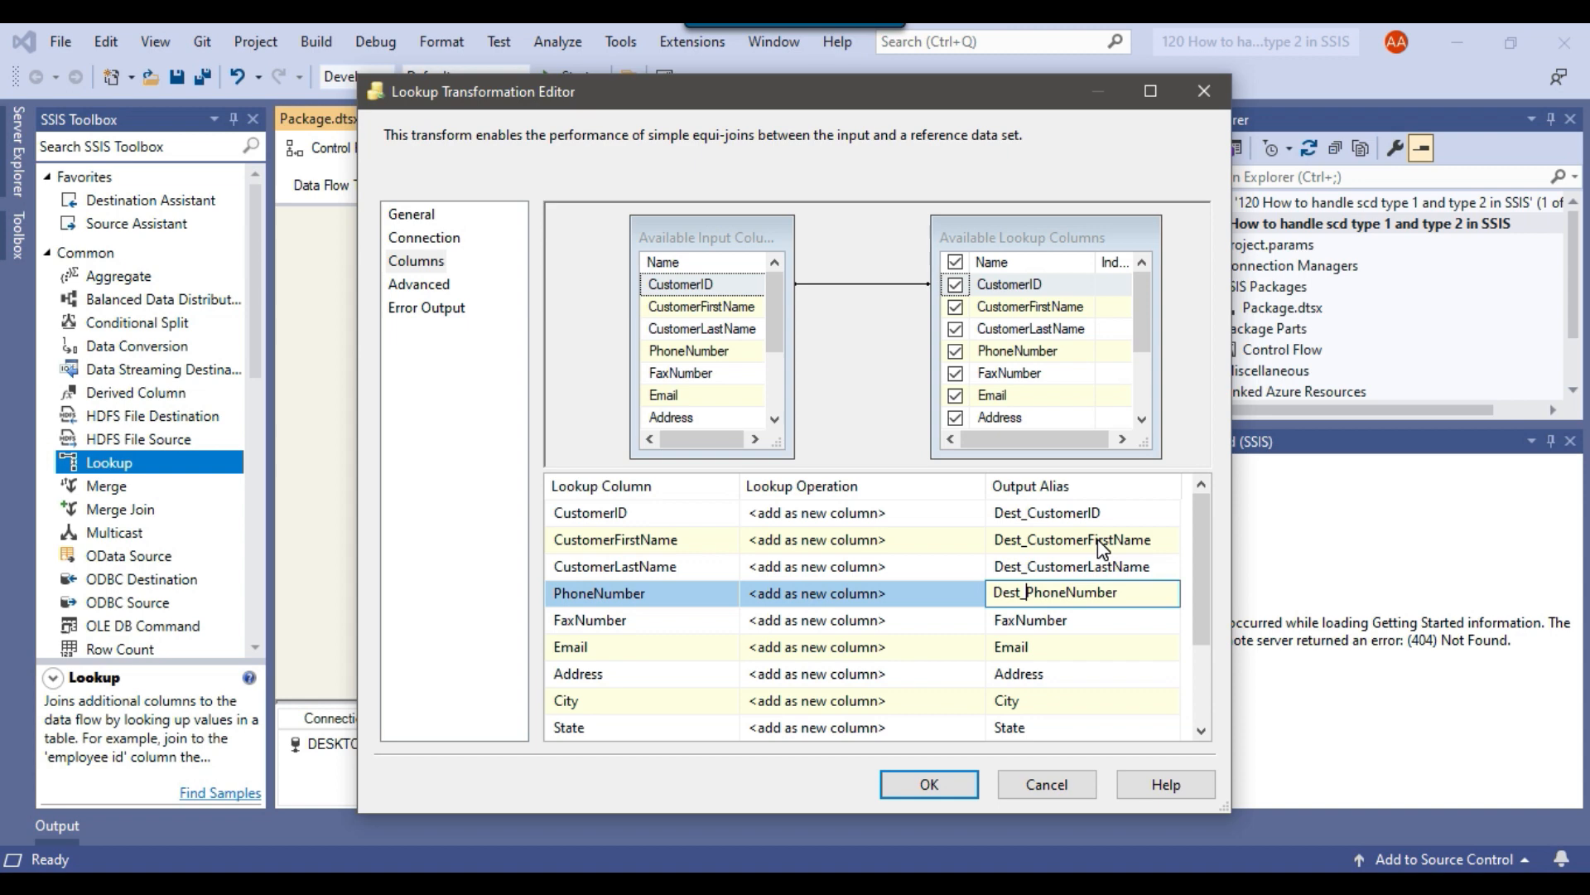
Prefix the output aliases of FaxNumber, Email and Address with Dest_.
key("Down")
key("Home")
key("ctrl+v")
key("Down")
key("Home")
key("ctrl+v")
key("Down")
key("Home")
key("ctrl+v")
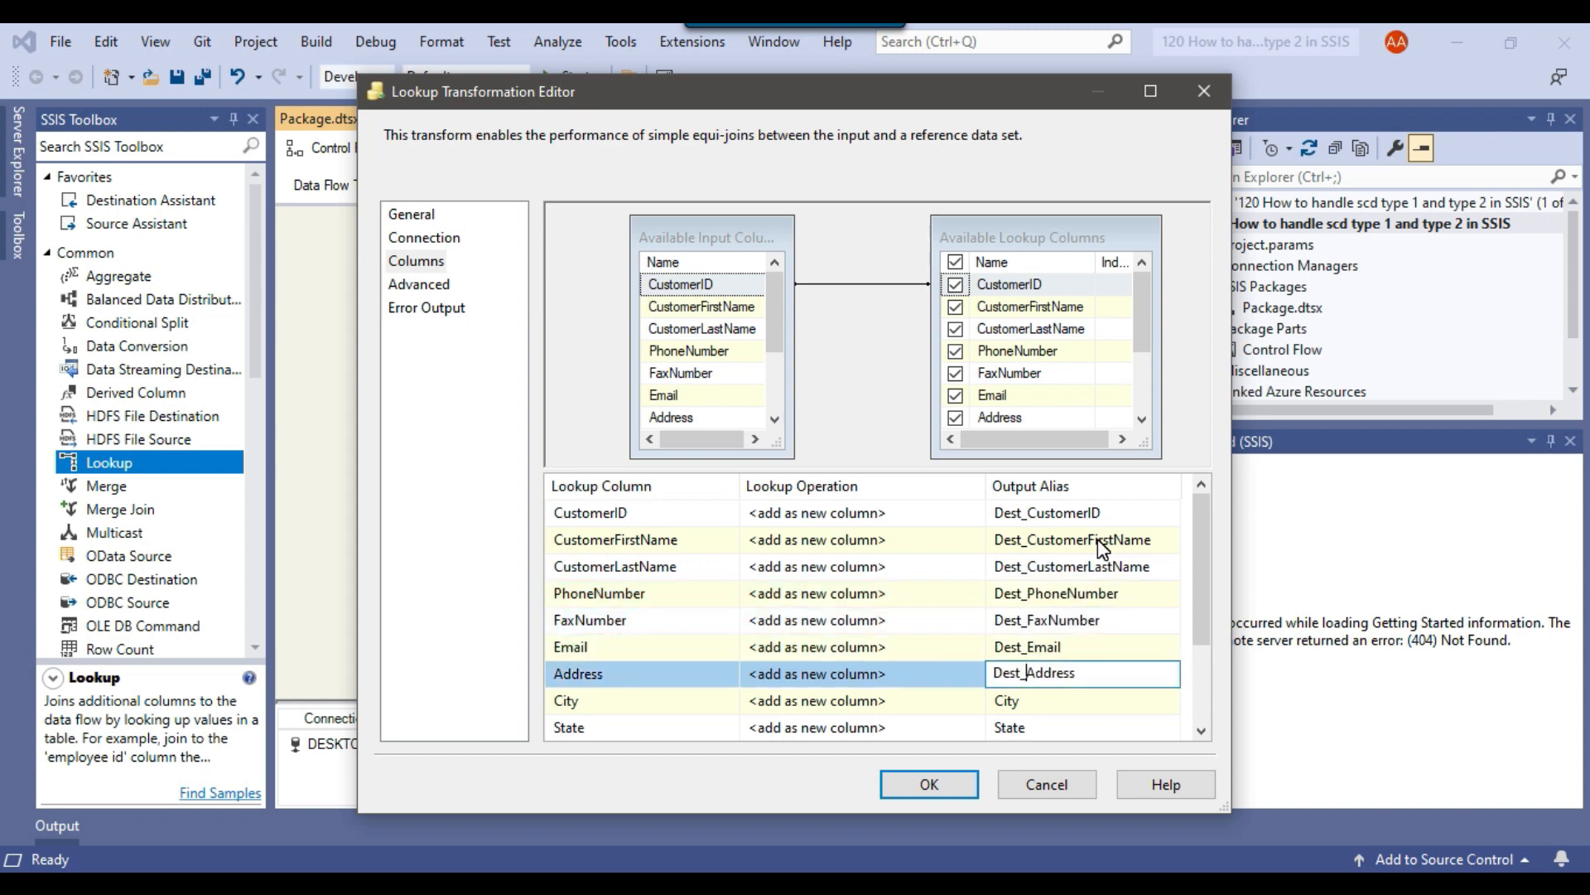
Prefix the output aliases of City, State and Zip with Dest_.
key("Down")
key("Home")
key("ctrl+v")
key("Down")
key("Home")
key("ctrl+v")
key("Down")
key("Home")
key("ctrl+v")
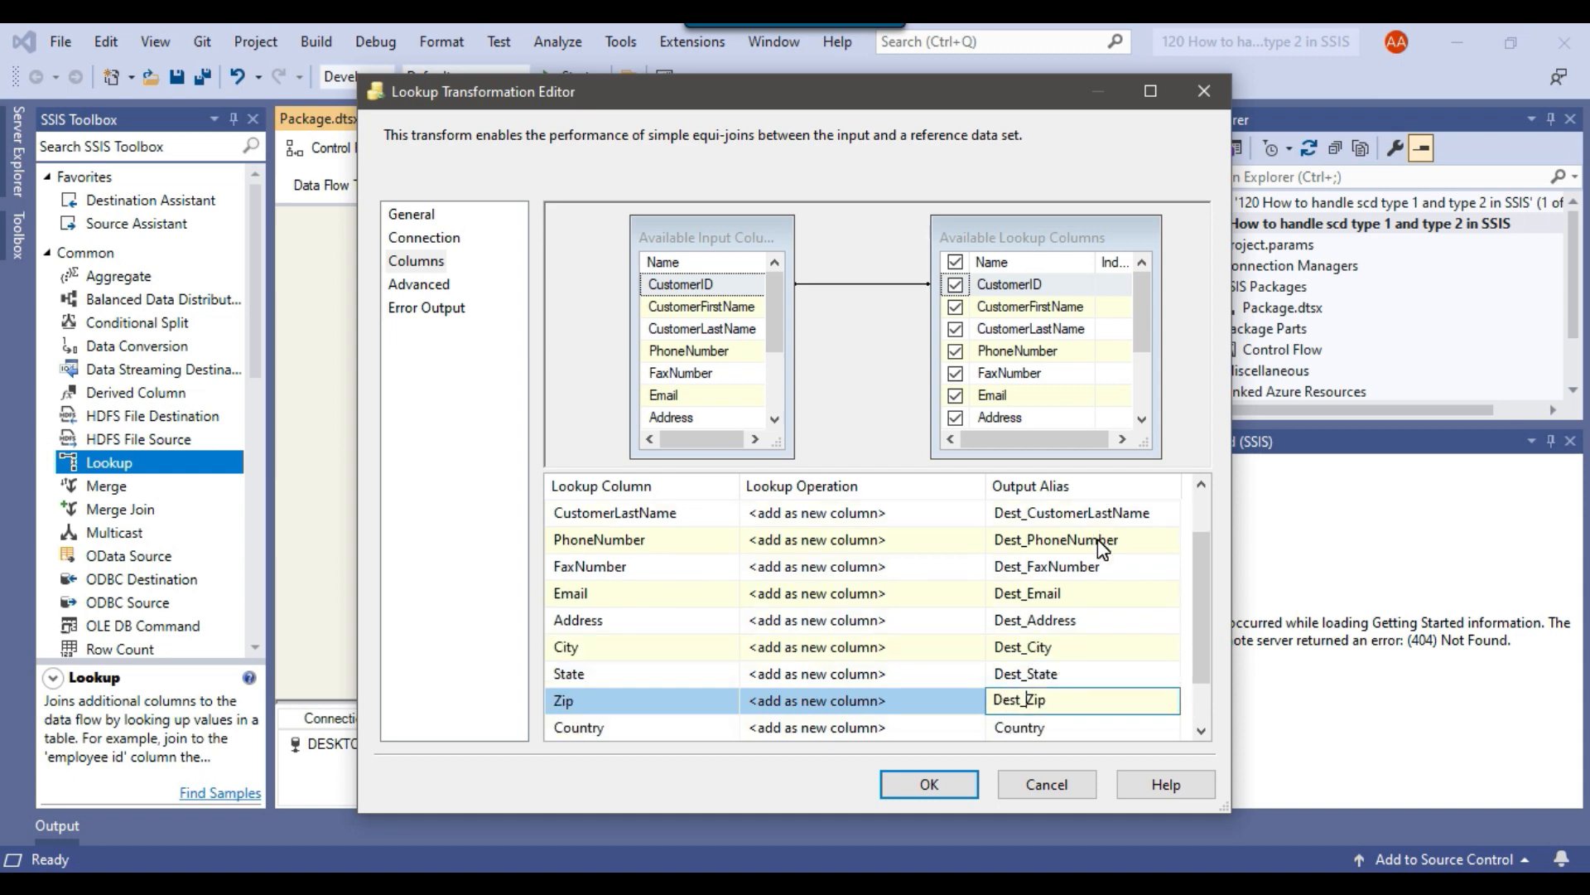
Prefix the output aliases of Country and StartDate with Dest_, check the alias list and accept the Lookup settings.
key("Down")
key("Home")
key("ctrl+v")
key("Down")
key("Home")
key("ctrl+v")
left_click(1076, 723)
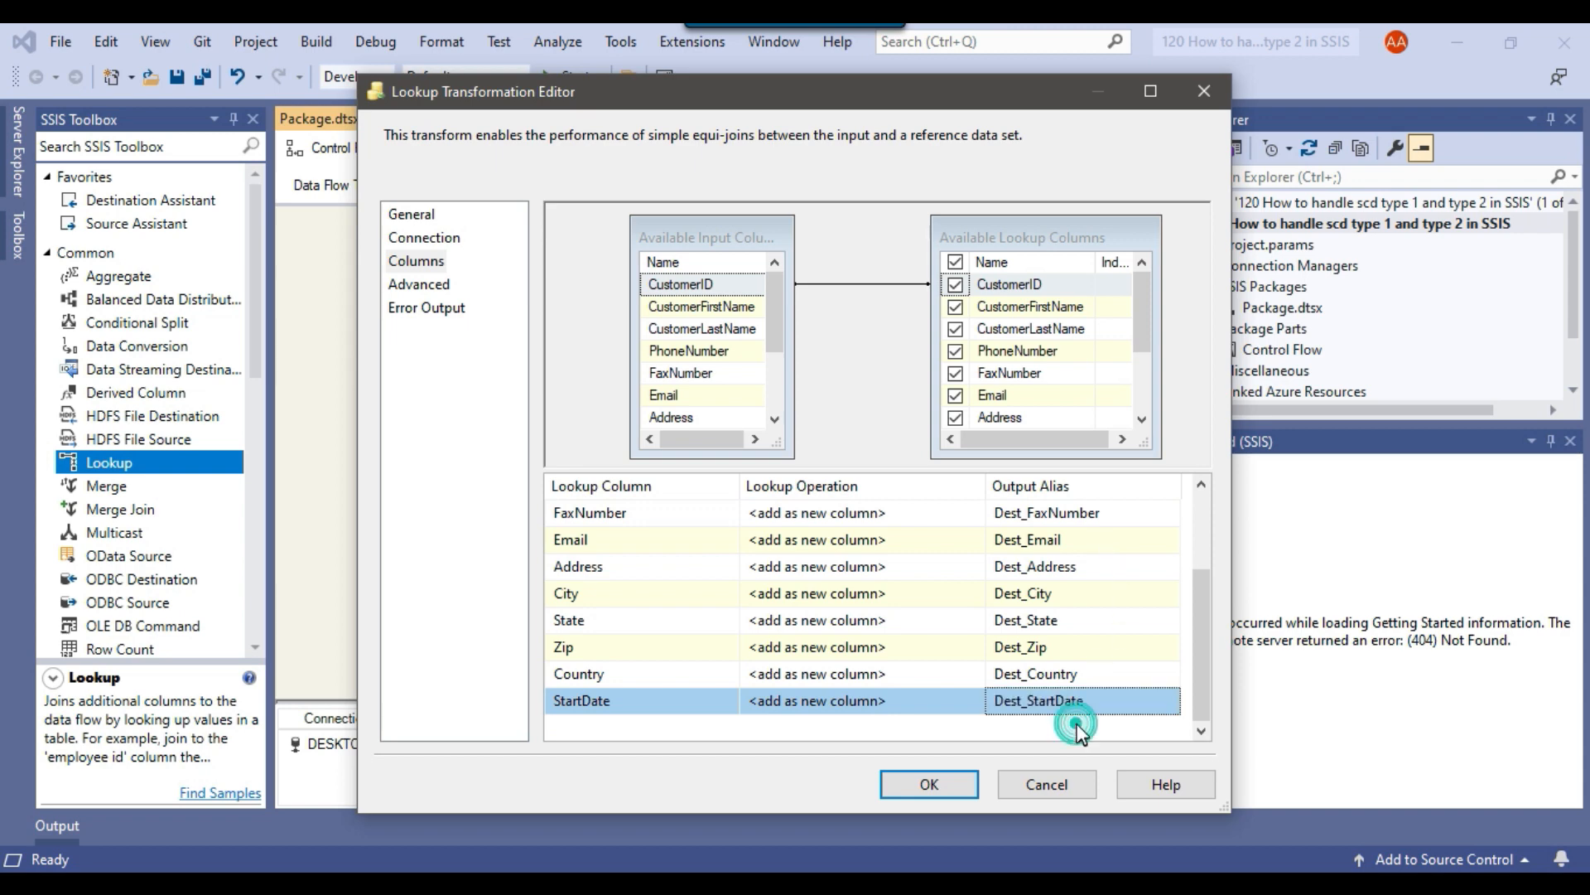
scroll(1086, 571, "up", 2)
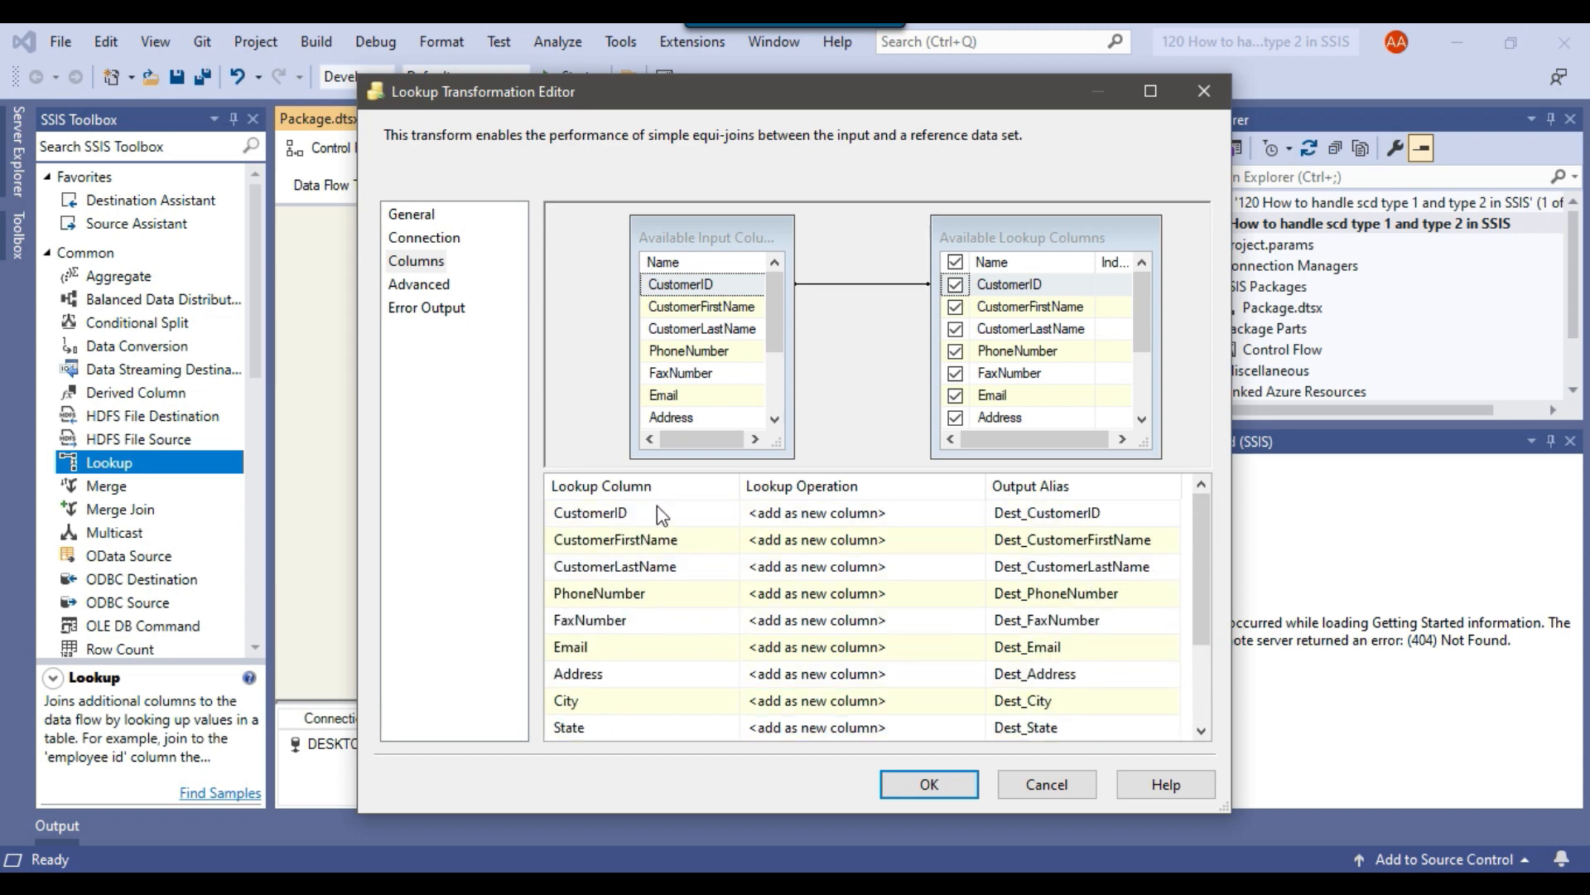
scroll(631, 598, "down", 2)
scroll(631, 608, "up", 2)
scroll(1141, 538, "down", 2)
scroll(1141, 538, "up", 2)
left_click(928, 783)
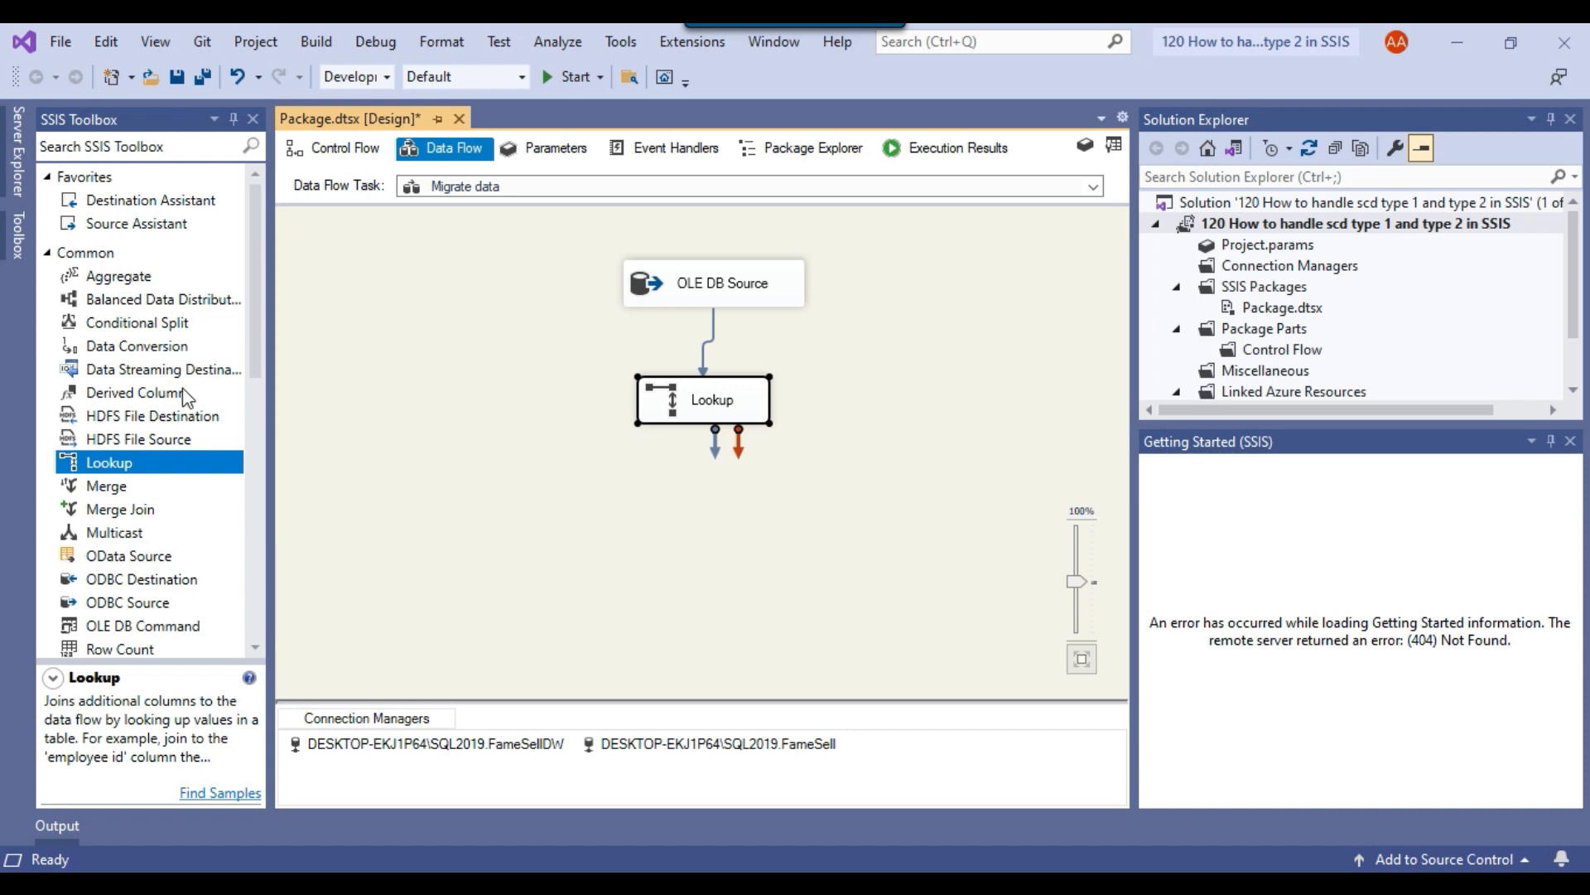
Add a Conditional Split below the Lookup and connect the Lookup Match Output to it.
left_click_drag(157, 322, 631, 482)
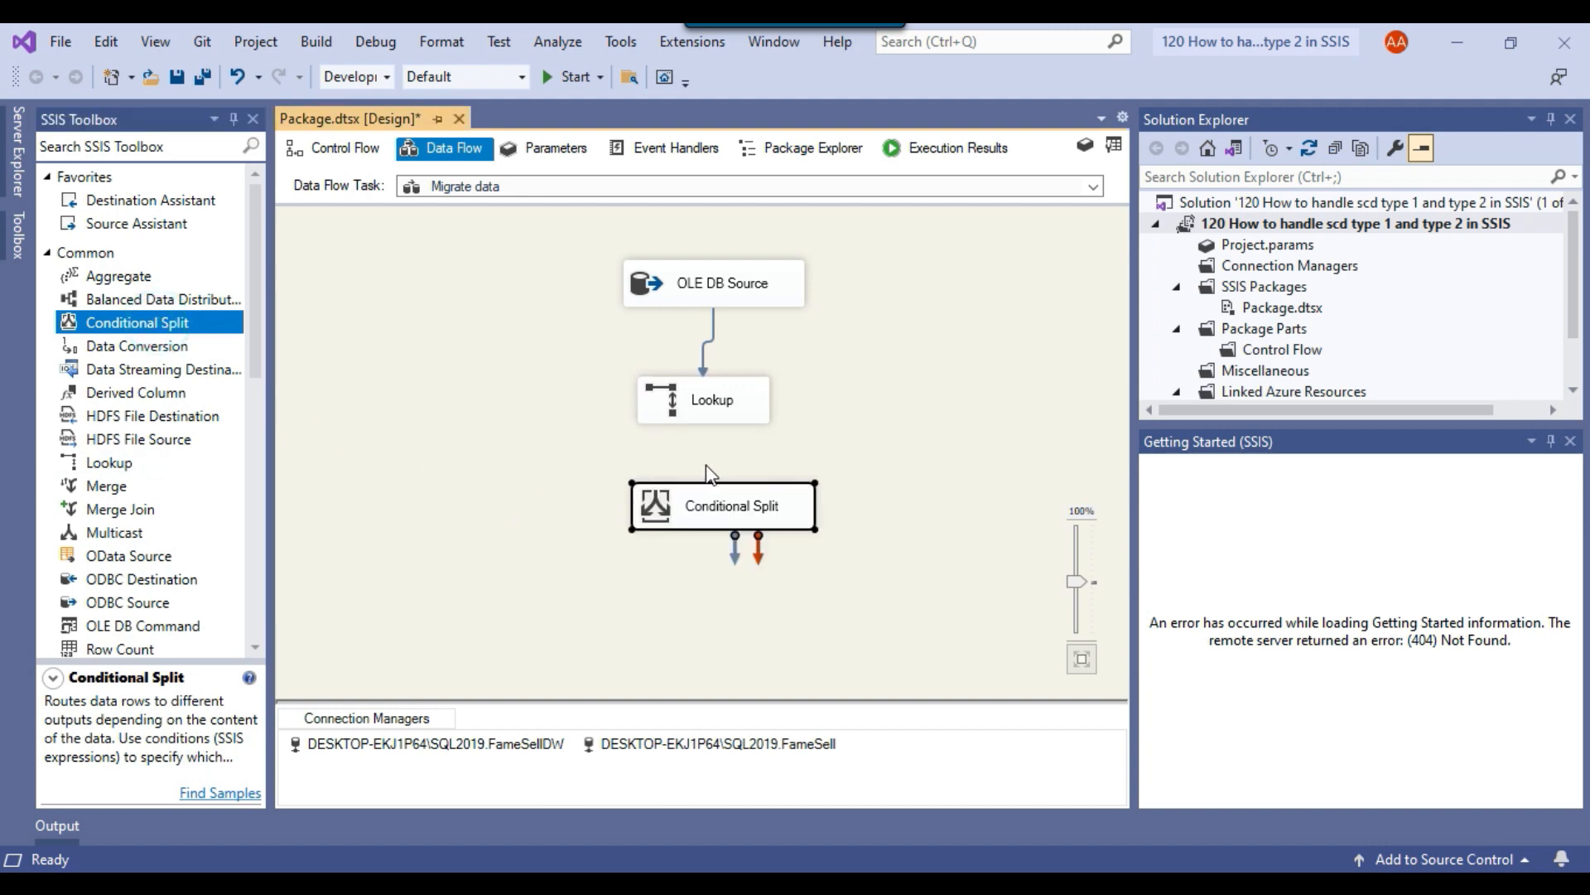
left_click(717, 405)
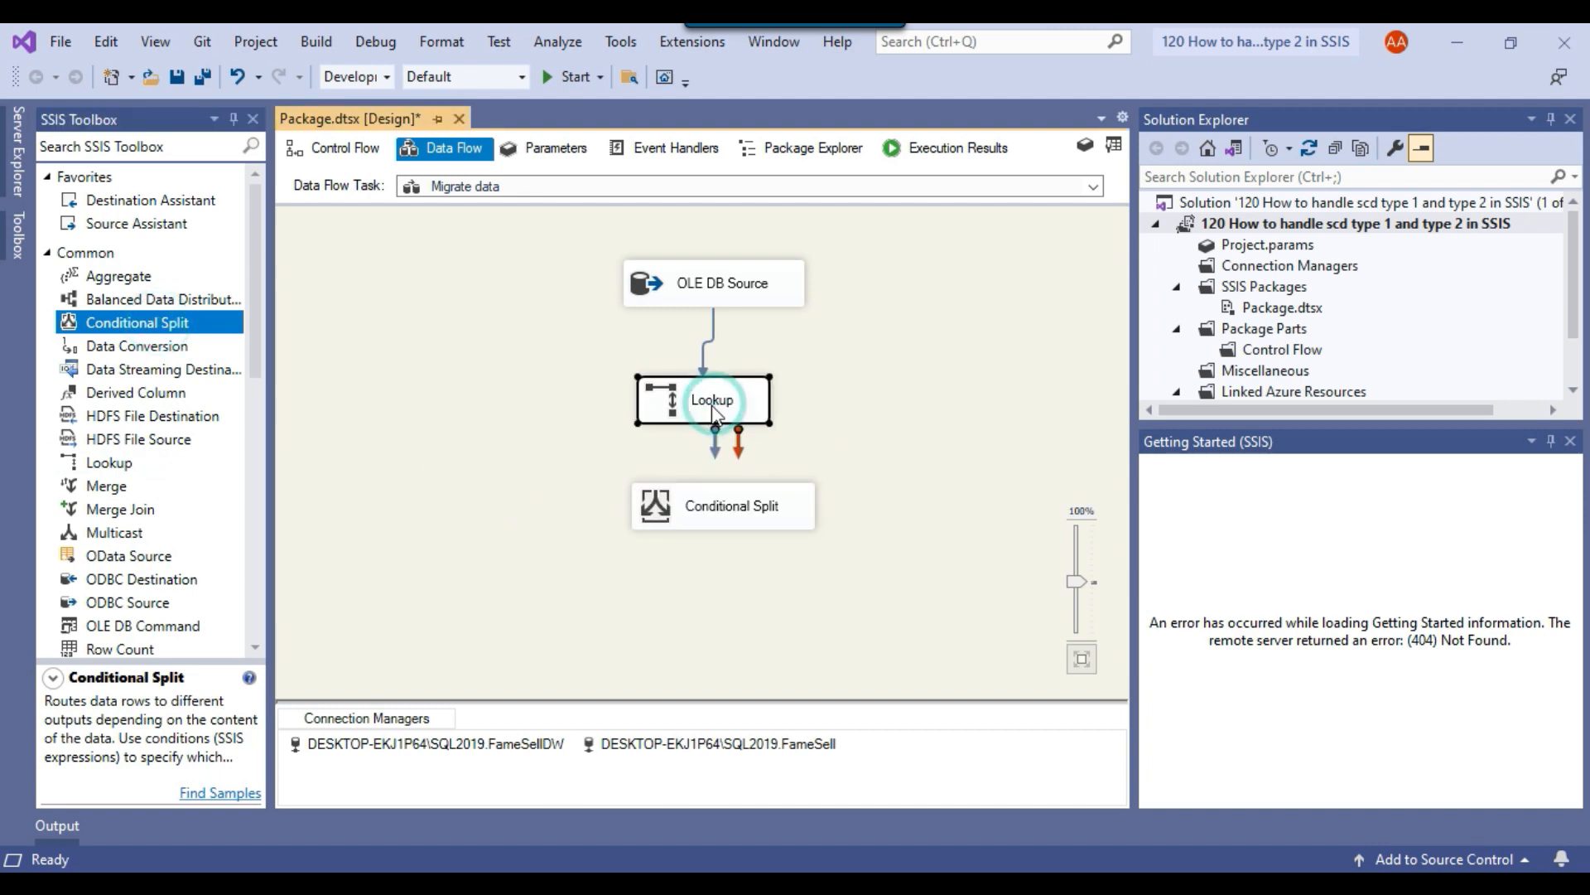
left_click_drag(717, 457, 710, 515)
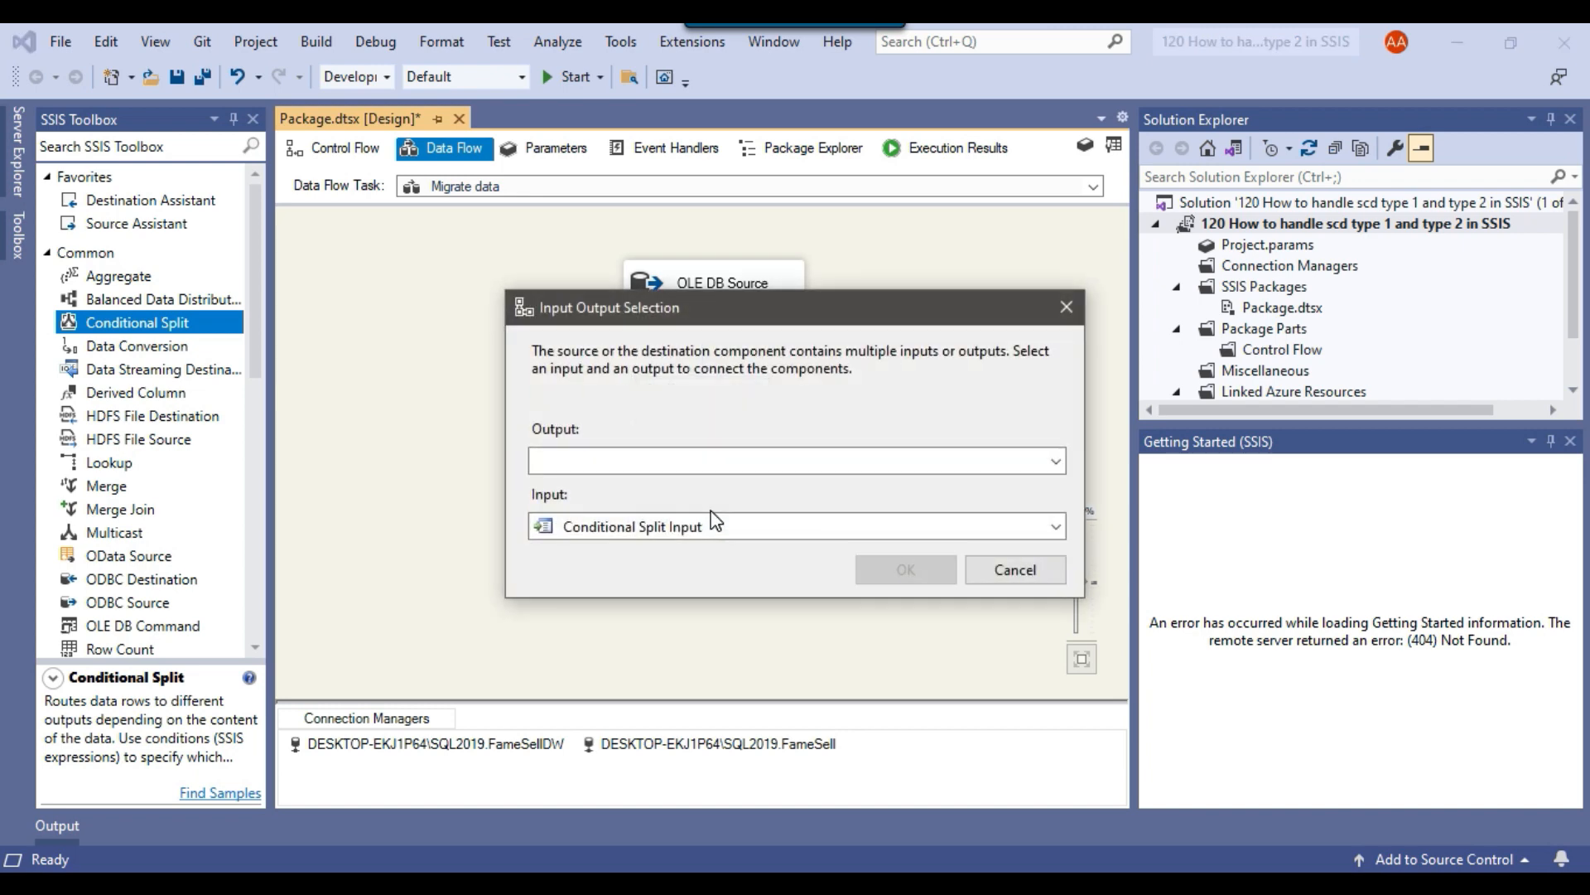
left_click(646, 460)
left_click(646, 461)
left_click(646, 461)
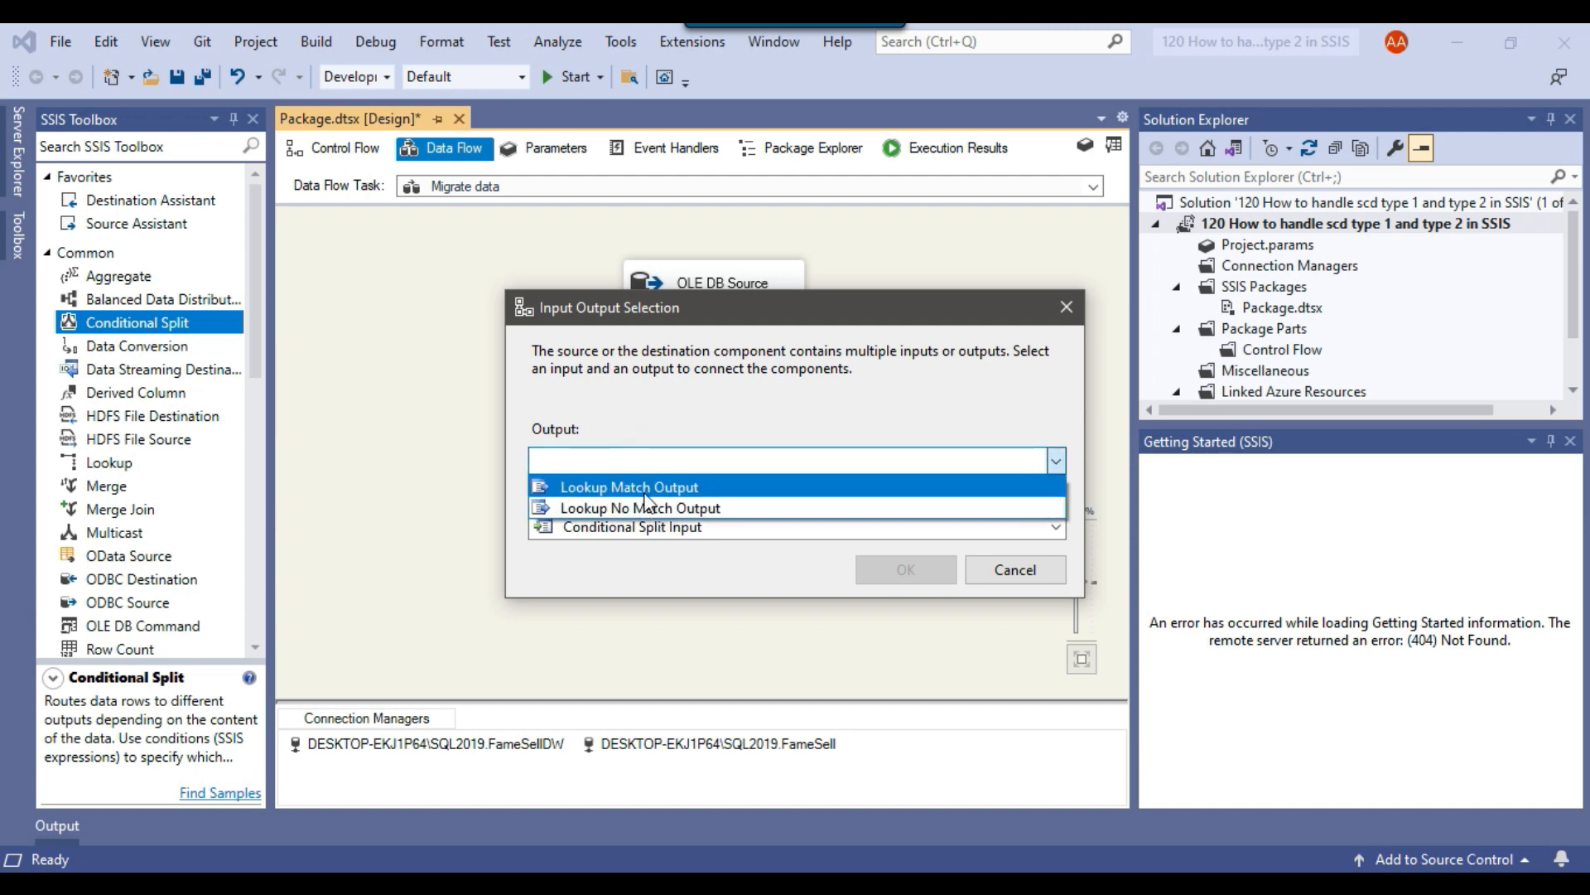
left_click(643, 487)
left_click(907, 569)
In the Conditional Split's maximized editor, add a case with the condition ISNULL( [Dest_CustomerID] ).
left_click(676, 522)
right_click(669, 523)
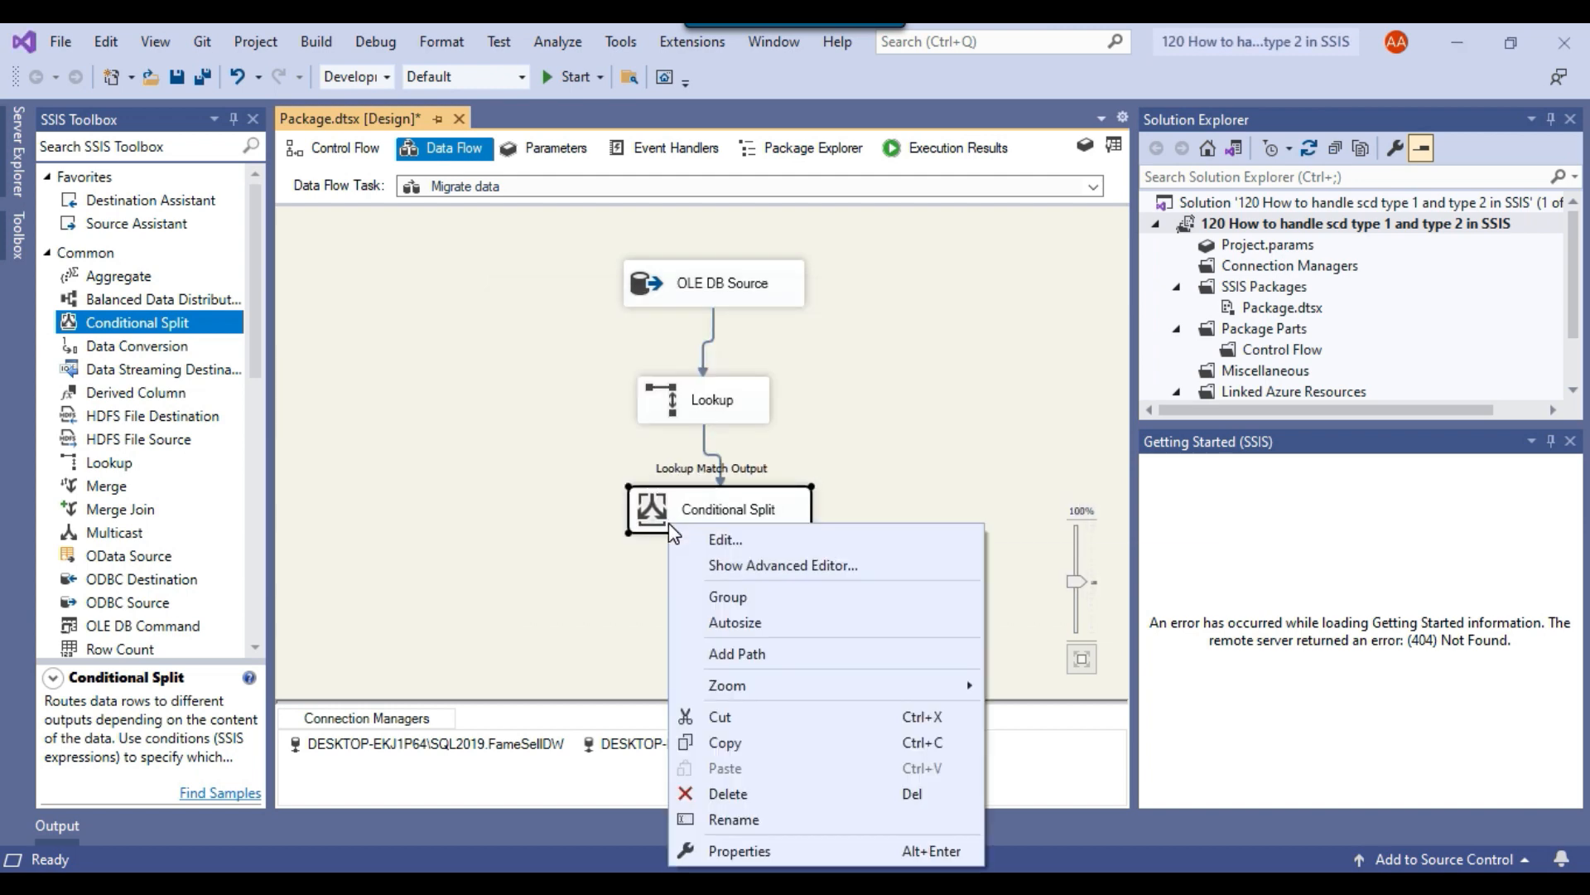
left_click(723, 539)
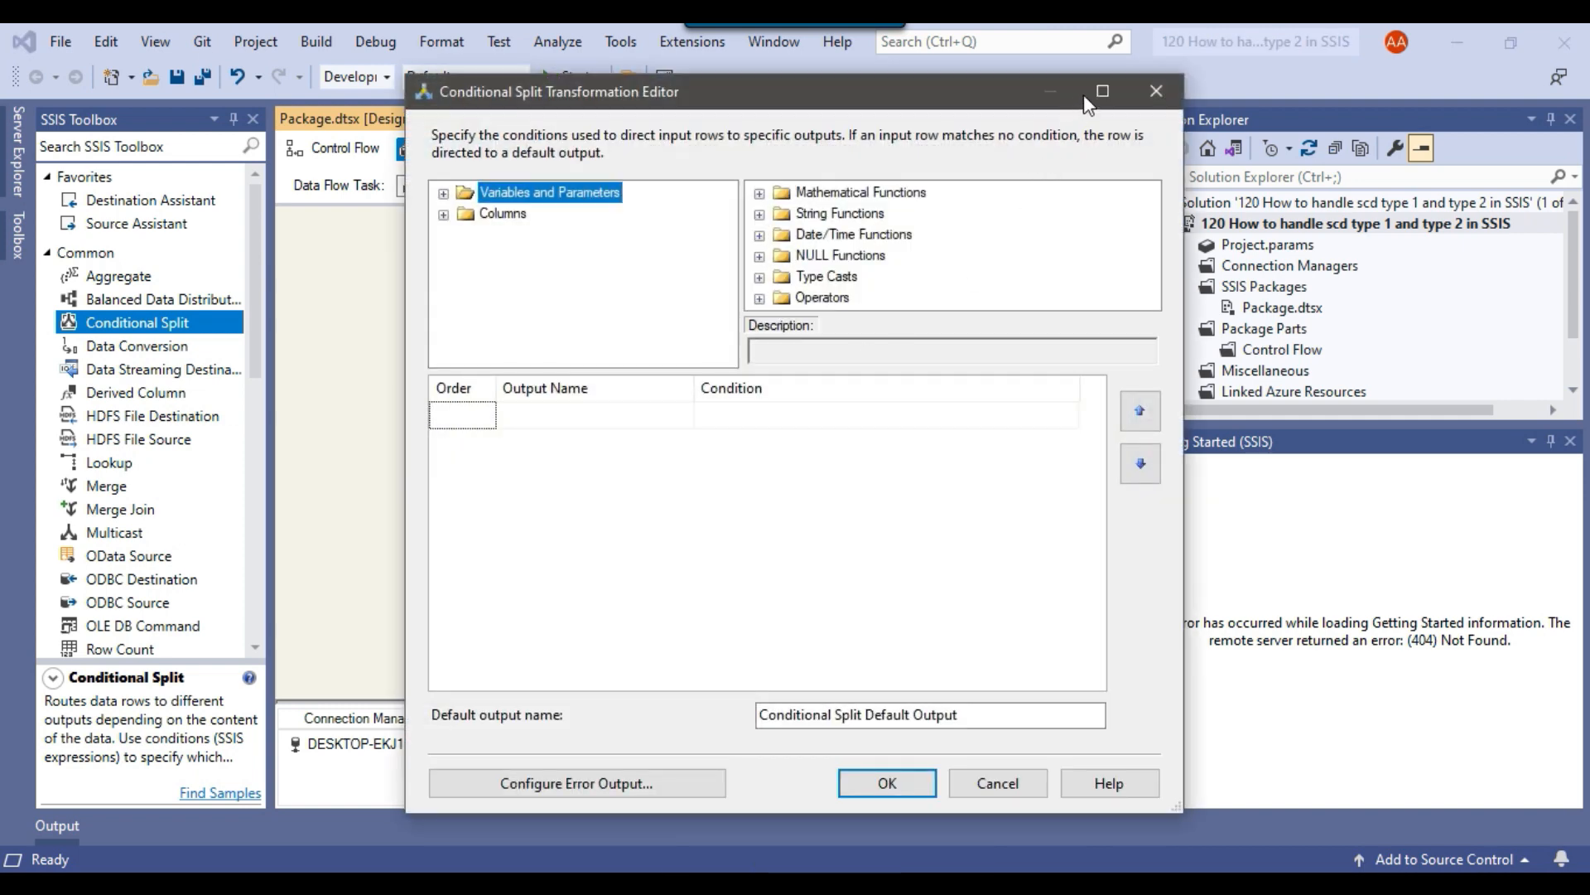
left_click(1103, 90)
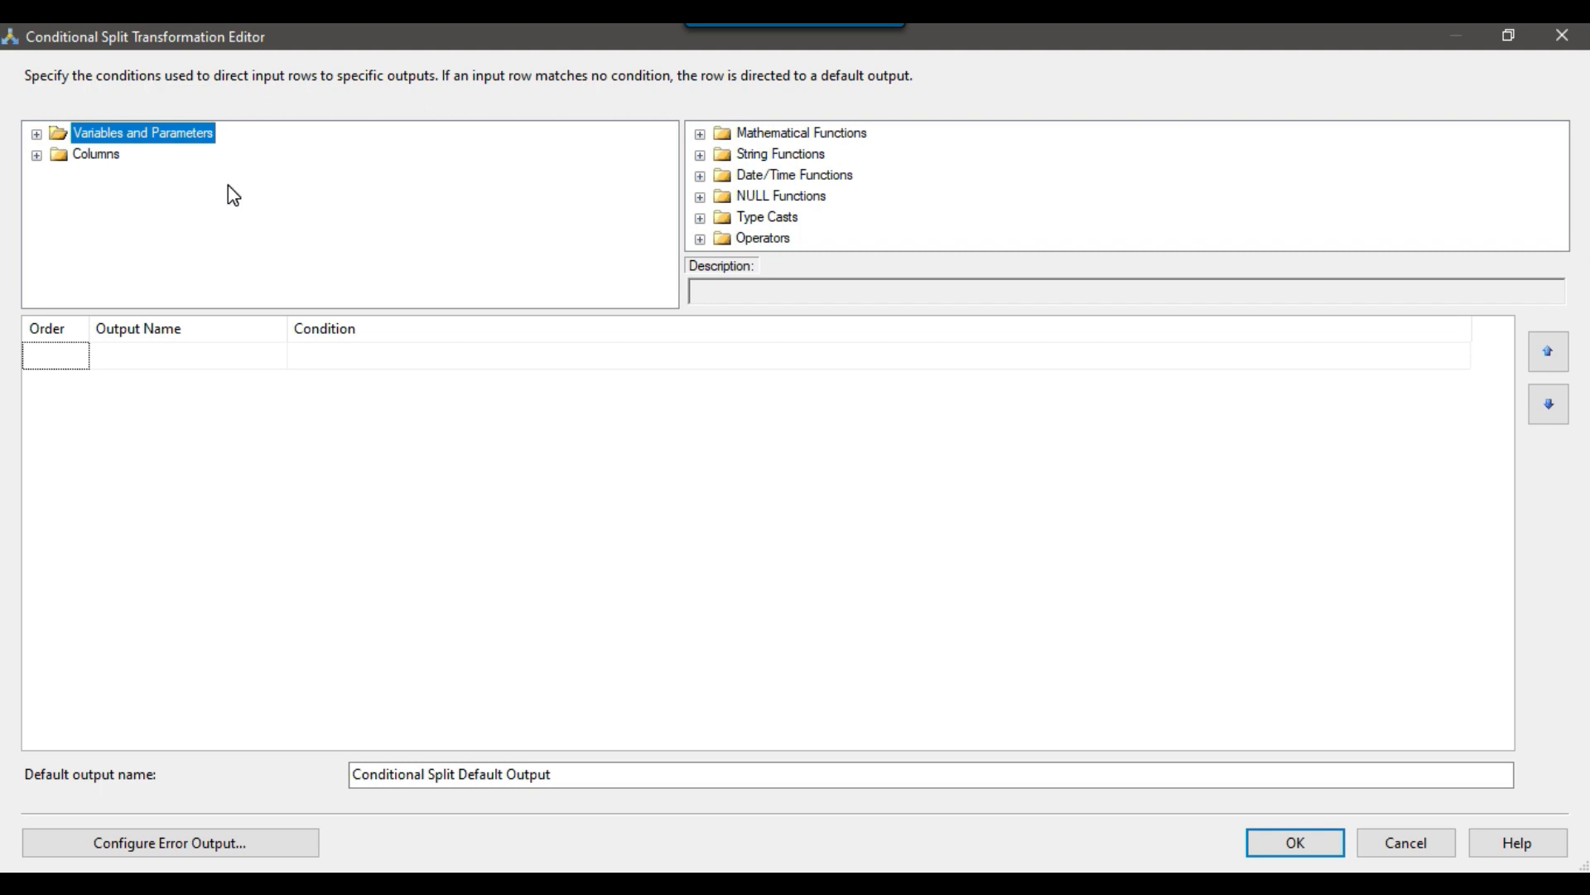
left_click(38, 157)
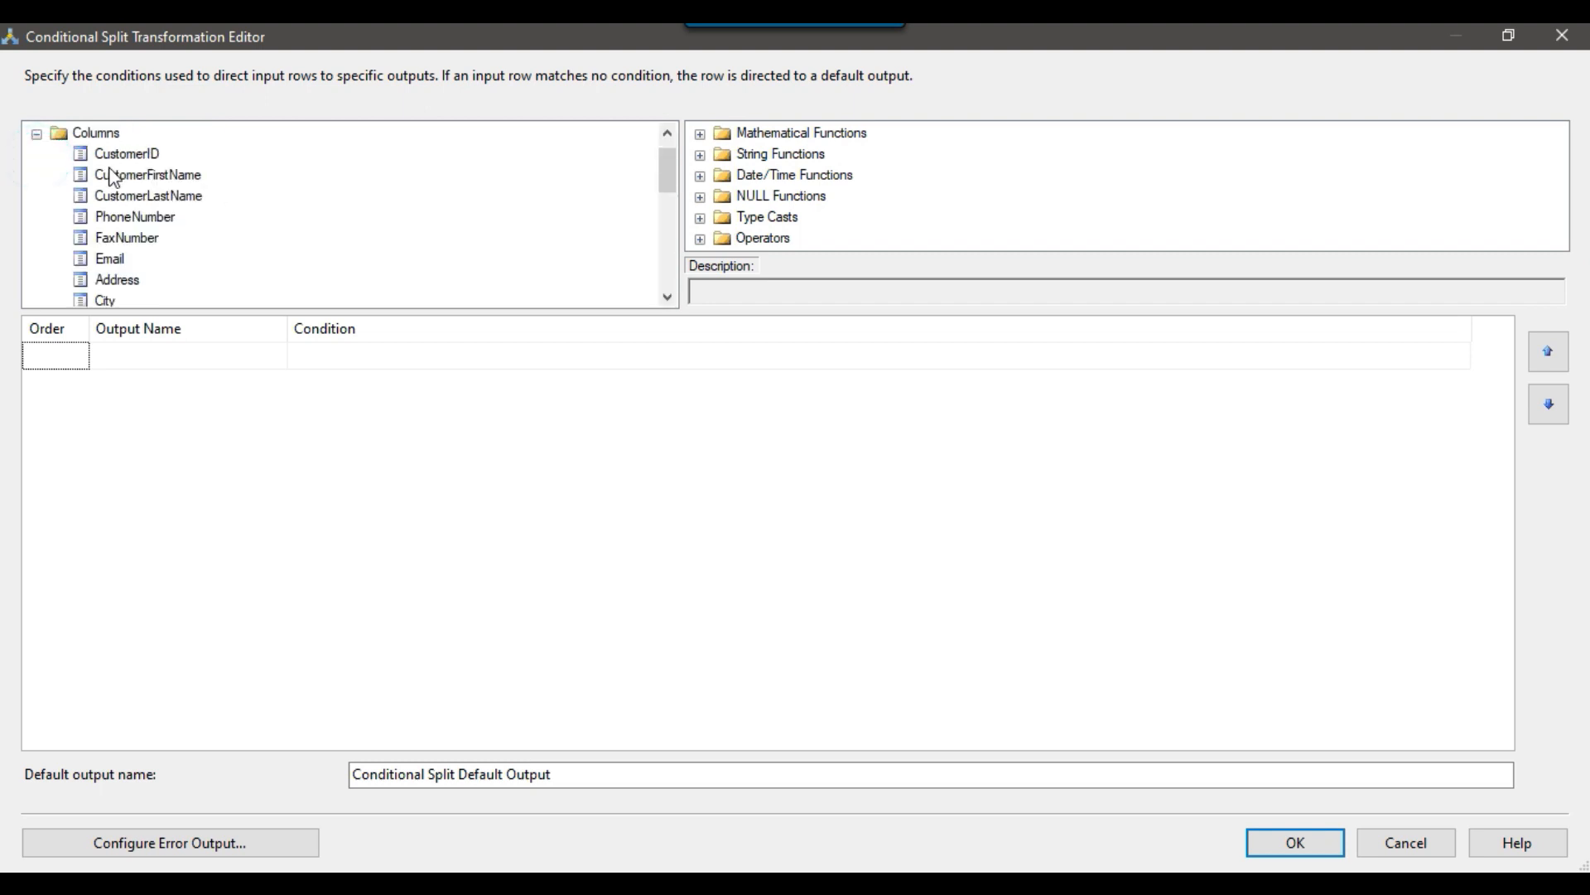
left_click(700, 197)
left_click_drag(784, 153, 613, 348)
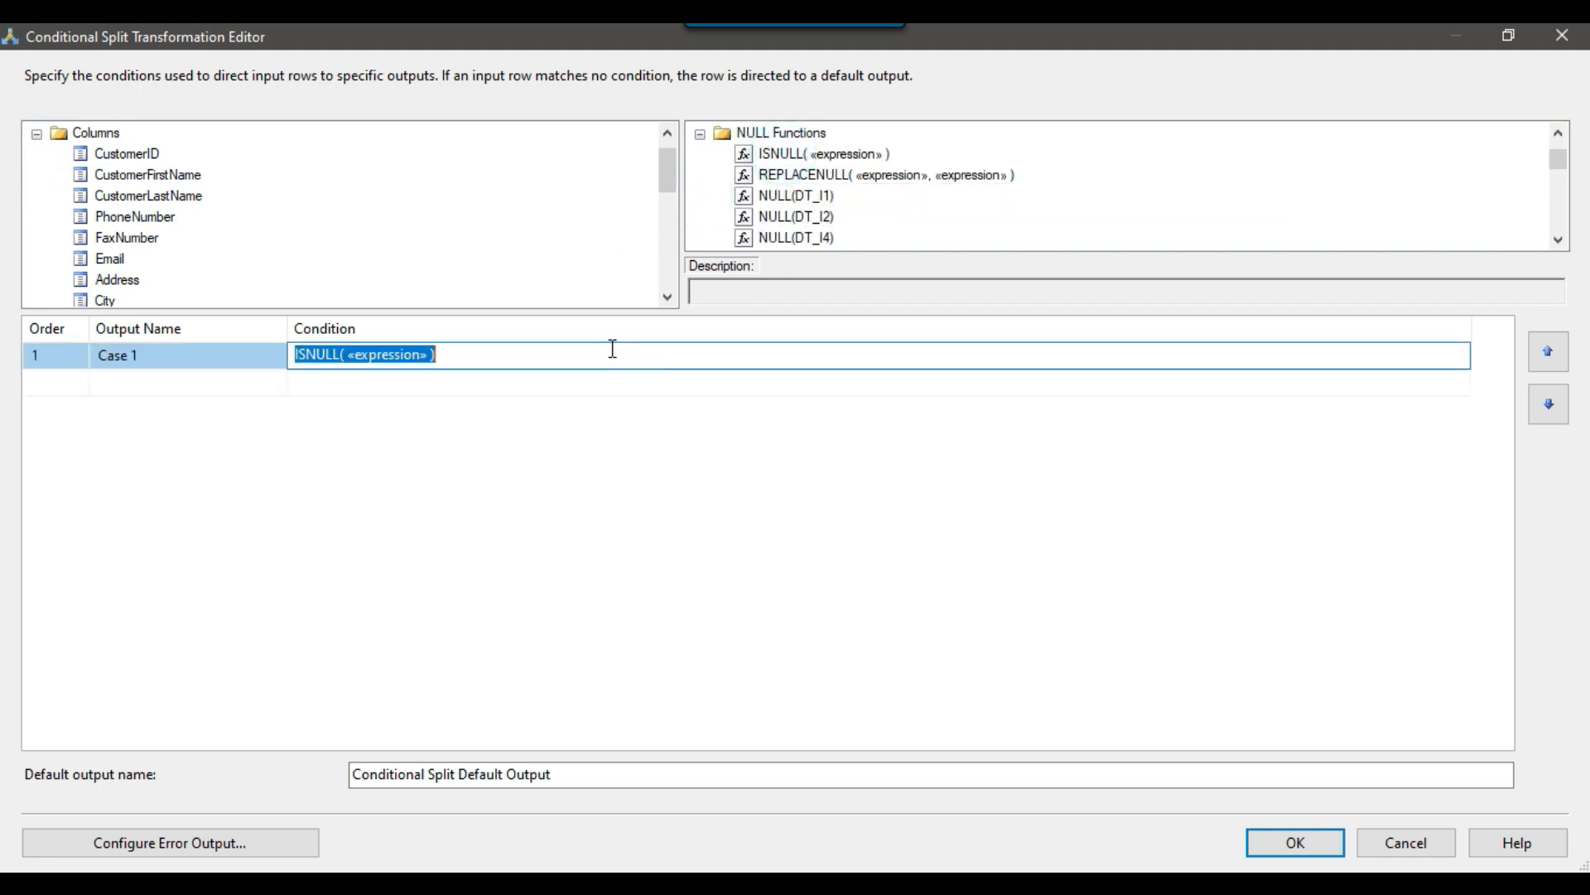
left_click(464, 356)
left_click_drag(344, 355, 429, 355)
key("BackSpace")
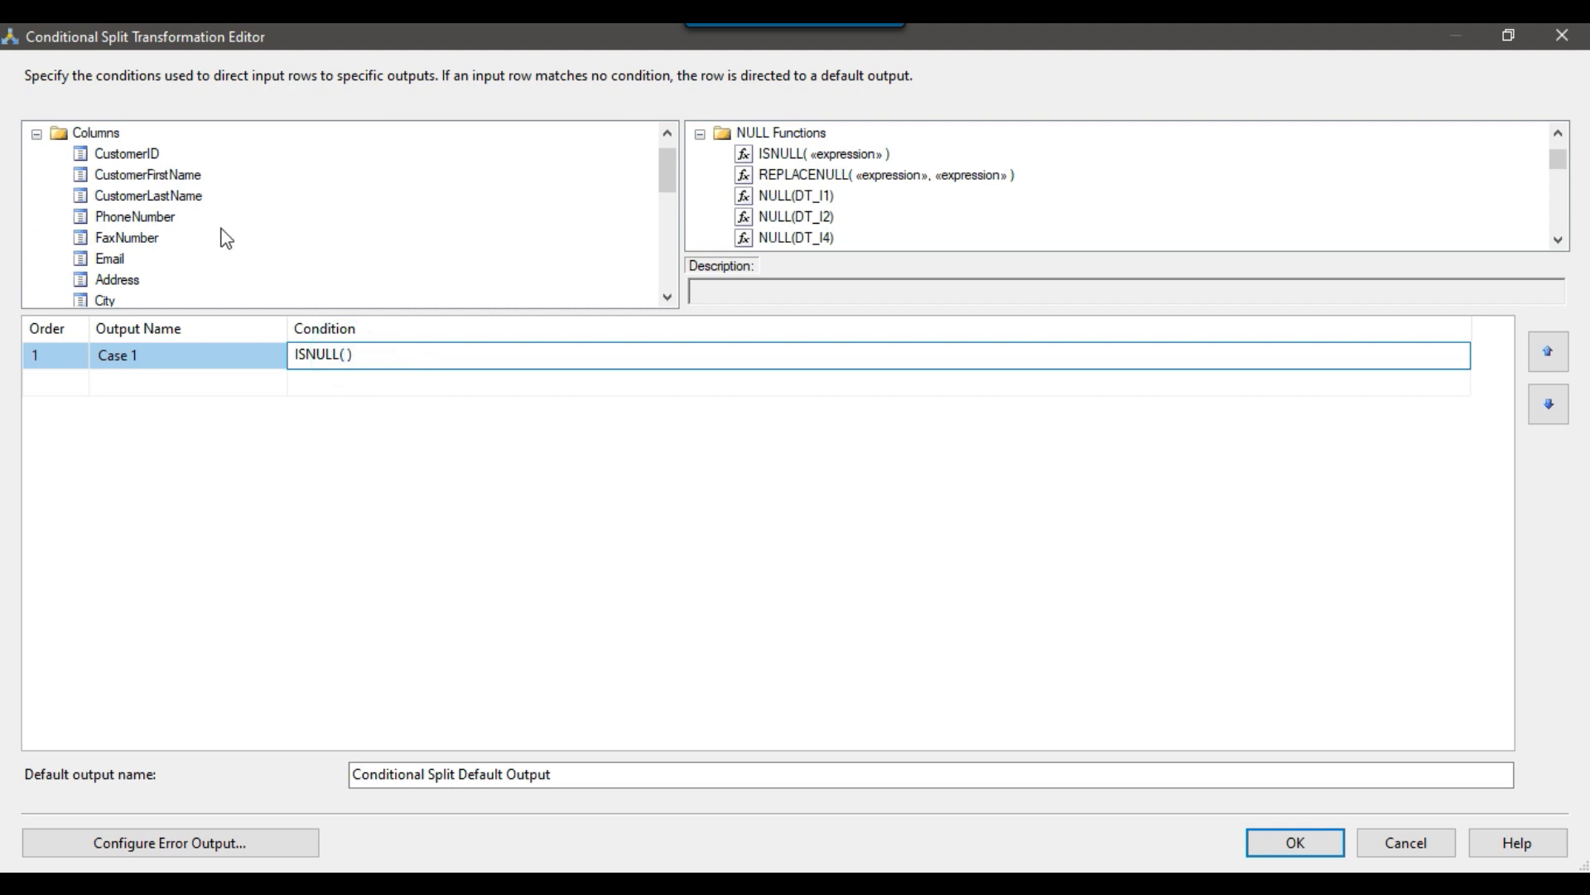
scroll(170, 219, "down", 3)
scroll(178, 273, "up", 2)
left_click_drag(149, 240, 346, 354)
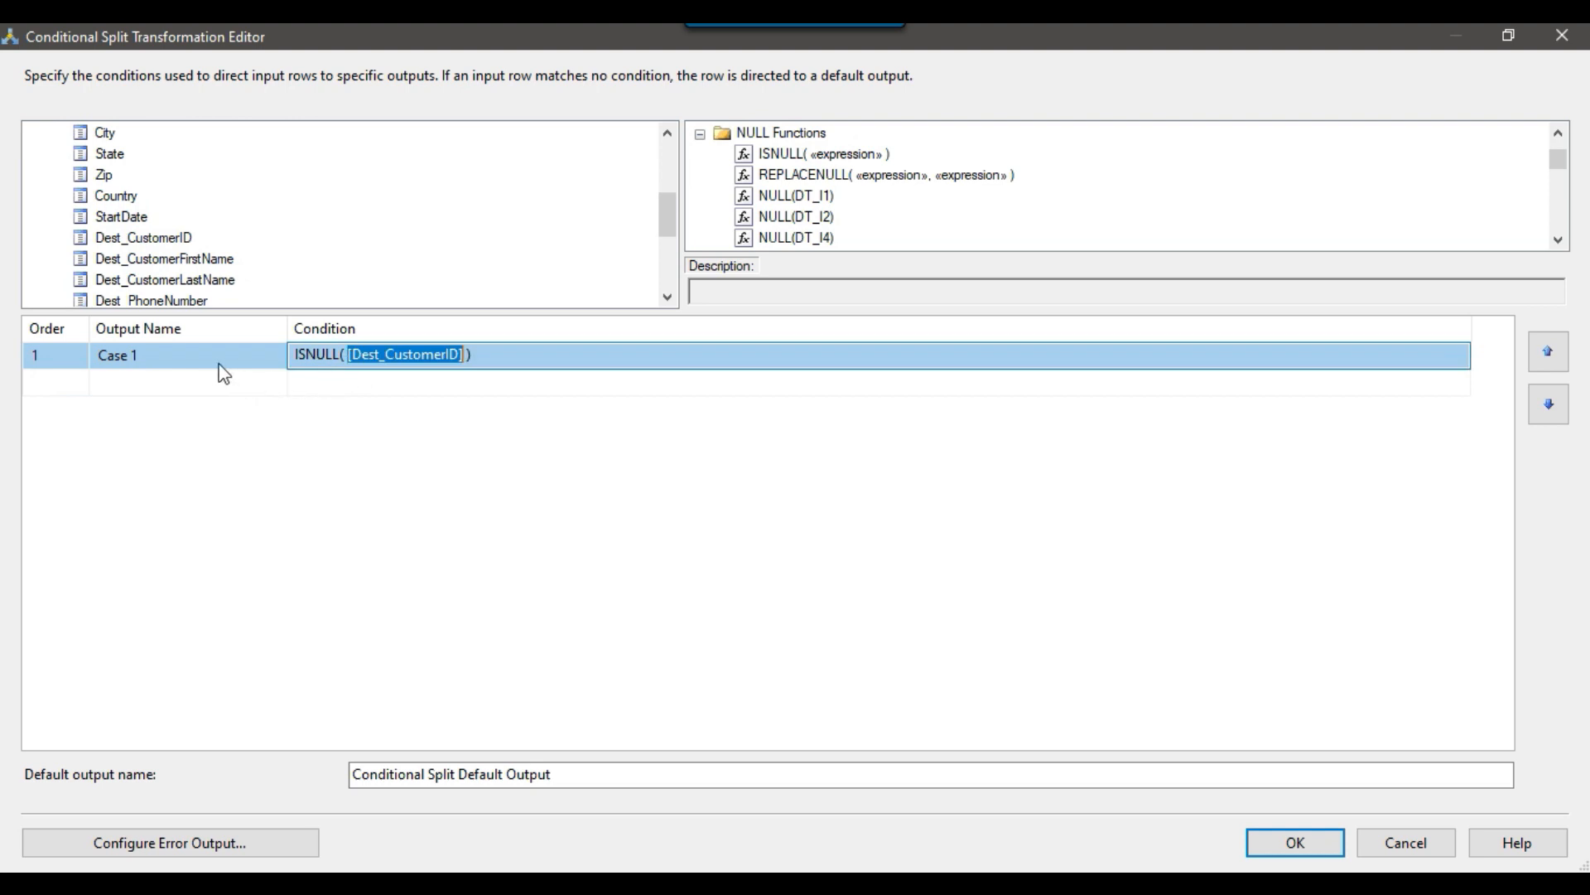
Name the output of the ISNULL condition New Records.
left_click(186, 356)
type("New Records")
key("Return")
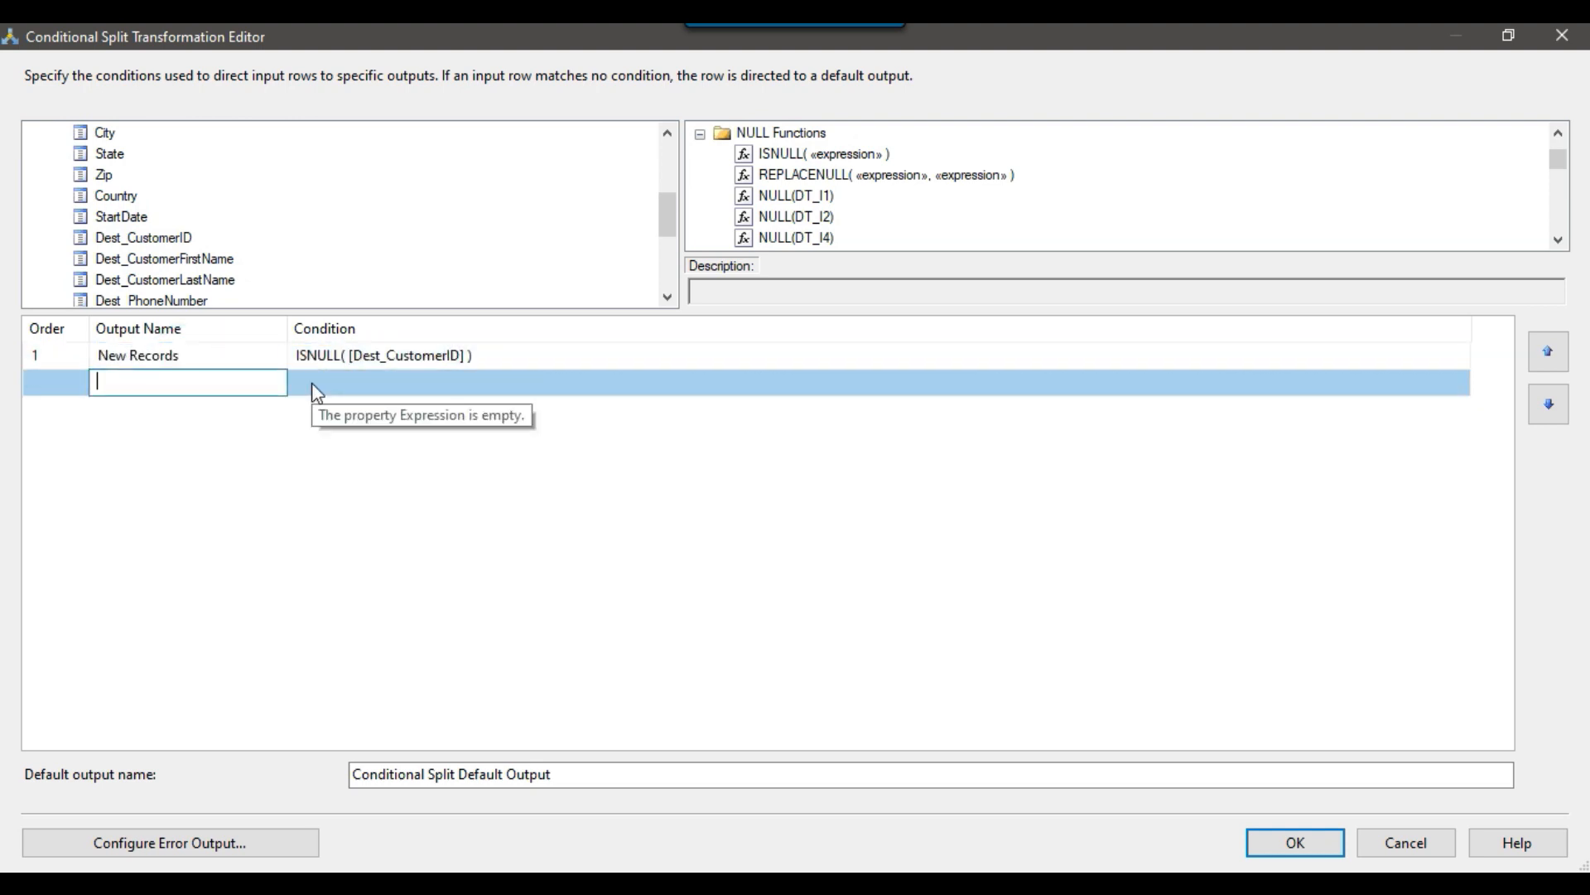
left_click(501, 354)
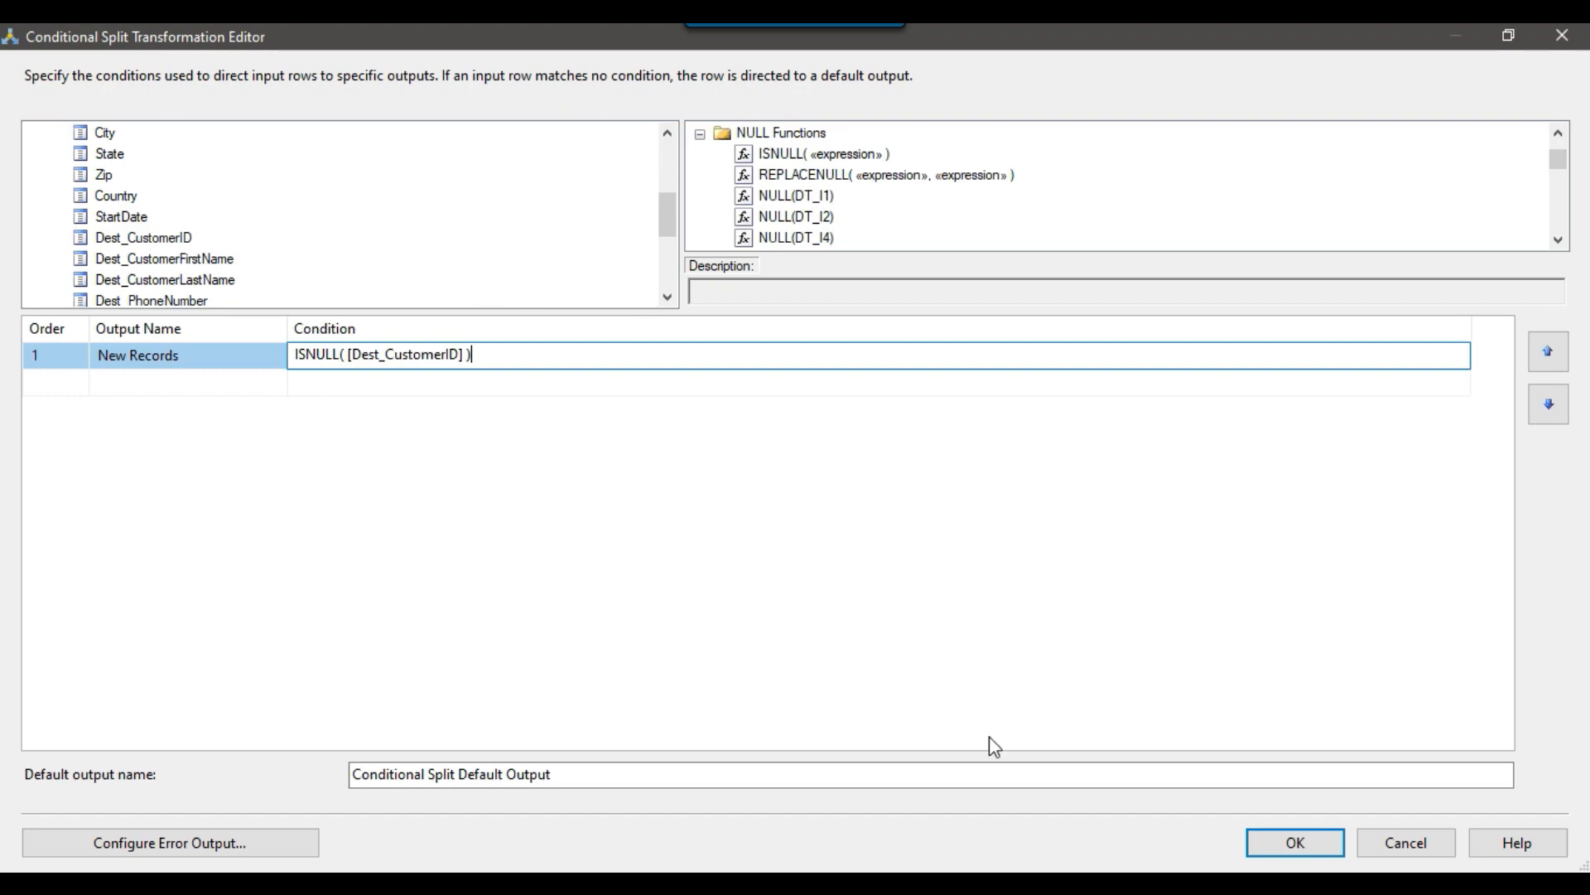
Switch to SQL Server Management Studio and check the notes in SQLQuery10 for which columns are SCD Type 1.
left_click(1030, 883)
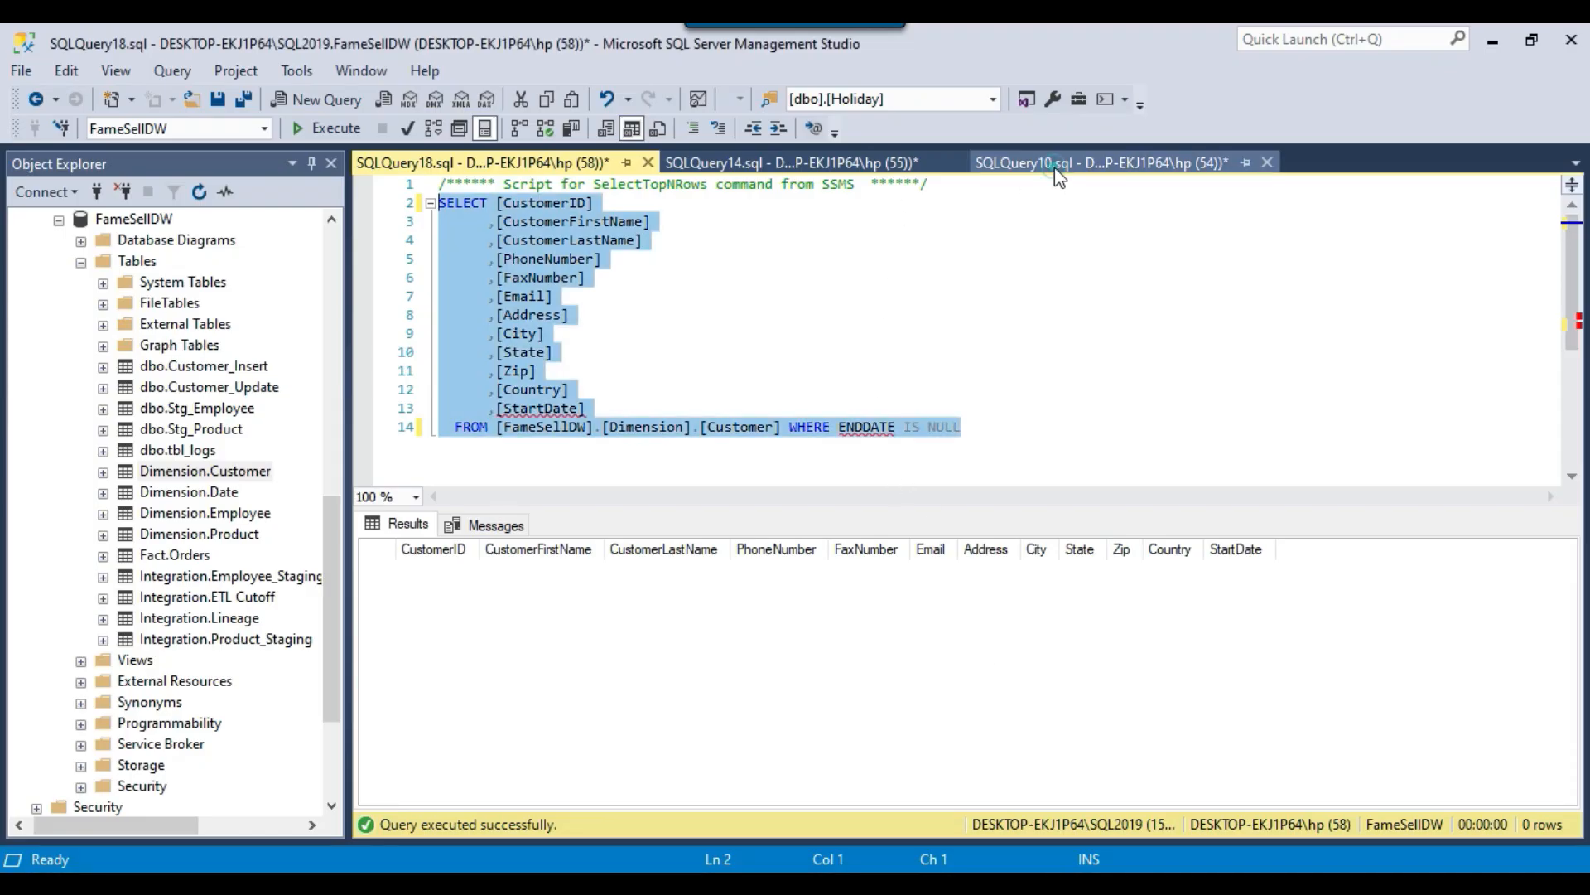
left_click(1031, 163)
left_click_drag(551, 354, 756, 354)
left_click(599, 369)
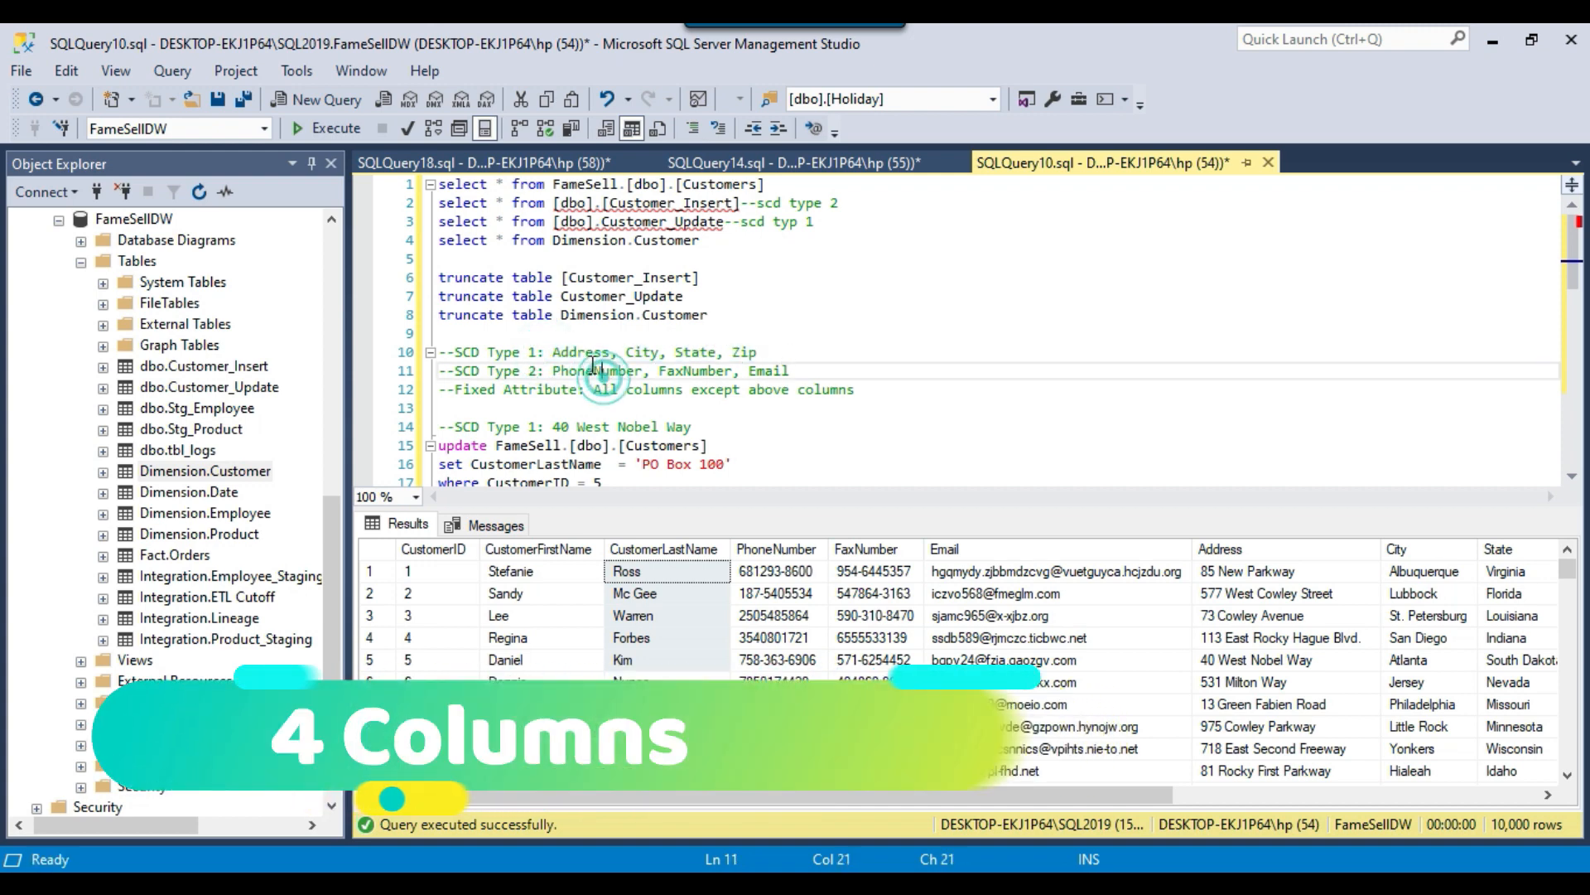
left_click_drag(553, 352, 793, 359)
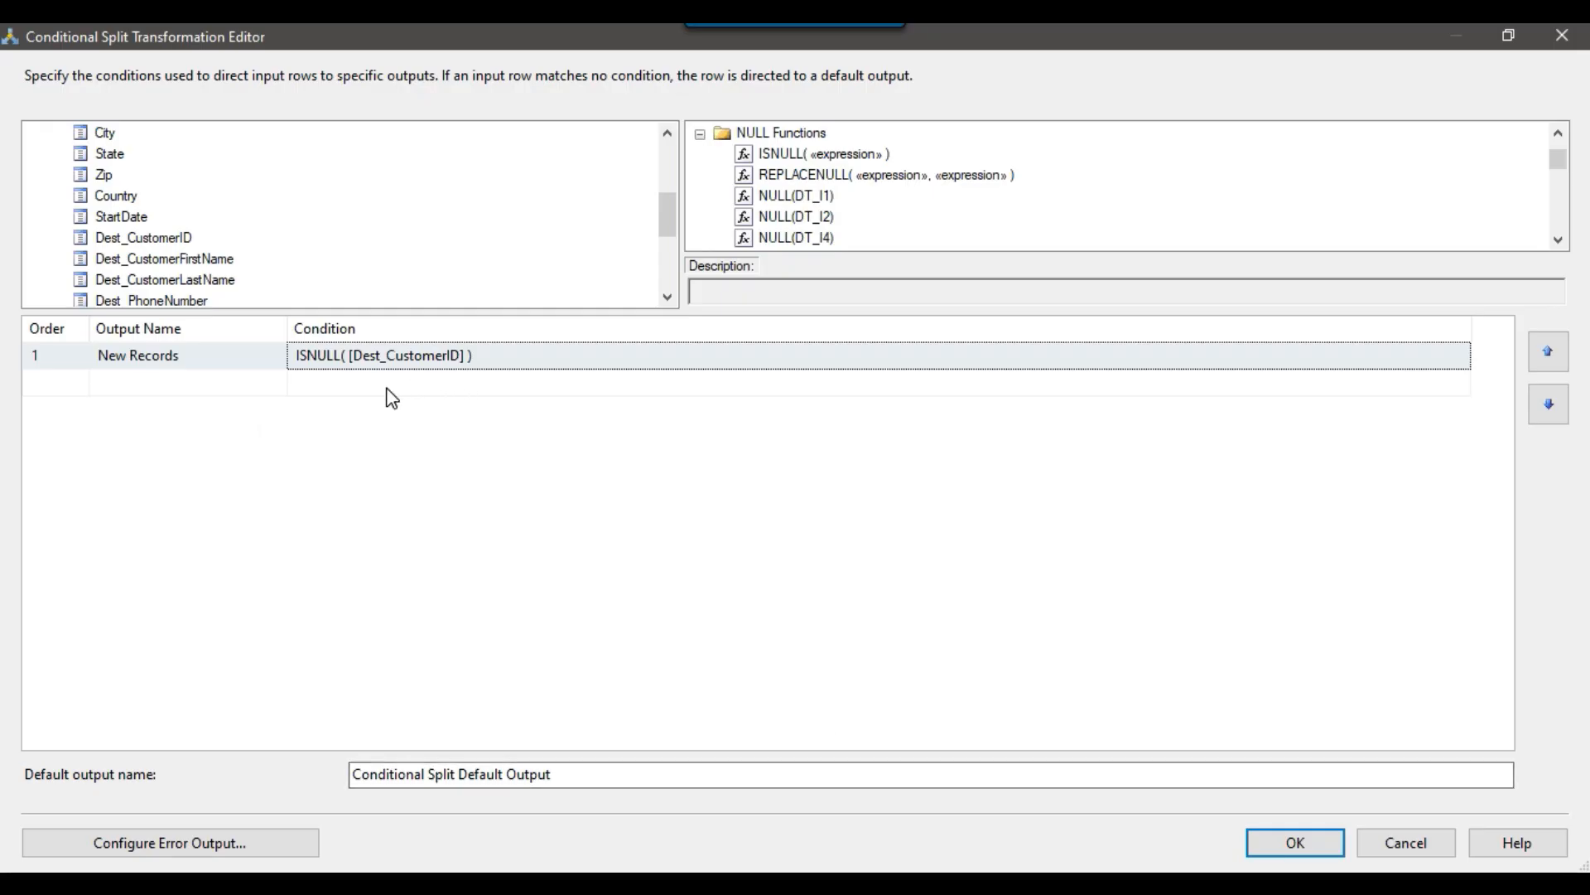
Back in the Conditional Split editor, add a second case with the condition [Address] != [Dest_Address].
left_click(390, 383)
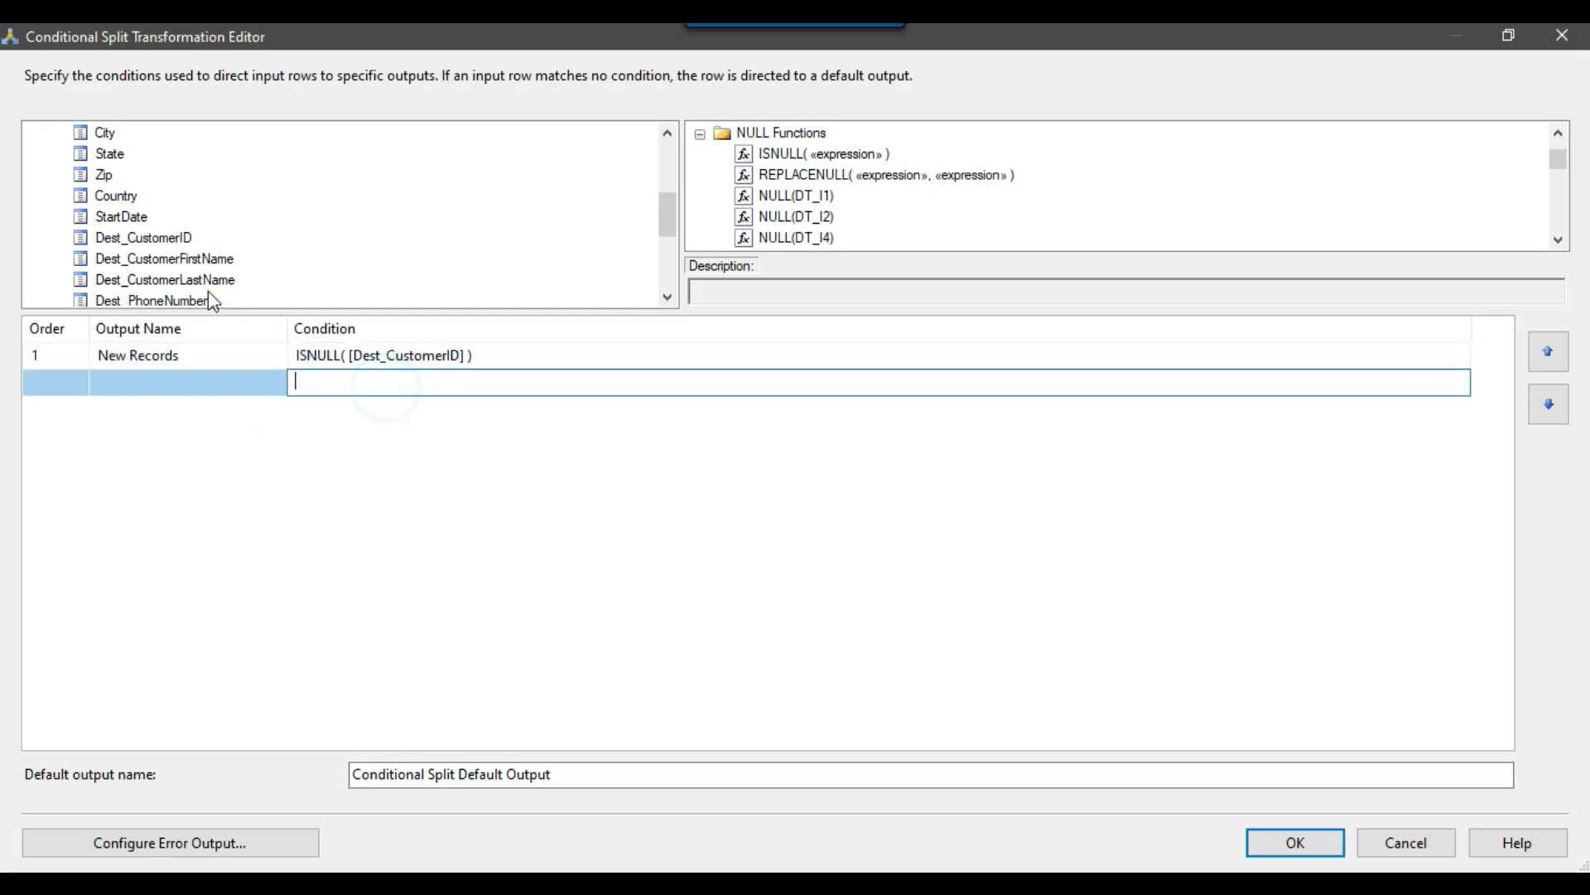
scroll(170, 227, "up", 3)
left_click_drag(133, 300, 364, 389)
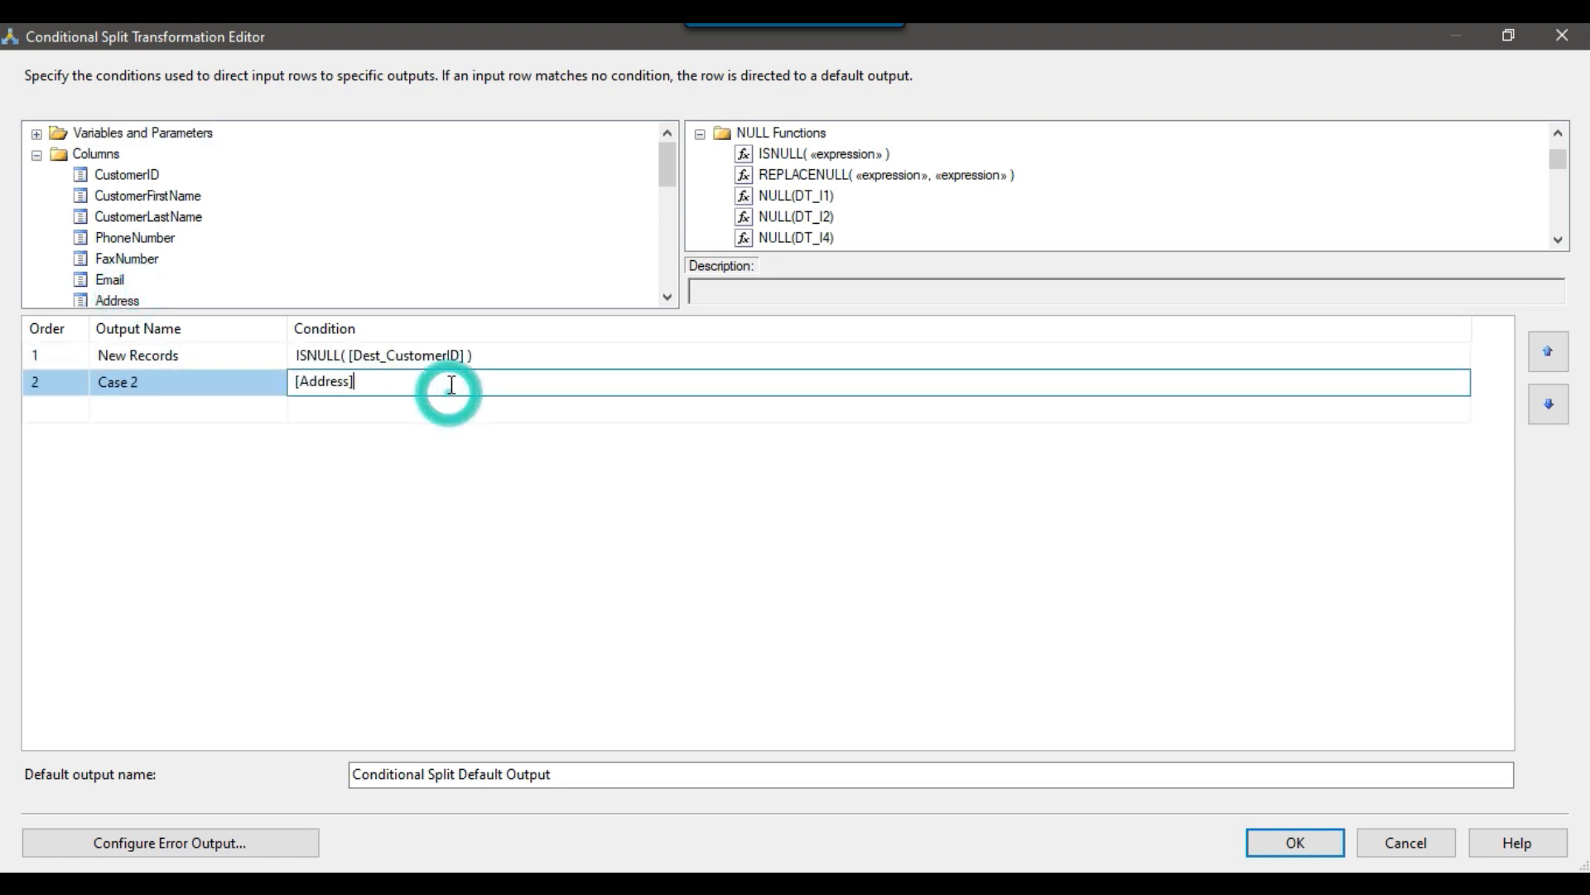
type("!=")
scroll(249, 237, "down", 4)
left_click_drag(132, 238, 512, 428)
left_click(487, 409)
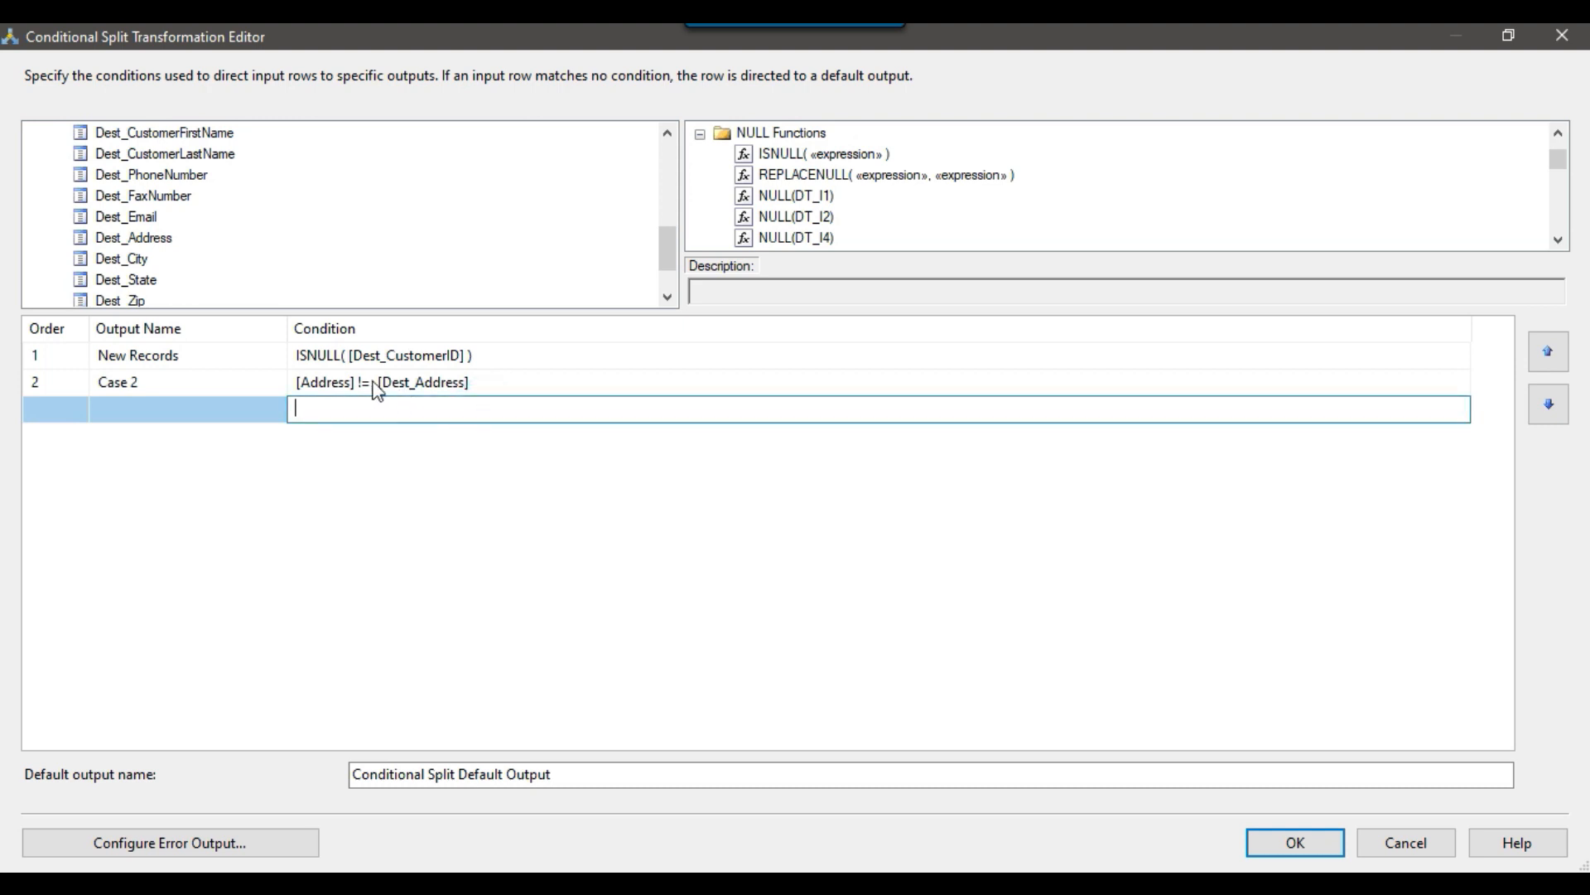
Name the output of the address comparison SCD Type 1.
left_click(472, 381)
left_click_drag(486, 380, 290, 383)
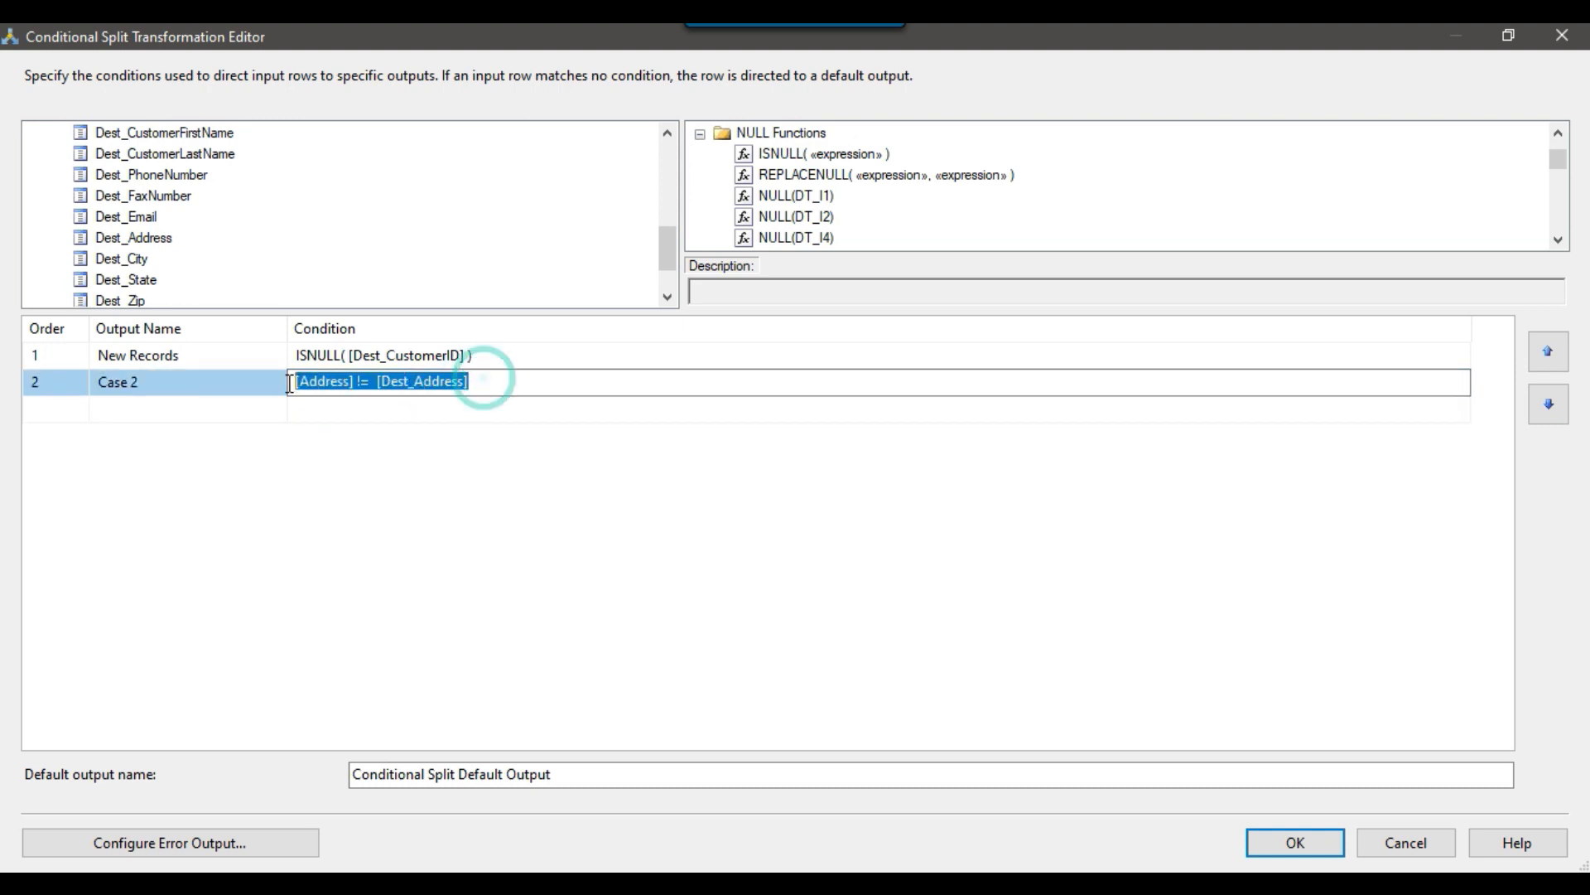
left_click(213, 382)
left_click_drag(194, 380, 72, 380)
type("SCD")
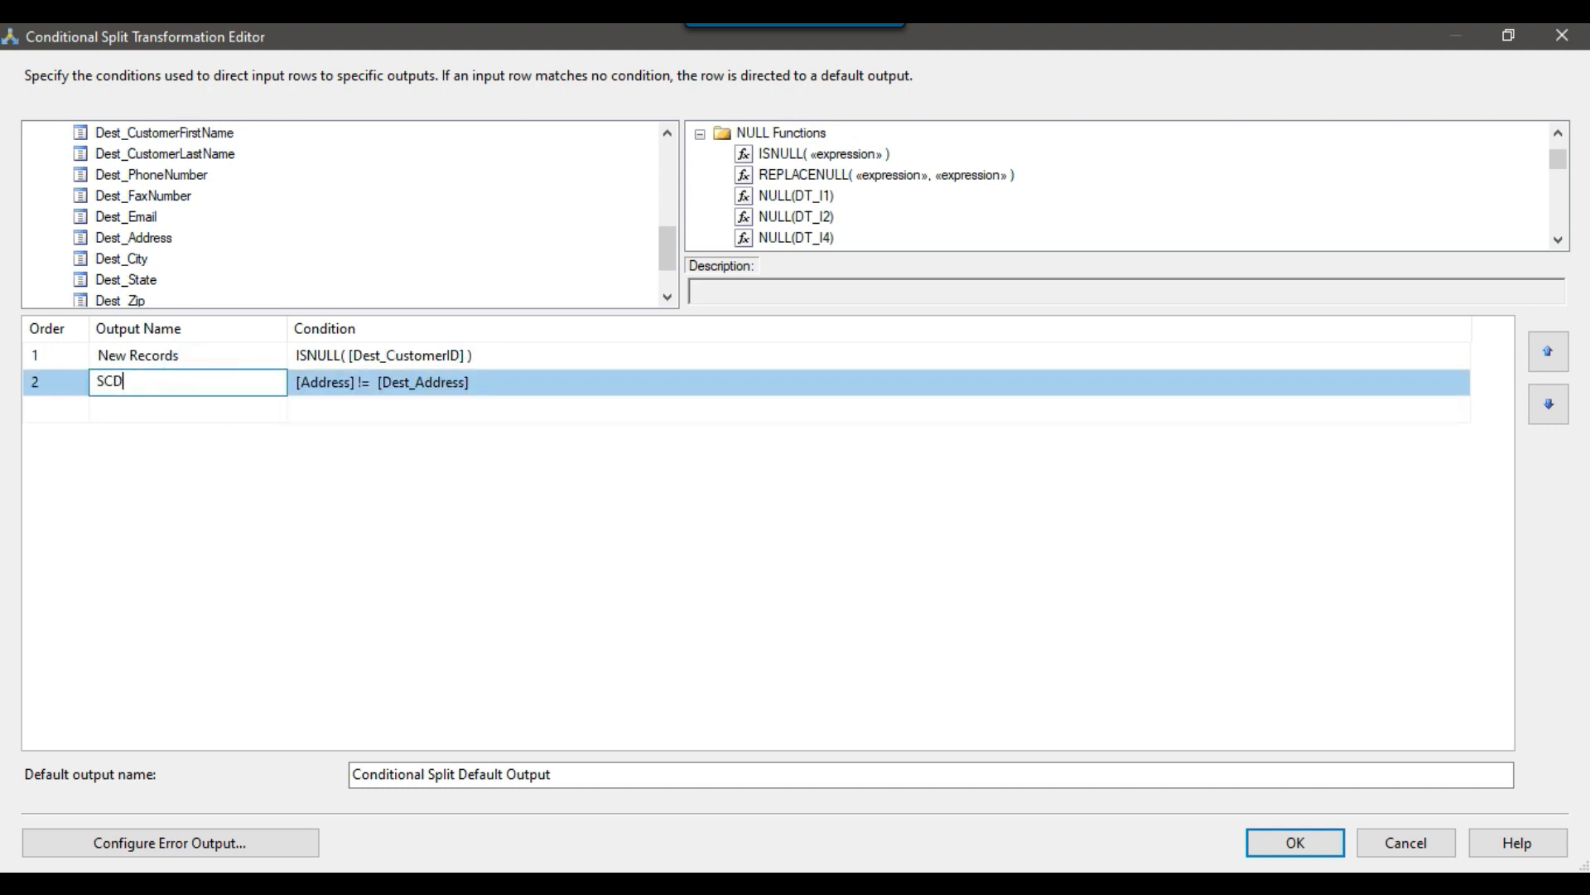
type(" Type 1")
Extend the SCD Type 1 condition with || [City] != [Dest_City].
left_click(612, 381)
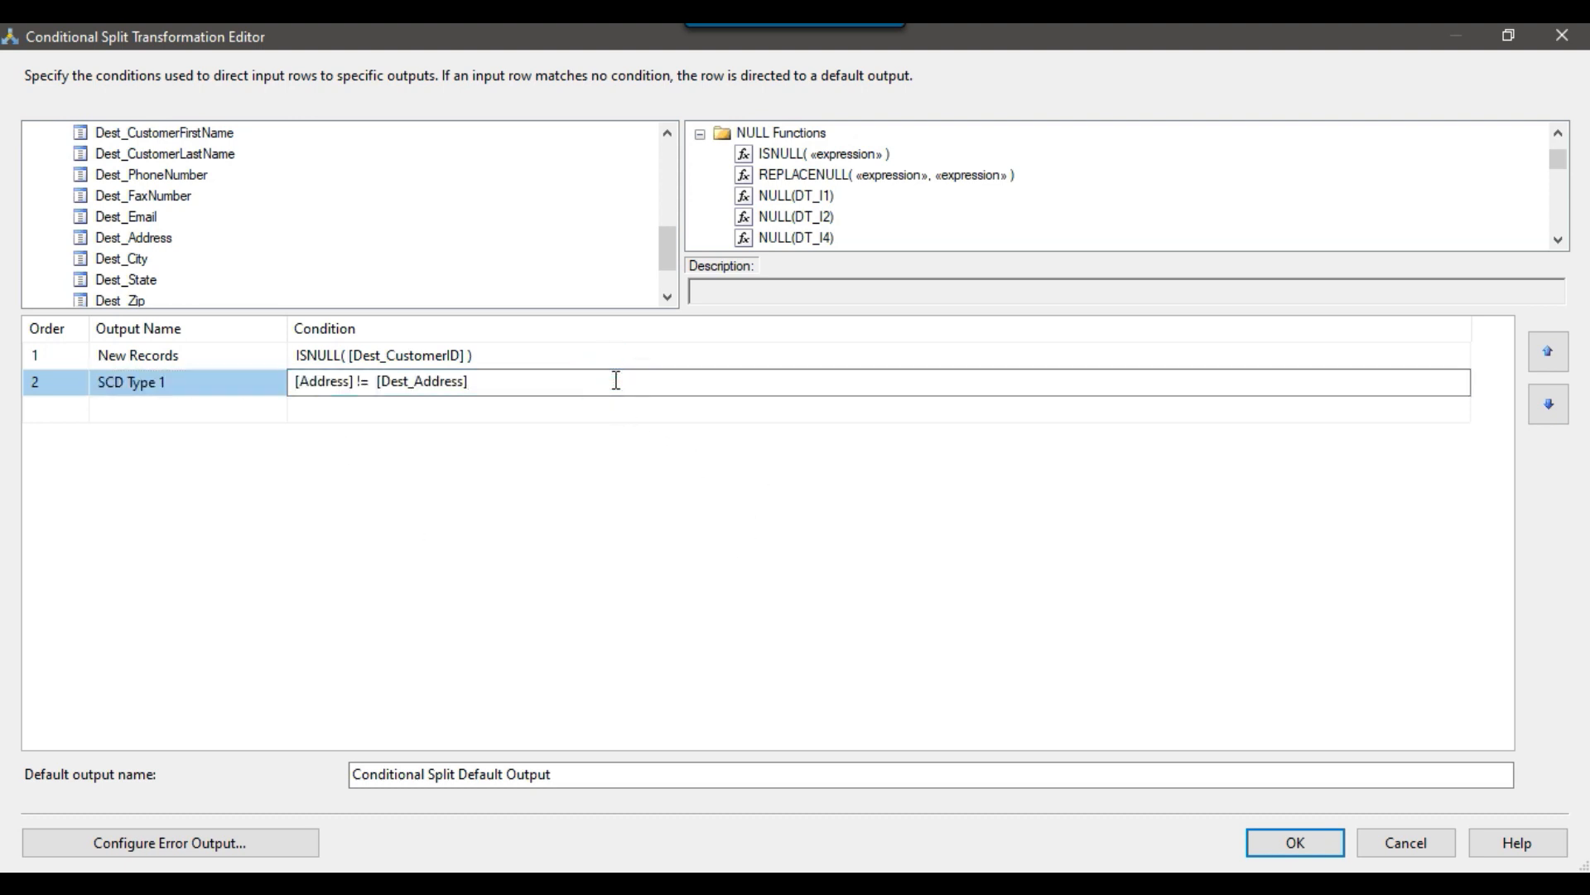
type("||")
scroll(128, 166, "up", 2)
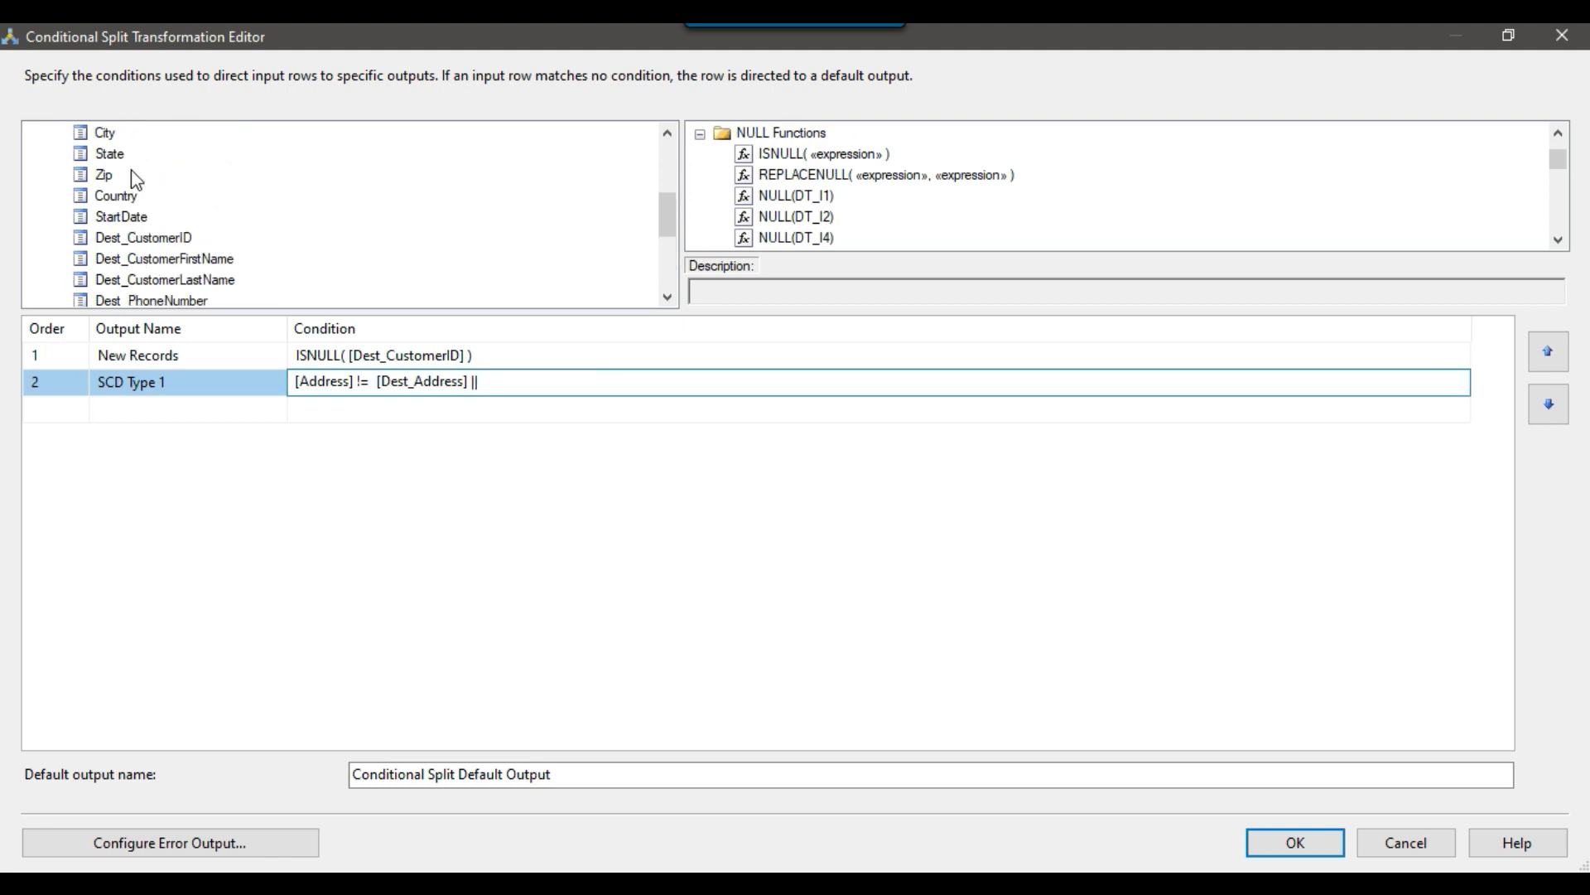
left_click_drag(104, 133, 497, 383)
left_click(533, 377)
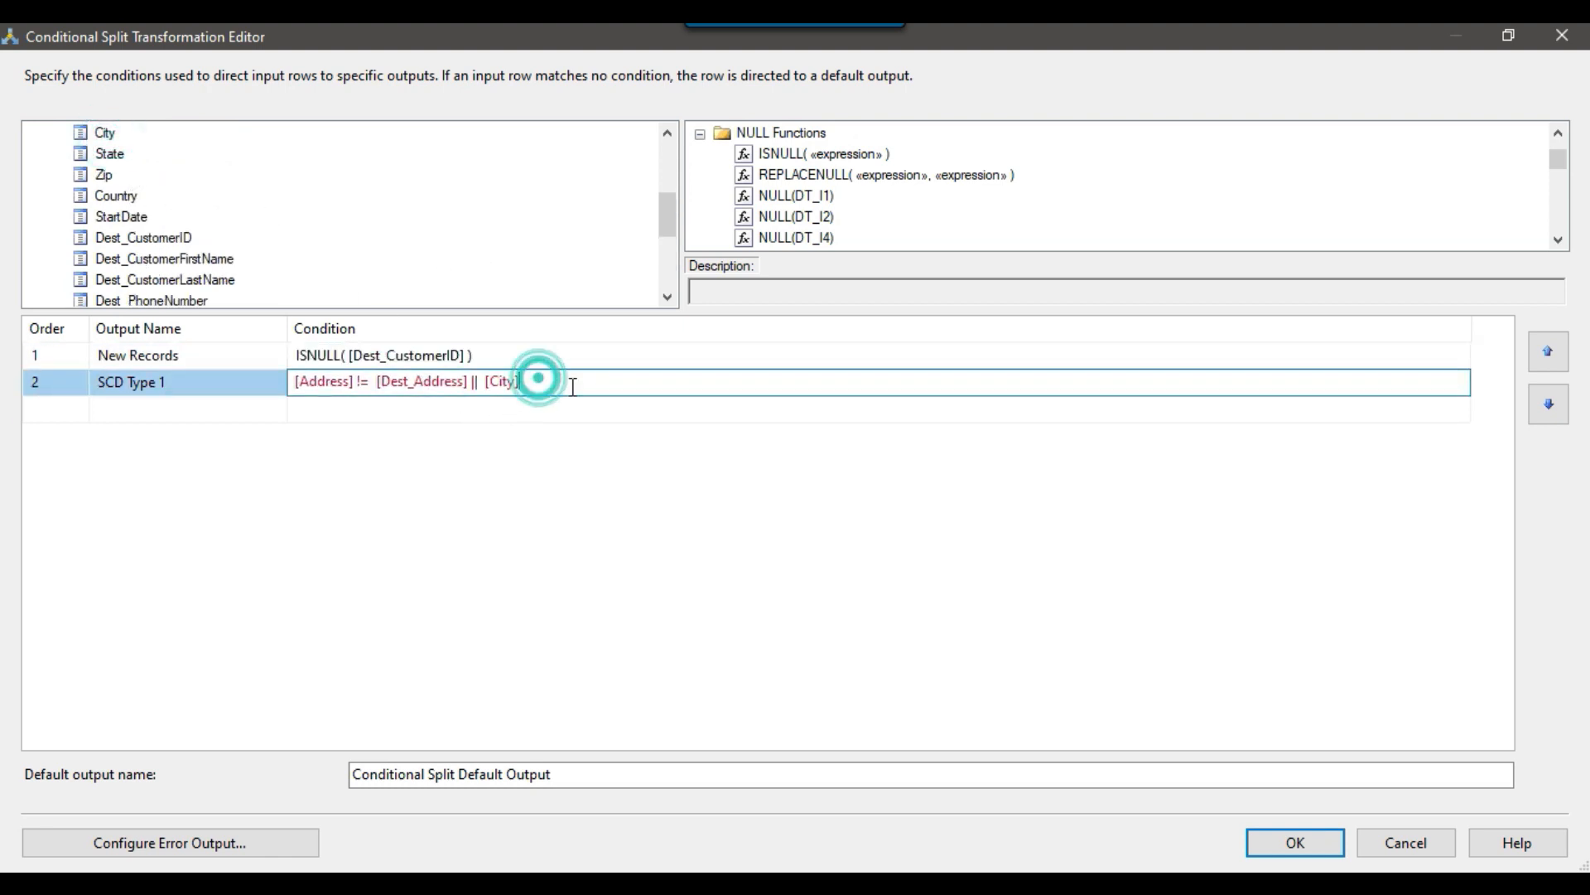
type("!=")
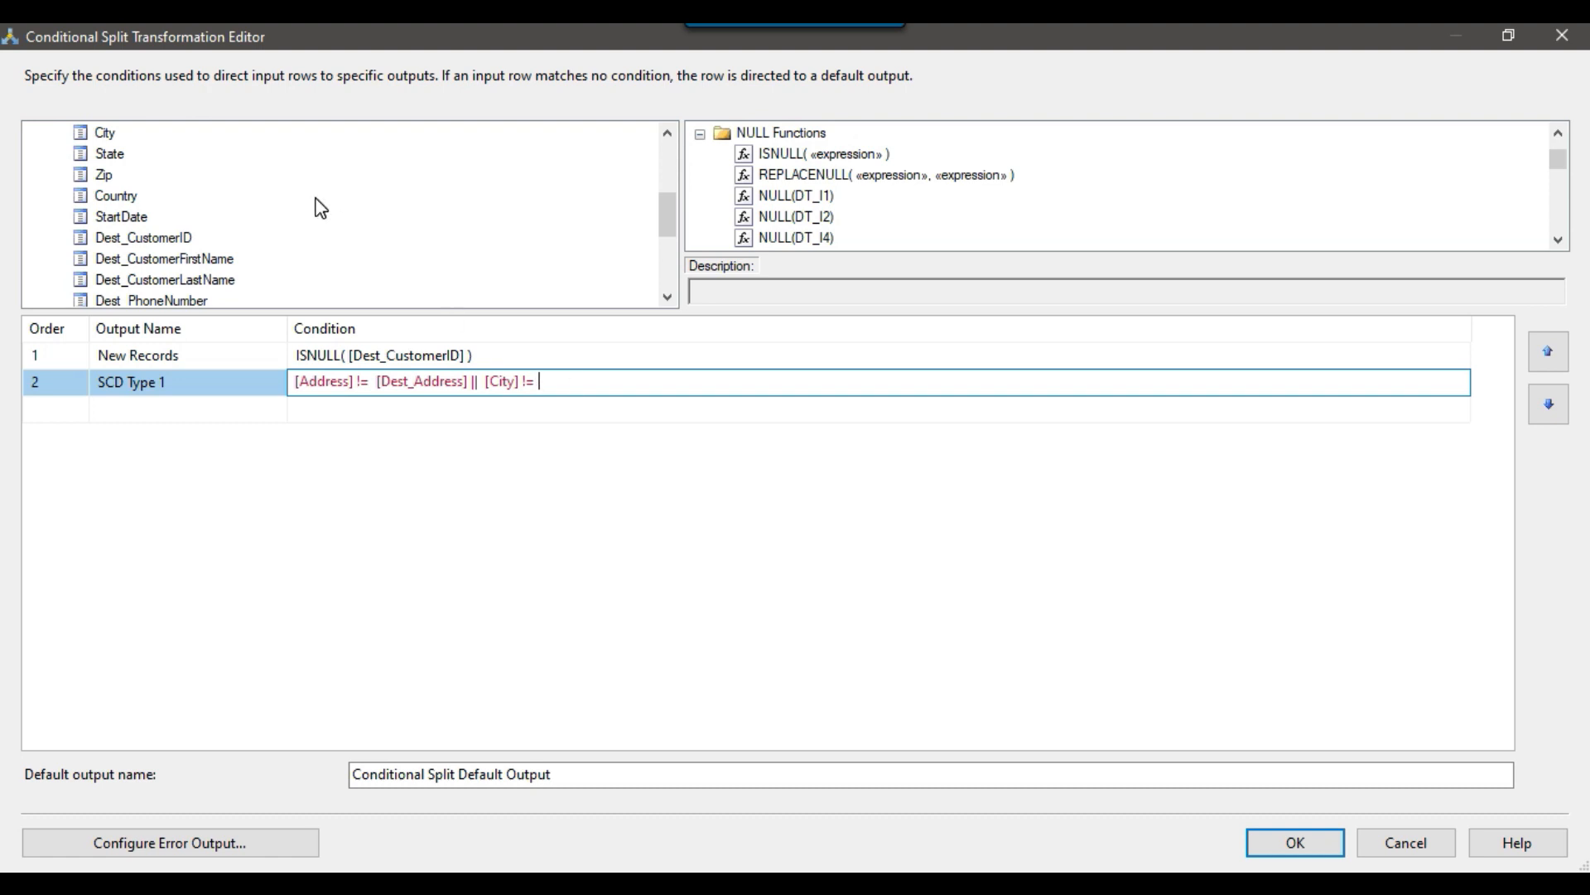
scroll(226, 255, "down", 1)
scroll(226, 256, "down", 1)
left_click_drag(122, 258, 543, 385)
Append || [State] != [Dest_State] to the SCD Type 1 condition.
left_click(614, 382)
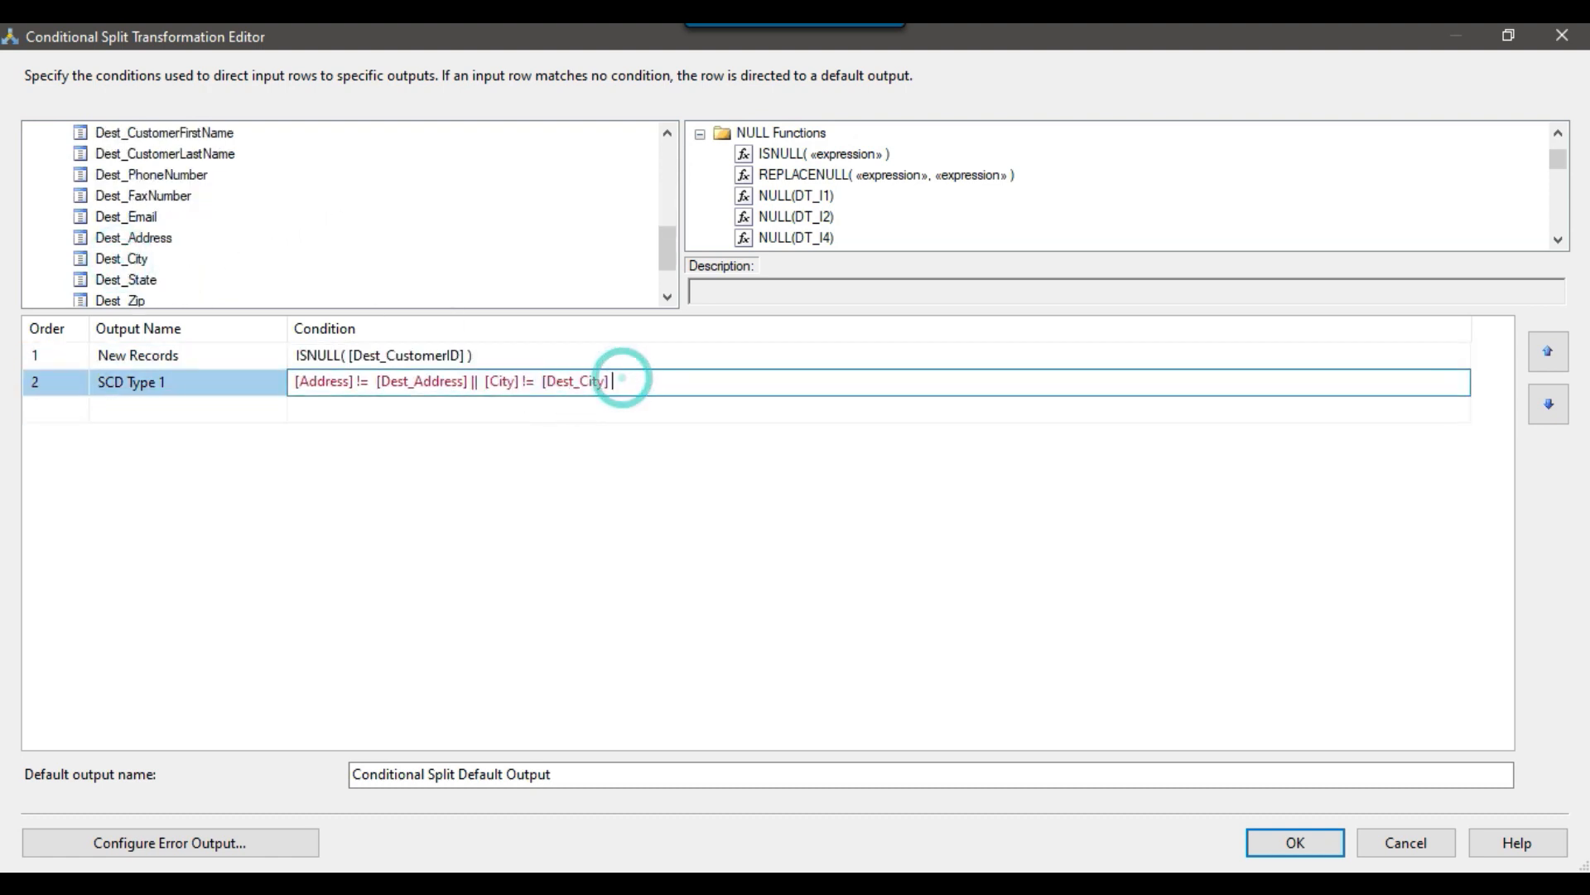
scroll(431, 291, "up", 3)
left_click_drag(107, 216, 686, 380)
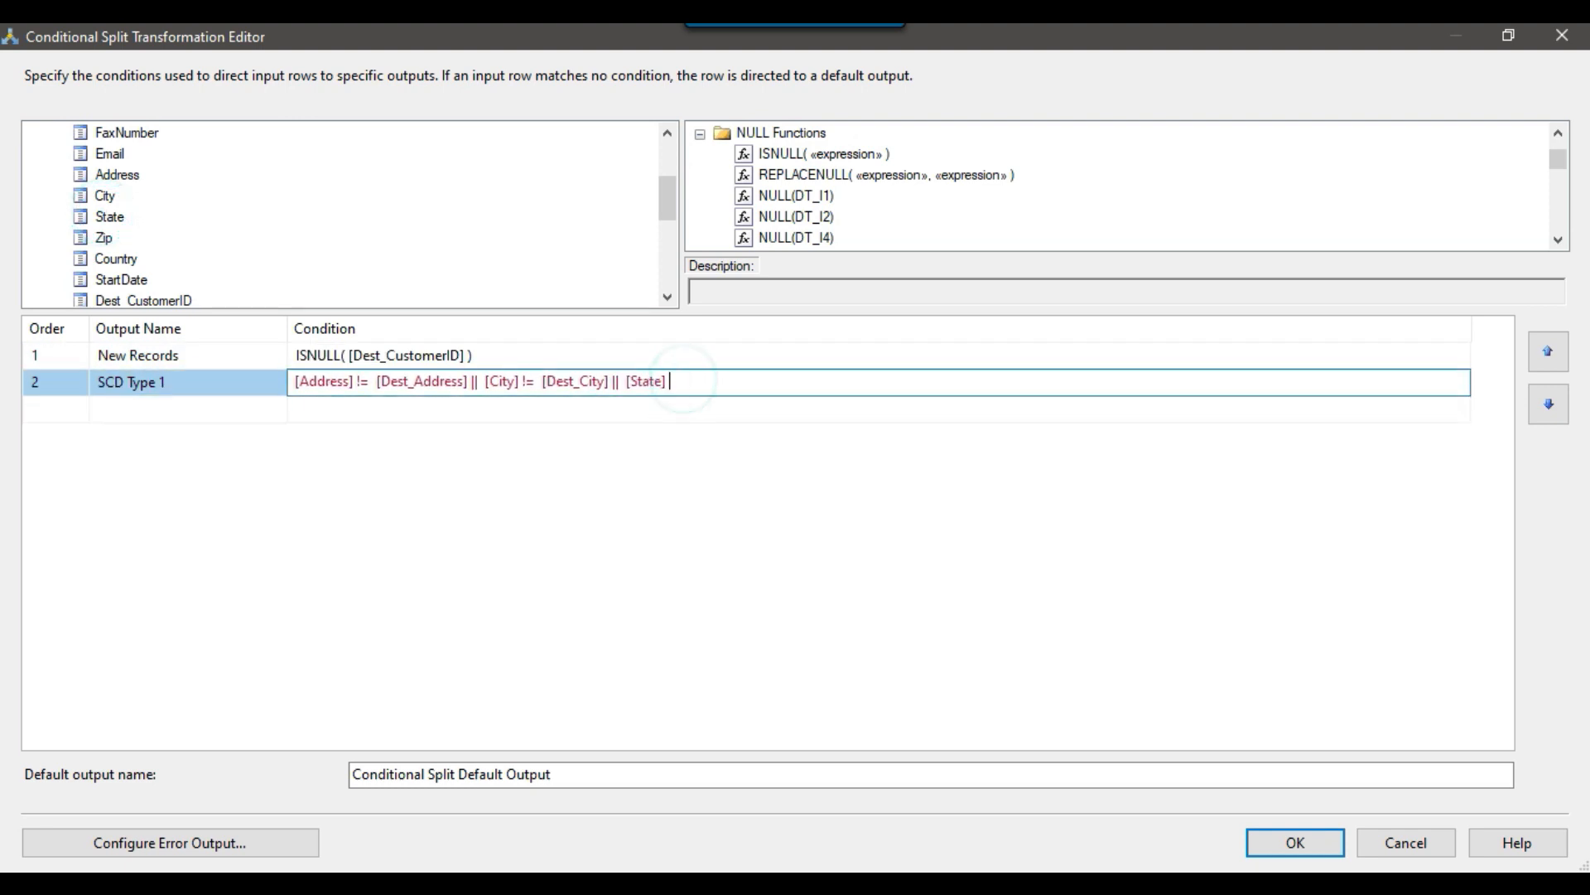
type("!=")
scroll(287, 259, "down", 3)
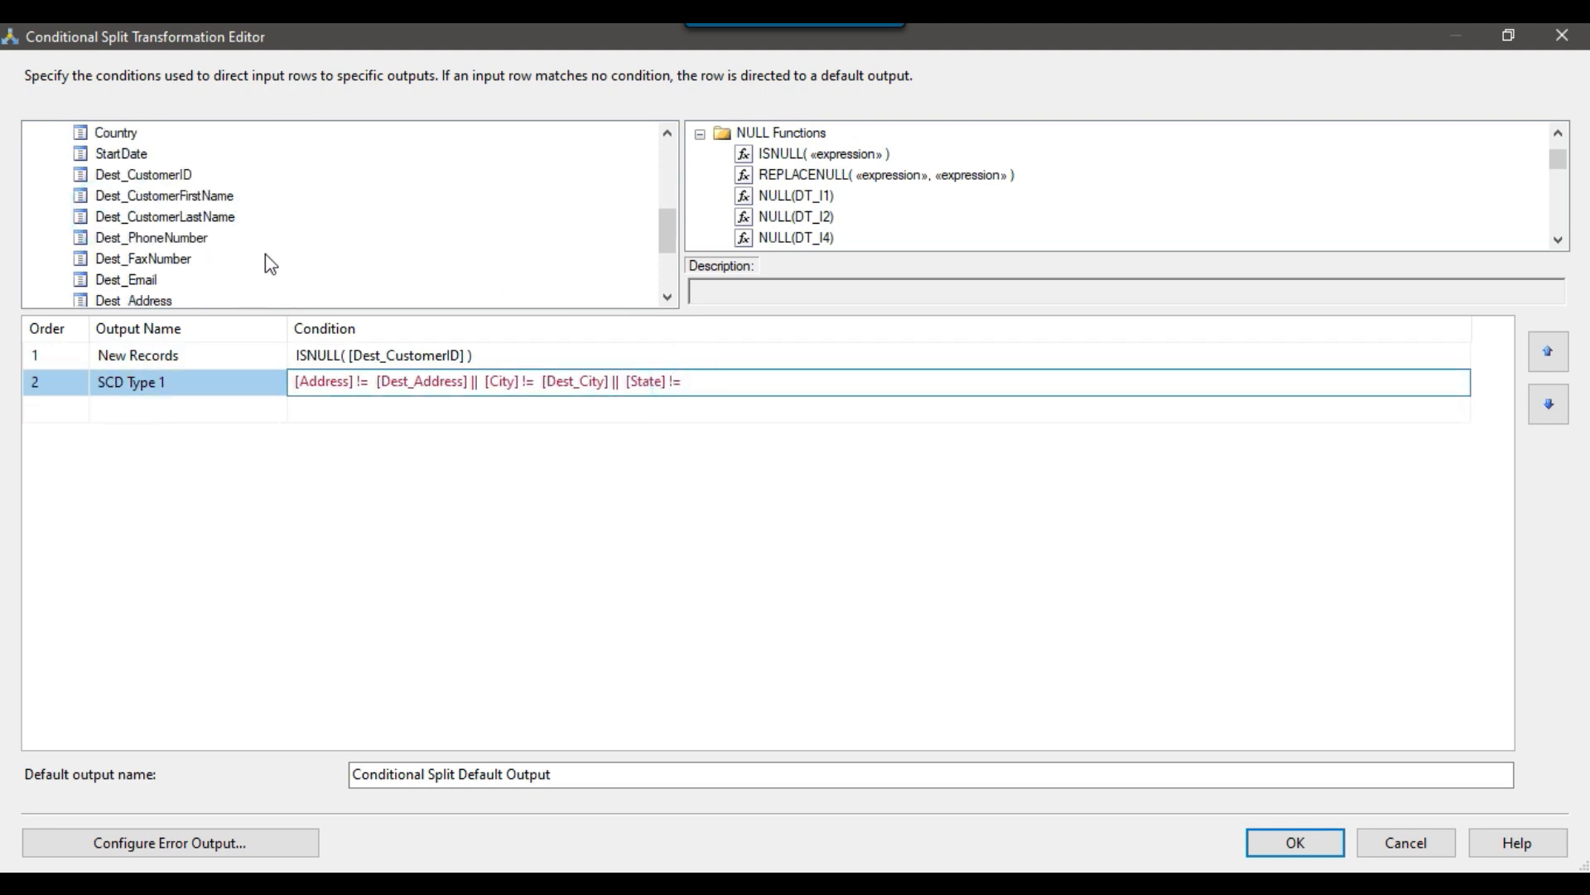
left_click_drag(126, 279, 668, 379)
Complete the SCD Type 1 condition with || [Zip] != [Dest_Zip].
left_click(782, 381)
type("||")
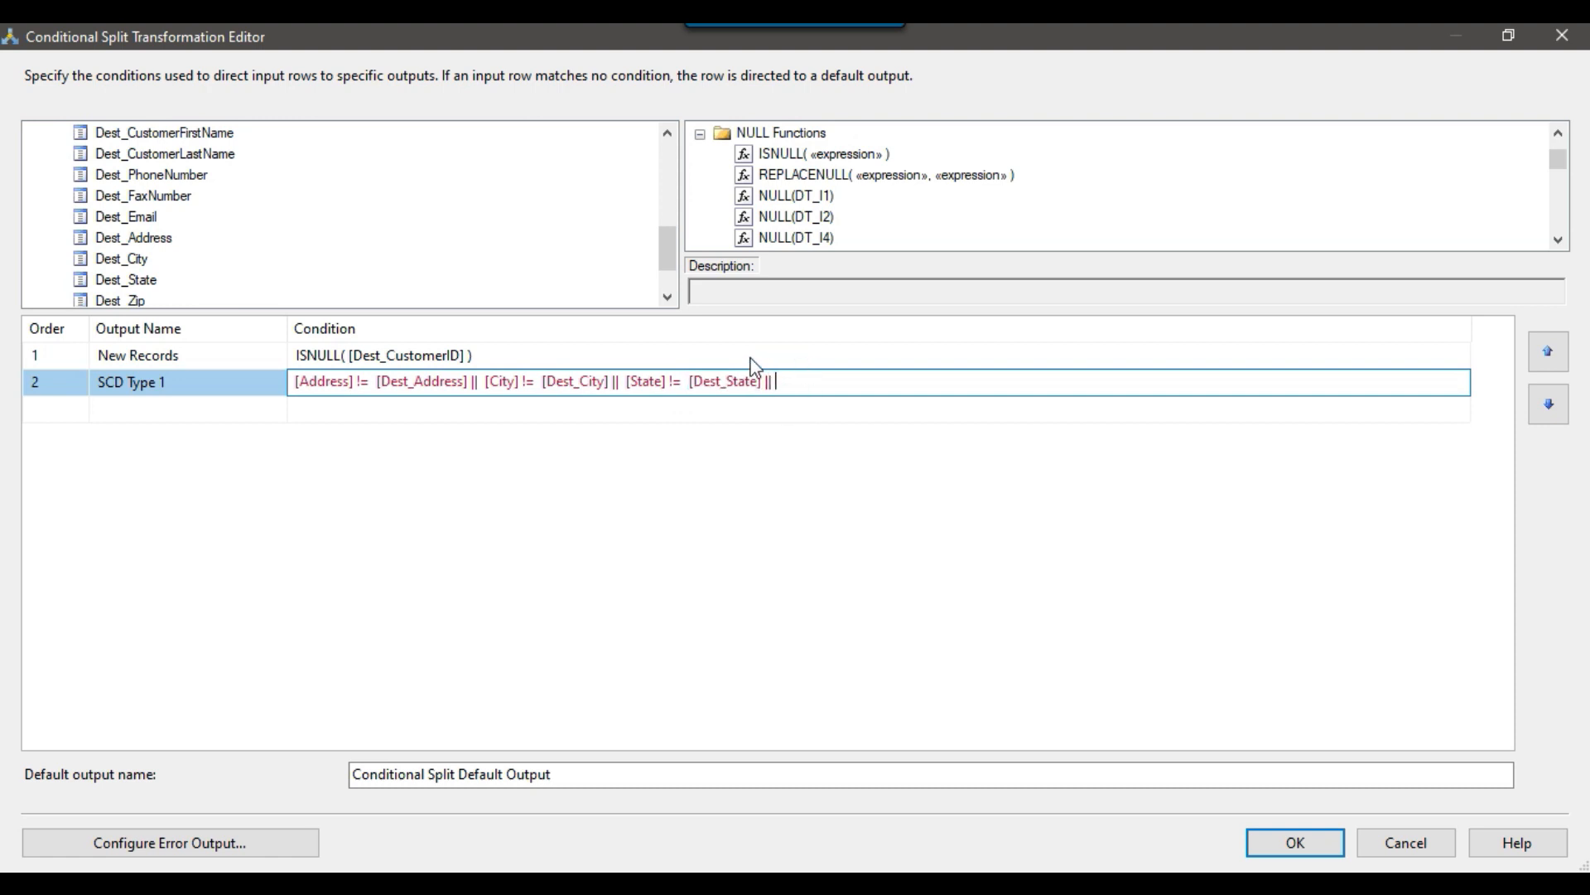
scroll(303, 223, "up", 1)
scroll(117, 168, "up", 1)
left_click_drag(107, 177, 856, 389)
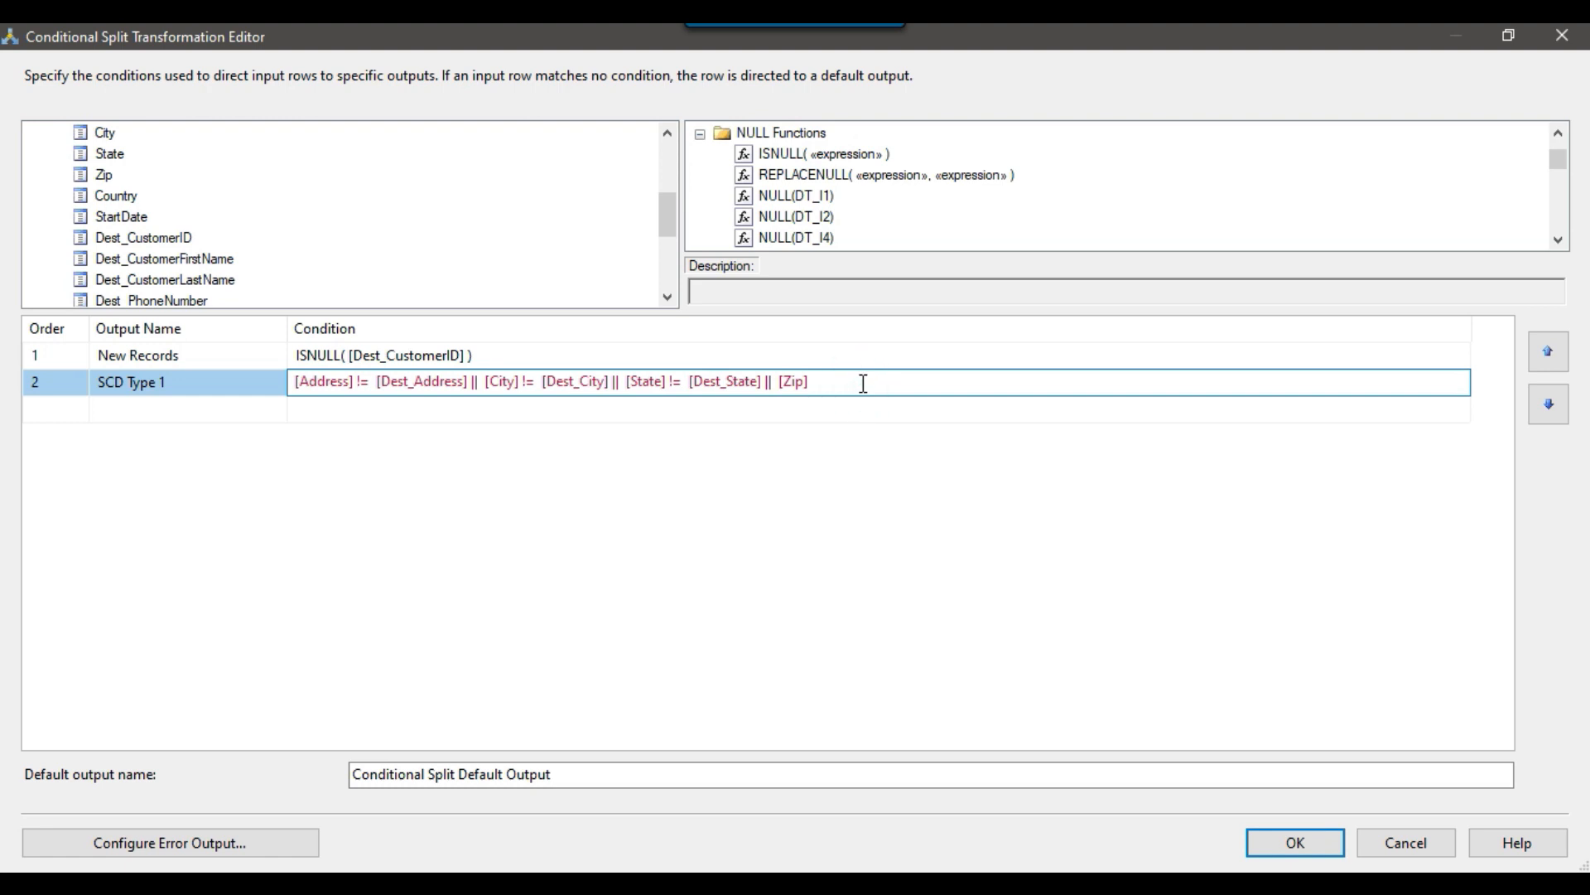
scroll(401, 273, "down", 3)
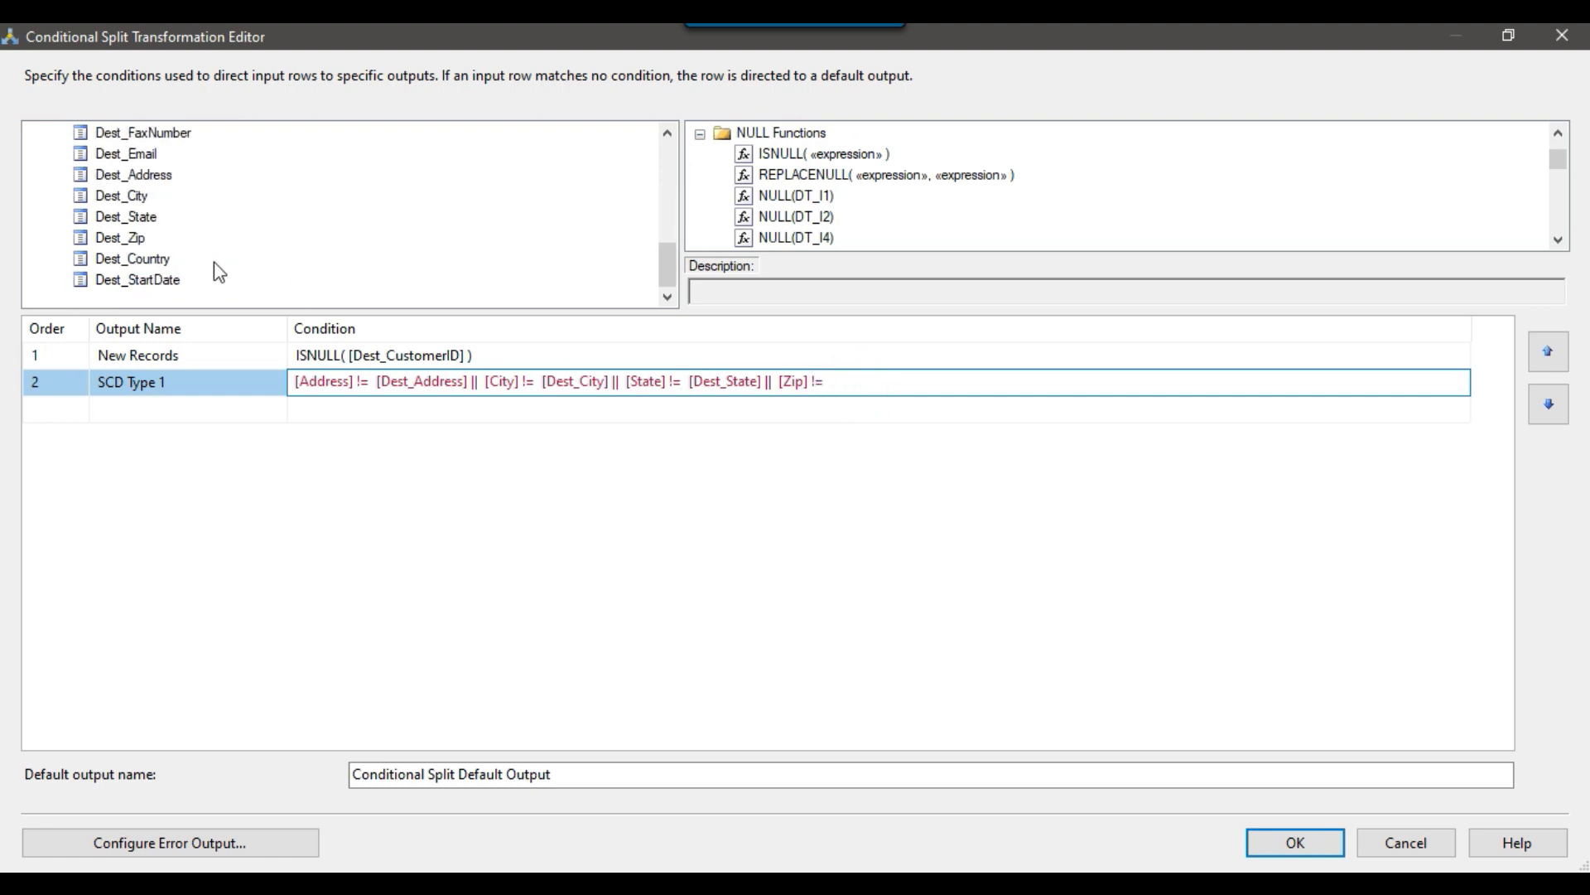
left_click_drag(122, 240, 858, 388)
left_click(825, 408)
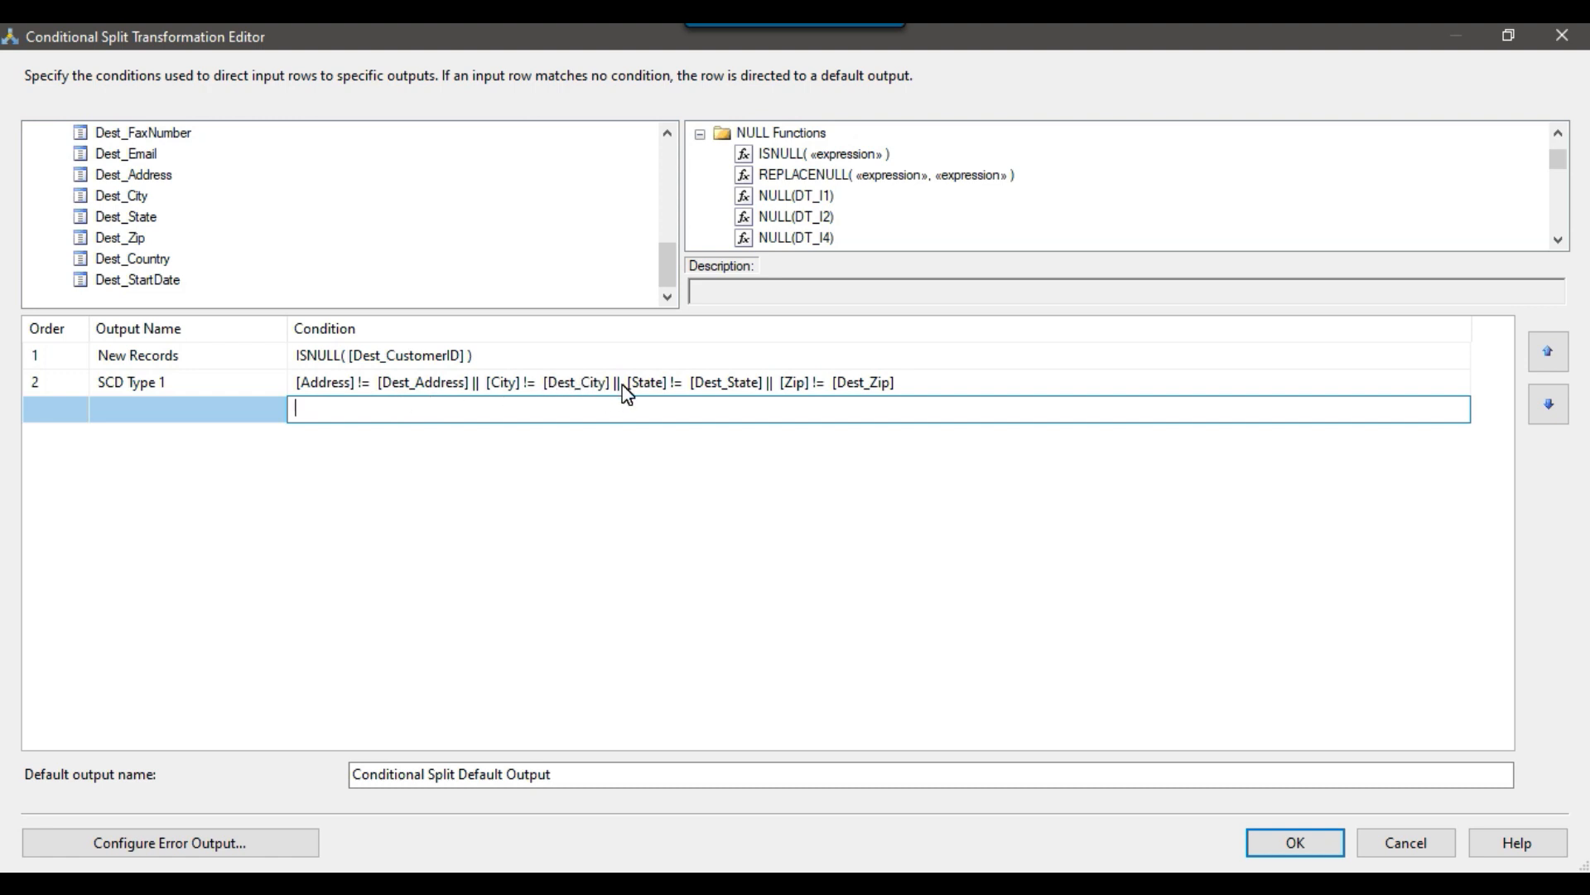
left_click(209, 413)
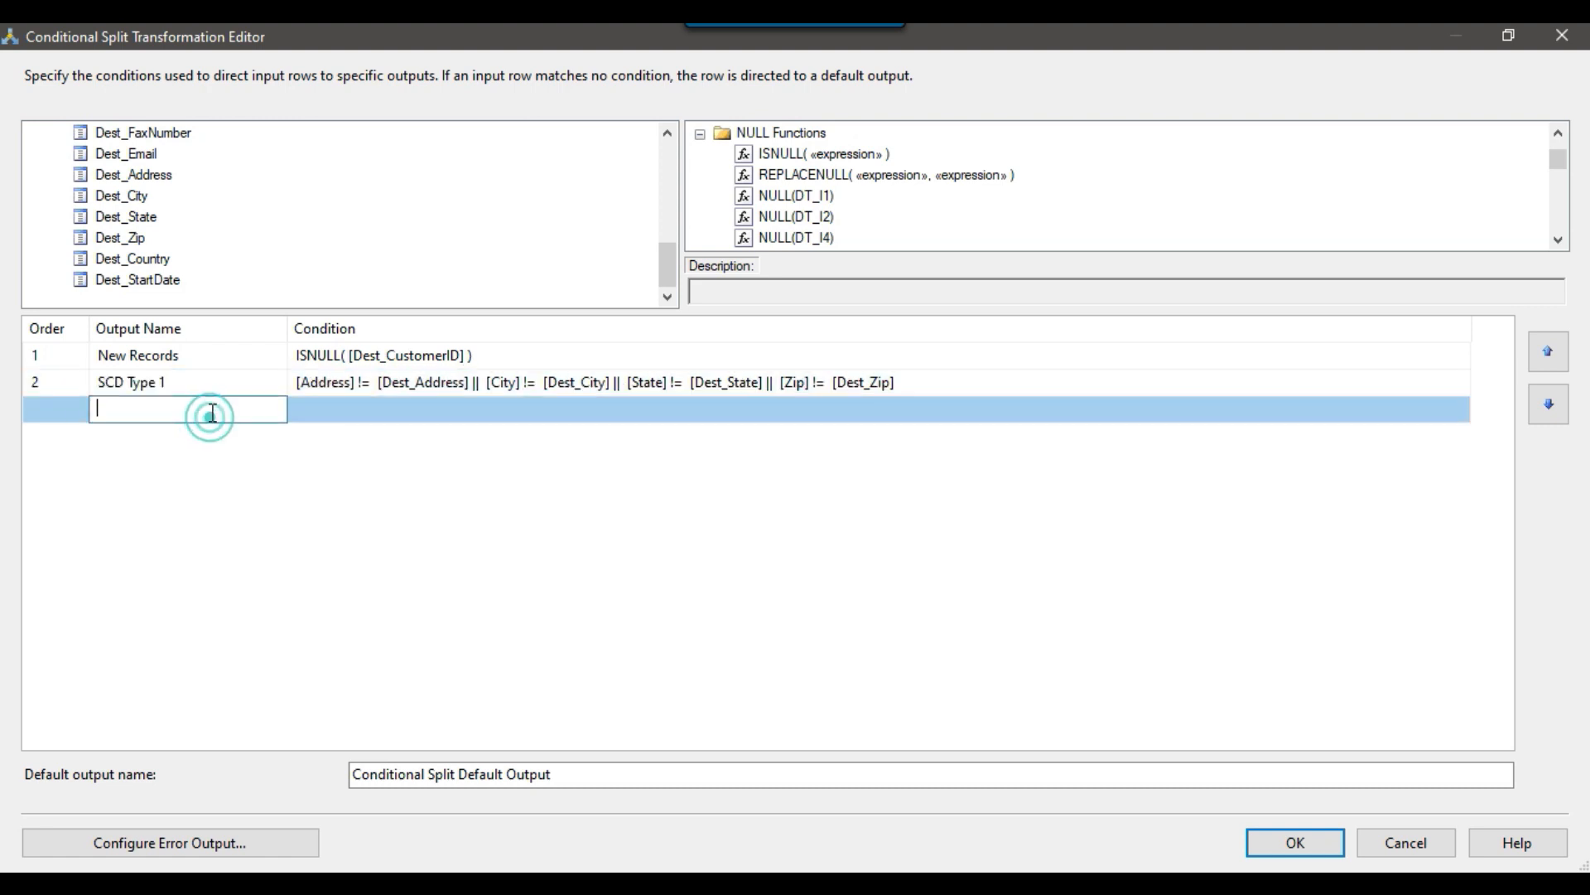
left_click(203, 382)
left_click_drag(211, 382, 70, 382)
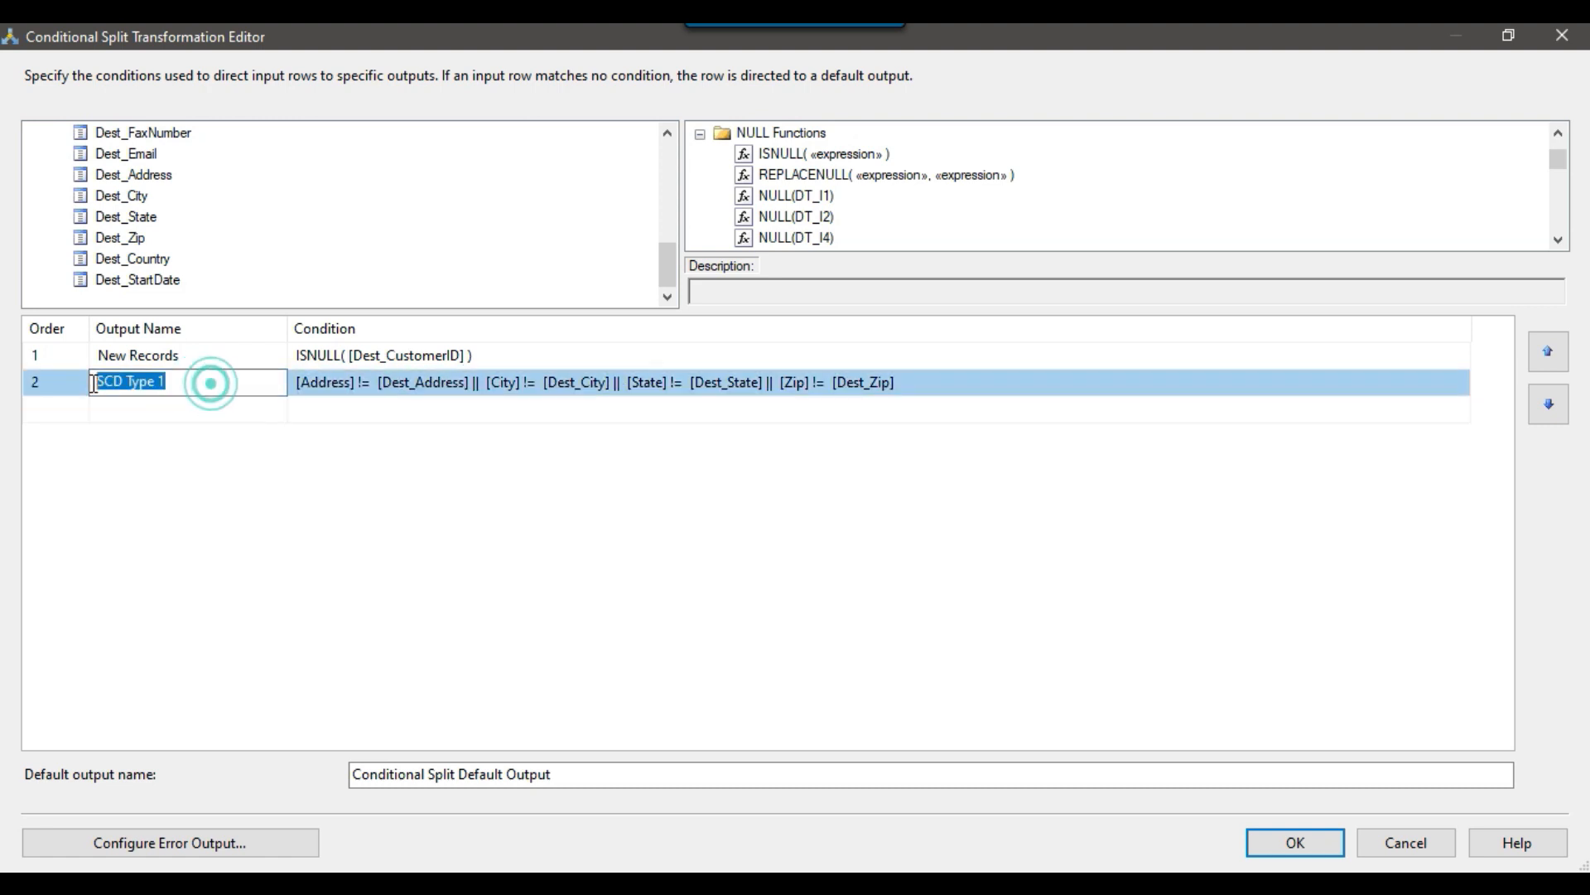
left_click(414, 416)
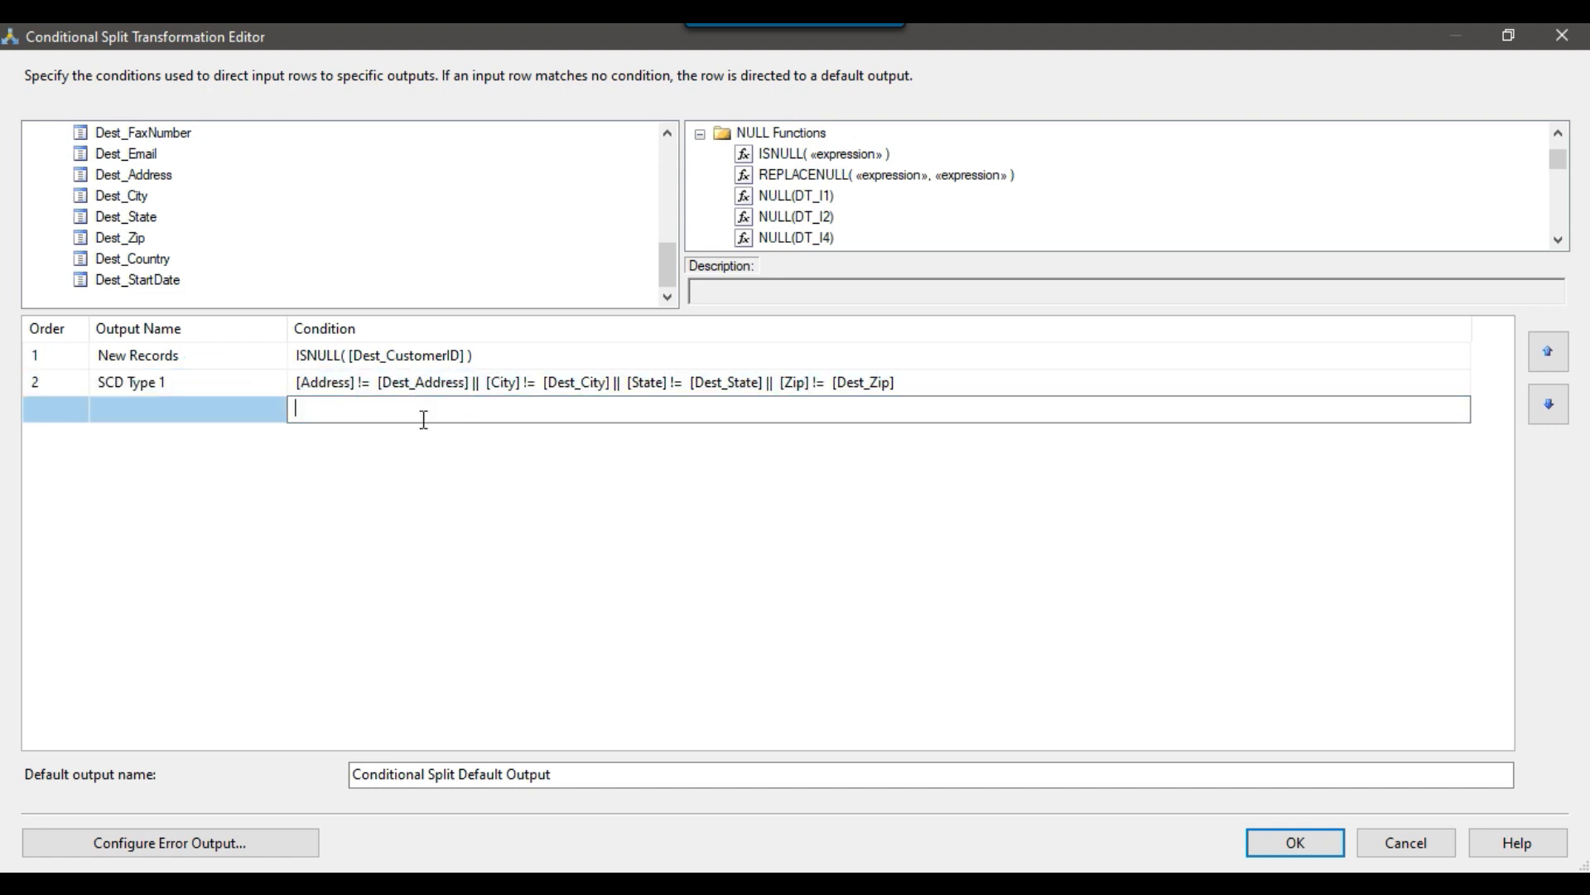
left_click(219, 385)
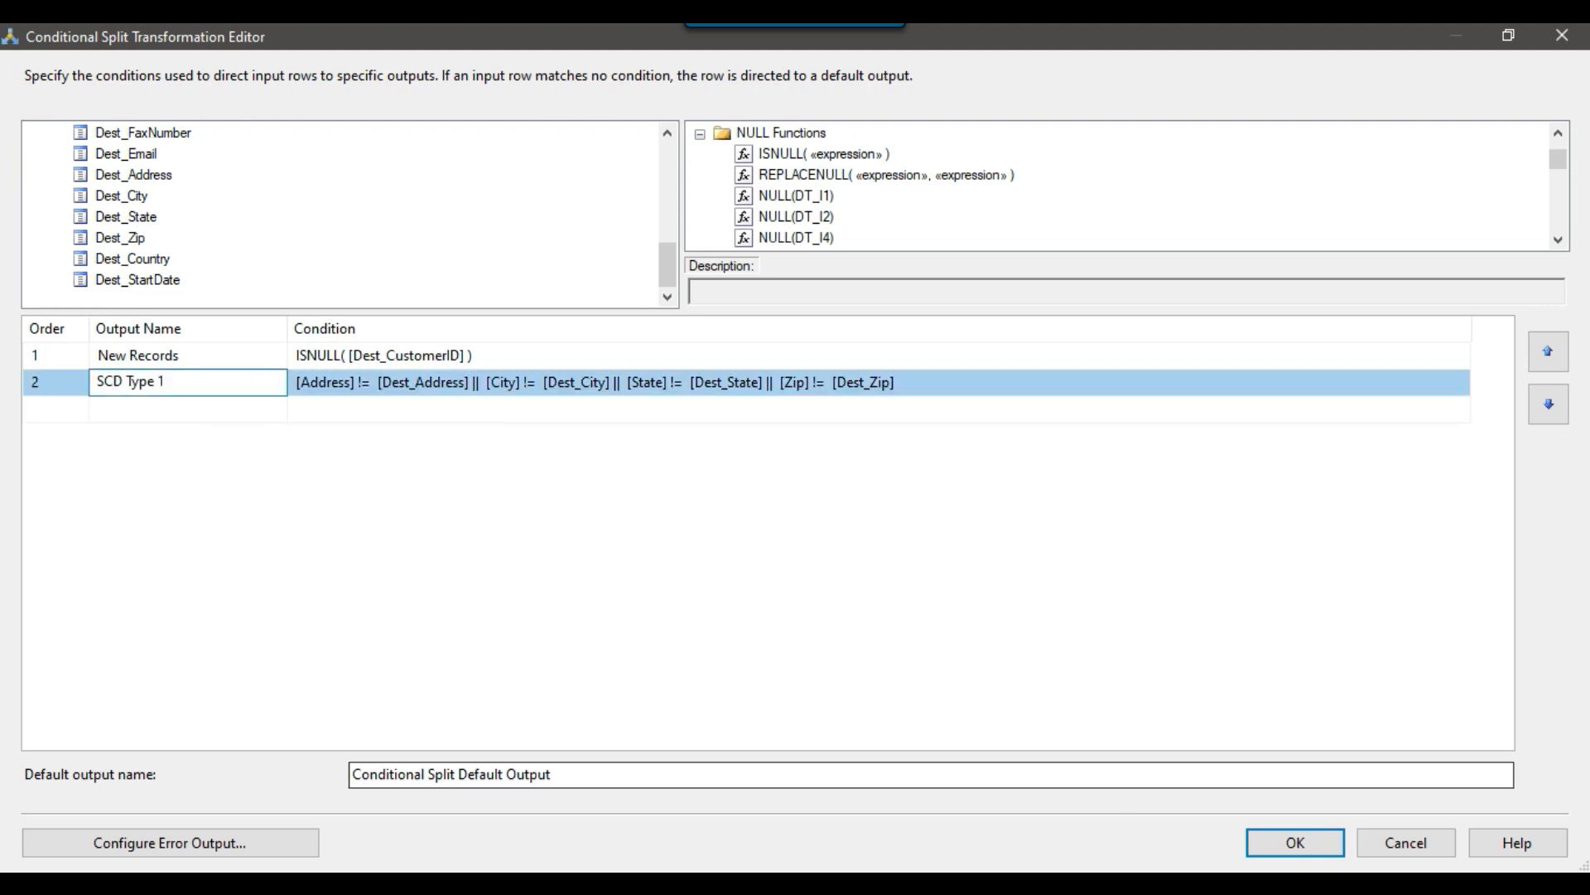
Switch to SQL Server Management Studio and check the notes in SQLQuery10 for which columns are SCD Type 2.
key("alt+Tab")
left_click_drag(453, 373, 800, 370)
left_click(694, 373)
left_click(800, 369)
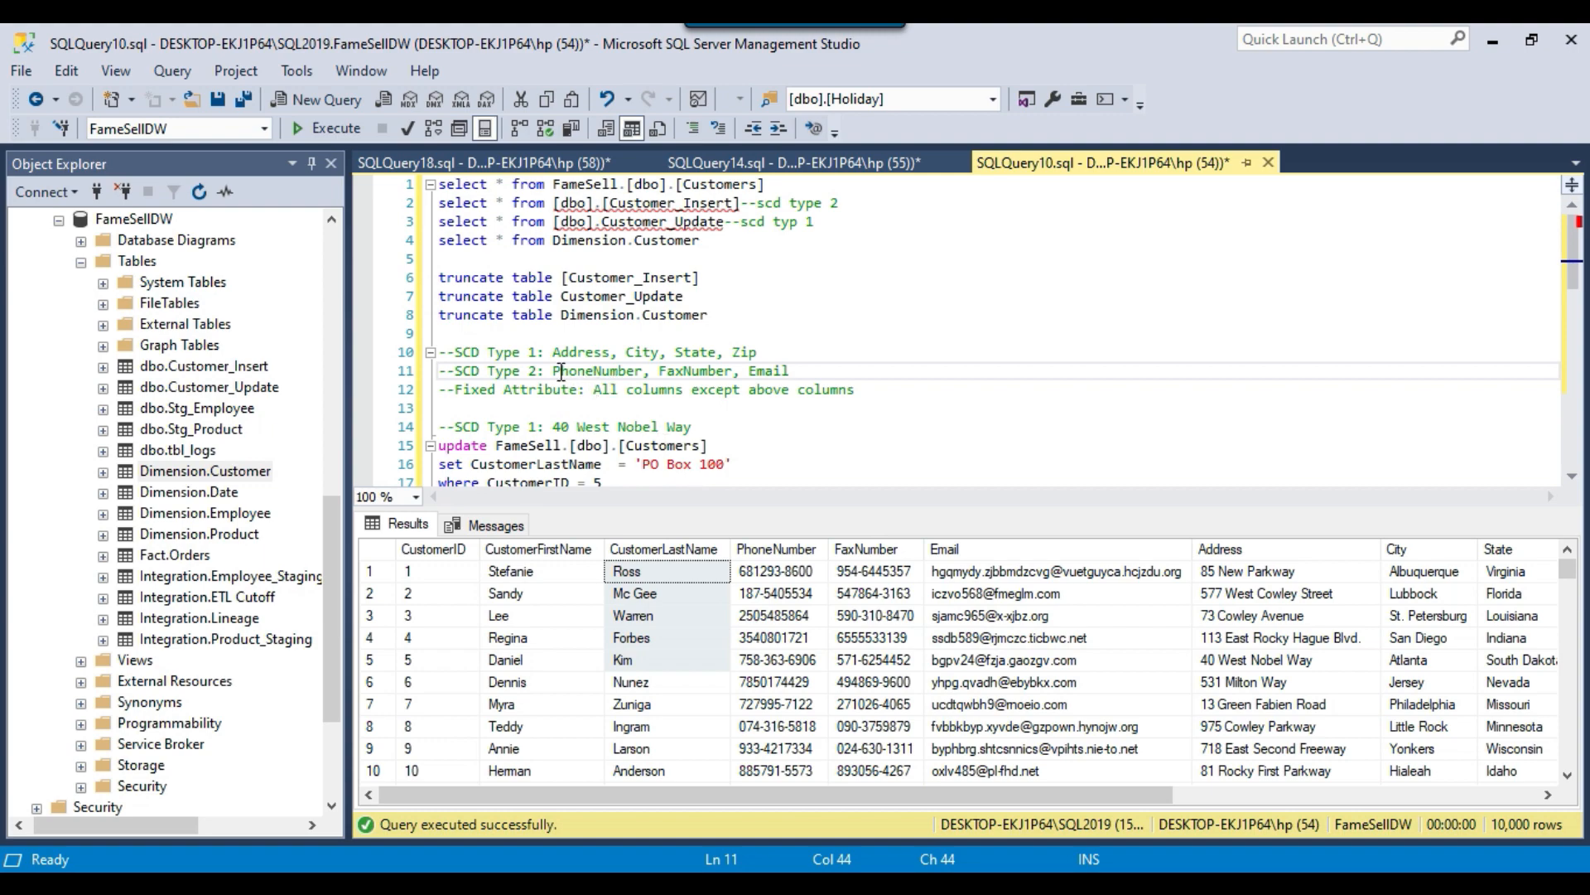
left_click_drag(554, 371, 791, 372)
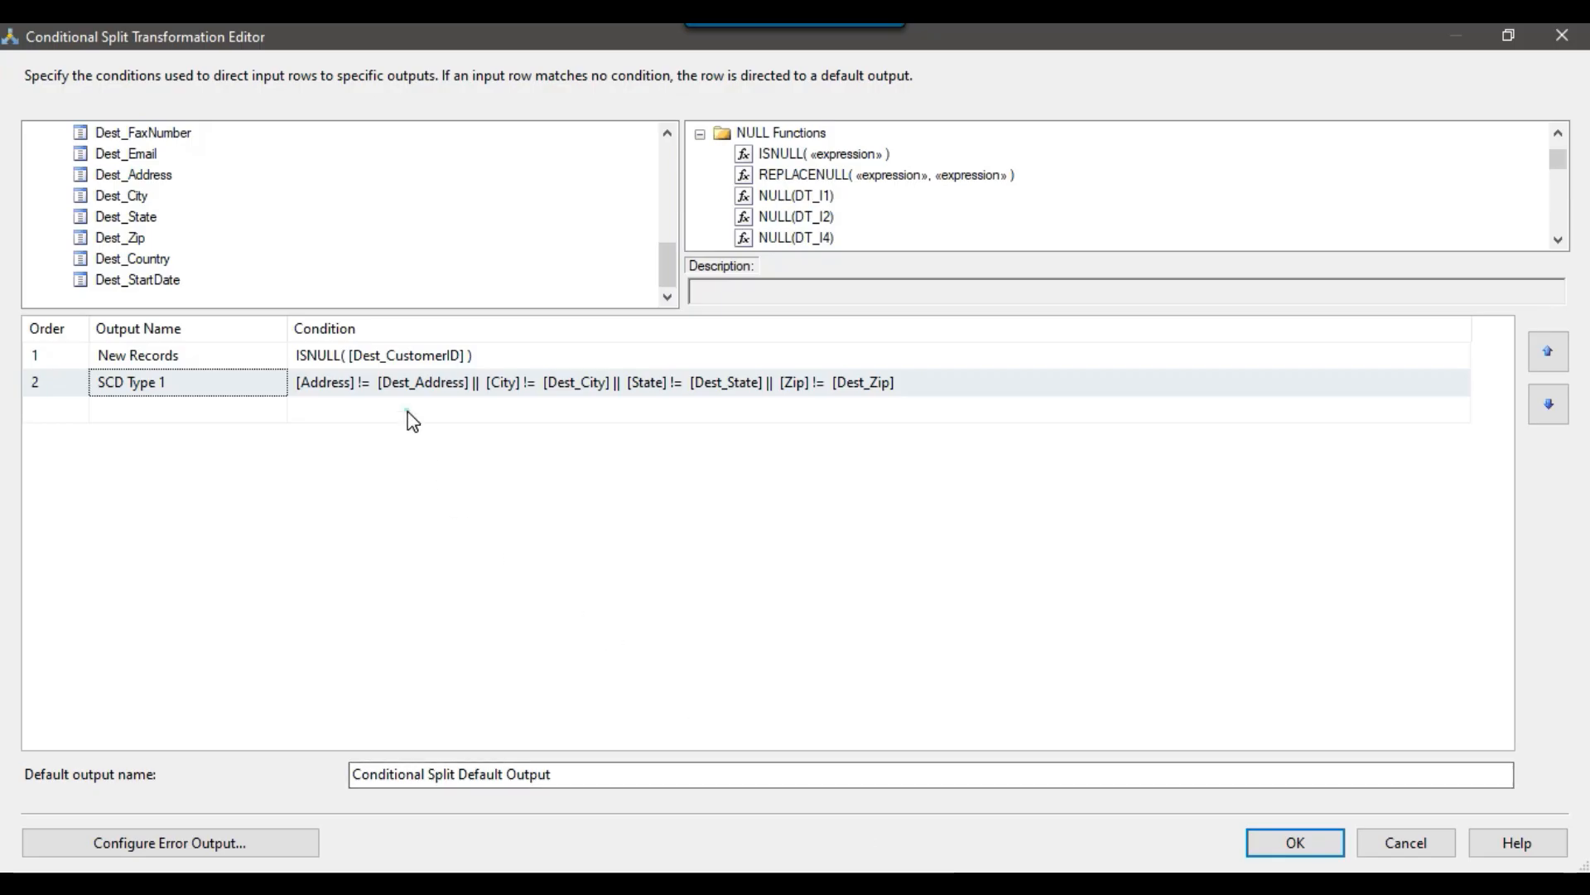
Back in the Conditional Split editor, add a third case with the condition [PhoneNumber] != [Dest_PhoneNumber].
left_click(405, 412)
scroll(194, 245, "up", 3)
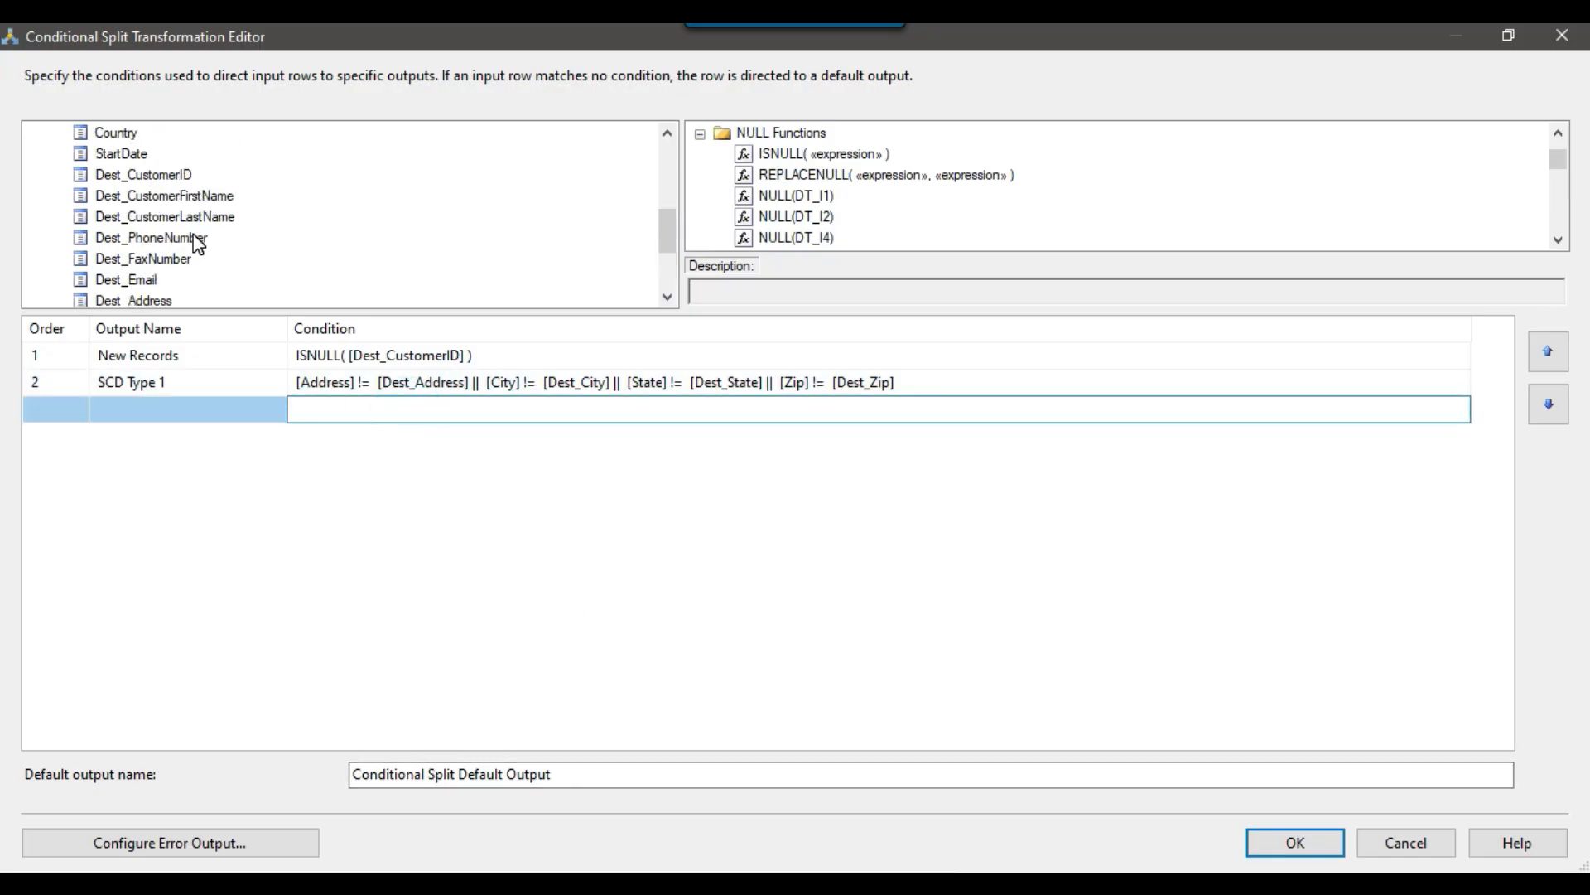
scroll(170, 232, "up", 3)
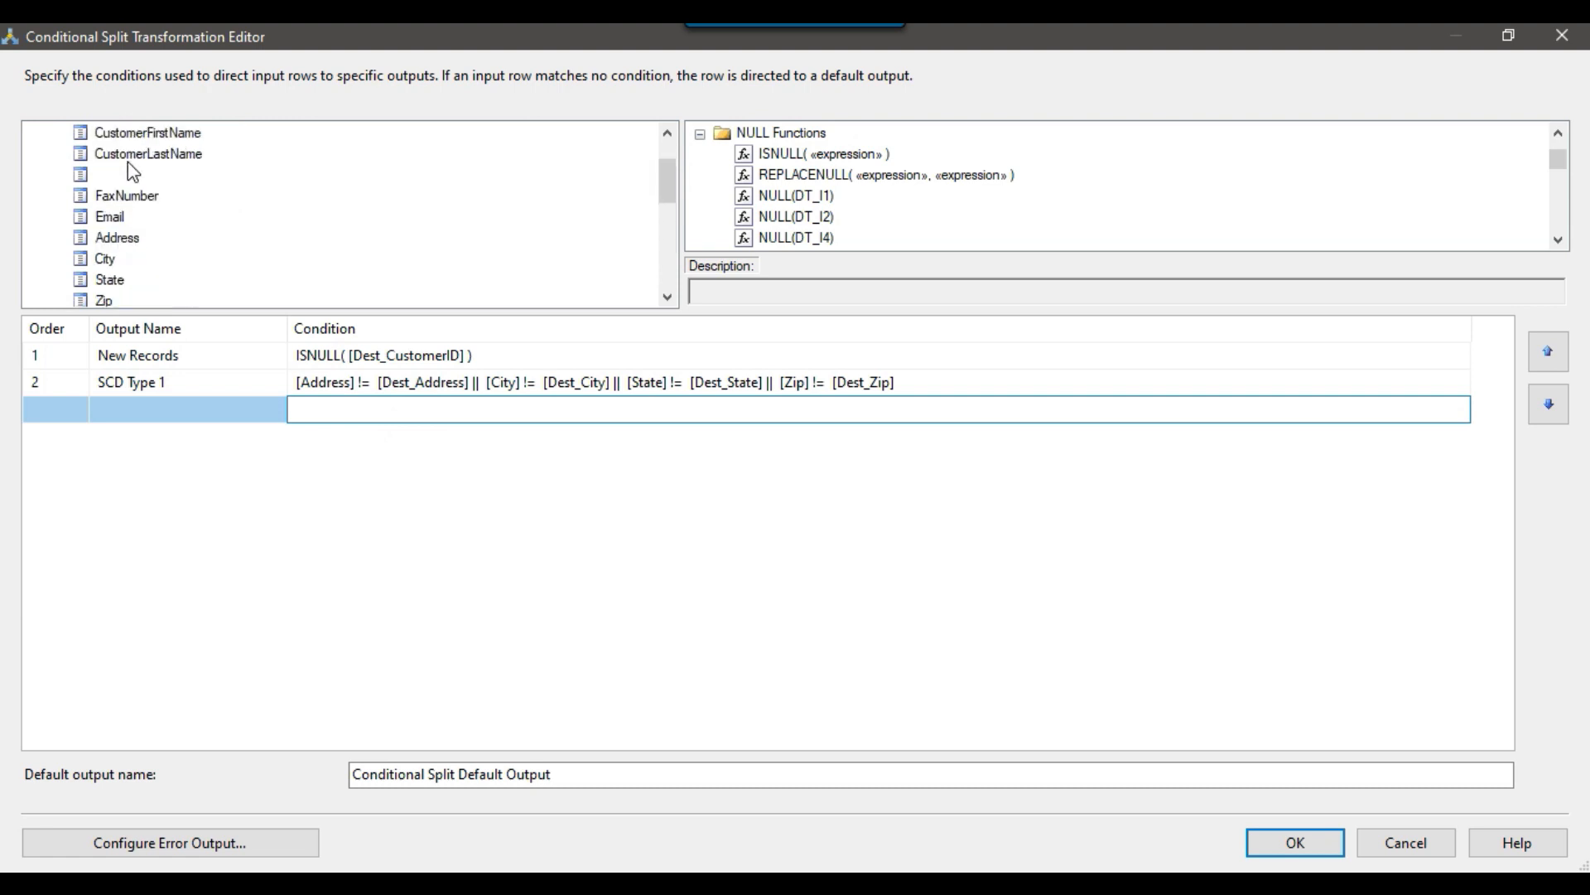
left_click_drag(134, 181, 428, 409)
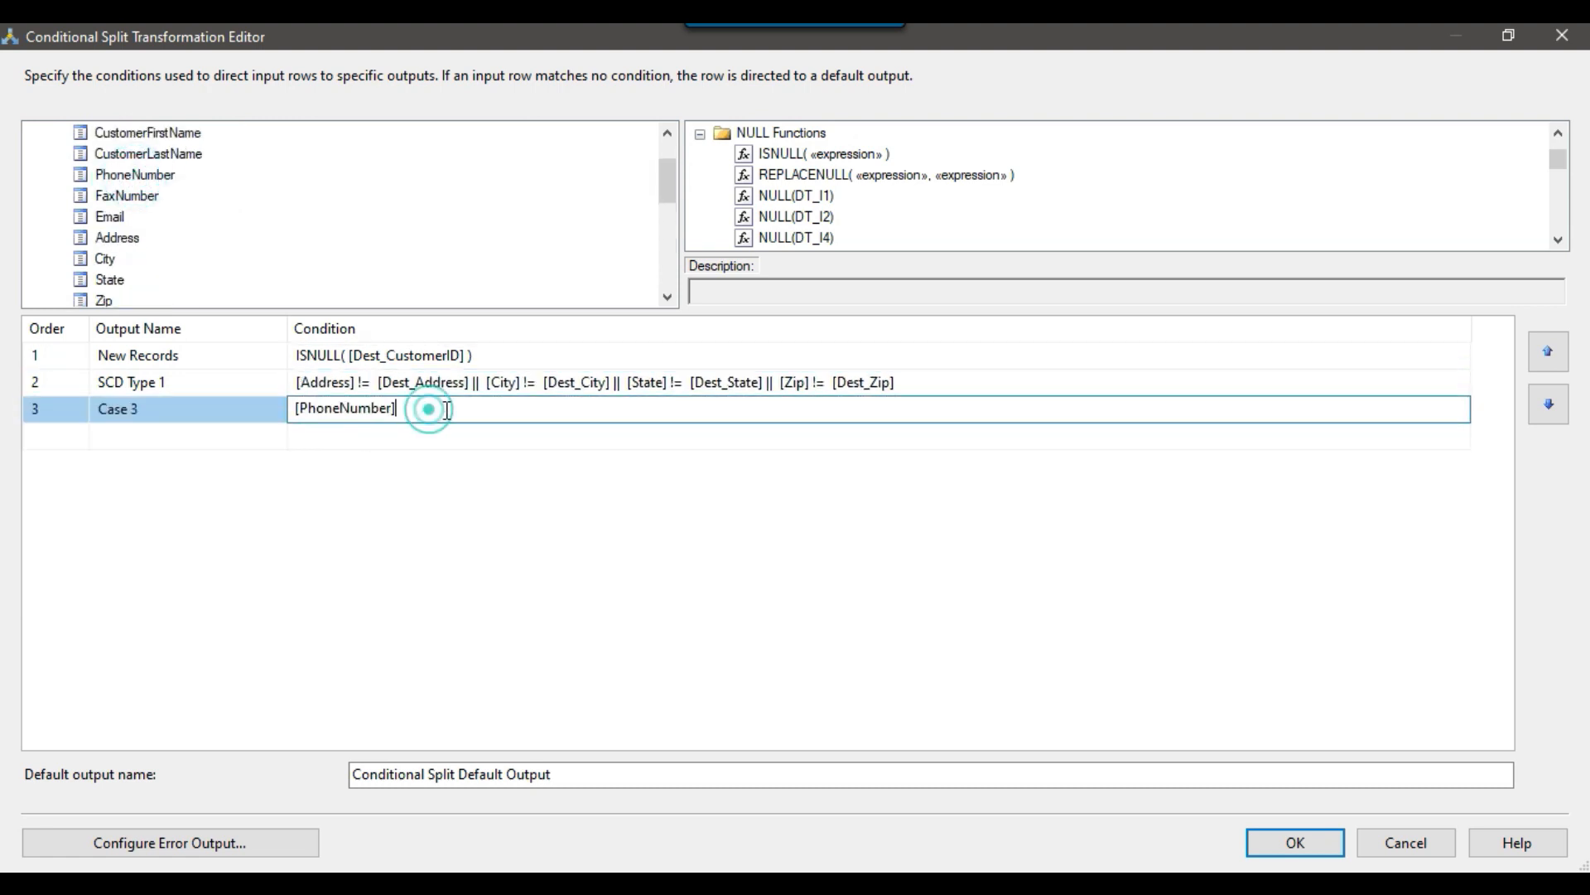
type("!")
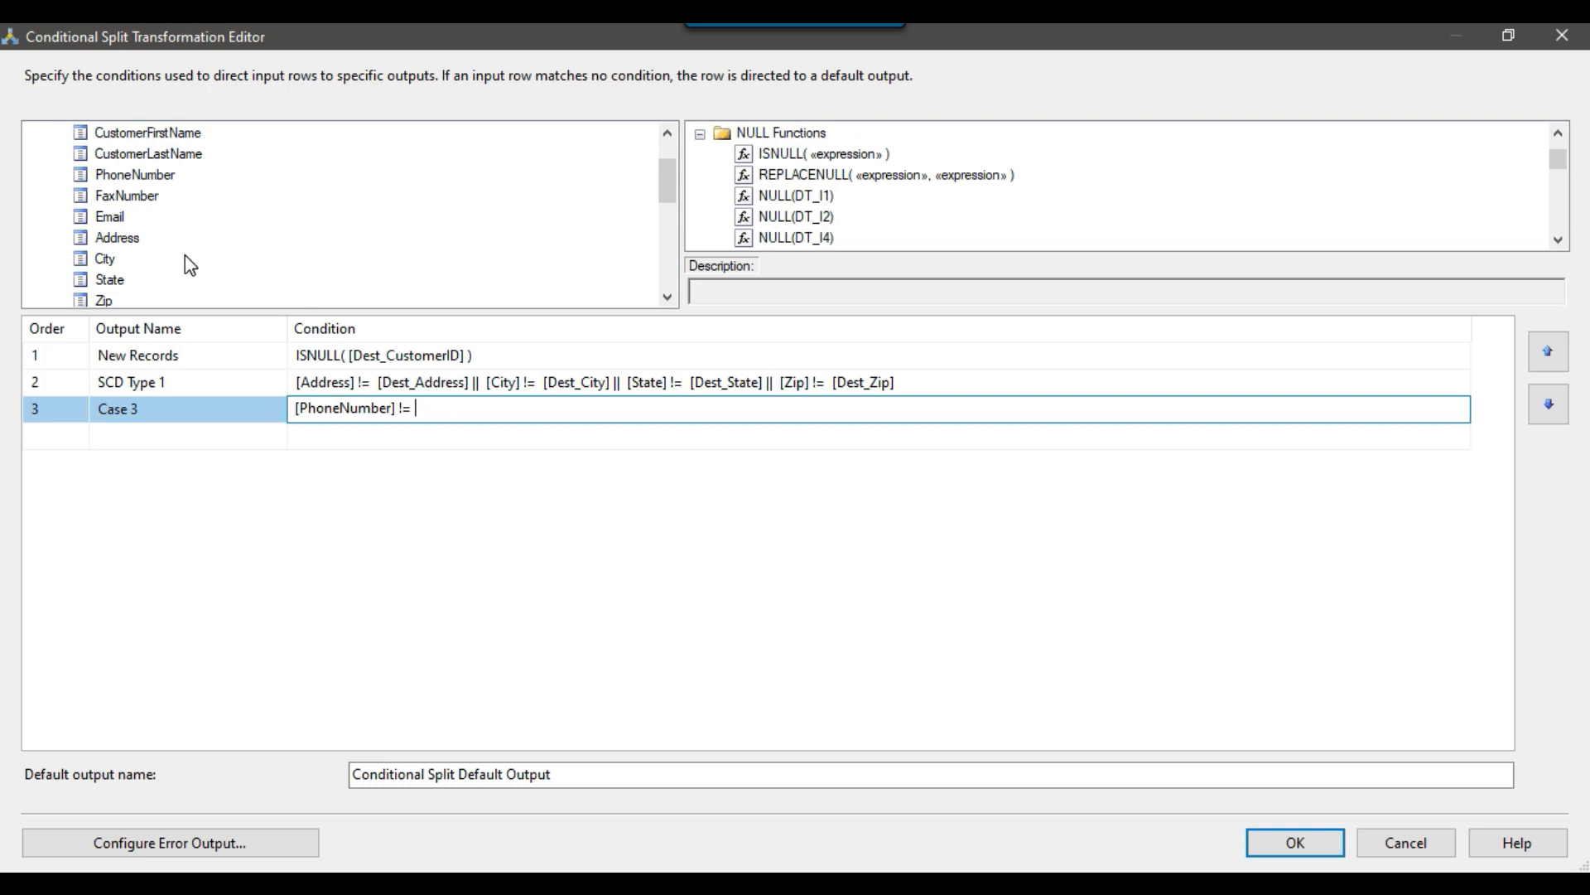
type("=")
scroll(191, 263, "down", 3)
left_click_drag(173, 248, 532, 407)
Extend the third case's condition with || [FaxNumber] != [Dest_FaxNumber].
left_click(600, 406)
type("|")
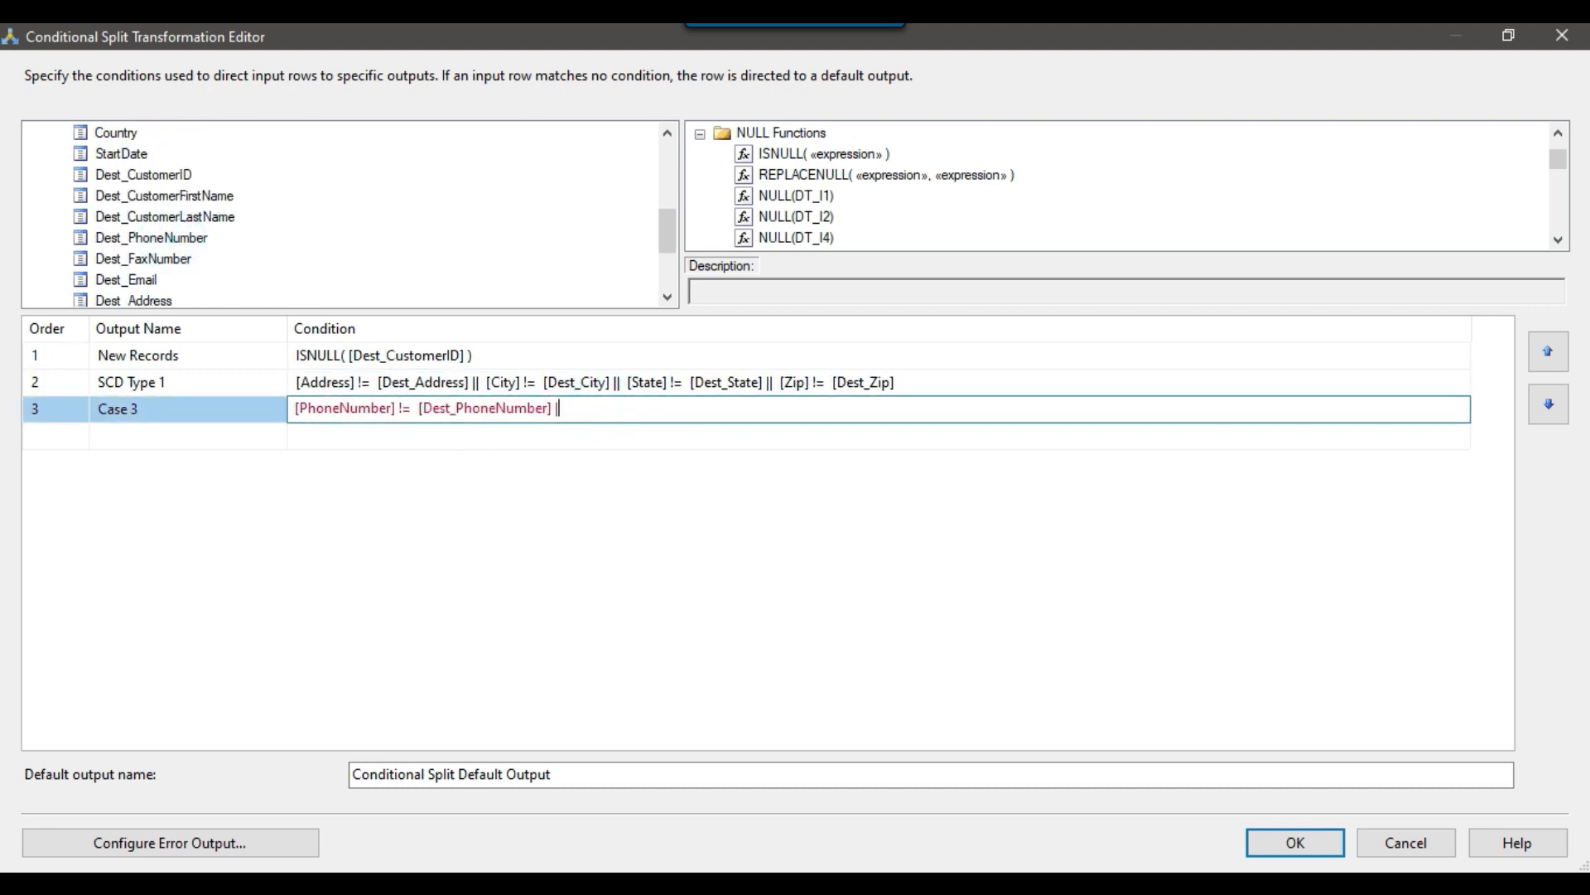
scroll(262, 238, "up", 2)
left_click_drag(127, 133, 601, 406)
left_click(685, 409)
type("!")
scroll(396, 265, "down", 2)
left_click_drag(165, 260, 810, 411)
Complete the third case's condition with || [Email] != [Dest_Email].
left_click(838, 412)
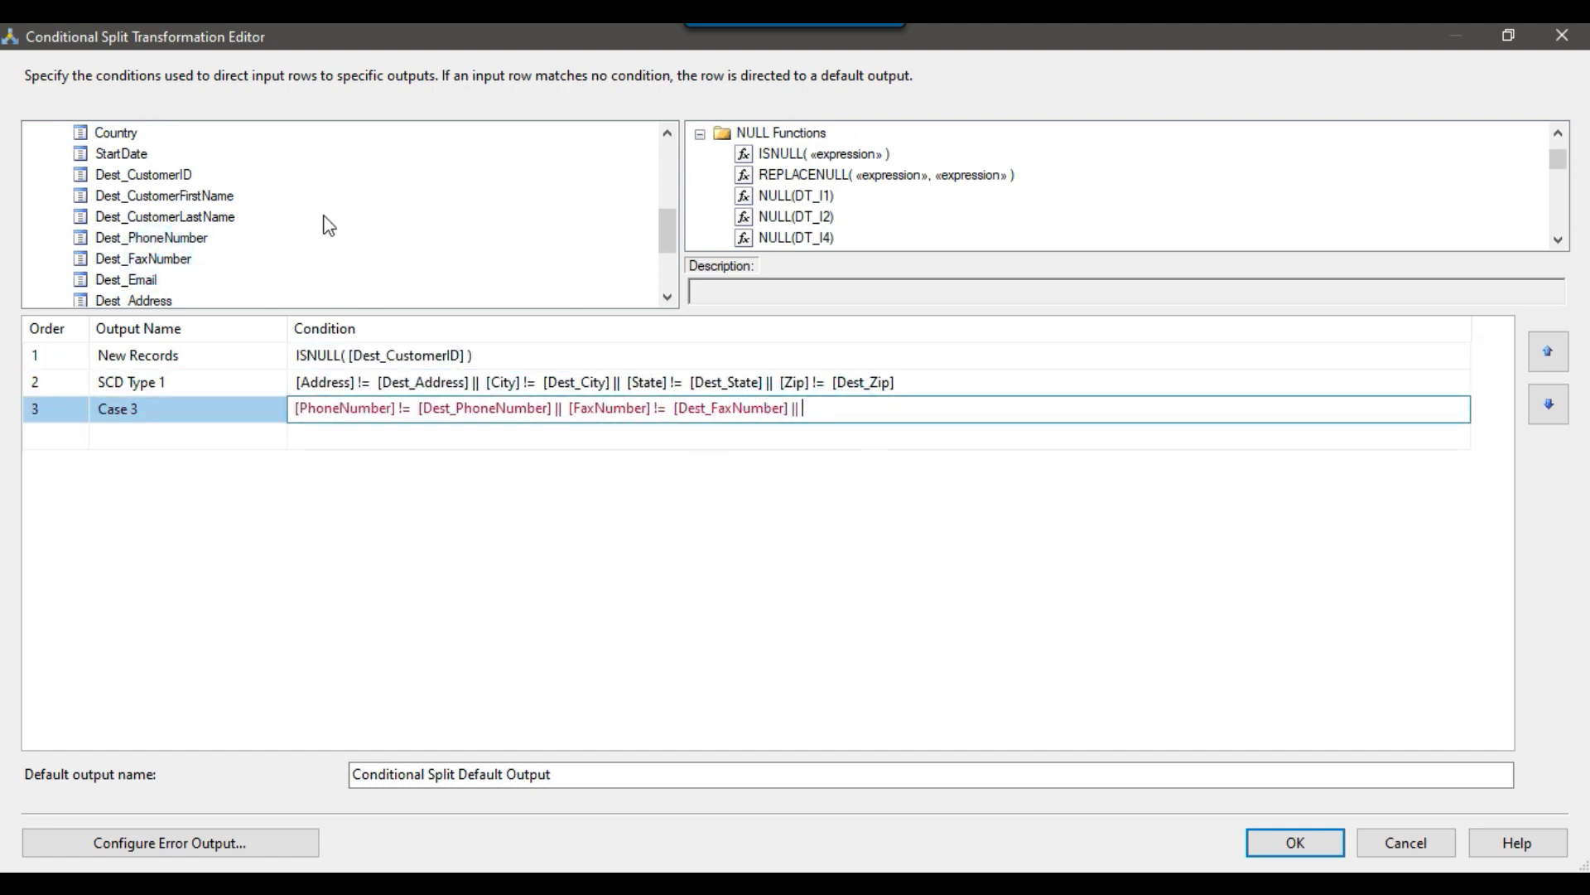
scroll(195, 198, "up", 2)
left_click_drag(116, 154, 936, 407)
left_click(1009, 408)
type("!=")
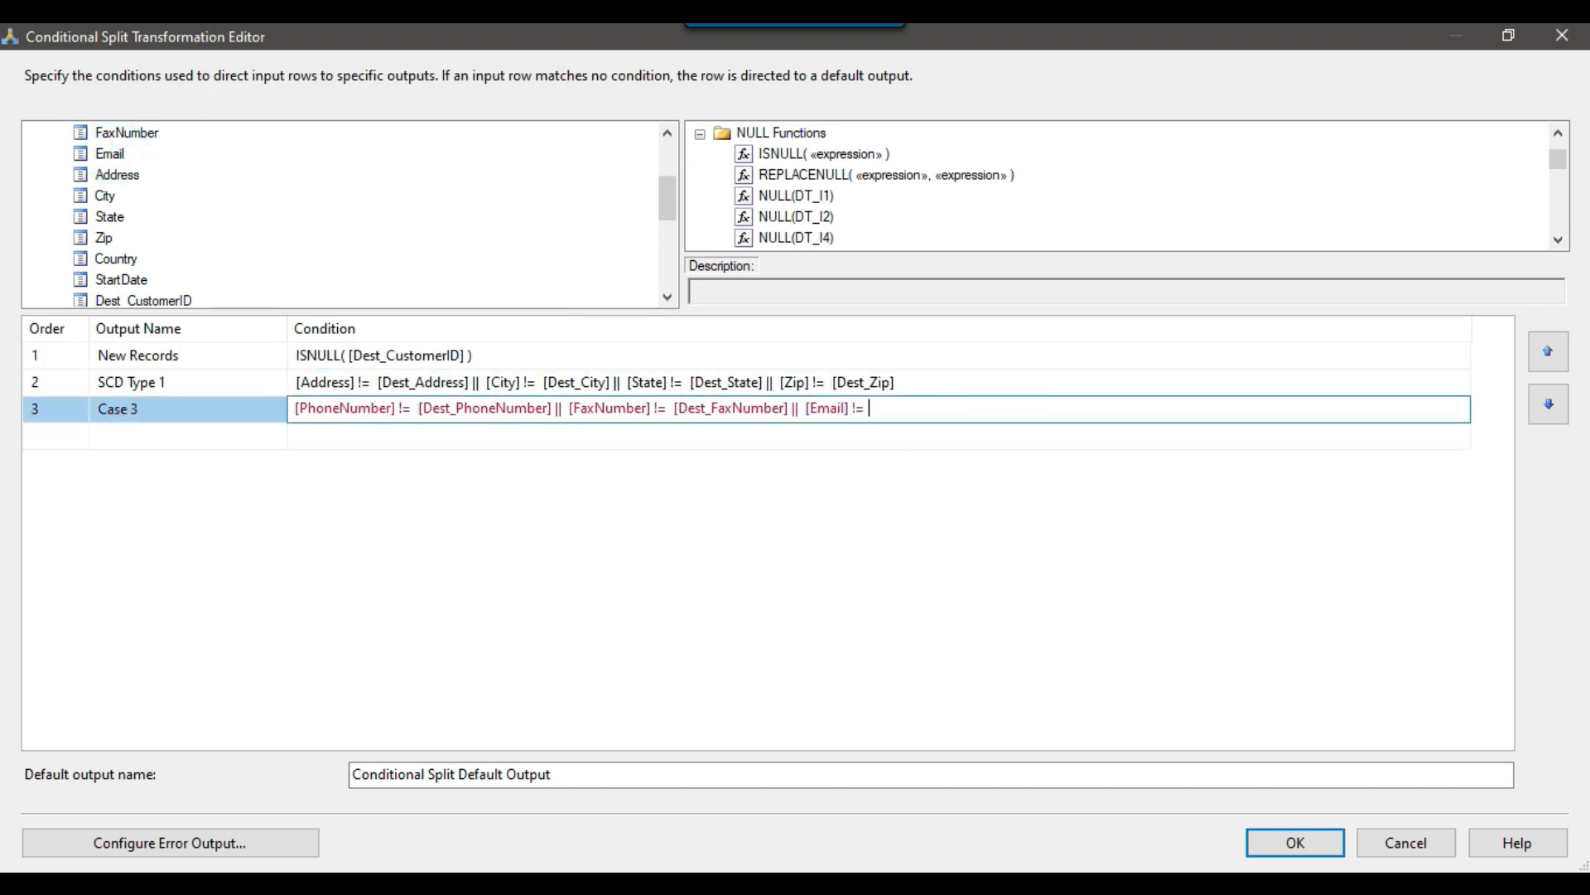
scroll(387, 263, "down", 2)
left_click_drag(145, 285, 929, 416)
left_click(826, 435)
Name the output of the phone, fax and email comparison SCD Type 2.
left_click(178, 408)
left_click_drag(178, 408, 62, 405)
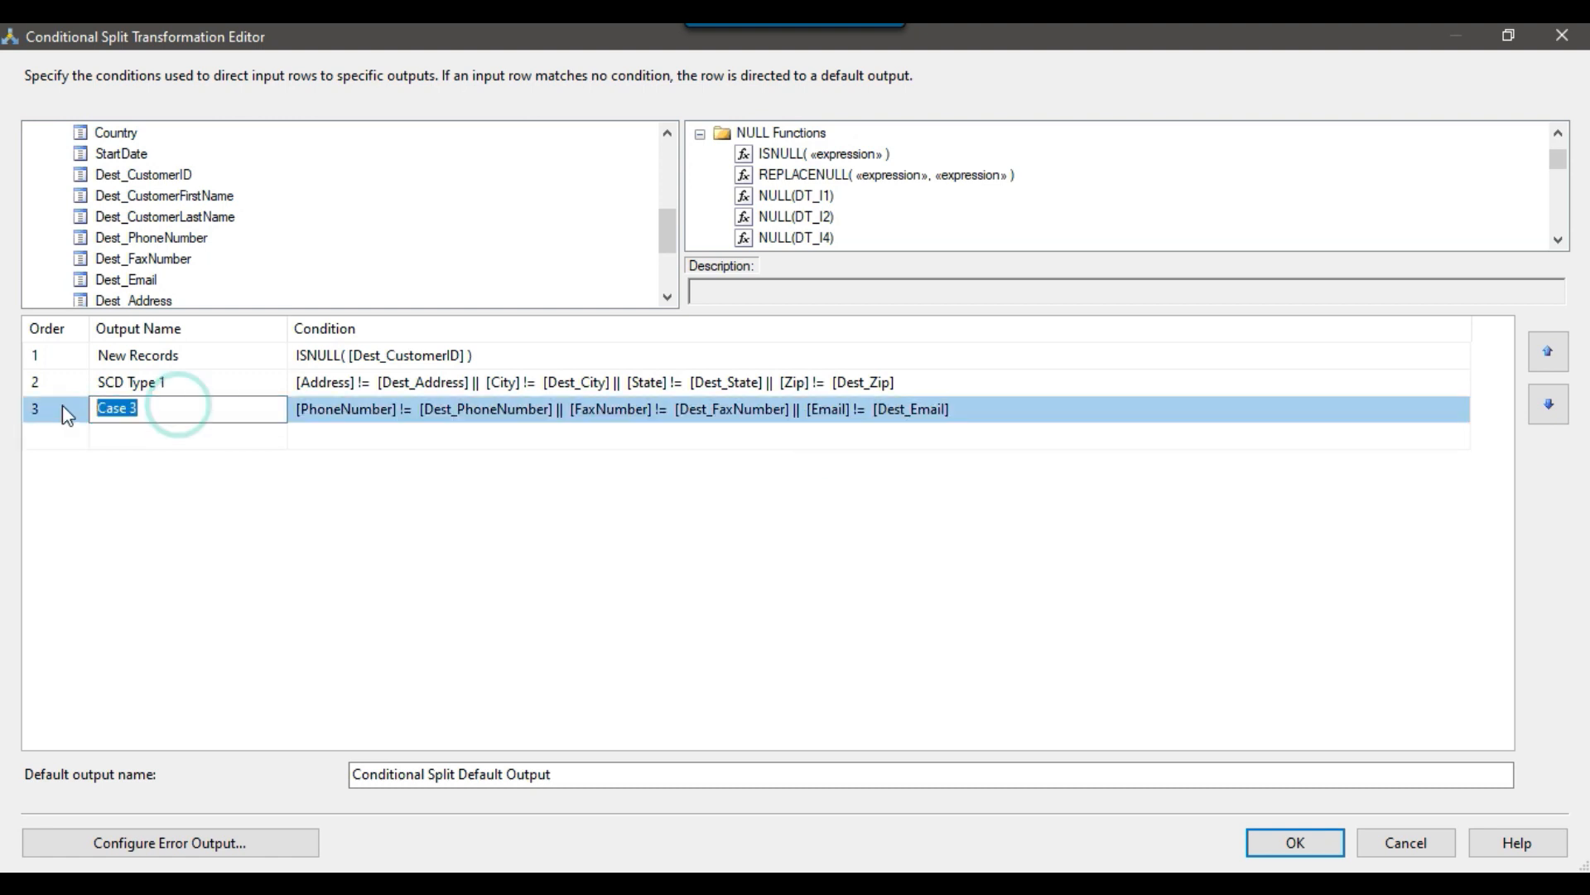
type("SCD Typ")
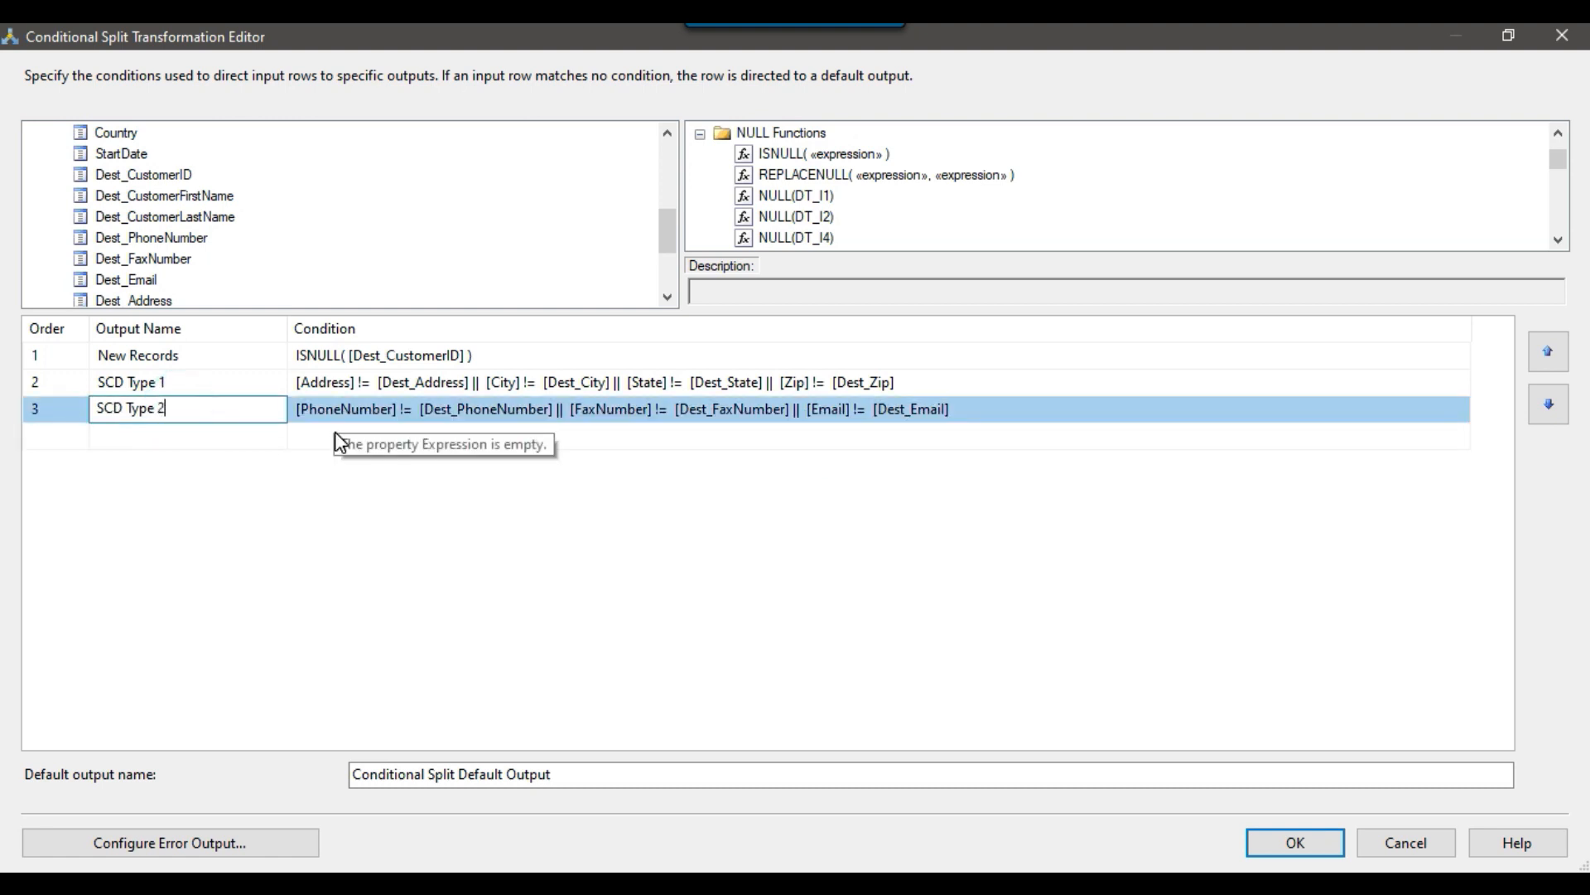
left_click(247, 439)
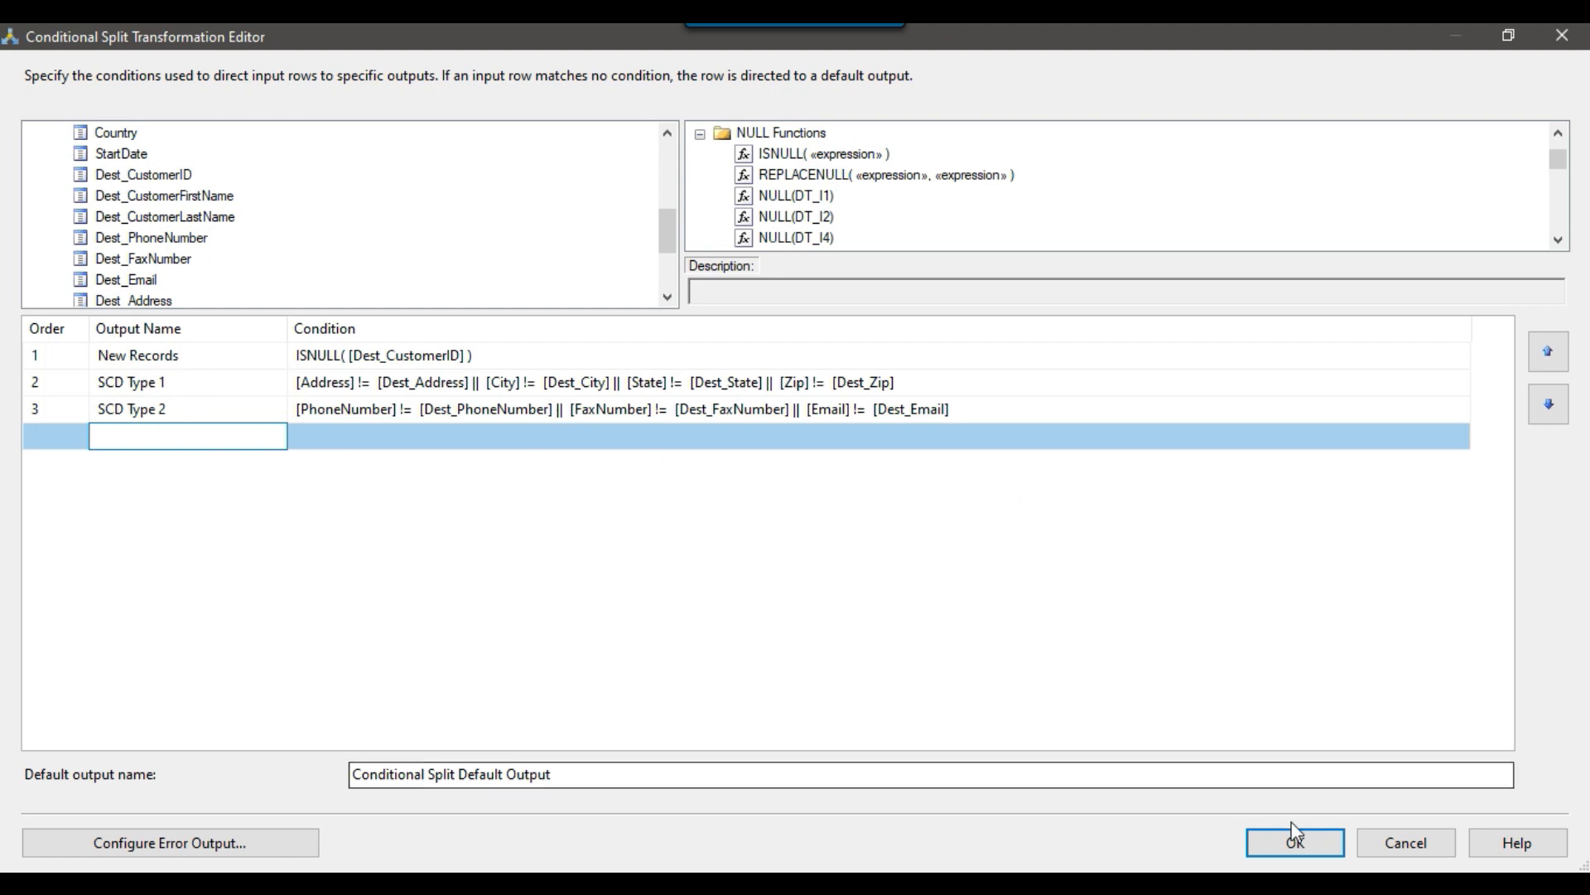
Accept the conditional split conditions and add an OLE DB Destination named new records to the data flow.
left_click(1295, 844)
scroll(157, 538, "down", 15)
left_click_drag(146, 522, 393, 617)
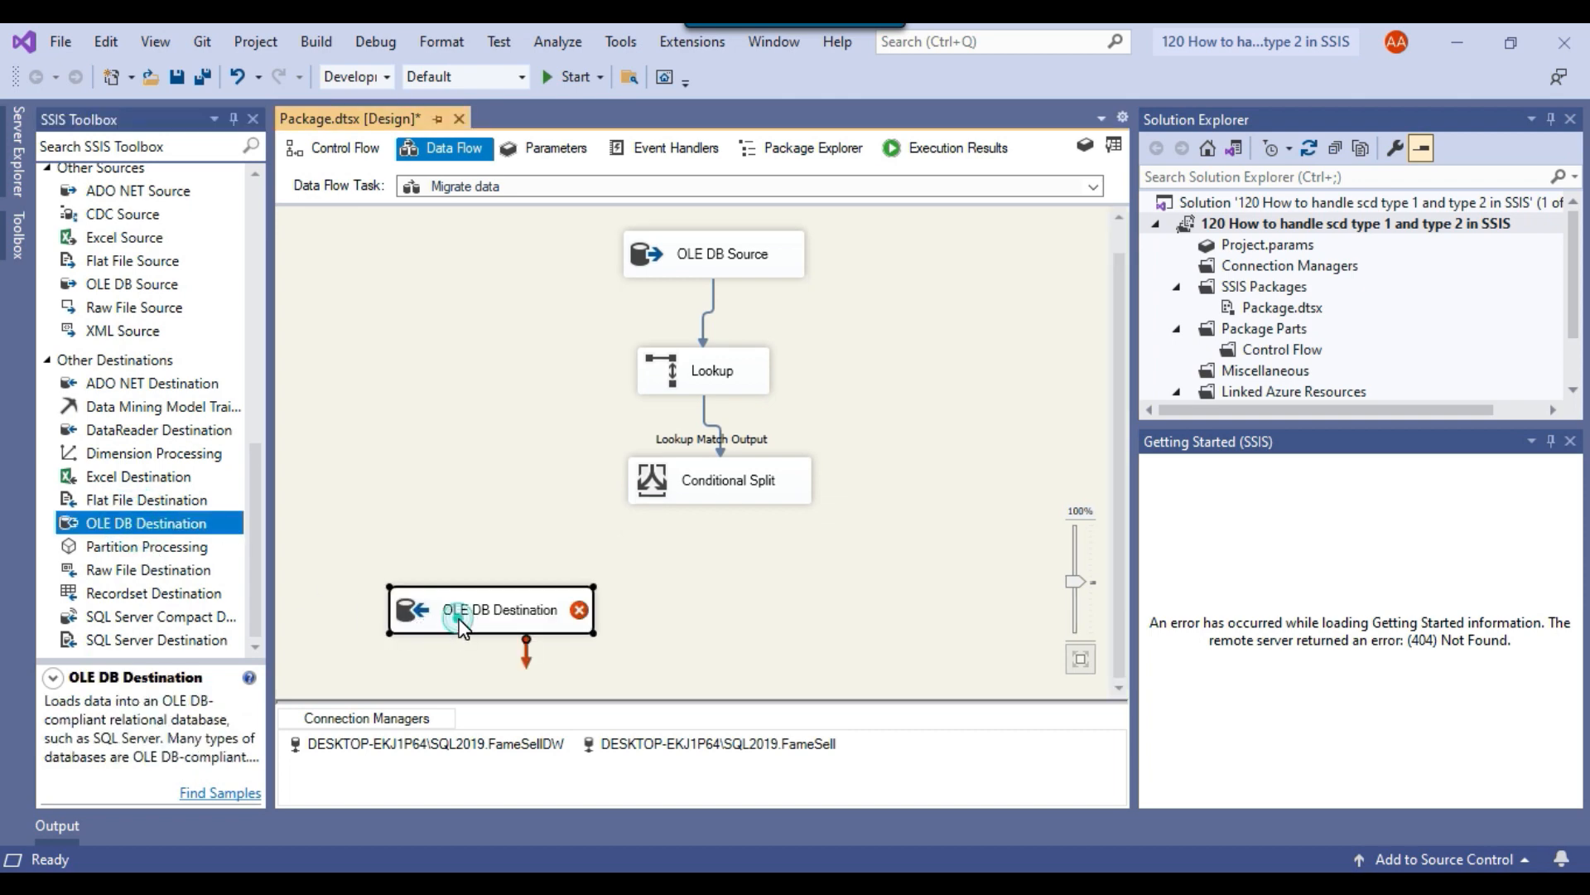
left_click(487, 619)
type("new records")
key("Return")
Add a second OLE DB Destination beside new records and name it scd type 1.
left_click_drag(157, 523, 673, 608)
left_click(681, 628)
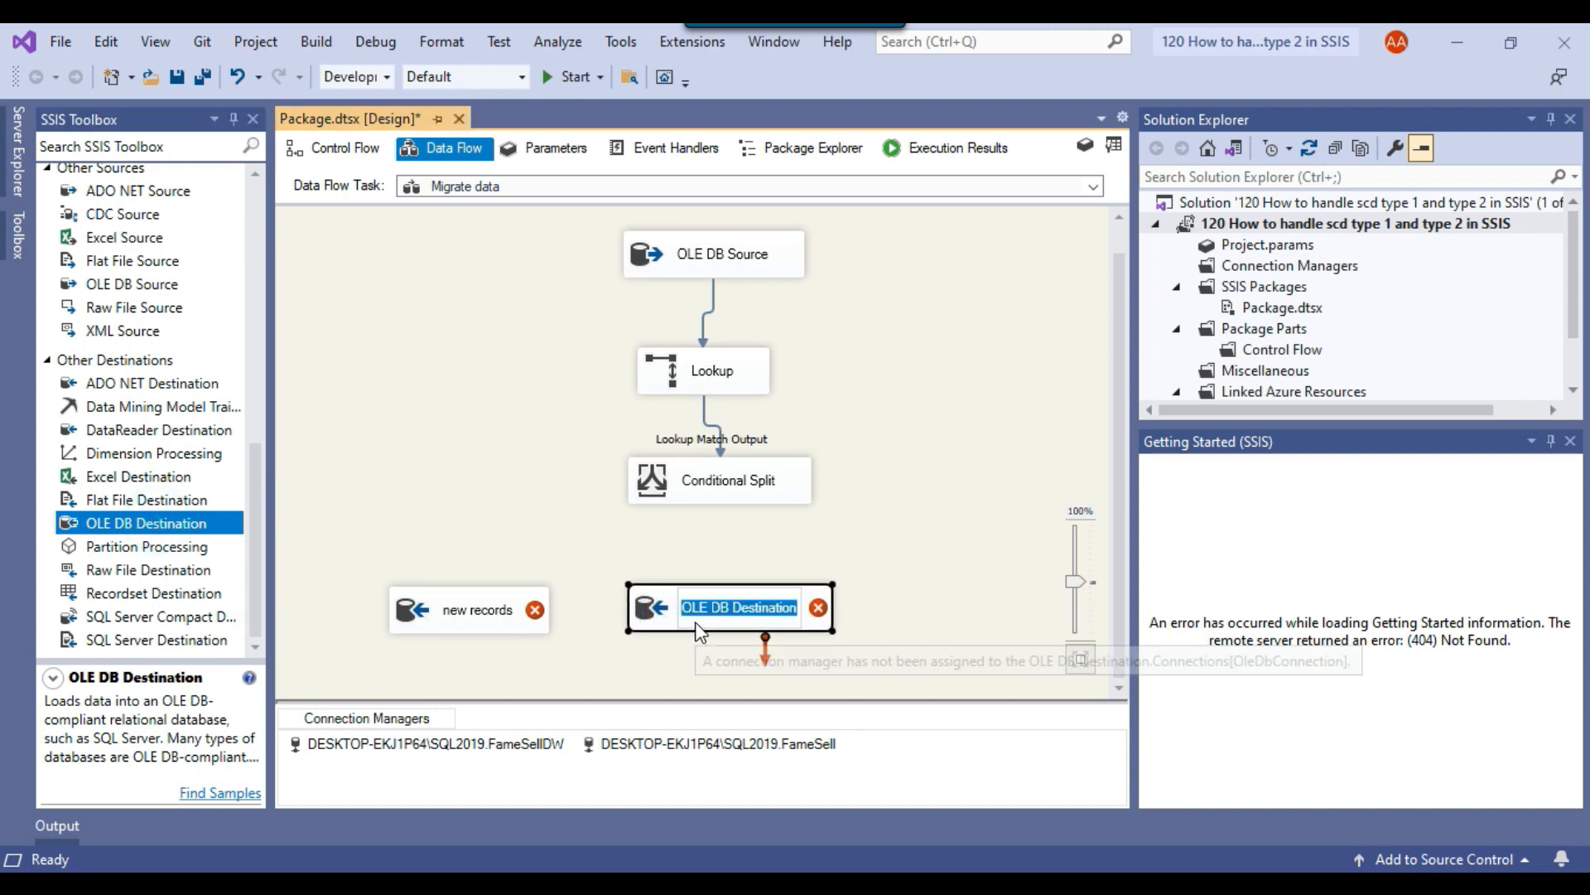
type("scd type 1")
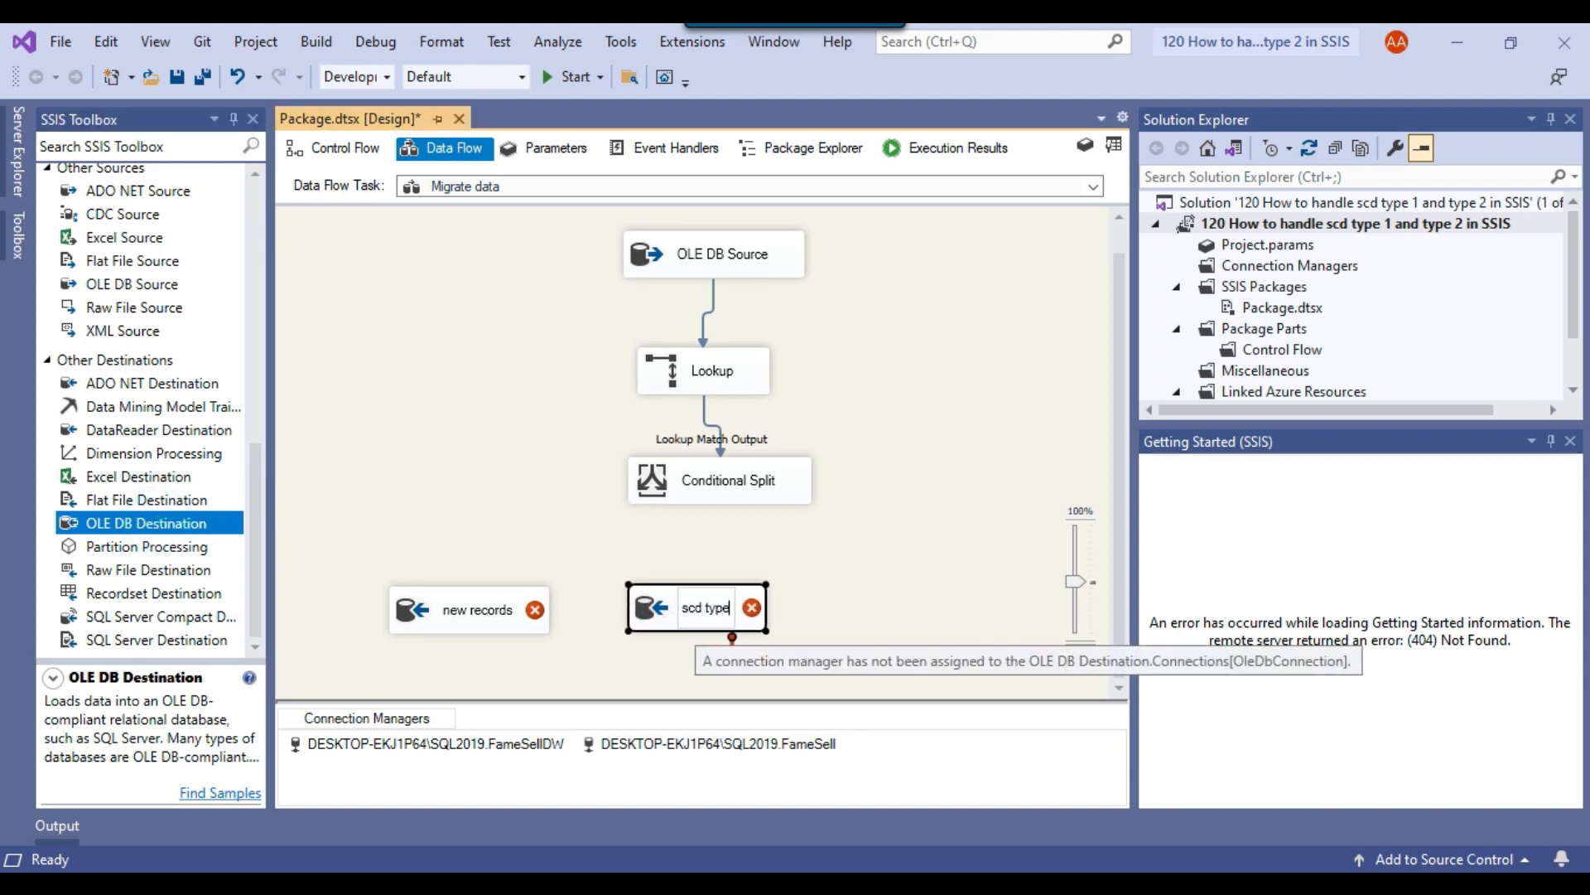
left_click(806, 520)
Add a third OLE DB Destination beside scd type 1 and name it scd type 2.
left_click_drag(175, 522, 865, 590)
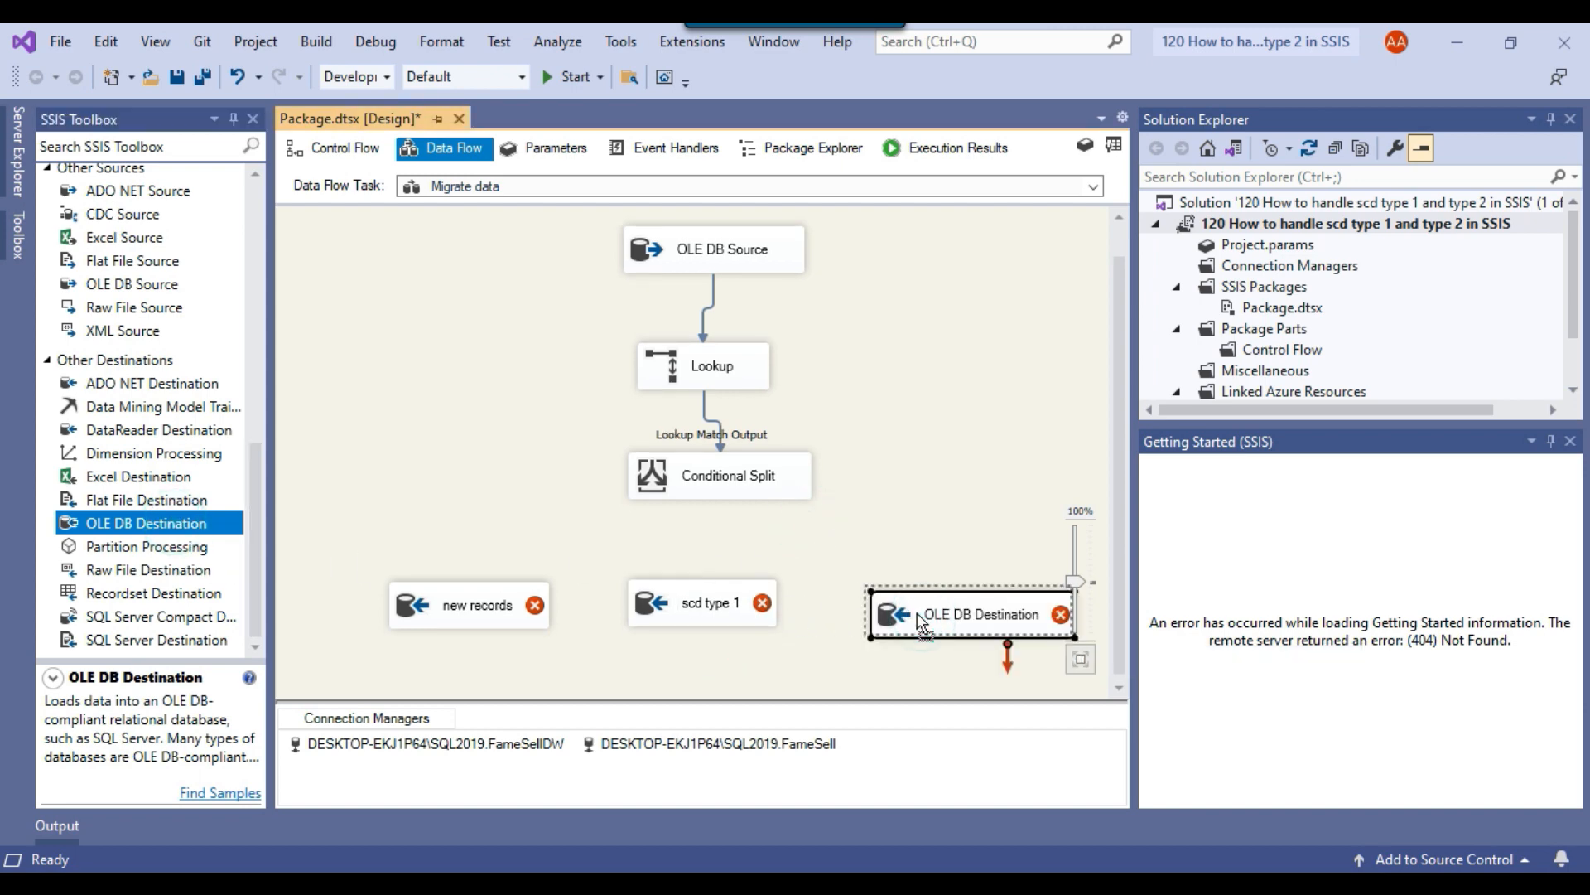
left_click(921, 617)
type("scd type 2")
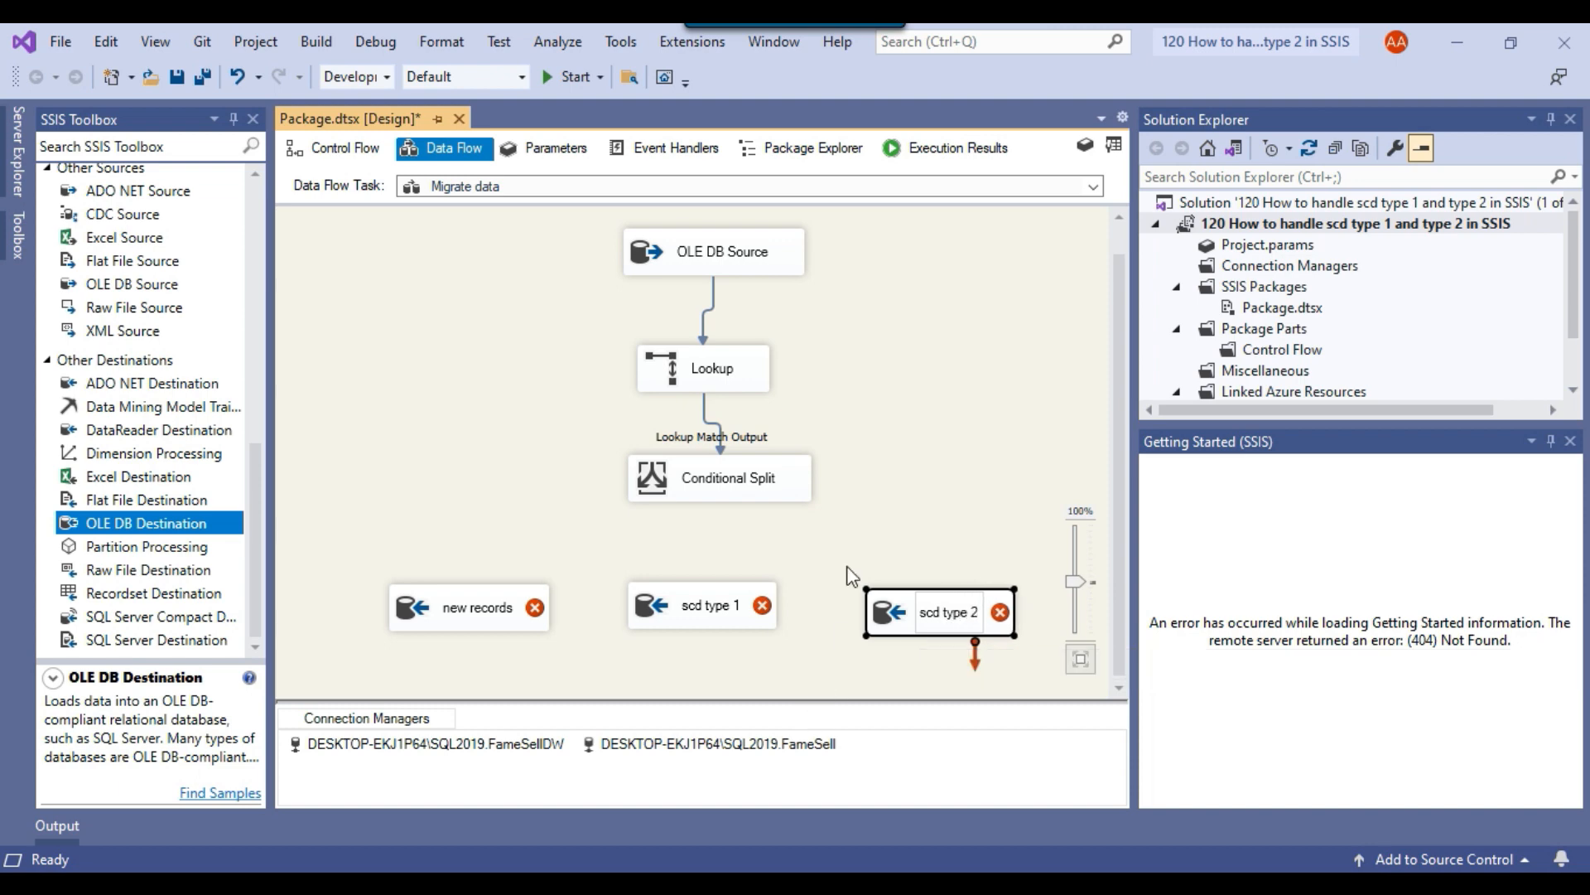
left_click(916, 445)
Connect the Conditional Split's New Records output to the new records destination.
left_click(725, 480)
left_click_drag(739, 530, 478, 617)
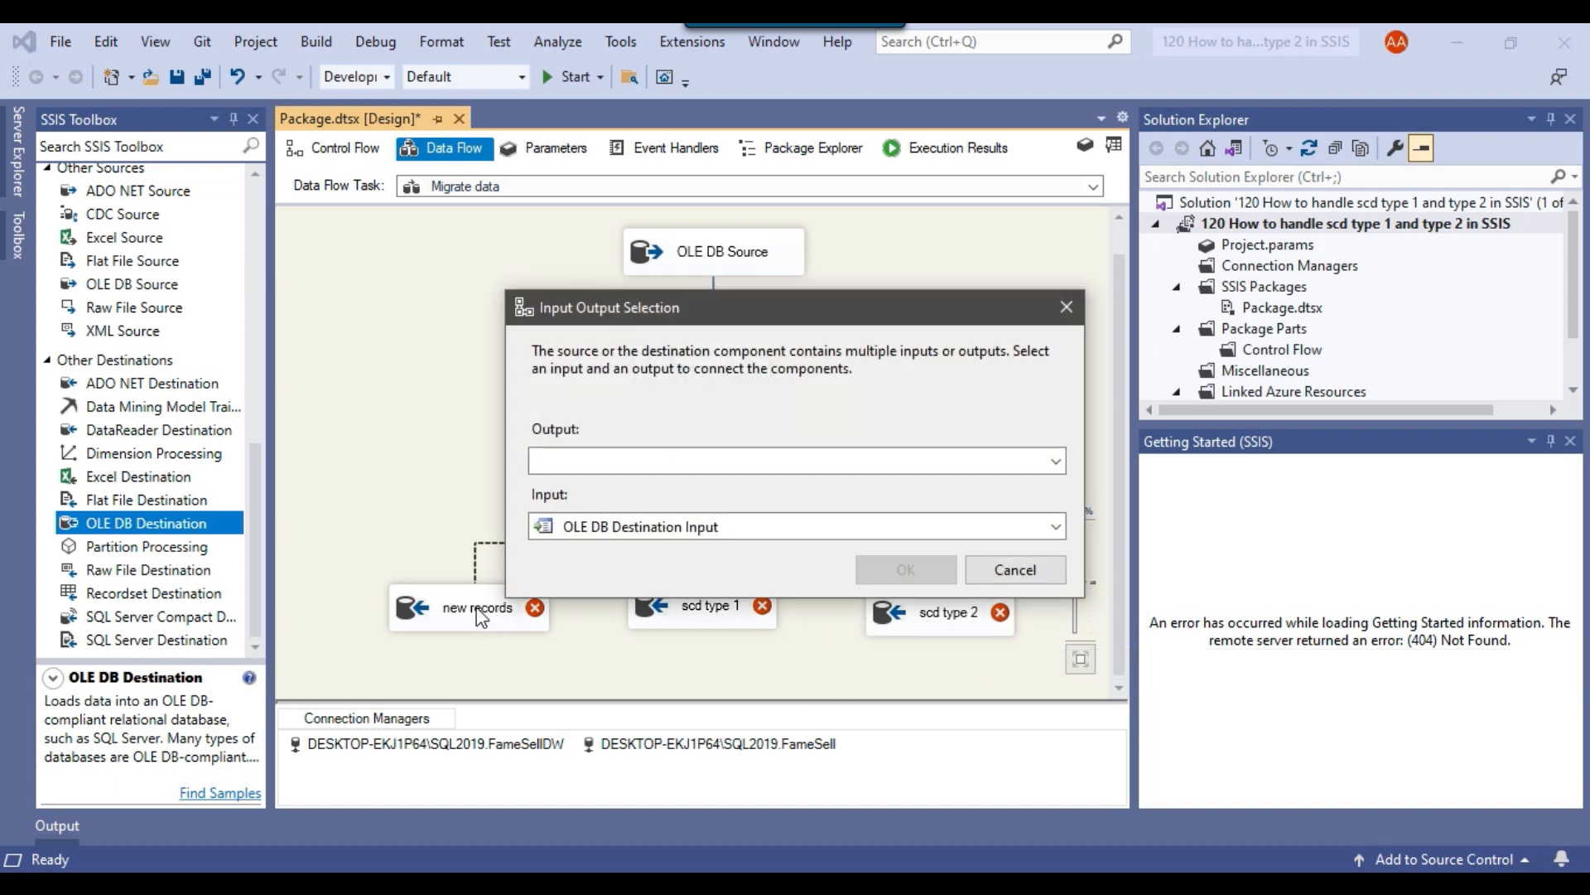
left_click(644, 464)
left_click(639, 505)
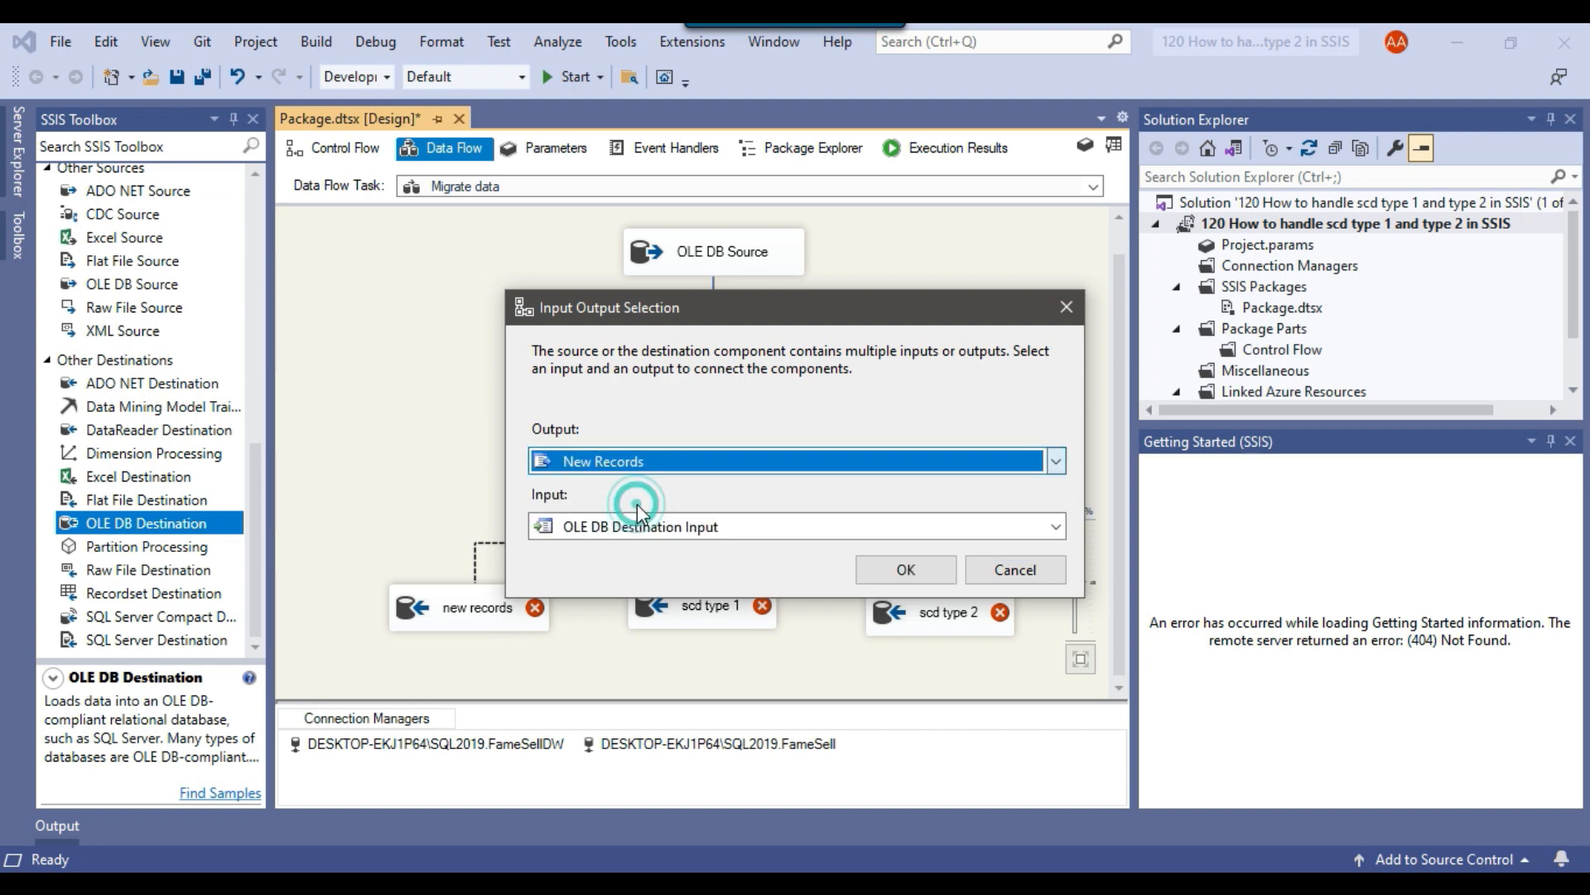
left_click(915, 569)
Edit the new records destination and set its connection manager to DESKTOP-EKJ1P64\SQL2019.FameSellDW.
right_click(477, 643)
left_click(539, 540)
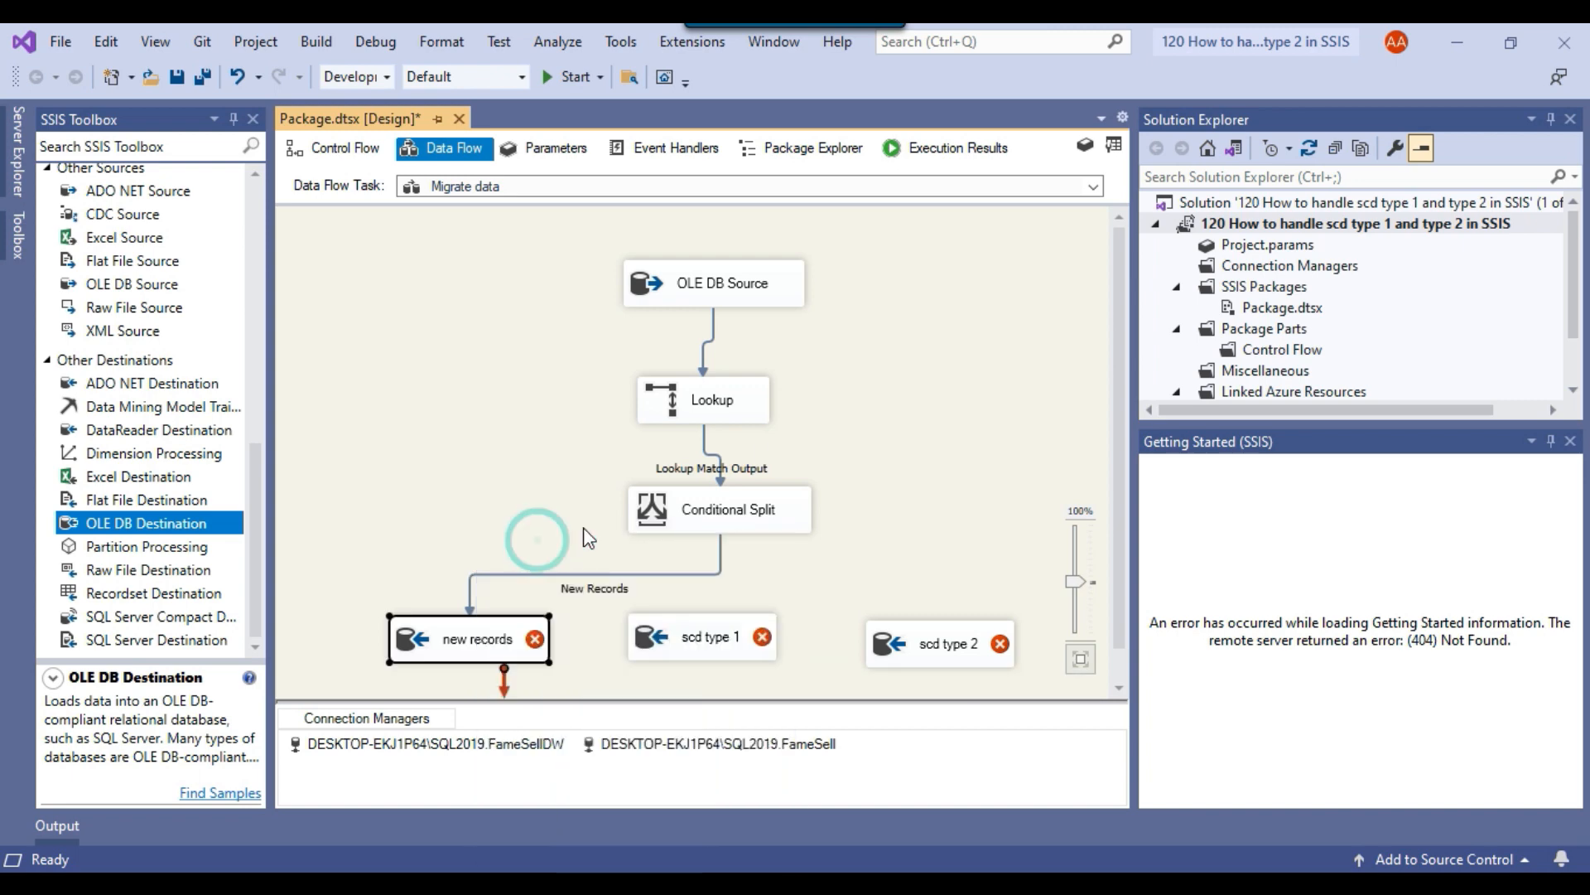
left_click(827, 335)
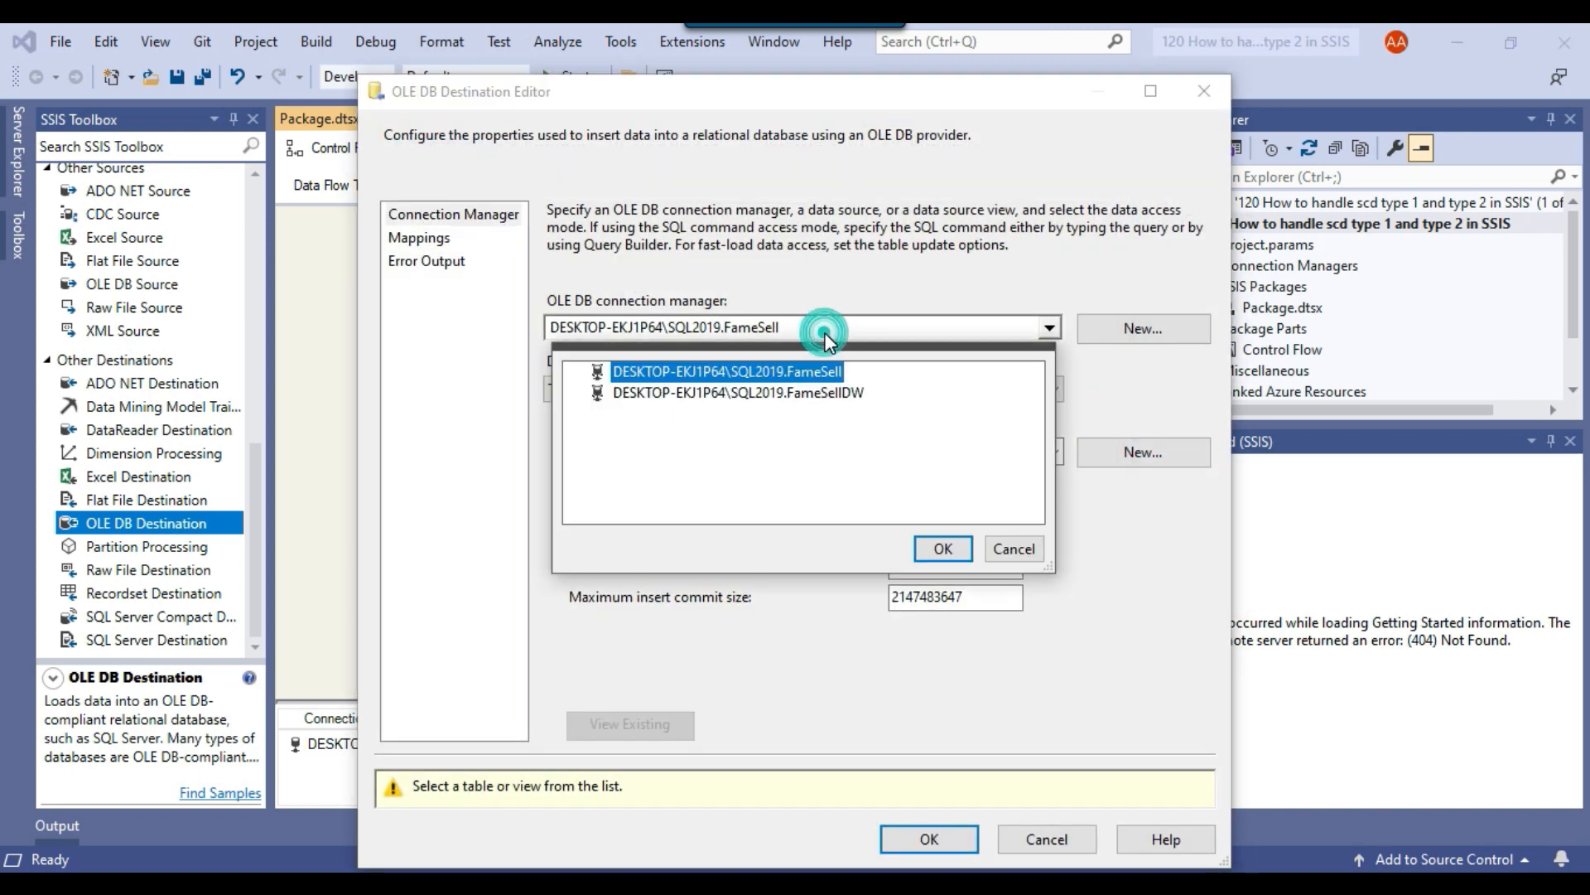
left_click(833, 394)
left_click(943, 548)
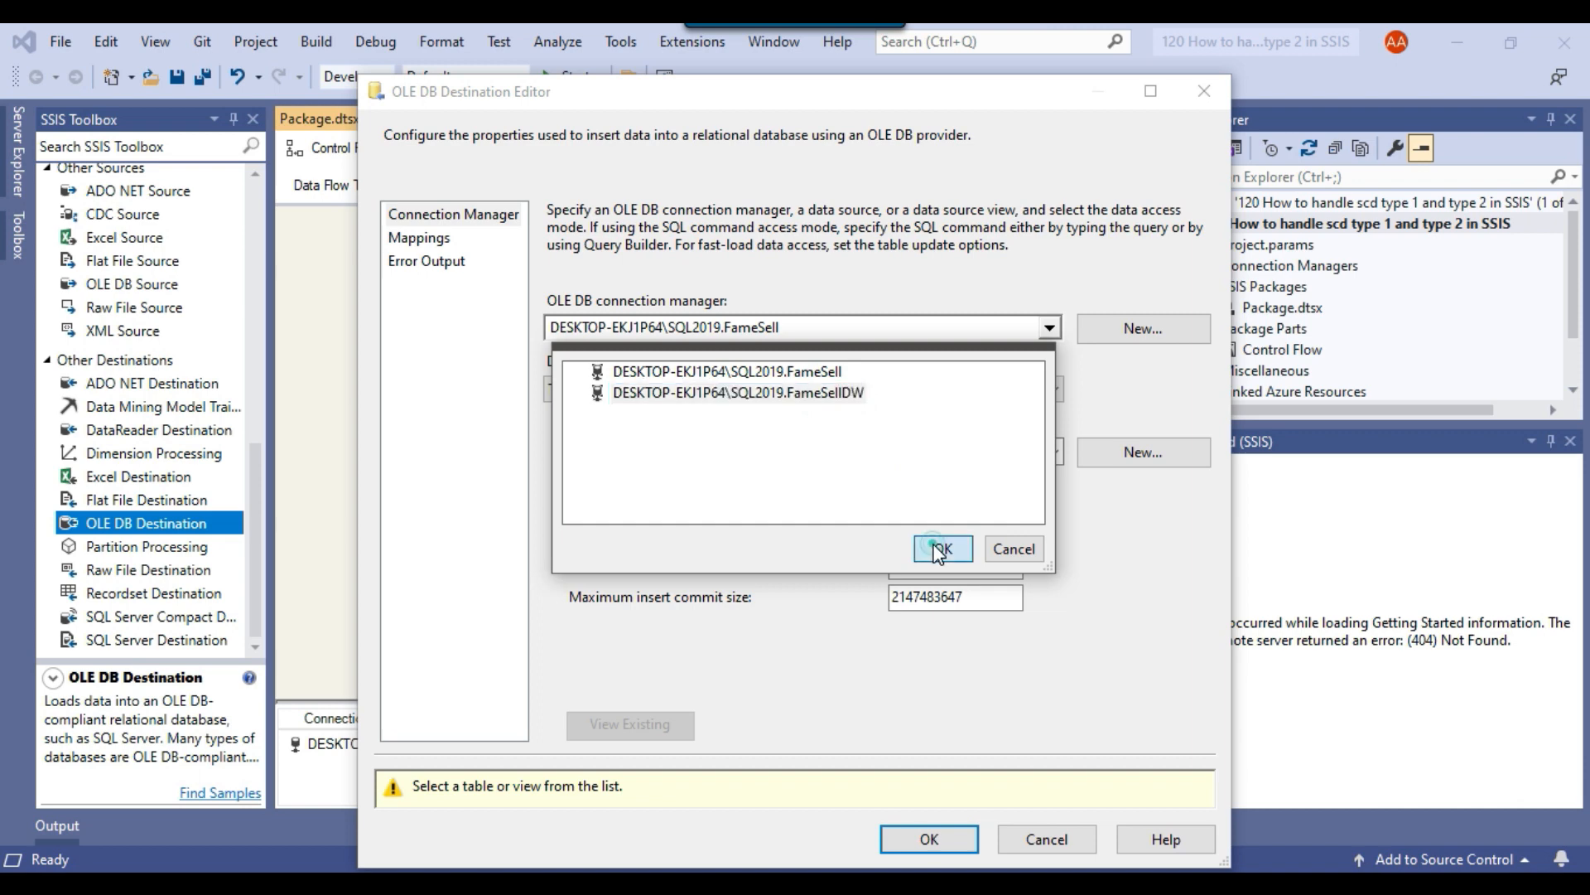
left_click_drag(631, 85, 917, 71)
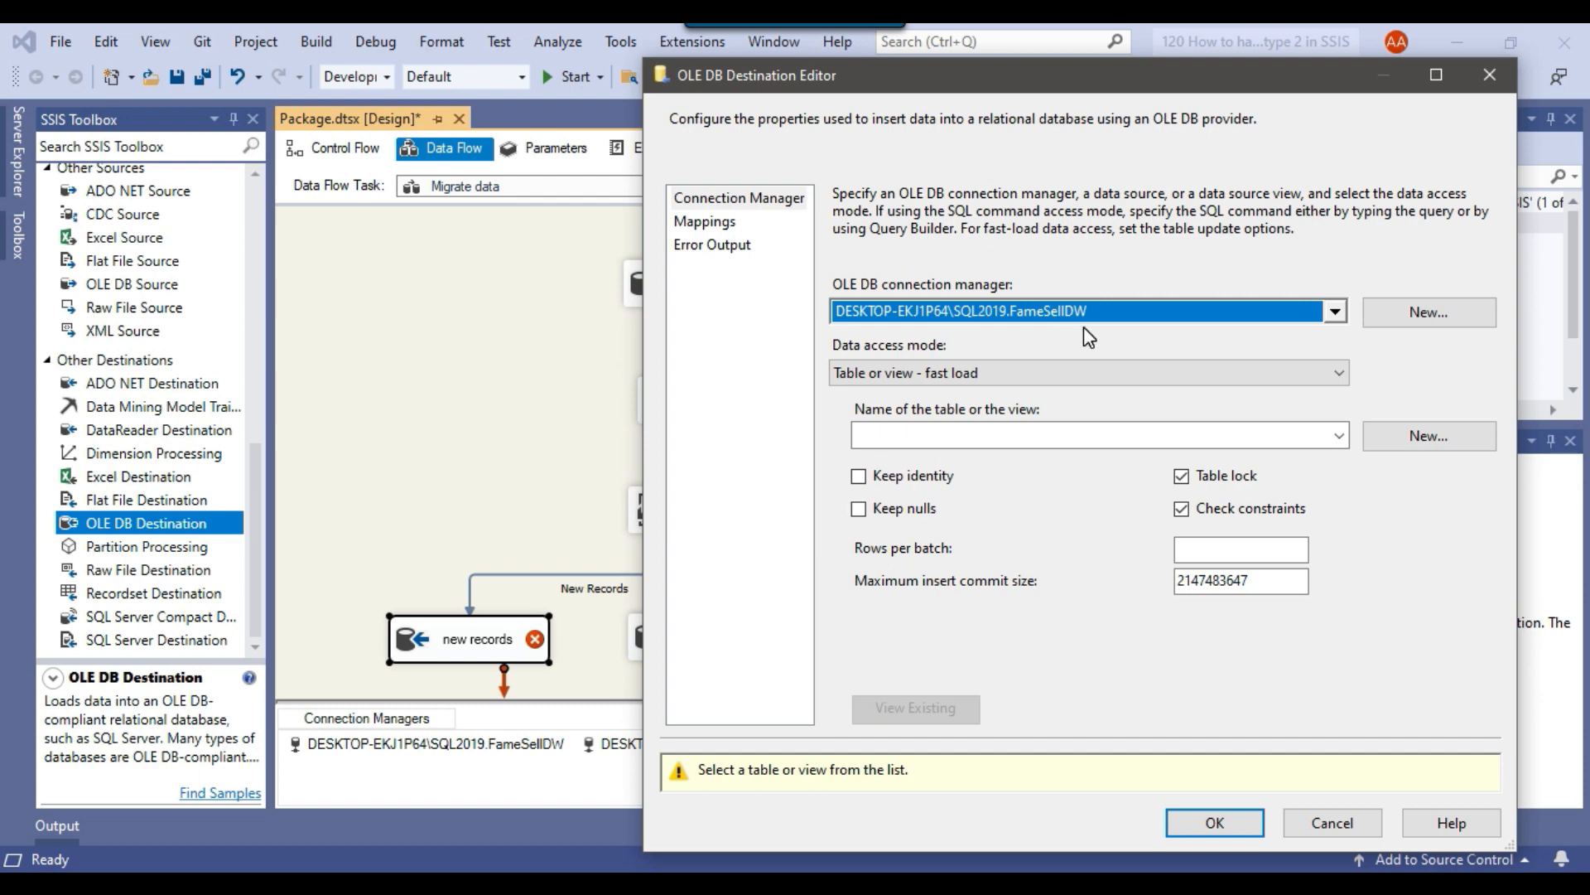
Set the new records destination's table to [Dimension].[Customer], check the automatic column mappings and accept them.
left_click(1069, 436)
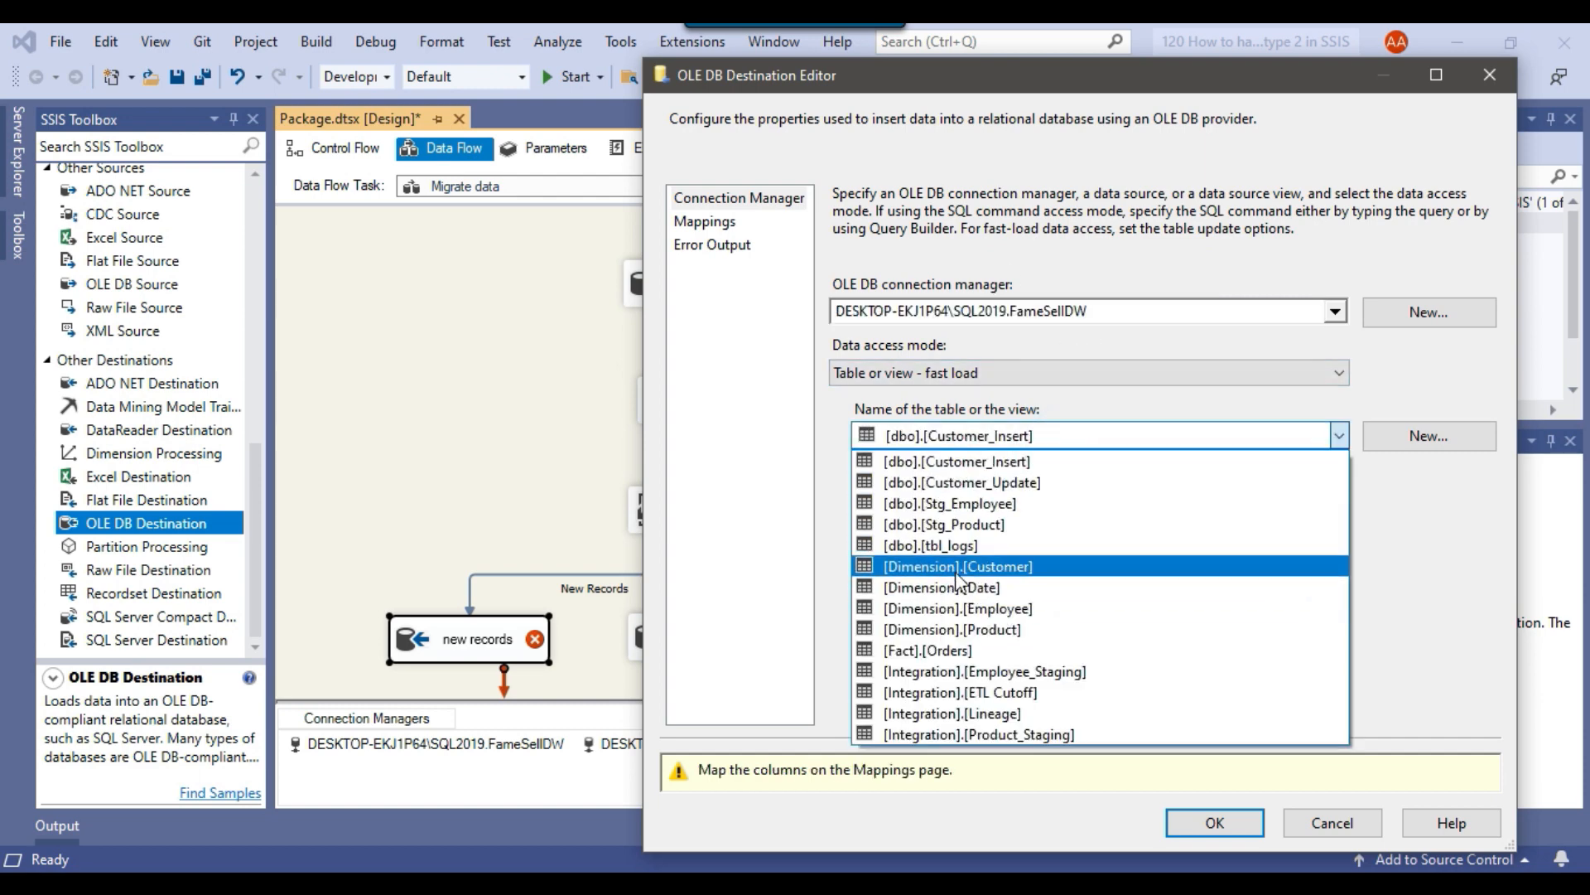
left_click(1027, 566)
left_click(706, 222)
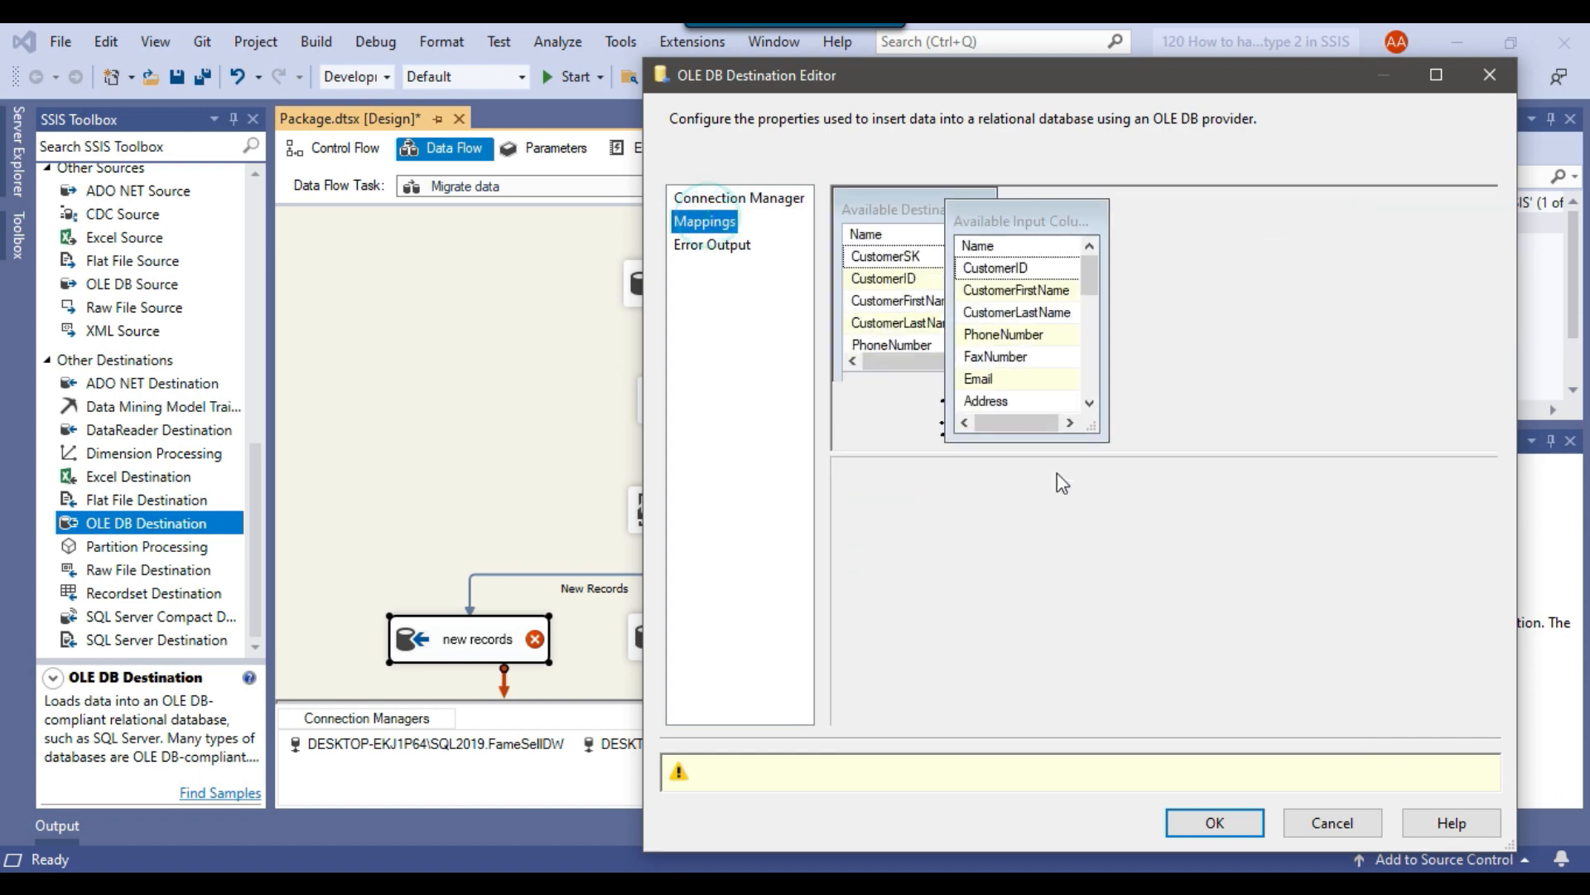
left_click(1286, 525)
scroll(1290, 551, "down", 2)
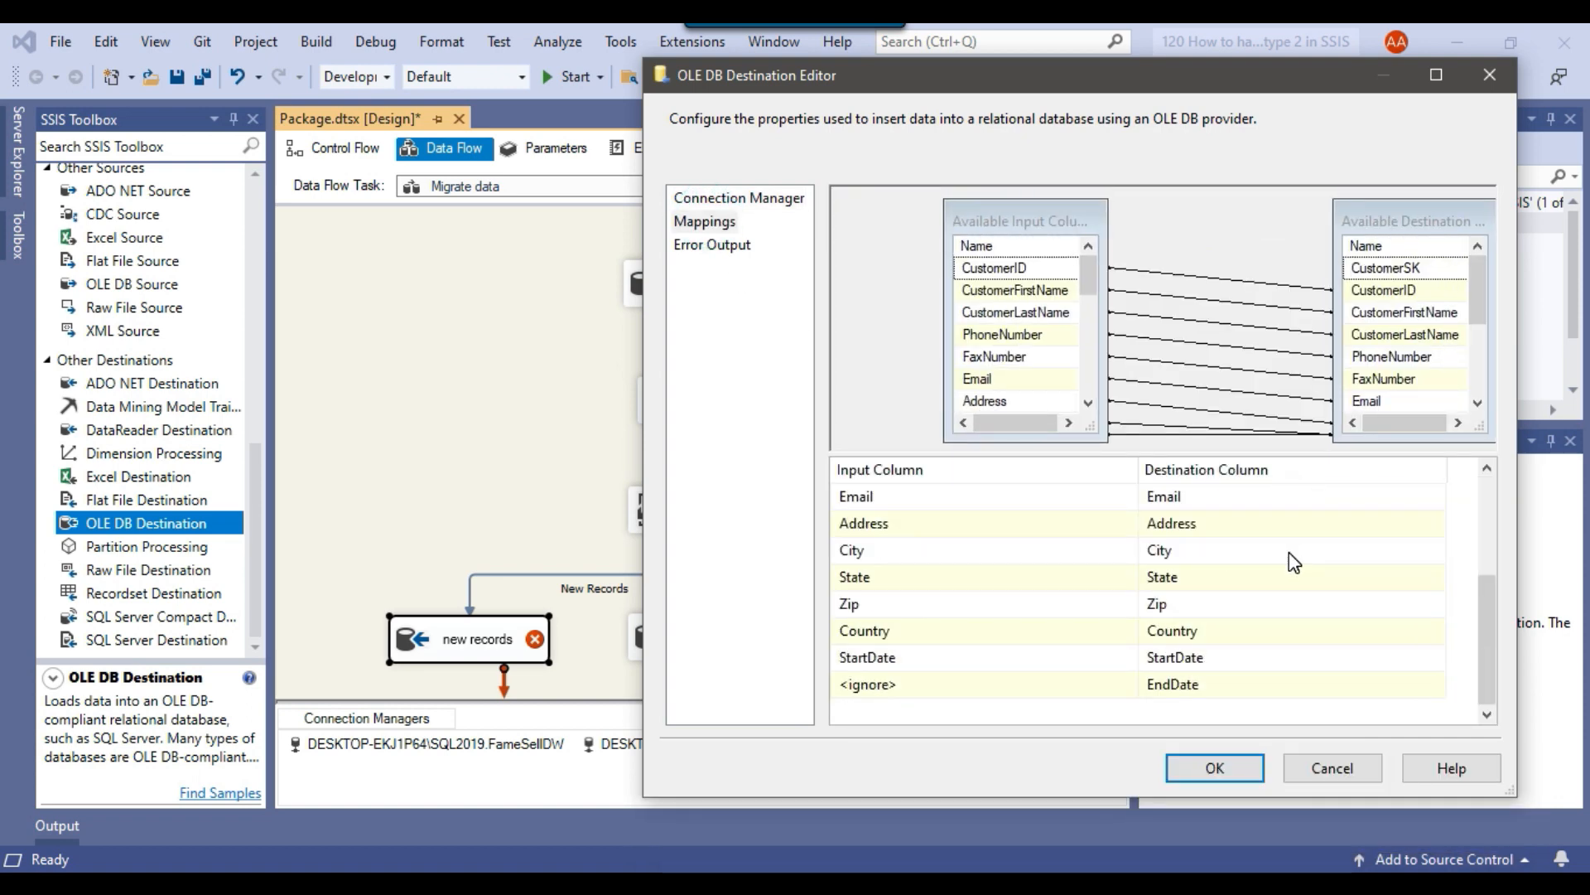
scroll(1293, 562, "up", 2)
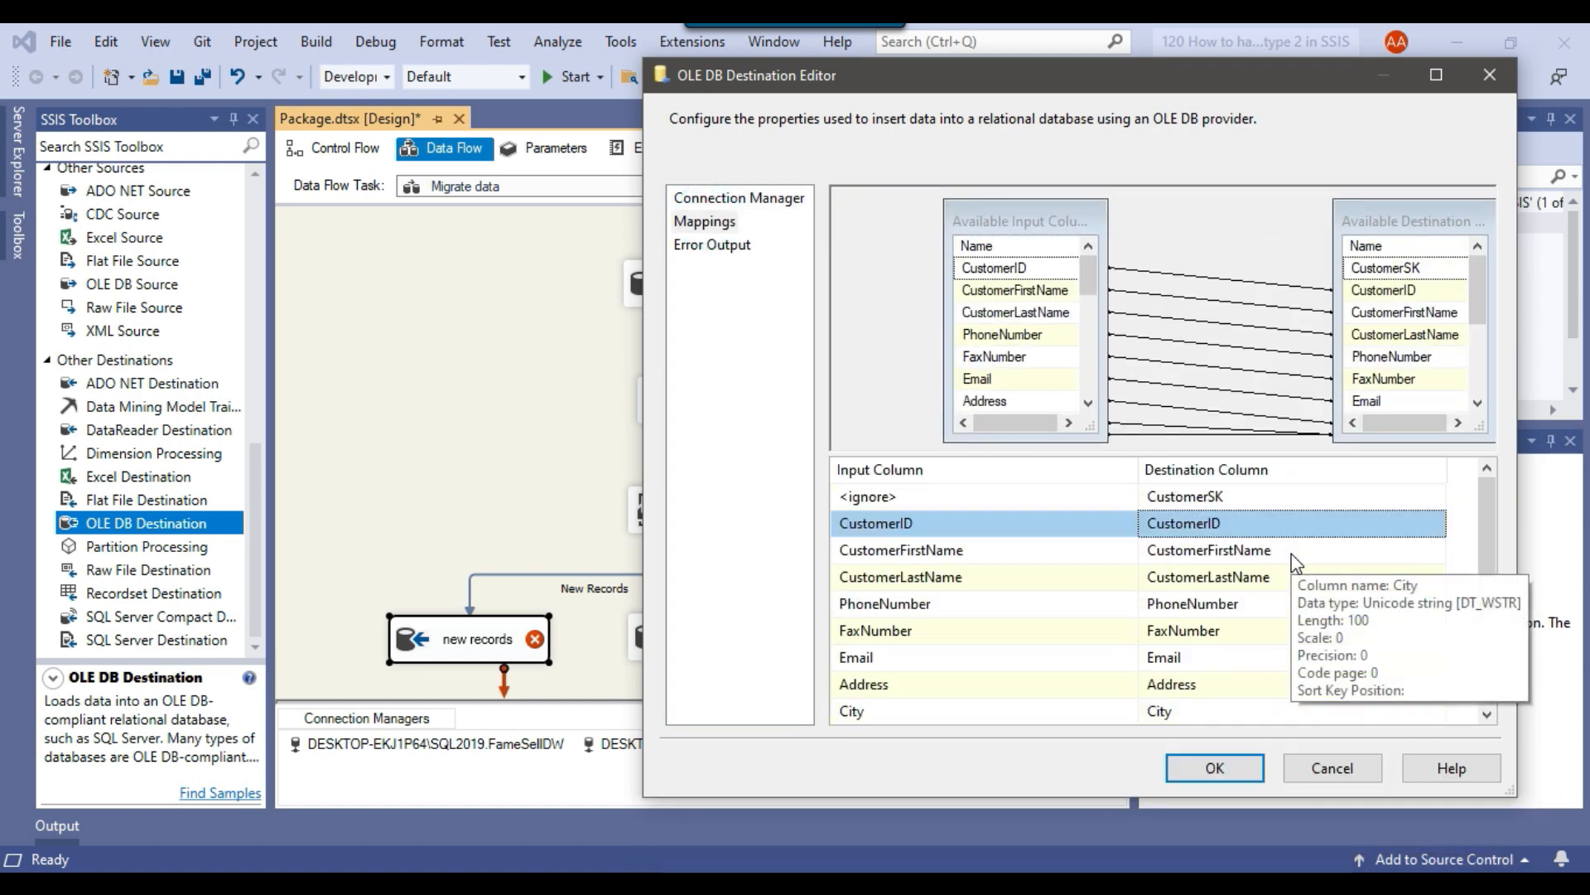
left_click(1216, 768)
Connect the Conditional Split's SCD Type 1 output to the scd type 1 destination.
left_click(711, 517)
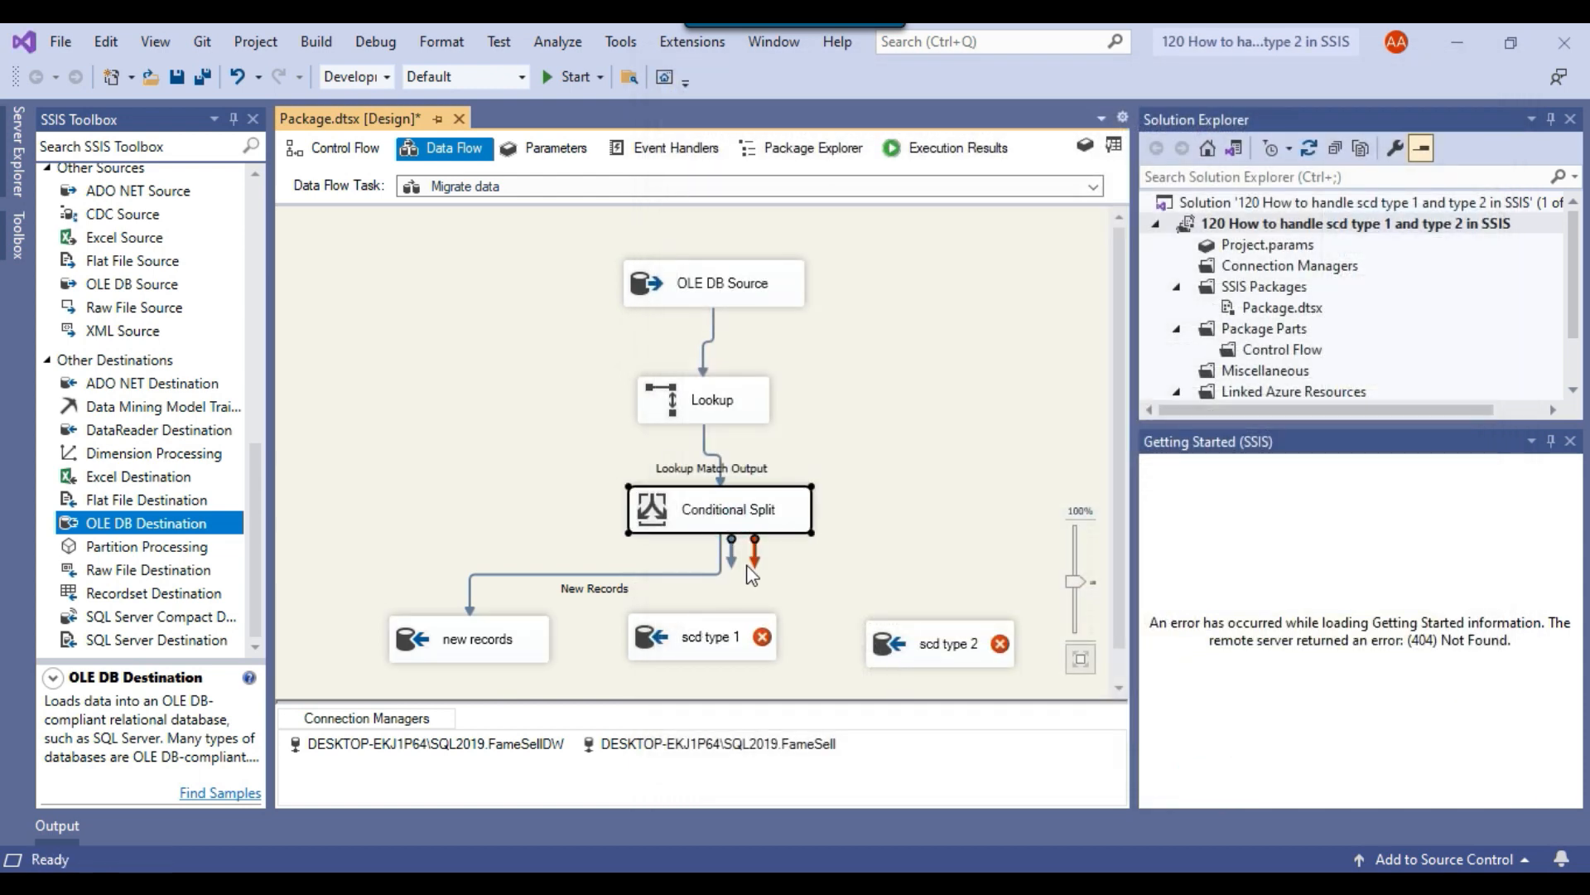
left_click_drag(732, 553, 712, 640)
left_click(710, 461)
left_click(622, 507)
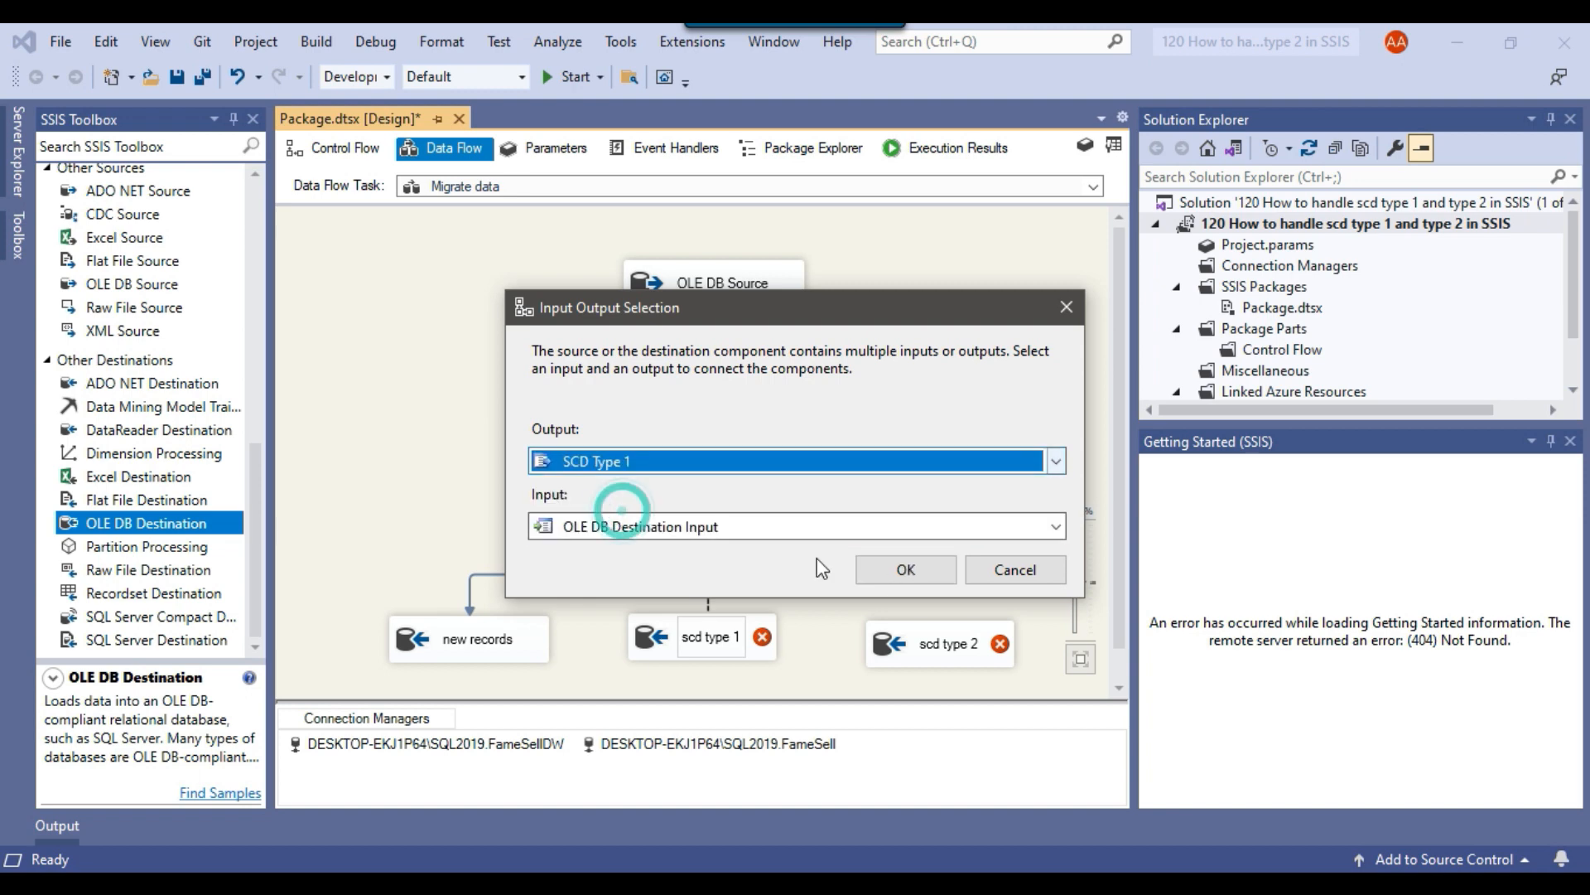
left_click(907, 570)
Edit the scd type 1 destination and set its connection manager to DESKTOP-EKJ1P64\SQL2019.FameSellDW.
right_click(748, 638)
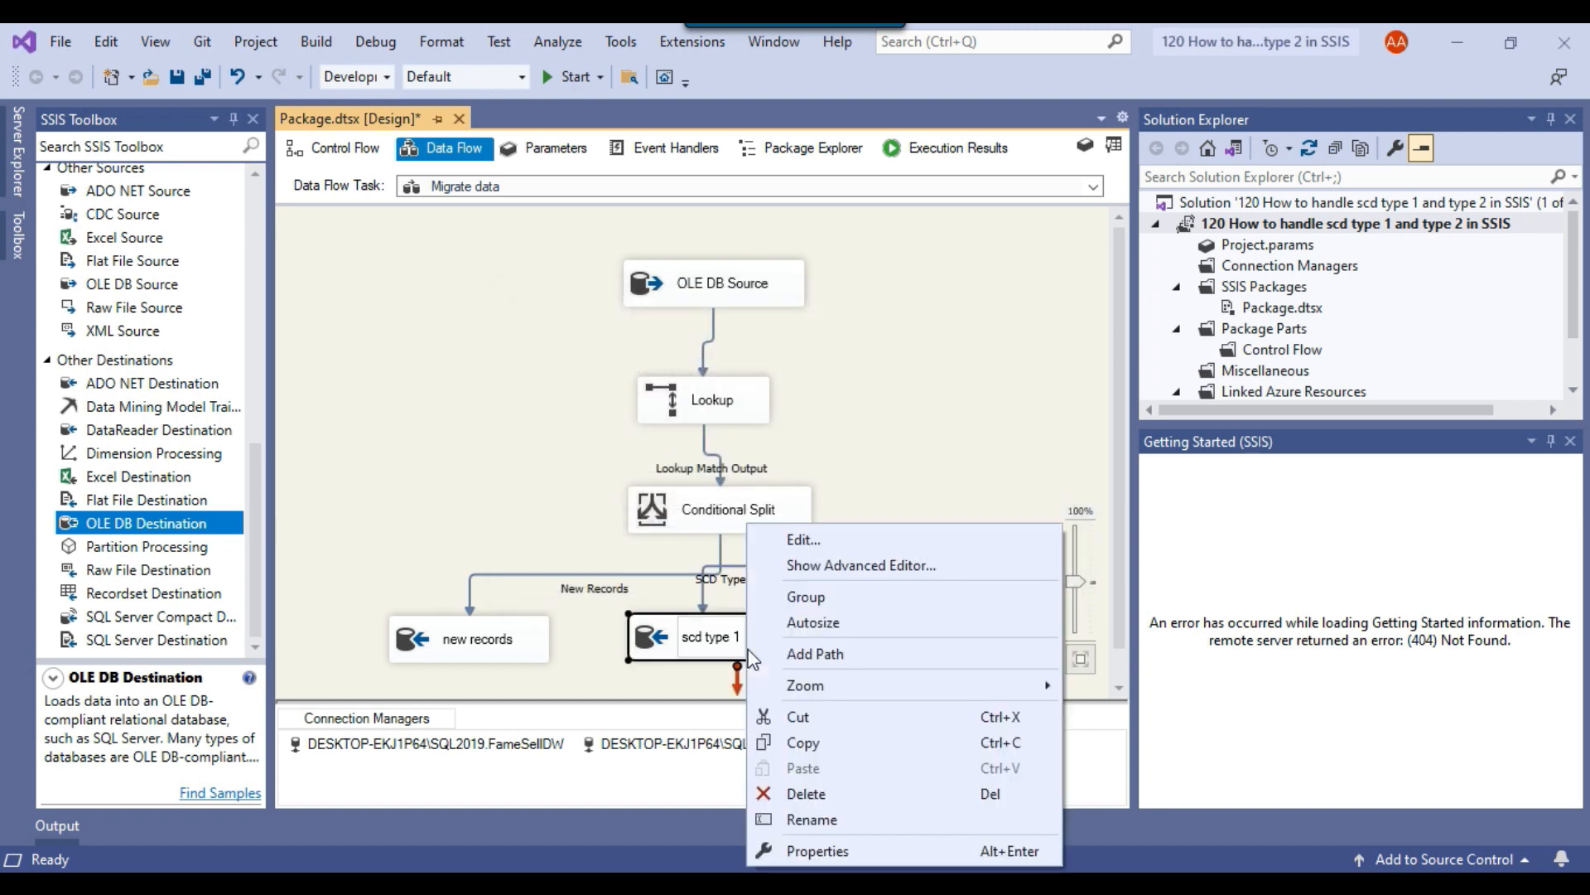
left_click(802, 540)
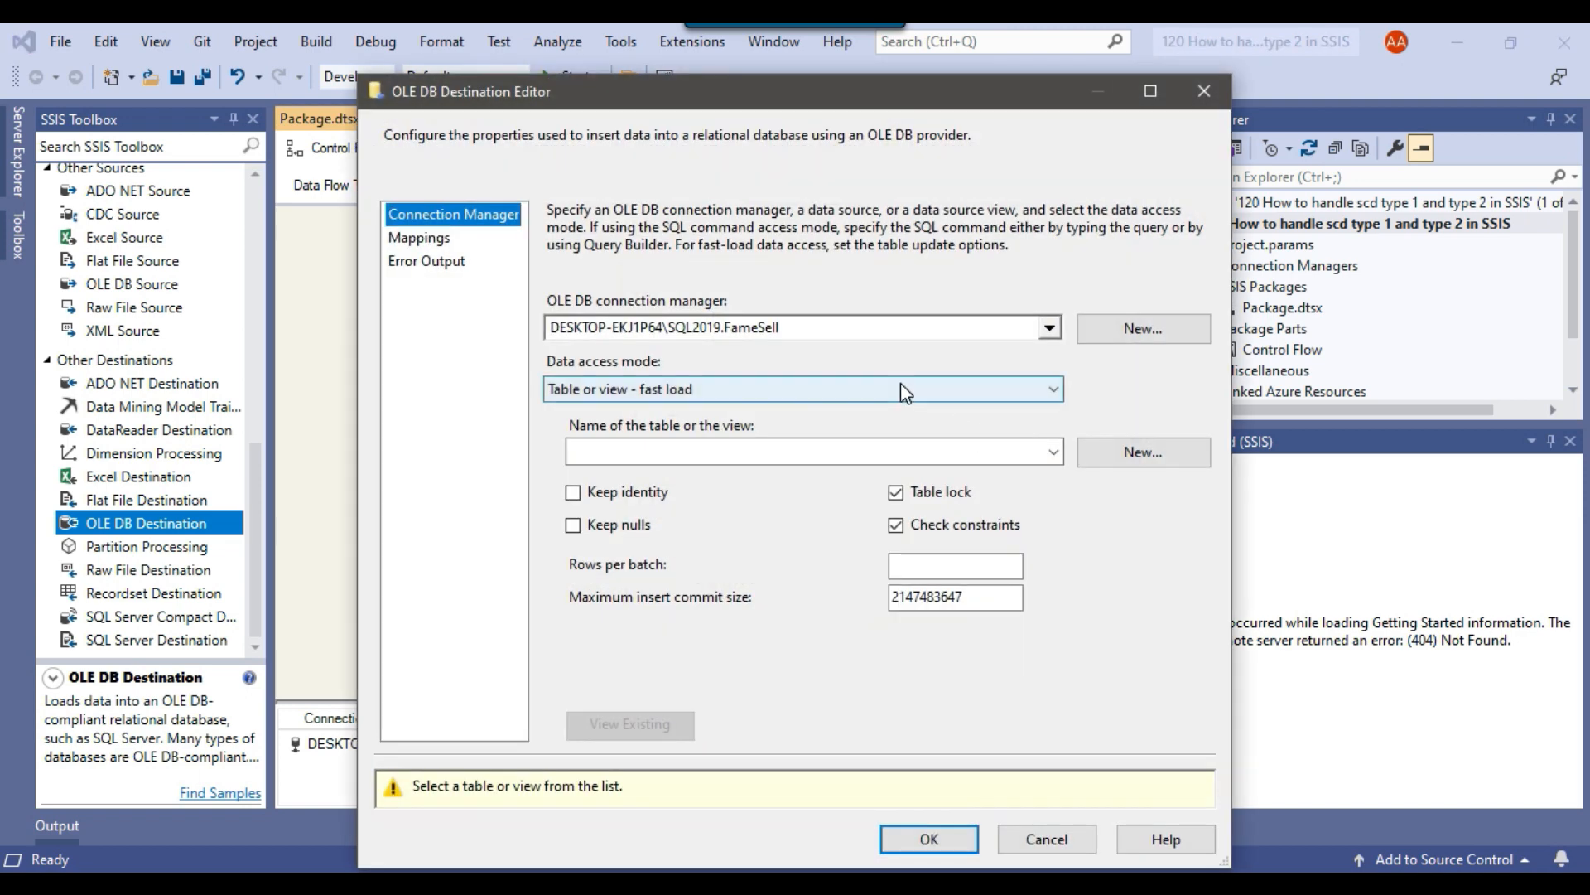
left_click(854, 332)
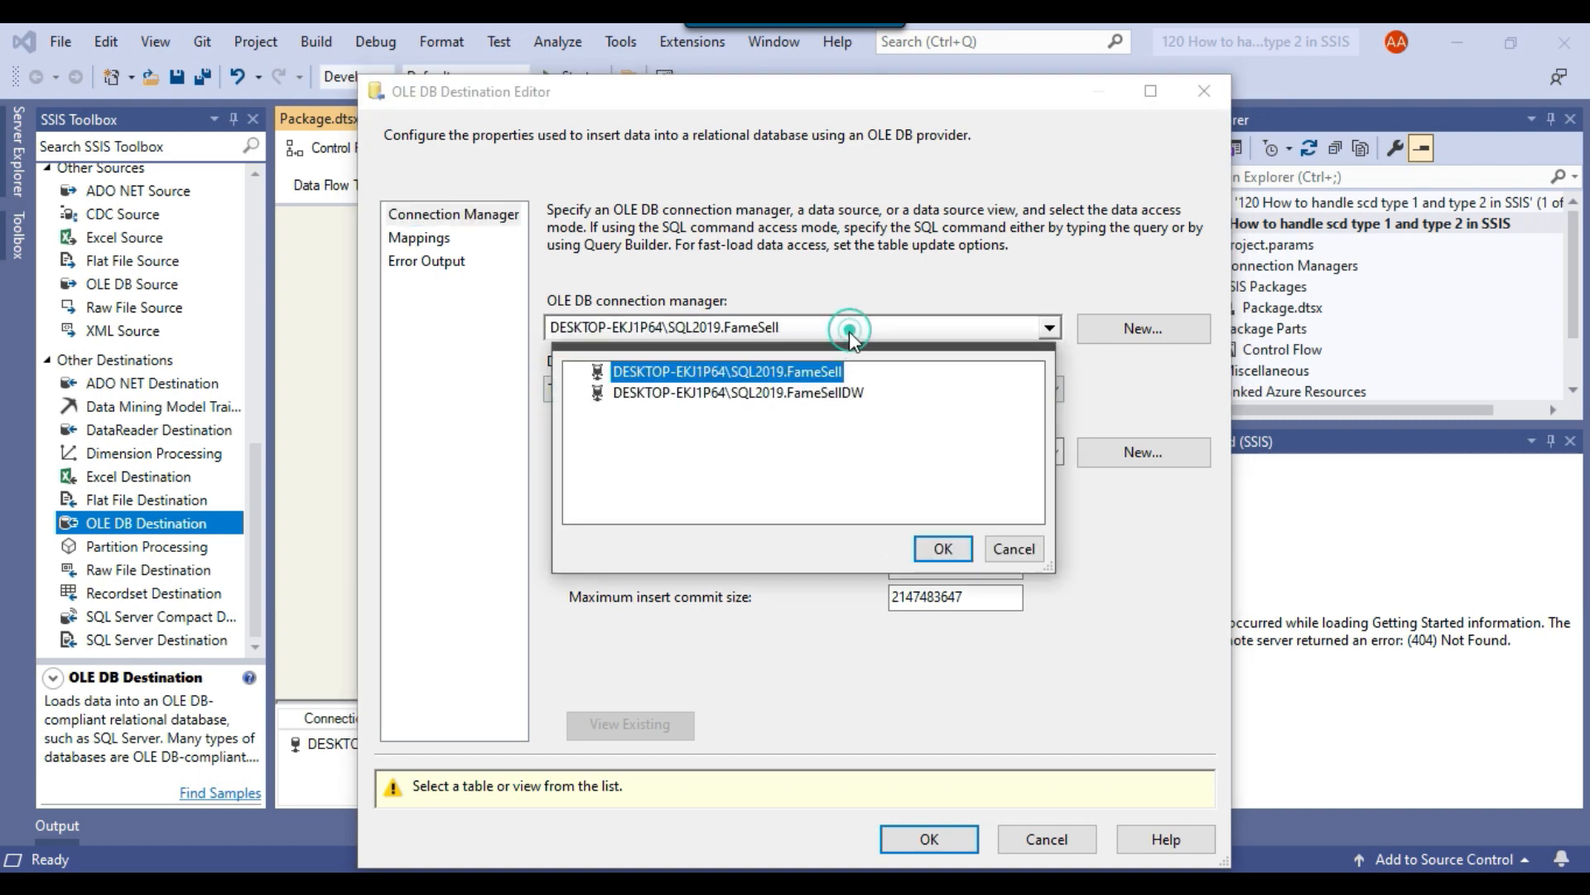
left_click(799, 396)
left_click(942, 548)
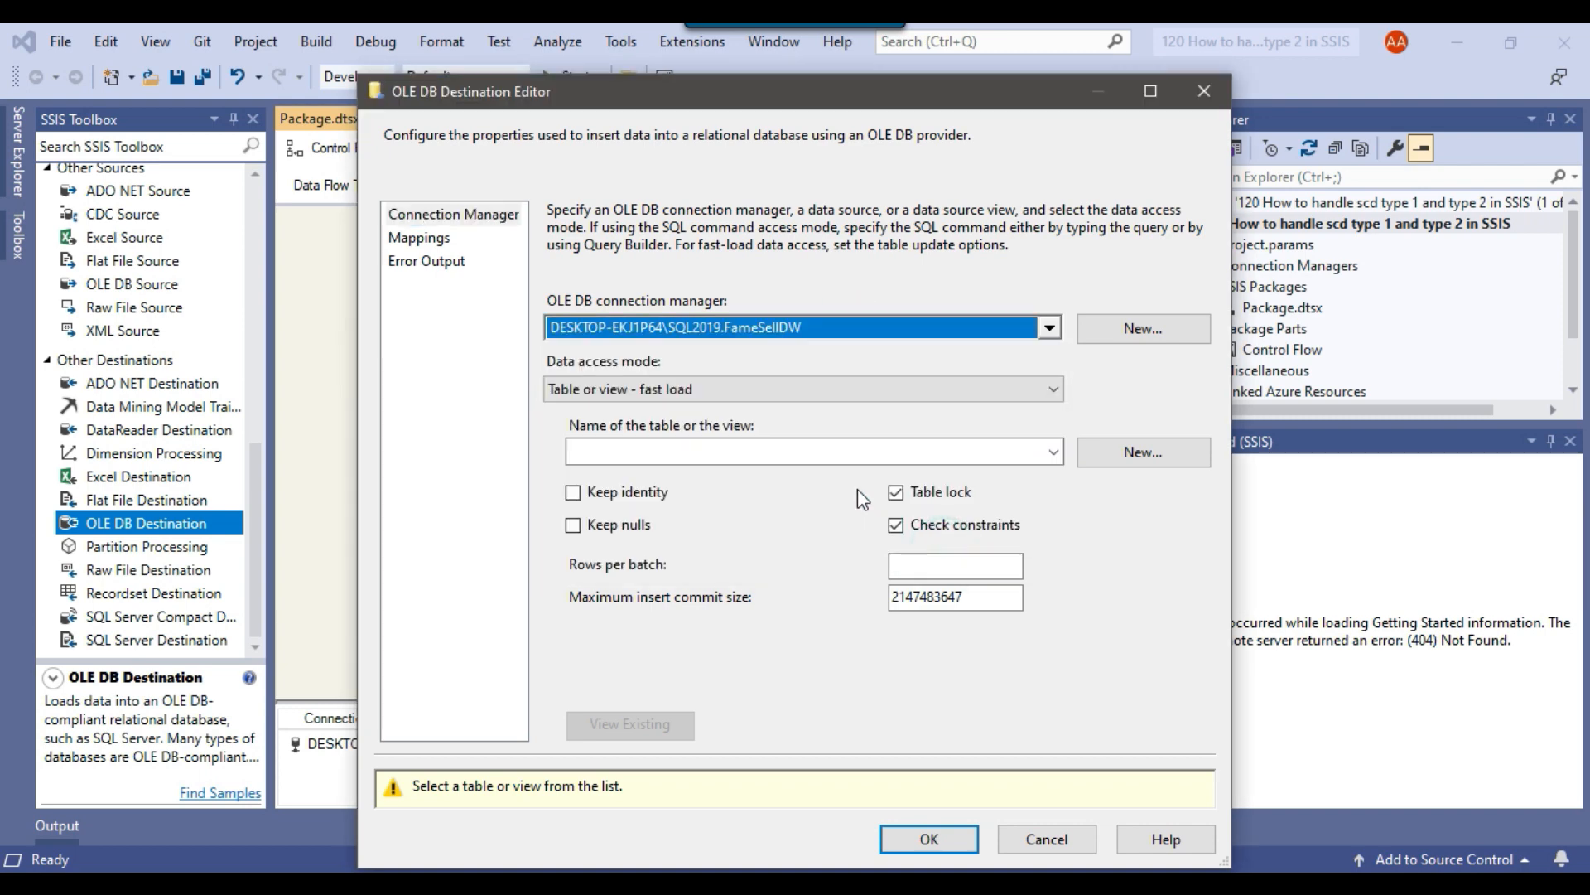
left_click_drag(678, 91, 1137, 92)
Set the scd type 1 destination's table to [dbo].[Customer_Update], check the automatic column mappings and accept them.
left_click(1261, 442)
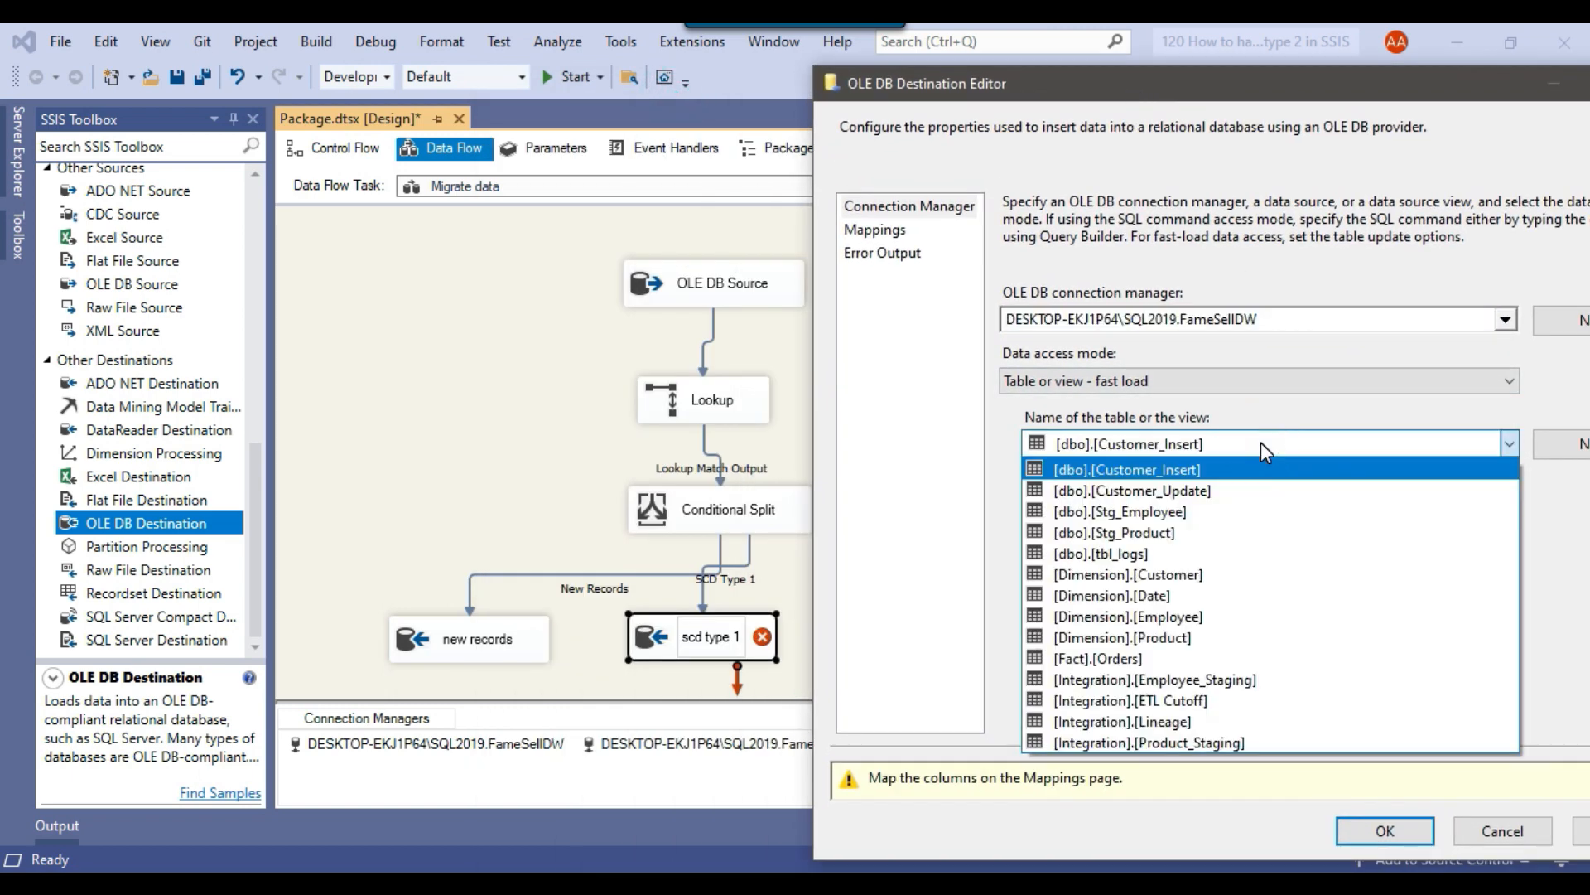
left_click(1211, 491)
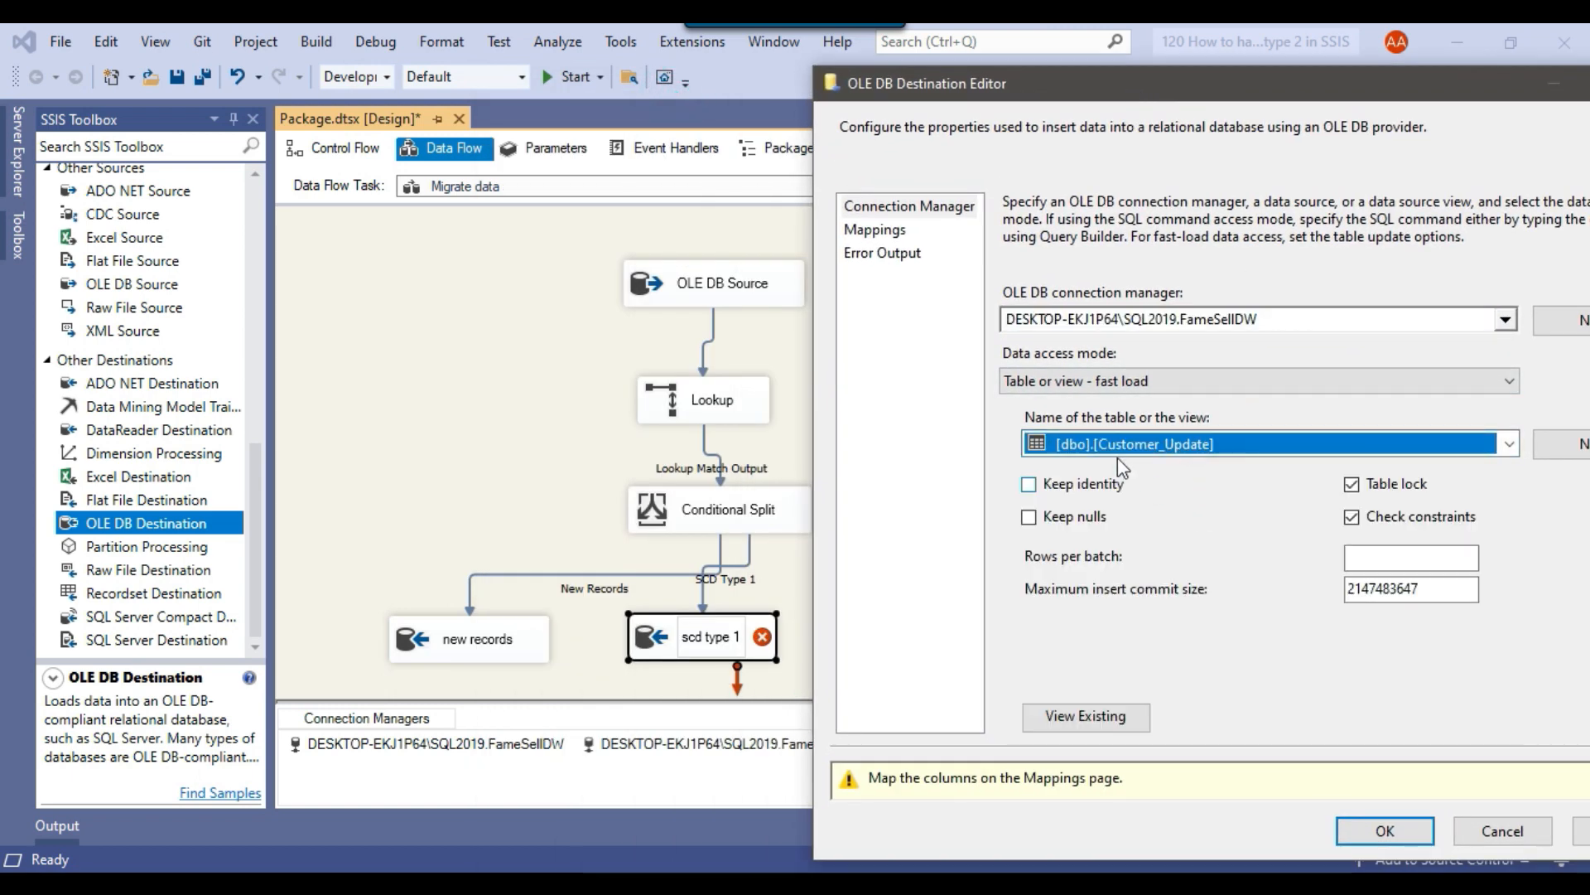
left_click_drag(1064, 83, 962, 73)
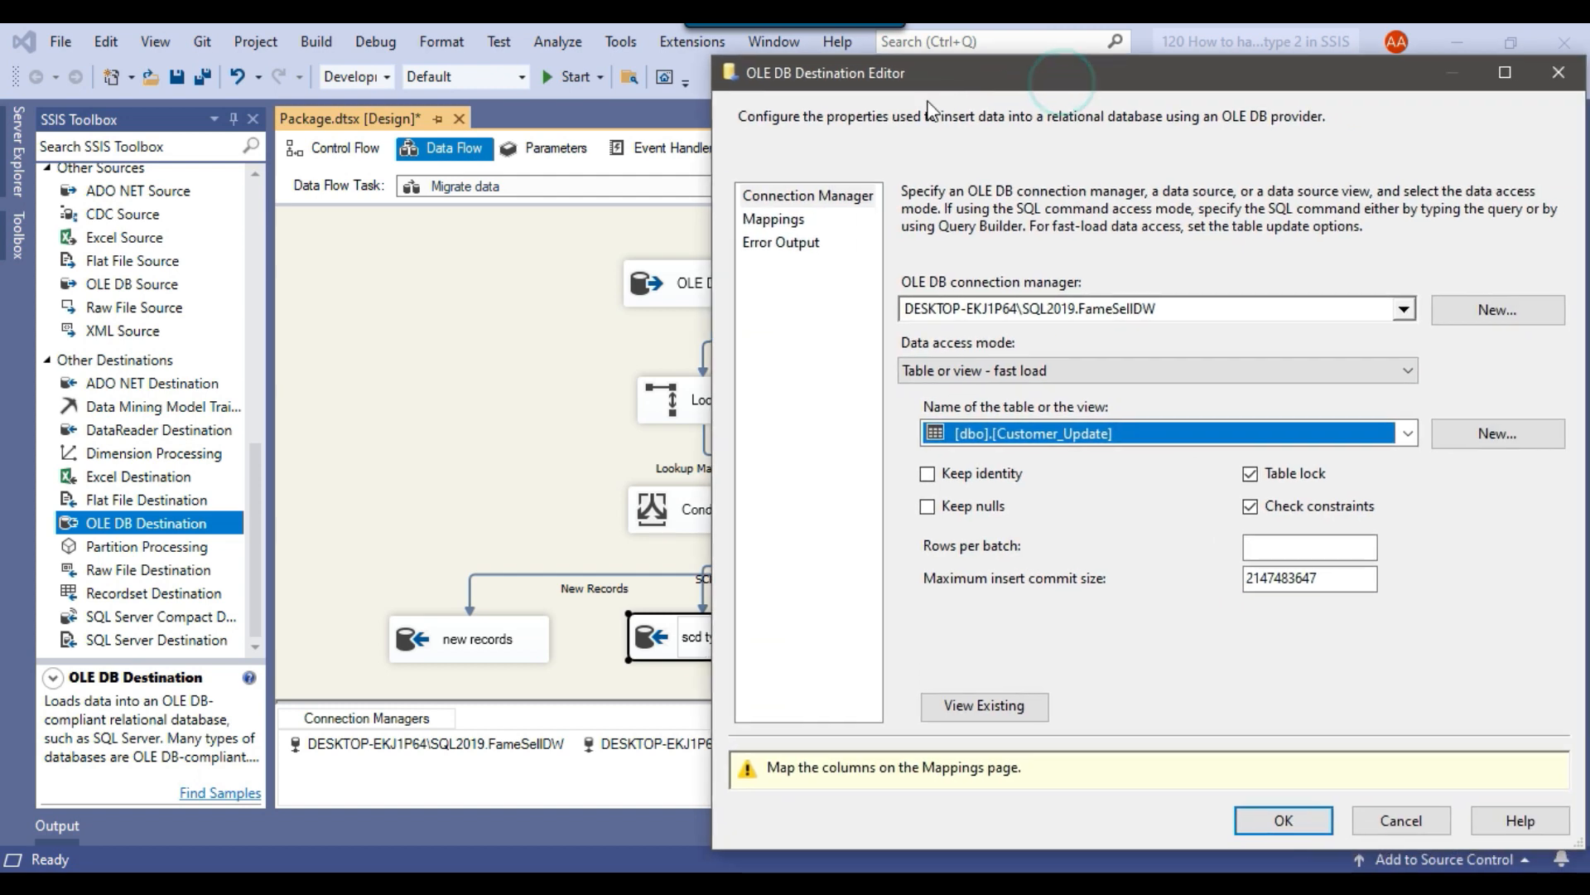
left_click(773, 218)
left_click_drag(1193, 75, 1035, 79)
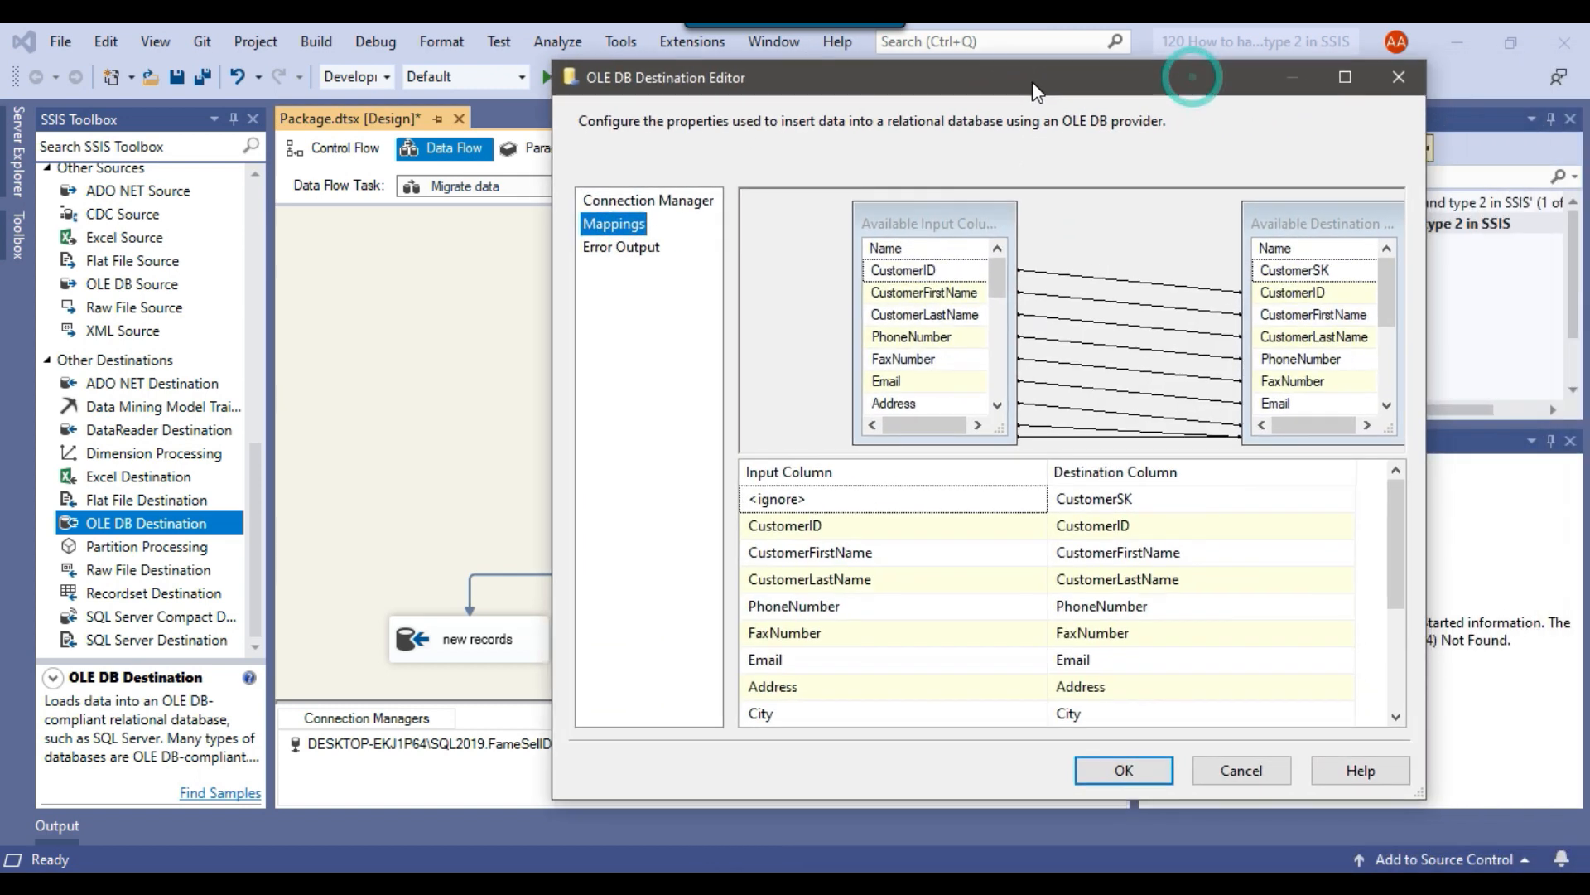
scroll(1125, 534, "down", 2)
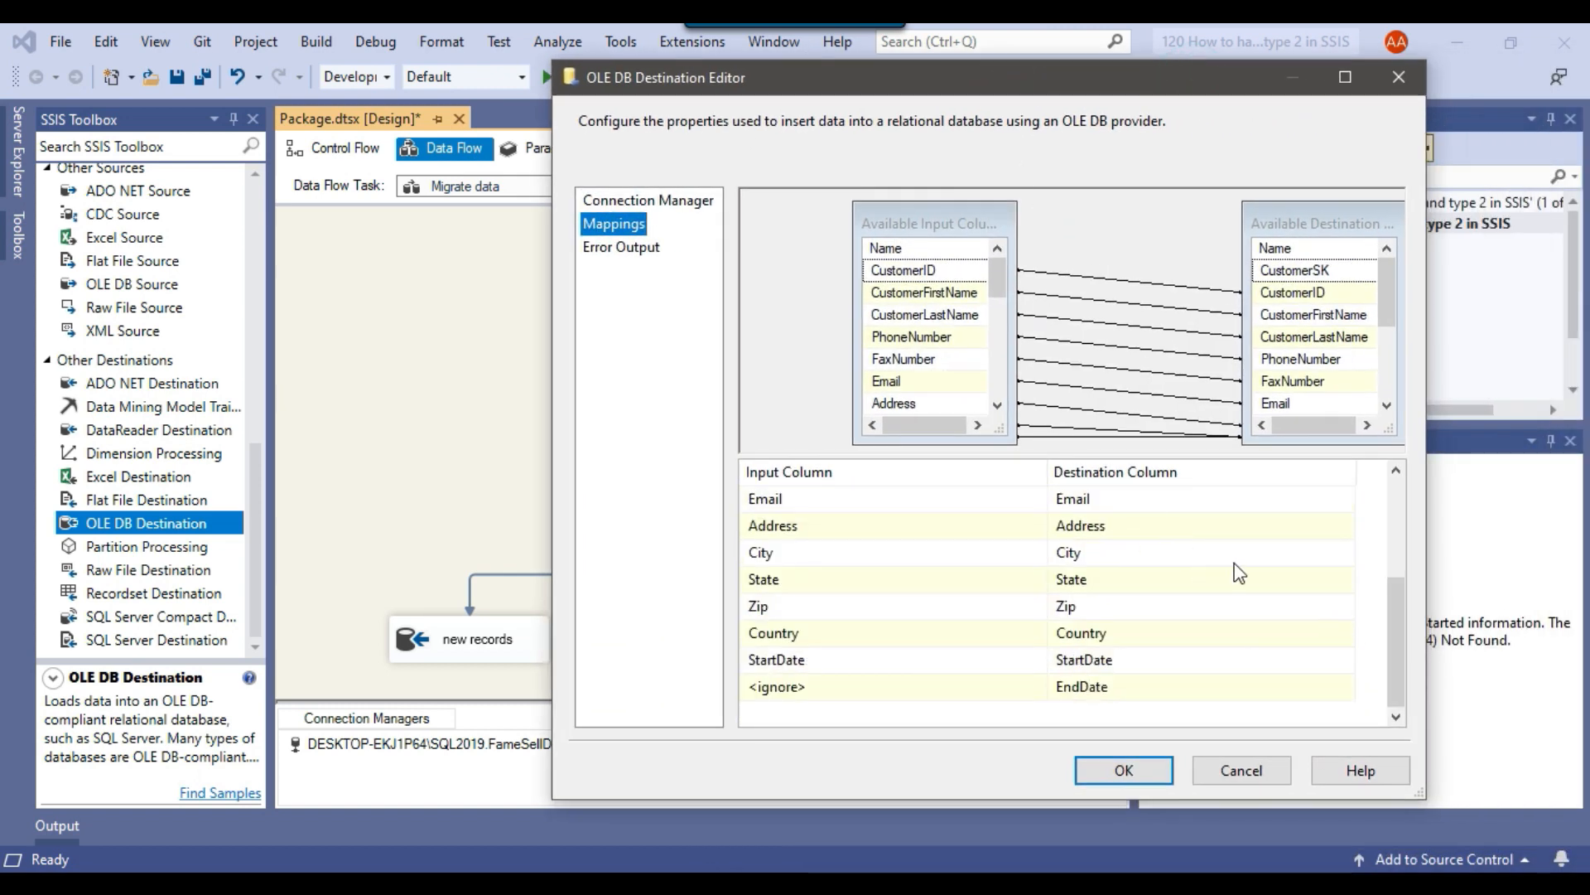
scroll(1240, 573, "up", 2)
left_click(1120, 770)
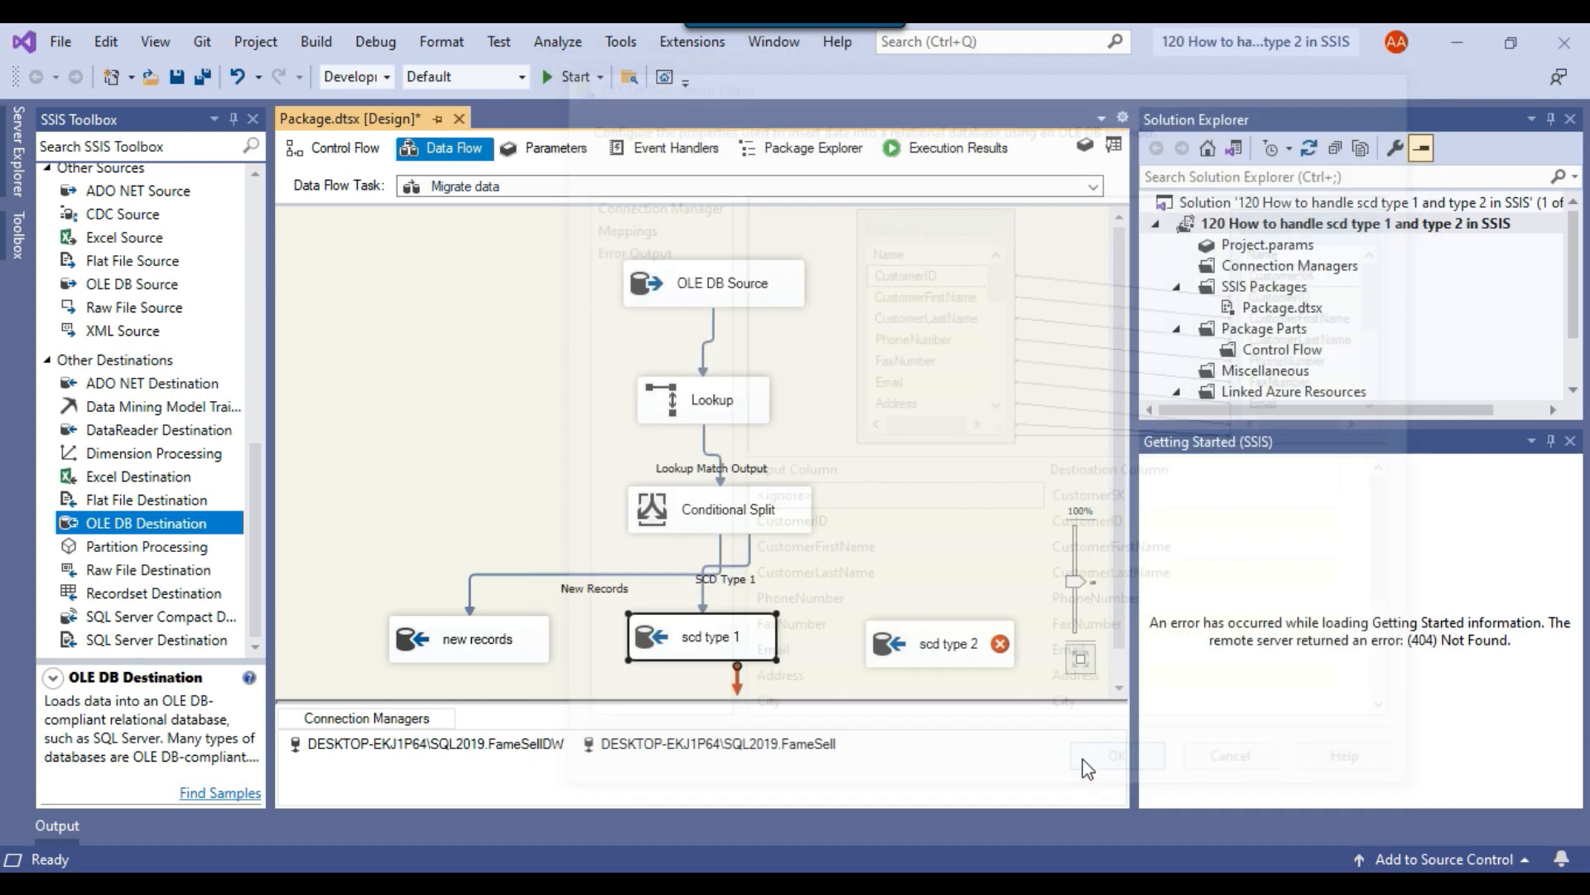
Connect the Conditional Split's SCD Type 2 output to the scd type 2 destination.
left_click(760, 519)
left_click_drag(734, 558, 931, 646)
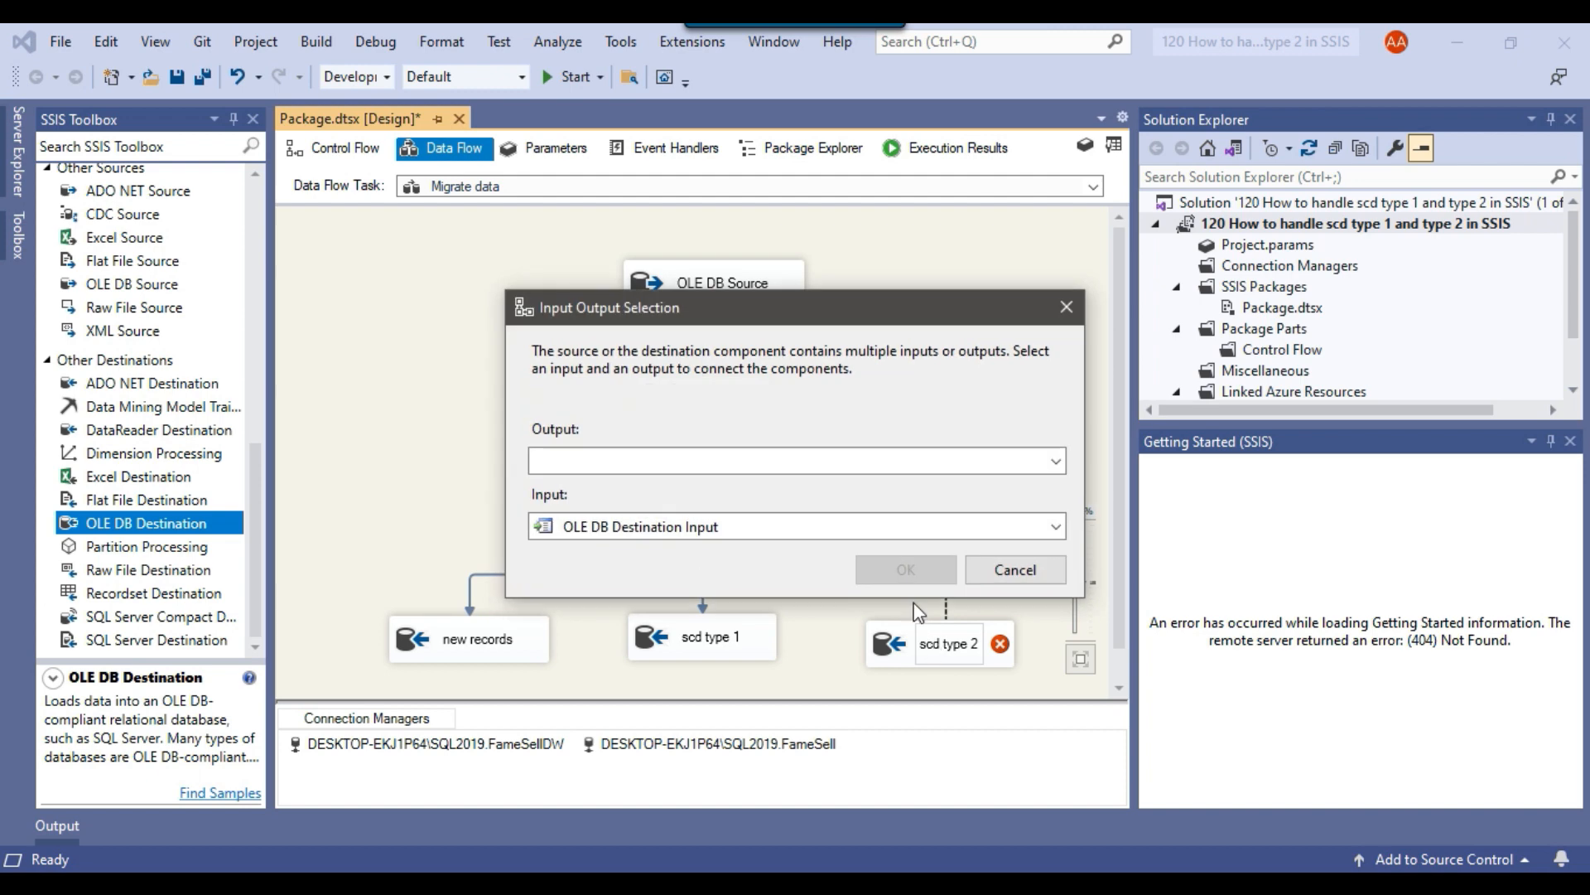
left_click(834, 461)
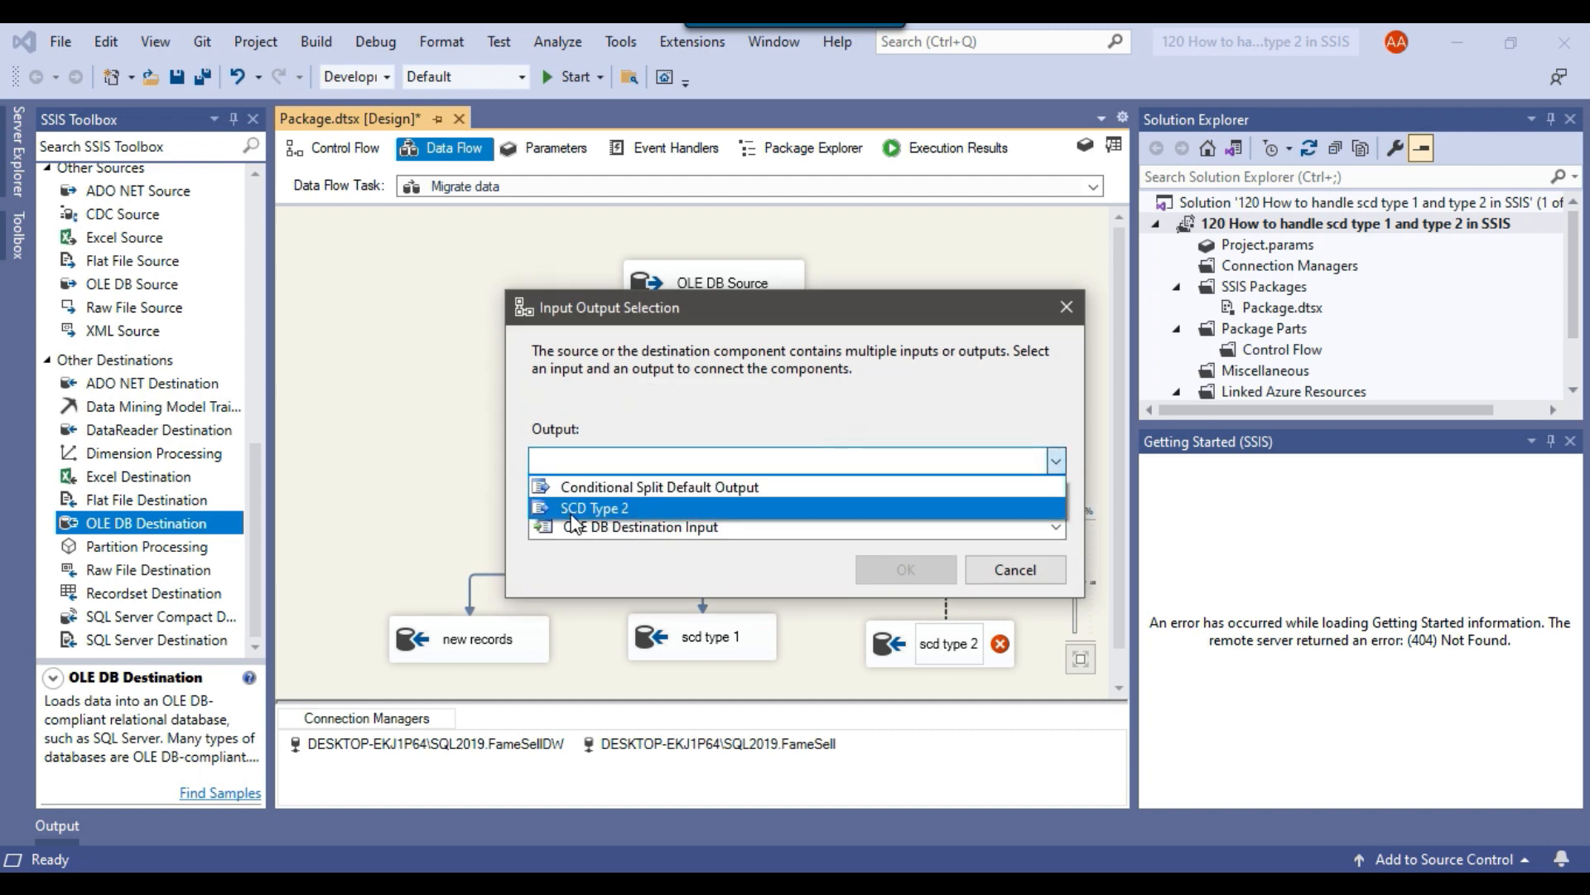
left_click(630, 507)
left_click(907, 576)
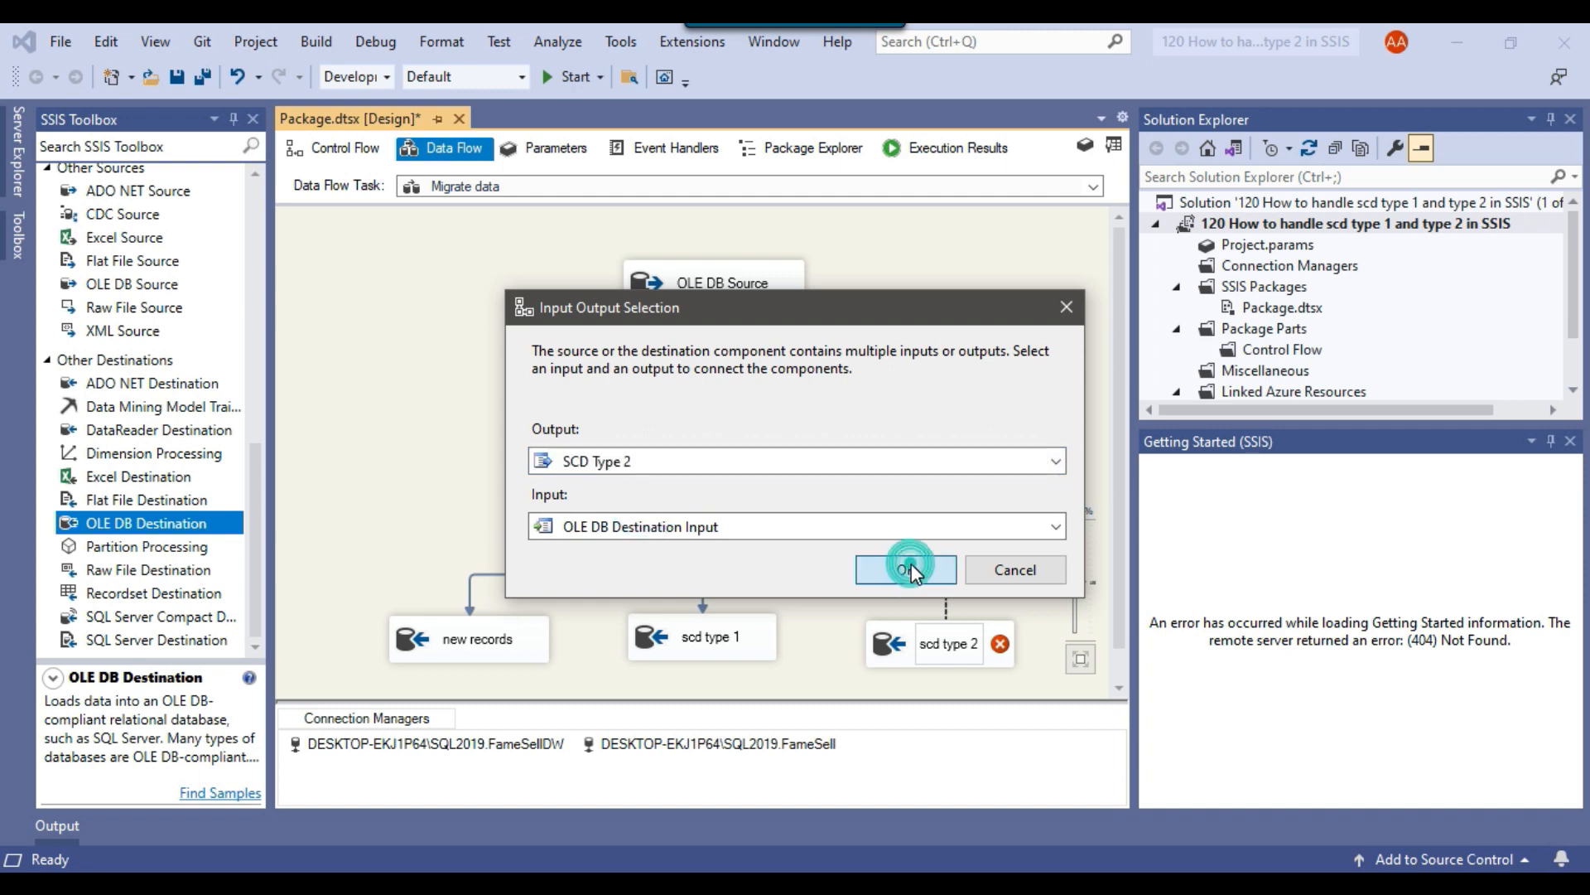
Edit the scd type 2 destination and set its connection manager to DESKTOP-EKJ1P64\SQL2019.FameSellDW.
right_click(913, 647)
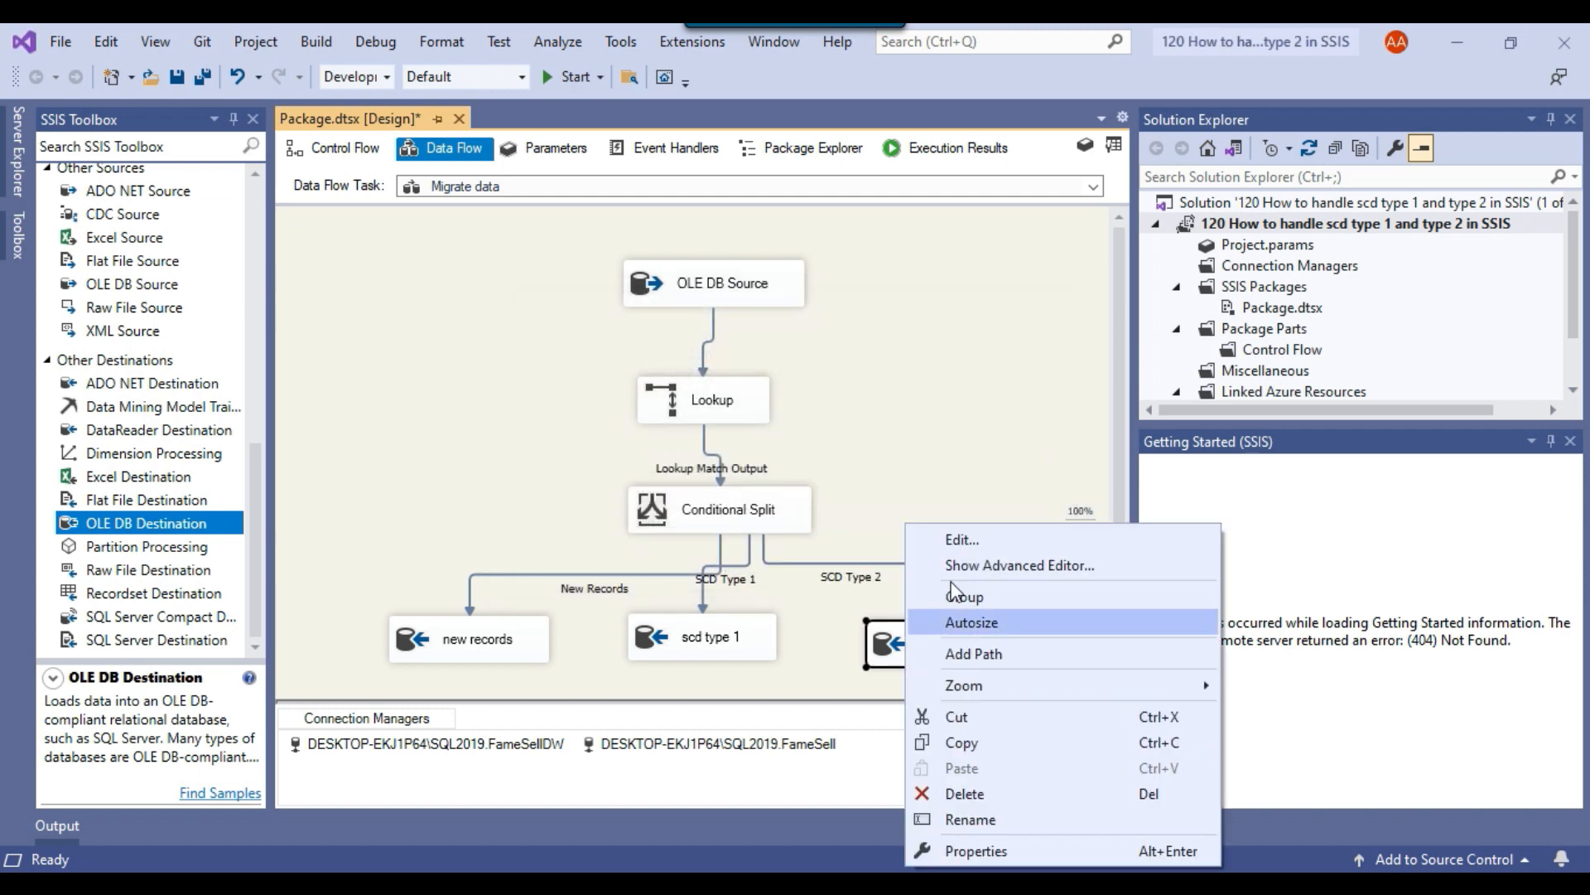
left_click(959, 540)
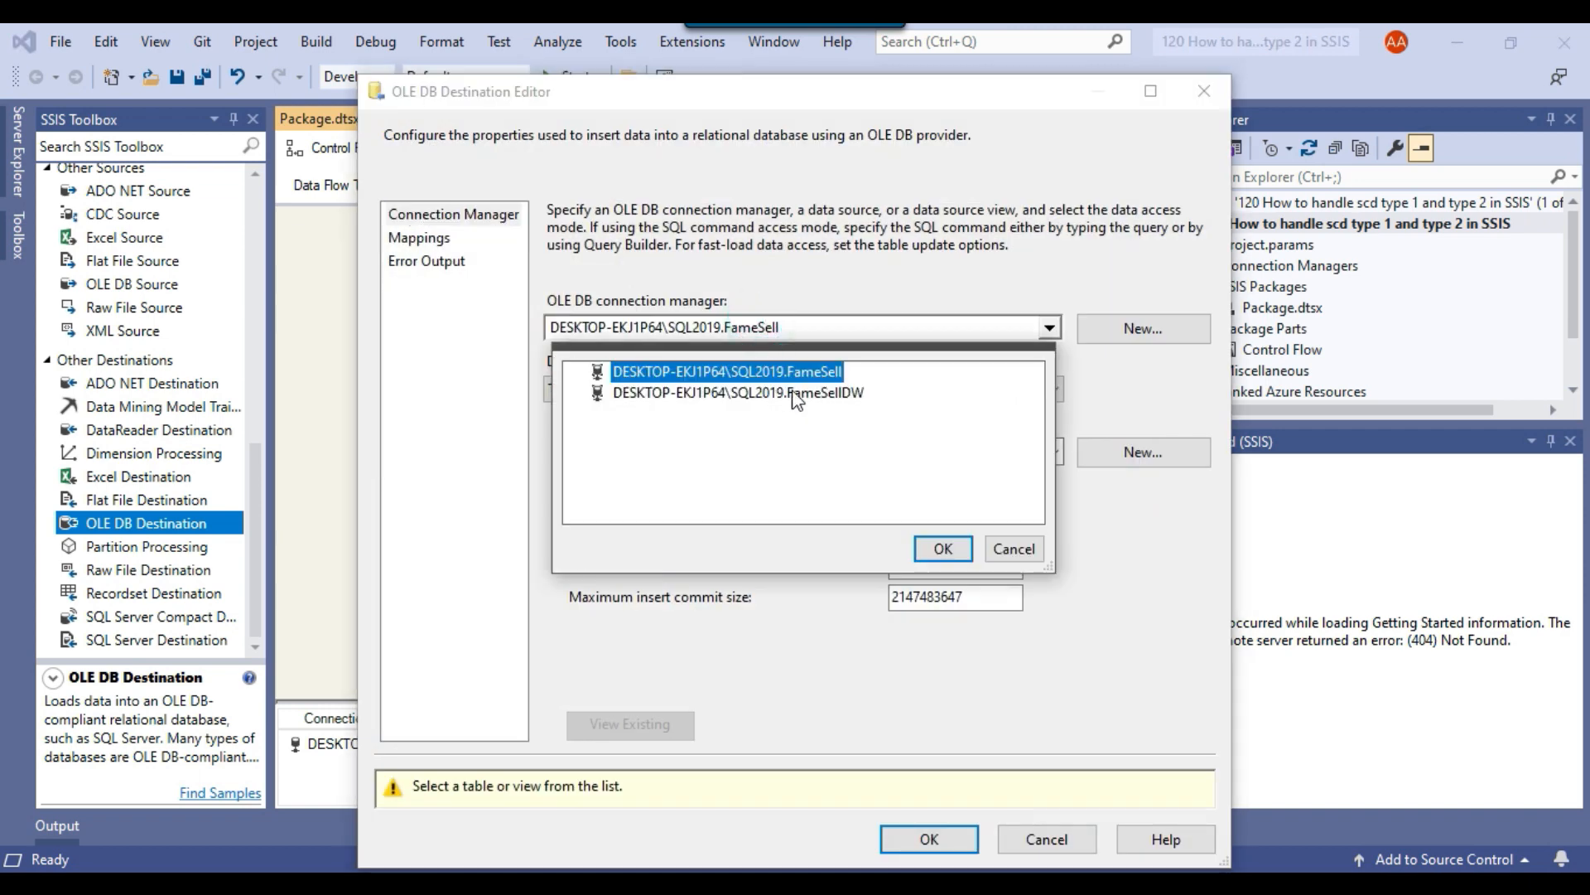
left_click(800, 393)
left_click(926, 547)
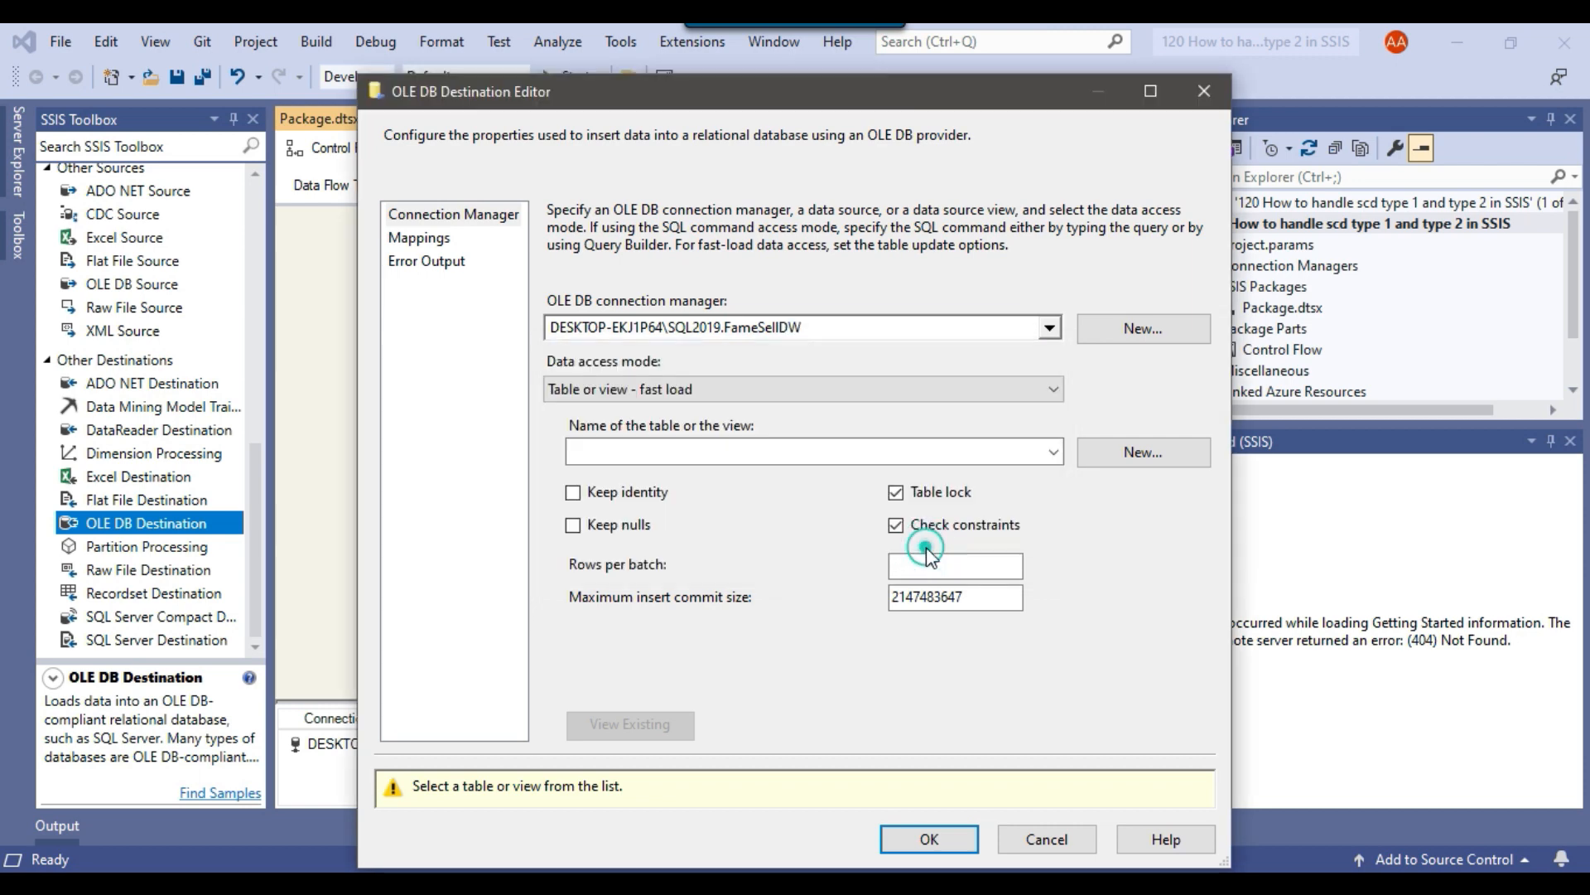
Set the scd type 2 destination's table to [dbo].[Customer_Insert], check the automatic column mappings and accept them.
left_click(749, 451)
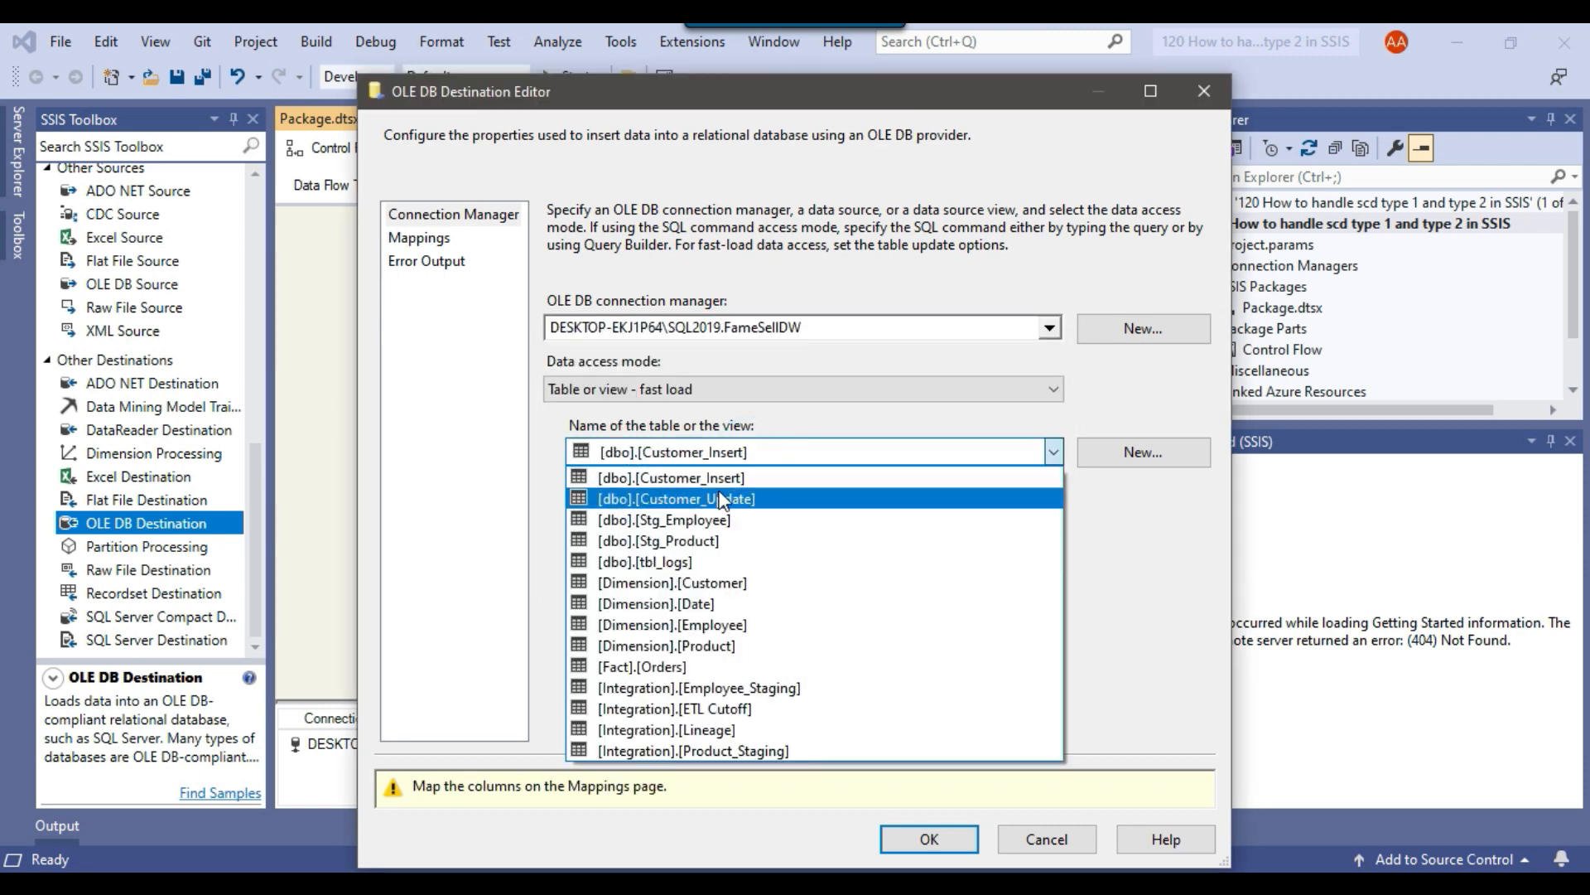
left_click(703, 479)
left_click_drag(717, 106, 1107, 92)
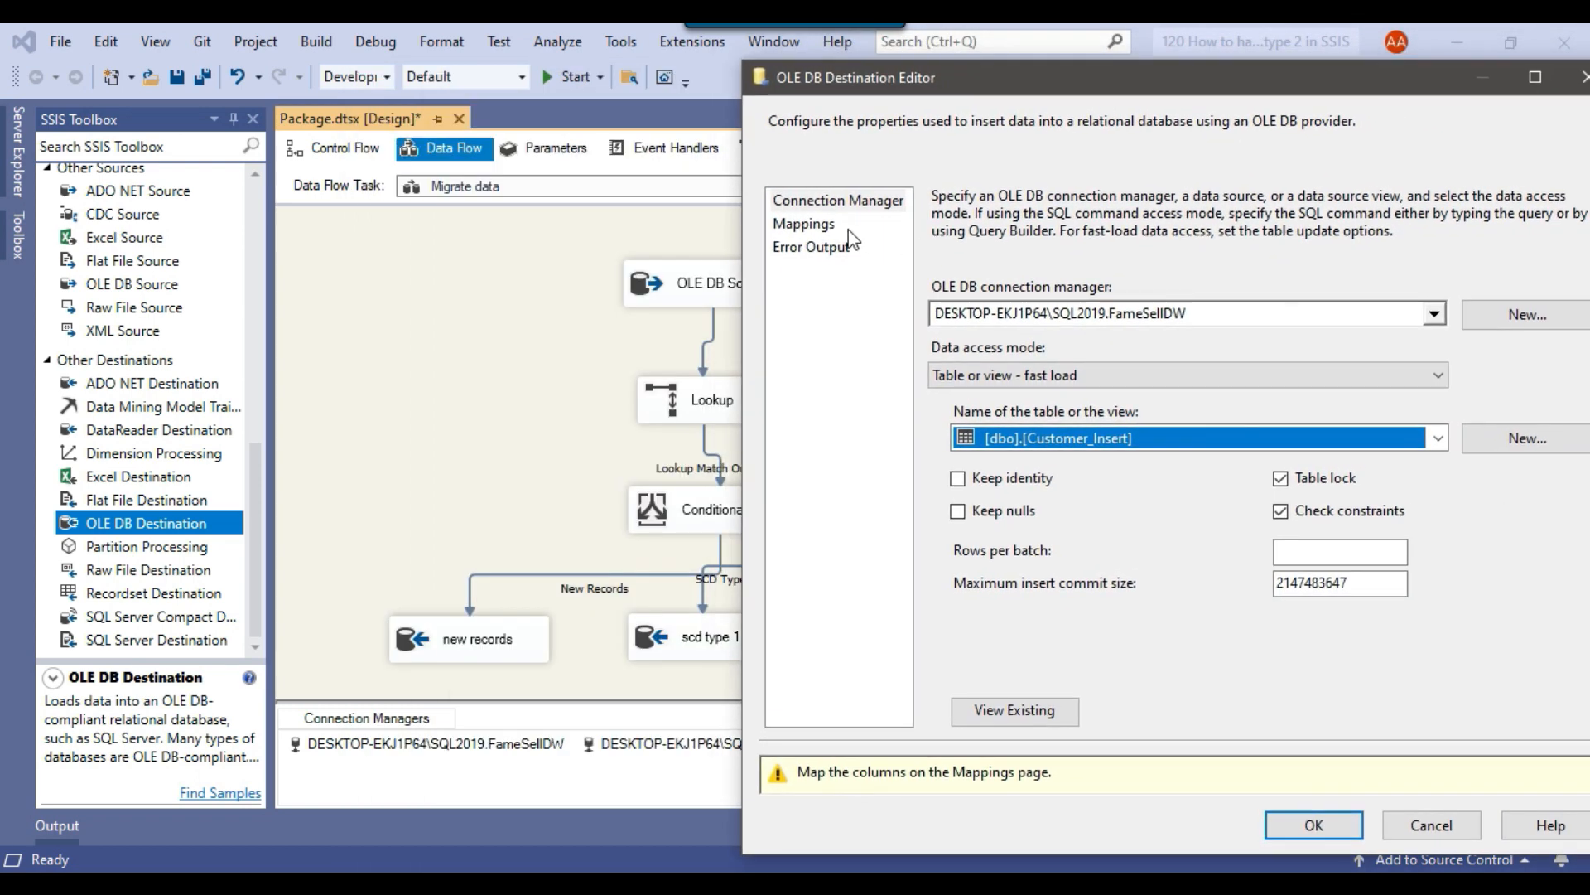
left_click(809, 225)
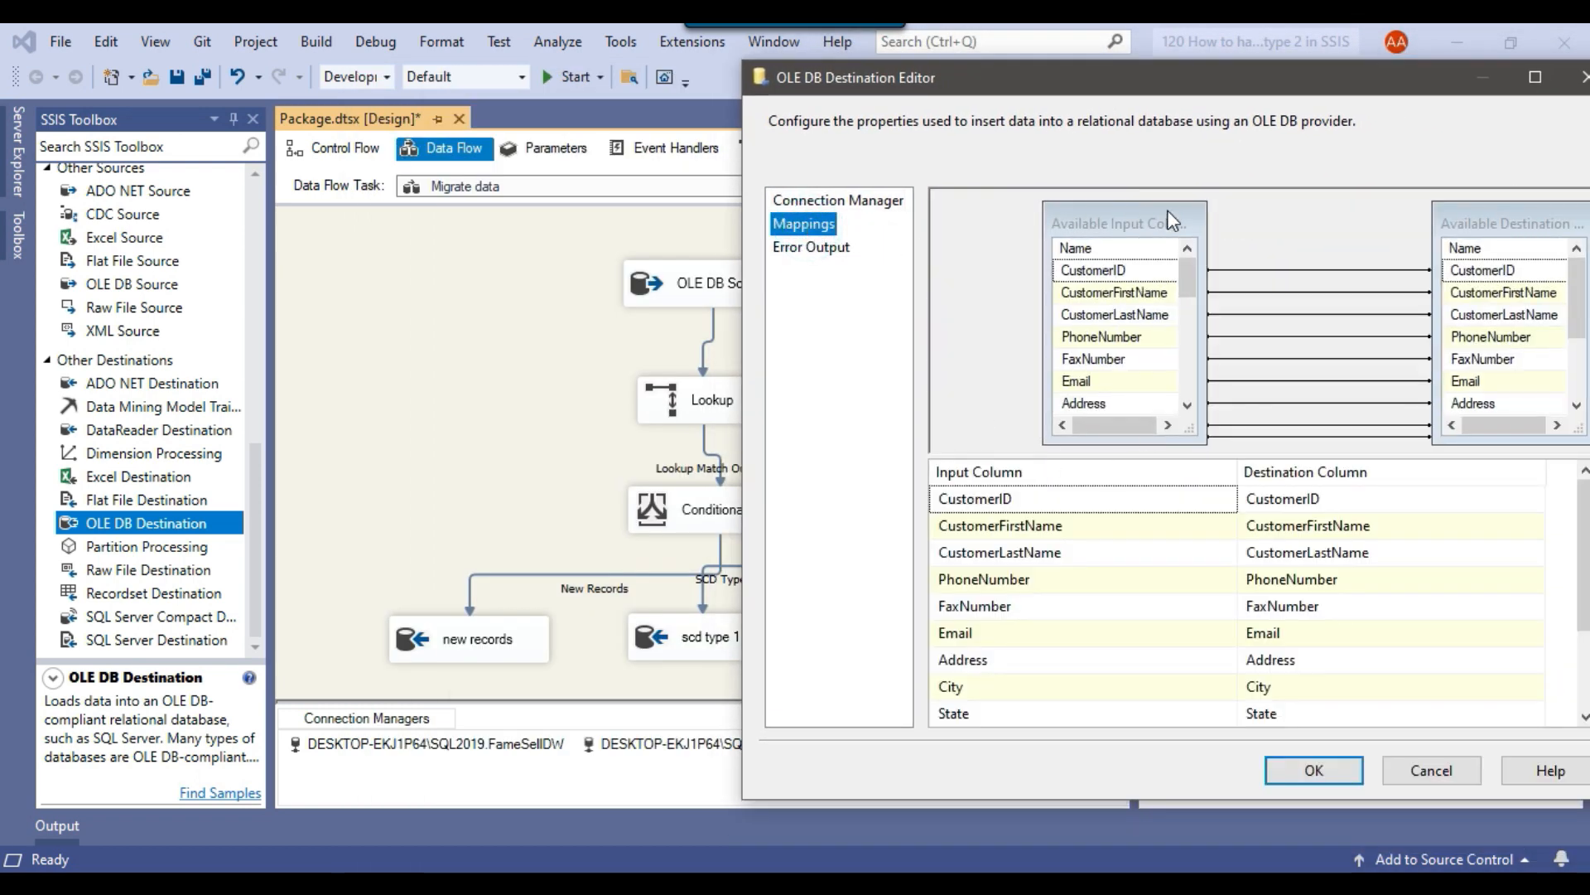
left_click_drag(1165, 89, 965, 89)
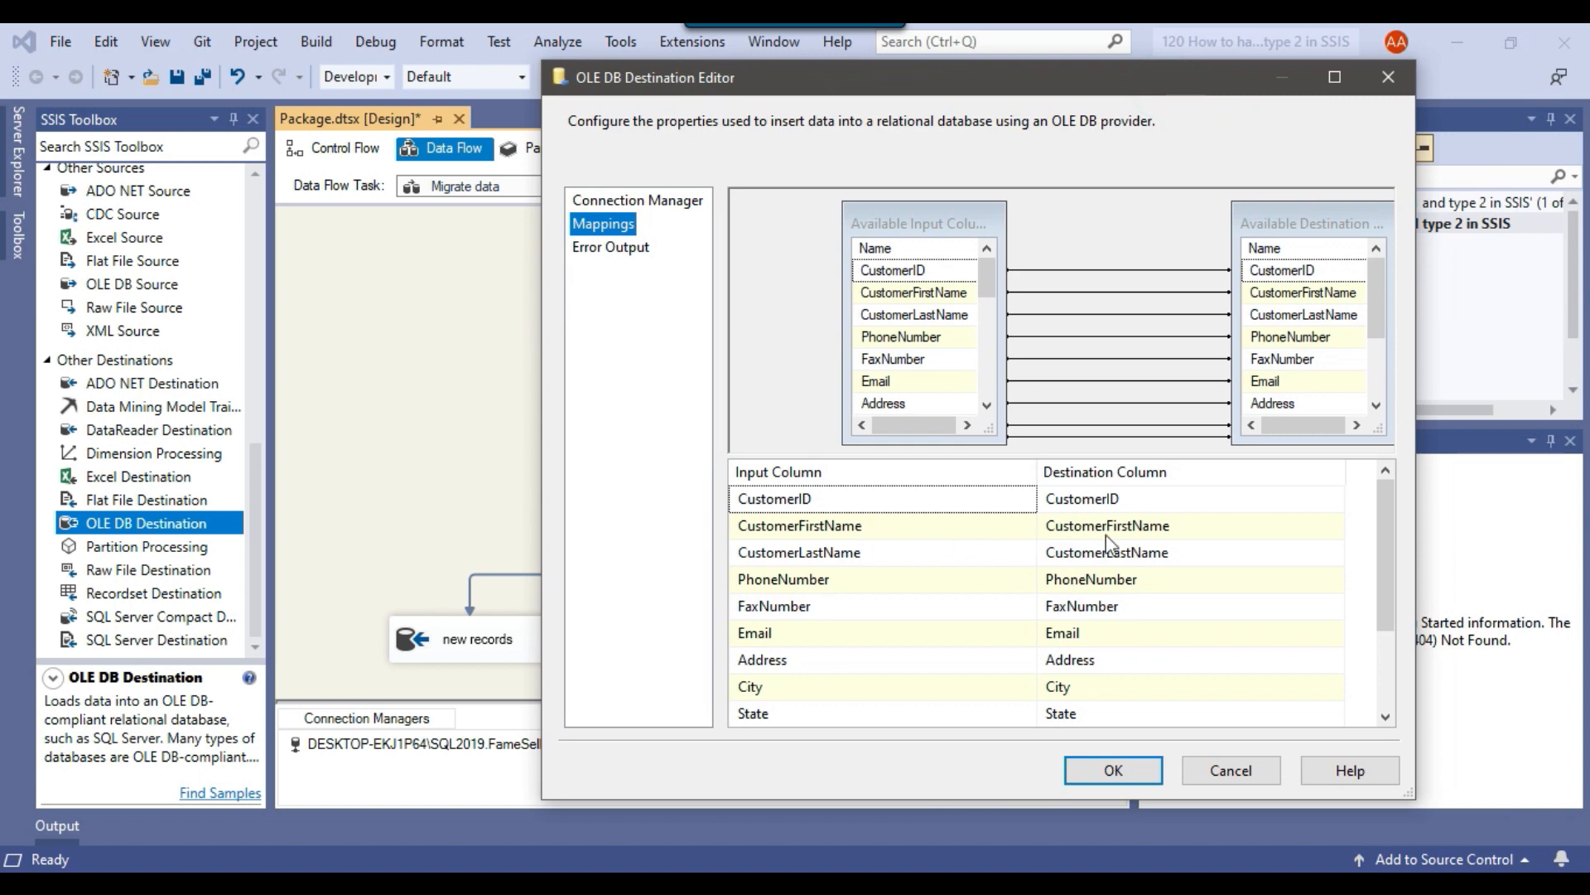
scroll(1116, 535, "down", 2)
left_click(1113, 770)
left_click(951, 398)
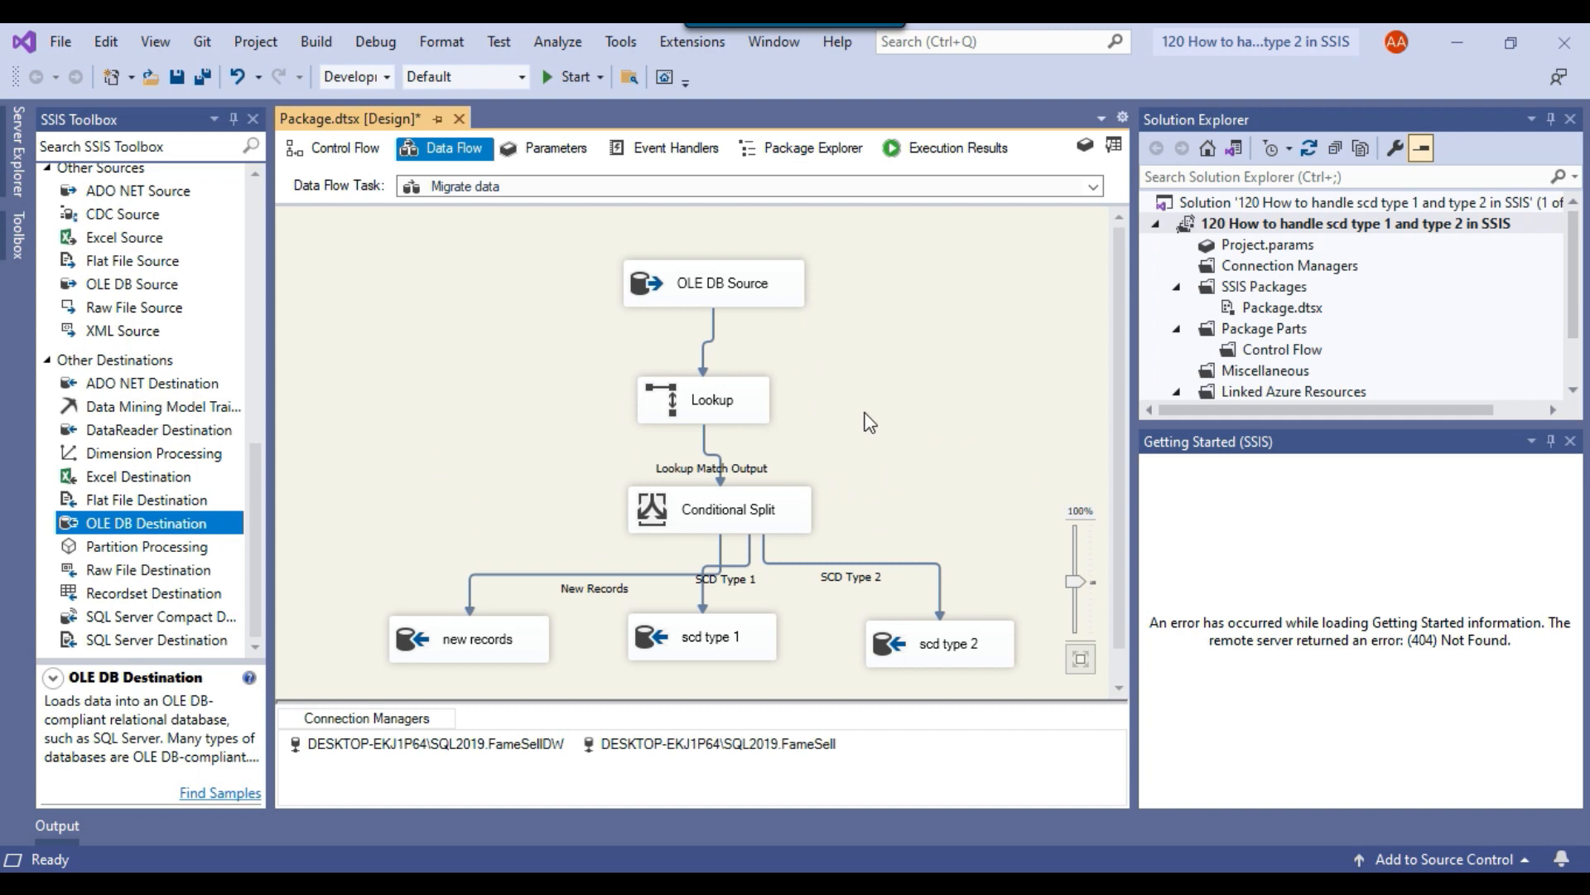
Add an Execute SQL Task to the control flow below Migrate data and connect Migrate data to it.
left_click(354, 148)
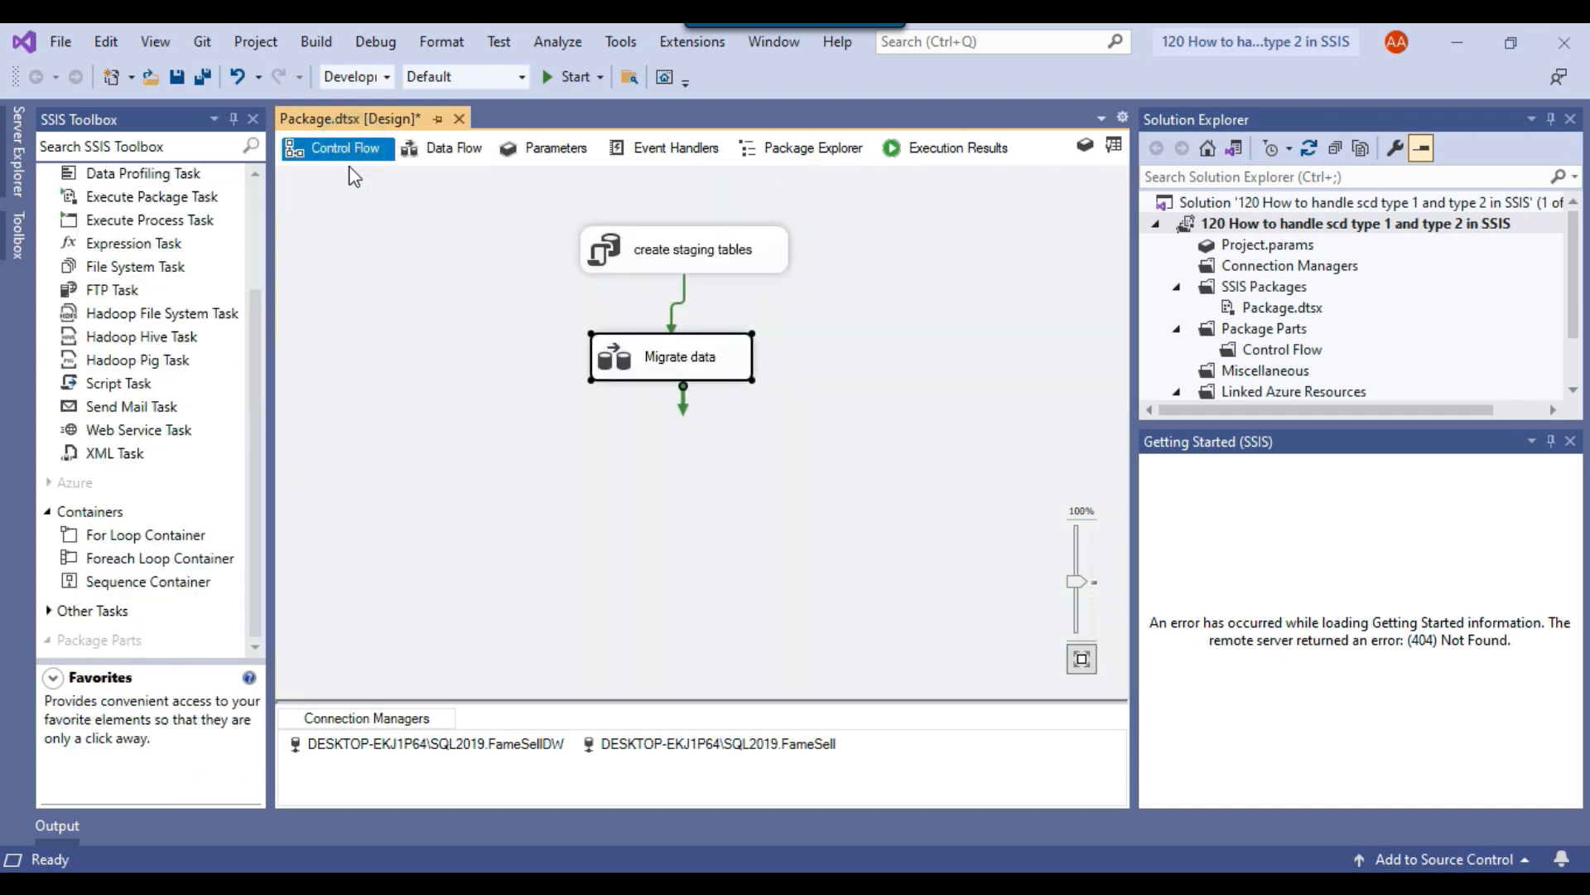
left_click(489, 381)
scroll(145, 323, "up", 3)
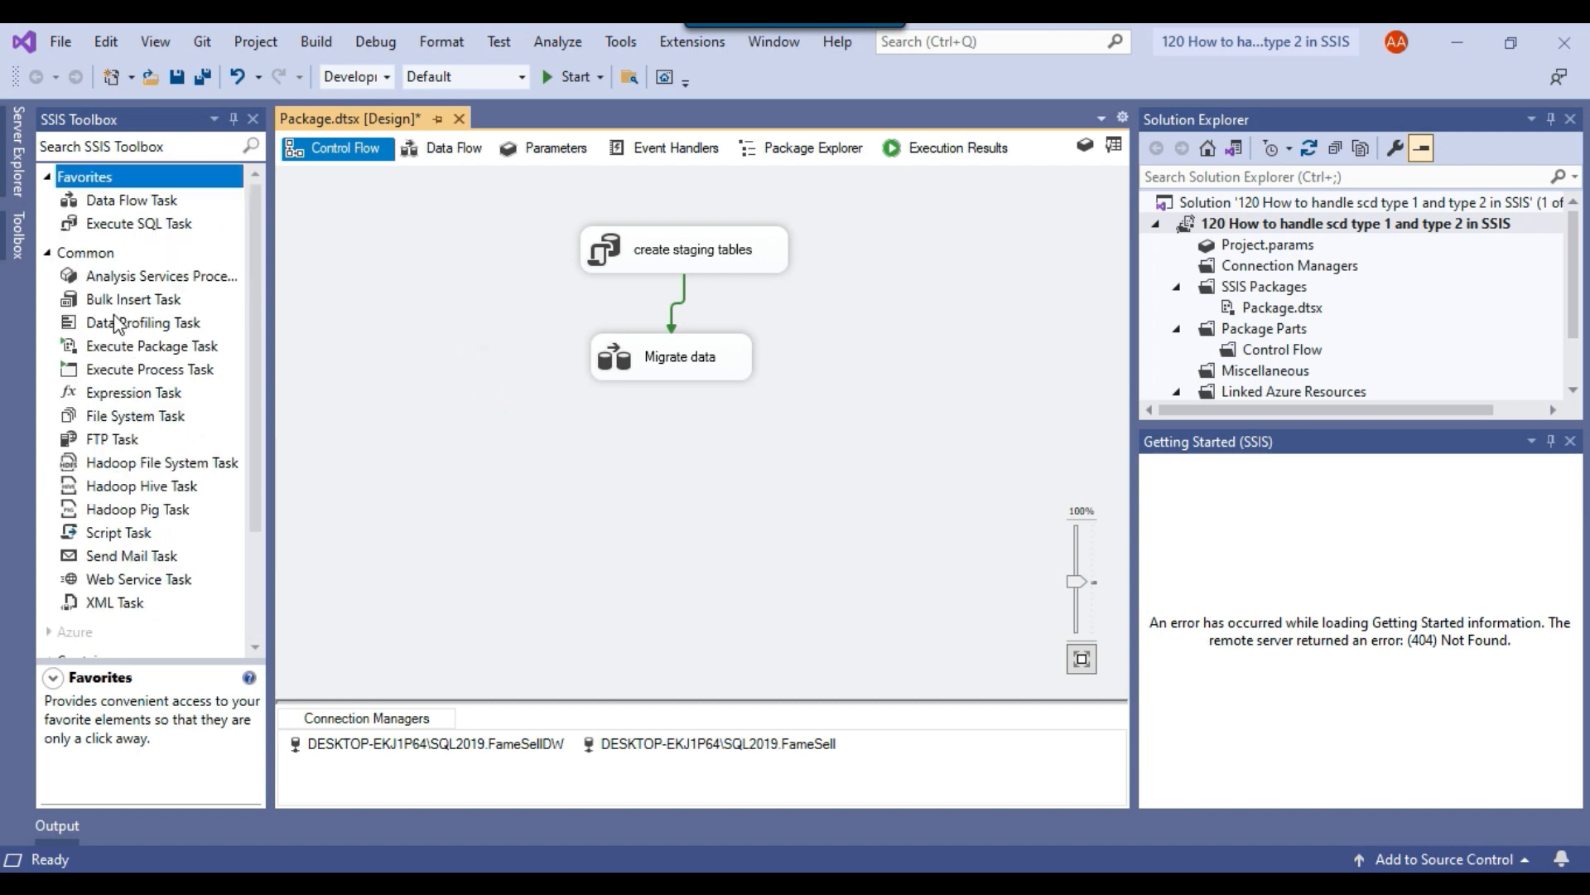
left_click_drag(135, 223, 580, 452)
left_click(667, 365)
left_click_drag(684, 402, 669, 460)
Rename the new Execute SQL Task as Update SCD type 1.
left_click(693, 478)
type("U")
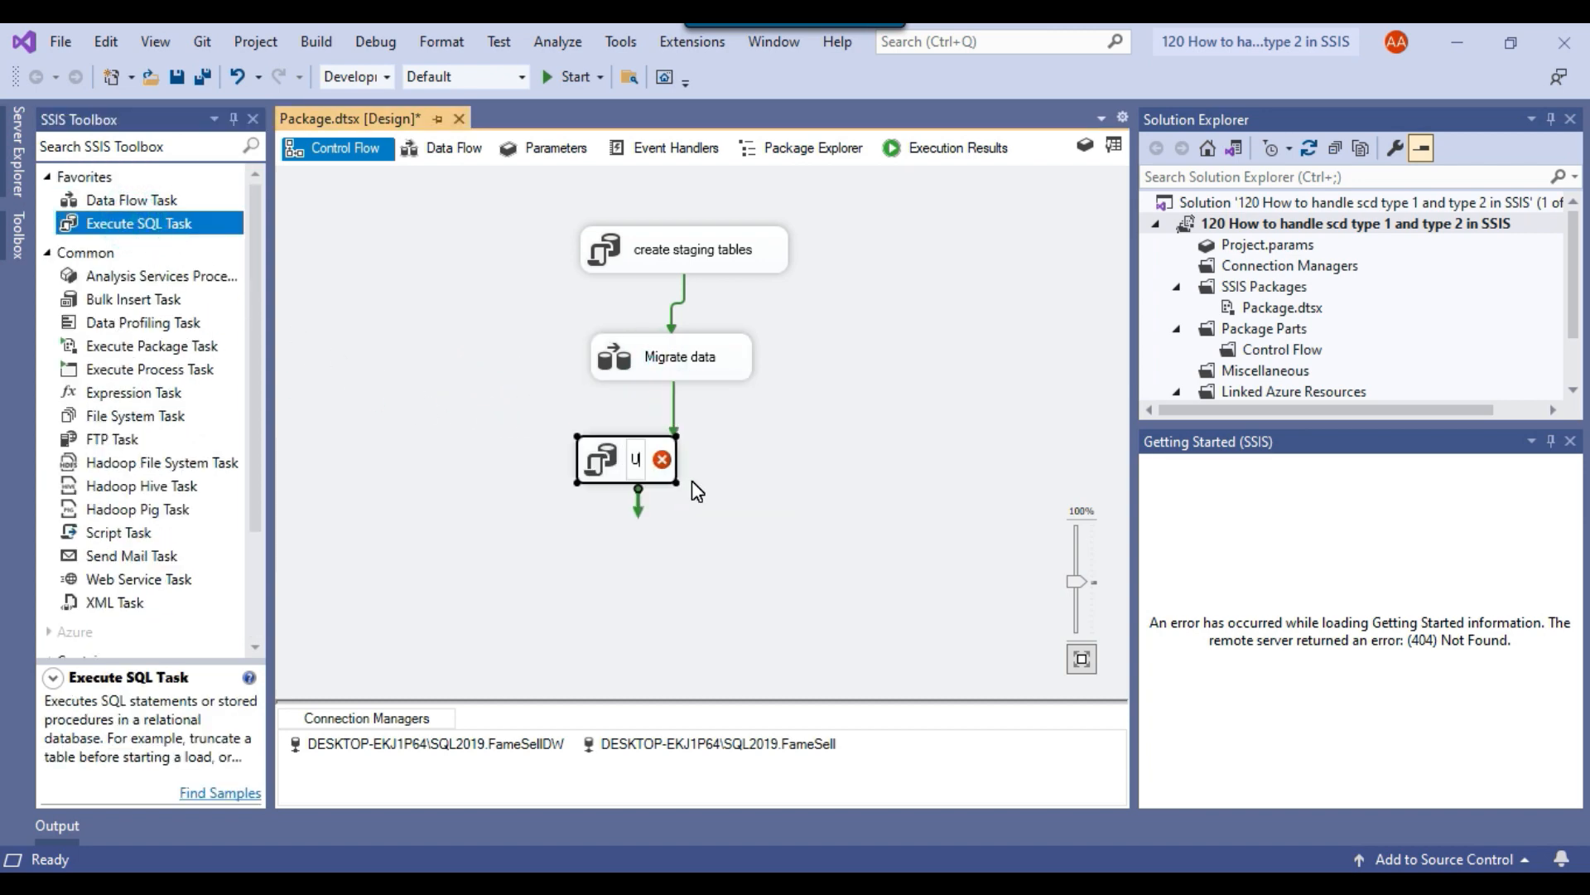
type("pdate SC")
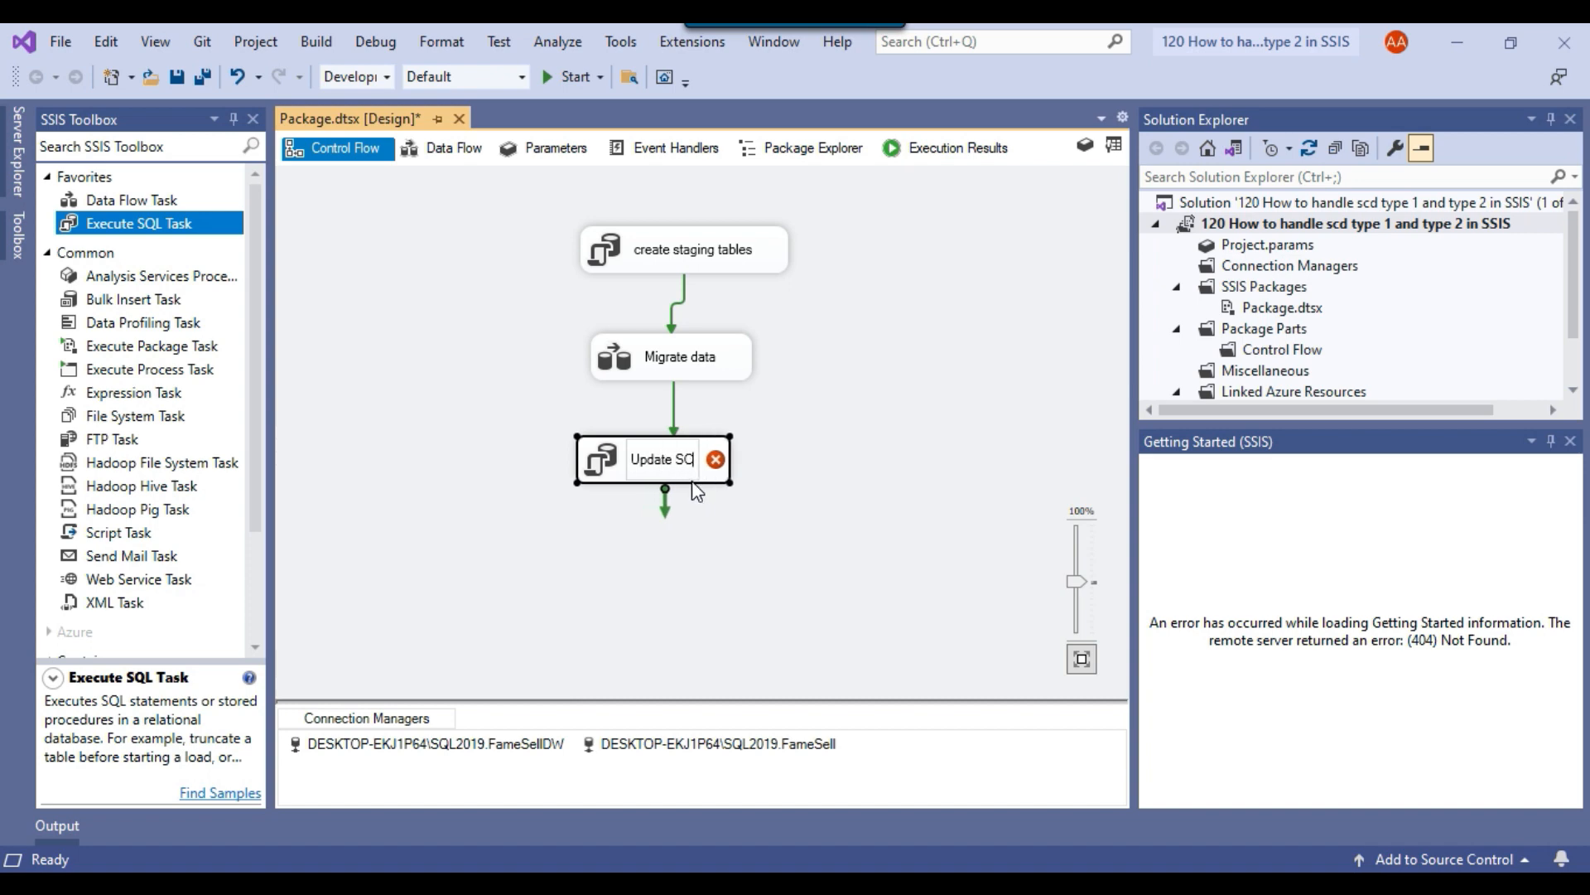
type("D type 1")
left_click(506, 543)
Edit the Update SCD type 1 task and set its connection to DESKTOP-EKJ1P64\SQL2019.FameSellDW.
right_click(596, 477)
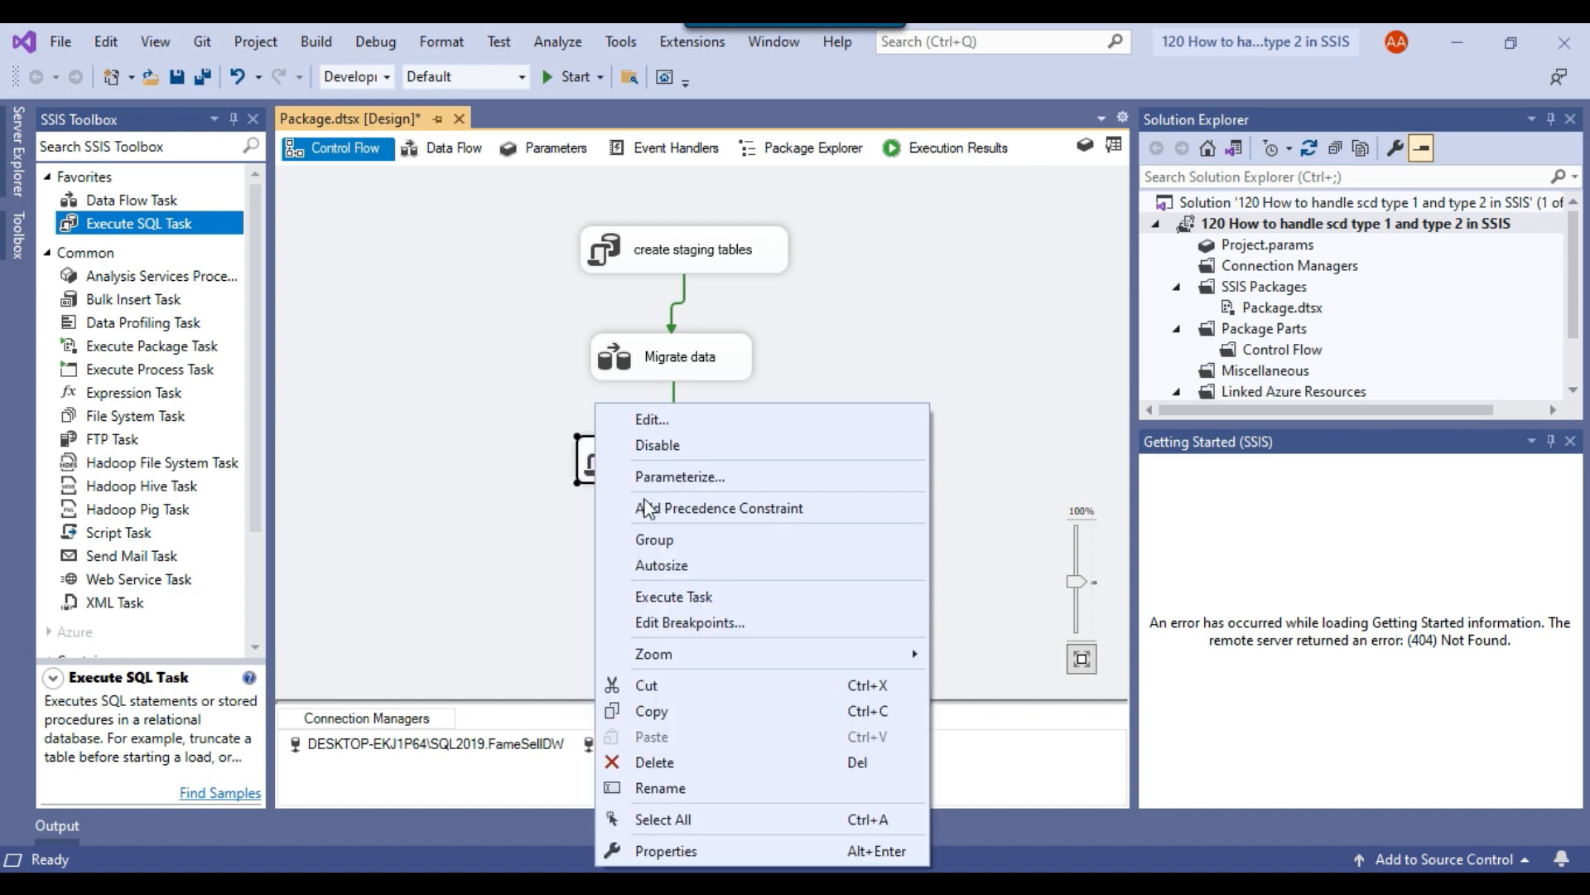
left_click(703, 421)
left_click(1112, 479)
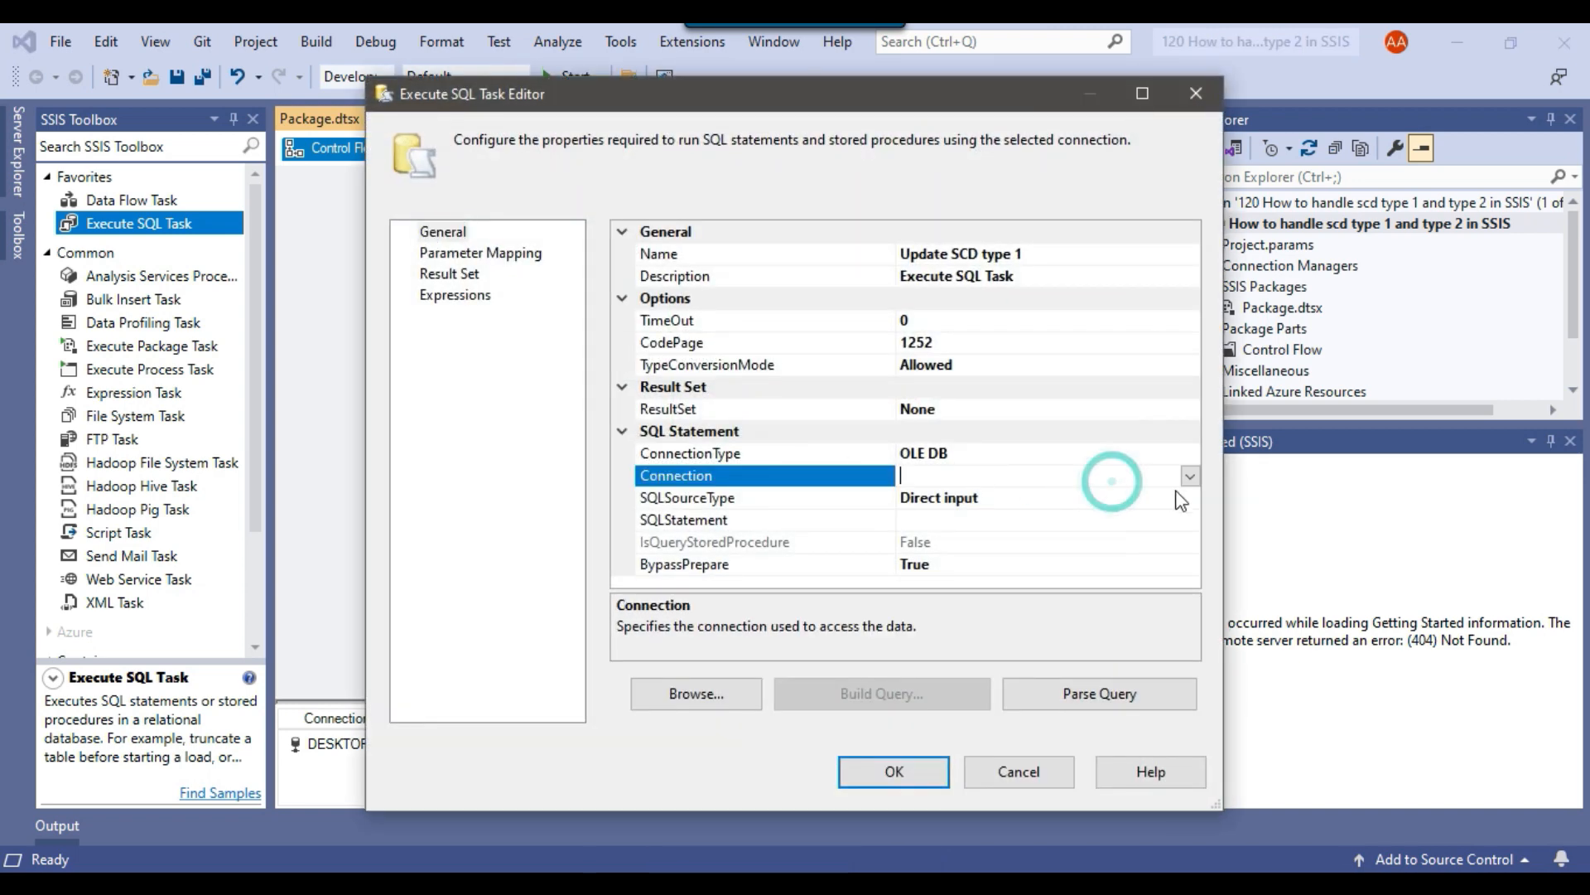
left_click(1190, 476)
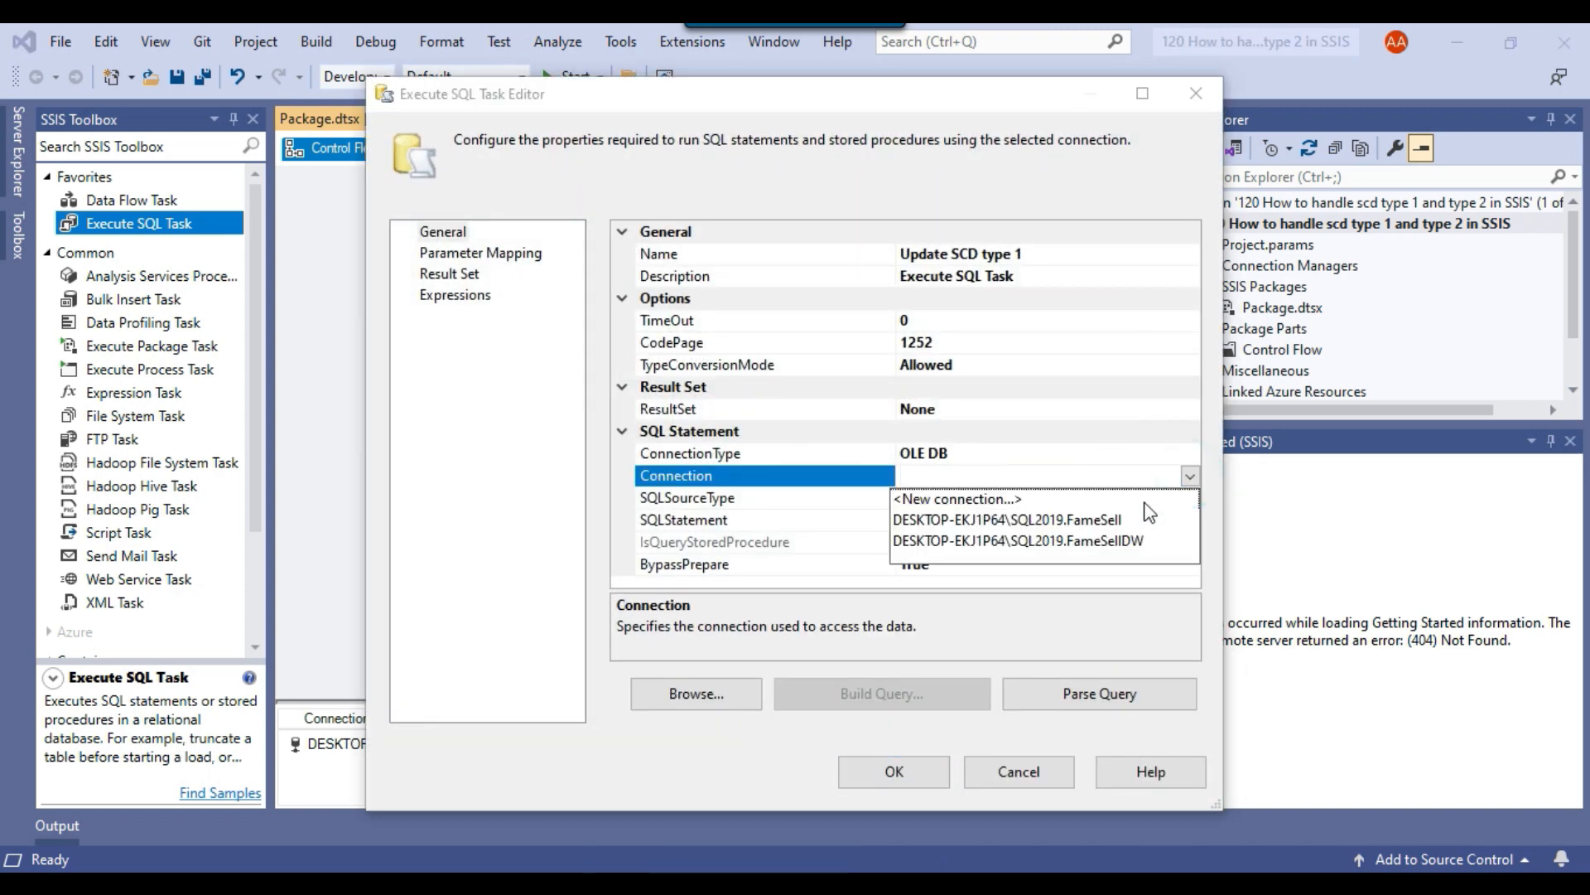
left_click(1107, 540)
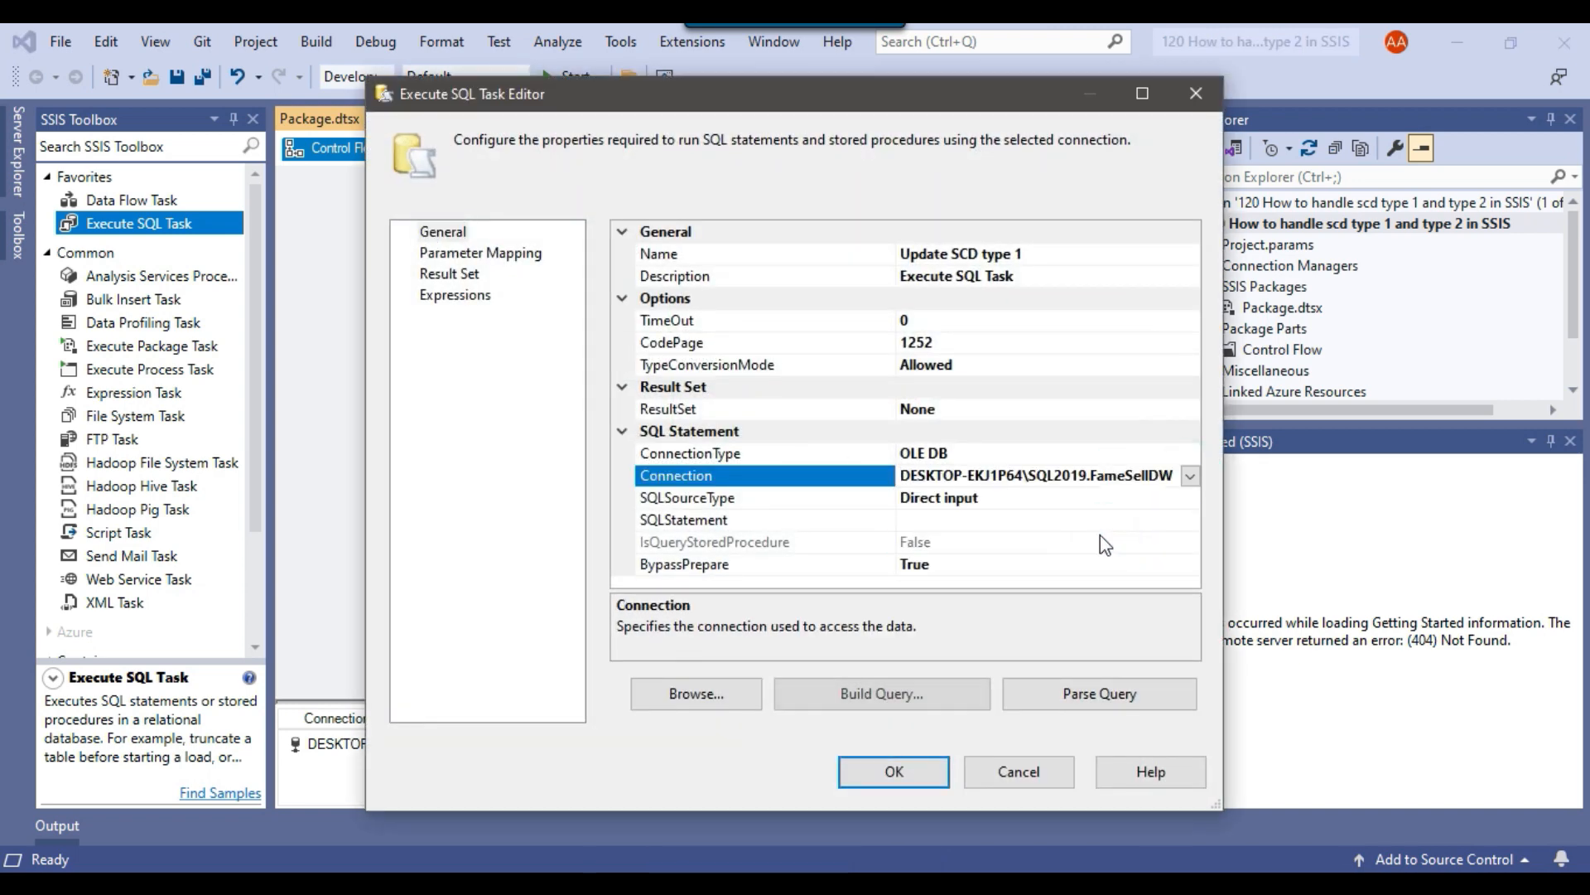
Open the Update SCD type 1 task's SQL statement for editing in a maximized query window.
left_click(1055, 519)
left_click(1190, 519)
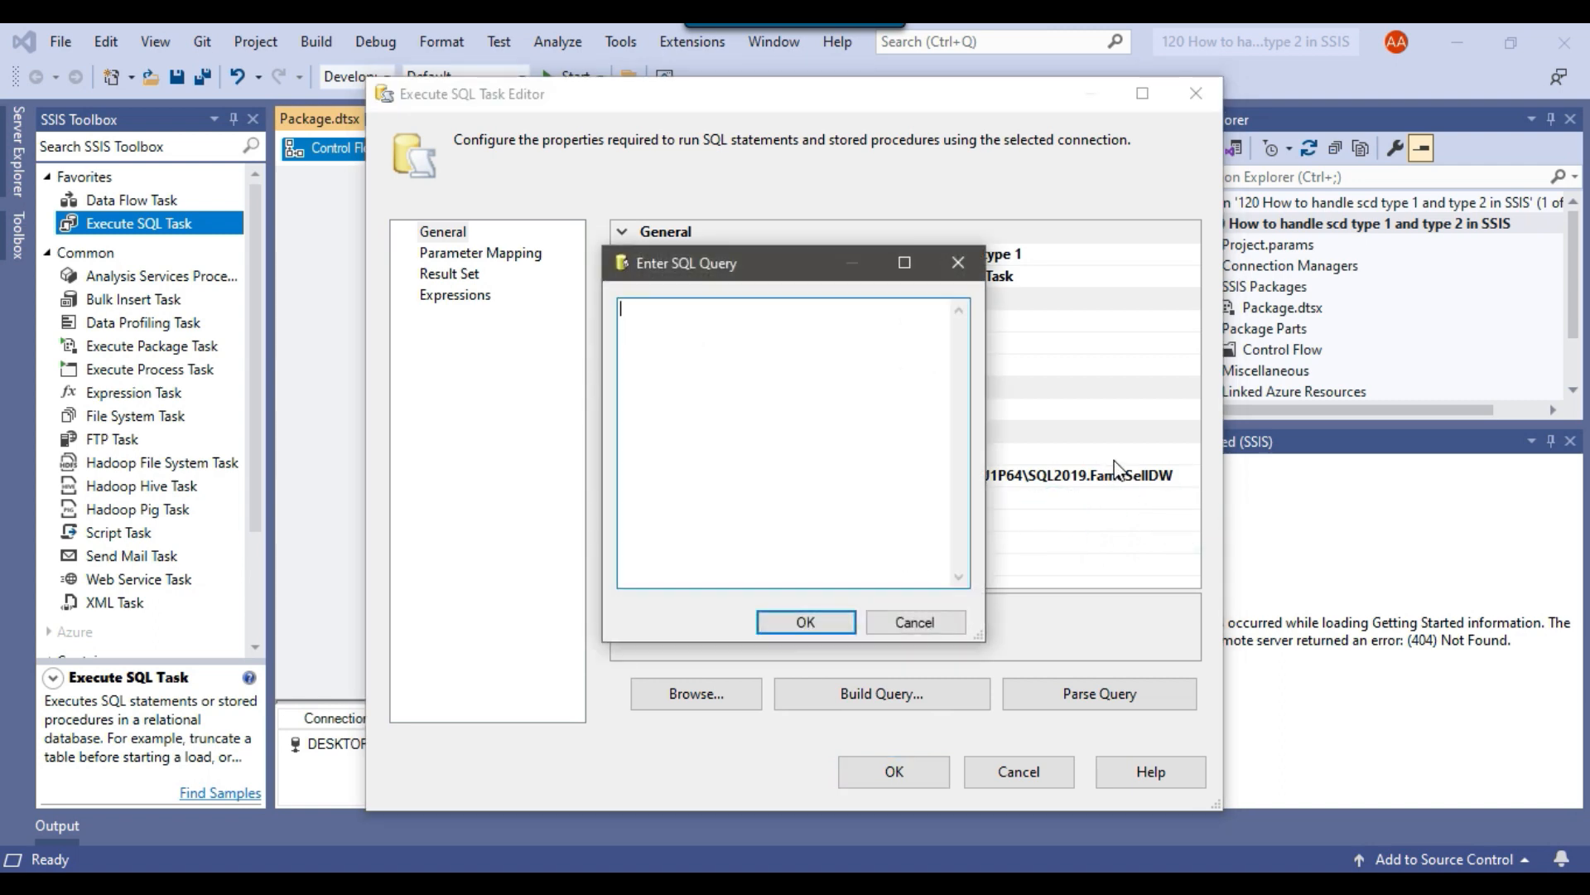
left_click(905, 263)
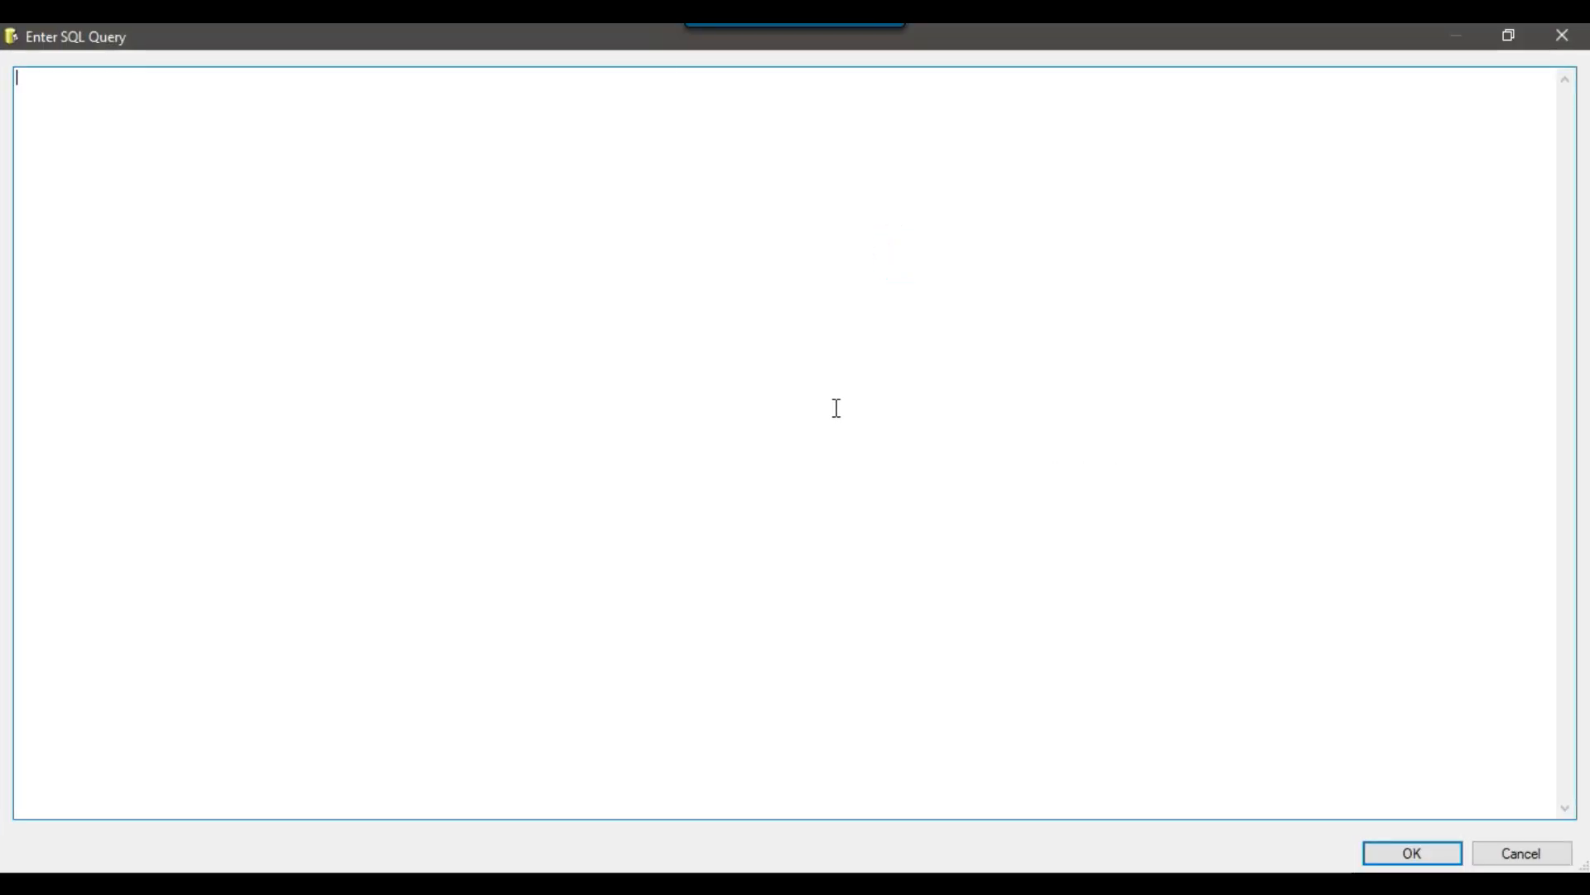
Switch to SQL Server Management Studio and run the select query on [dbo].[Customer_Update].
key("alt+Tab")
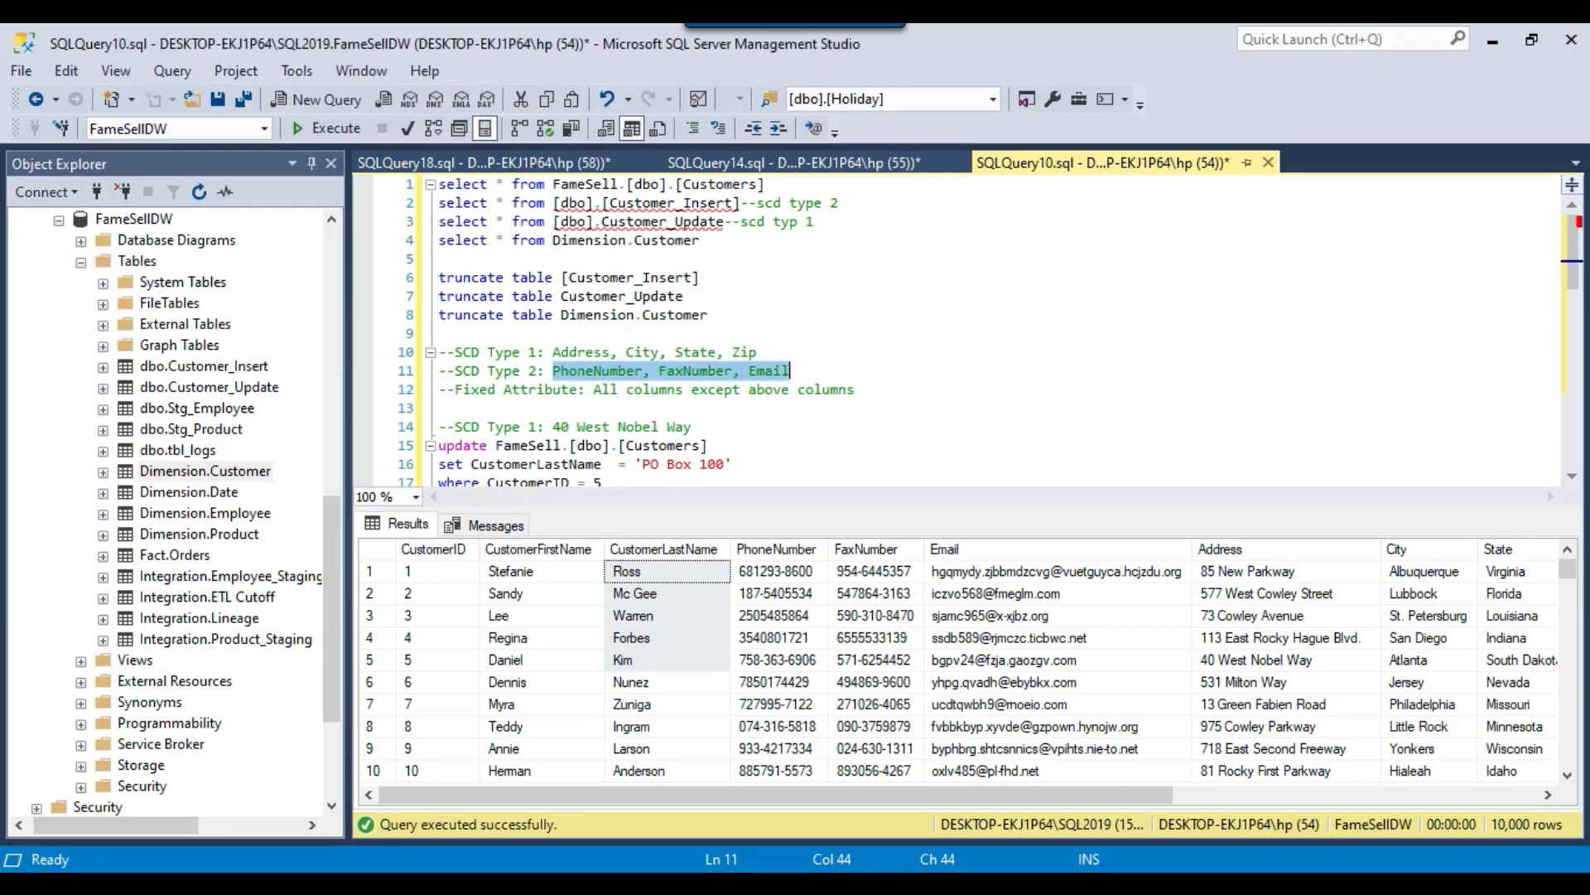
left_click_drag(815, 222, 432, 217)
left_click(340, 129)
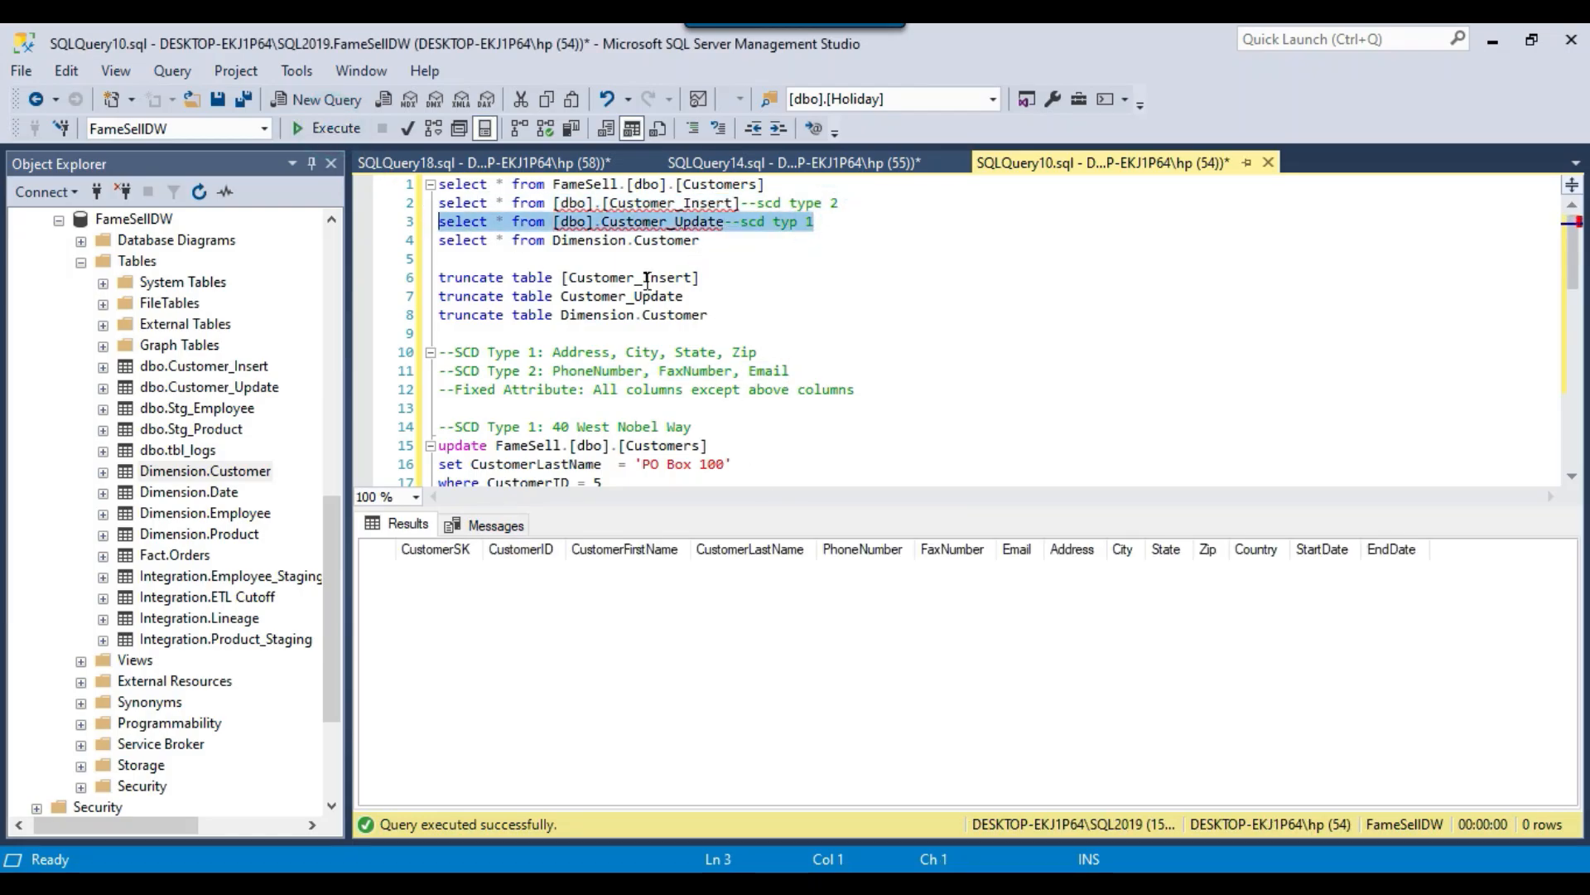
Copy the two Customer update statements from the Notepad++ file new 7 and paste them over the SELECT query in SQLQuery18.sql.
key("alt+Tab")
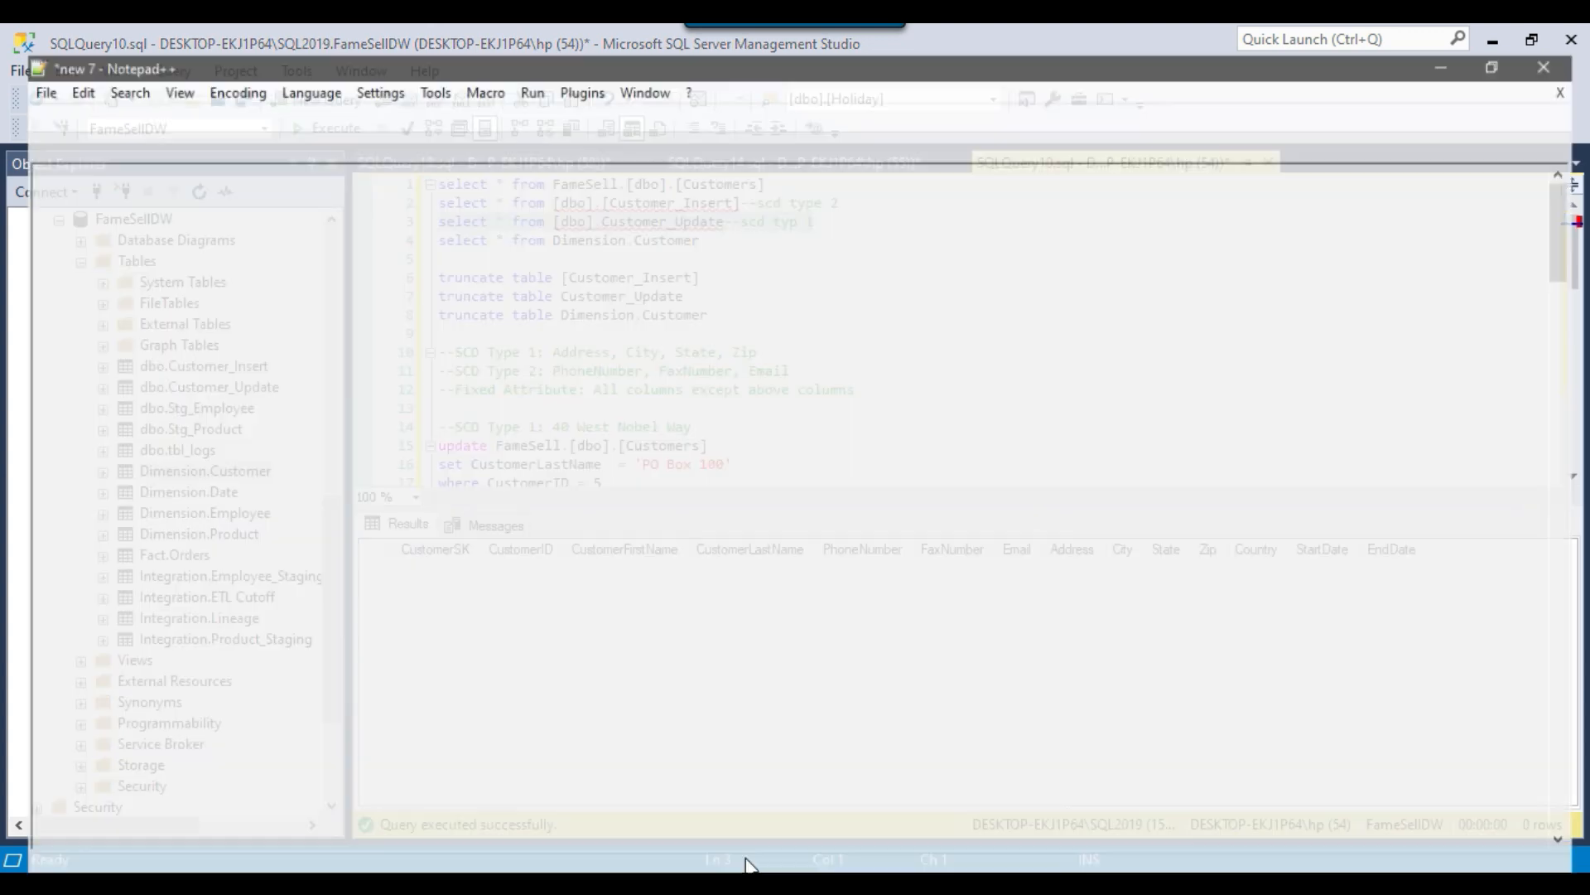
left_click_drag(341, 441, 55, 225)
key("ctrl+c")
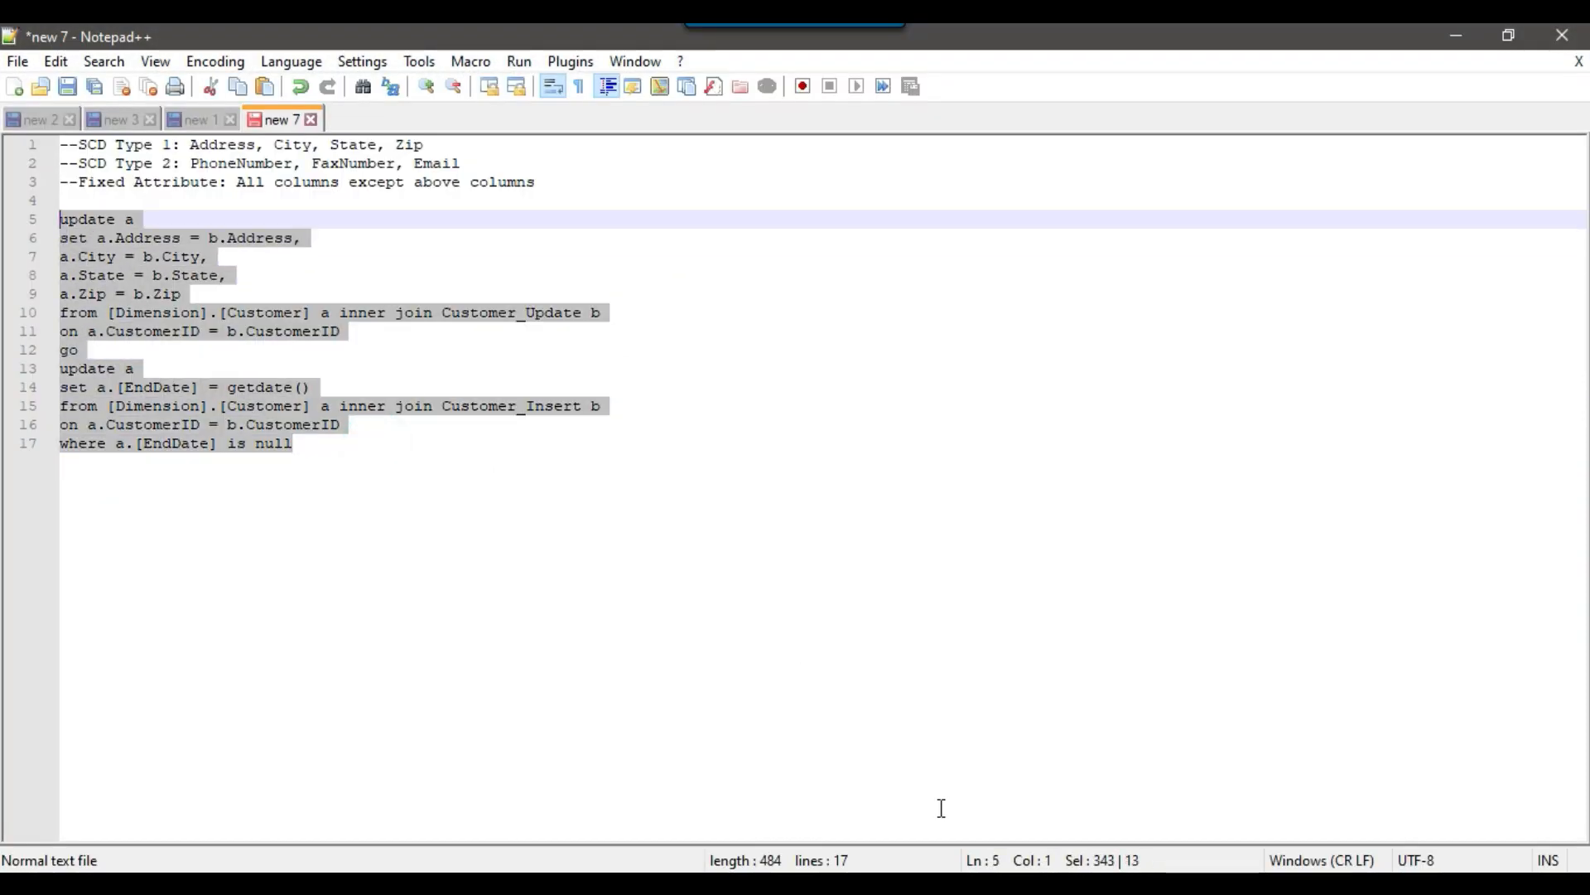
key("alt+Tab")
left_click(532, 161)
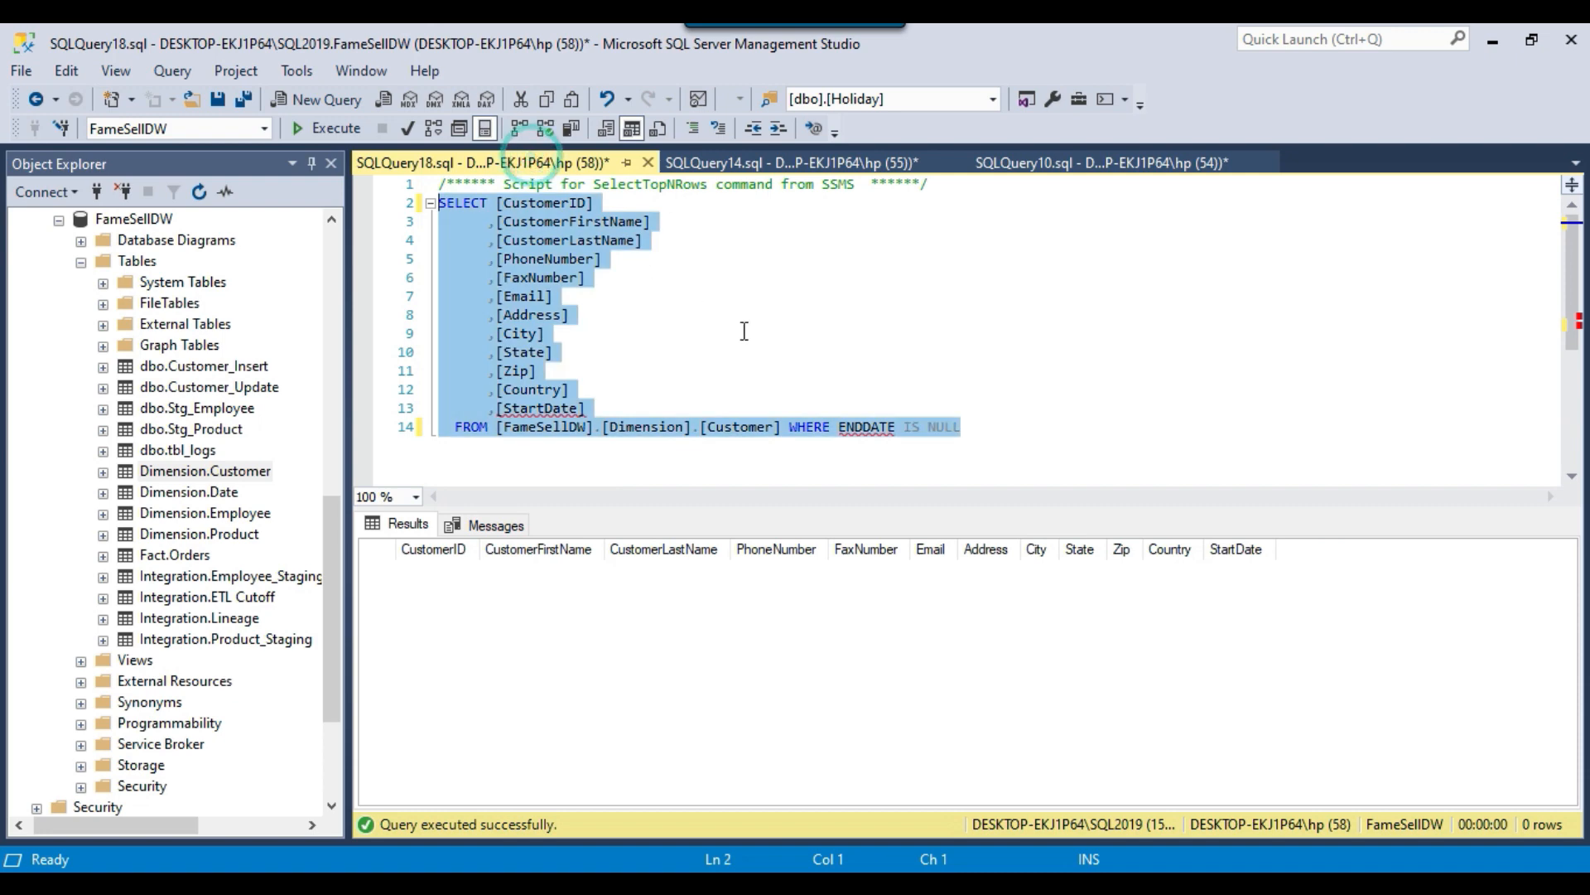
key("ctrl+v")
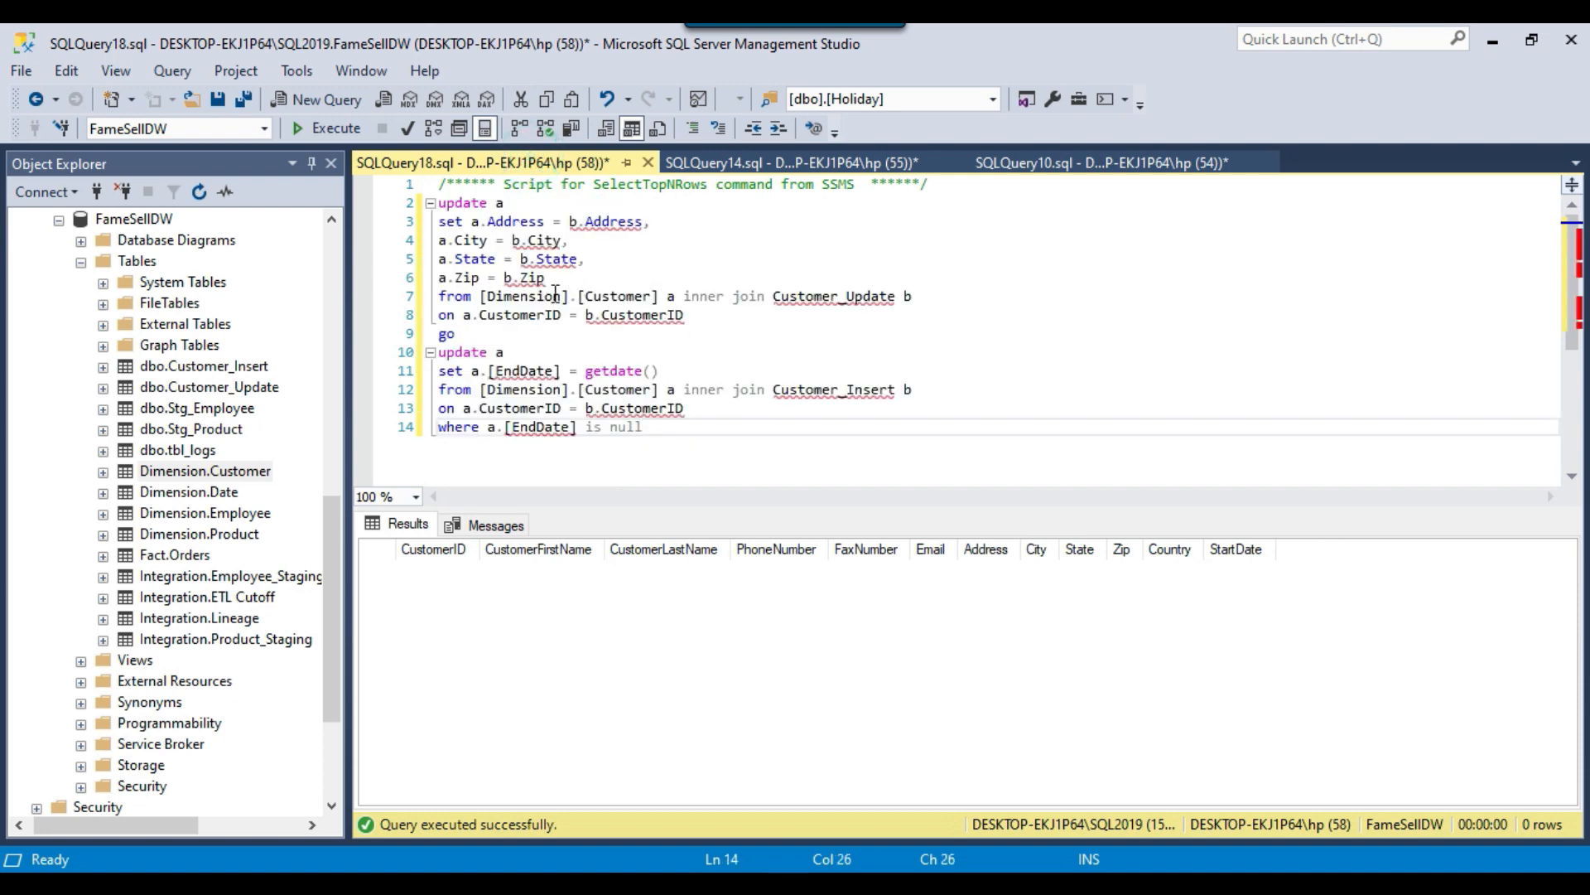
Examine the first update statement joining Customer_Update and compare its columns with the SCD Type 1 list in SQLQuery10.sql.
left_click_drag(440, 204, 712, 315)
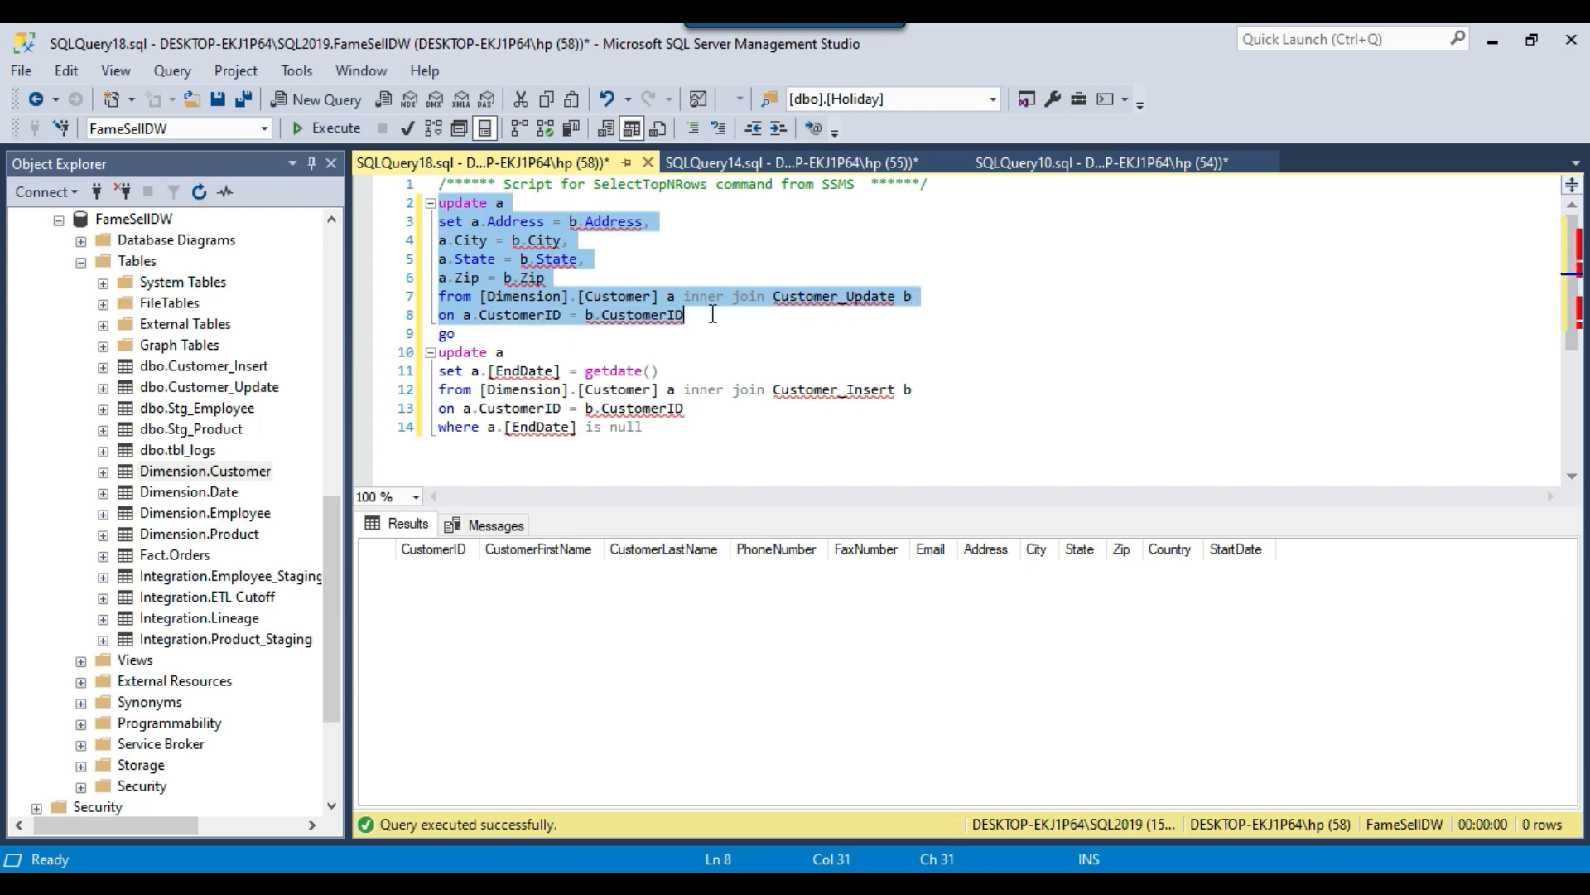
left_click(1058, 167)
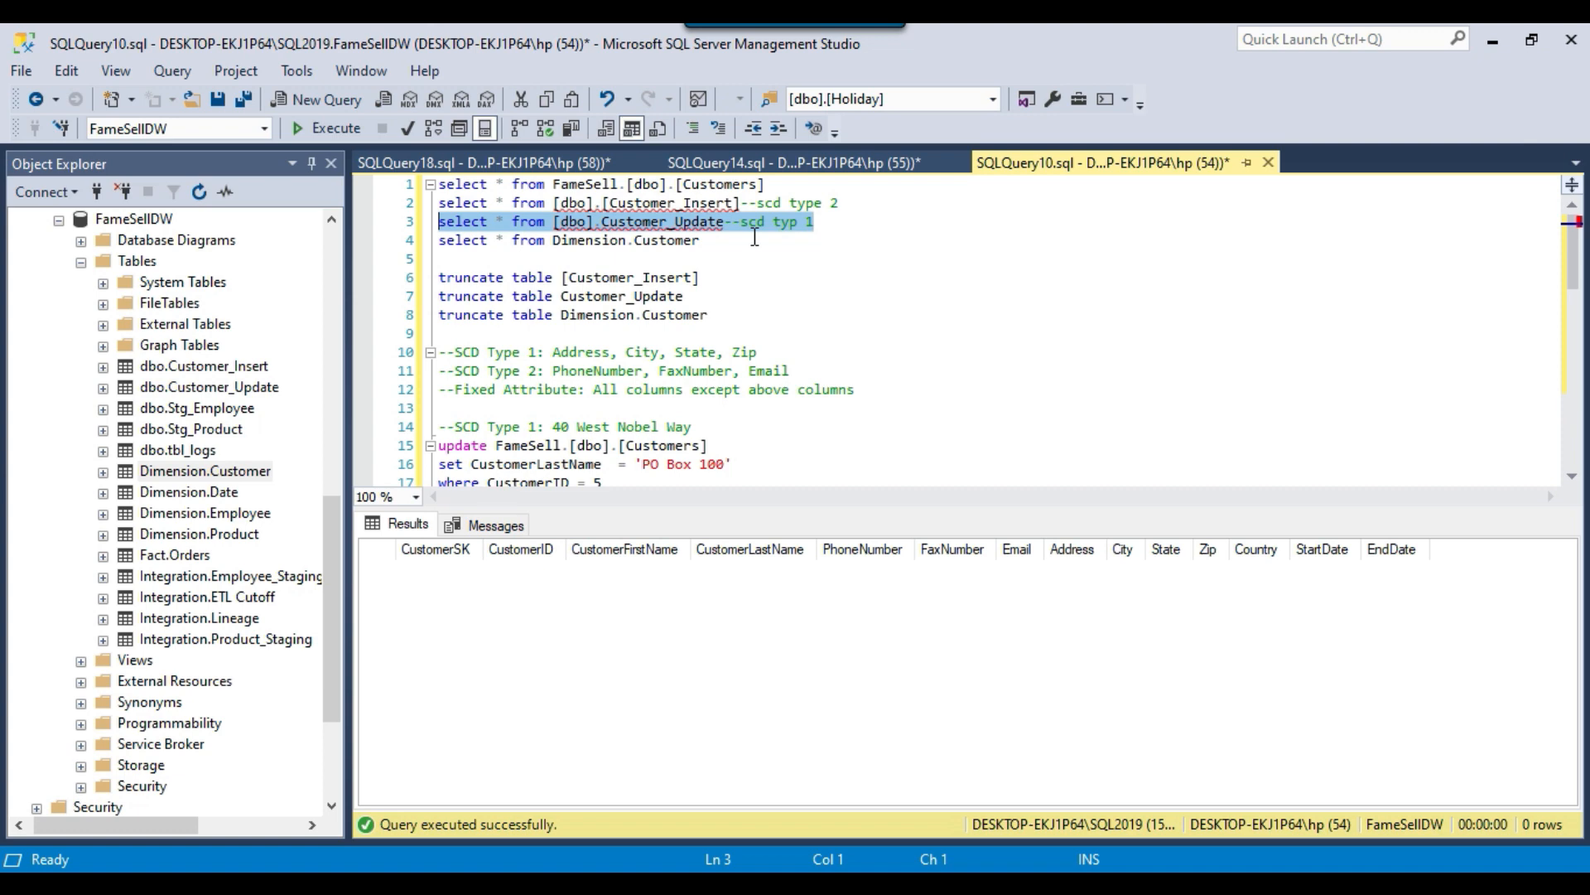
left_click_drag(555, 352, 766, 353)
left_click(476, 162)
left_click_drag(457, 335, 437, 203)
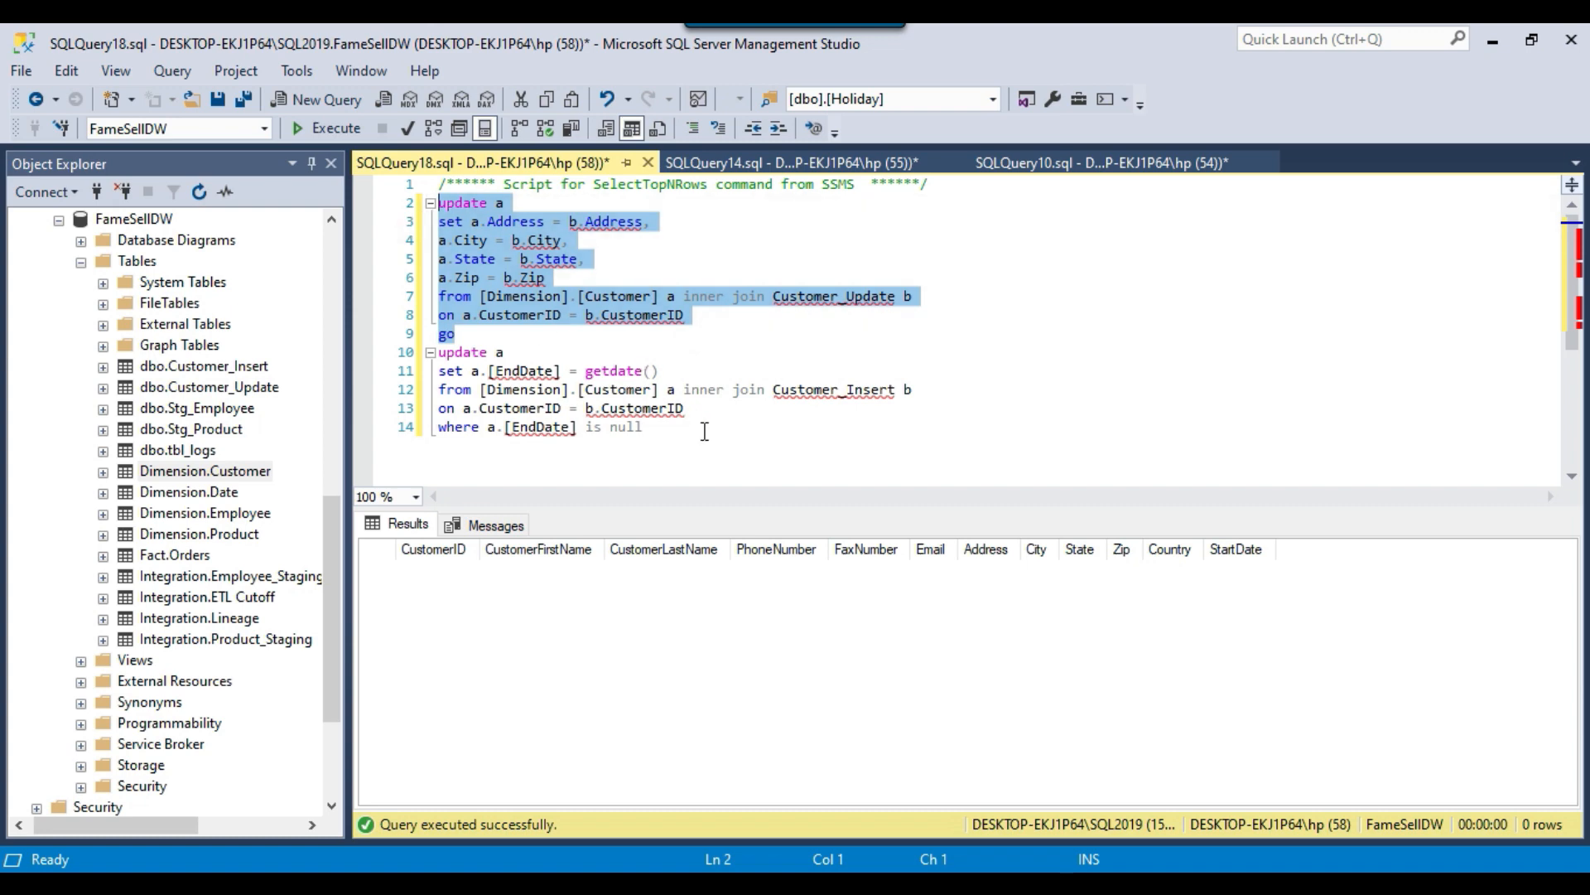
Examine the second update statement: its join to Customer_Insert, the EndDate assignment with getdate() and the EndDate is null condition.
left_click_drag(667, 435, 663, 381)
left_click(629, 451)
left_click(684, 424)
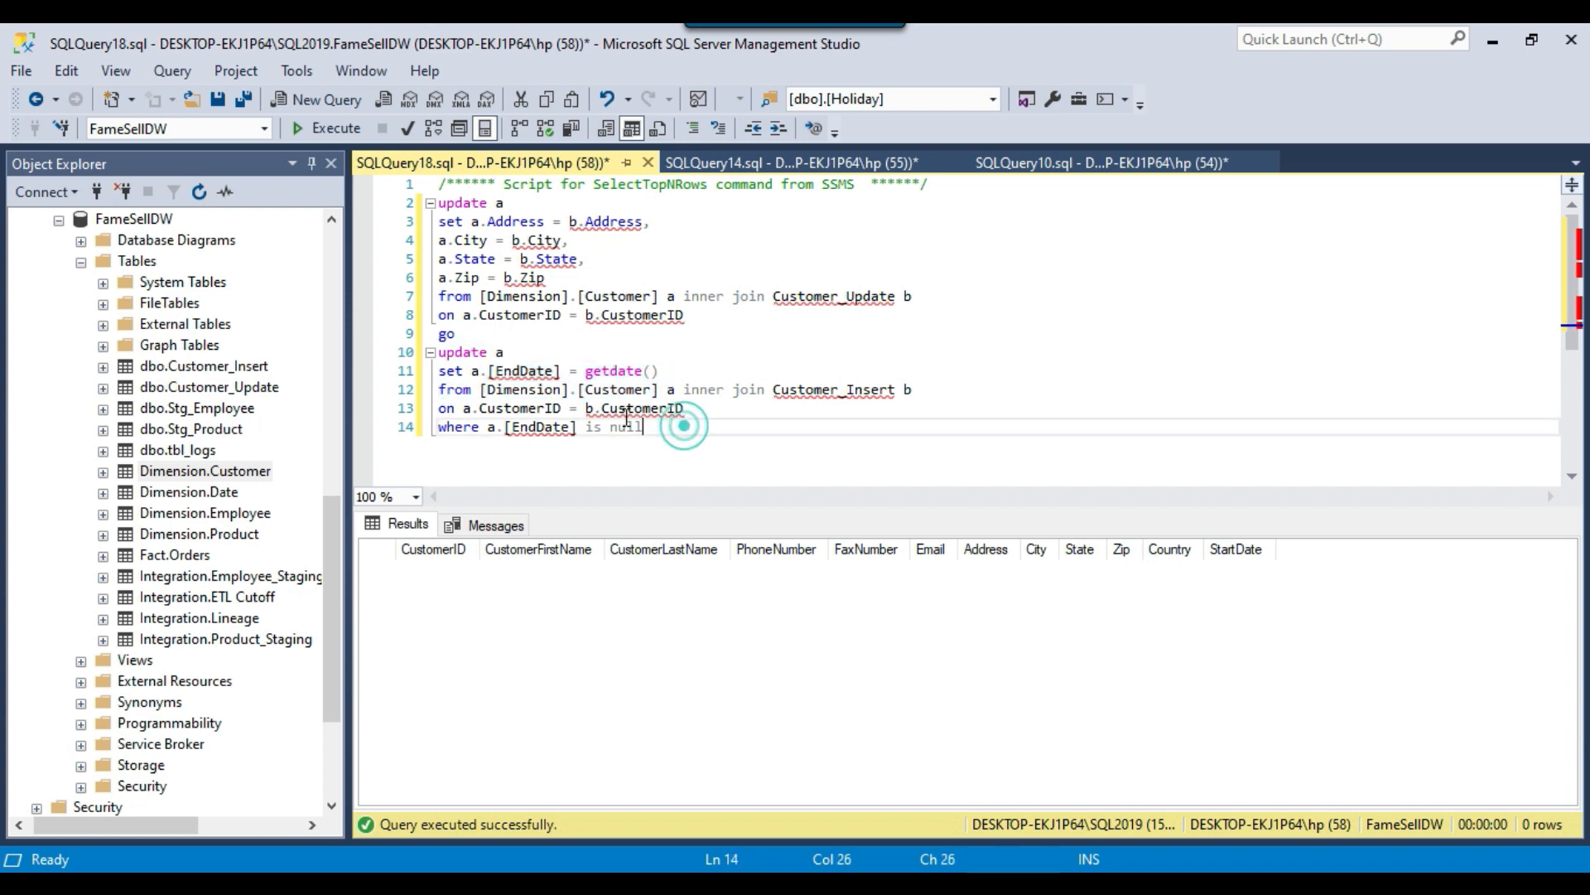
left_click_drag(479, 389, 663, 389)
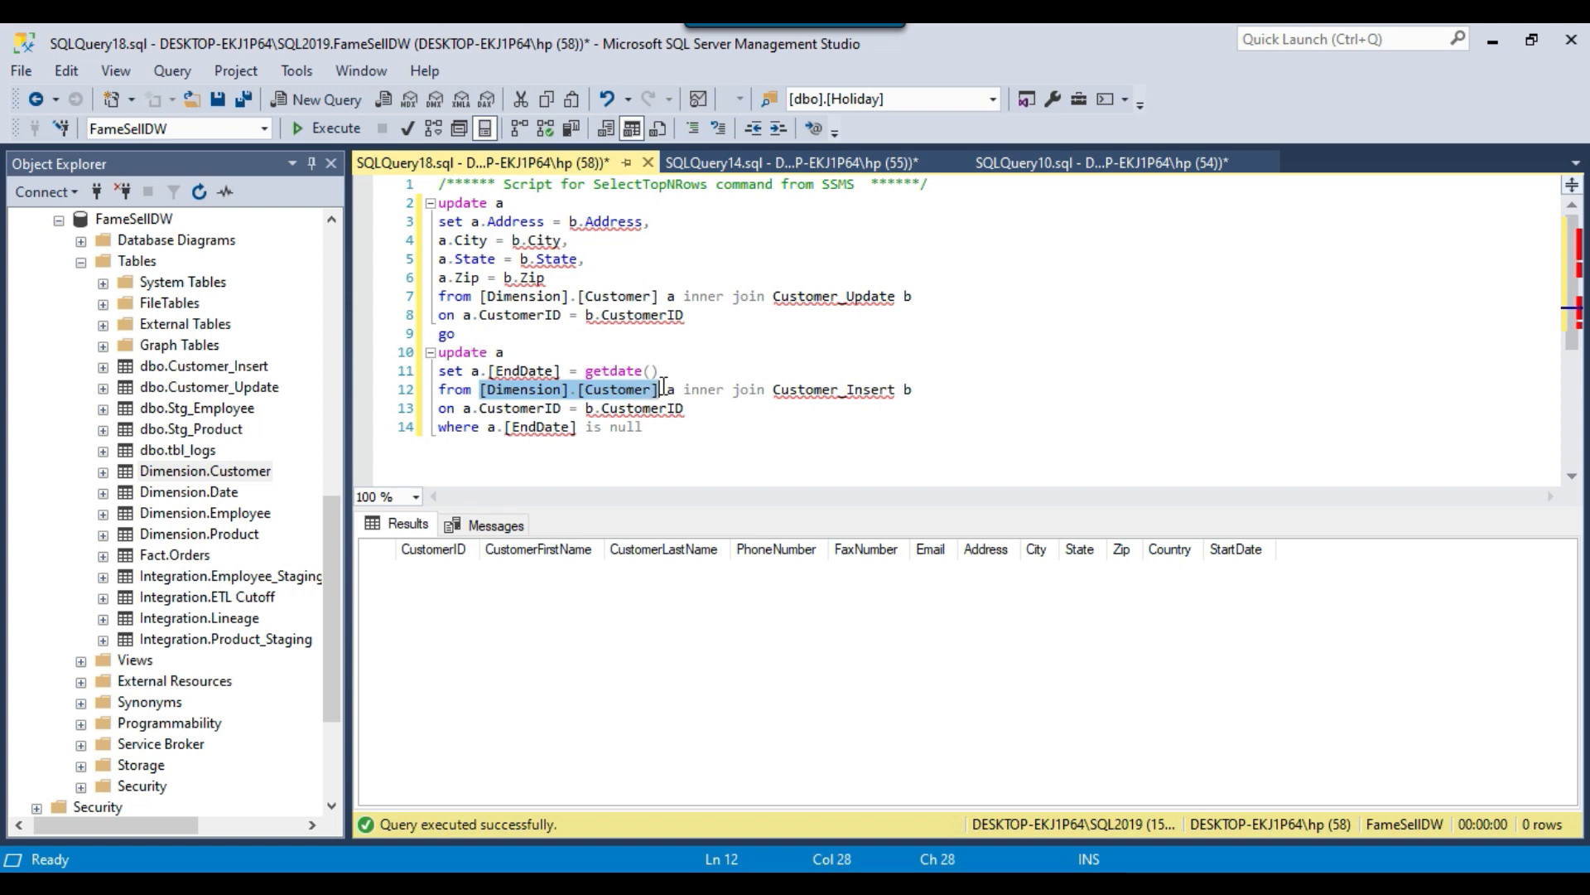
left_click_drag(767, 389, 601, 431)
left_click(492, 435)
left_click_drag(472, 373, 680, 367)
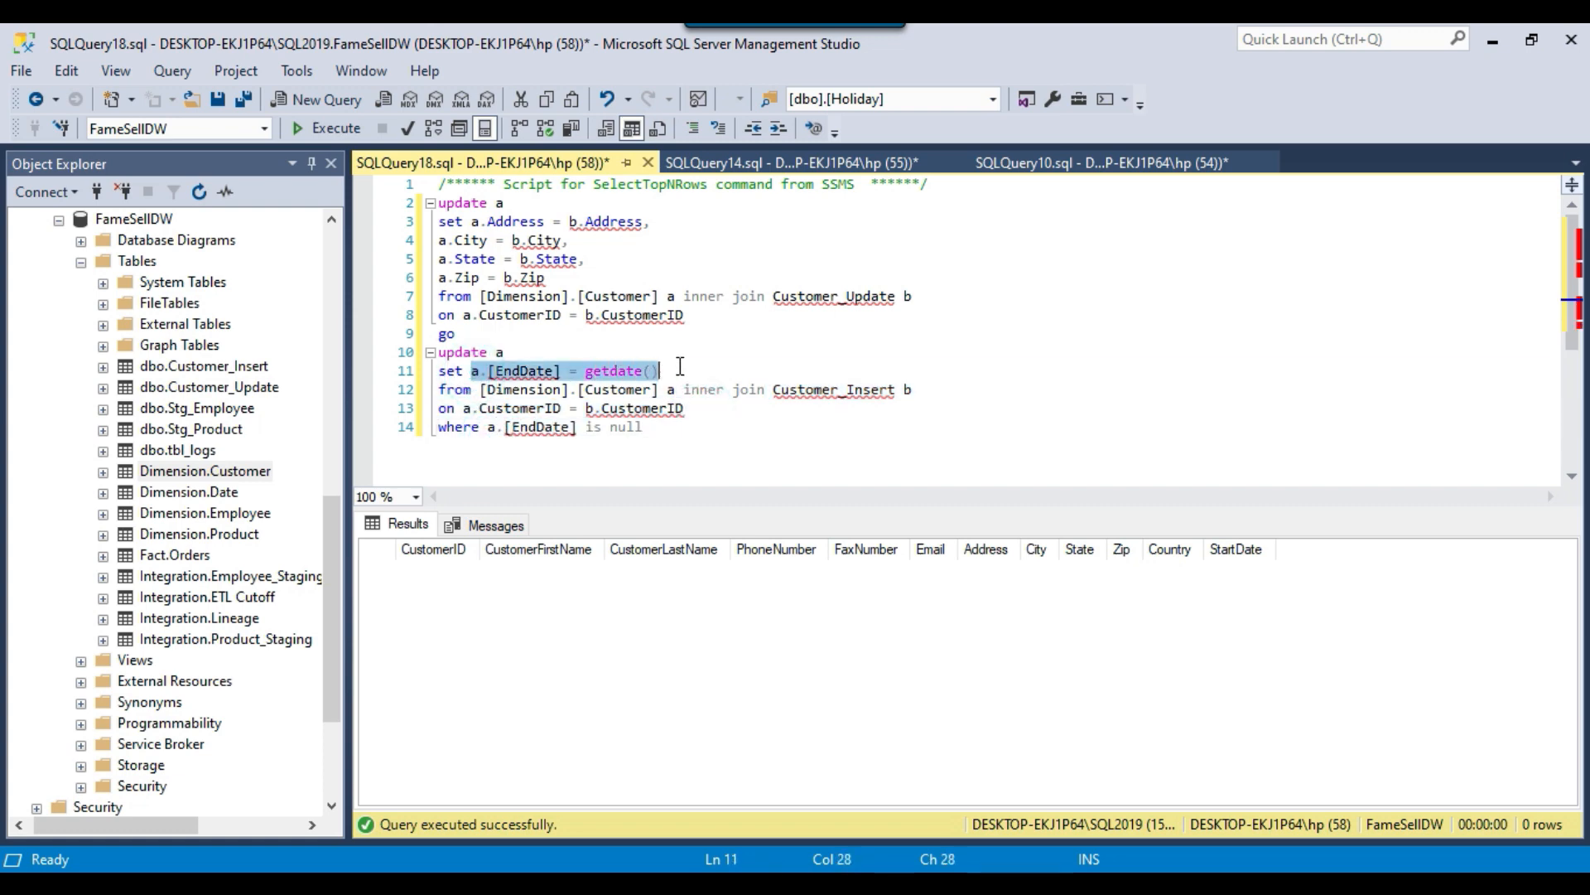
left_click_drag(500, 434, 648, 431)
left_click(676, 432)
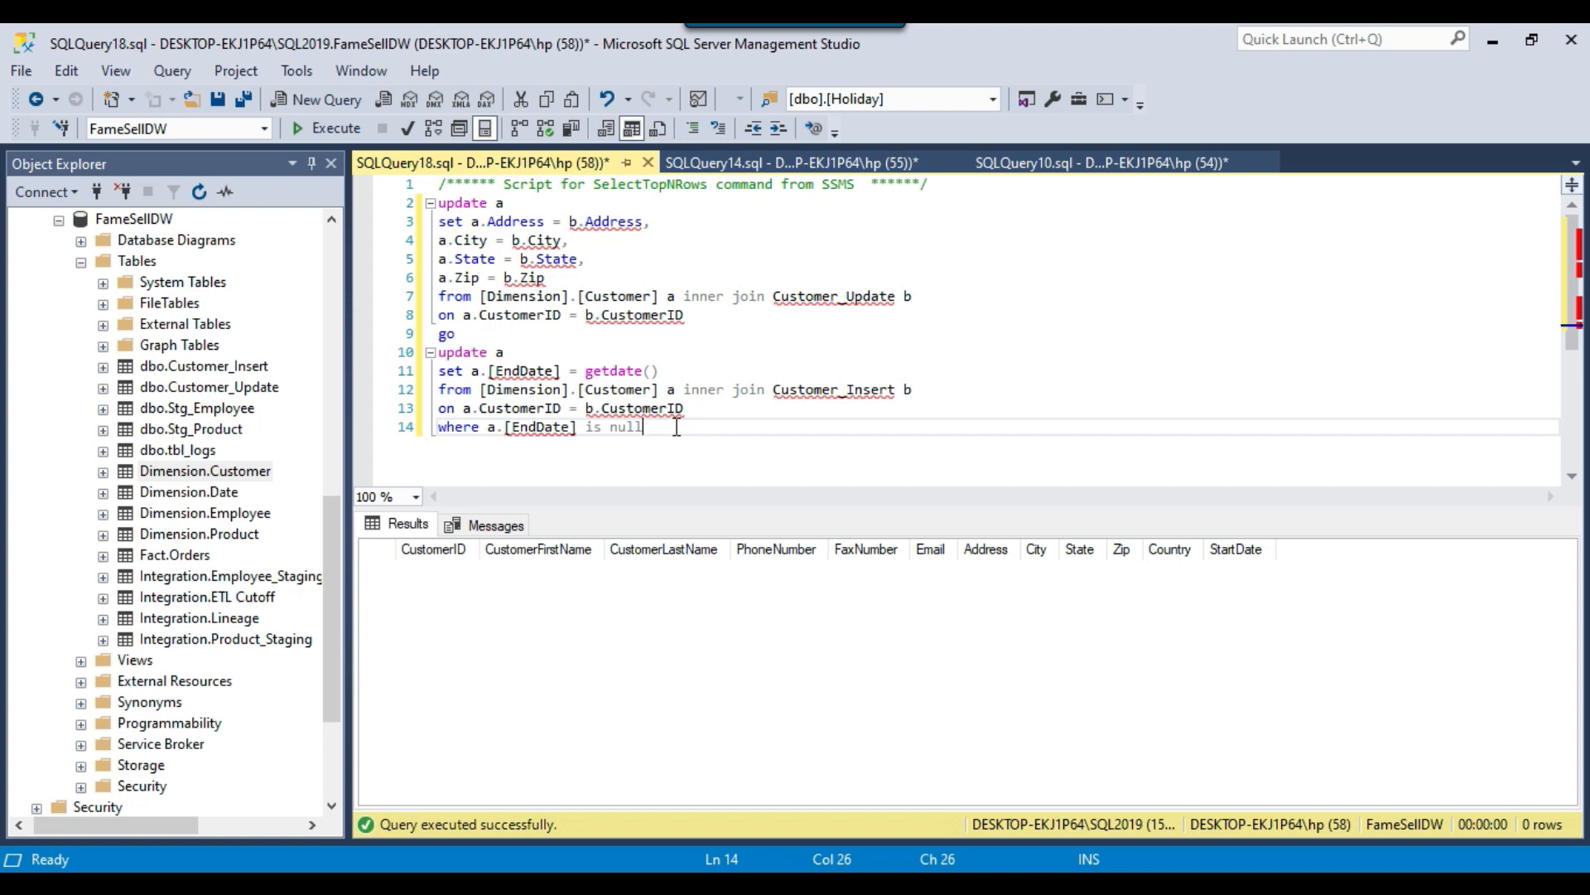
Copy both Customer update statements from SQLQuery18.sql and close that query without saving it.
left_click_drag(688, 427, 434, 352)
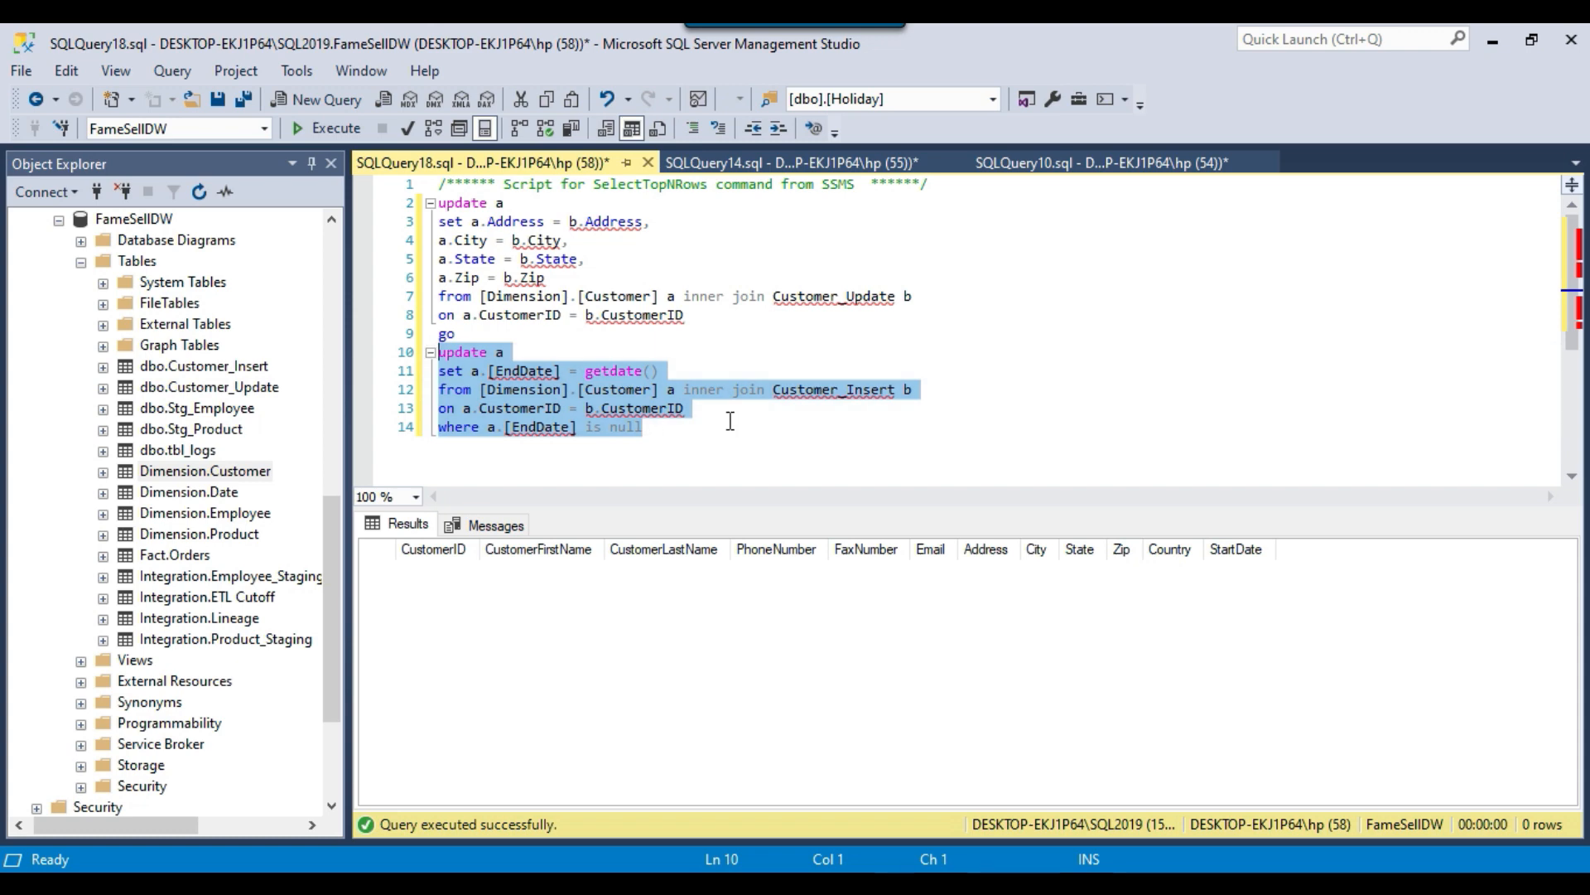
left_click_drag(698, 444, 434, 208)
key("ctrl+c")
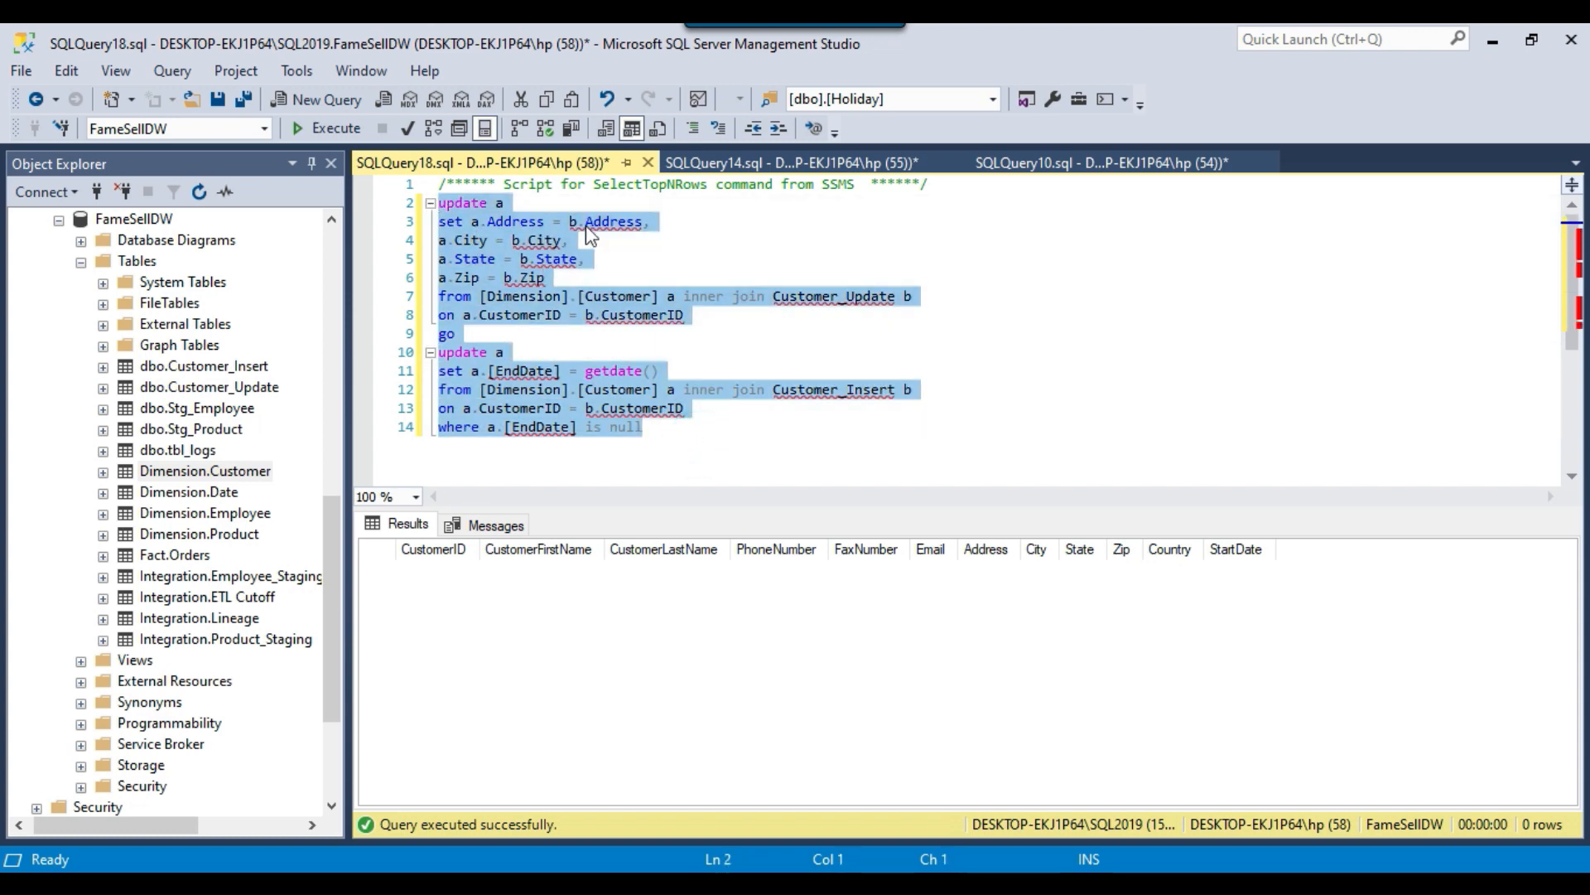
left_click(647, 163)
left_click(878, 597)
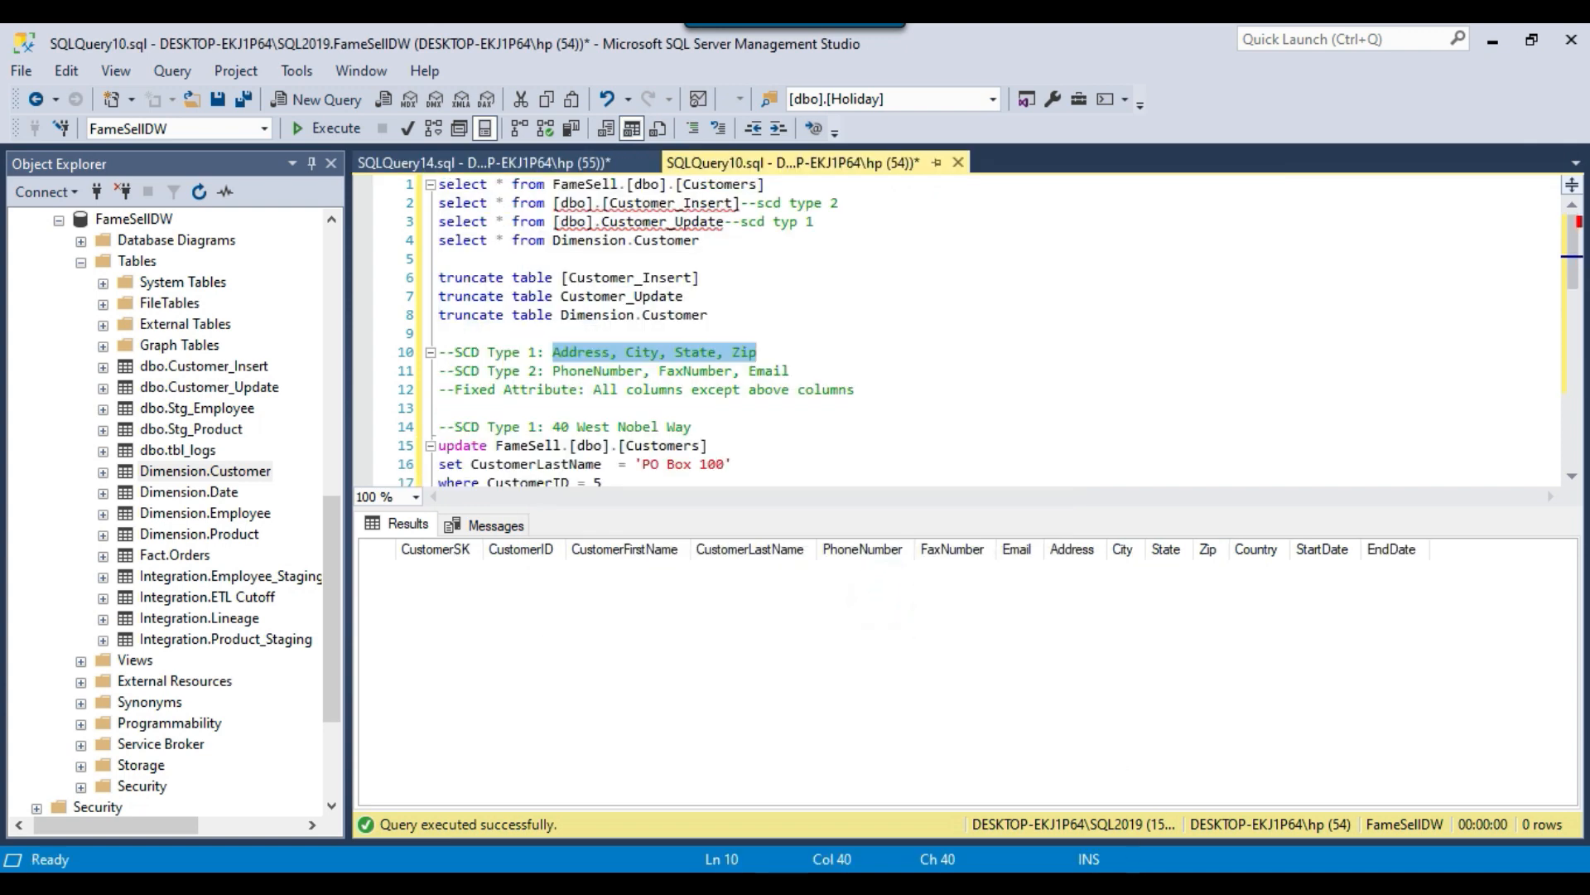
Switch to Visual Studio, paste both update statements as the SQL statement of the Update SCD type 1 task, and accept the task's settings.
key("alt+Tab")
key("ctrl+v")
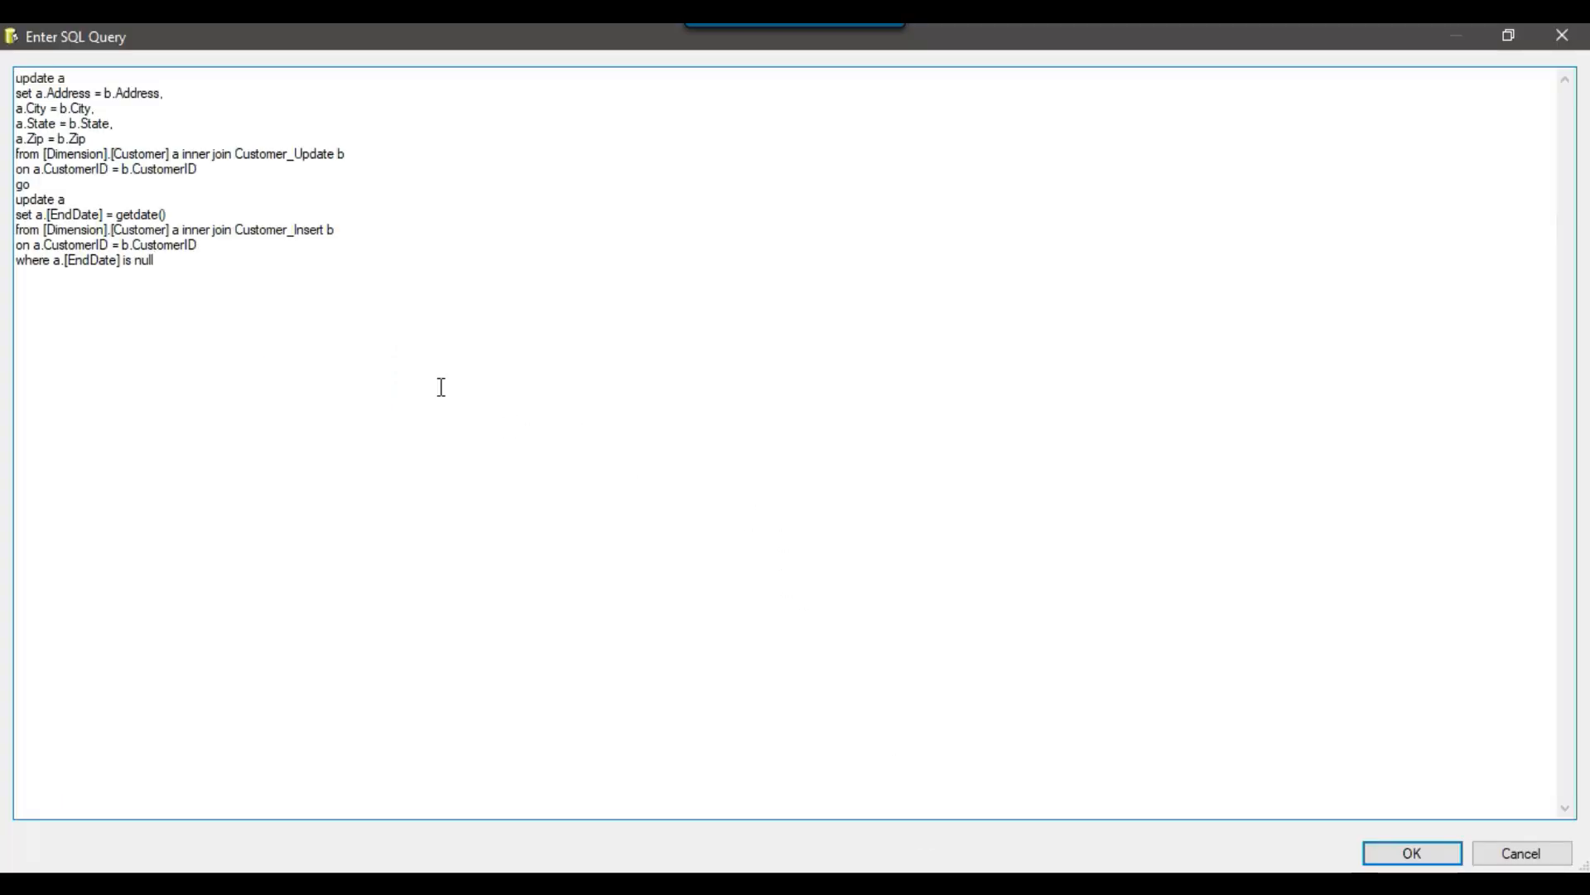
left_click(1412, 853)
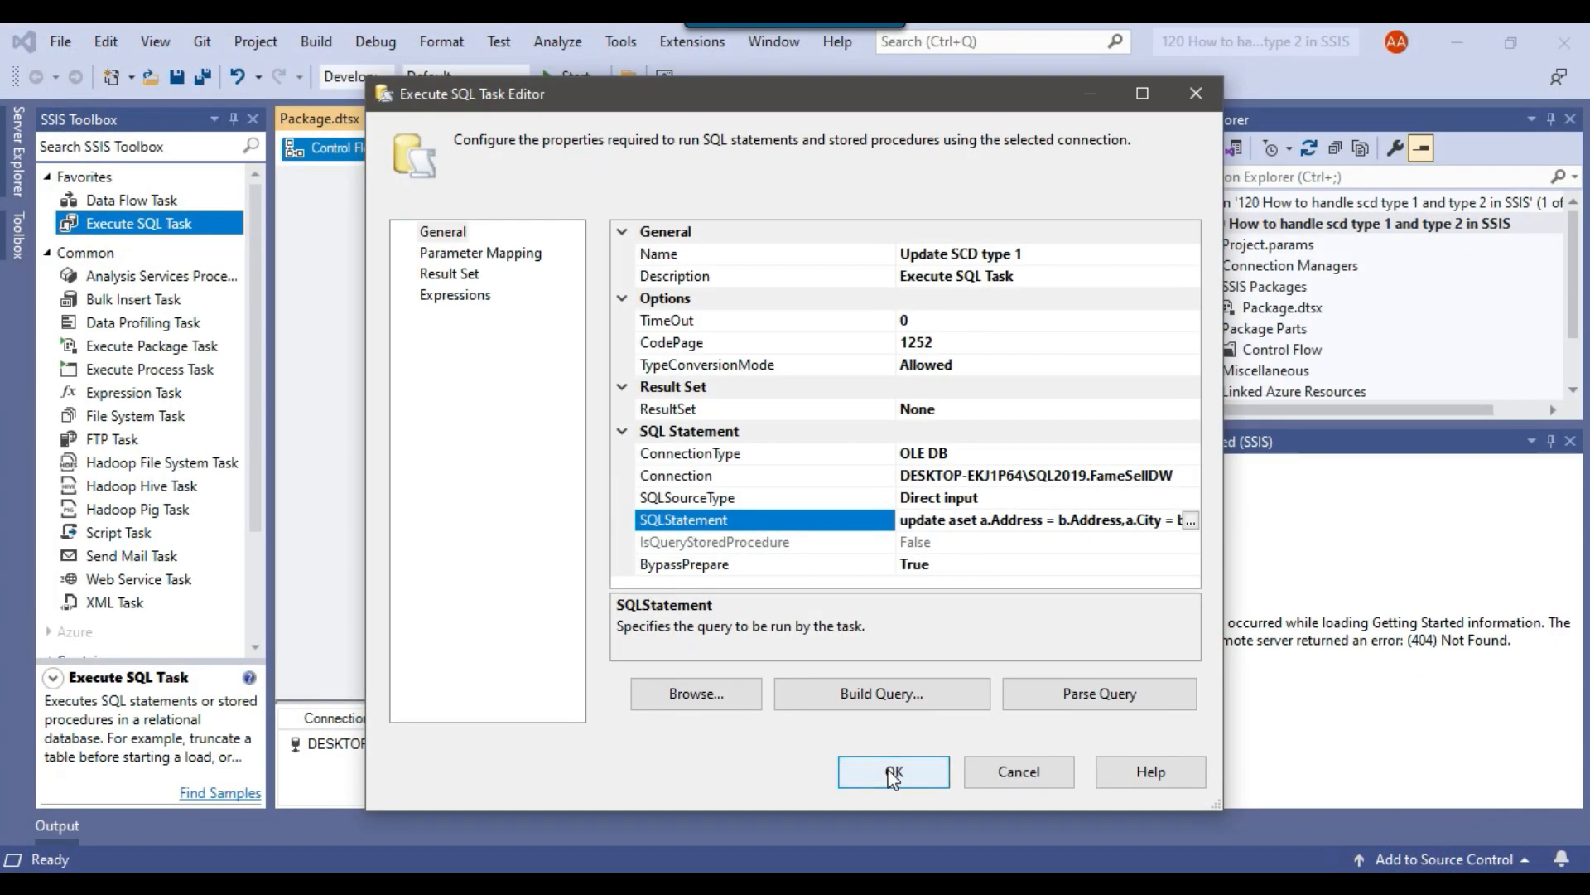
left_click(893, 774)
left_click(748, 598)
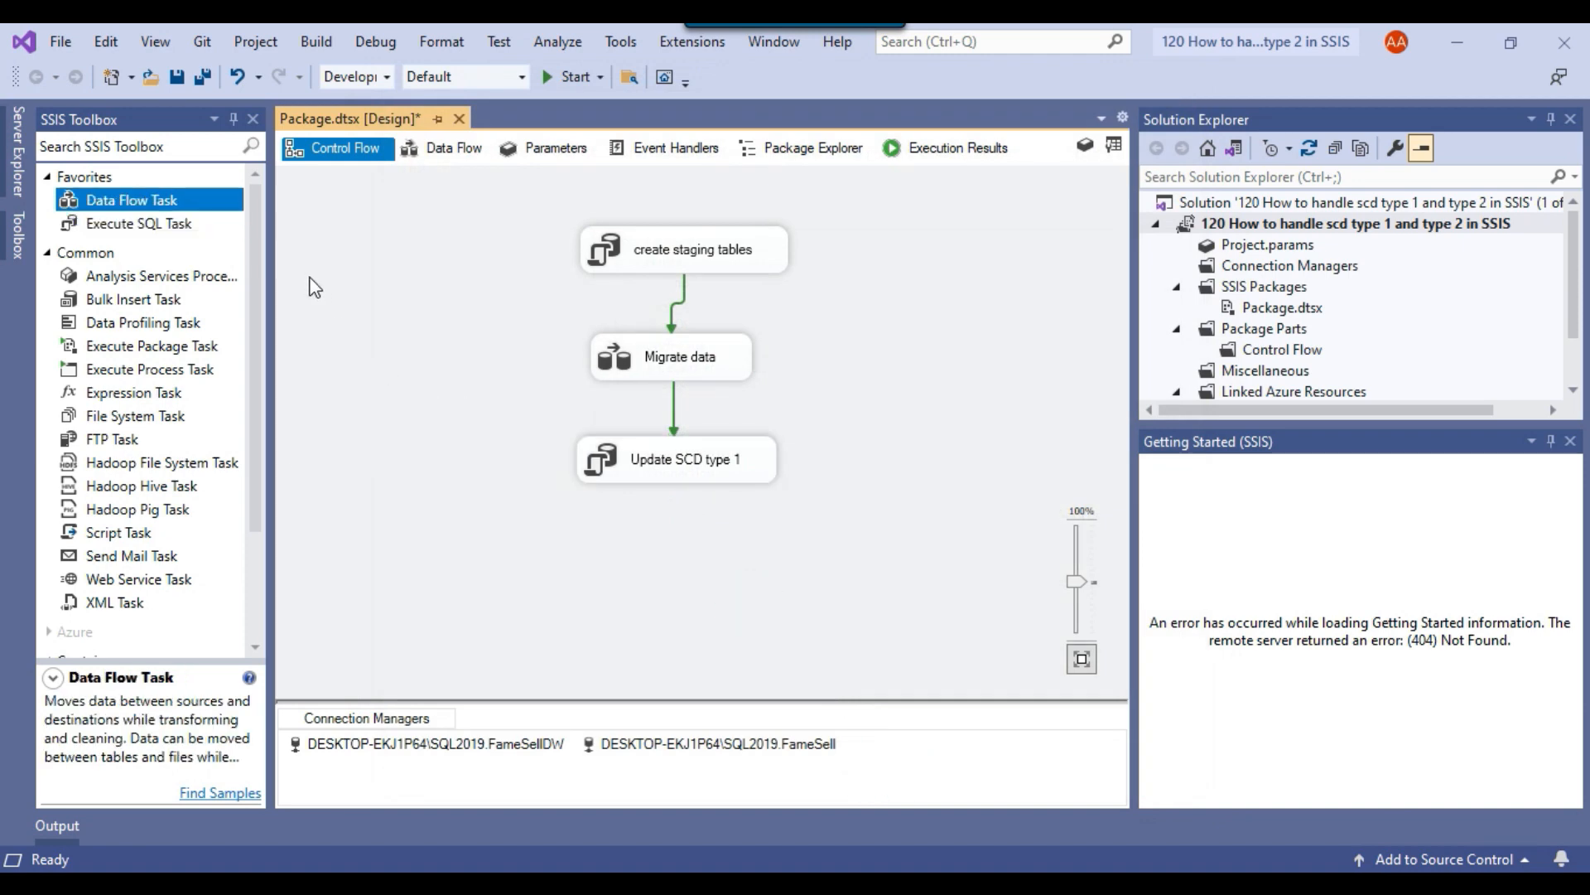
Add a Data Flow Task below Update SCD type 1 and name it "merge SCD type 2 records to Customer dim".
left_click_drag(126, 199, 588, 540)
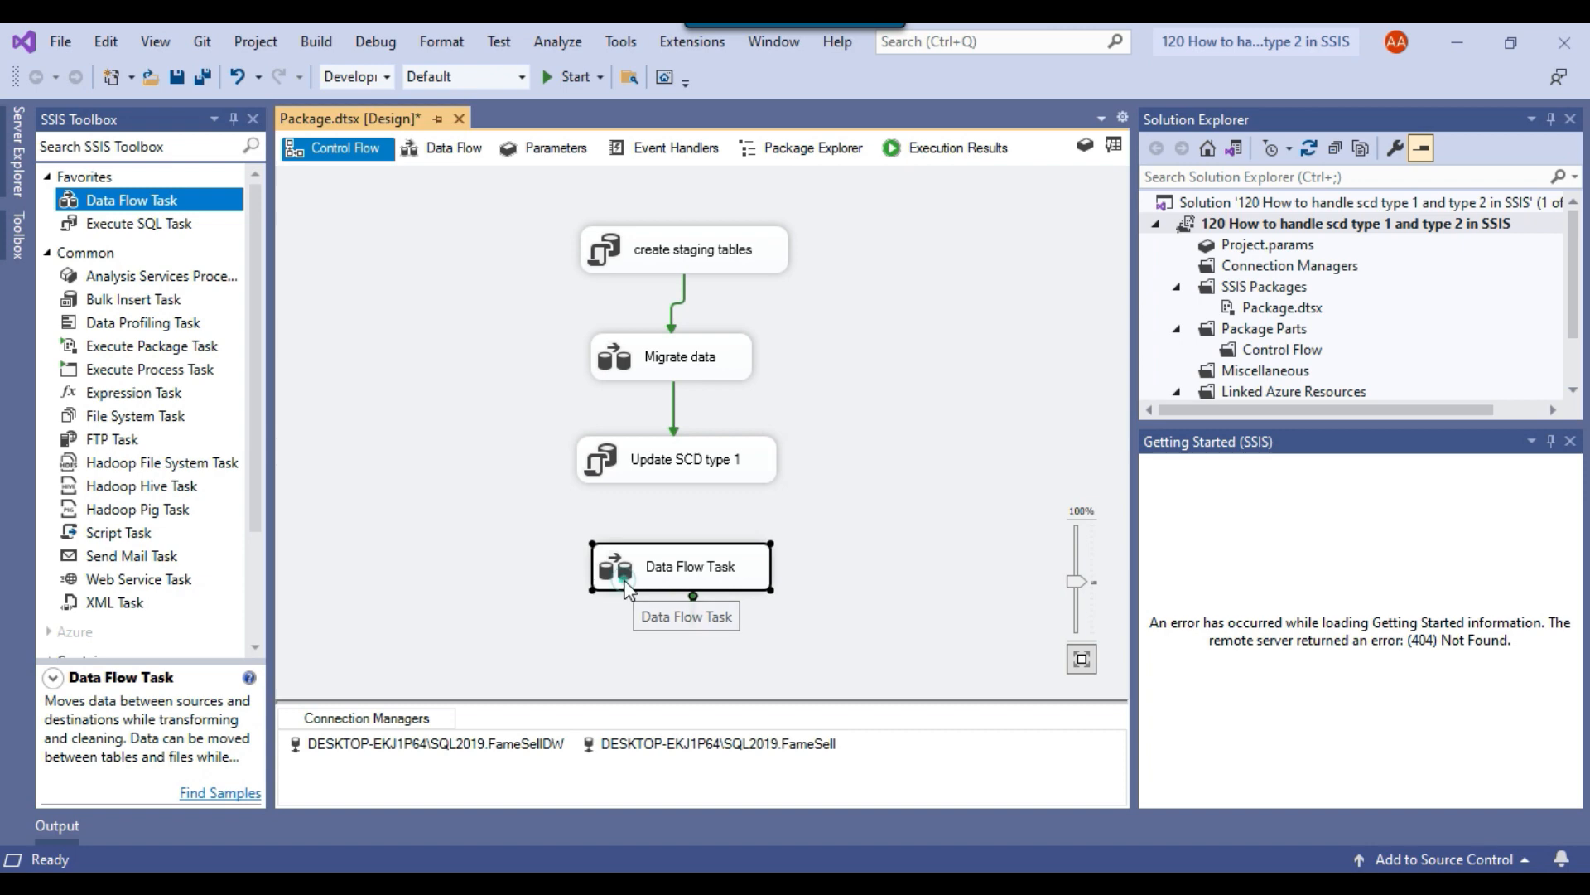
type("merge SCD type 2 records to Customer dim")
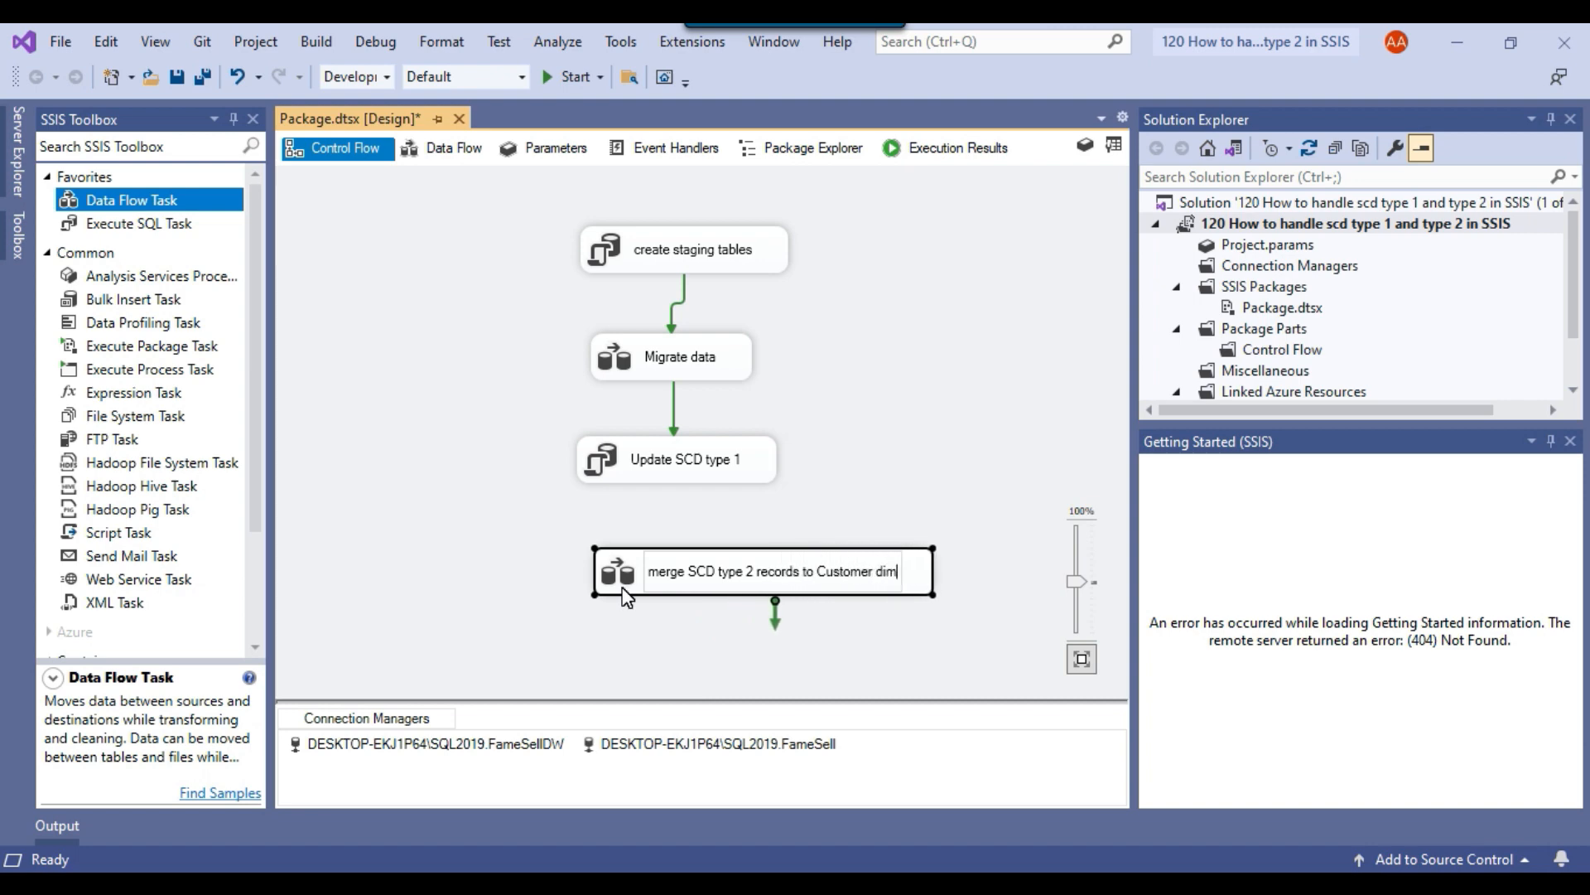
left_click(454, 543)
Align the merge data flow task under Update SCD type 1 and link the two with a success precedence constraint.
left_click_drag(637, 586, 580, 603)
left_click(639, 461)
left_click_drag(687, 501, 658, 592)
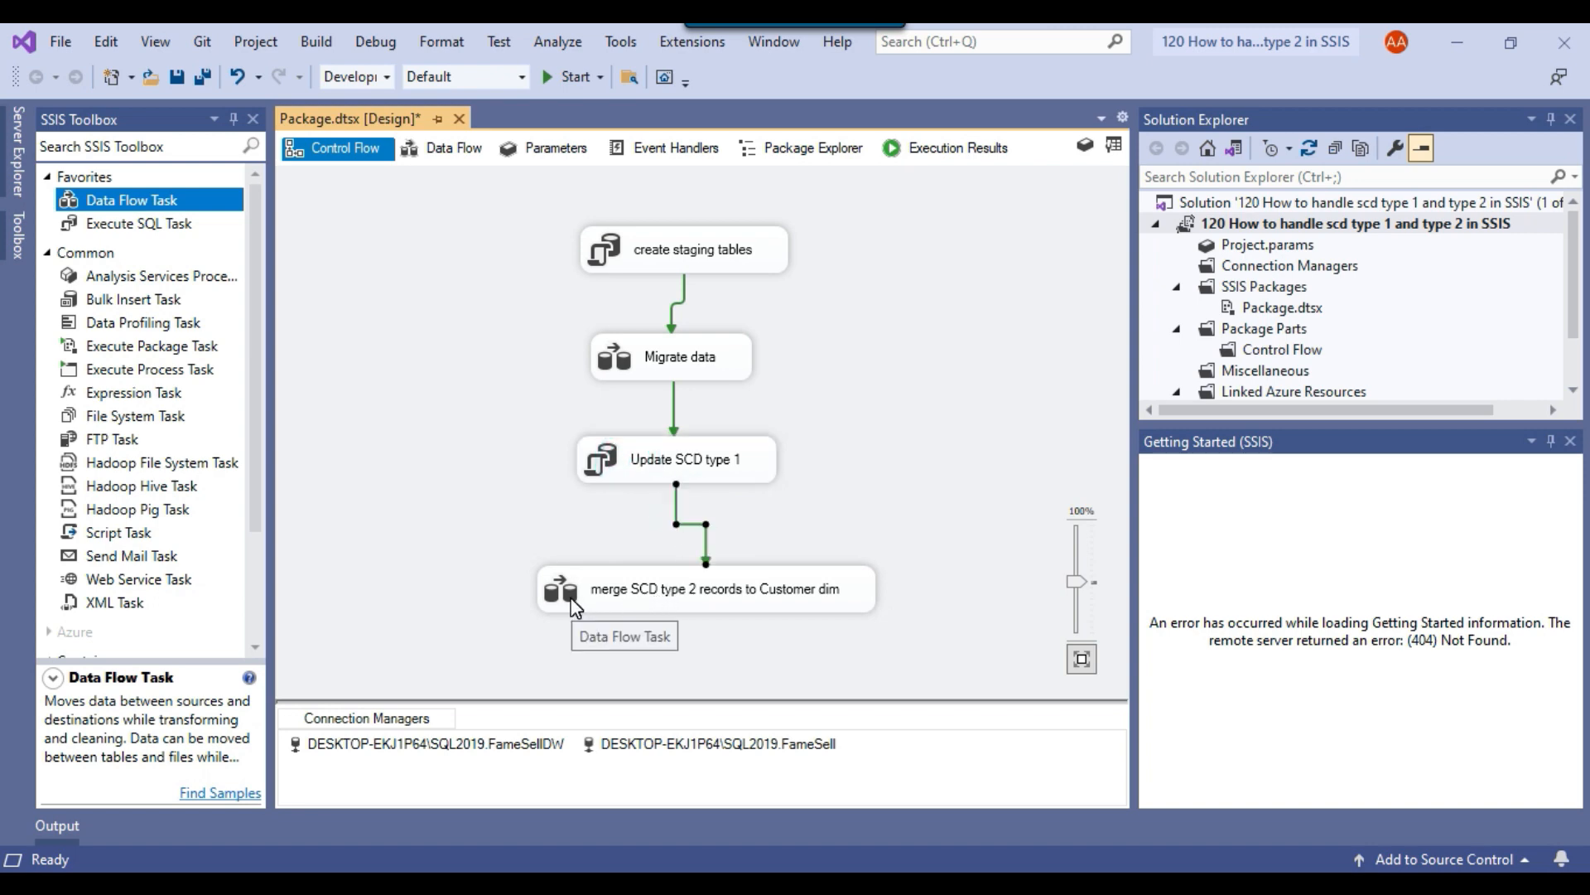
Check which table the scd type 2 destination in the Migrate data flow writes to, leaving its settings as they are.
double_click(622, 356)
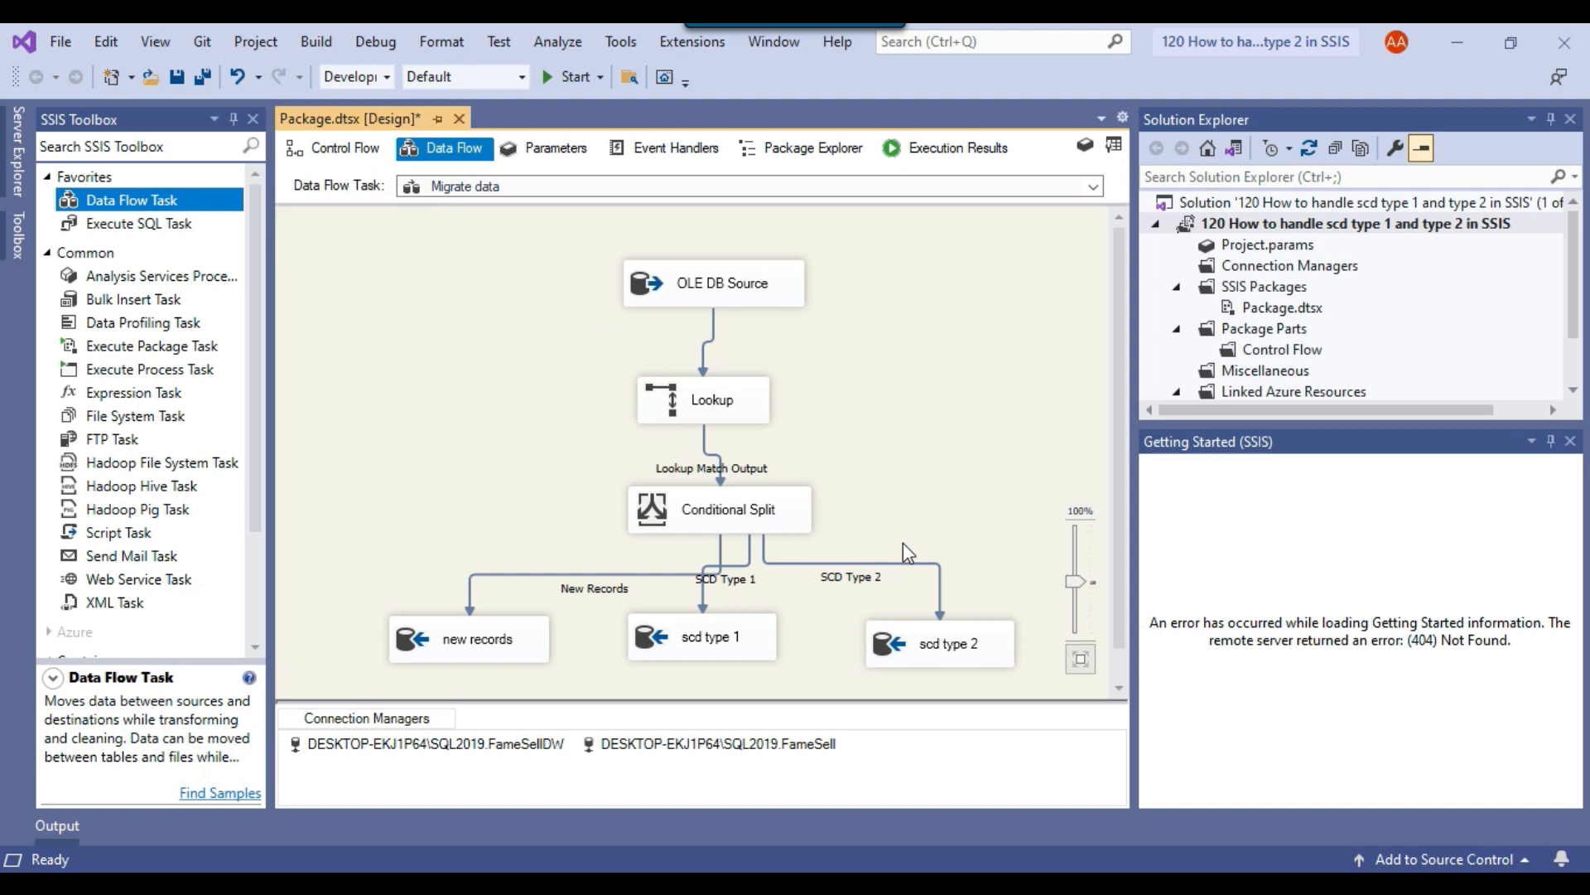
right_click(917, 652)
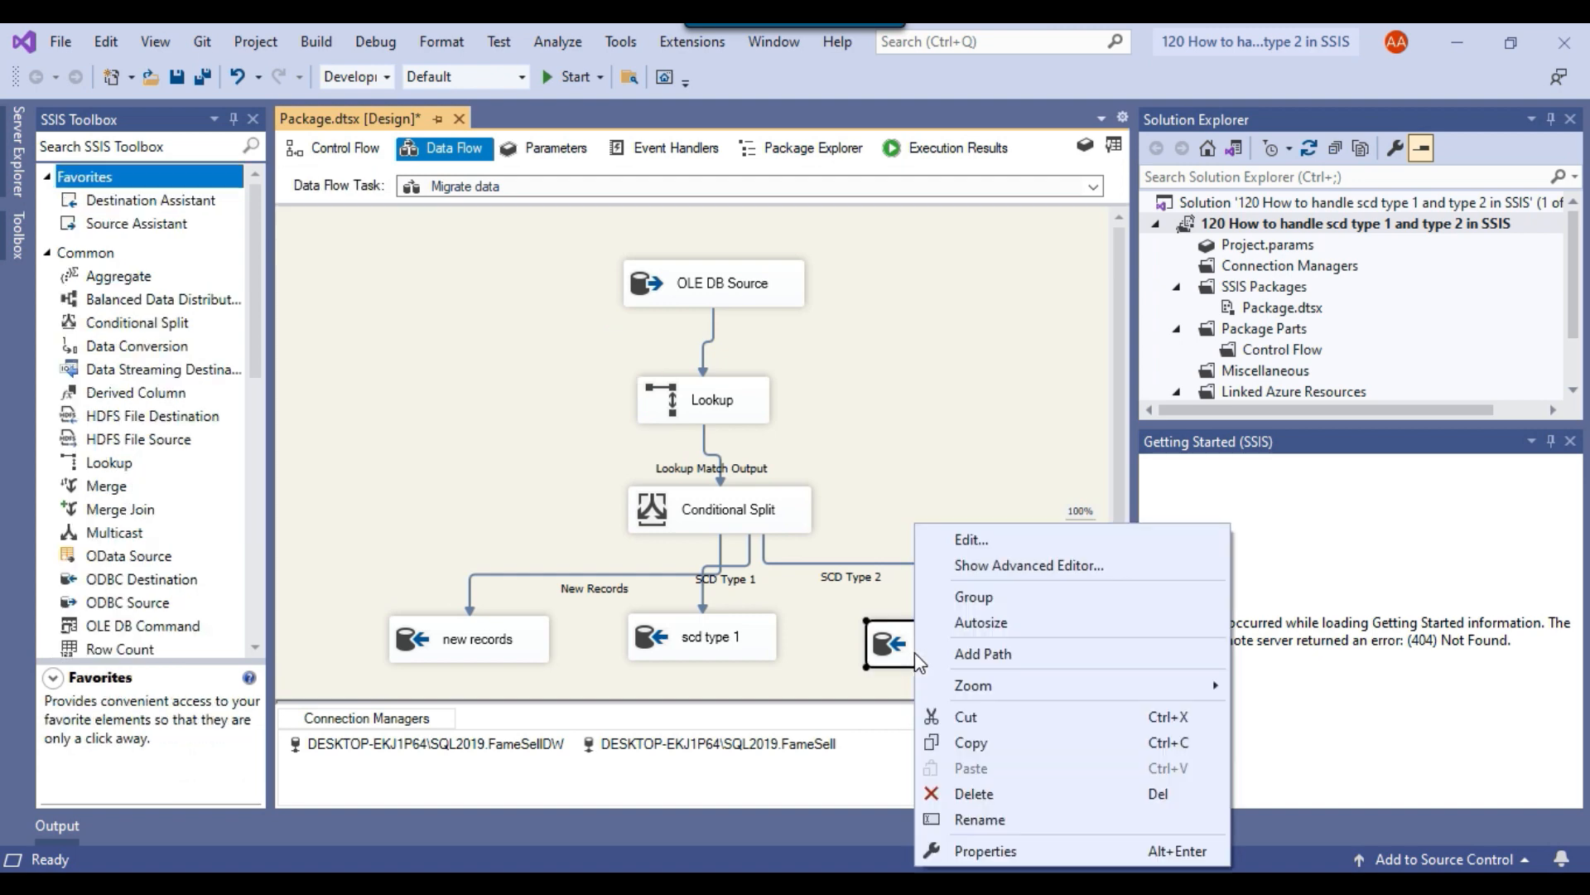
left_click(971, 539)
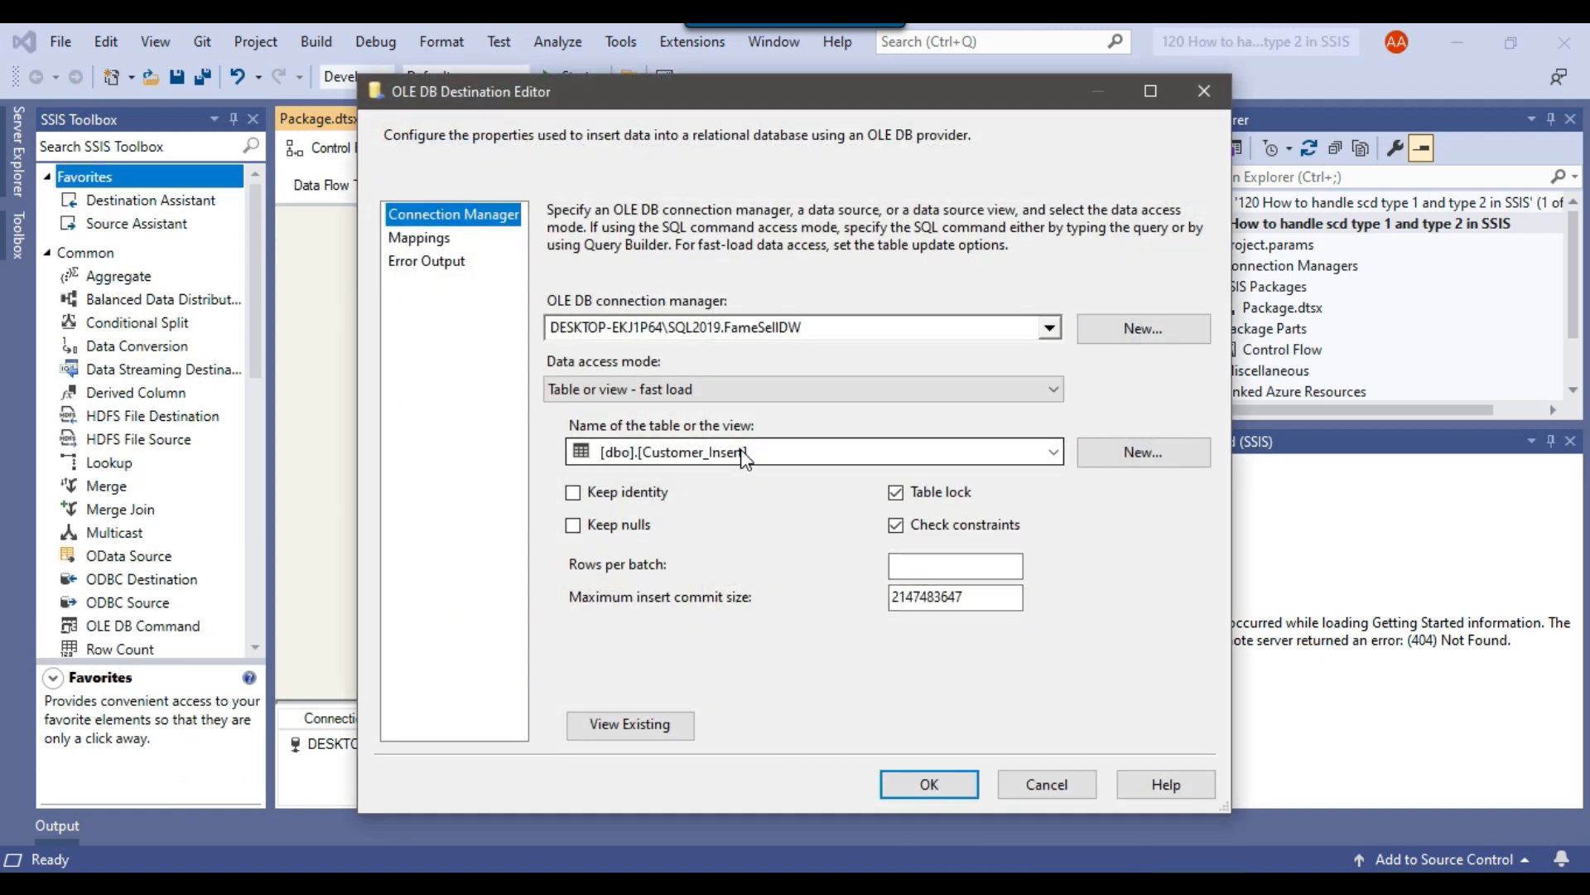
left_click(1050, 785)
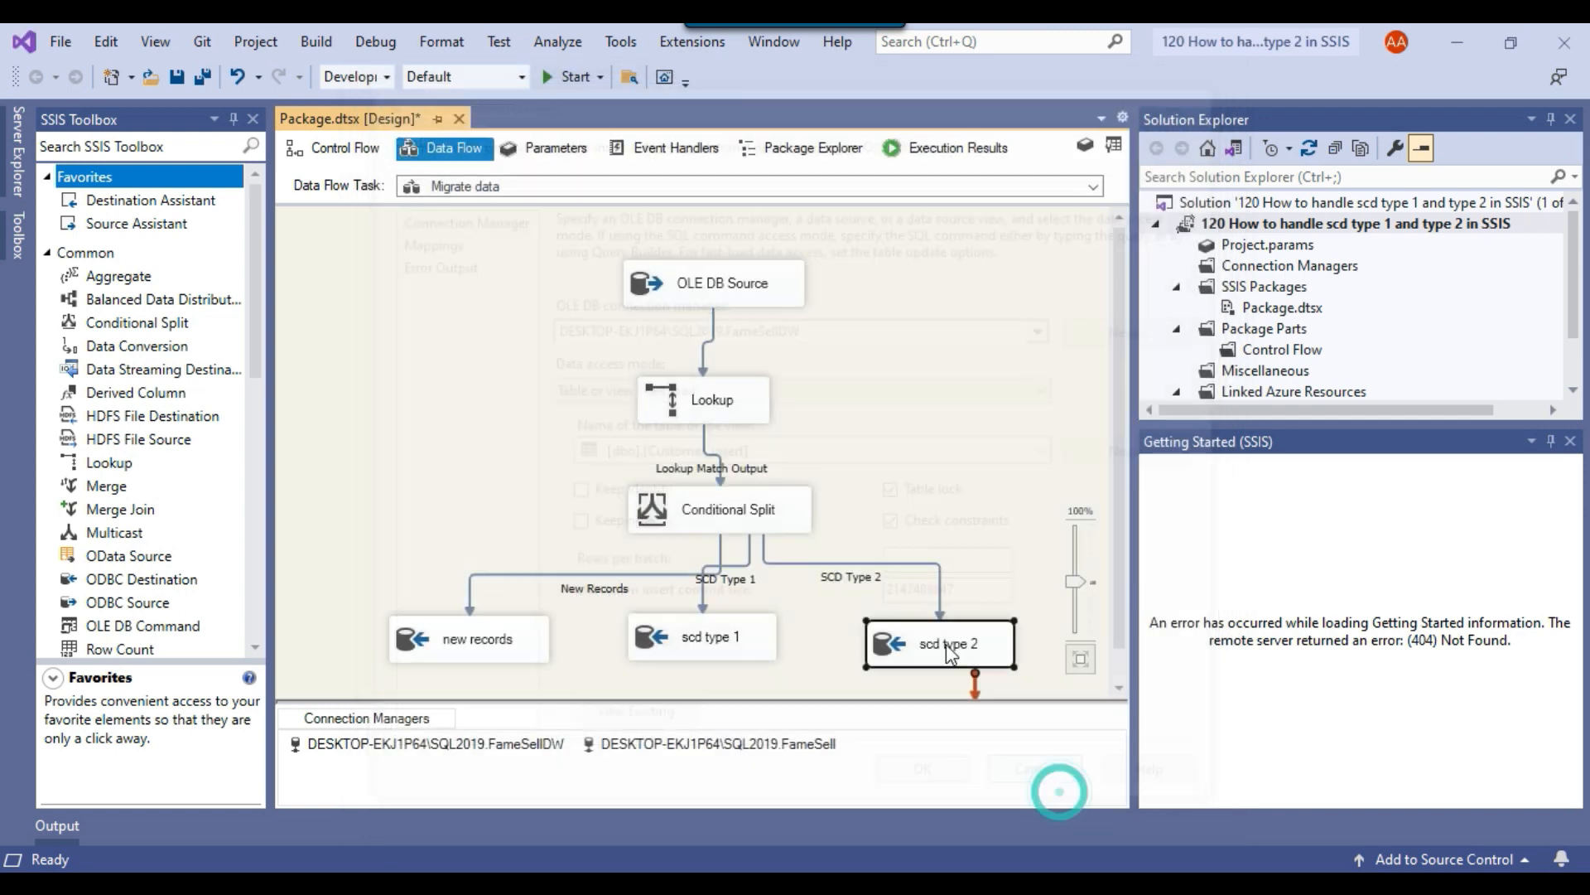
double_click(896, 650)
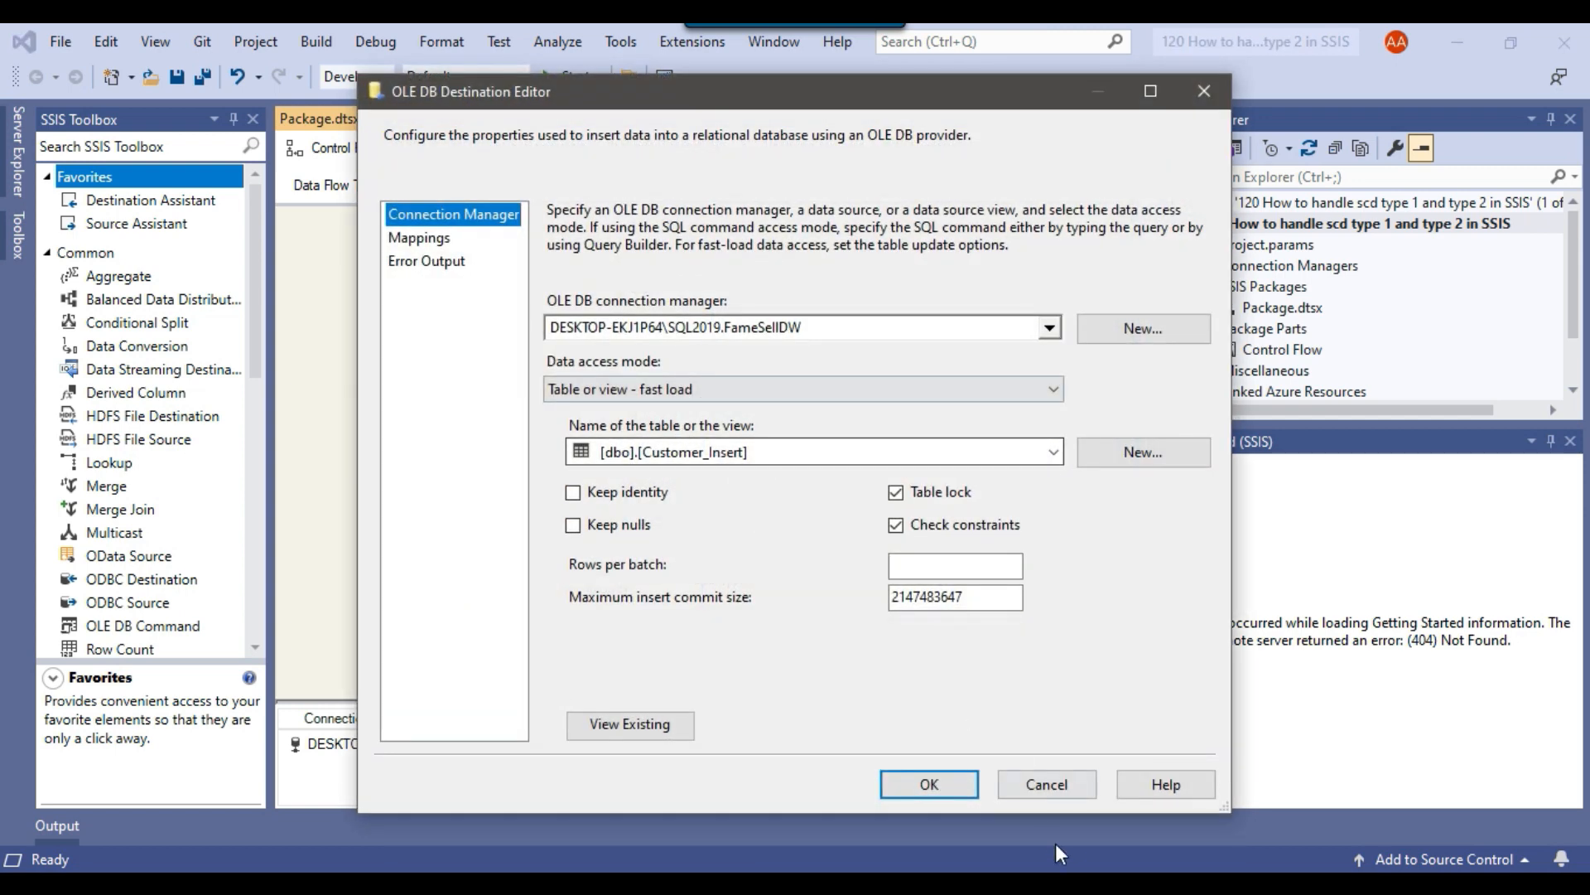
left_click(1054, 785)
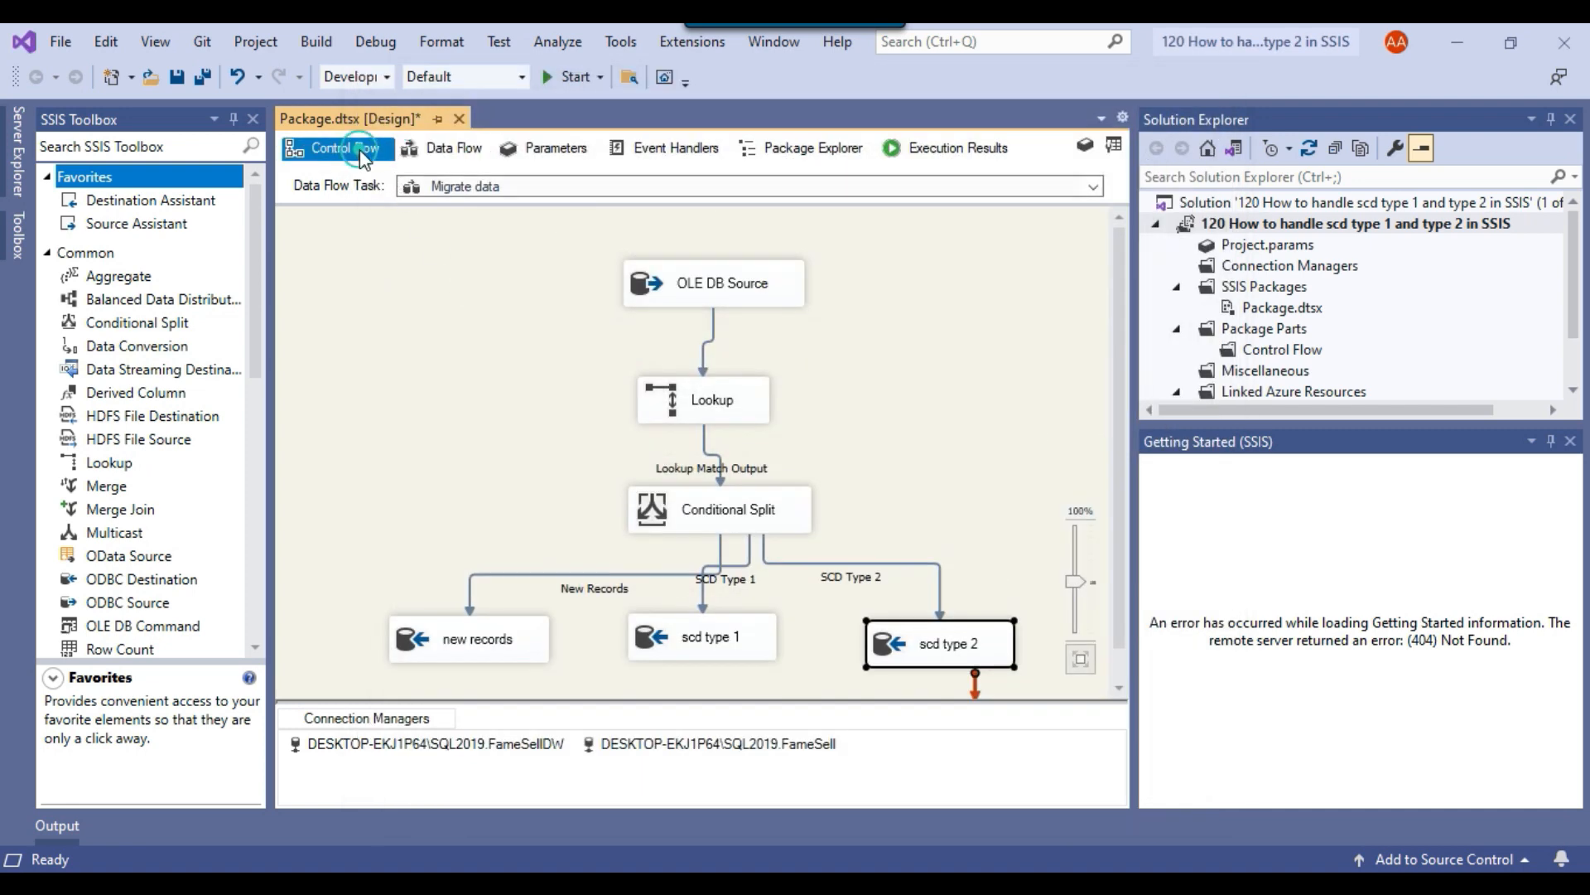
Add an OLE DB Source to the data flow of the merge SCD type 2 records to Customer dim task.
left_click(331, 148)
double_click(594, 590)
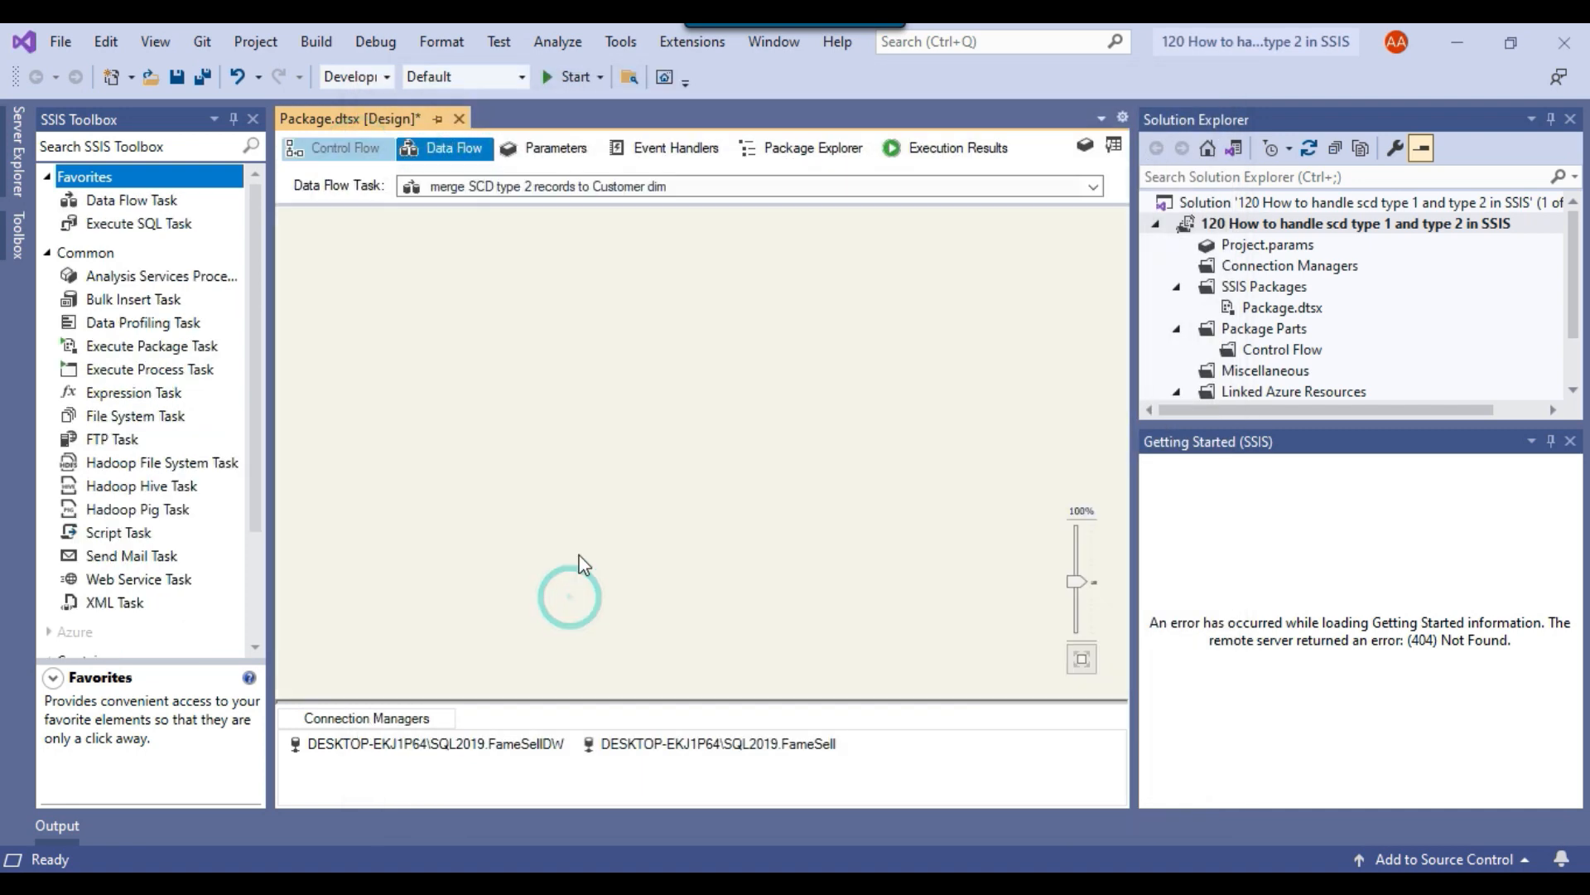
scroll(148, 462, "down", 3)
scroll(148, 462, "down", 5)
left_click_drag(128, 286, 568, 300)
Configure the OLE DB Source to read all columns of [dbo].[Customer_Insert] through the FameSellDW connection.
right_click(568, 300)
left_click(642, 322)
left_click(839, 326)
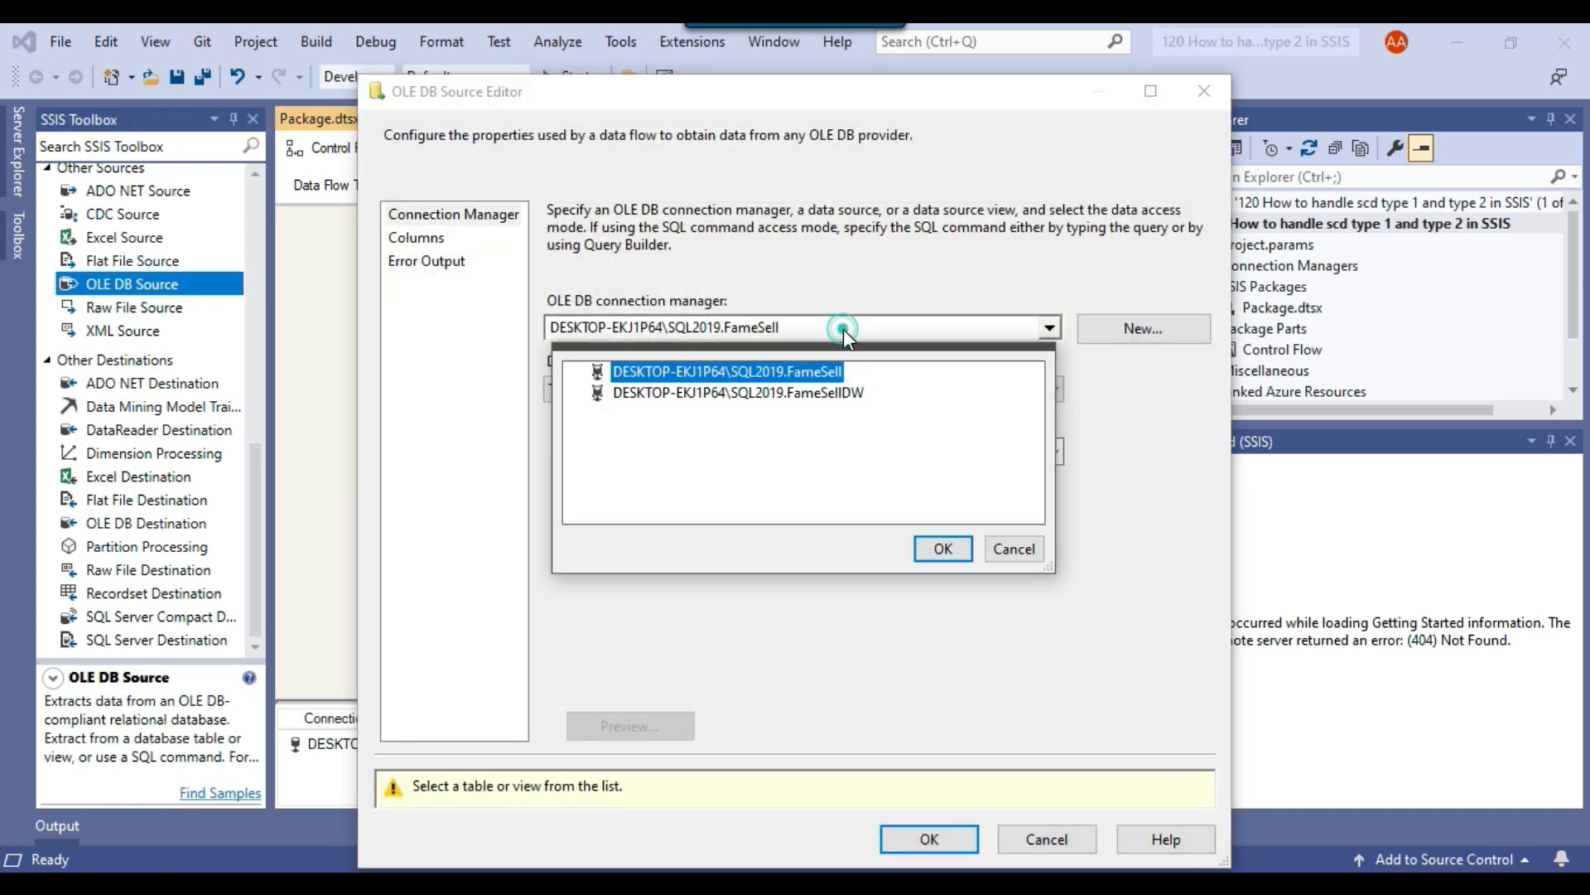
left_click(809, 394)
left_click(945, 550)
left_click(684, 454)
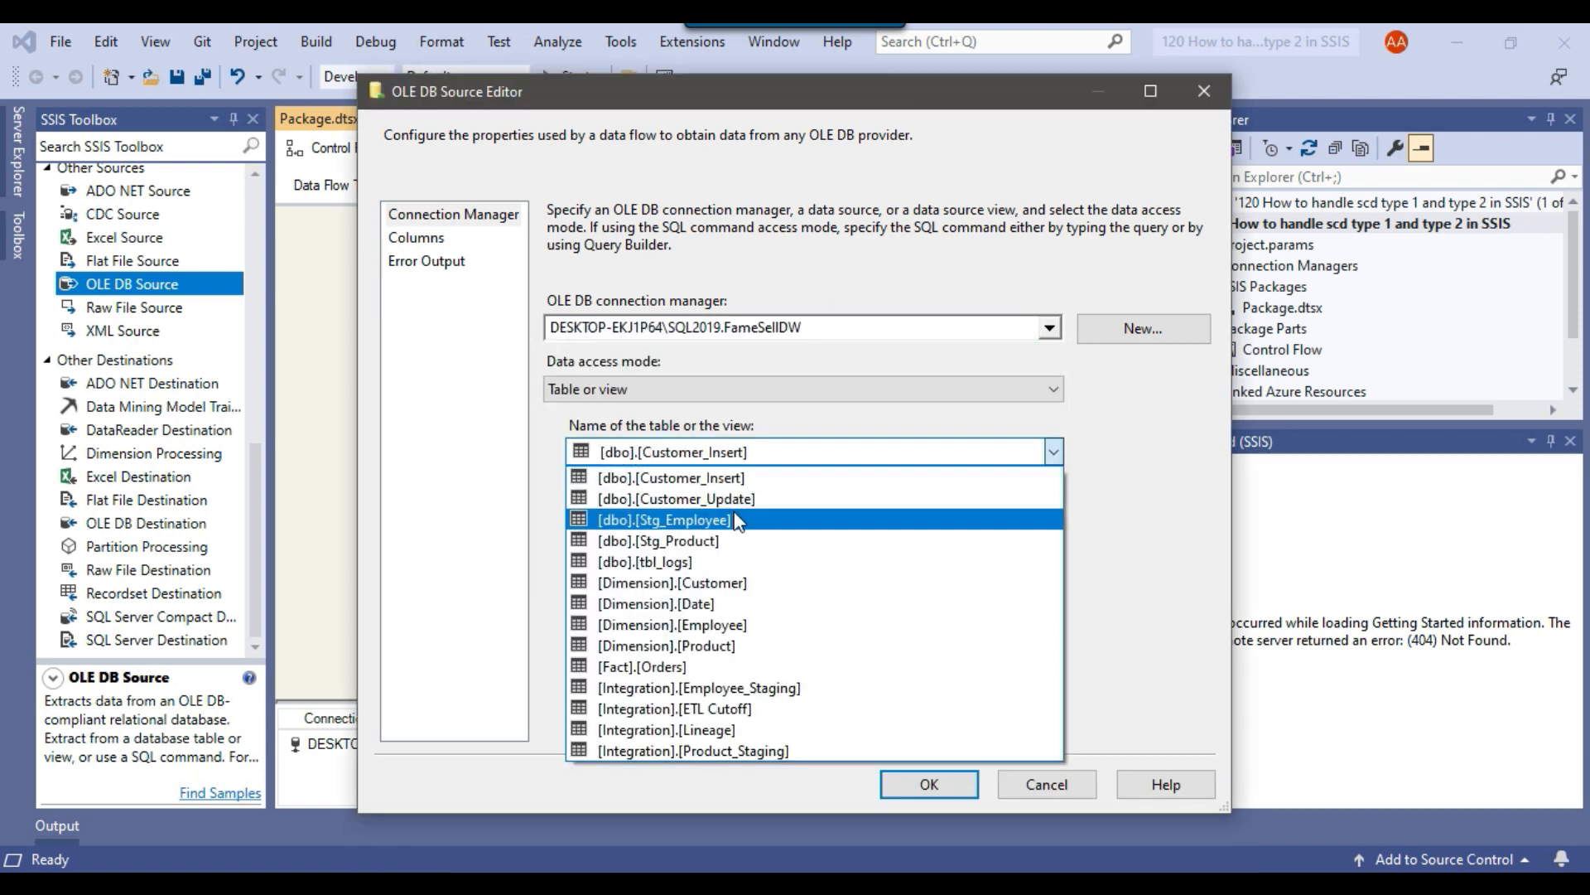
left_click(674, 478)
left_click(415, 238)
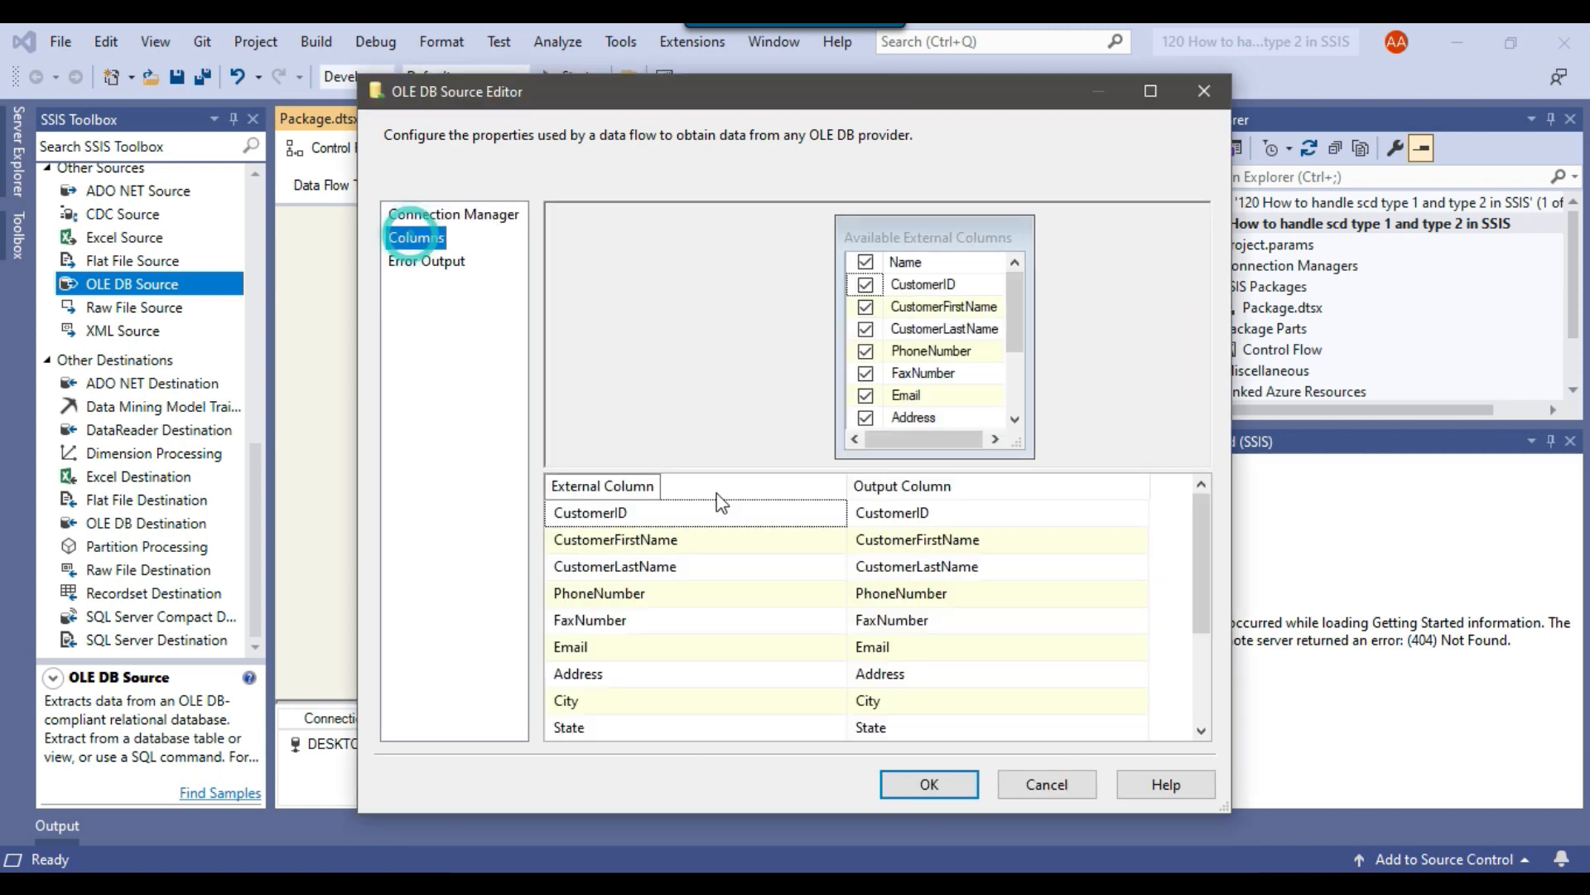
left_click(925, 777)
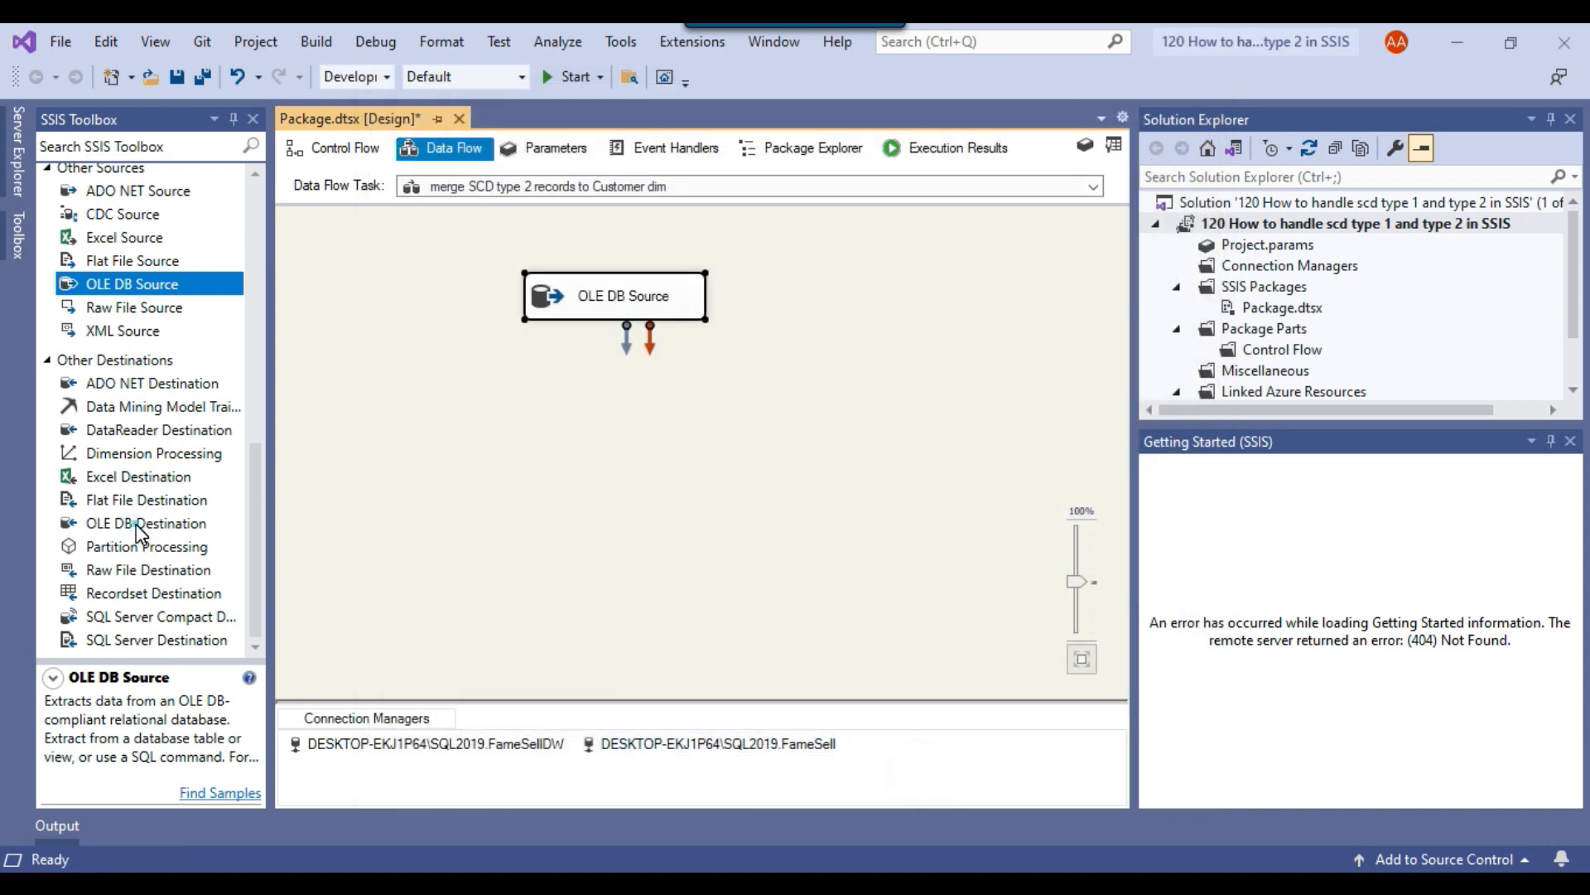
Add an OLE DB Destination below the OLE DB Source and connect the source's data output to it.
left_click_drag(142, 523, 275, 502)
left_click_drag(506, 451, 505, 454)
left_click(611, 308)
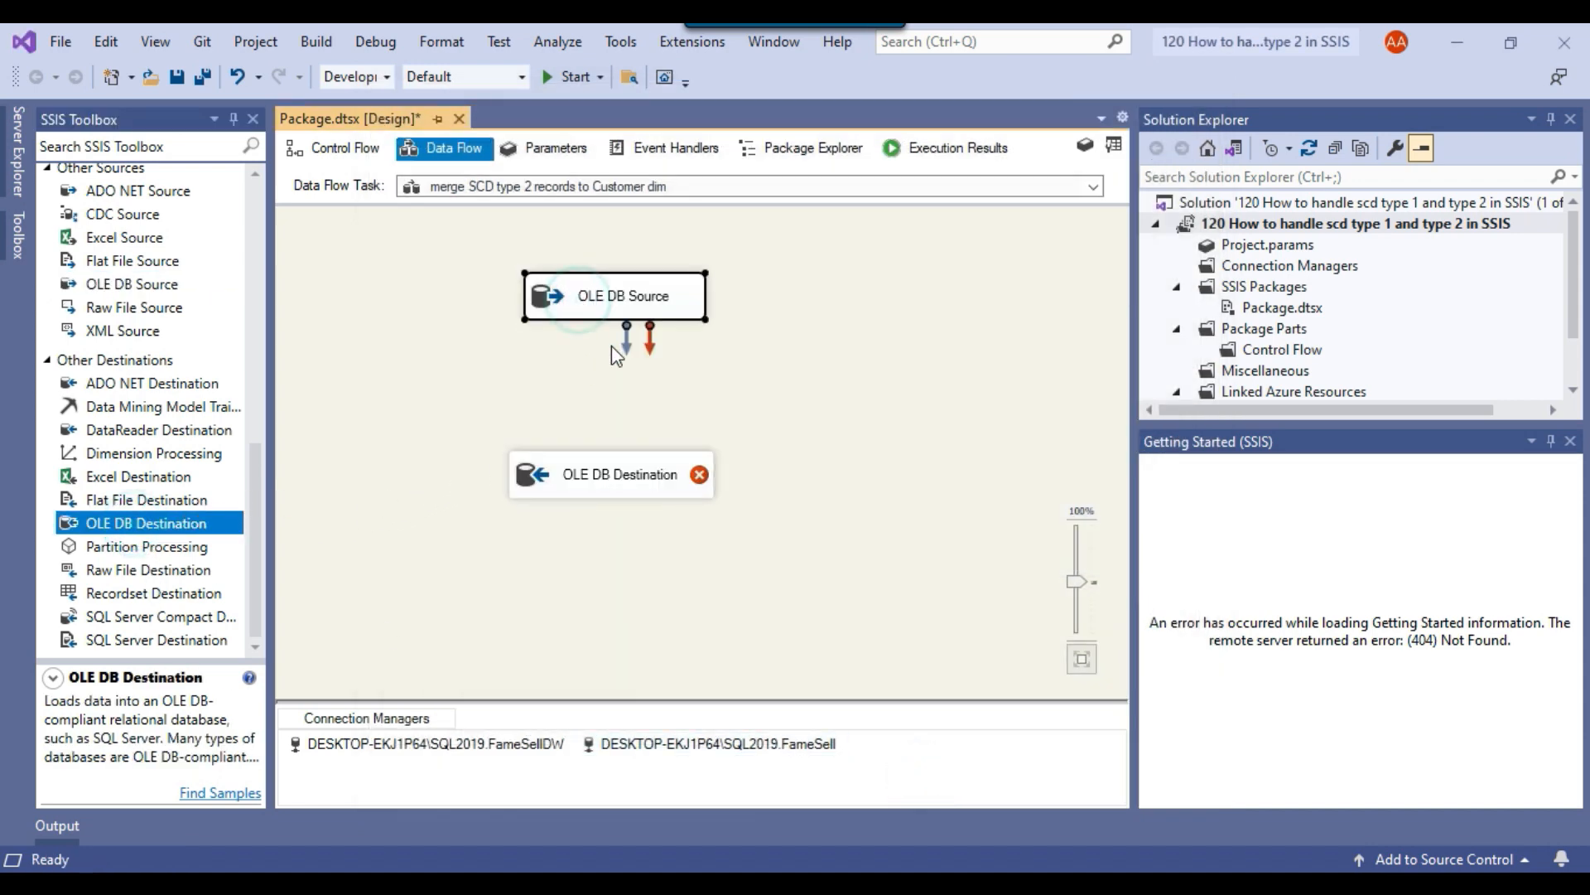
left_click_drag(624, 336, 599, 482)
Set the OLE DB Destination to the FameSellDW connection and the [Dimension].[Customer] table.
right_click(553, 476)
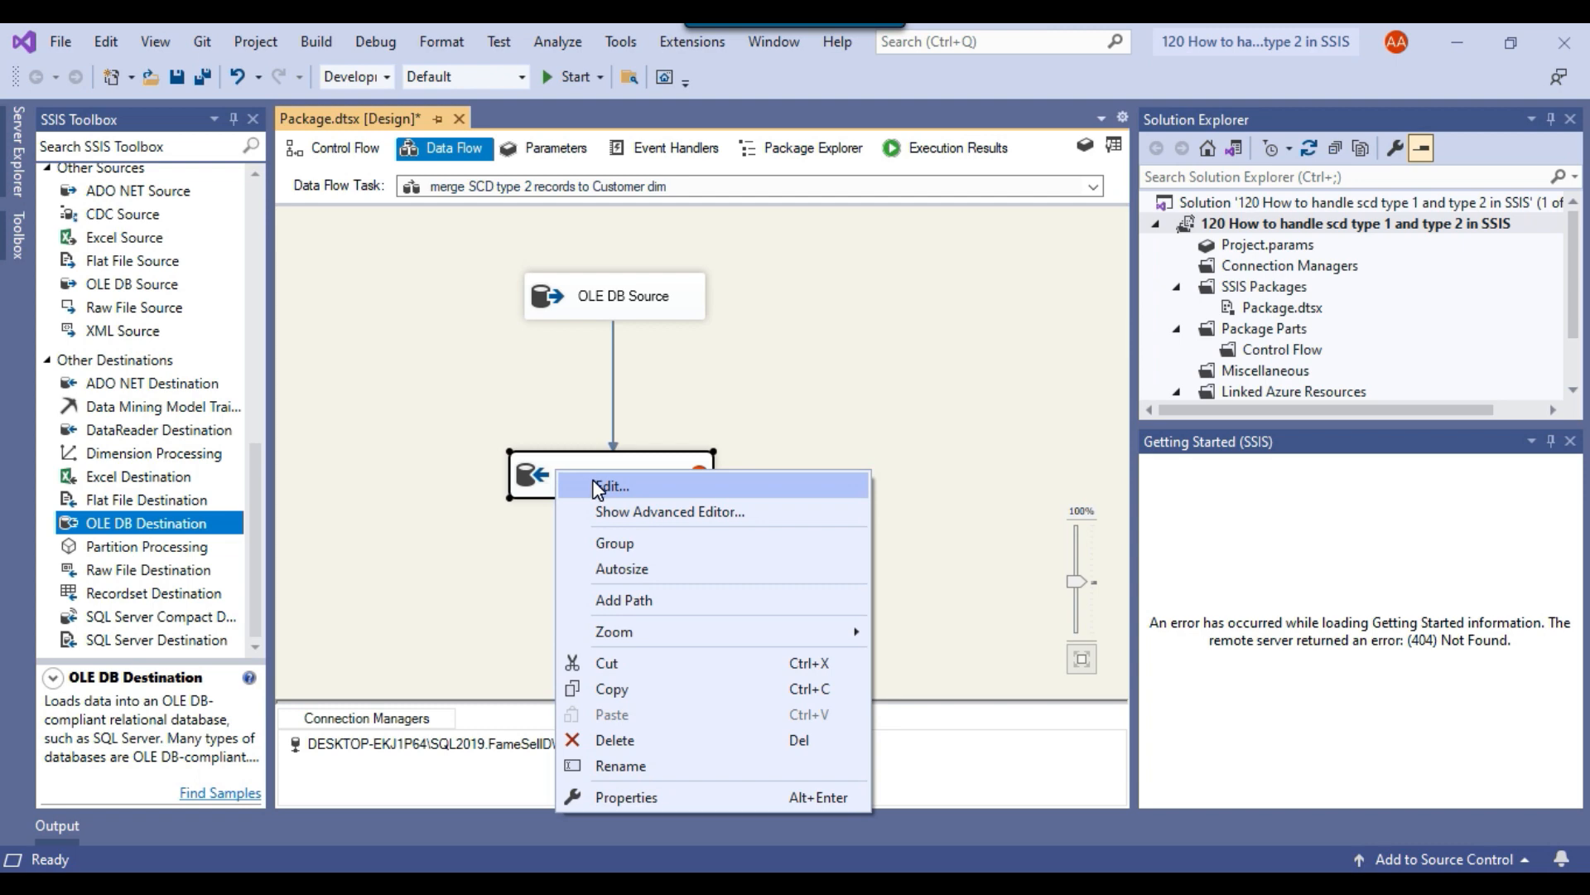
left_click(604, 490)
left_click(791, 333)
left_click(837, 397)
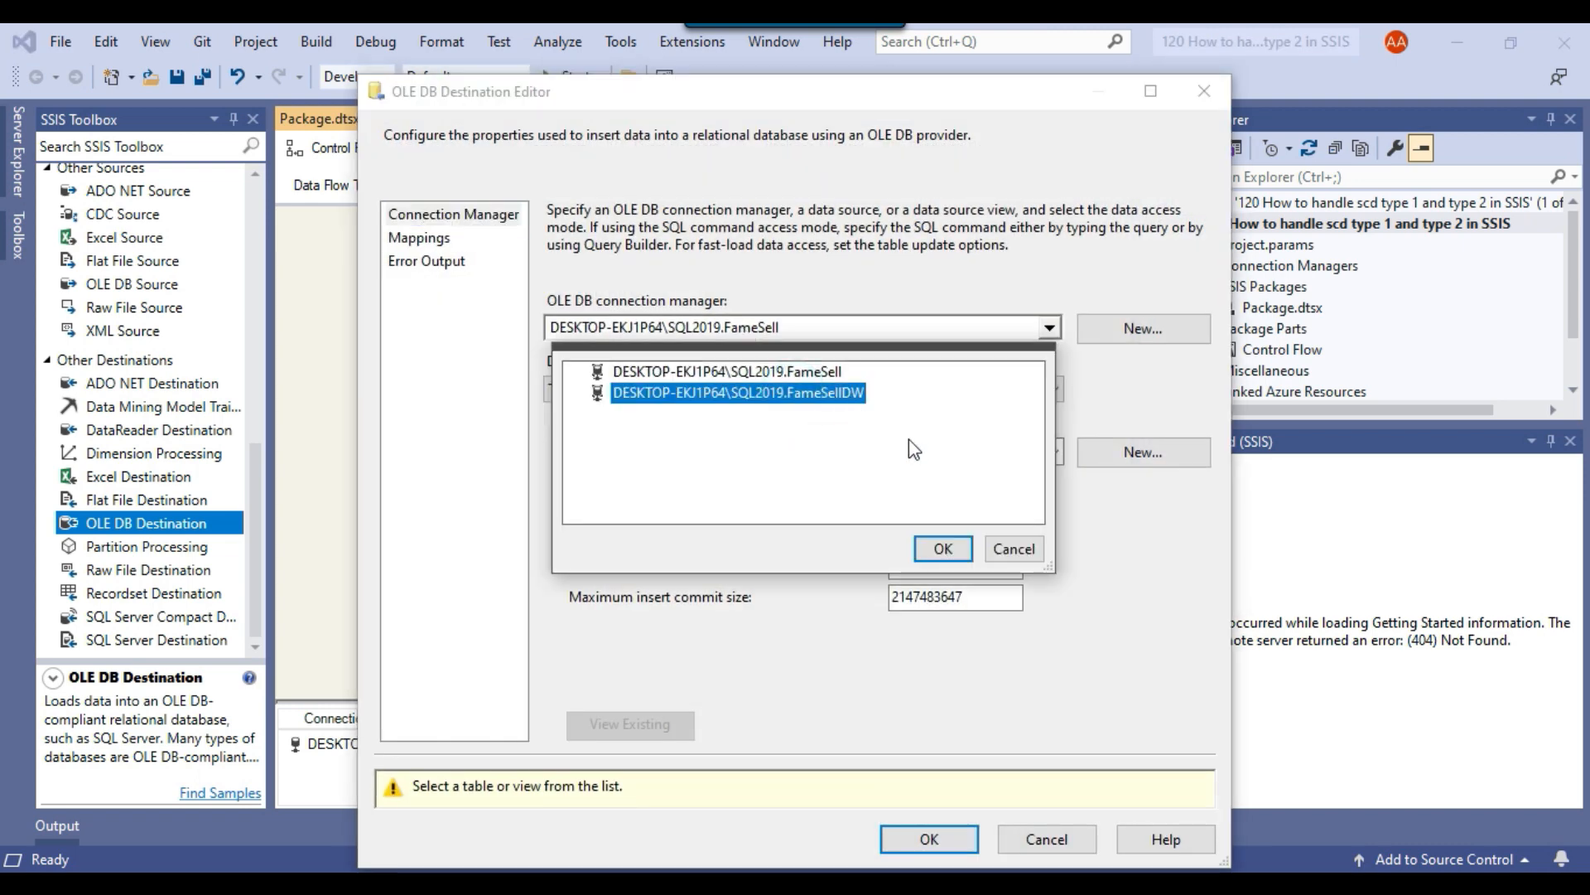
left_click(934, 547)
left_click(748, 455)
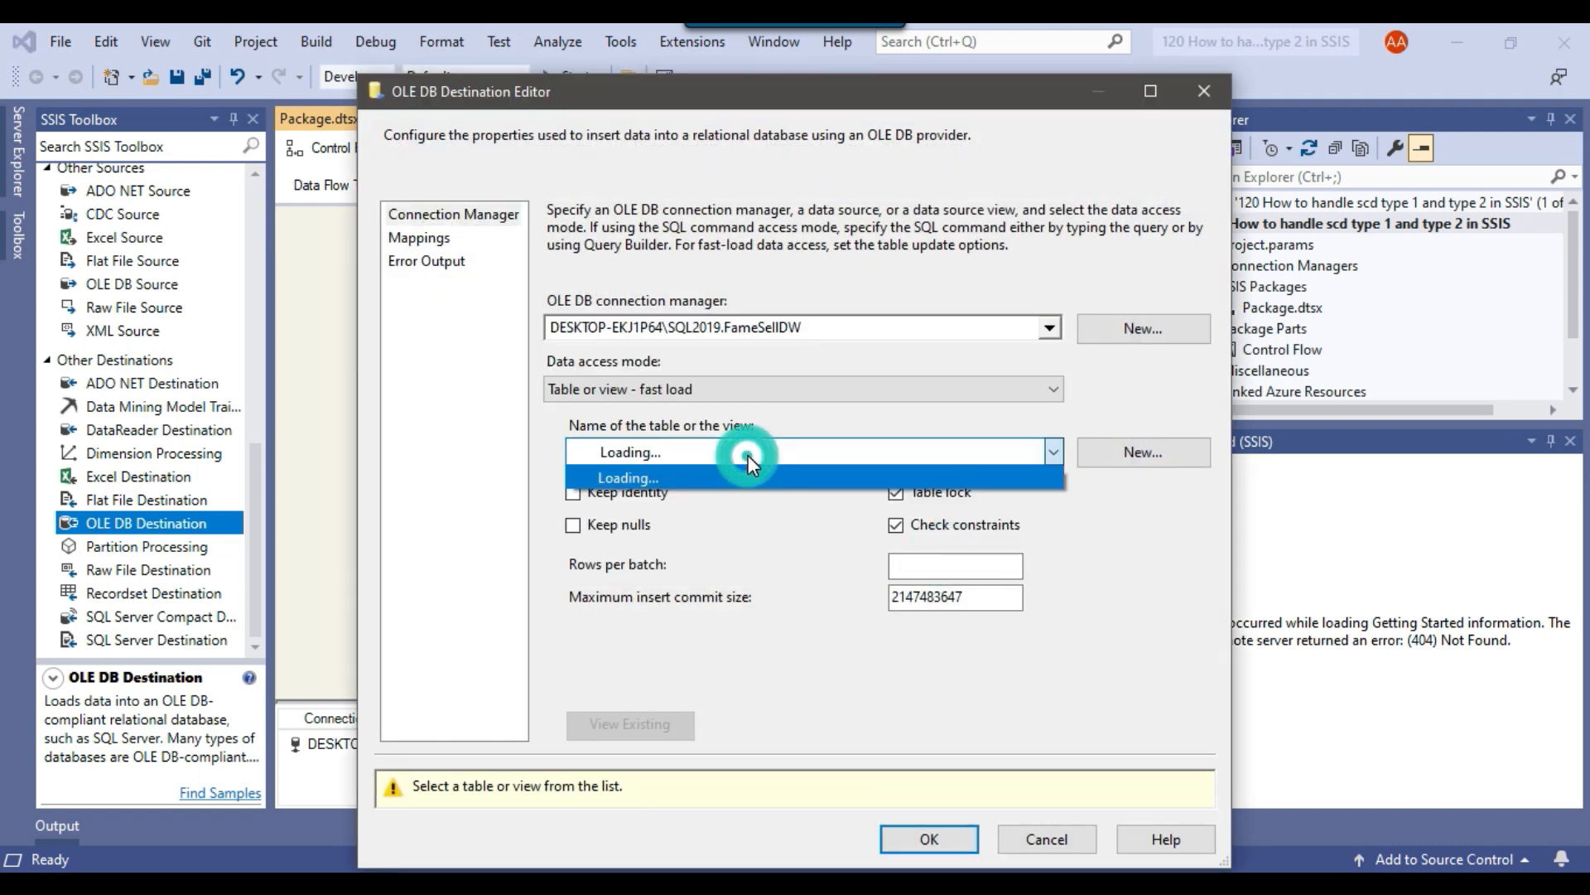
left_click(694, 583)
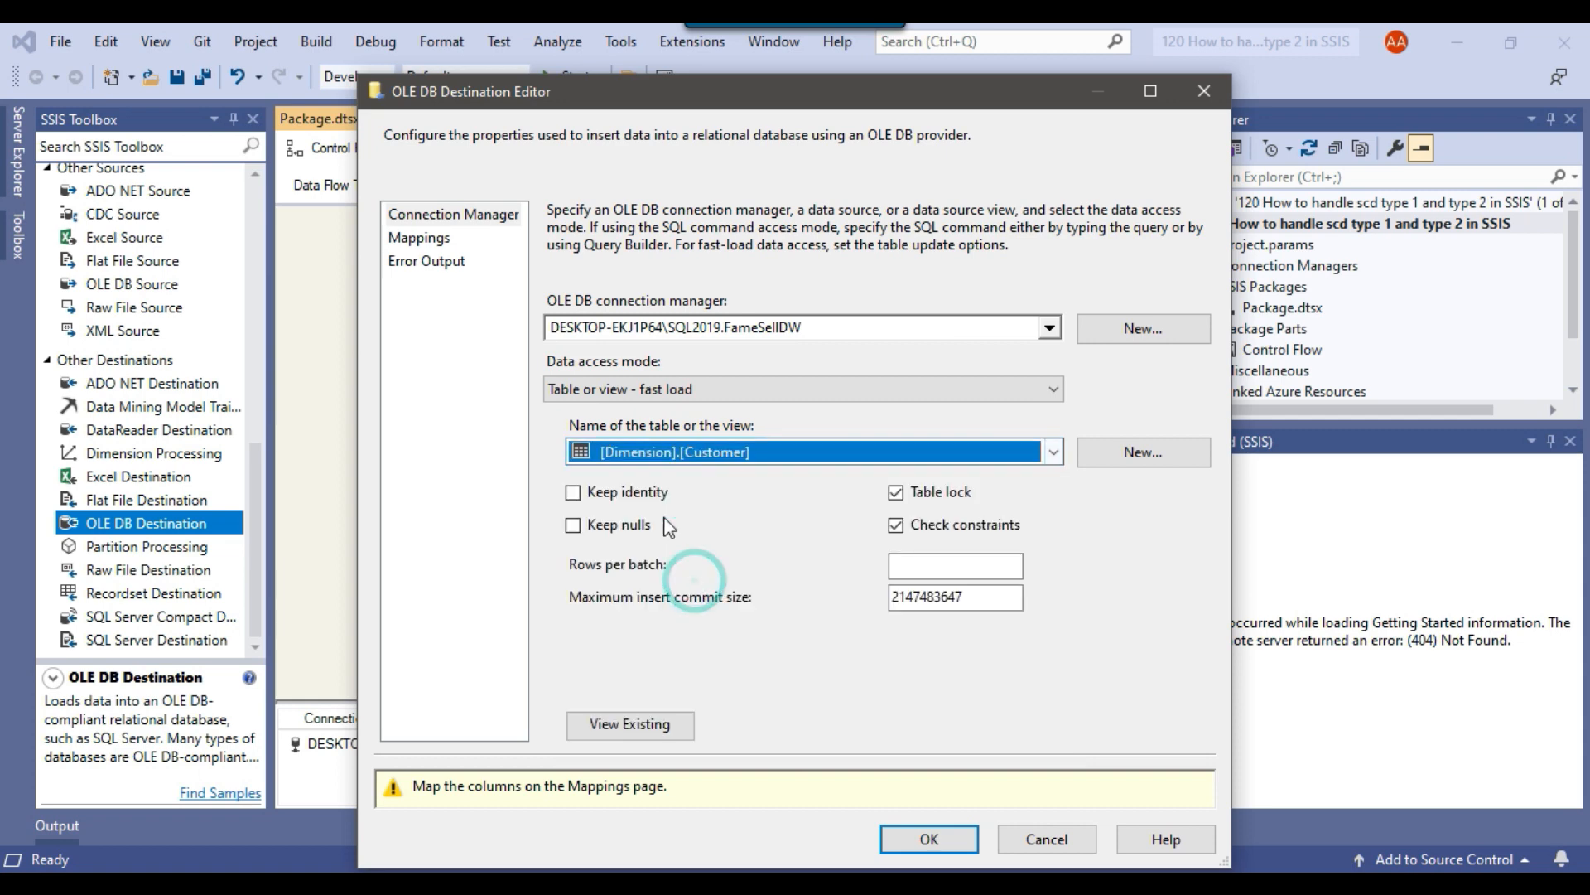
Review and accept the destination's column mappings with CustomerSK ignored, and return to the package's control flow.
left_click(414, 240)
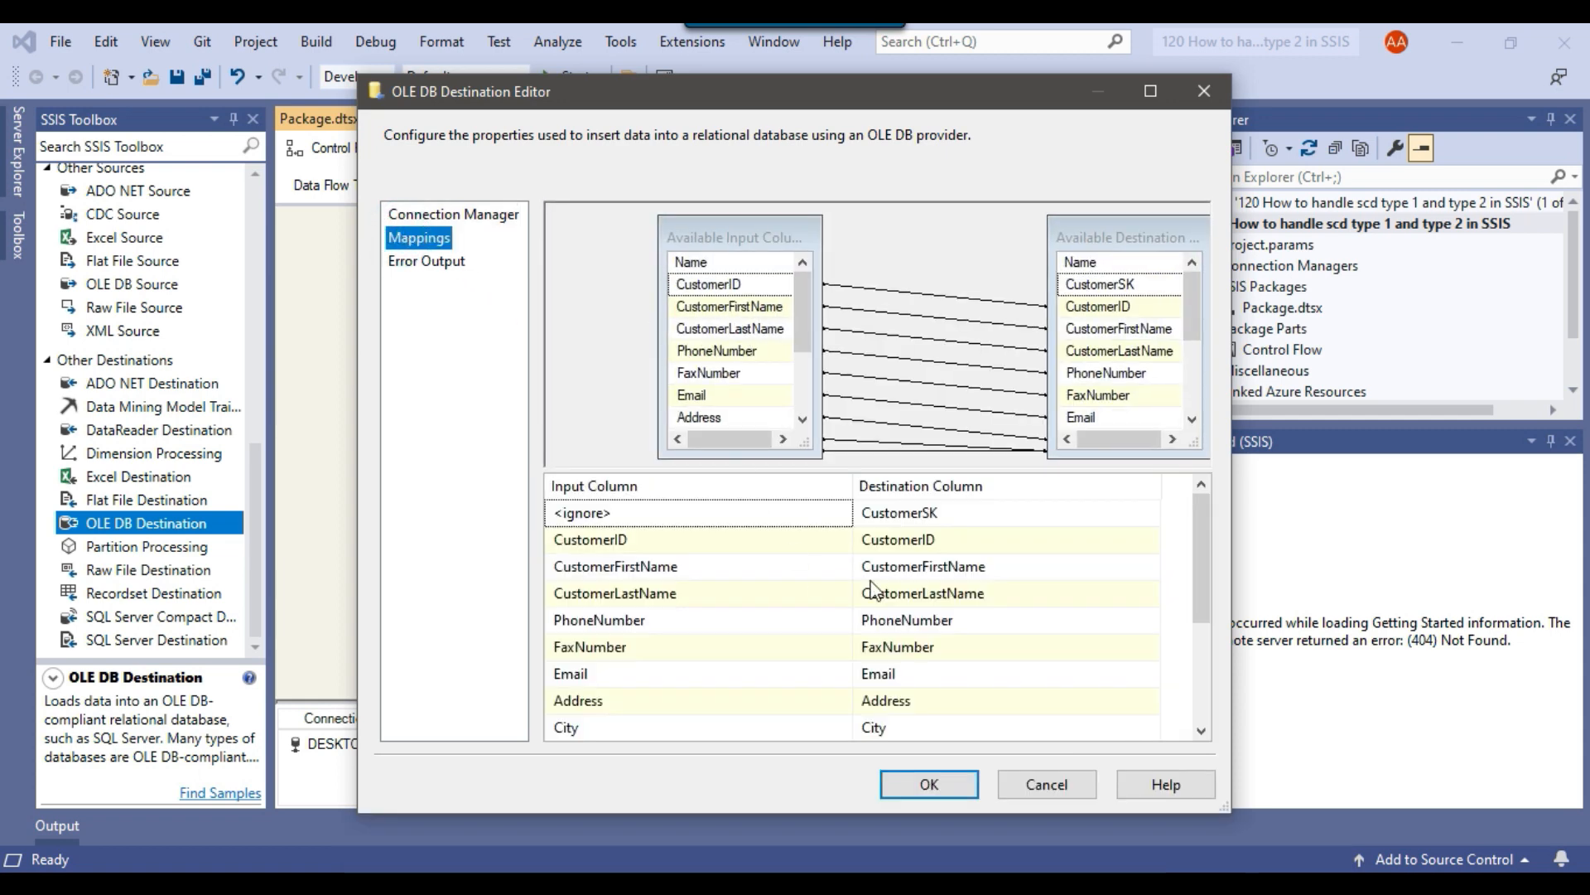
scroll(926, 576, "down", 2)
scroll(947, 580, "up", 2)
left_click(929, 784)
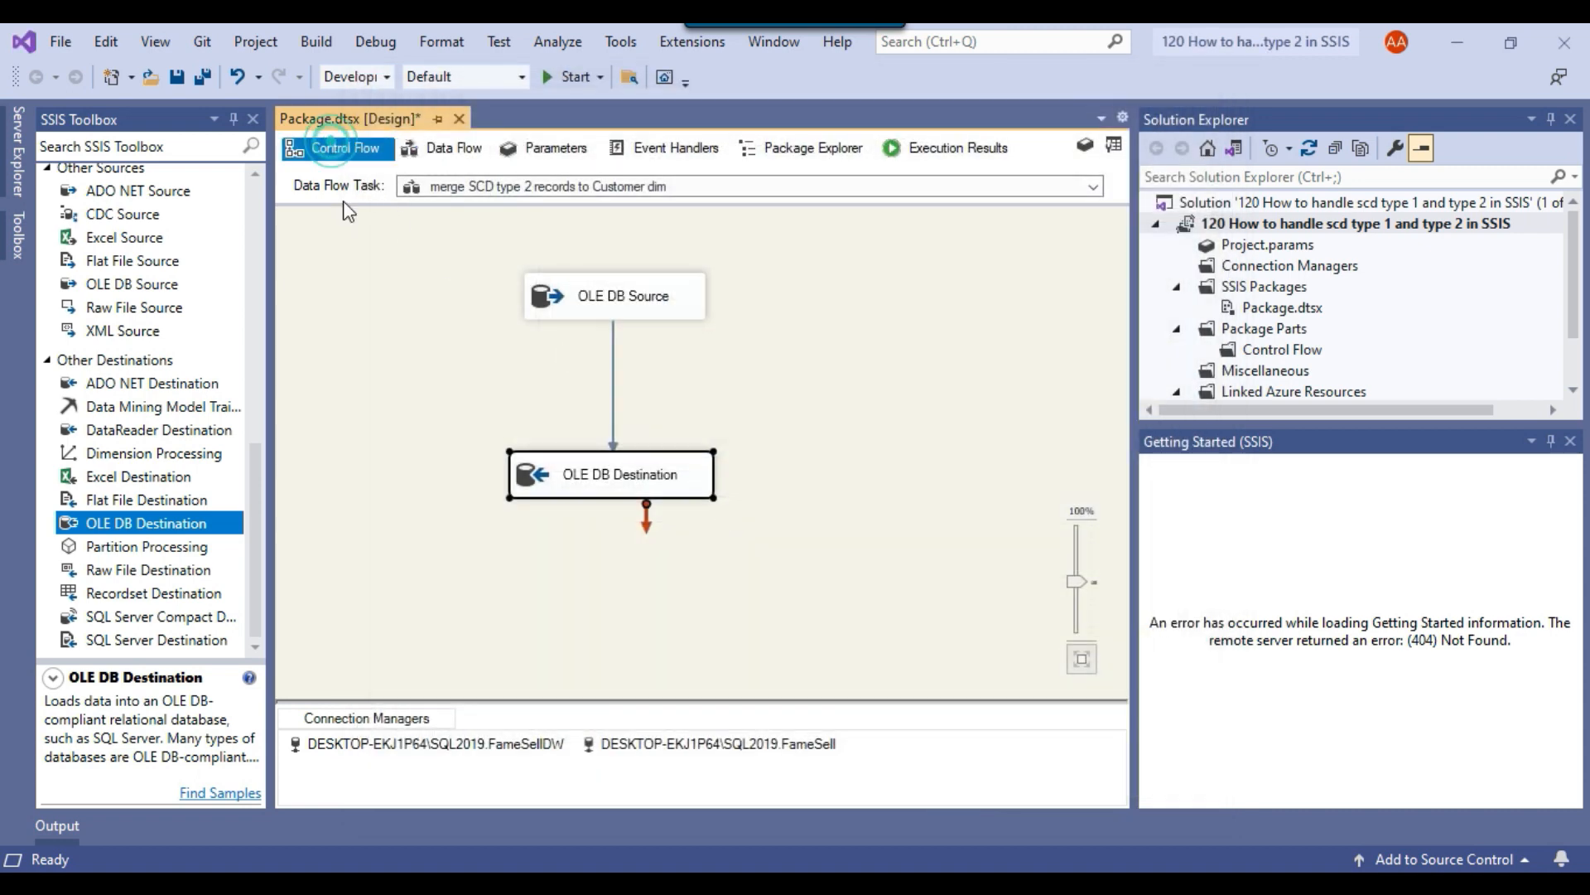
left_click(338, 147)
left_click(926, 347)
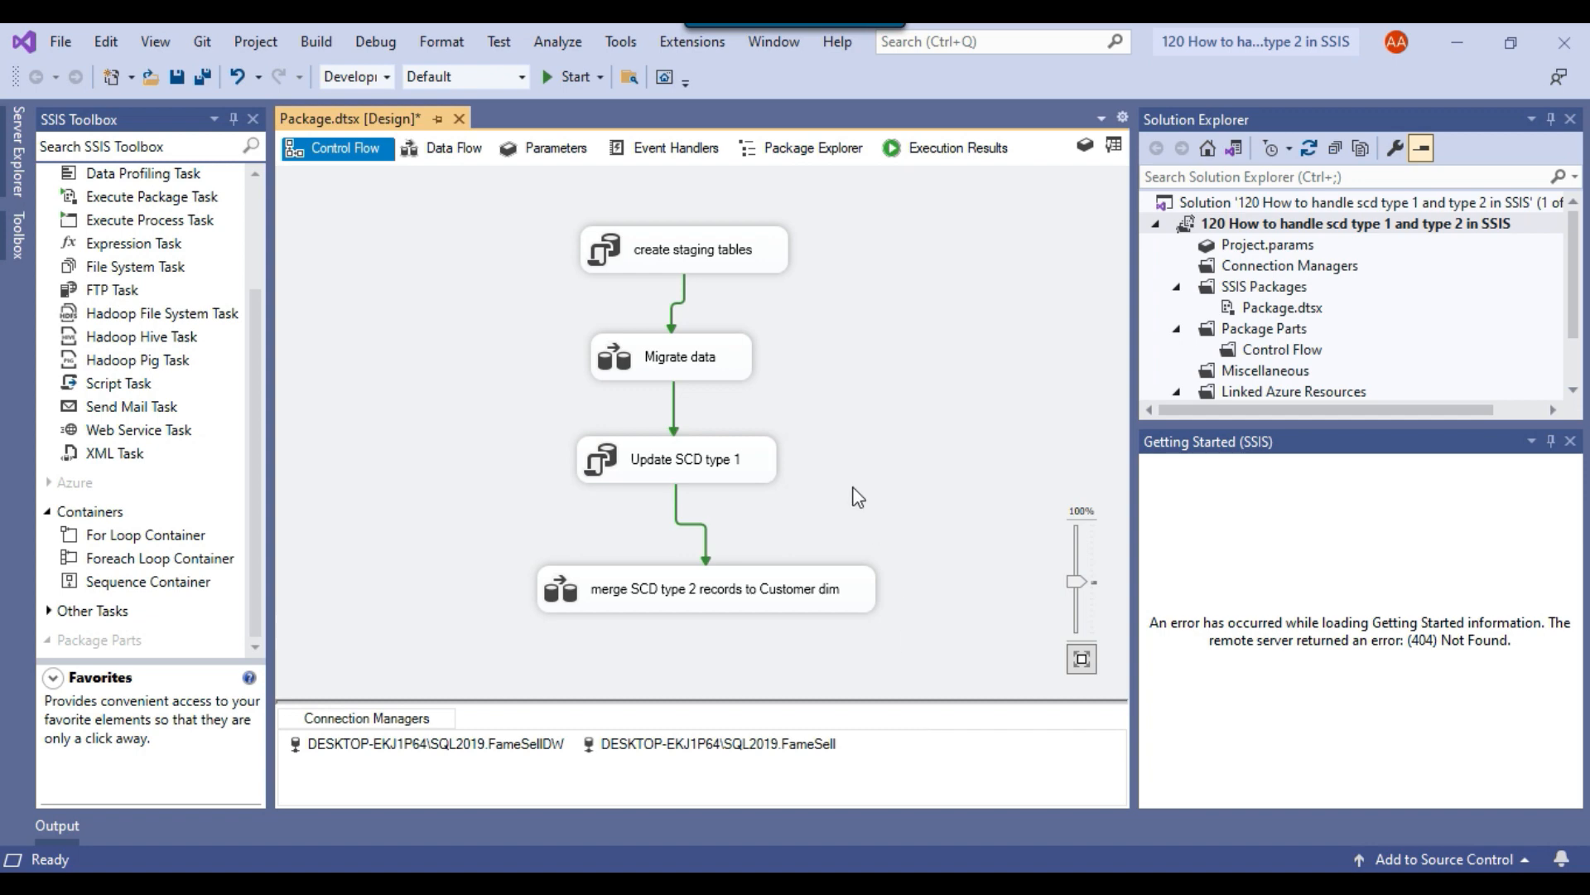
Switch to SQL Server Management Studio and run only the select query on FameSell.[dbo].[Customers] in SQLQuery10.sql.
key("alt+Tab")
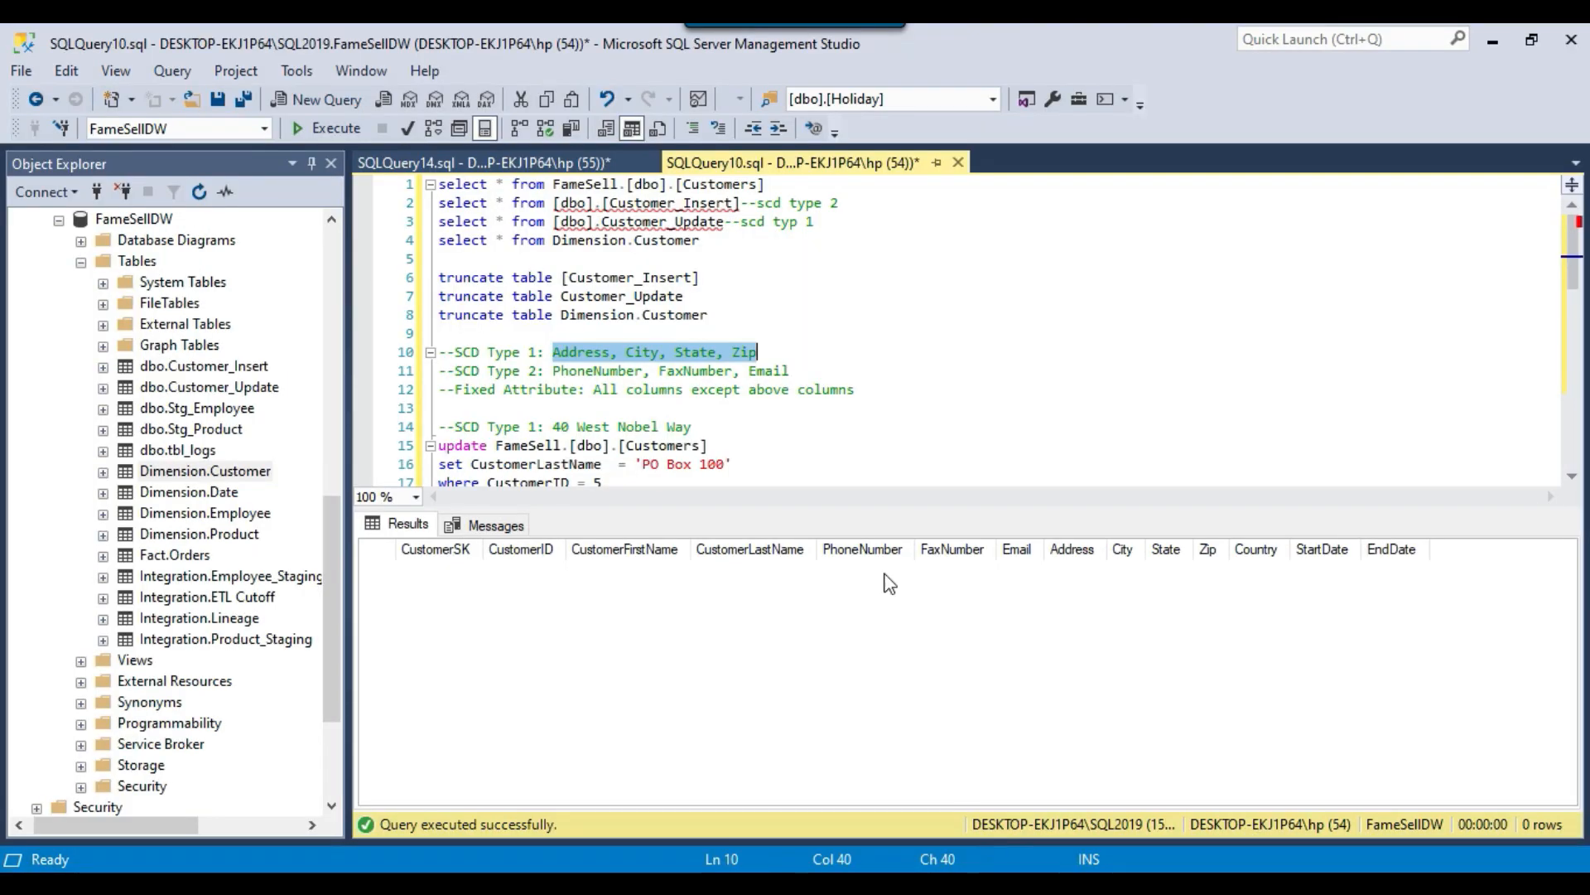
left_click(792, 261)
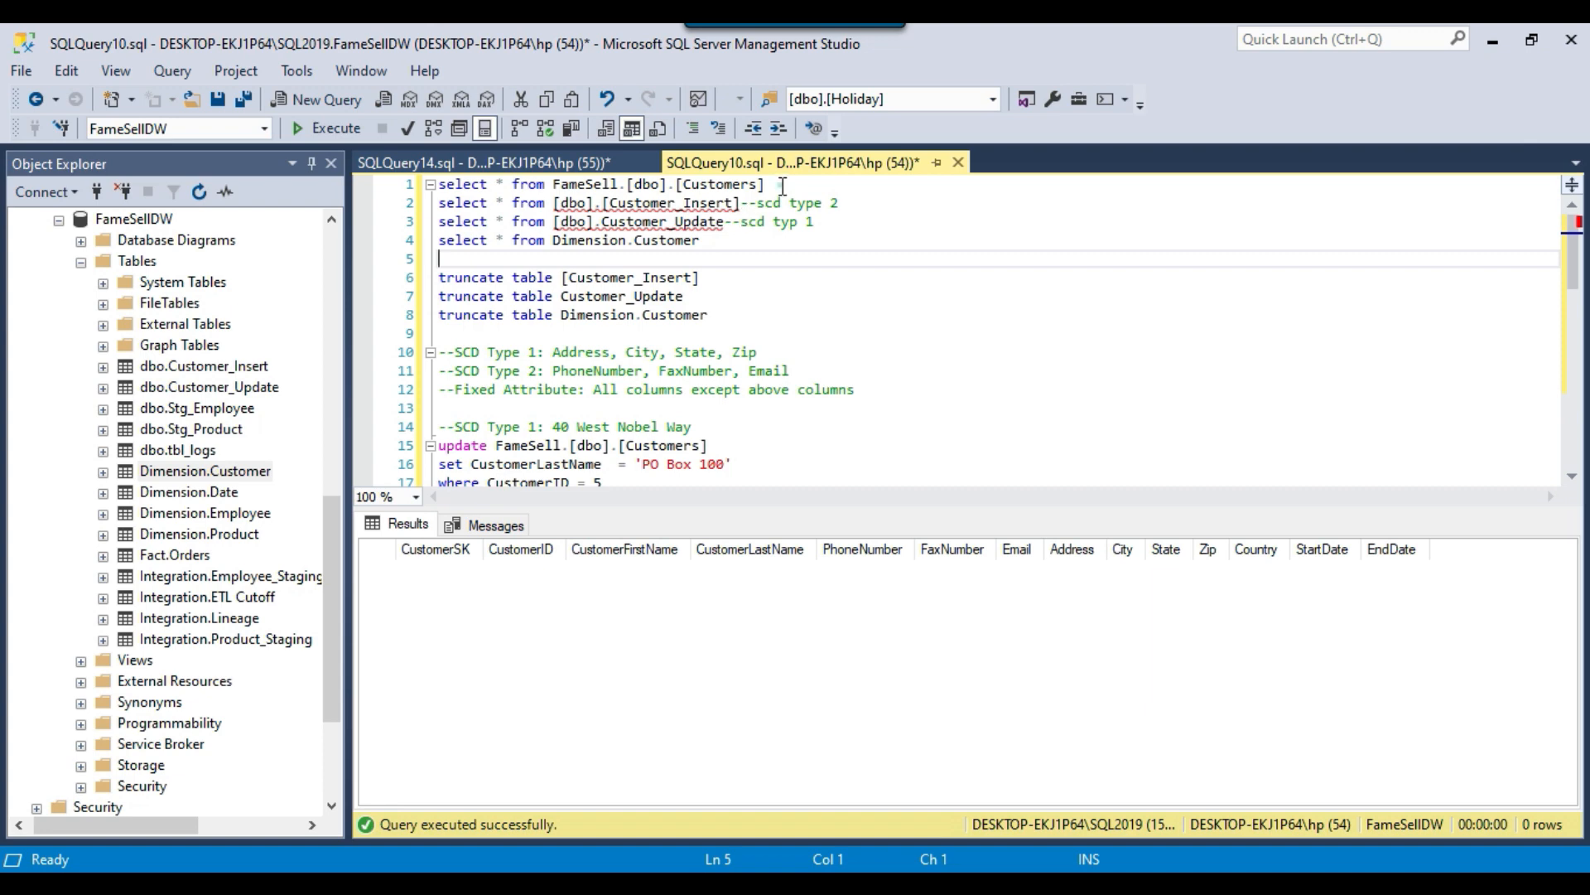
left_click_drag(782, 185, 438, 184)
left_click(325, 127)
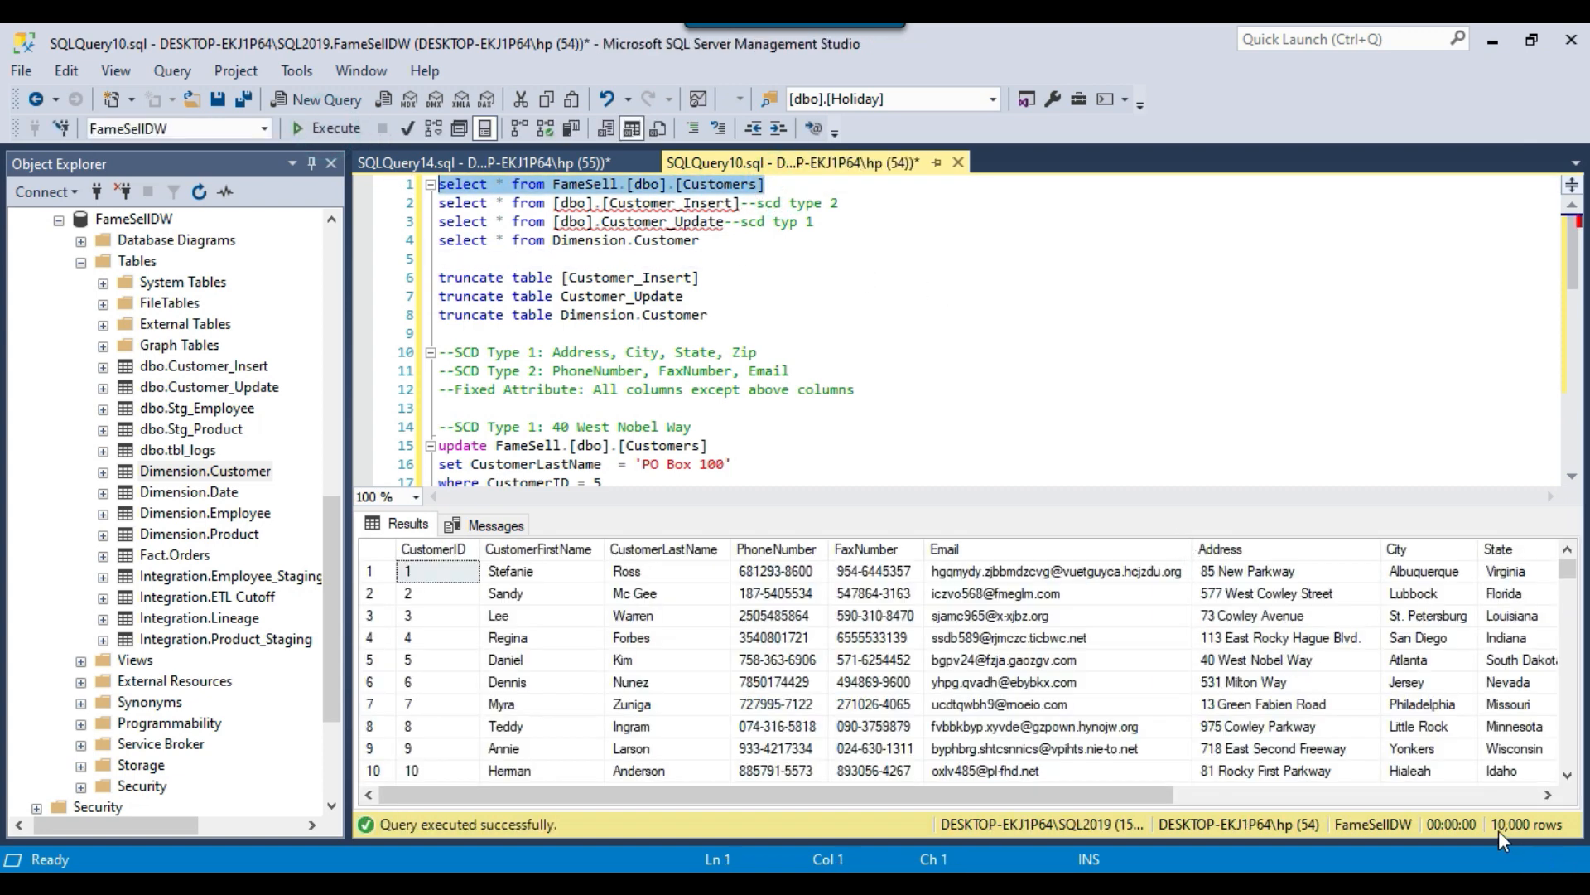
Run only the select query on Dimension.Customer to check the dimension table's contents.
left_click(792, 331)
left_click_drag(715, 243, 438, 242)
left_click(331, 127)
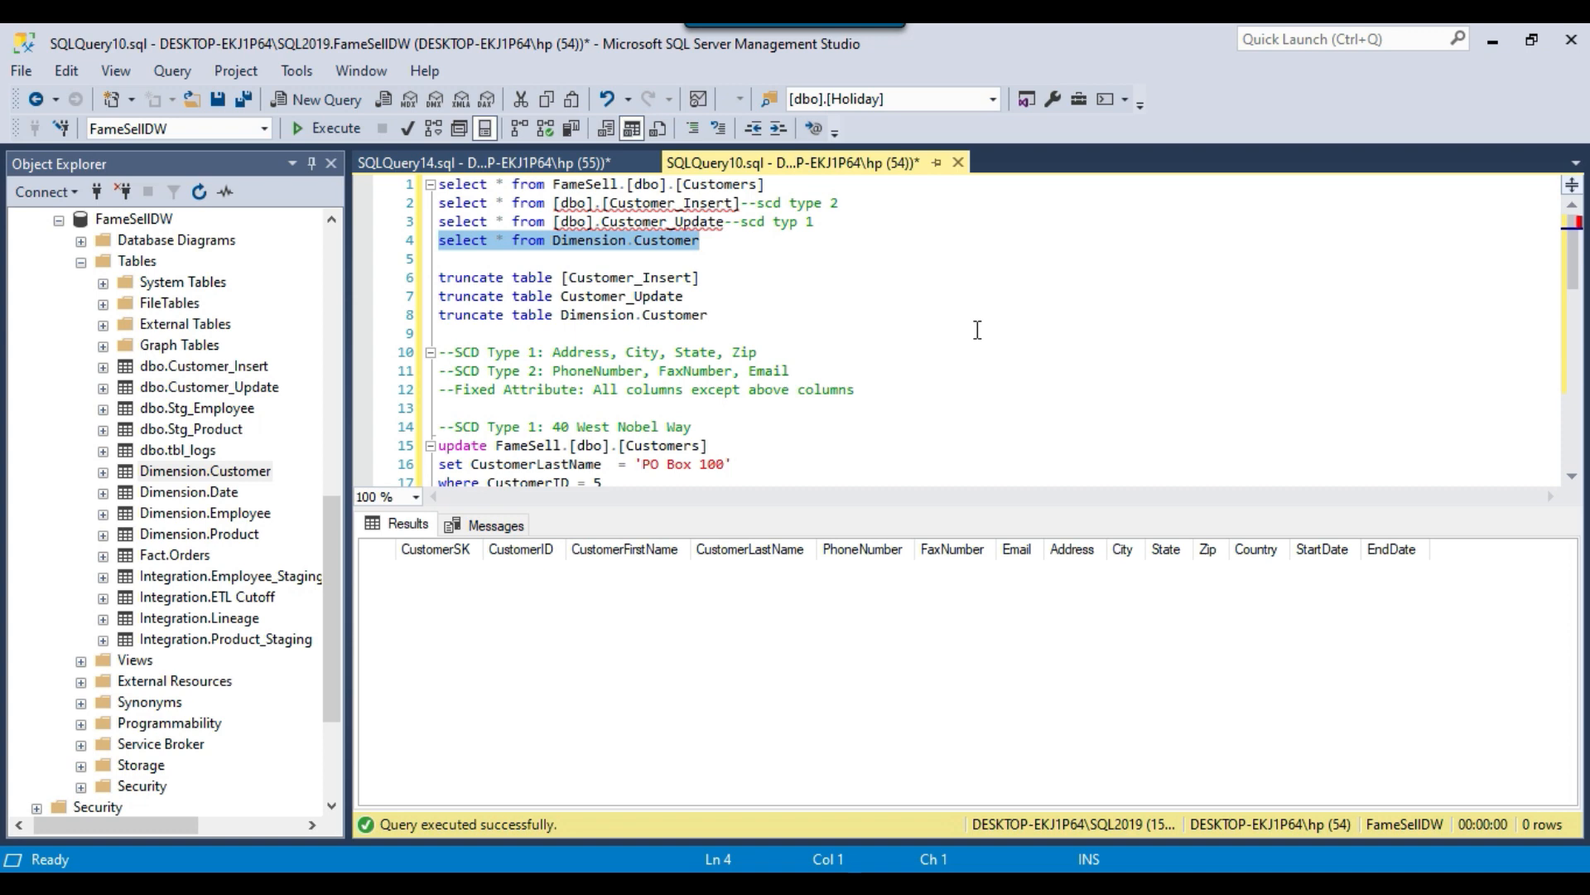
Switch to Visual Studio, run the package, and inspect the row counts through the Migrate data flow.
left_click(985, 883)
left_click(563, 76)
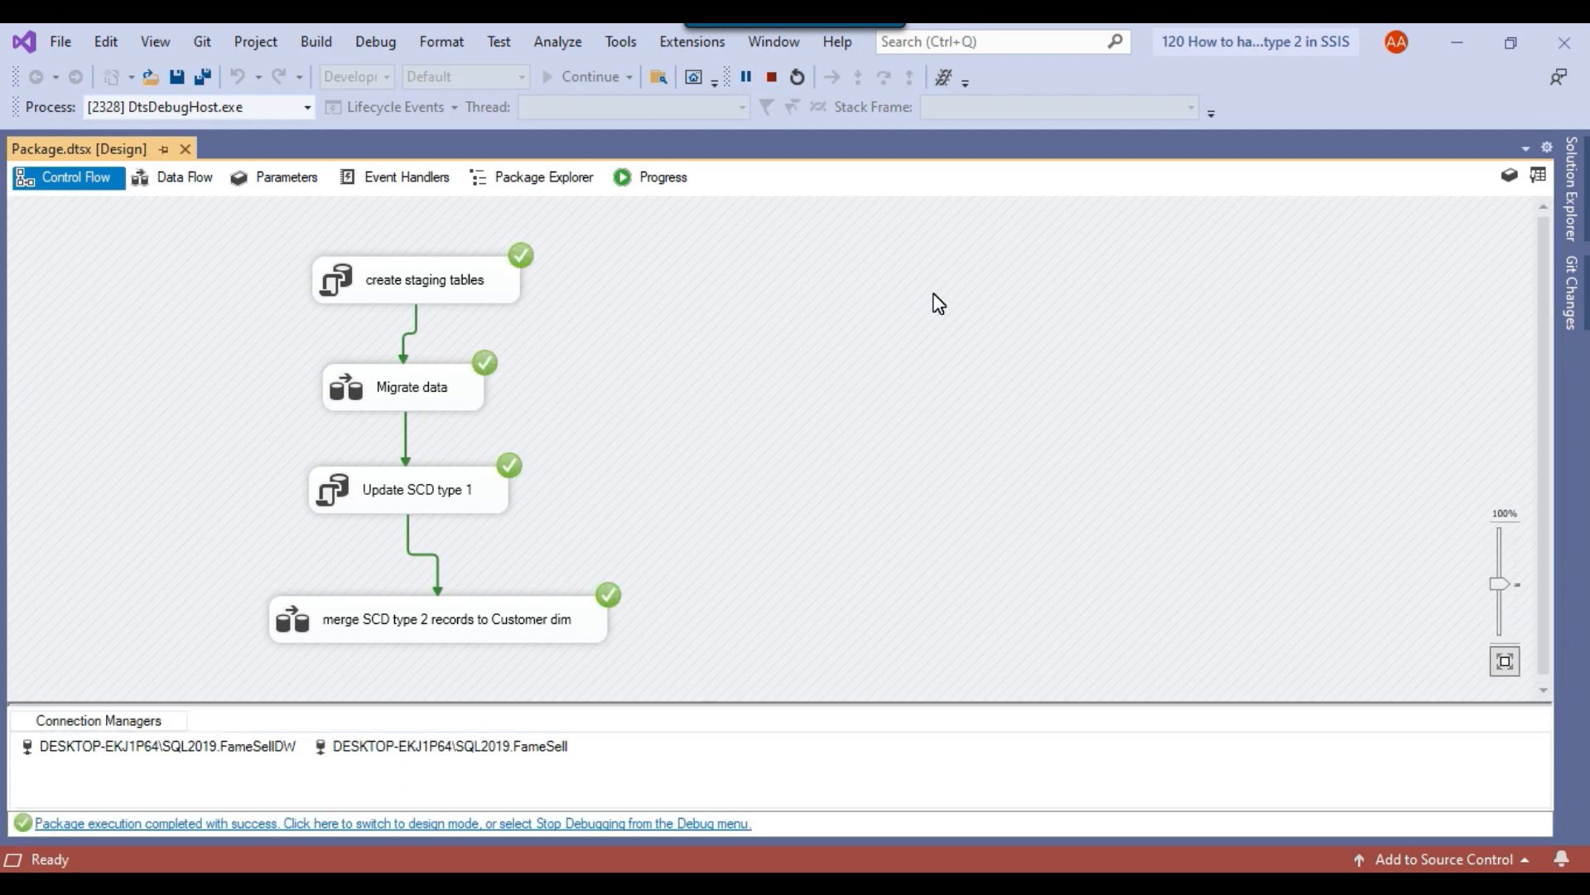
double_click(356, 391)
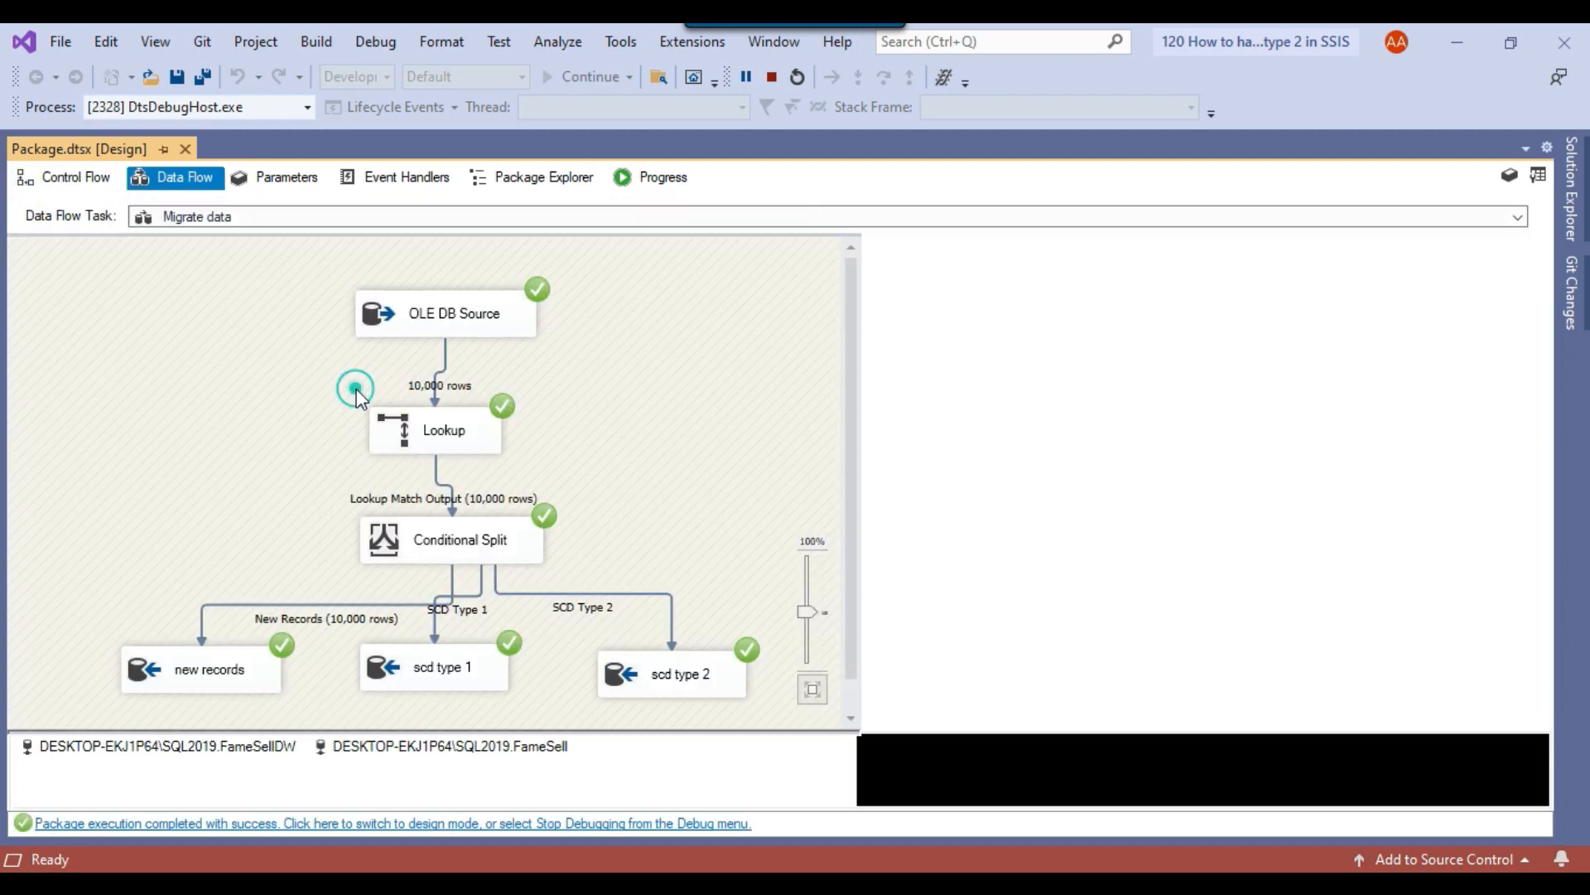
scroll(436, 406, "down", 1)
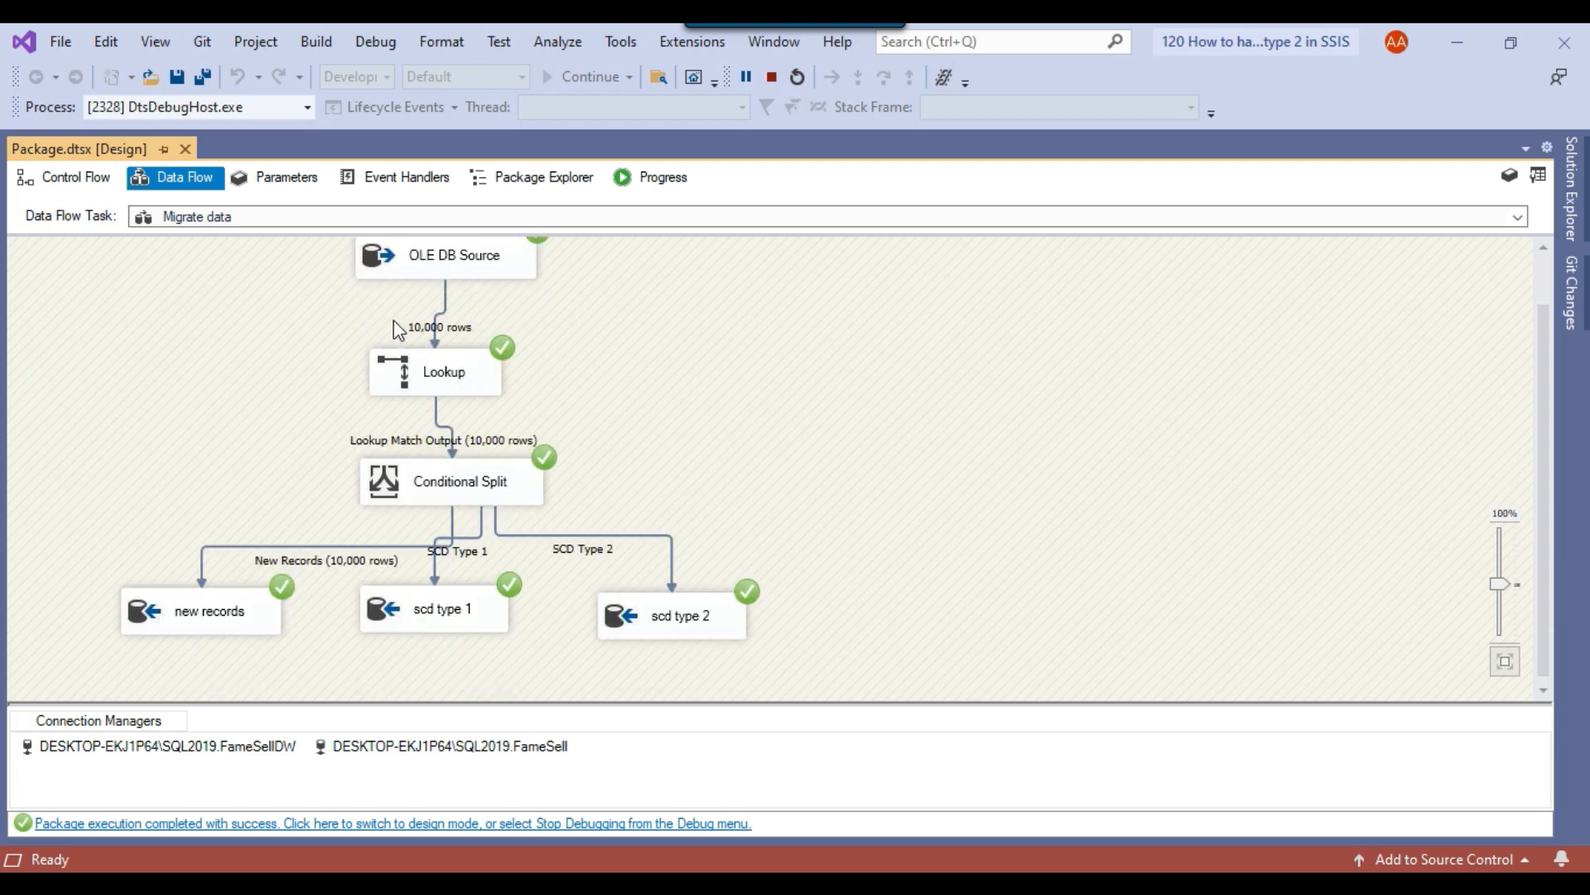
Inspect the Lookup and the new records destination settings in the data flow, and close the editor without changes.
left_click(428, 367)
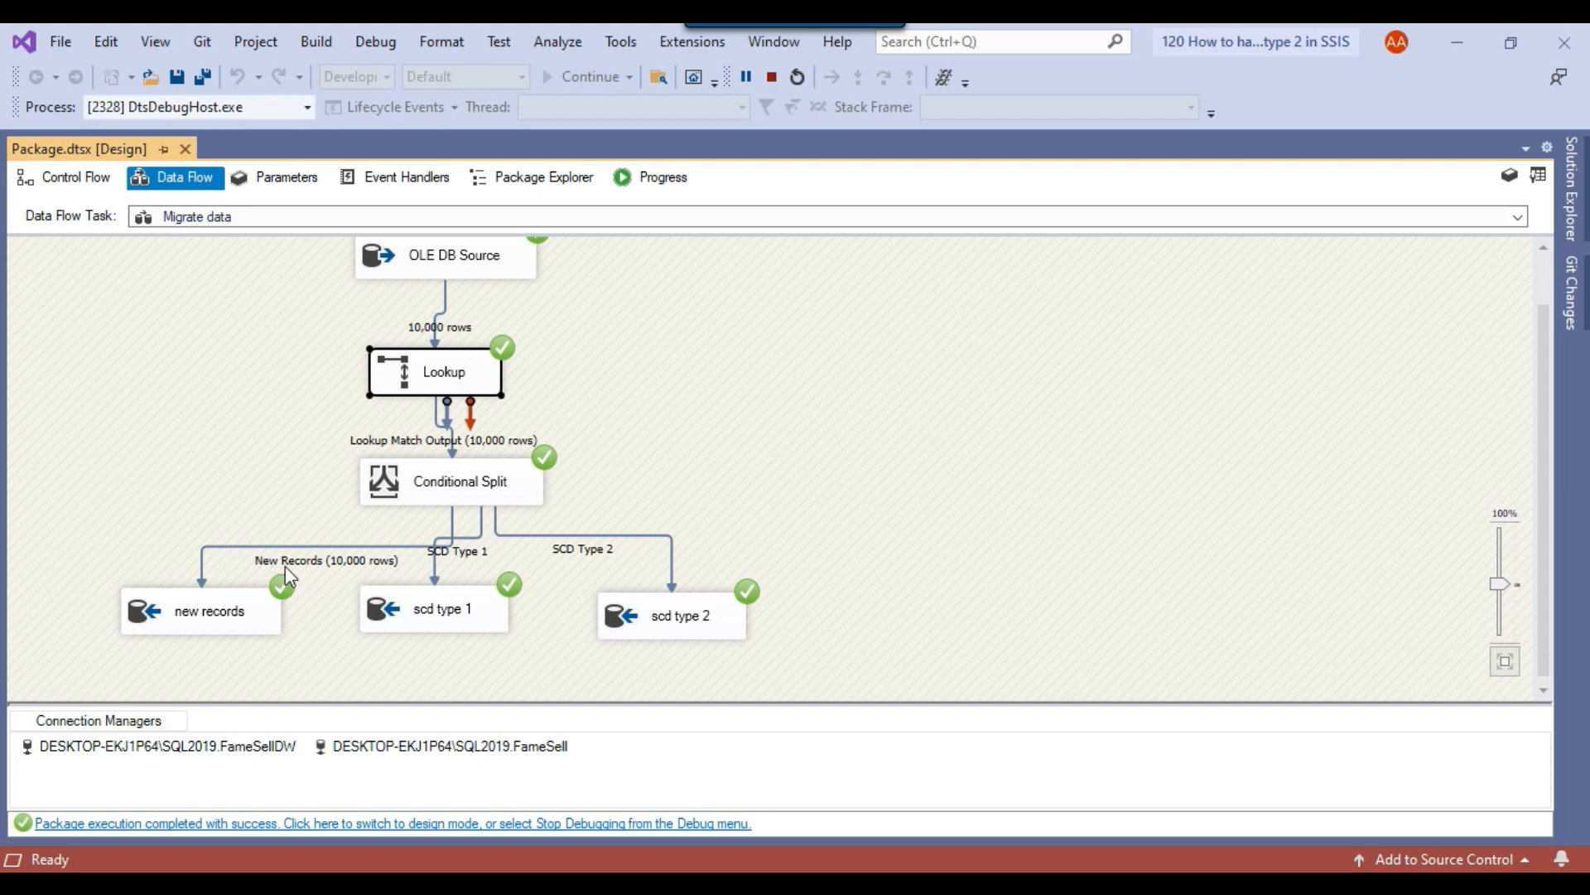
left_click(213, 623)
double_click(181, 617)
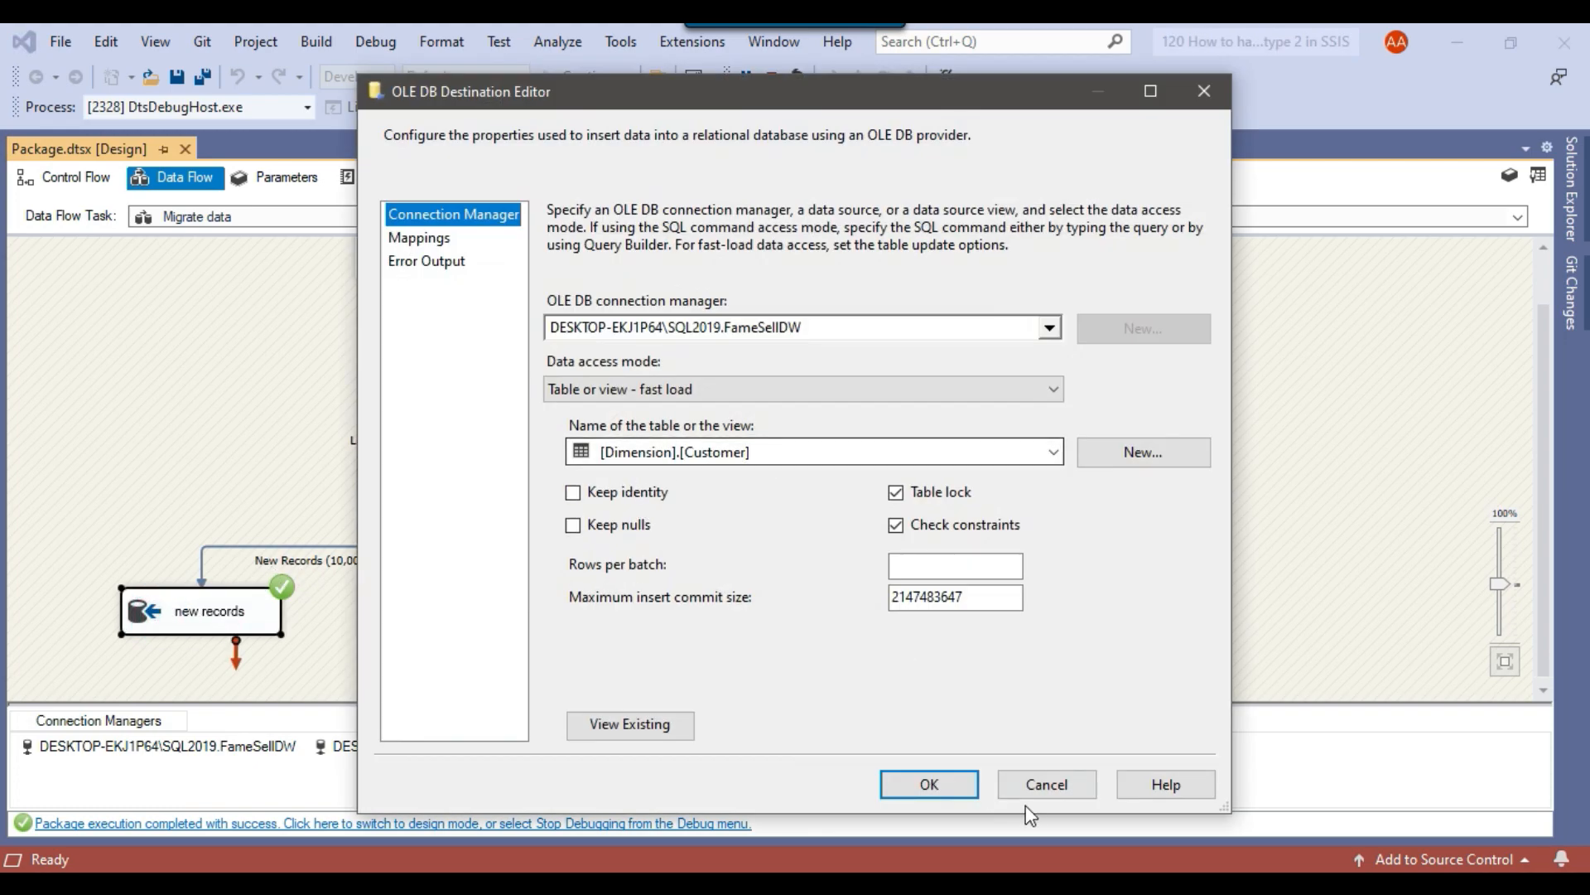
left_click(1040, 784)
left_click(962, 468)
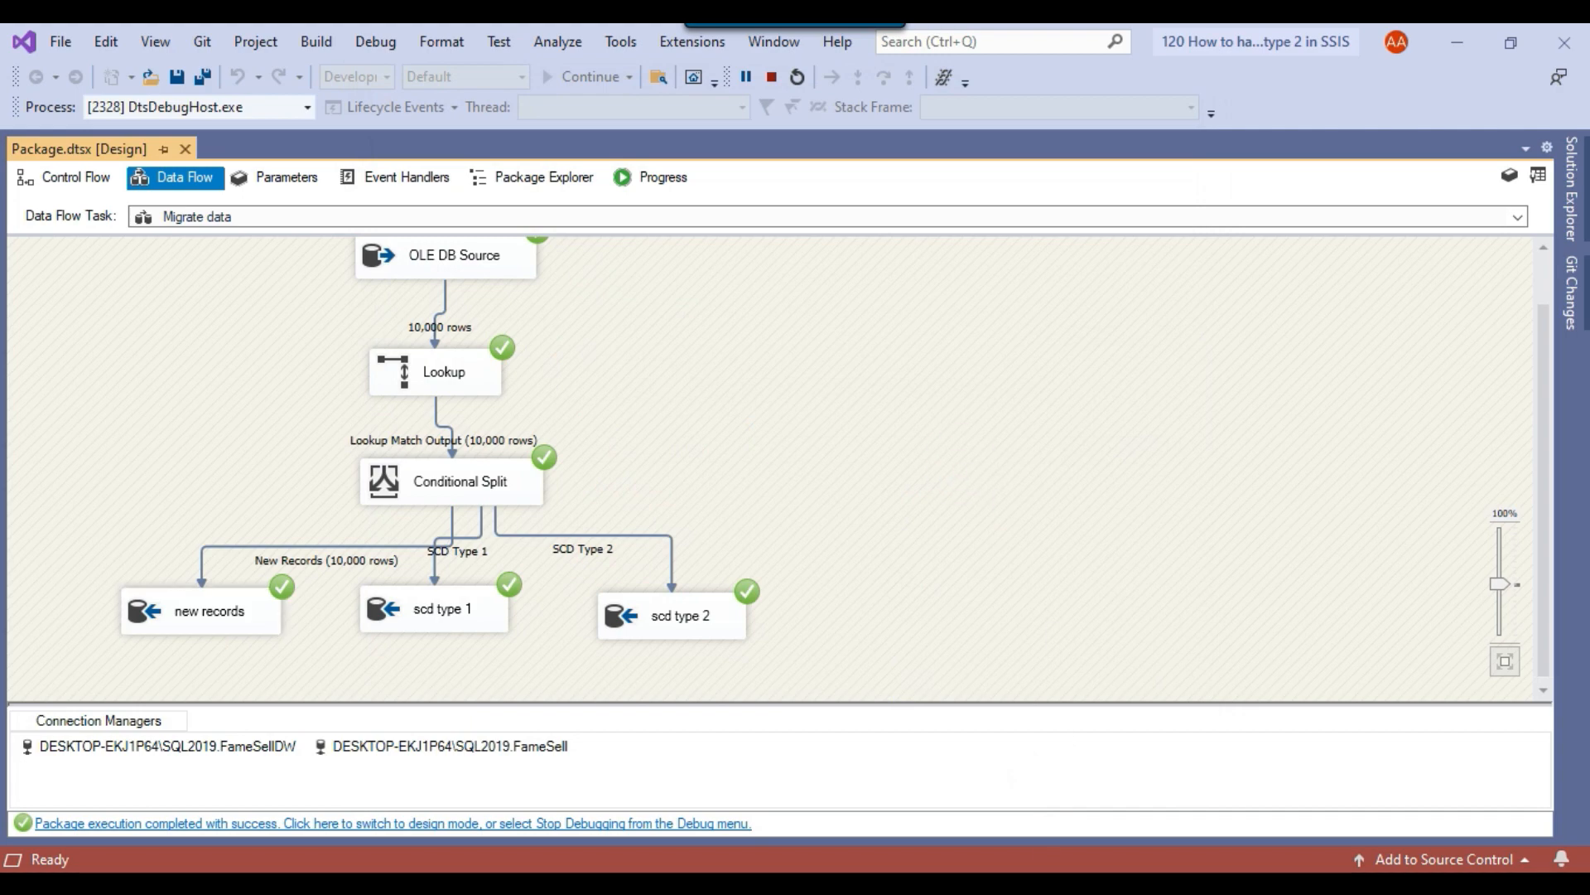
Switch to SQL Server Management Studio, rerun the Dimension.Customer select query, and inspect the loaded rows and their EndDate column.
left_click(1041, 878)
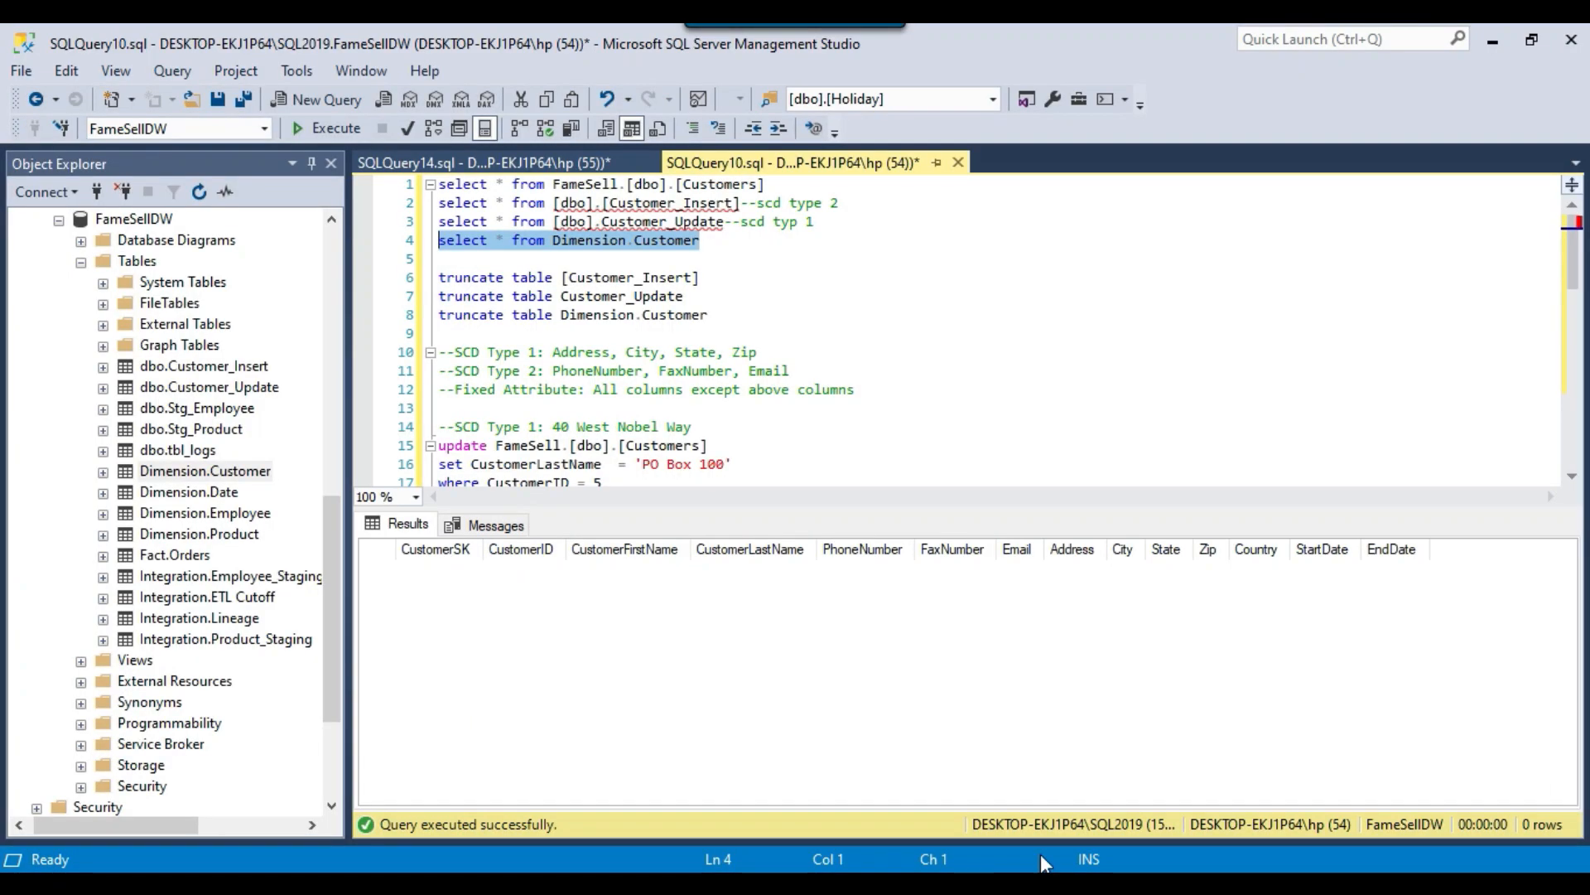
left_click(330, 128)
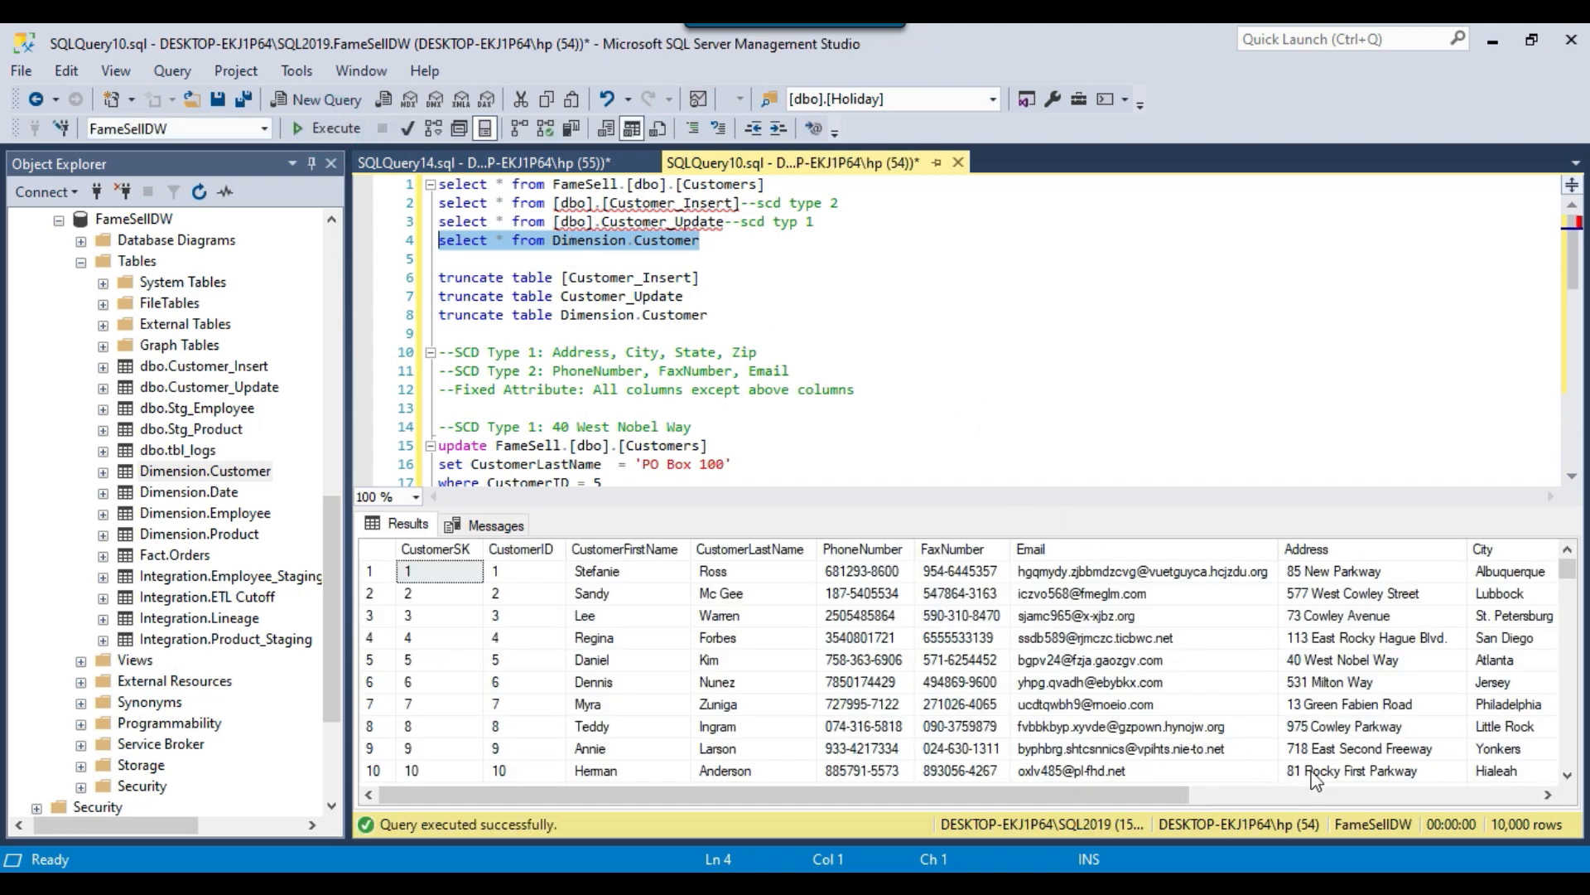
left_click_drag(1127, 802, 1504, 800)
left_click(1528, 577)
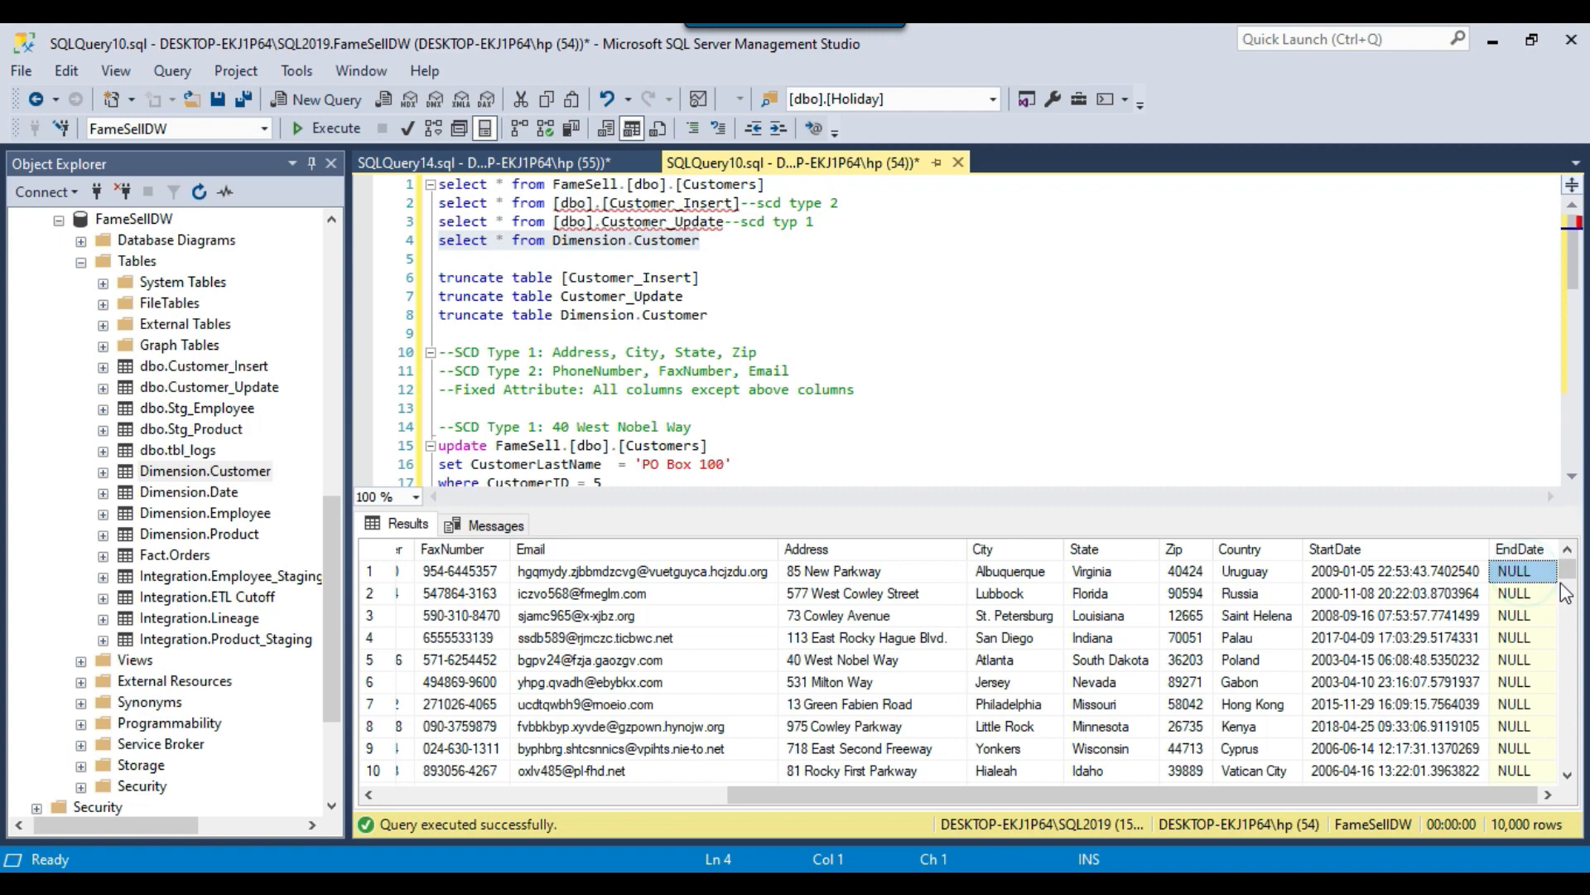
mouse_move(1566, 569)
left_mouse_down()
mouse_move(1560, 779)
mouse_move(1570, 586)
left_mouse_up()
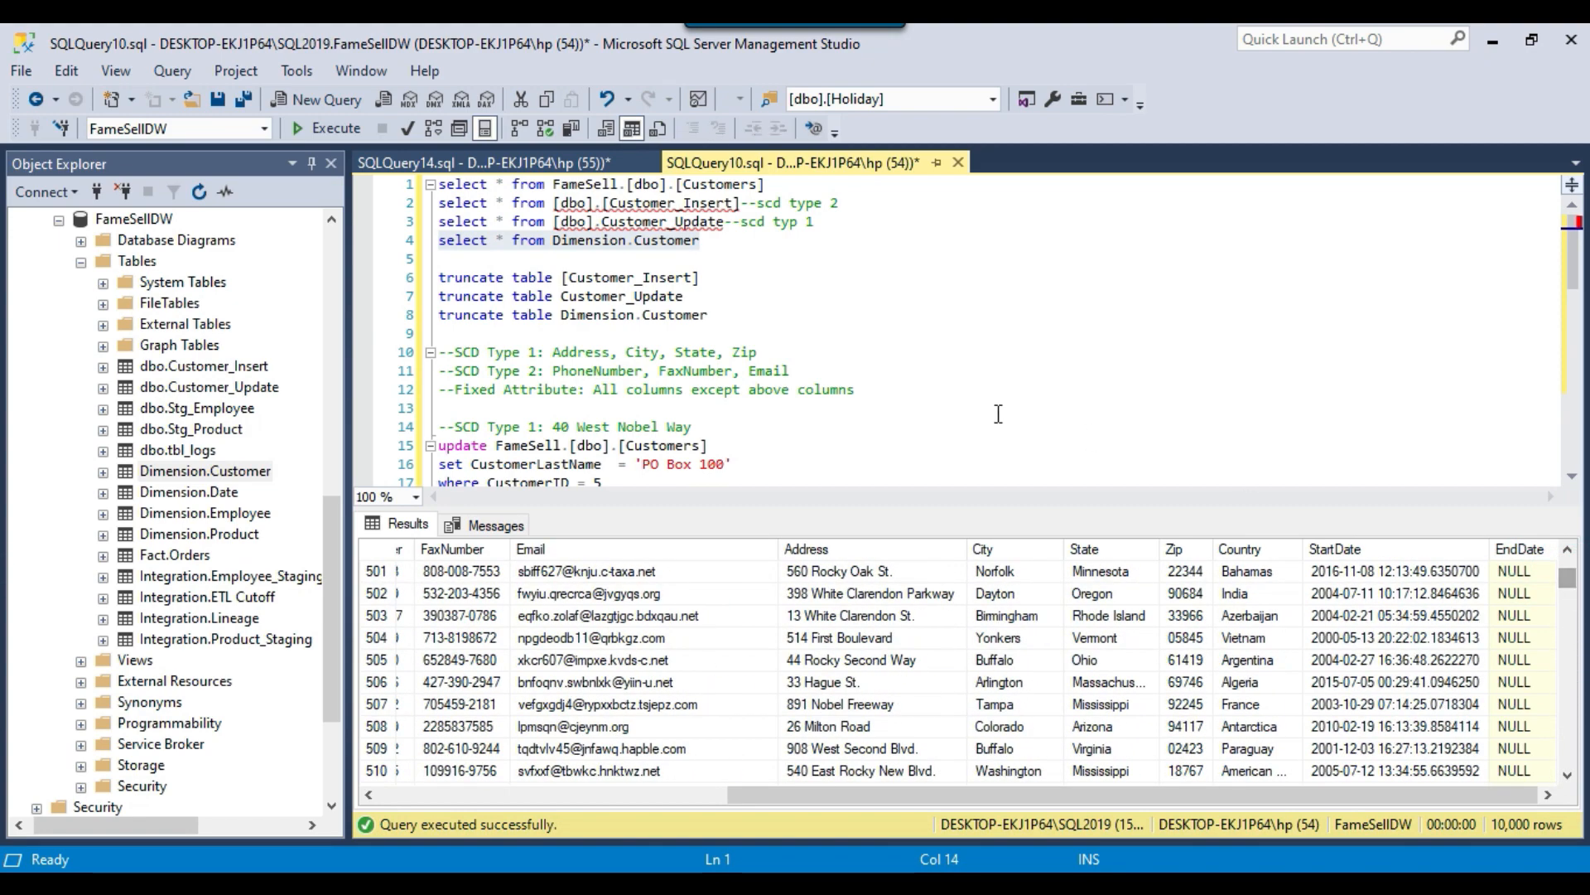
Review the SCD Type 1 test section of the script and run only the select query on FameSell.[dbo].[Customers].
left_click(955, 385)
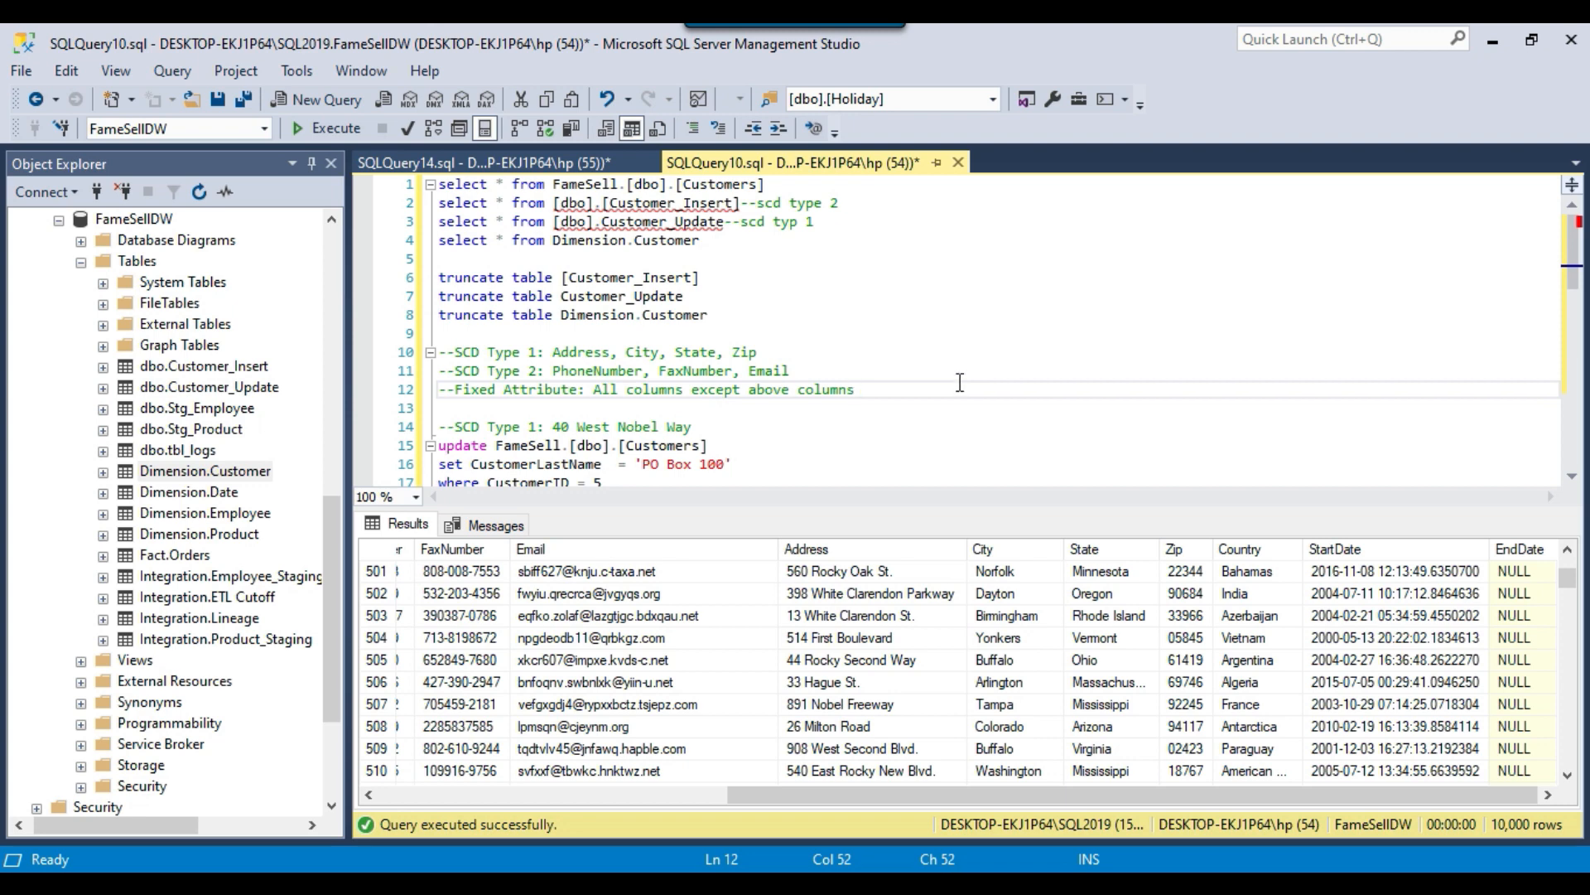
scroll(907, 338, "down", 2)
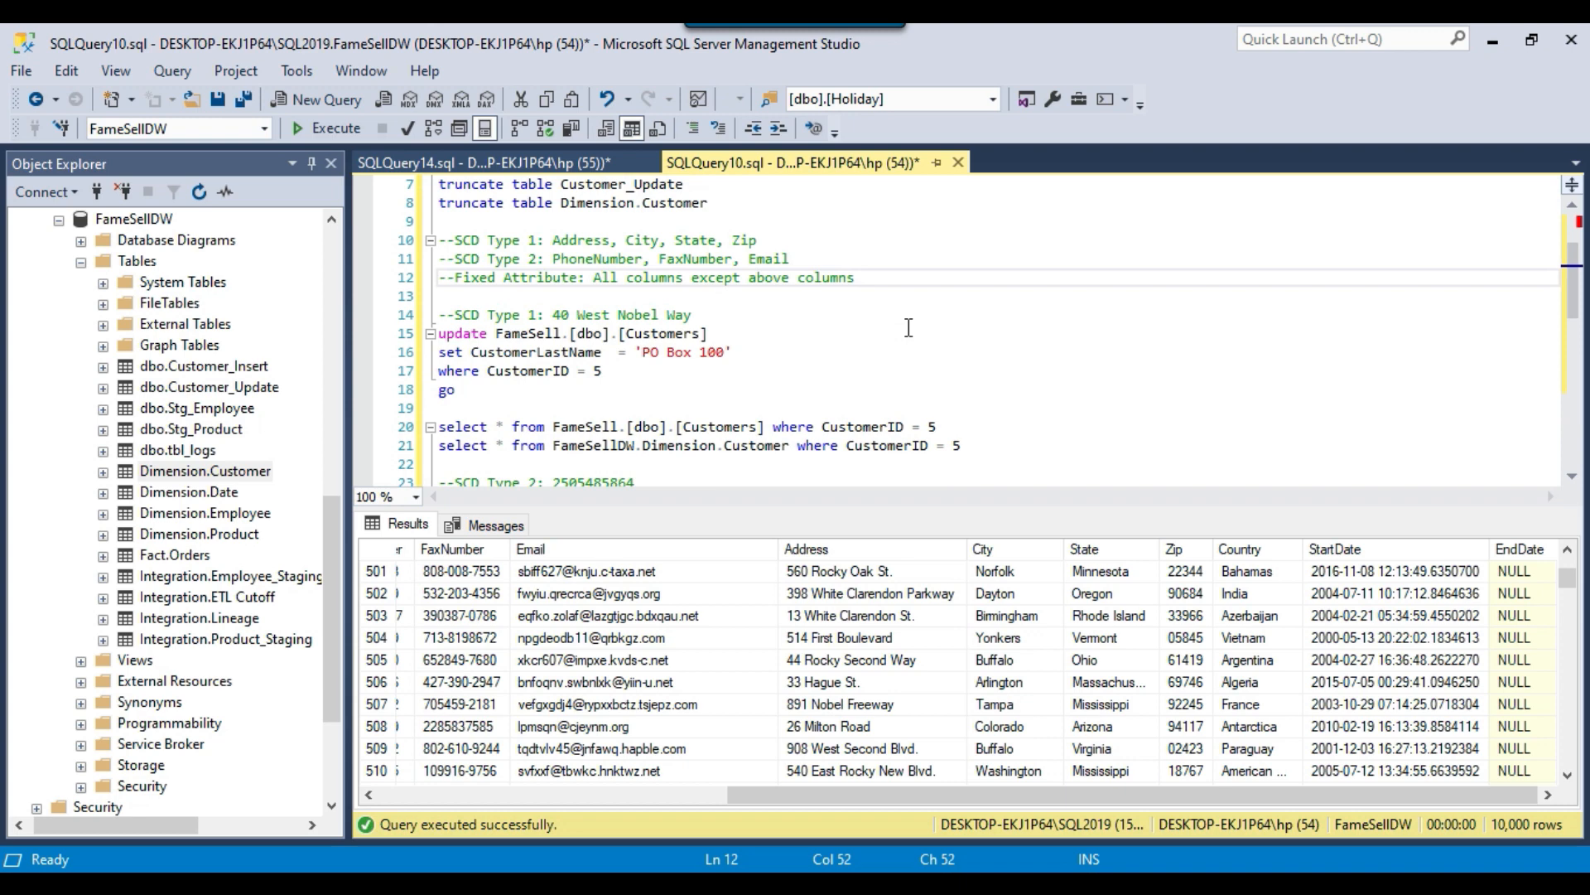
left_click_drag(457, 315, 552, 314)
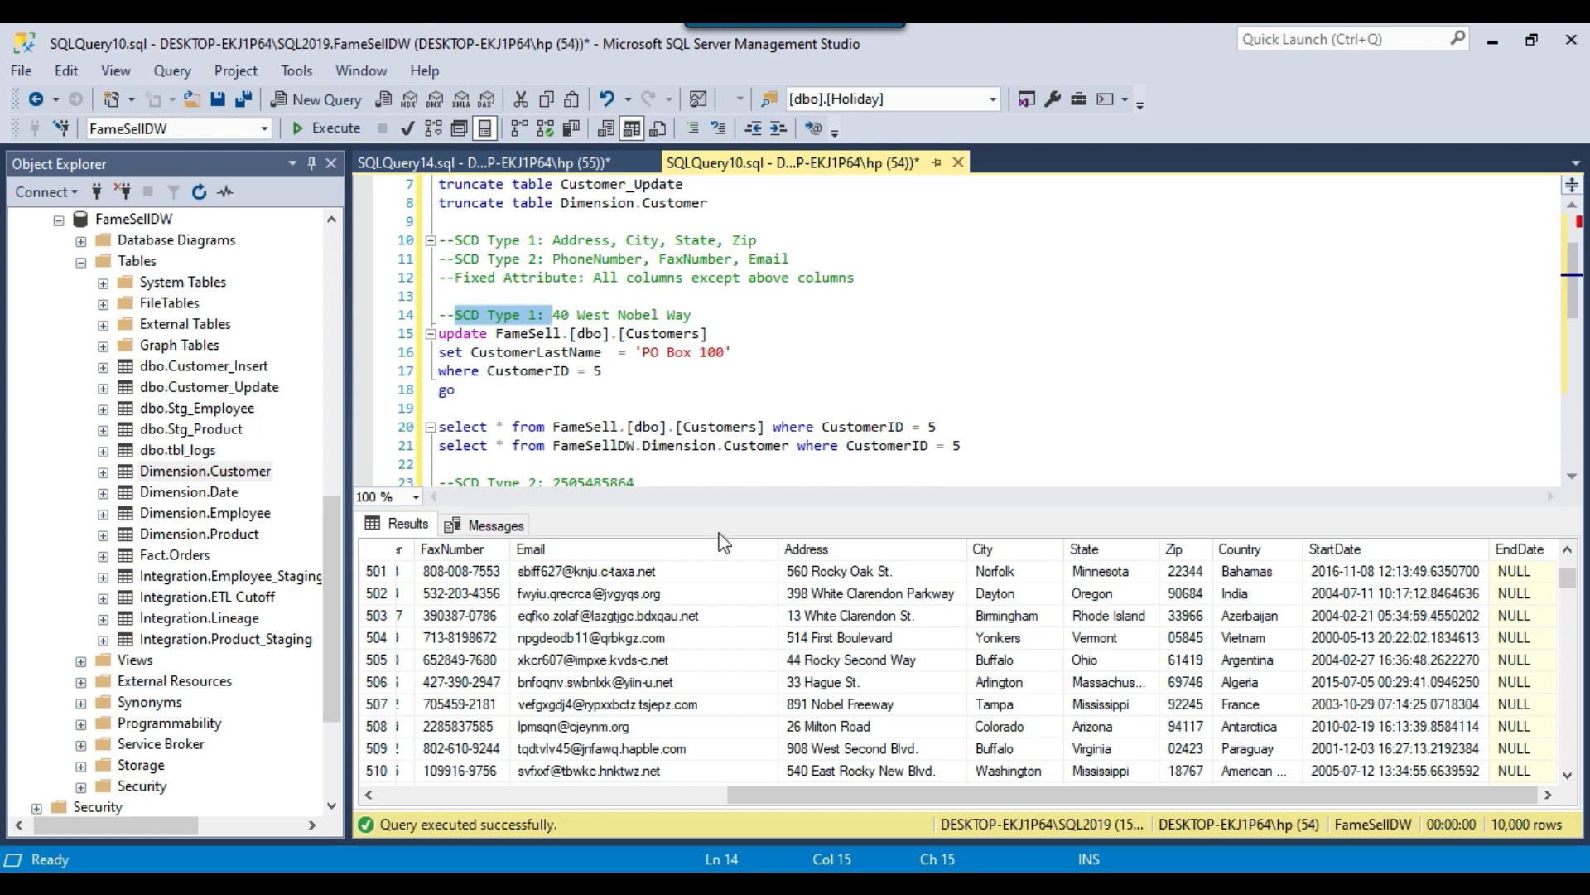
scroll(737, 448, "up", 2)
left_click(726, 336)
left_click_drag(790, 181, 419, 183)
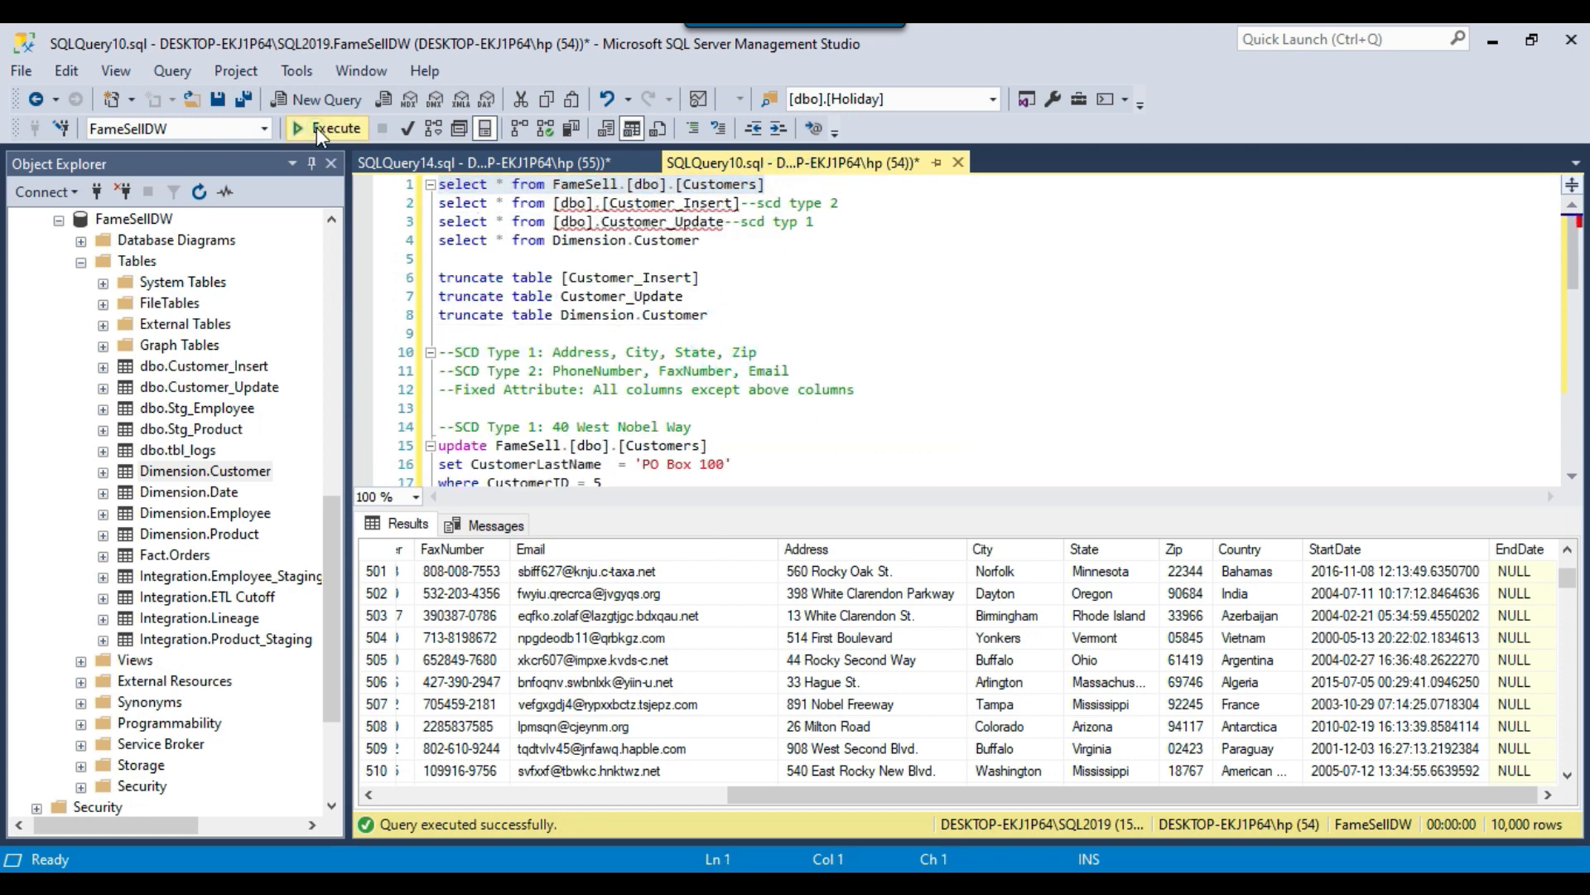
left_click(317, 127)
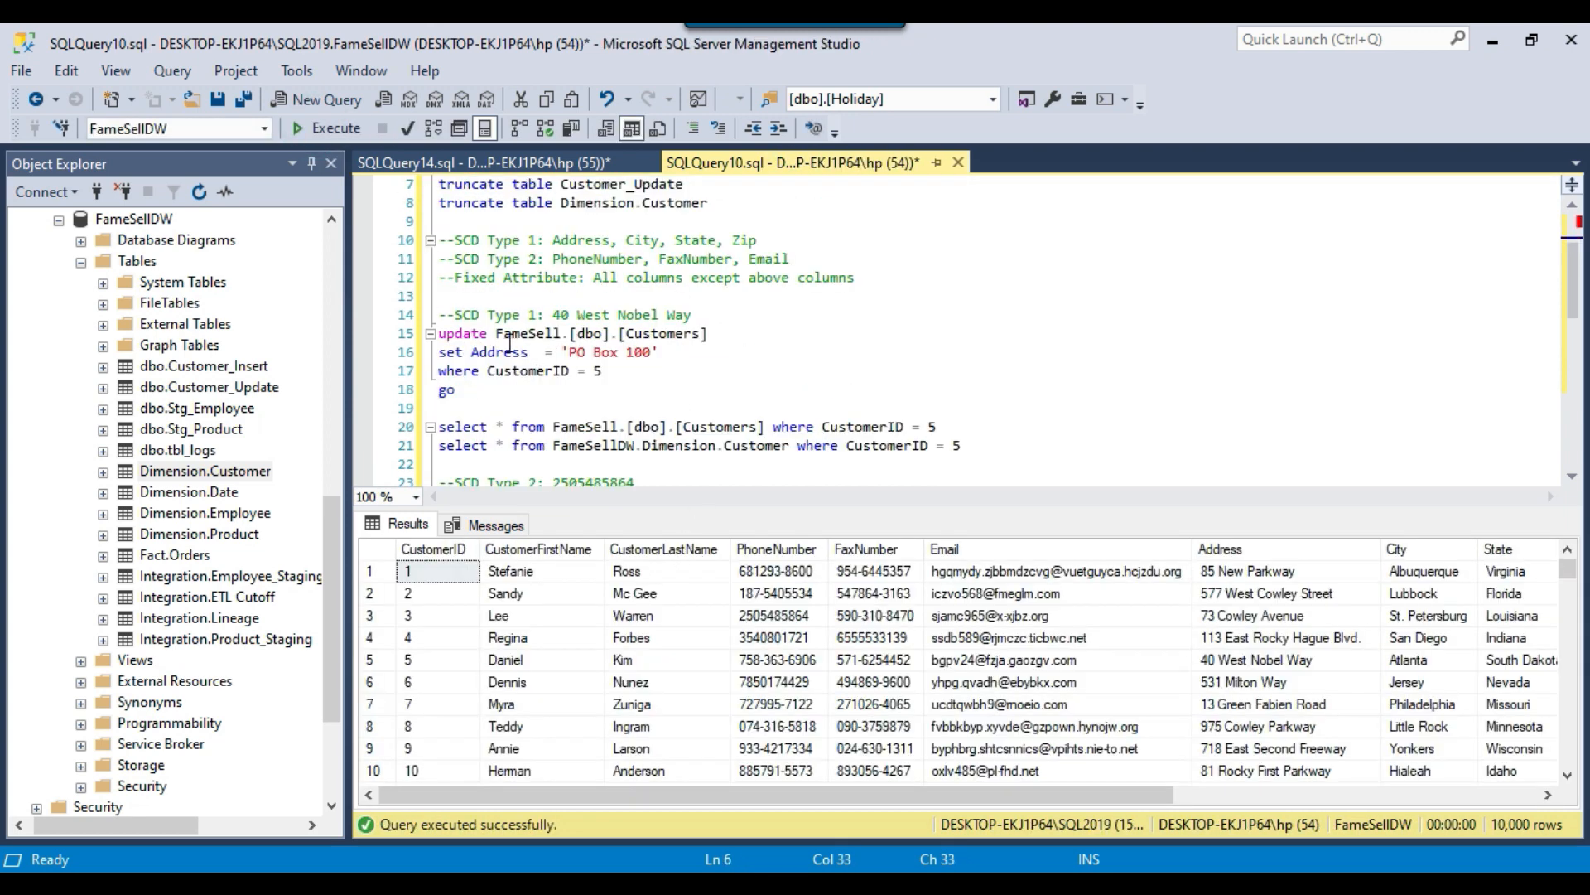
Review the Address update statement, run the paired source and dimension select queries for the test customer, and compare the Address values.
left_click_drag(498, 333, 729, 332)
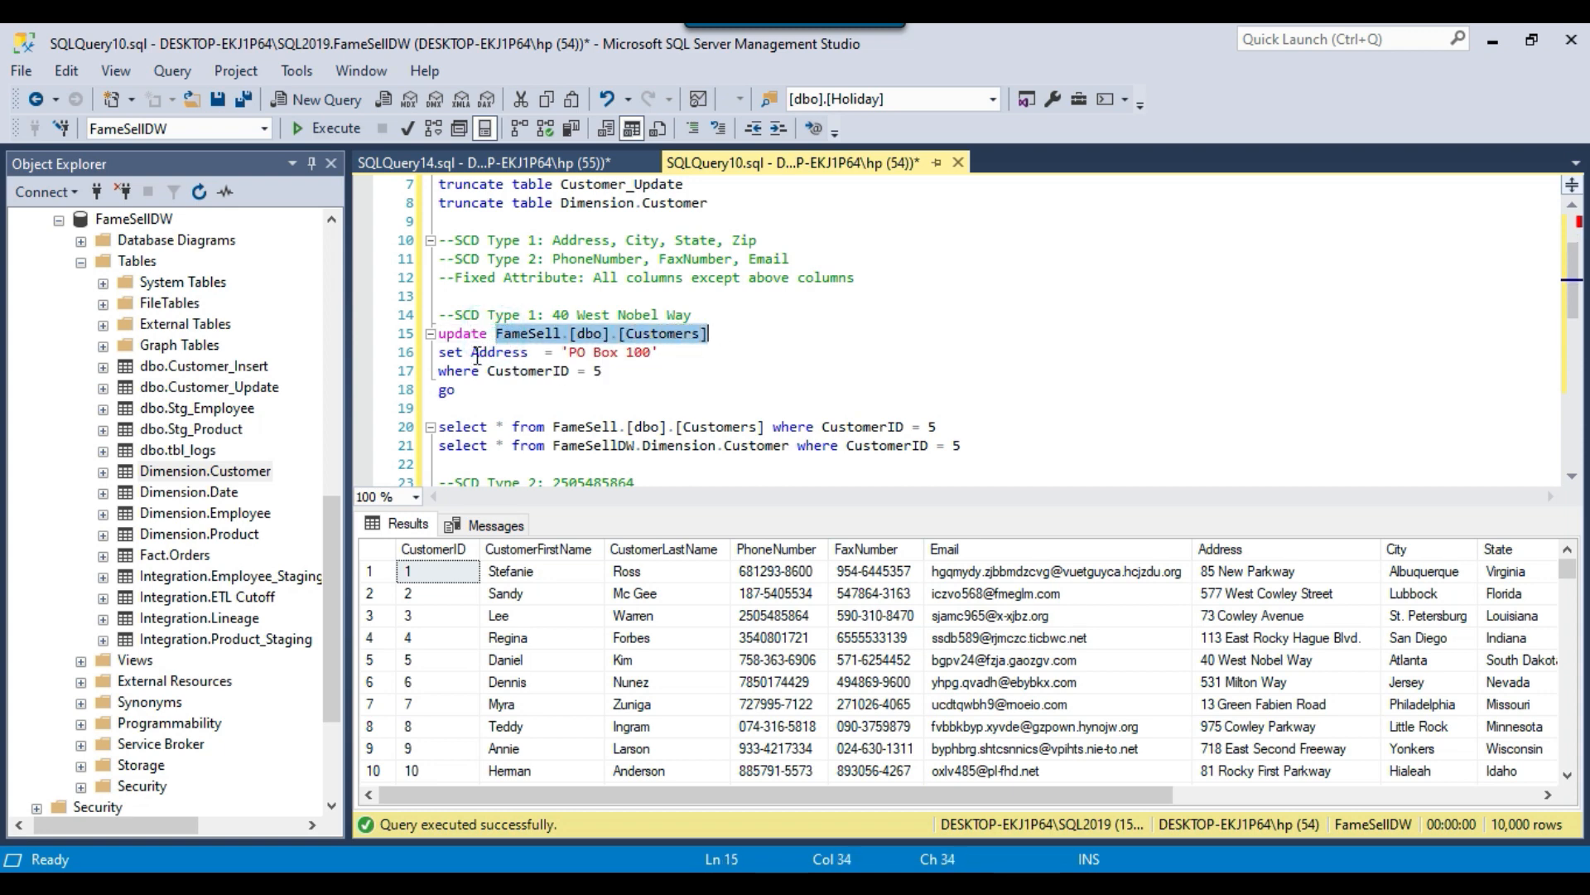
left_click_drag(472, 357, 455, 316)
left_click_drag(982, 451, 385, 430)
left_click(333, 130)
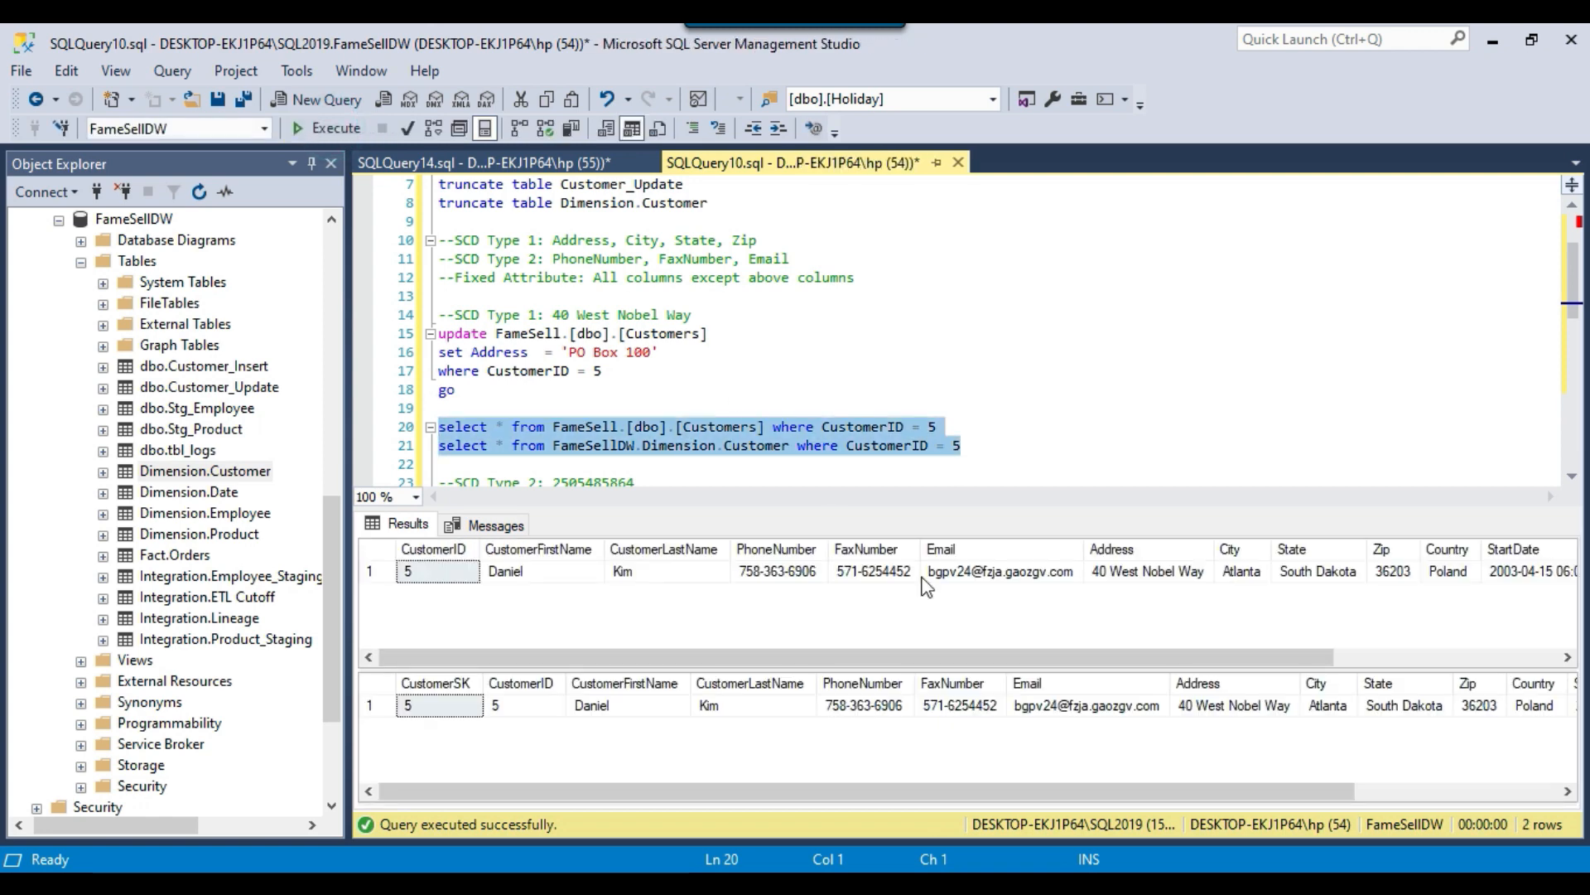
left_click(1123, 575)
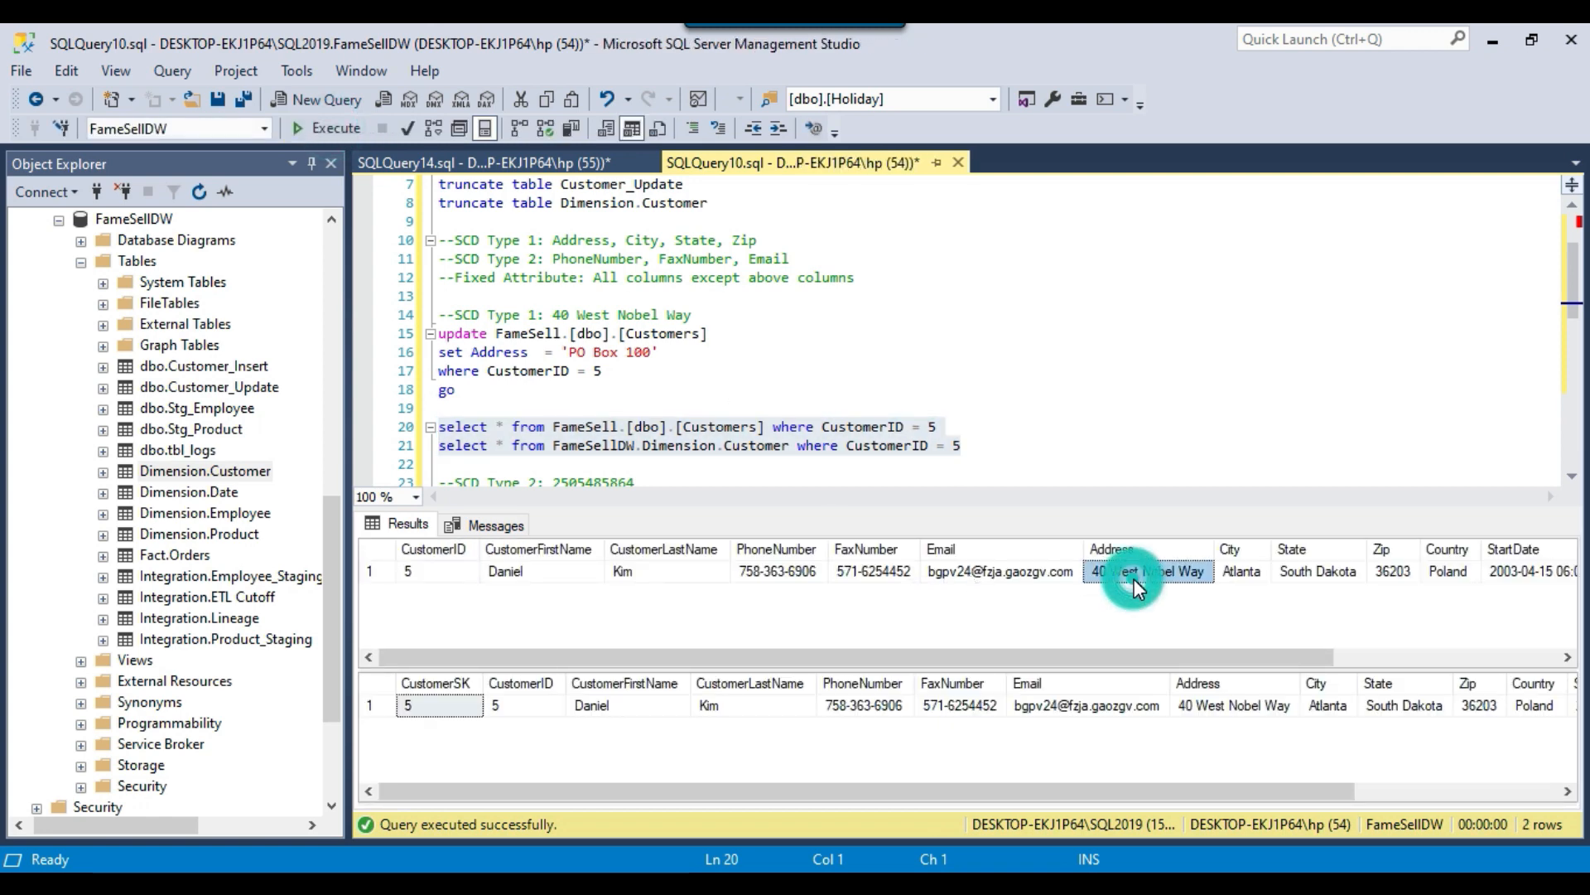
left_click(1229, 710)
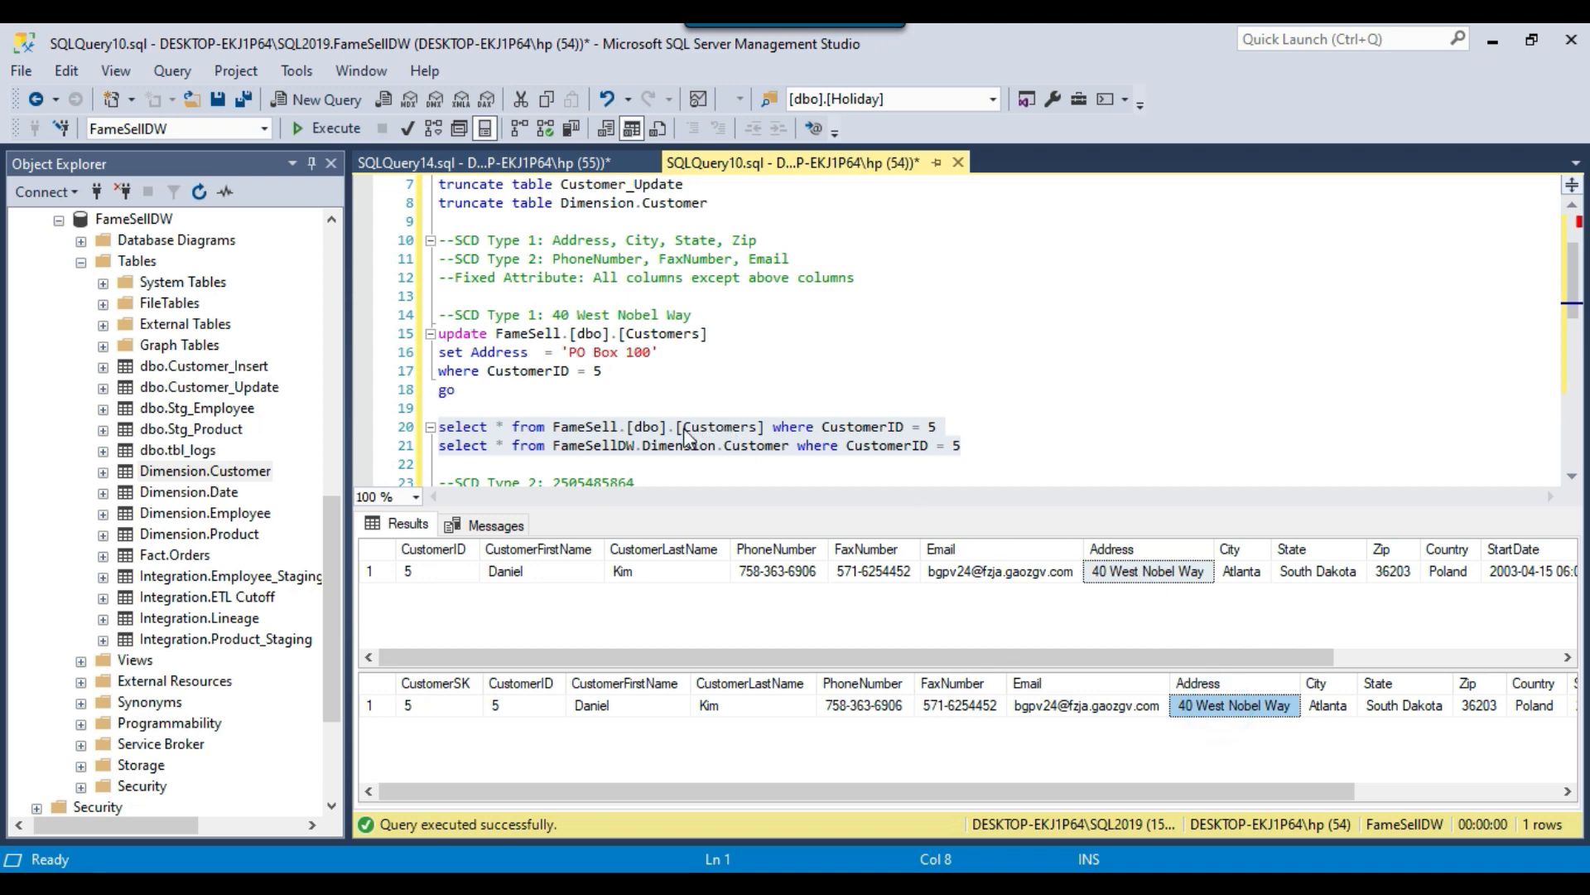
double_click(613, 450)
double_click(678, 448)
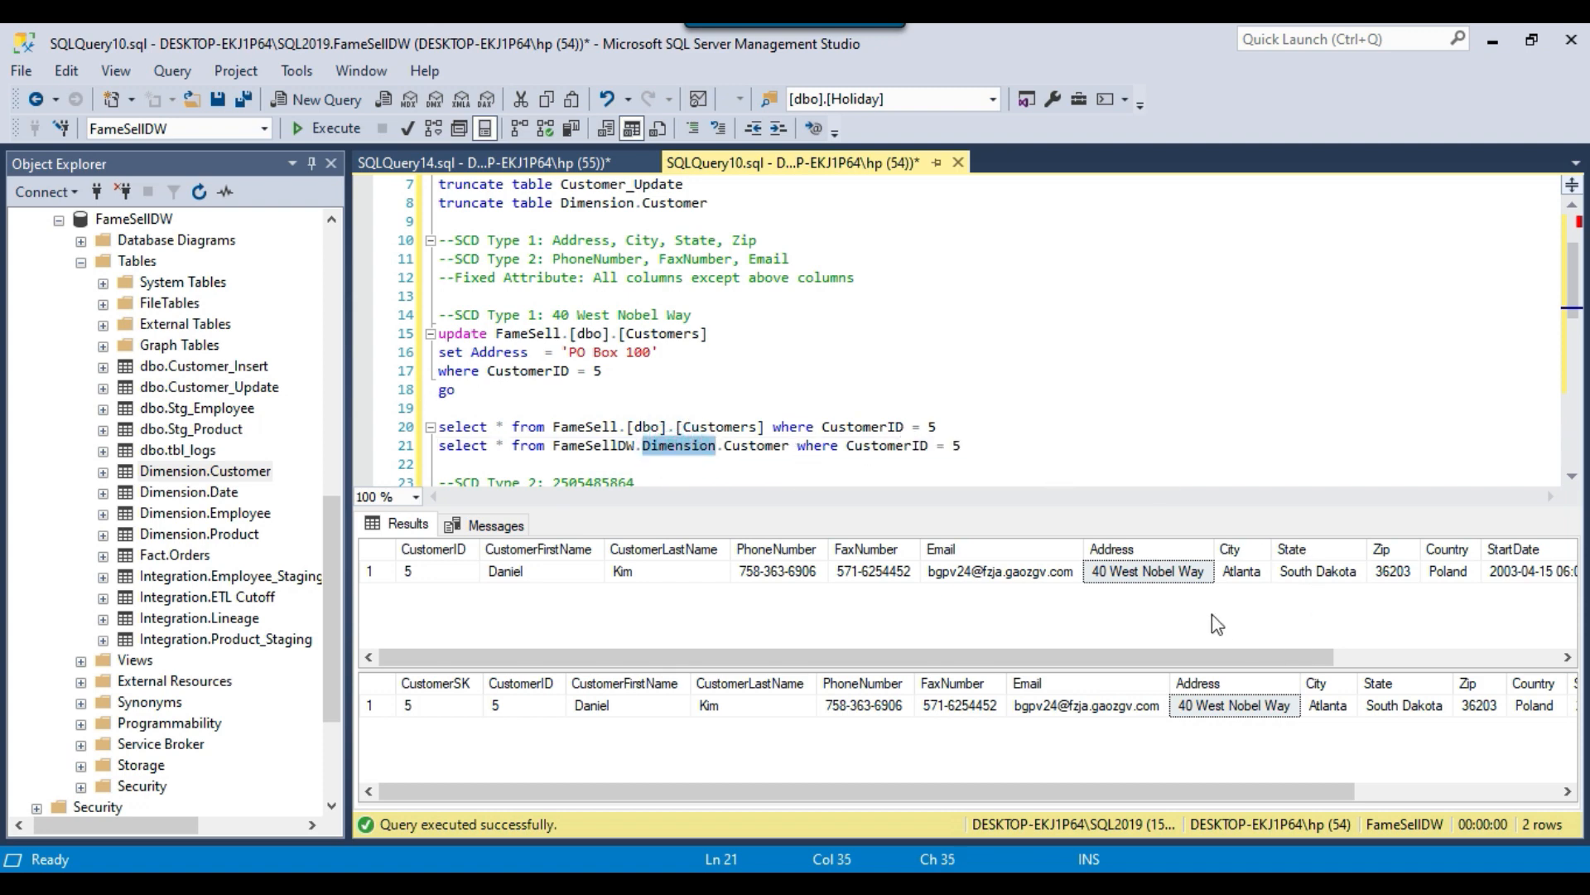
left_click(1150, 572)
left_click(1216, 705)
left_click(943, 426)
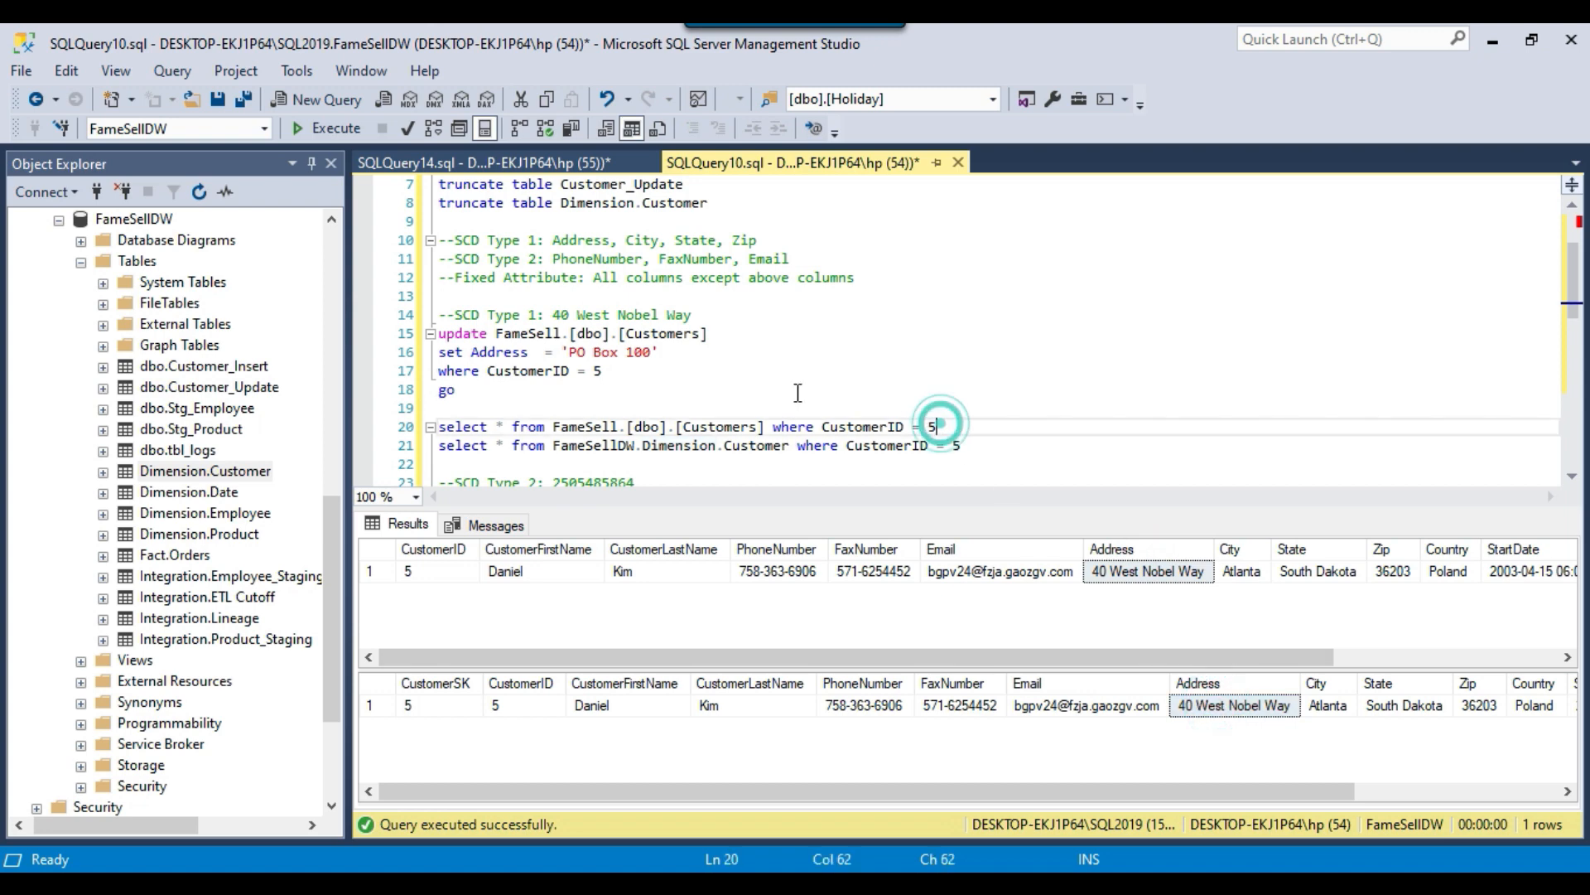
Run only the SCD Type 1 update statement that changes the test customer's Address in FameSell.[dbo].[Customers].
left_click_drag(455, 240, 801, 246)
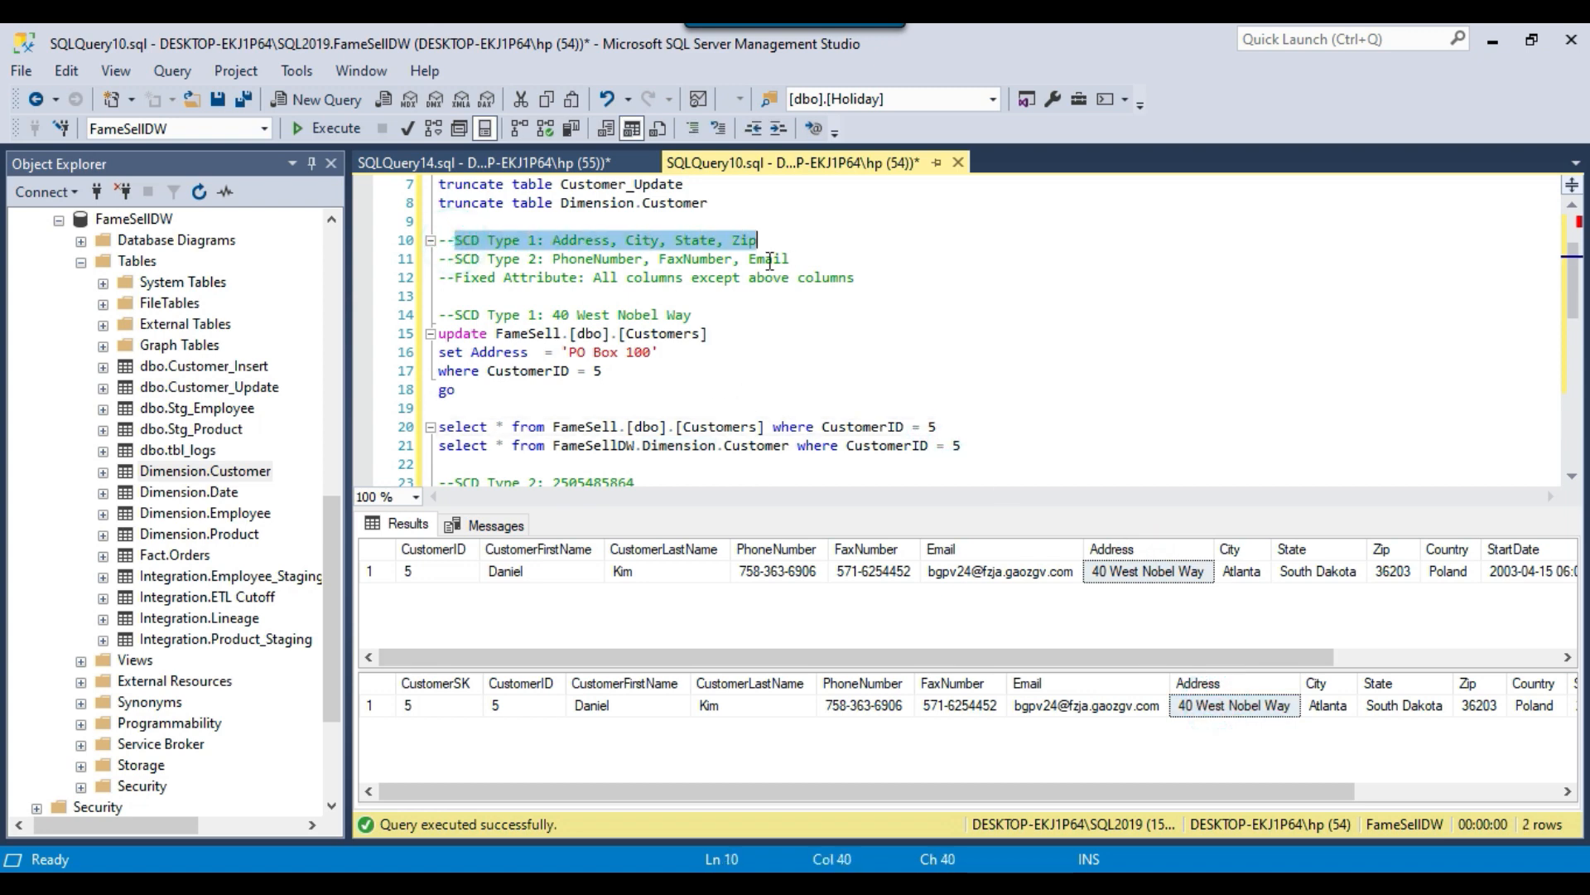
left_click_drag(460, 390, 440, 315)
left_click(335, 129)
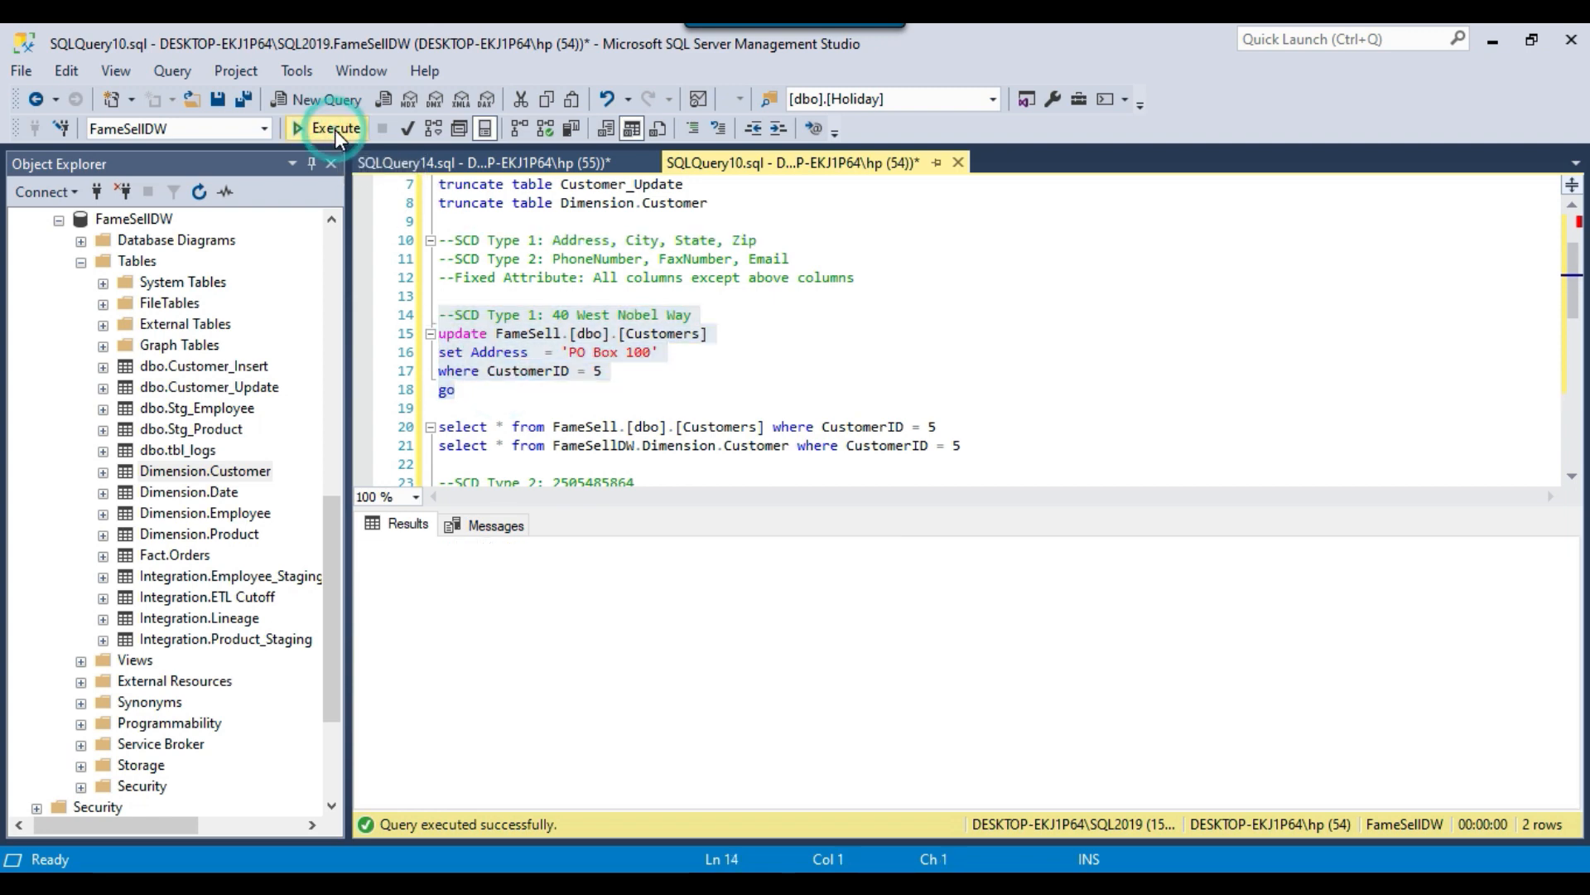
Rerun the test customer's source and dimension select queries and compare the Address values after the source update.
left_click_drag(961, 447, 439, 427)
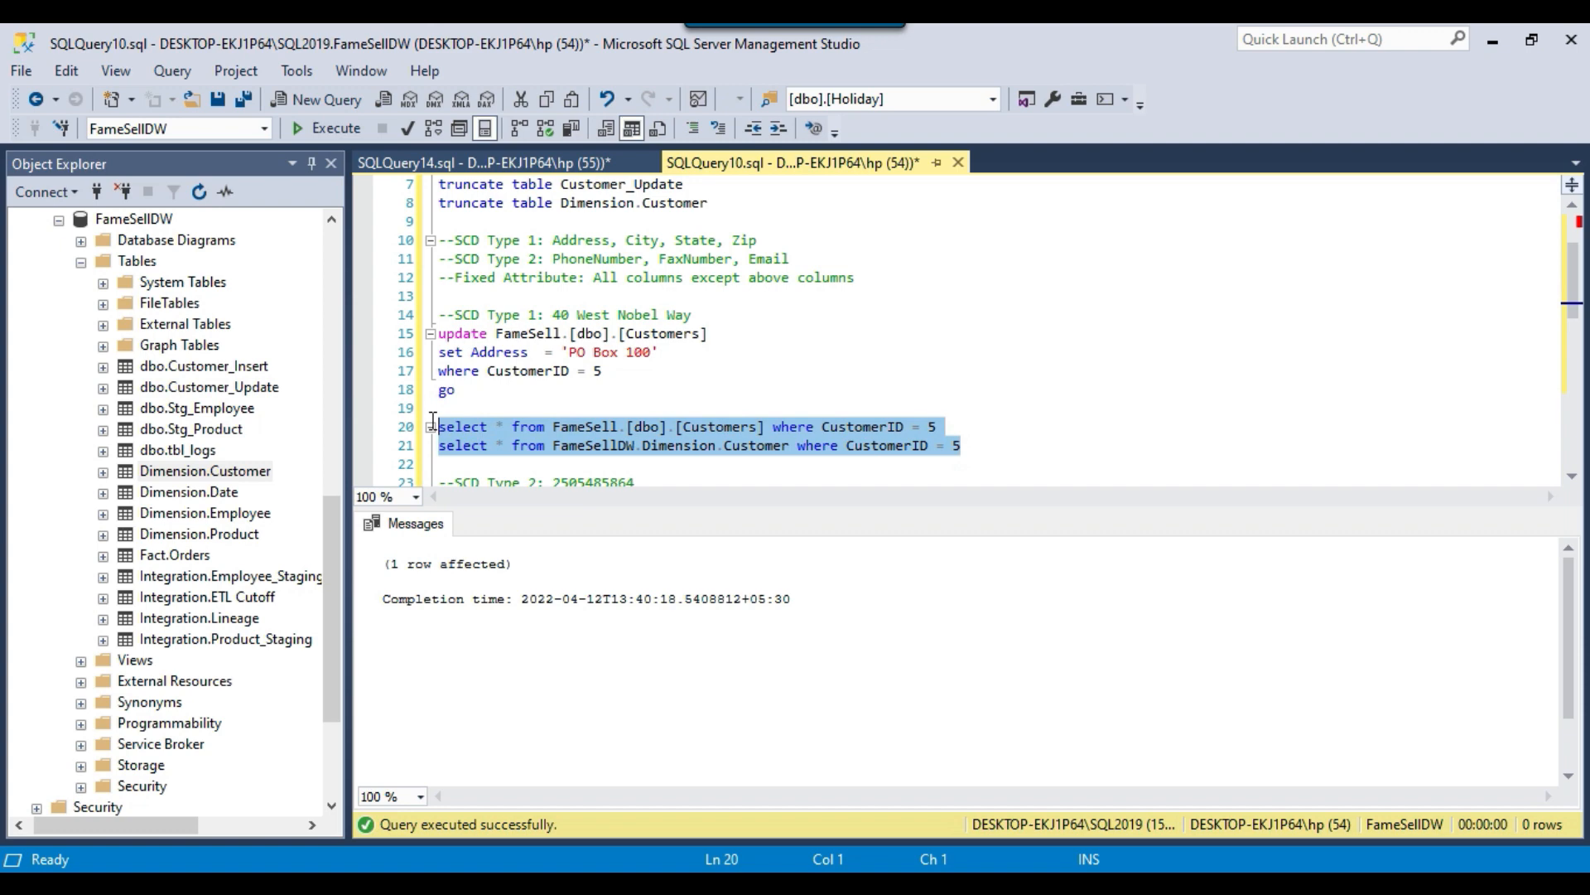
left_click(329, 132)
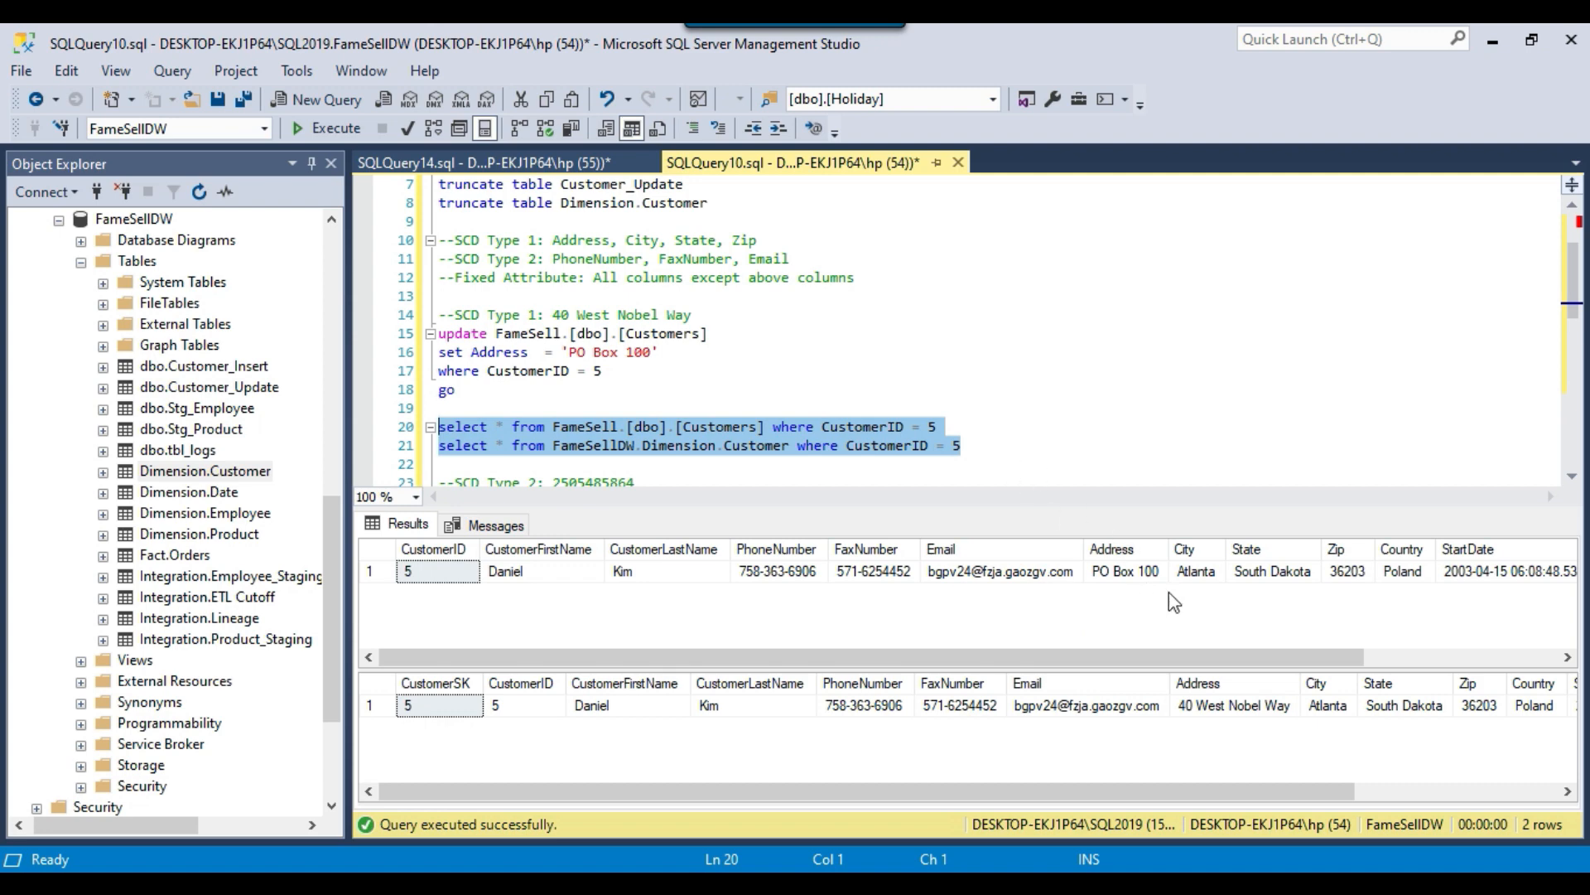
left_click(1138, 578)
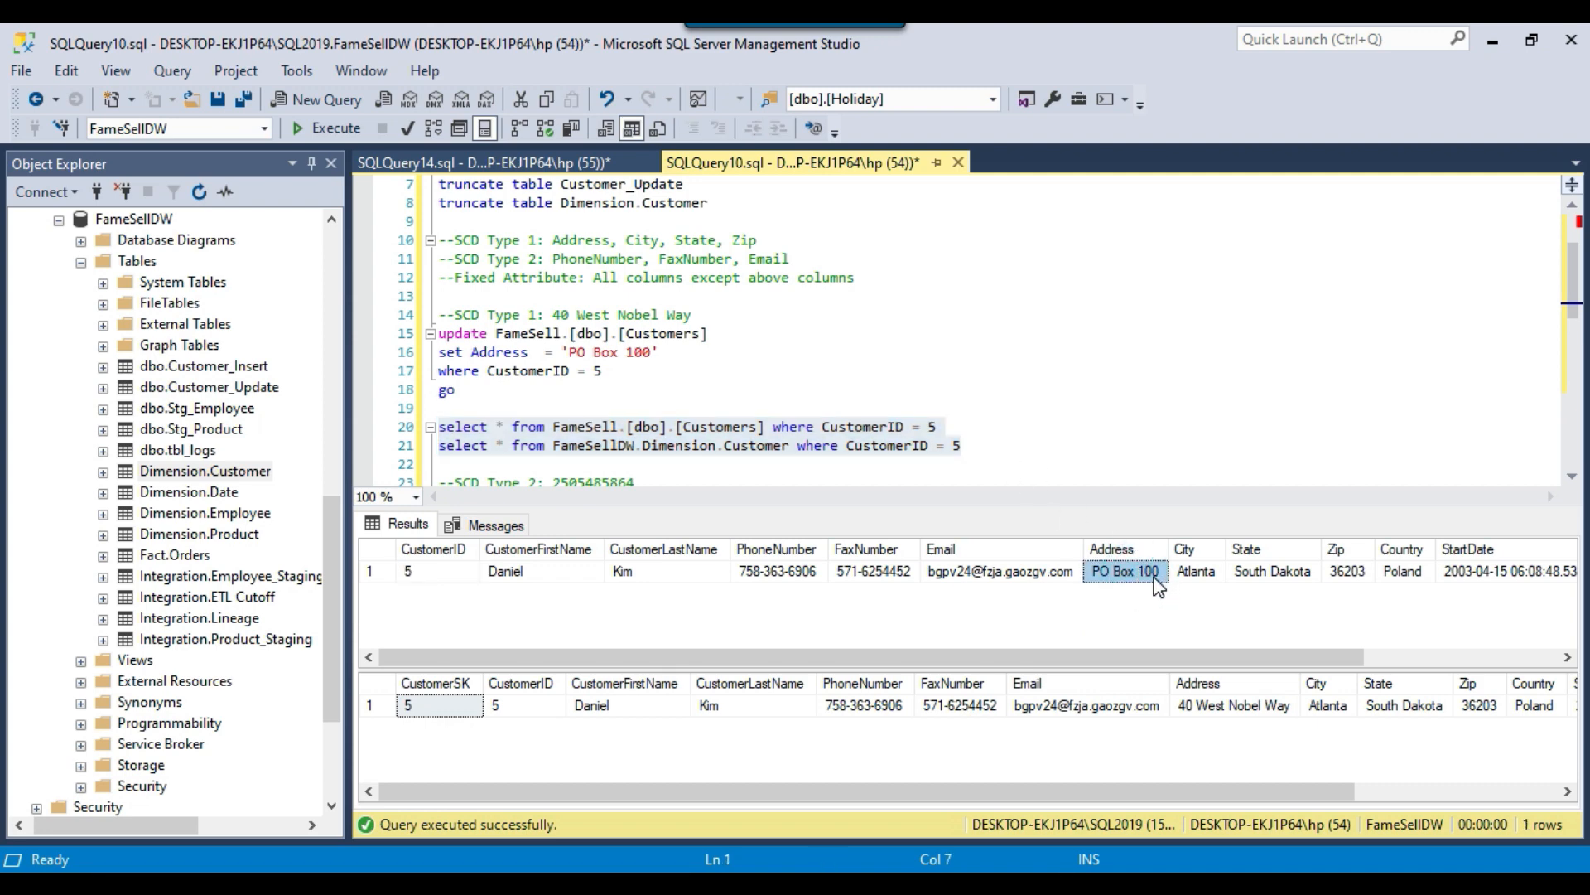
left_click(1224, 711)
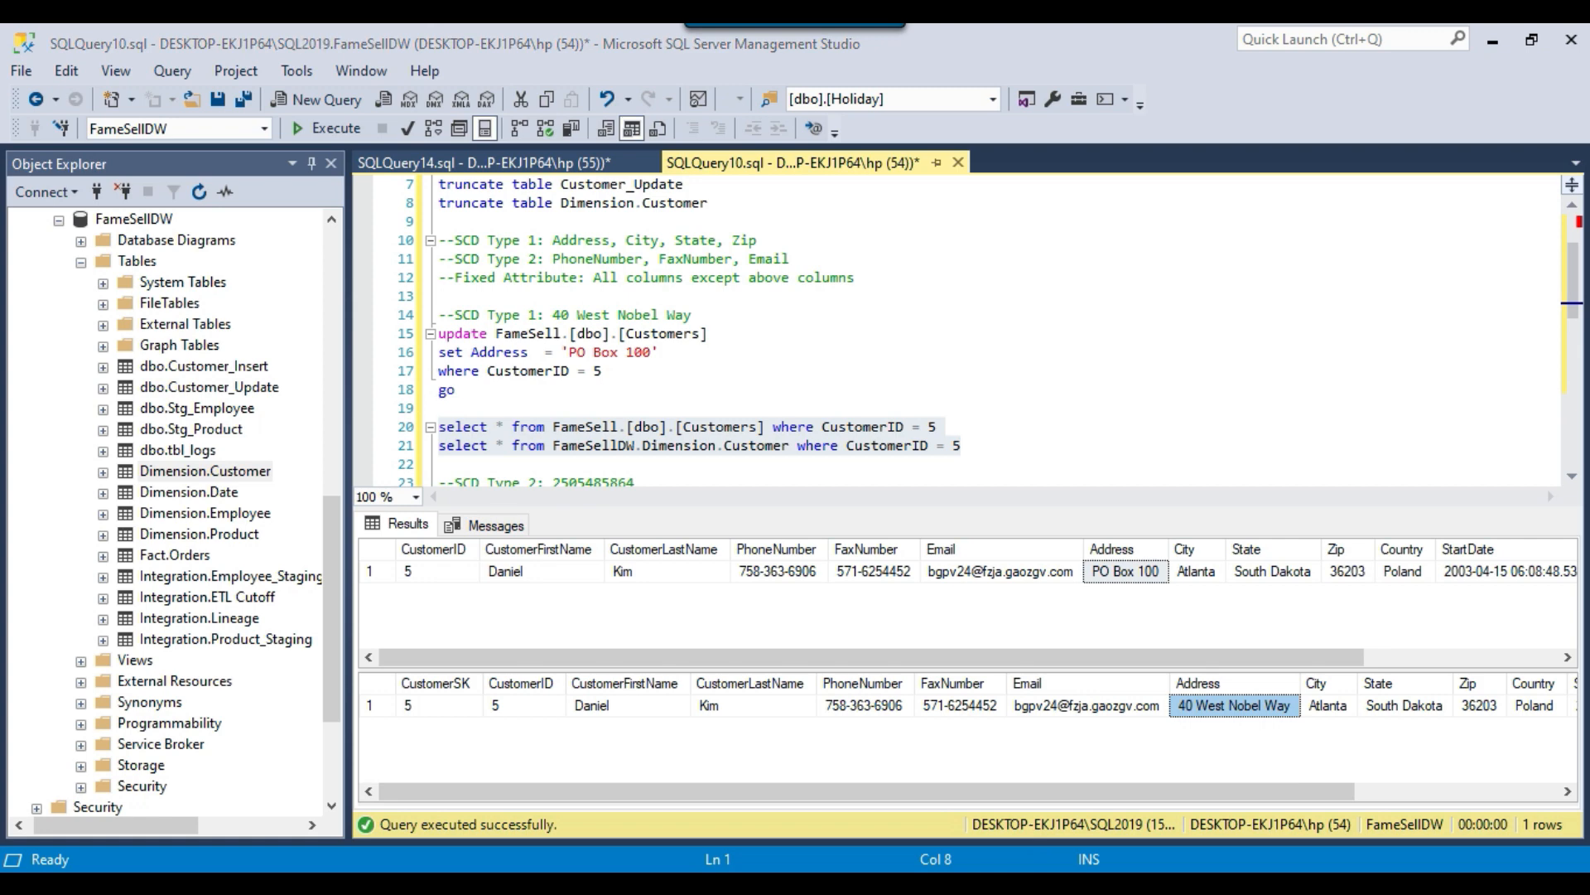
Switch to Visual Studio, restart the package from the control flow, and inspect the row counts in the Migrate data flow.
key("alt+Tab")
scroll(682, 361, "up", 1)
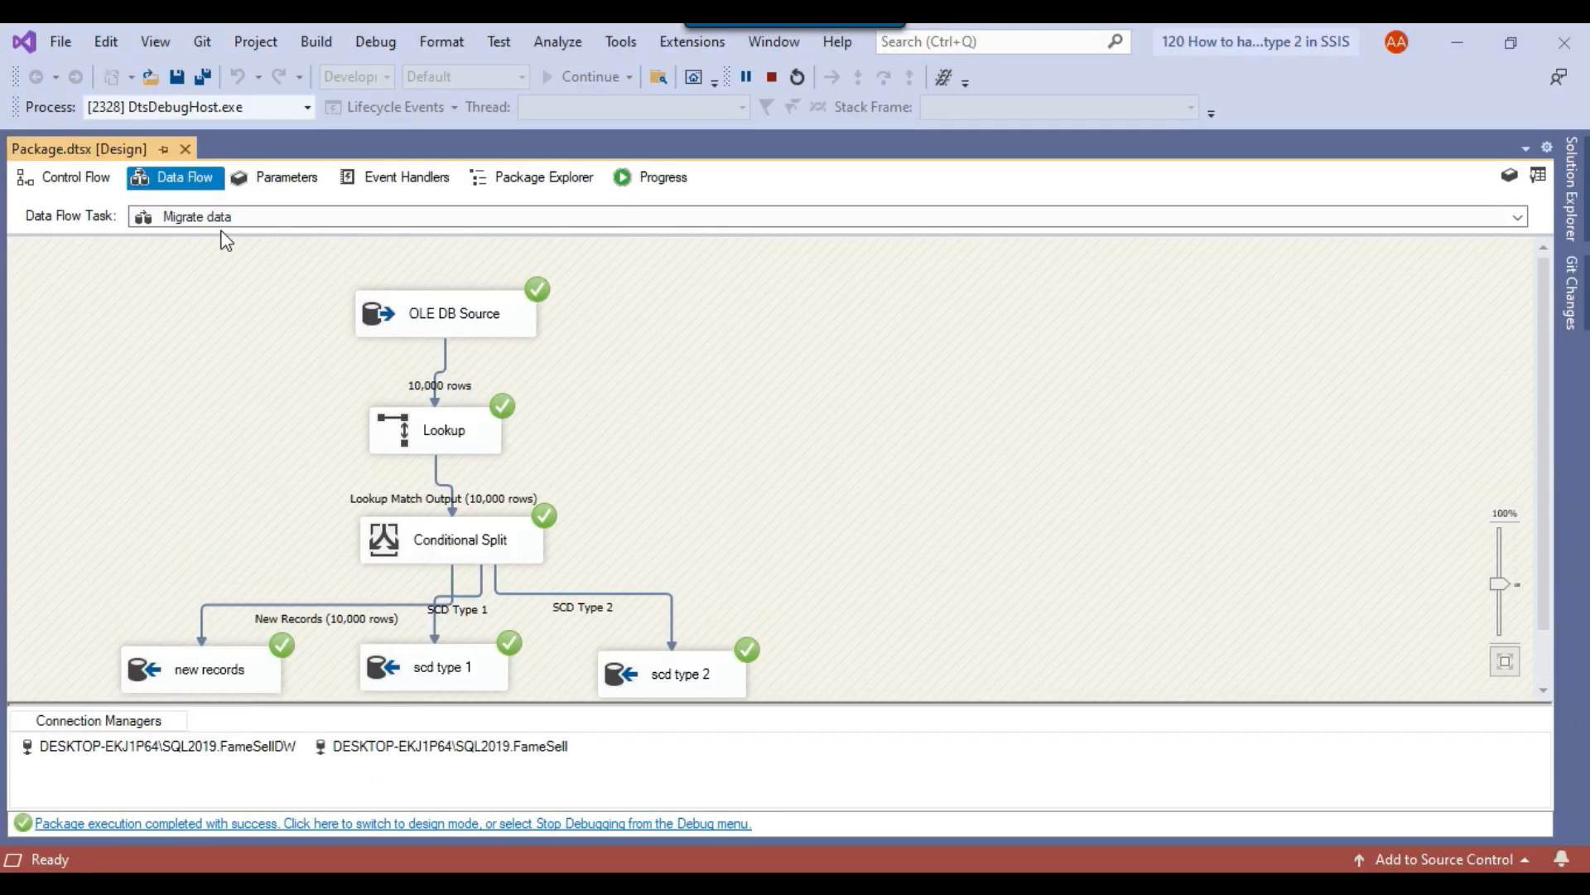
left_click(79, 177)
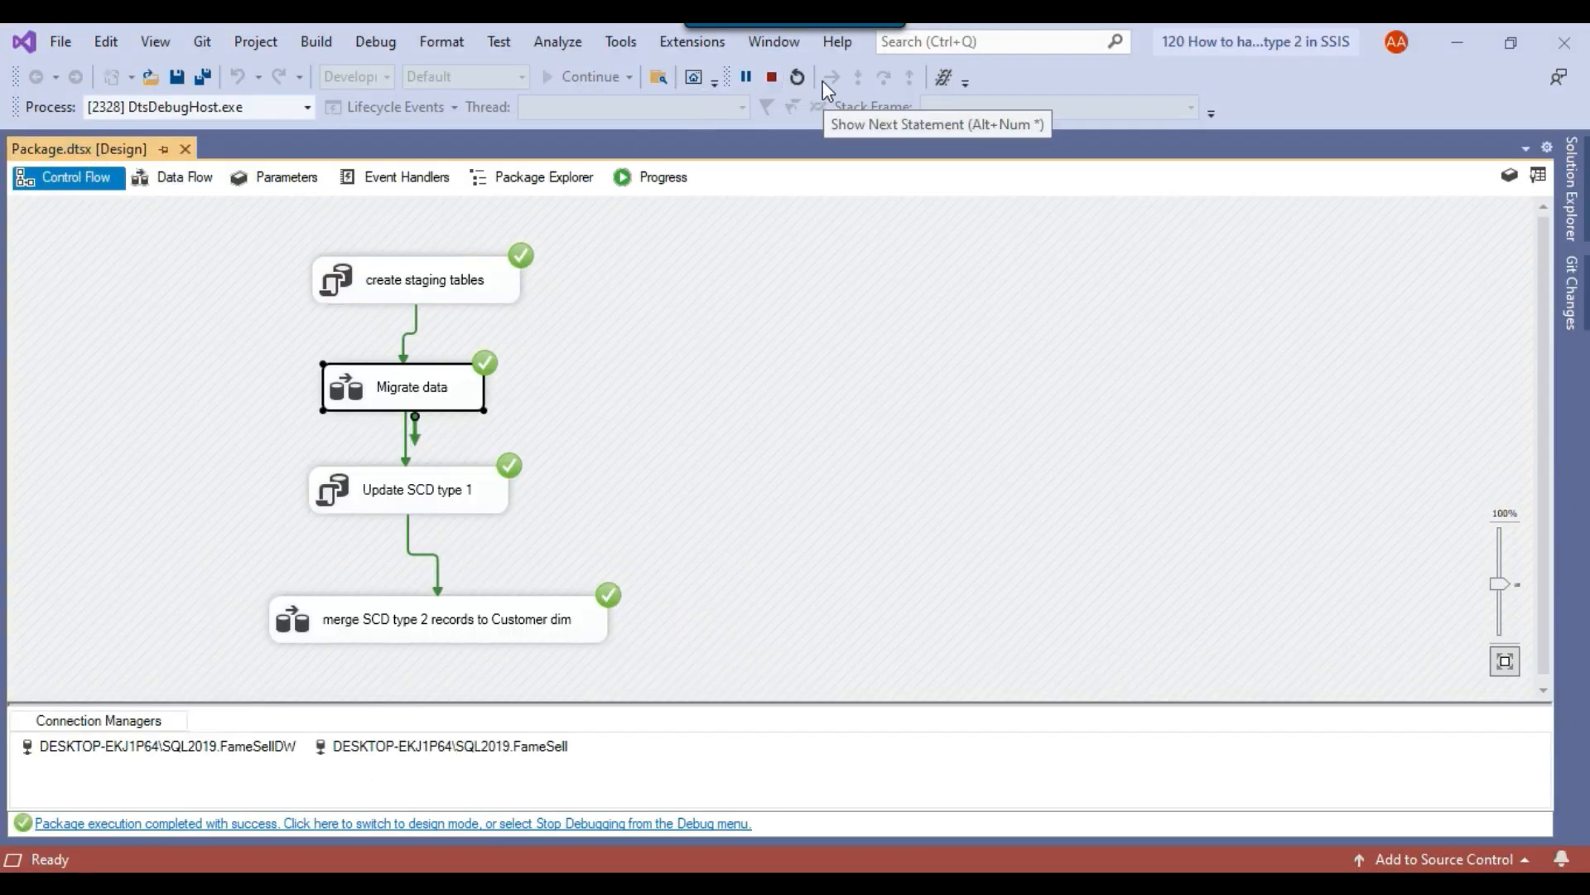
left_click(797, 76)
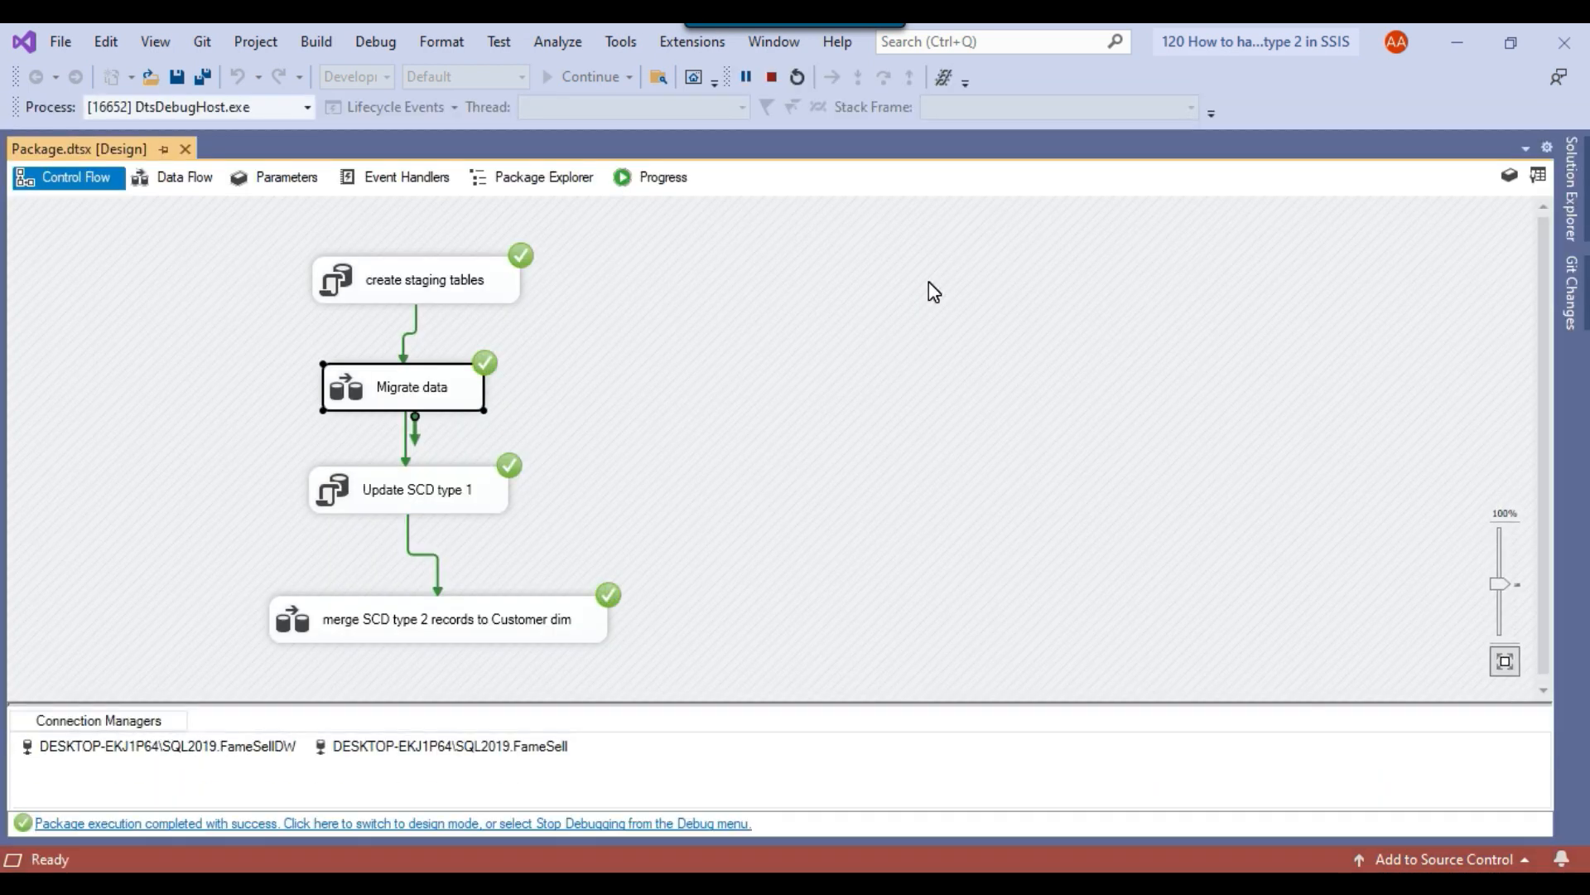
left_click(163, 178)
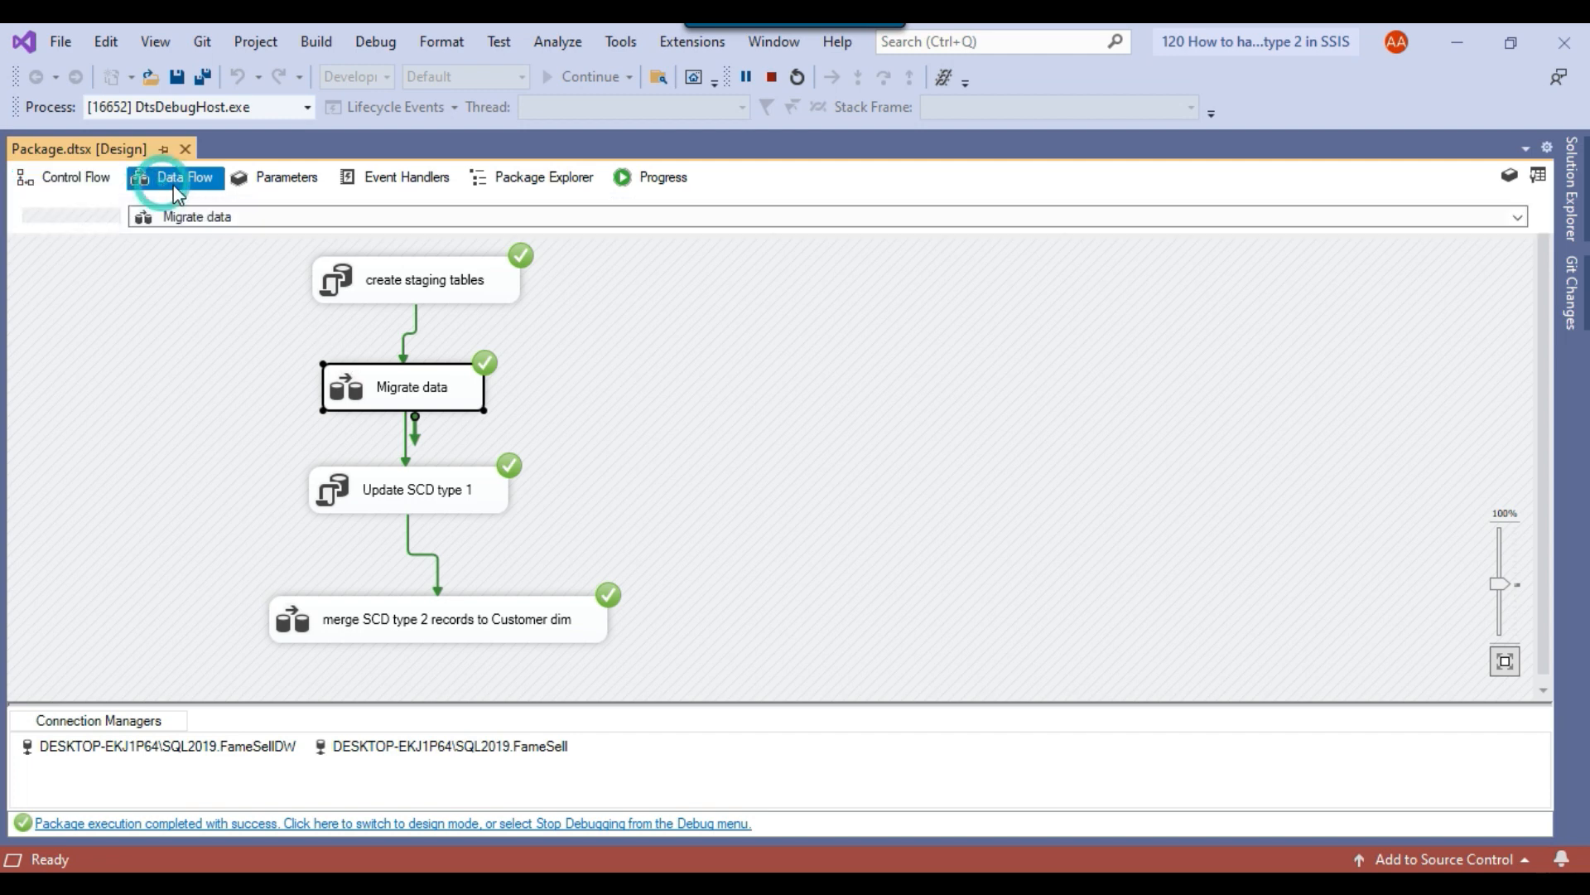
scroll(580, 397, "down", 1)
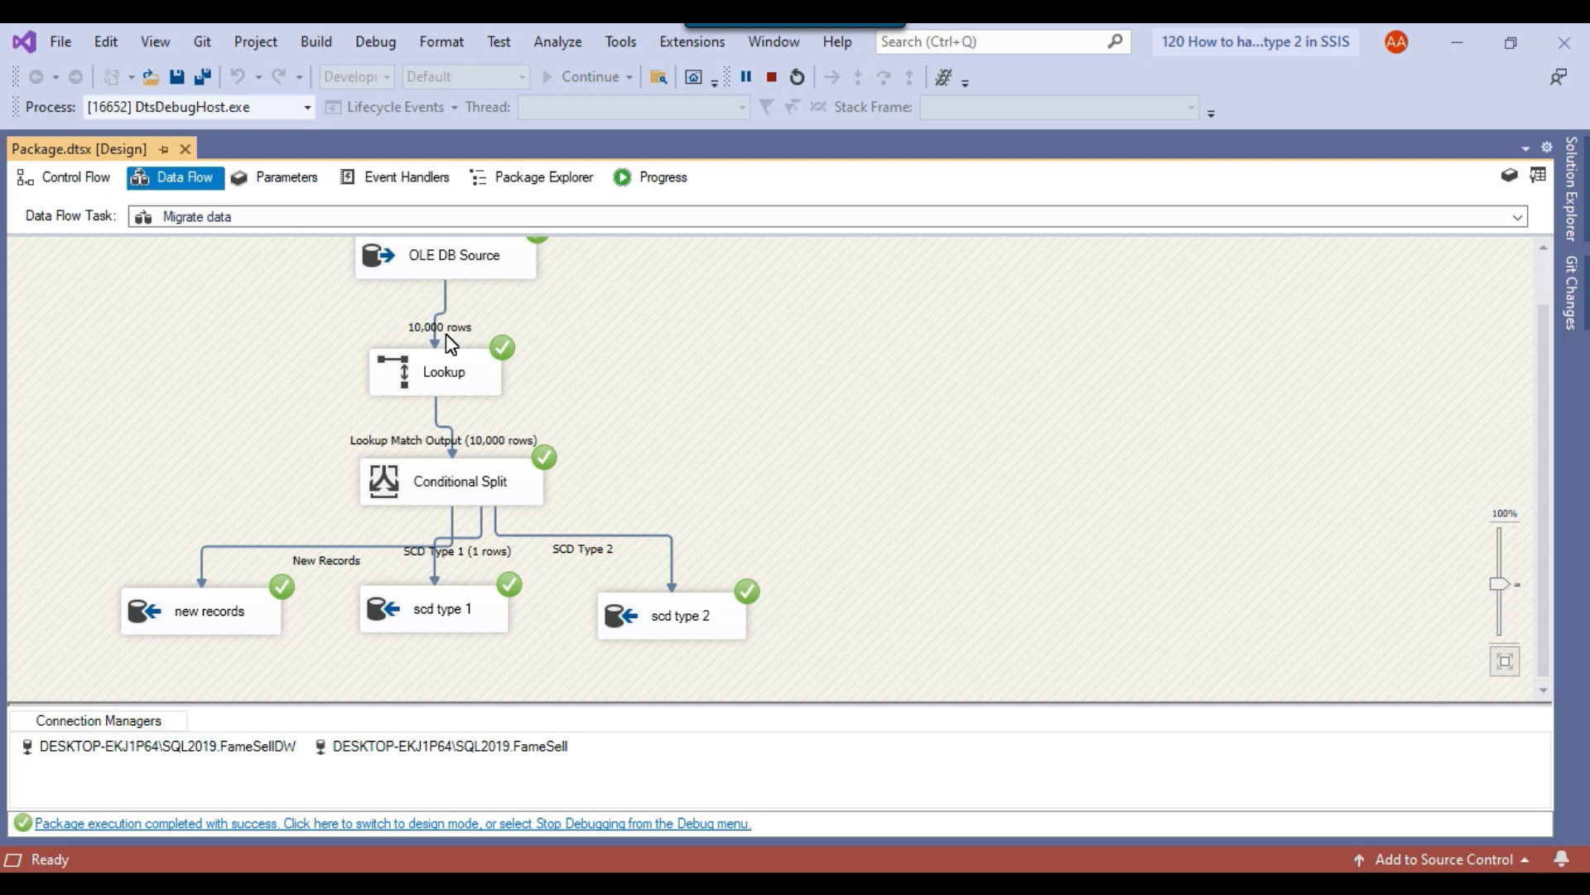
scroll(505, 472, "down", 1)
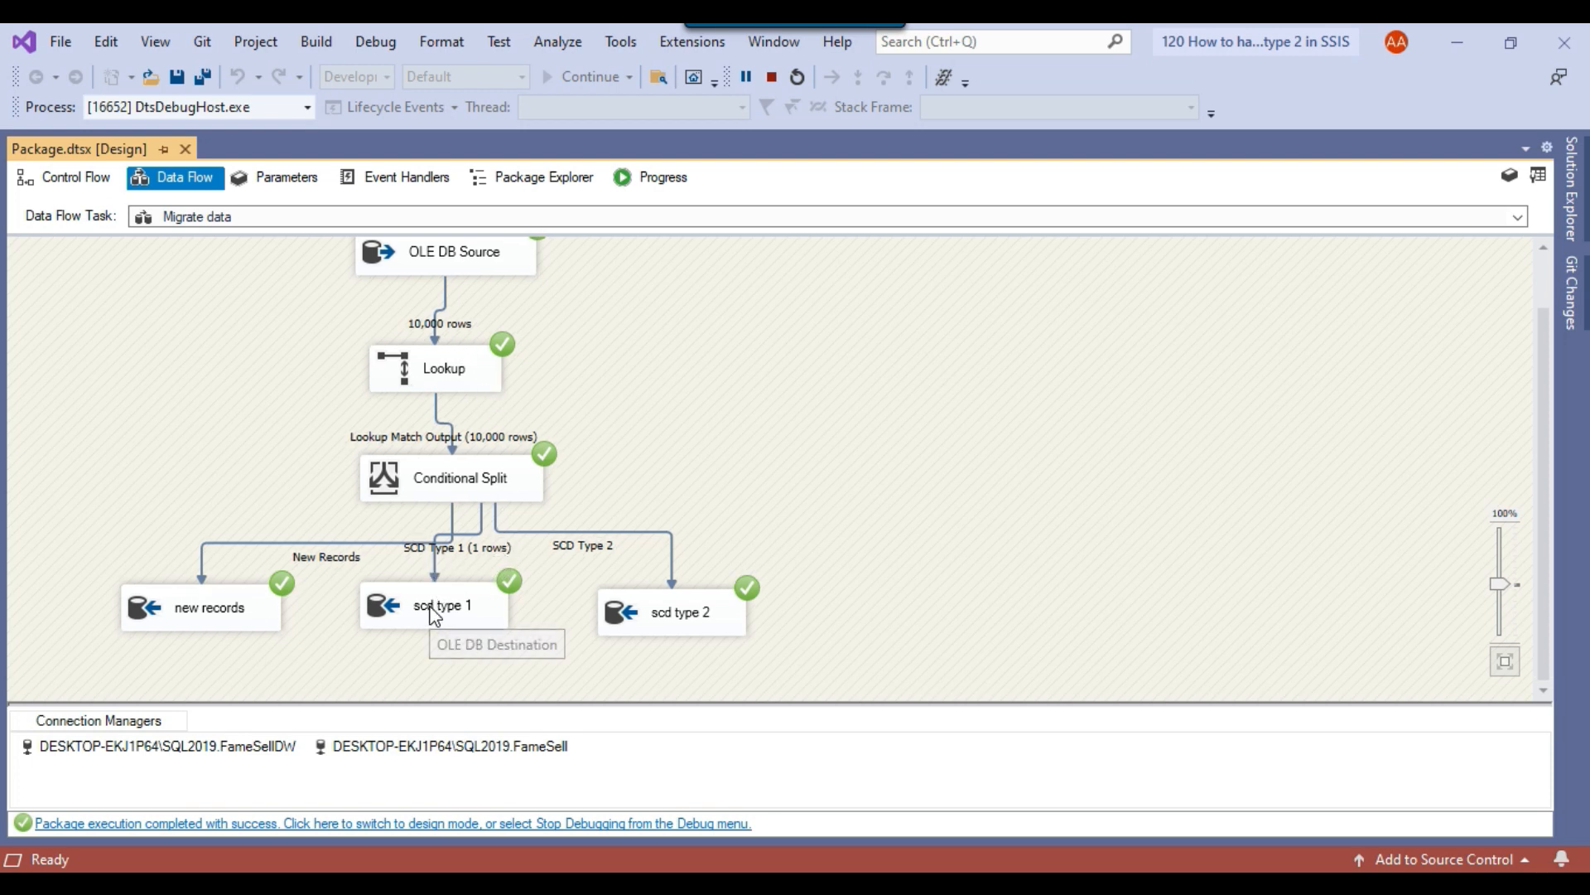
Switch to SQL Server Management Studio, rerun the test customer's paired select queries, and check the Address in source and dimension against the SCD Type 1 columns.
key("alt+Tab")
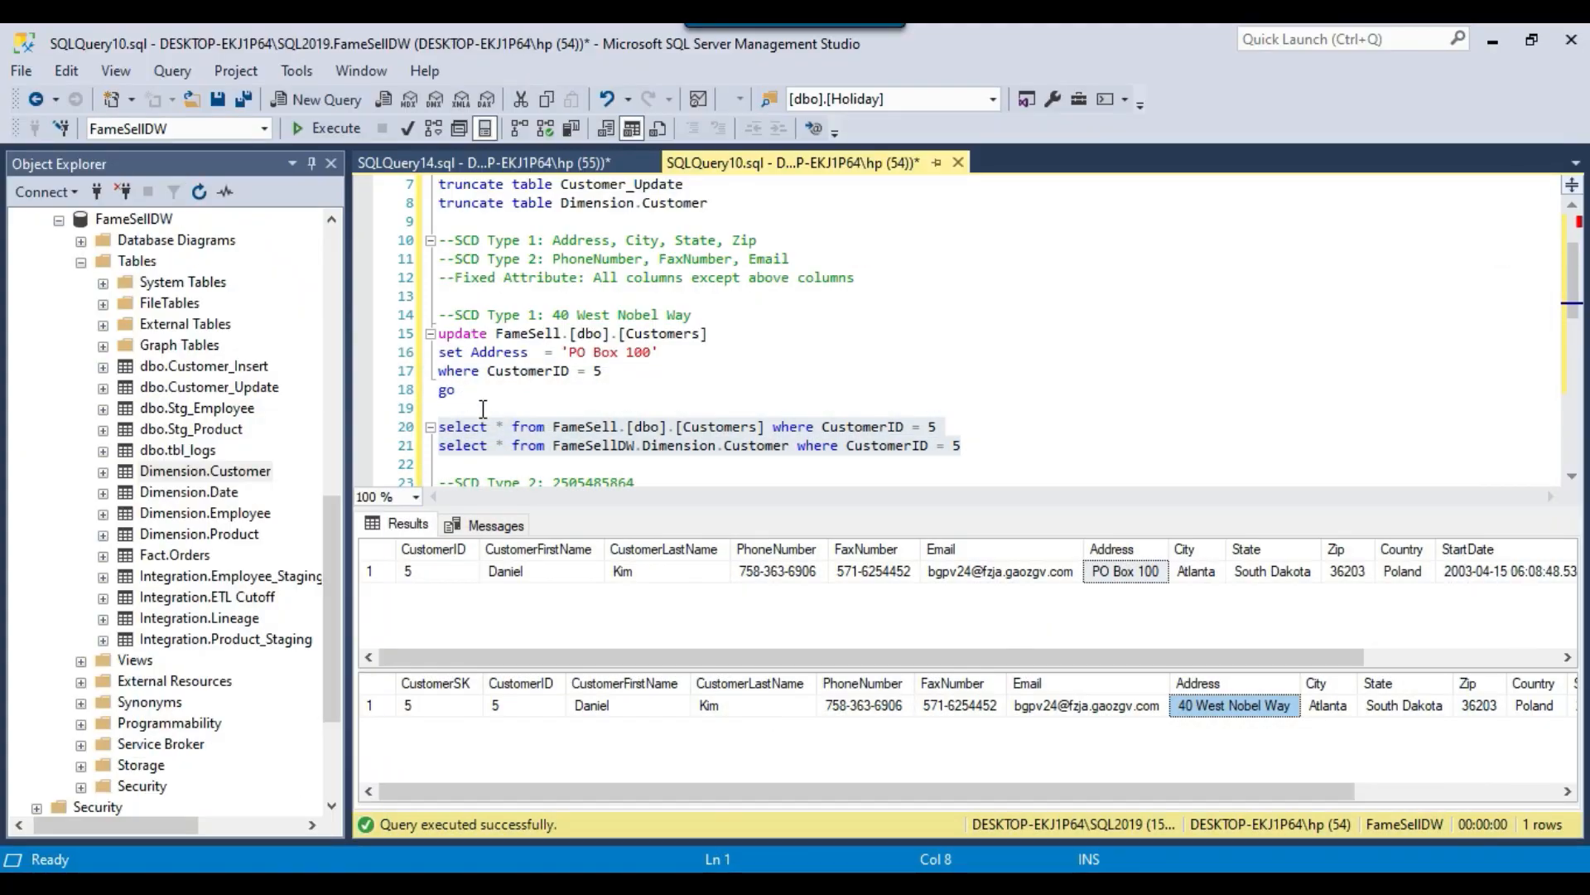
left_click(325, 126)
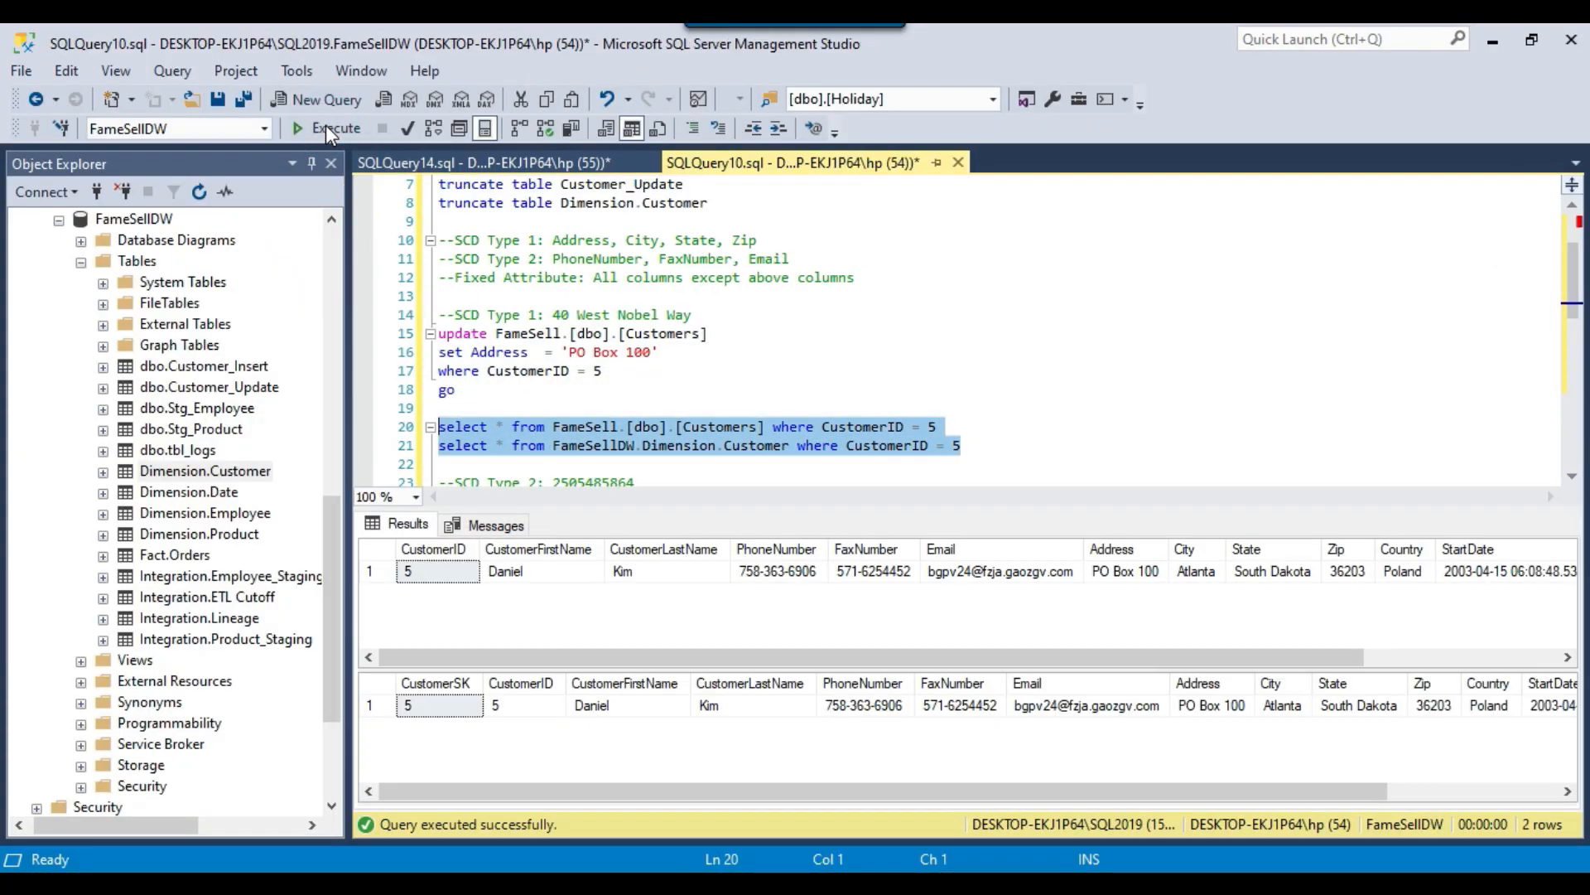
left_click(1213, 707)
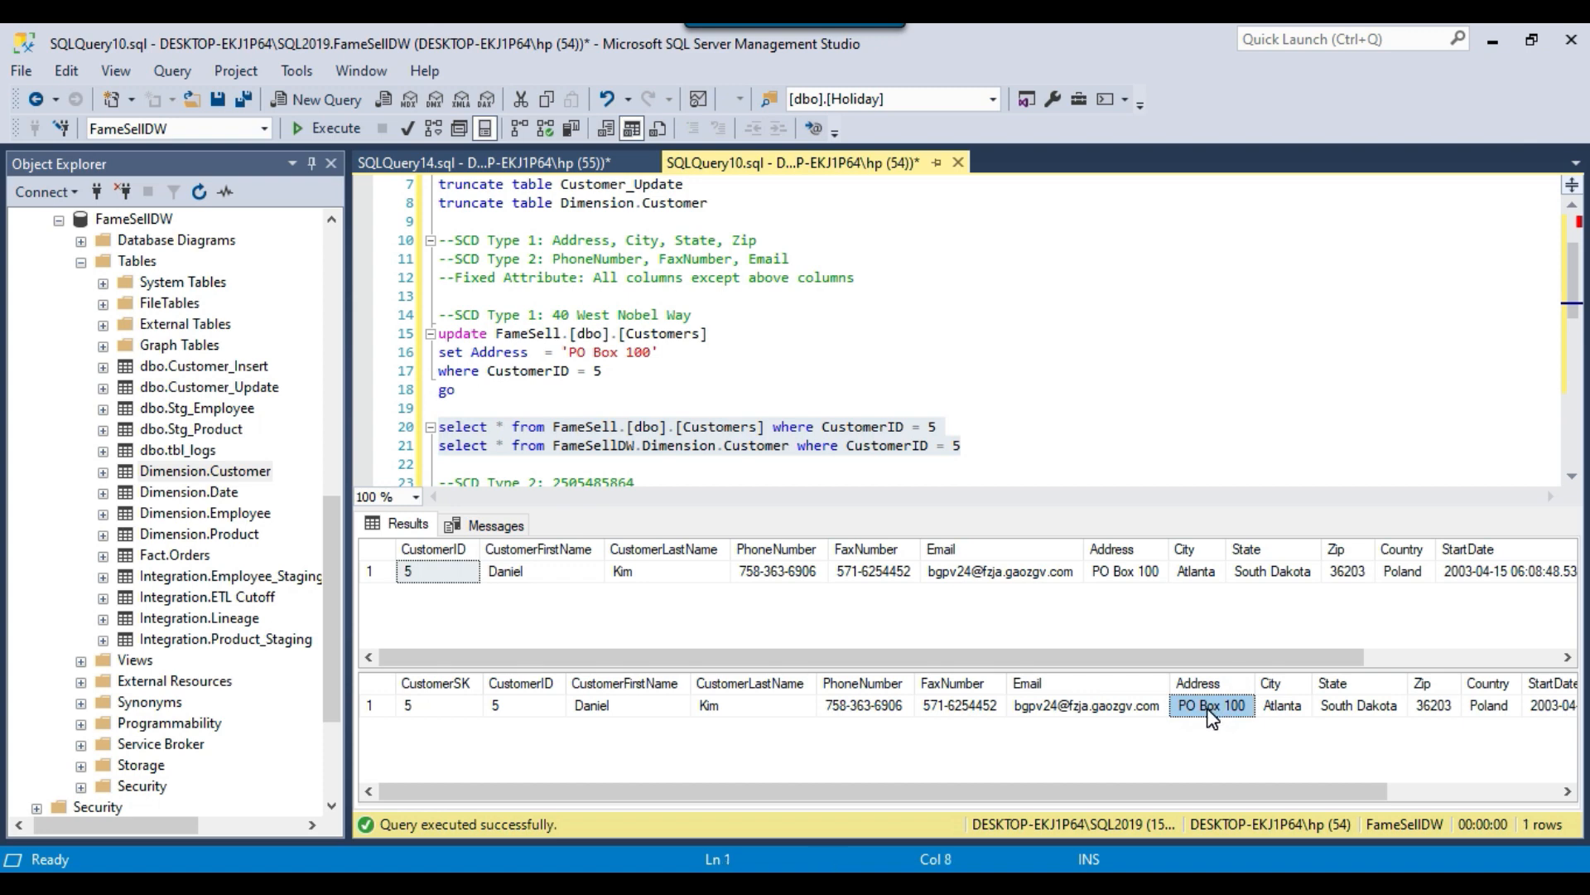
left_click(1125, 570)
left_click(1207, 709)
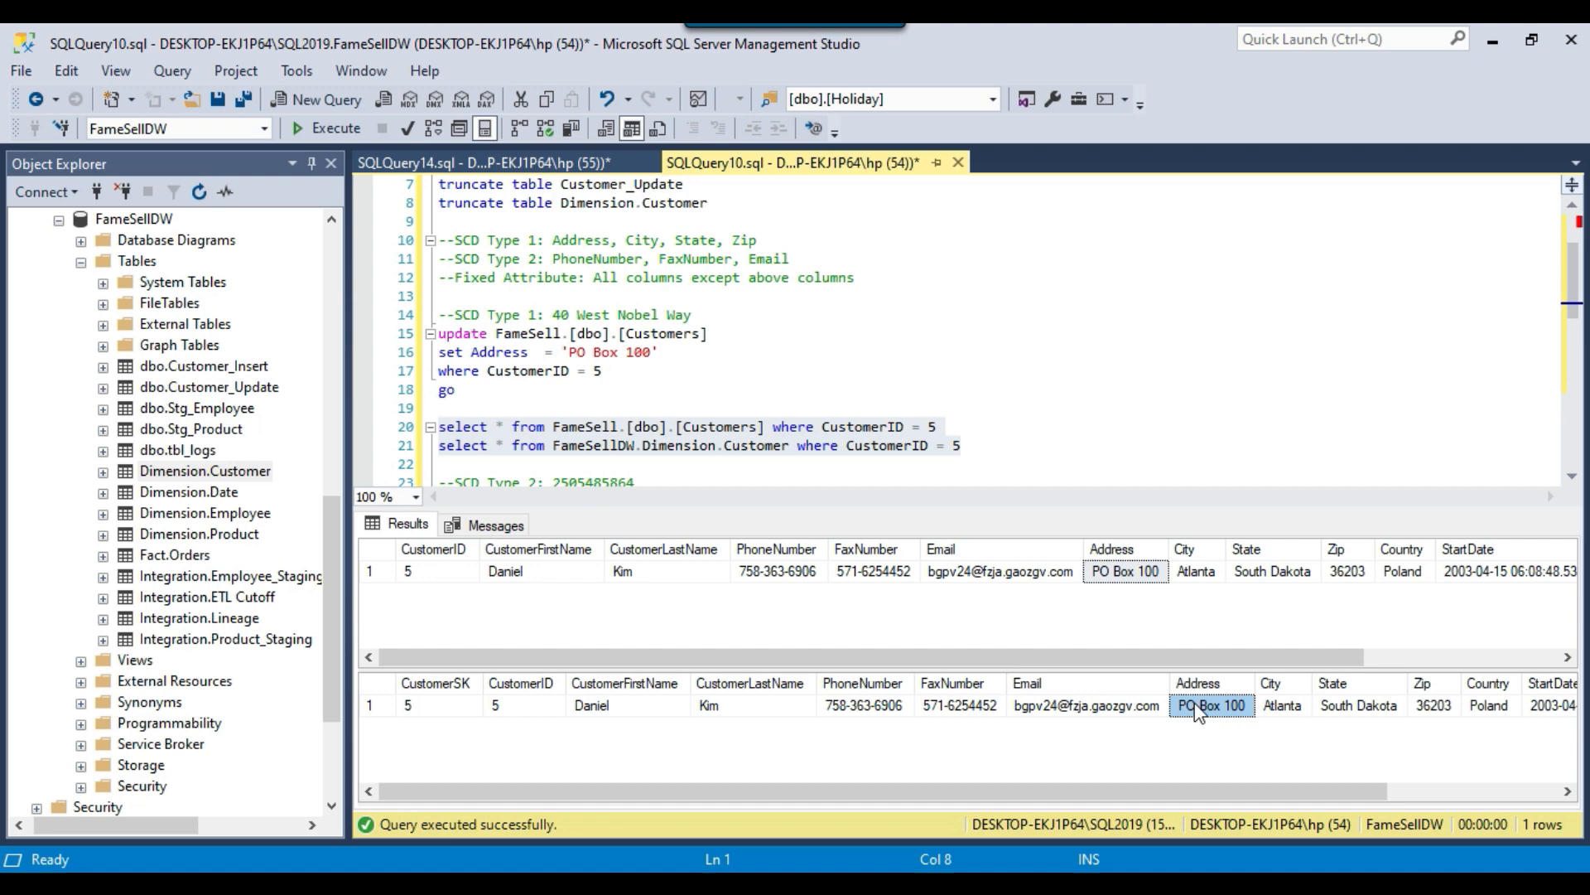
left_click_drag(553, 240, 779, 242)
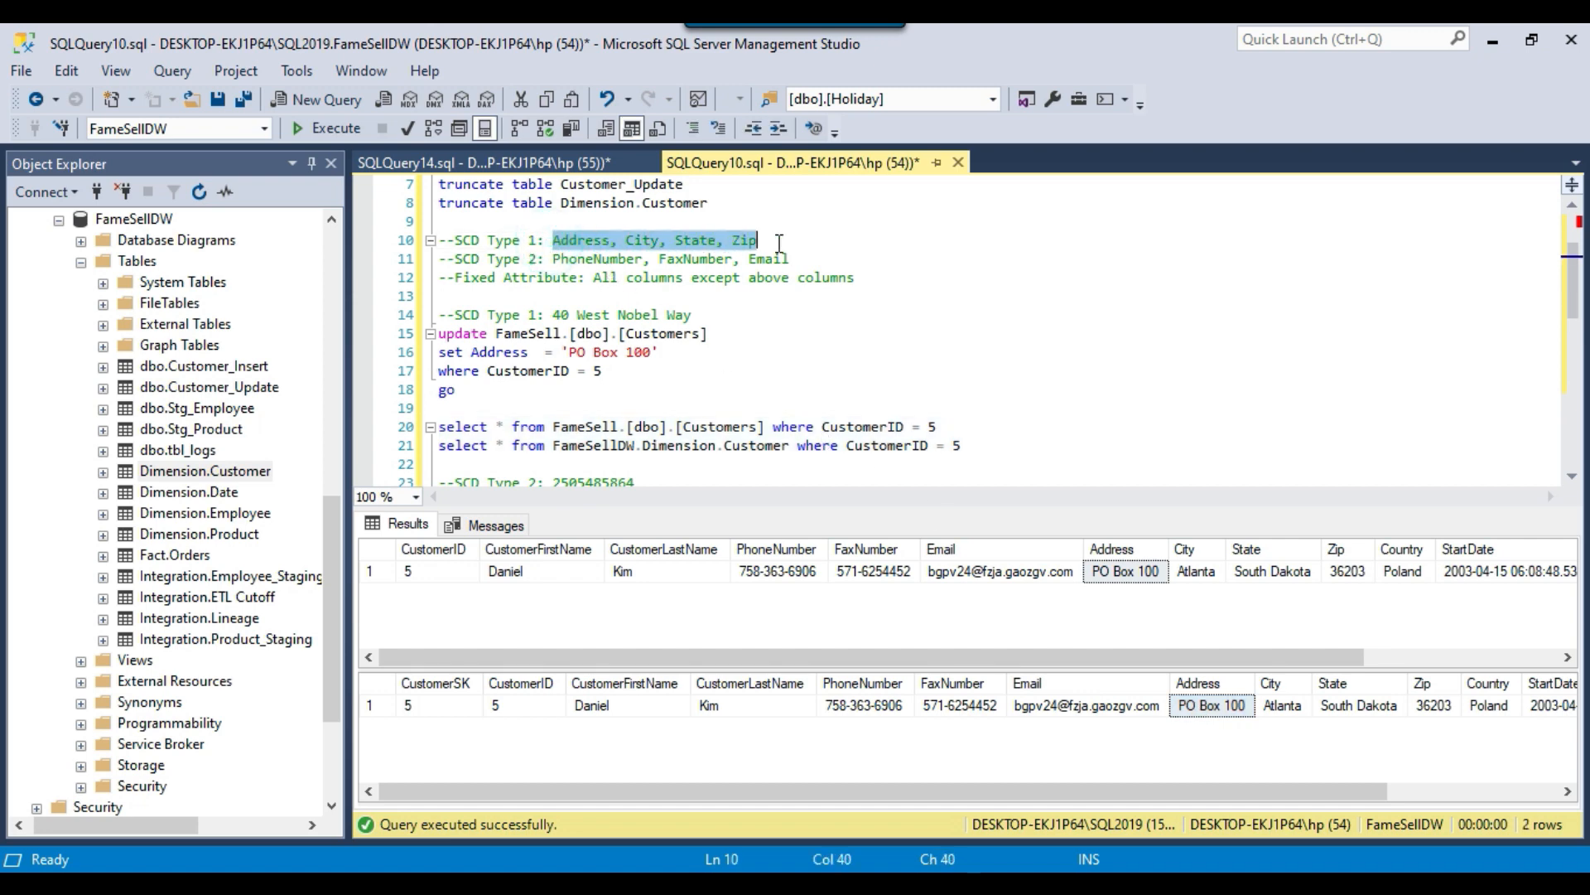
Check the test customer's Address in the dimension result against the SCD Type 1 column list.
left_click(1235, 709)
left_click(630, 389)
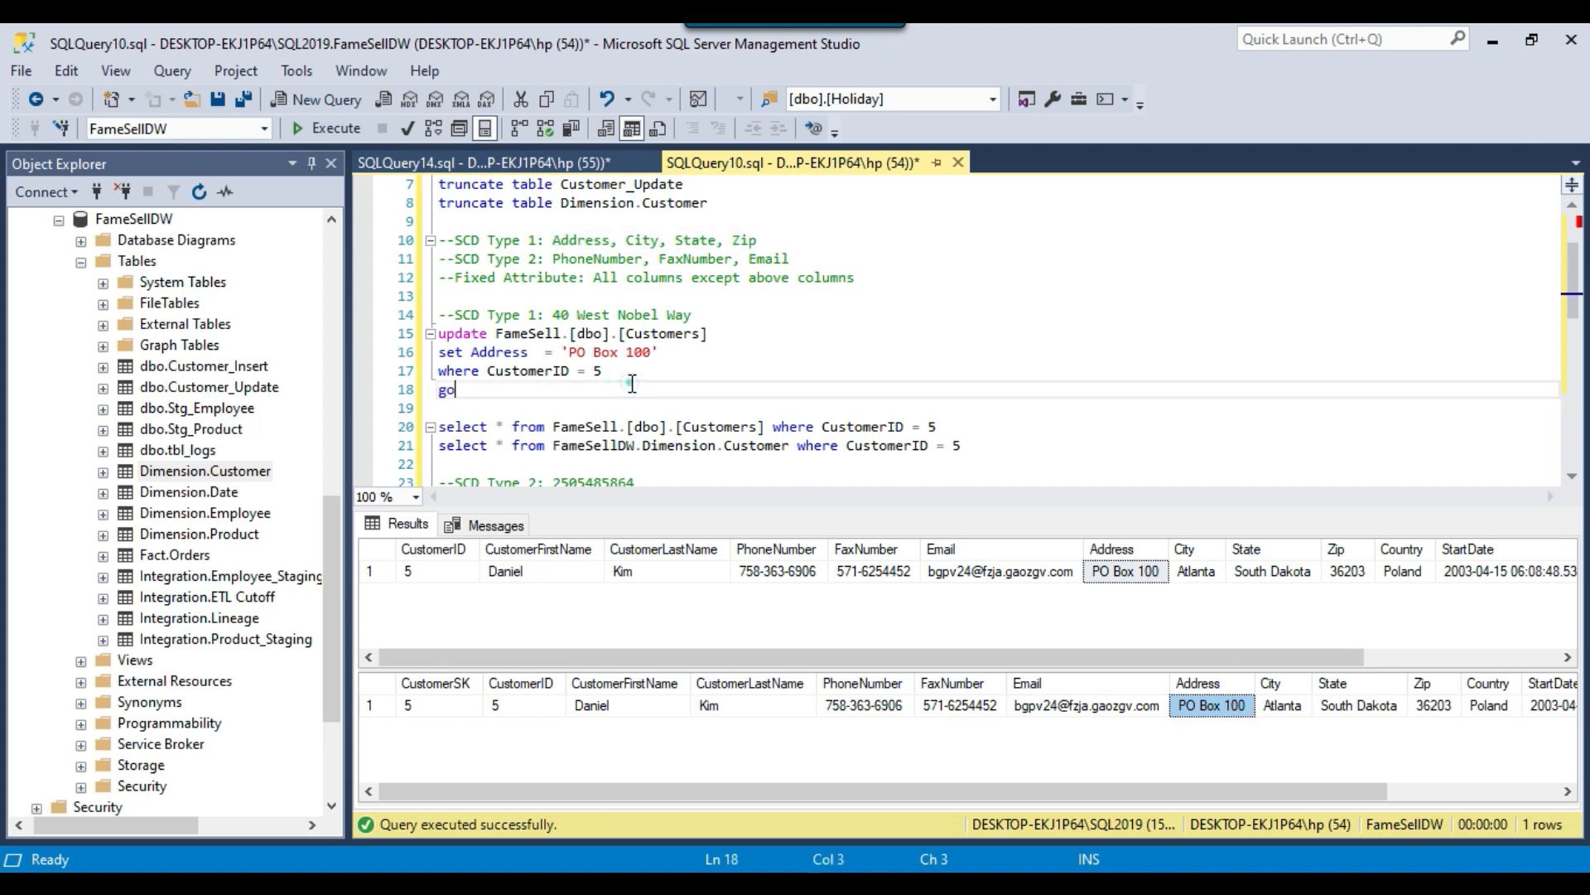
left_click_drag(455, 240, 758, 241)
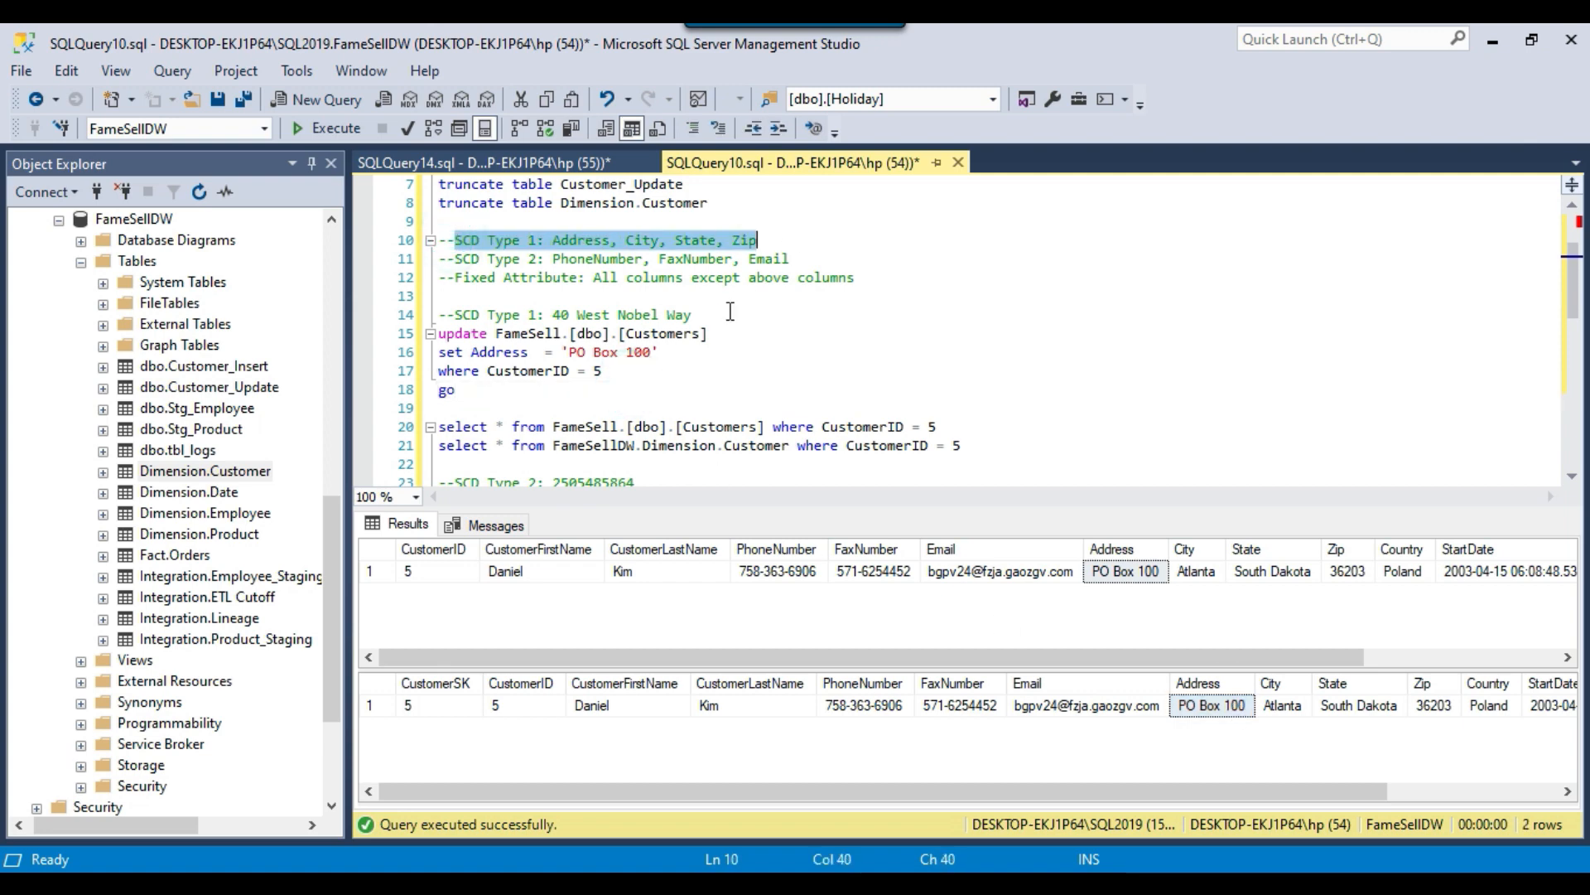
Run the SCD Type 2 test customer's select queries on FameSell.[dbo].[Customers] and FameSellDW.Dimension.Customer, and compare the PhoneNumber values.
scroll(727, 319, "down", 2)
scroll(727, 319, "down", 2)
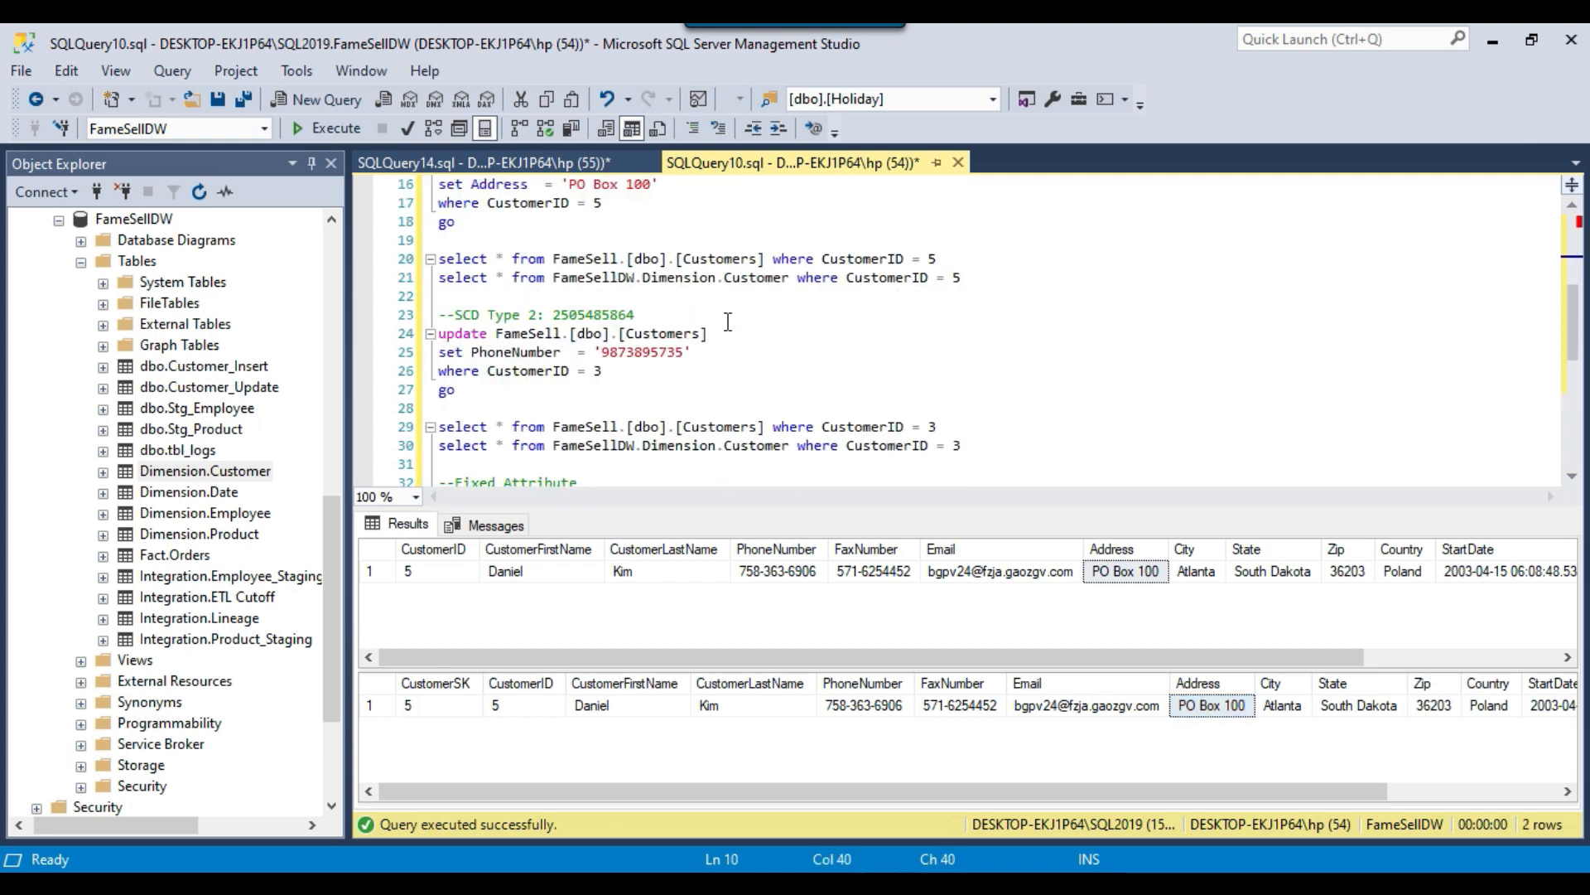
left_click_drag(456, 260, 636, 259)
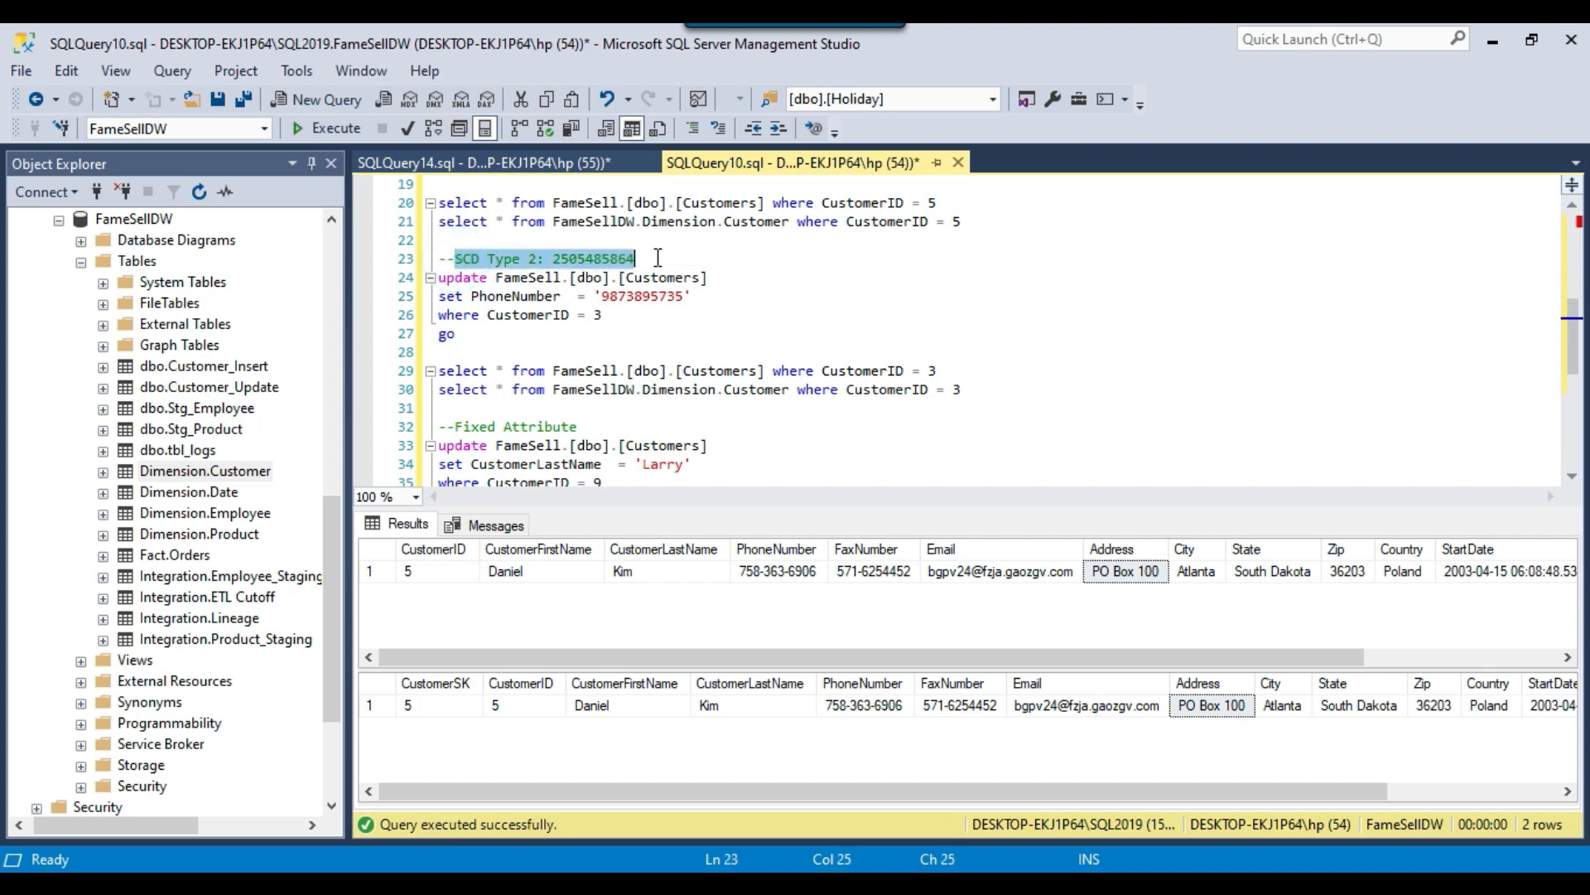
left_click(611, 325)
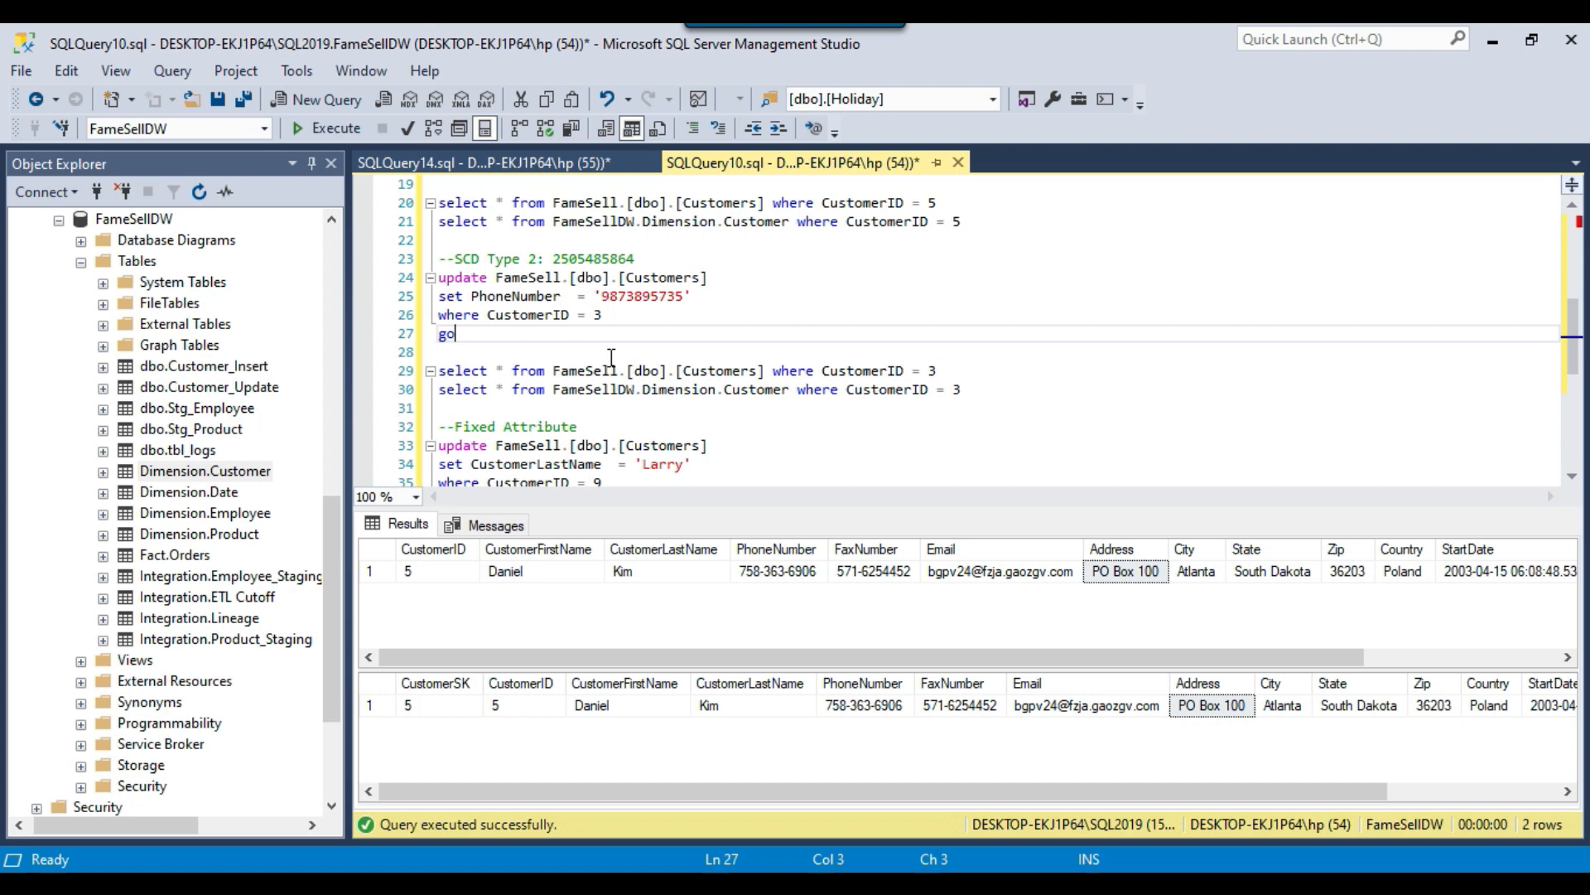
left_click_drag(997, 391, 420, 368)
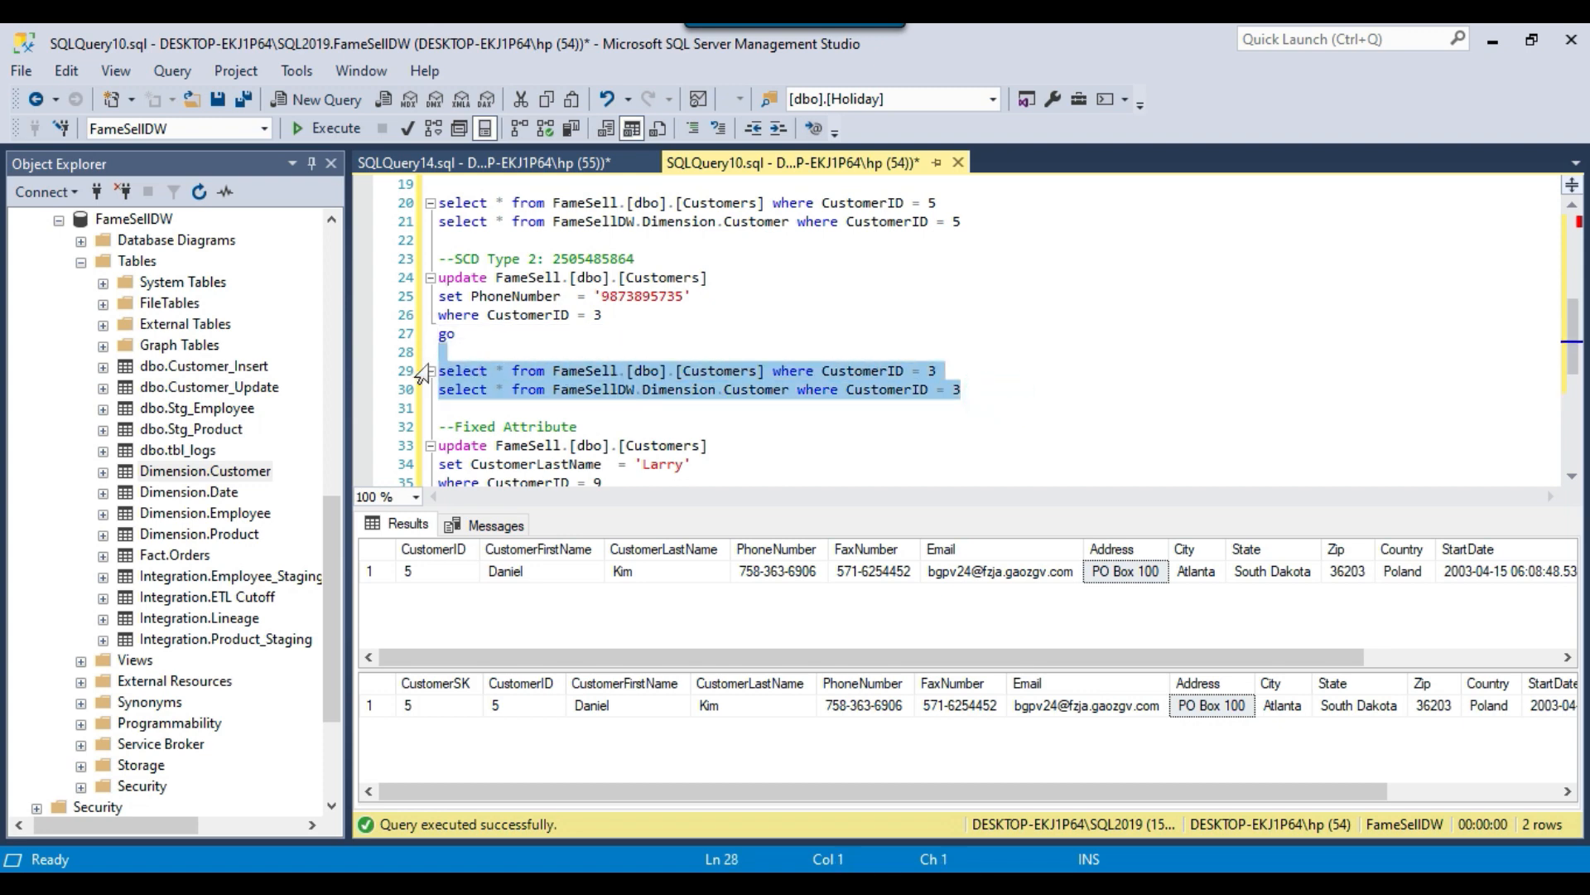
left_click(328, 129)
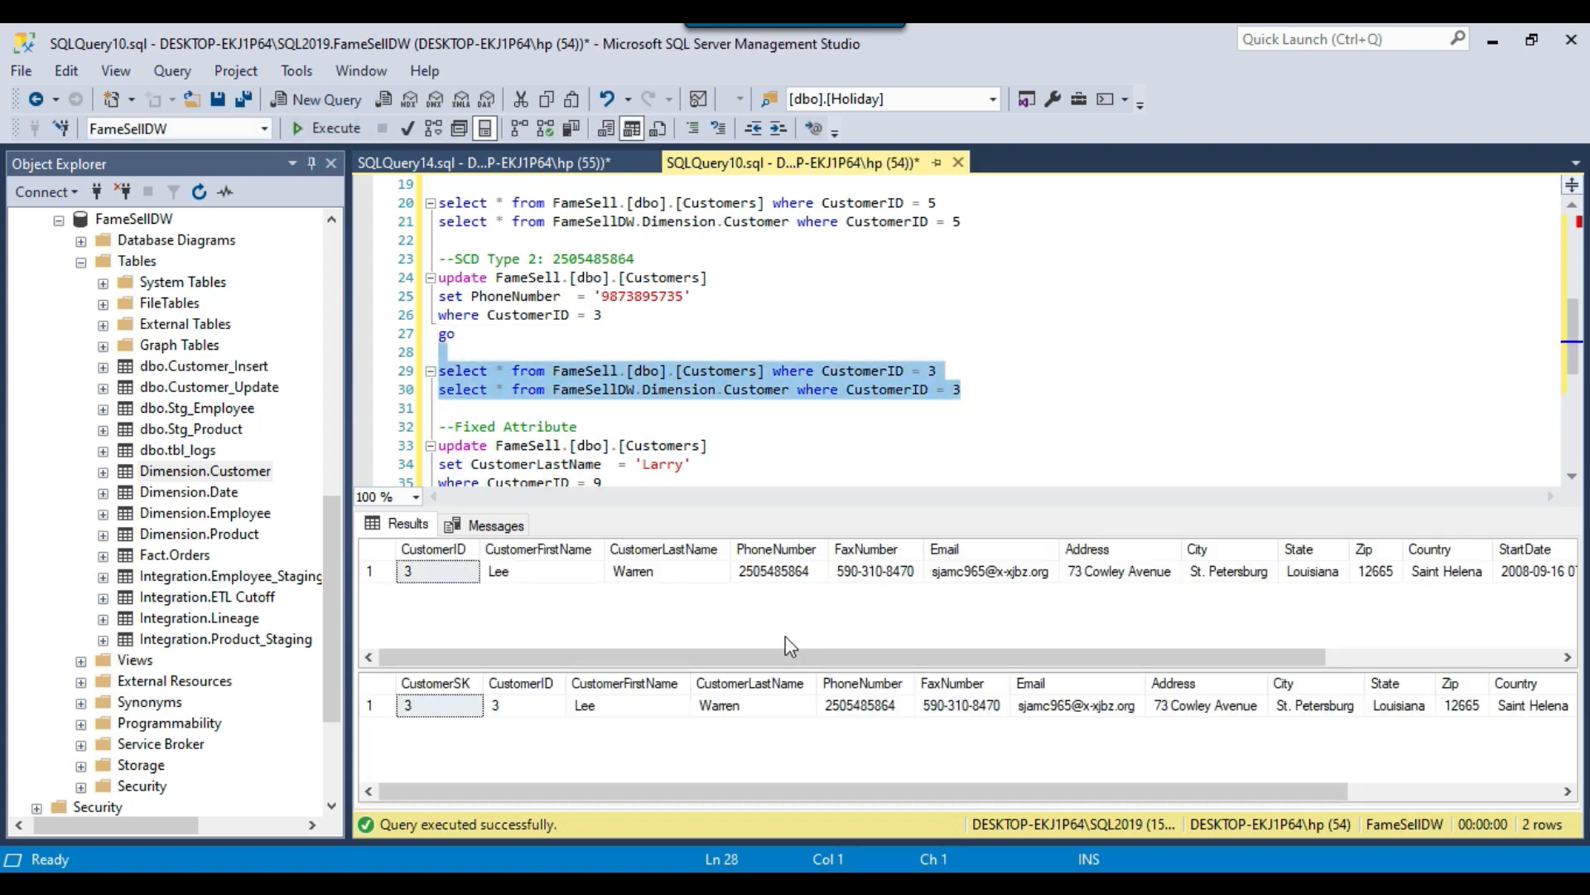
left_click(780, 570)
left_click(865, 702)
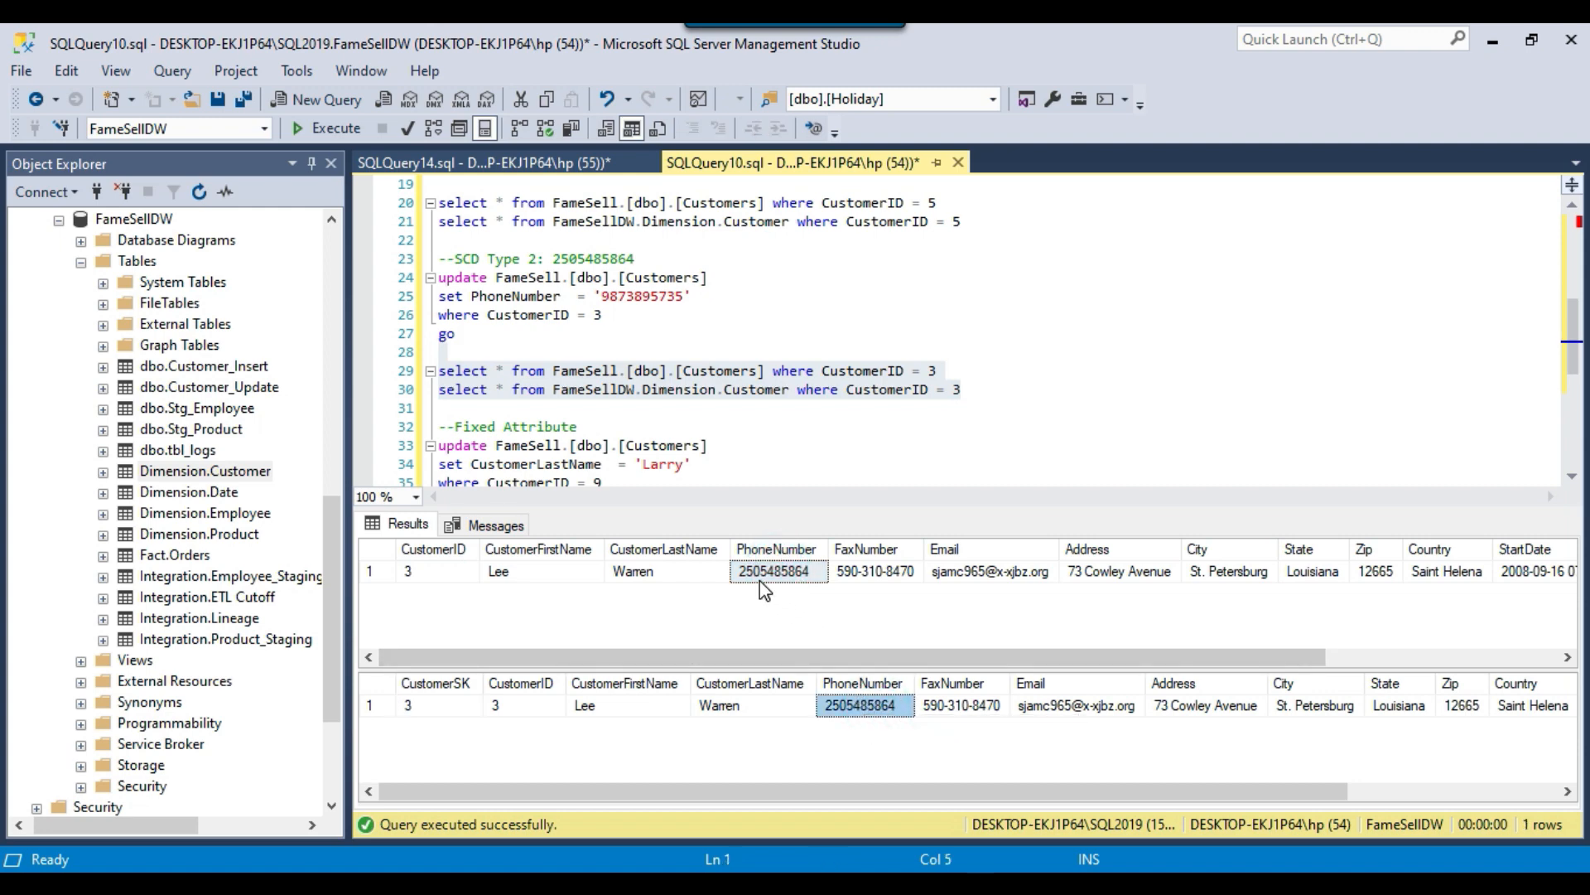
left_click(708, 370)
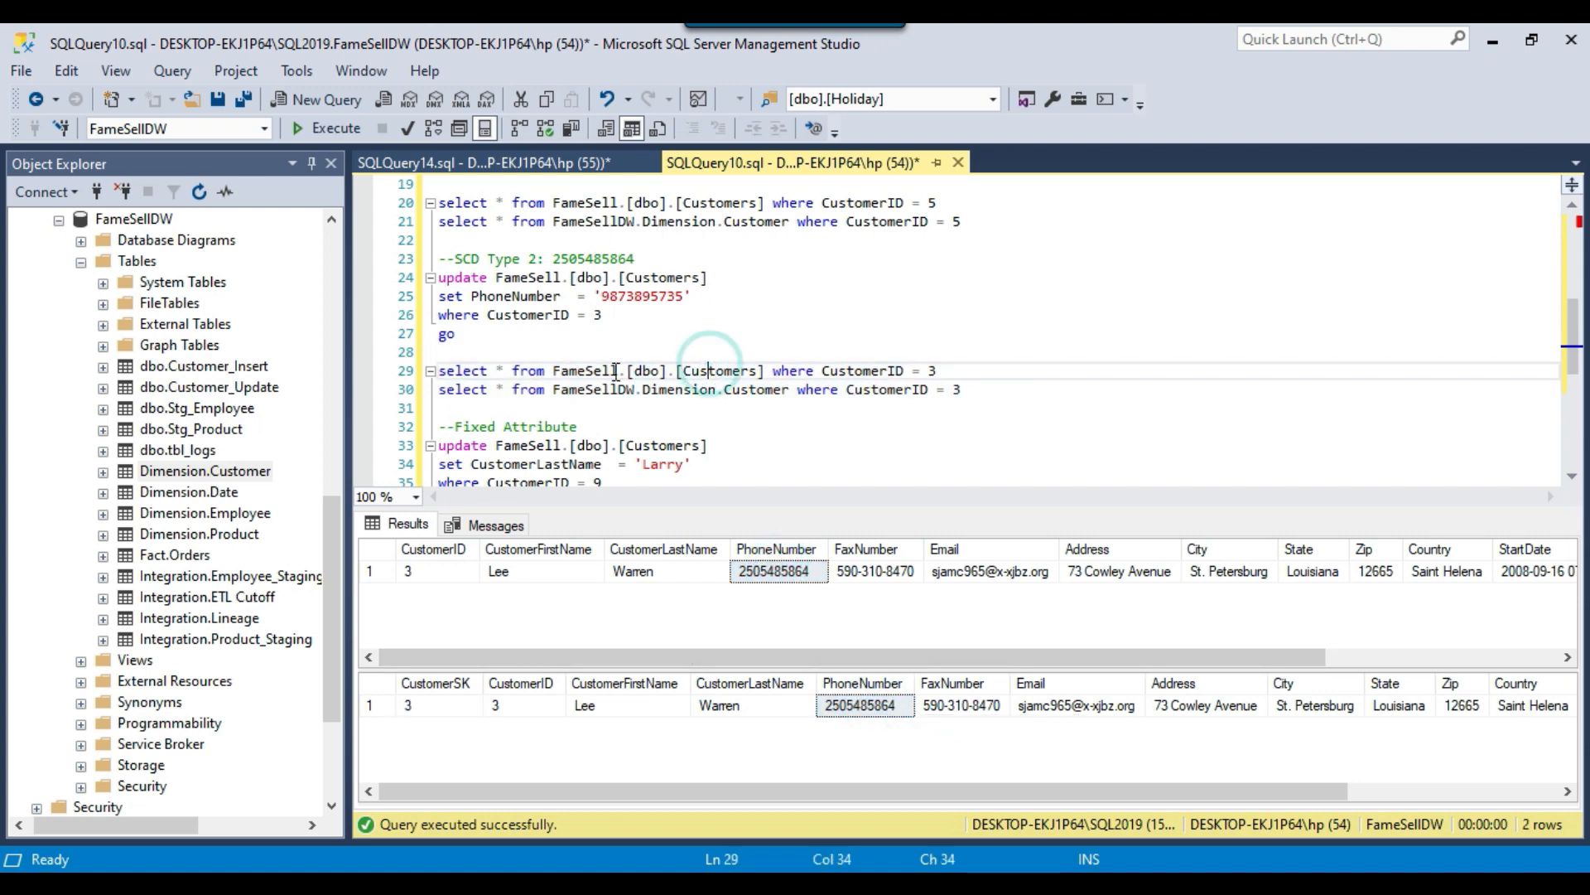
left_click_drag(553, 370, 762, 370)
left_click_drag(553, 390, 800, 389)
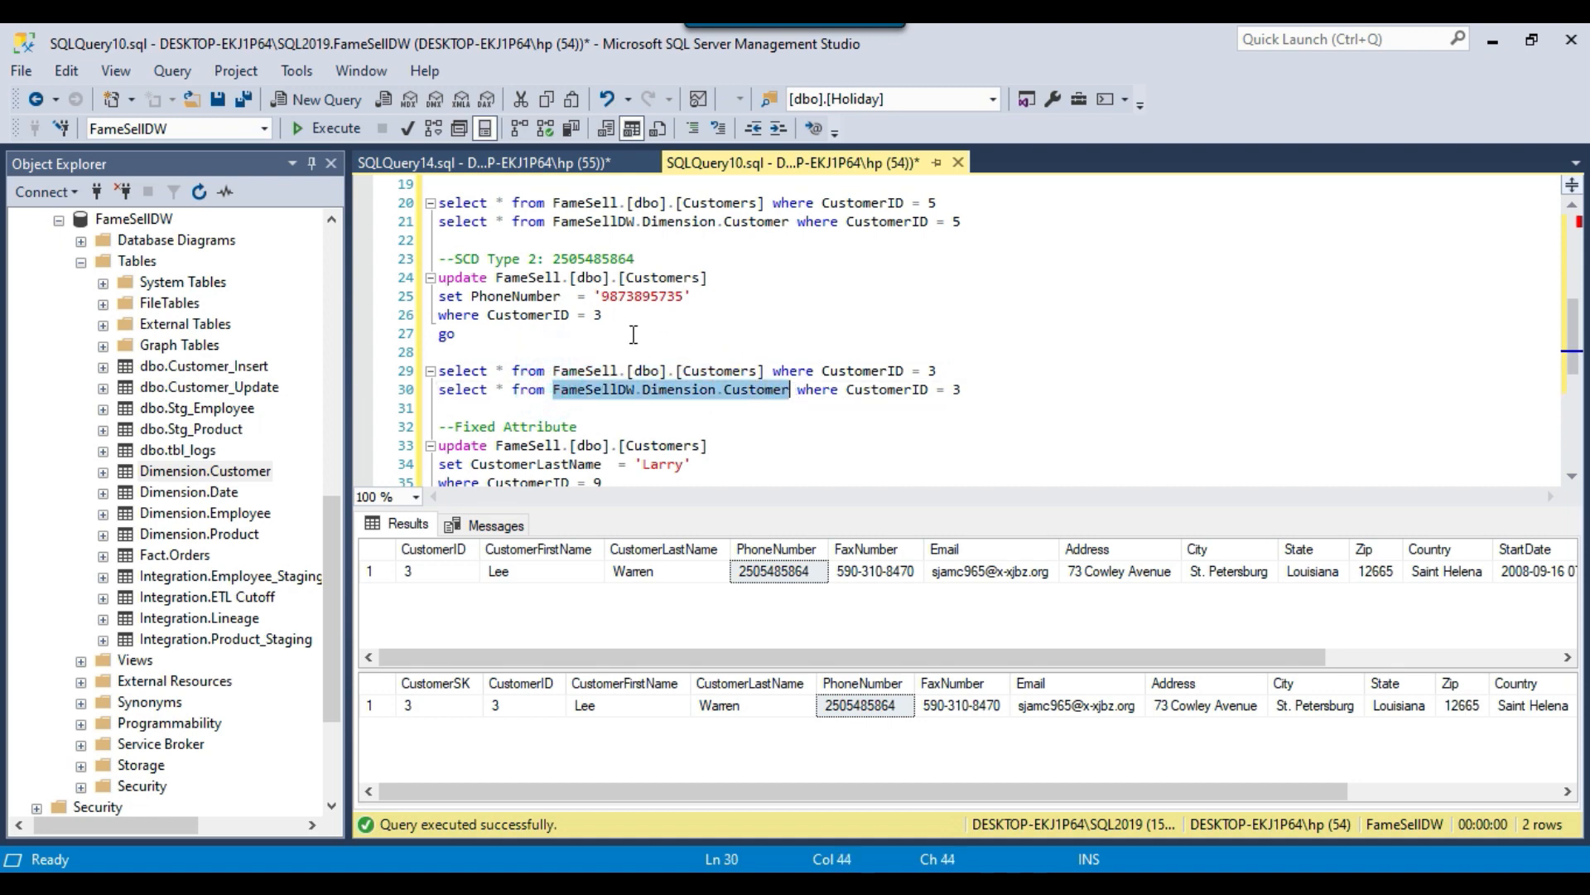
Run only the SCD Type 2 update statement that changes the test customer's PhoneNumber in FameSell.[dbo].[Customers].
left_click_drag(621, 321, 439, 258)
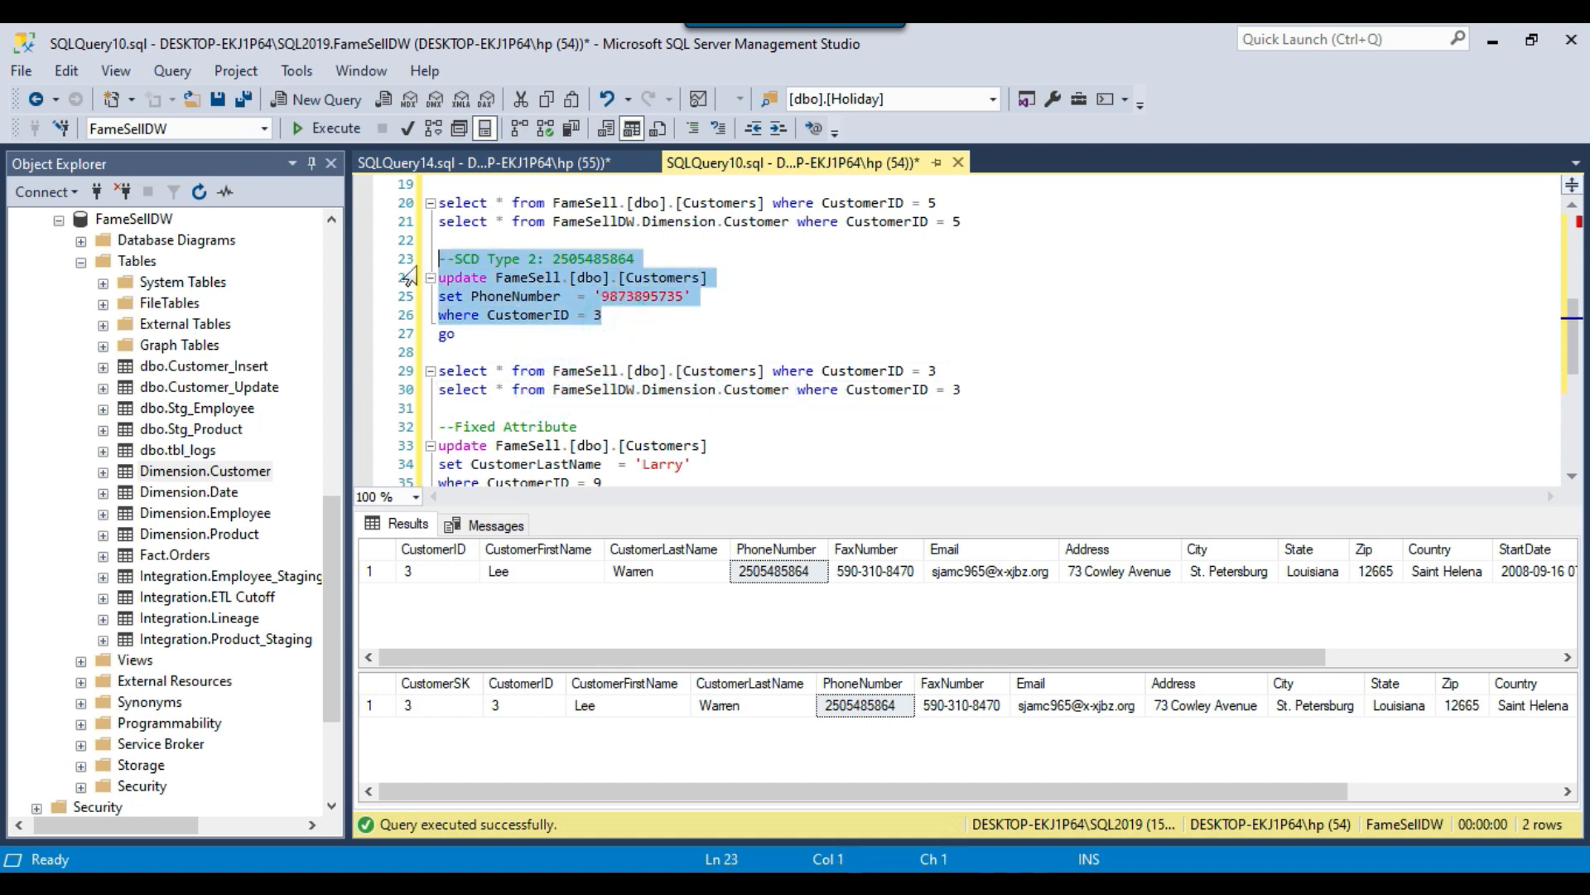
left_click(343, 130)
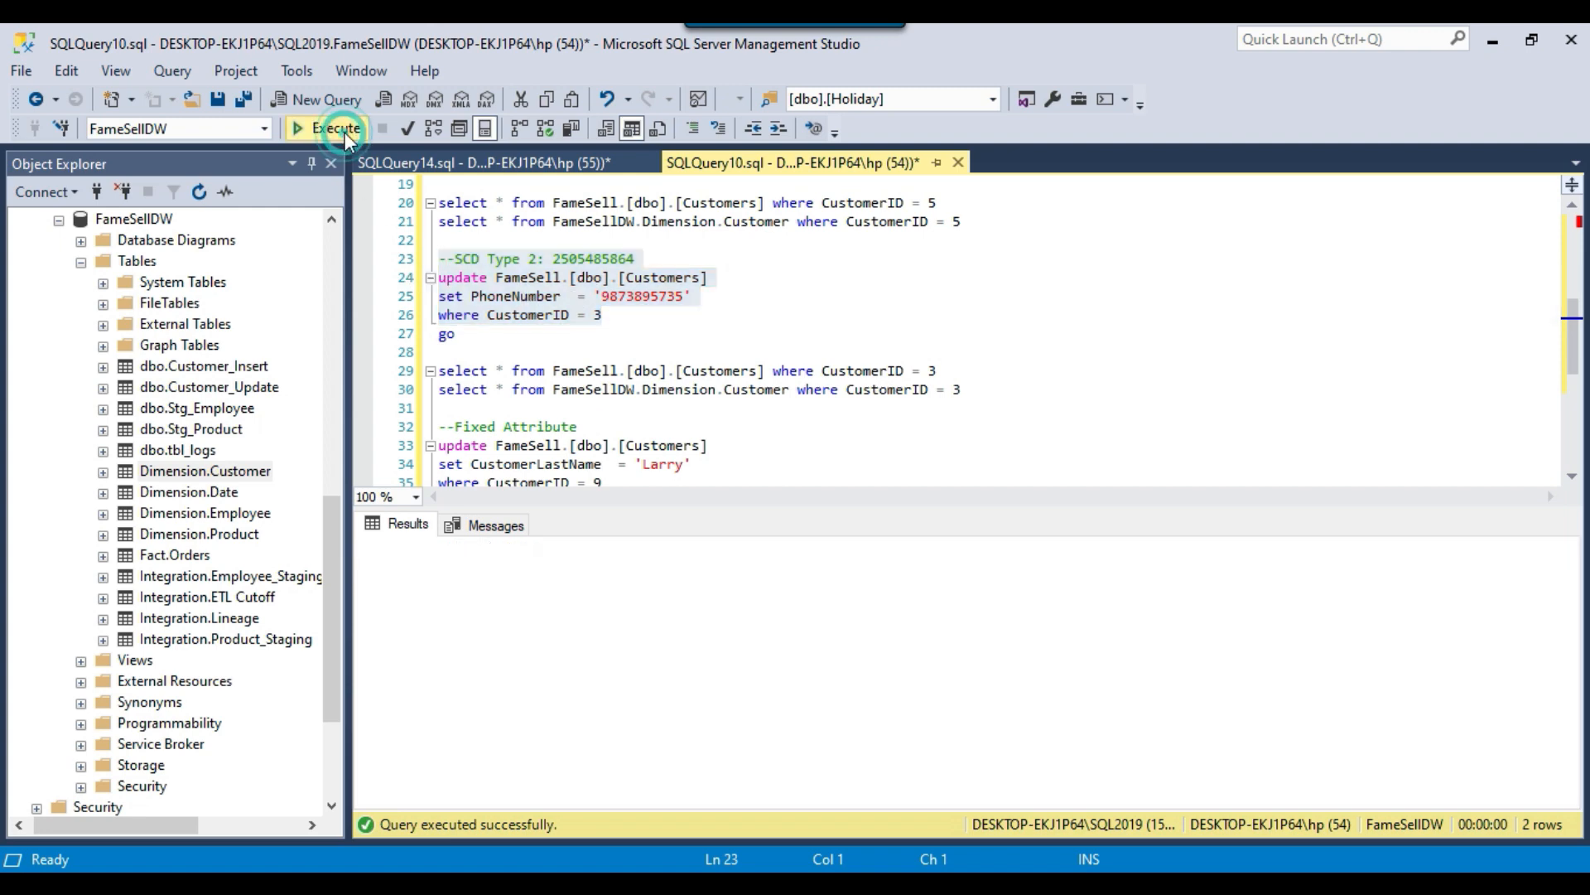
Rerun the SCD Type 2 test customer's paired select queries and compare source and dimension PhoneNumber after the source update.
left_click_drag(980, 389, 439, 370)
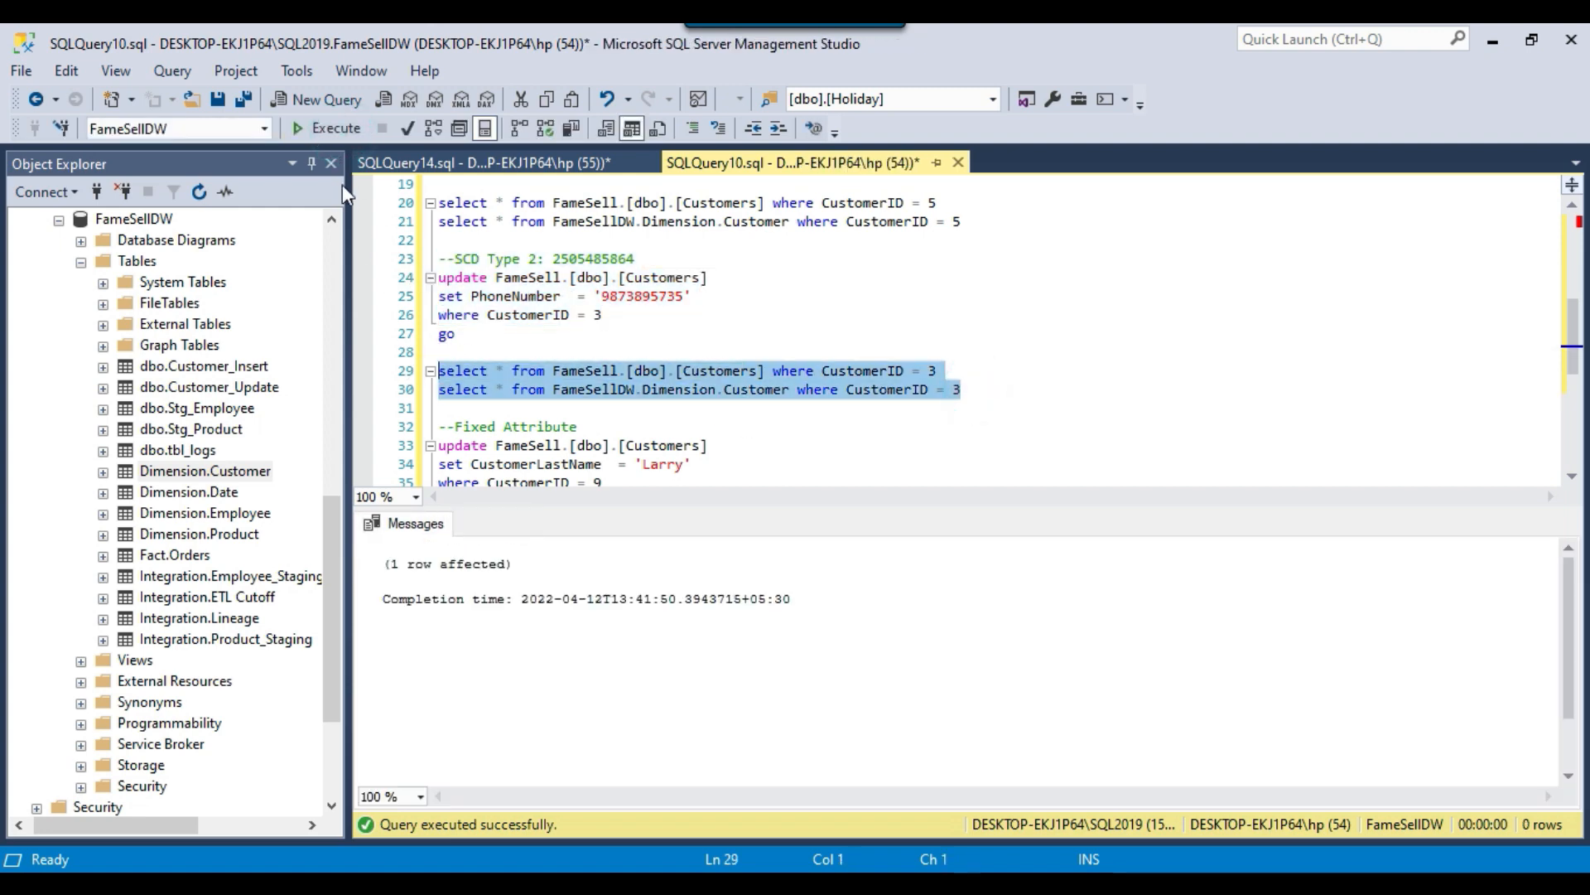
left_click(323, 128)
left_click(779, 573)
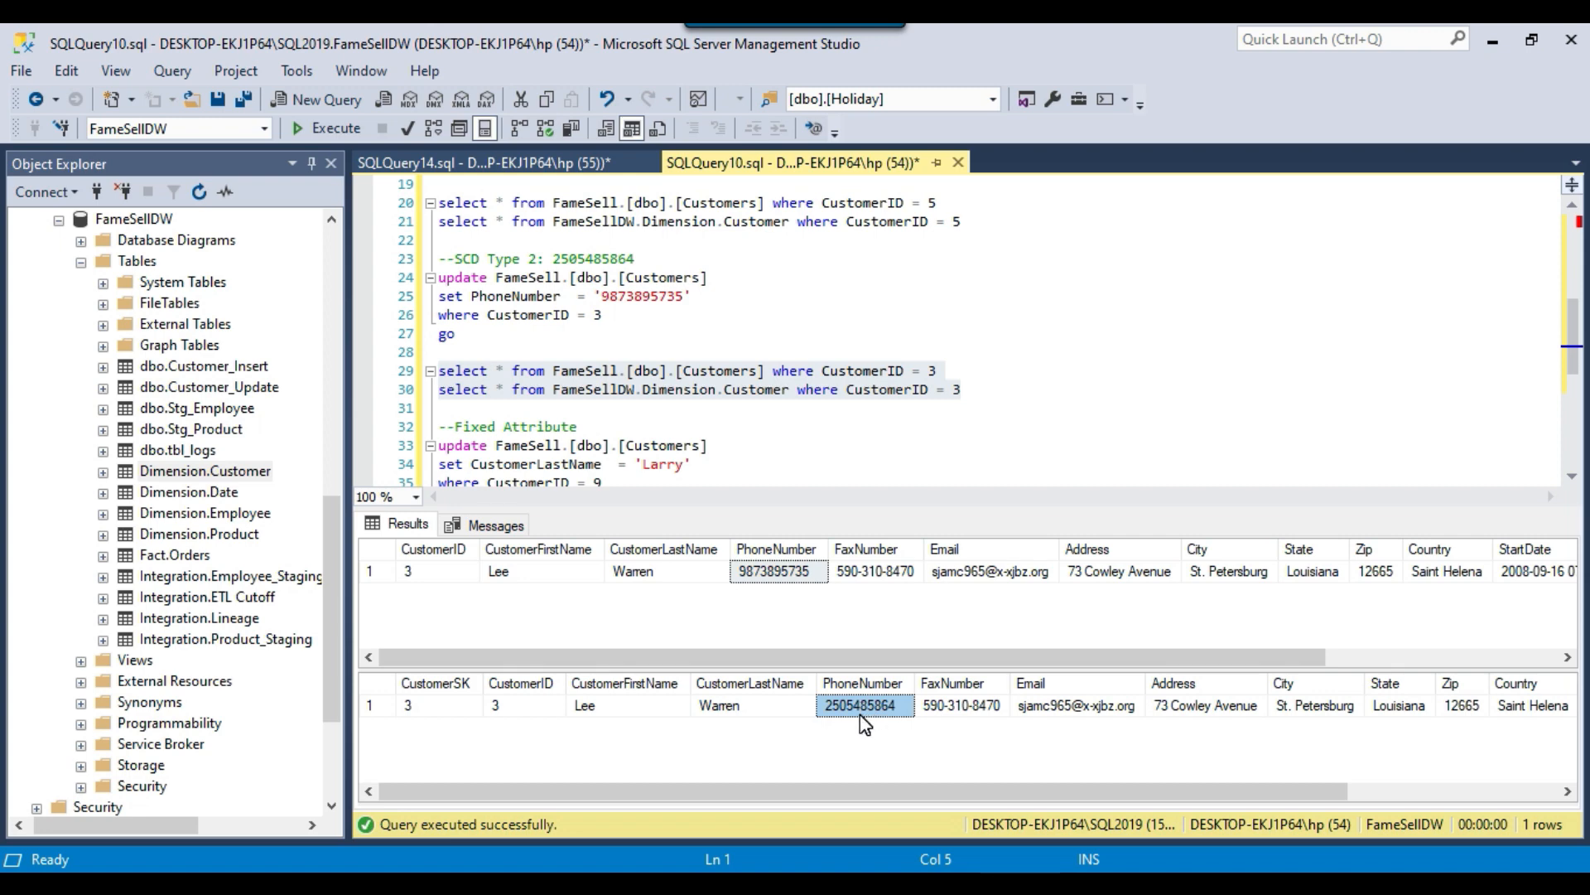
Examine the customer's dimension row before the package run, including its CustomerSK, PhoneNumber, StartDate and EndDate.
left_click(445, 709)
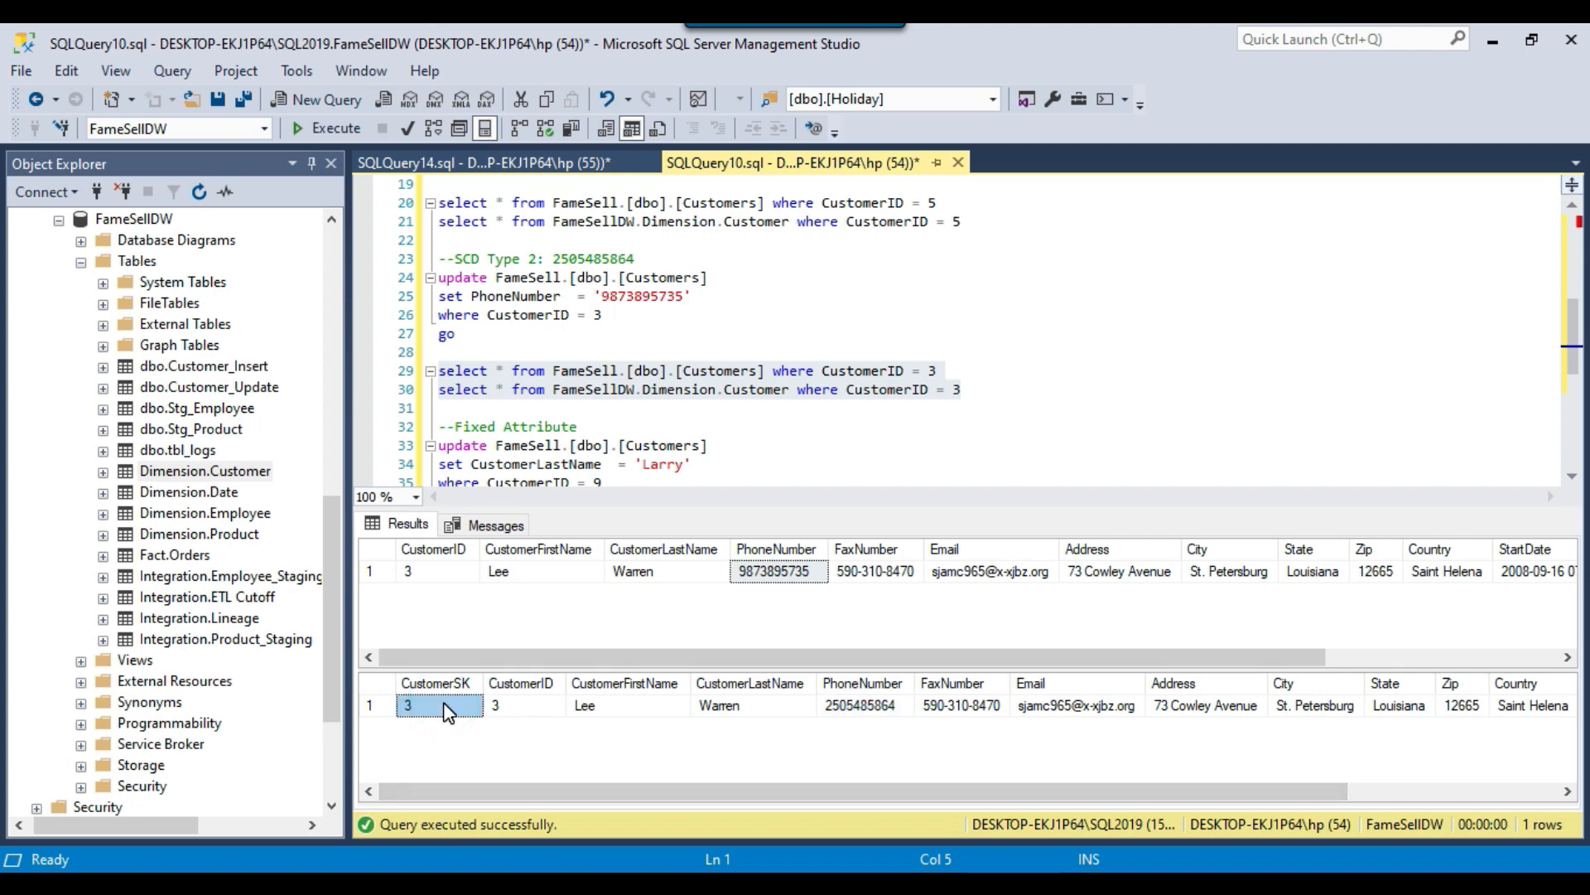
left_click_drag(873, 791, 1084, 791)
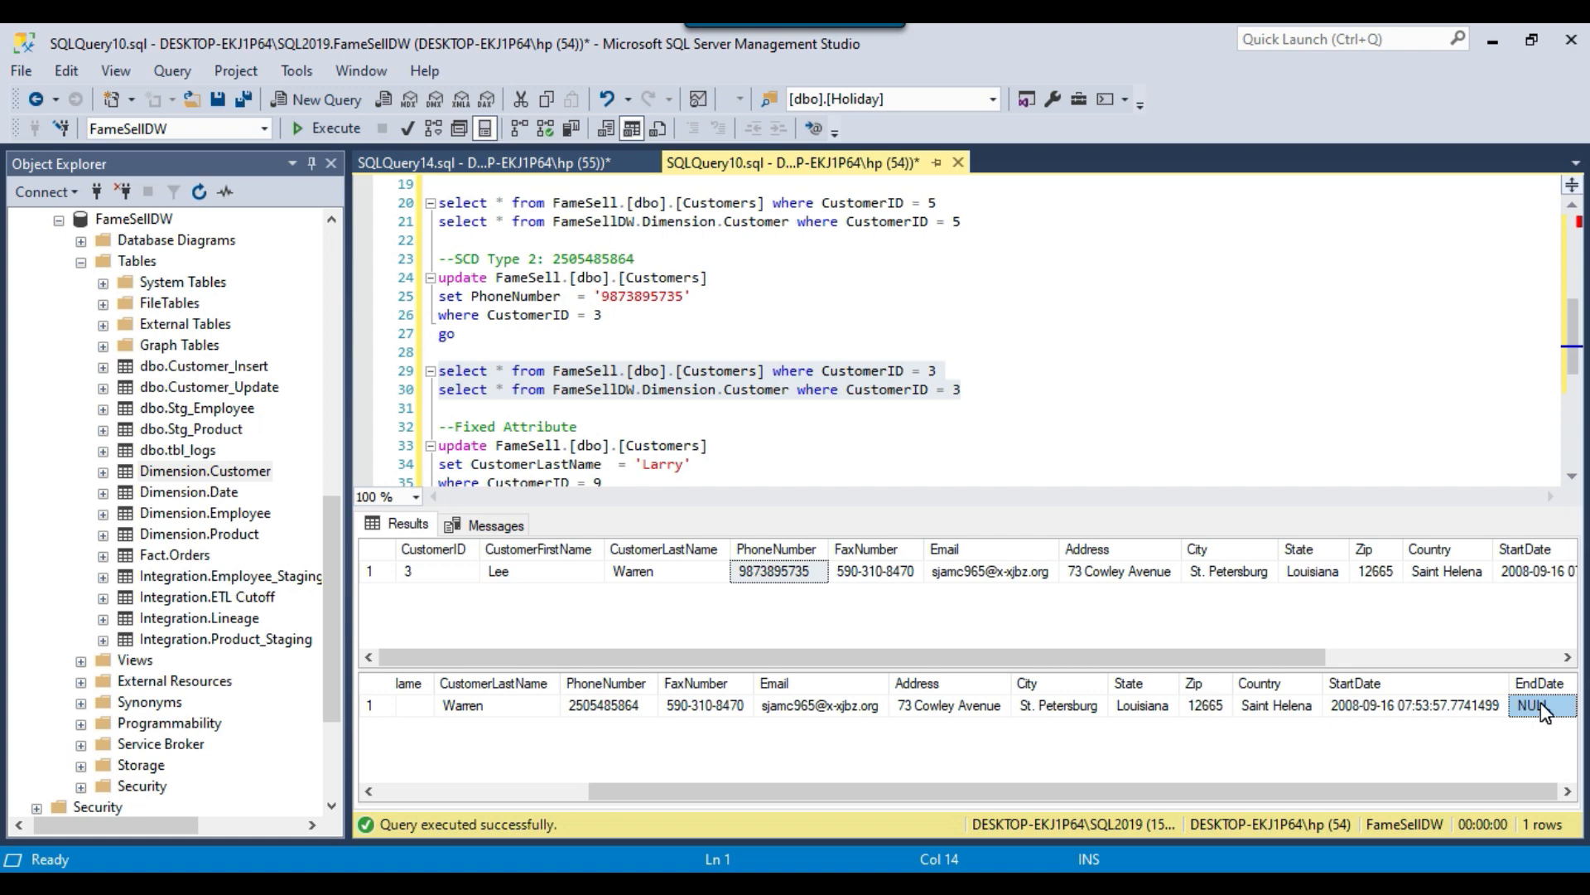
left_click_drag(1394, 791, 943, 804)
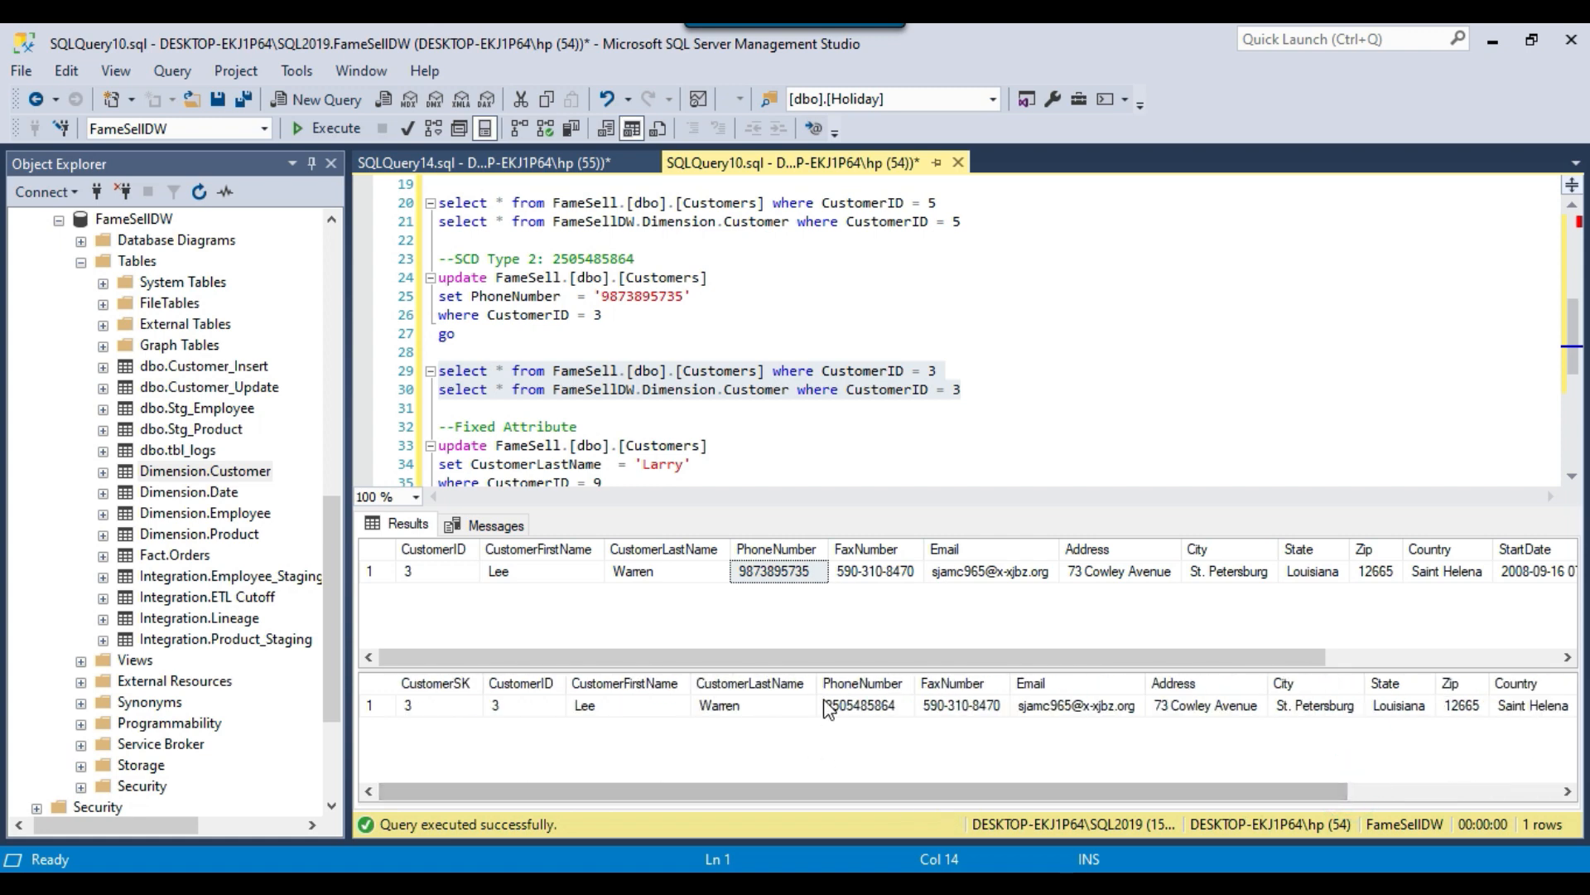
left_click(768, 575)
left_click_drag(986, 787, 1212, 792)
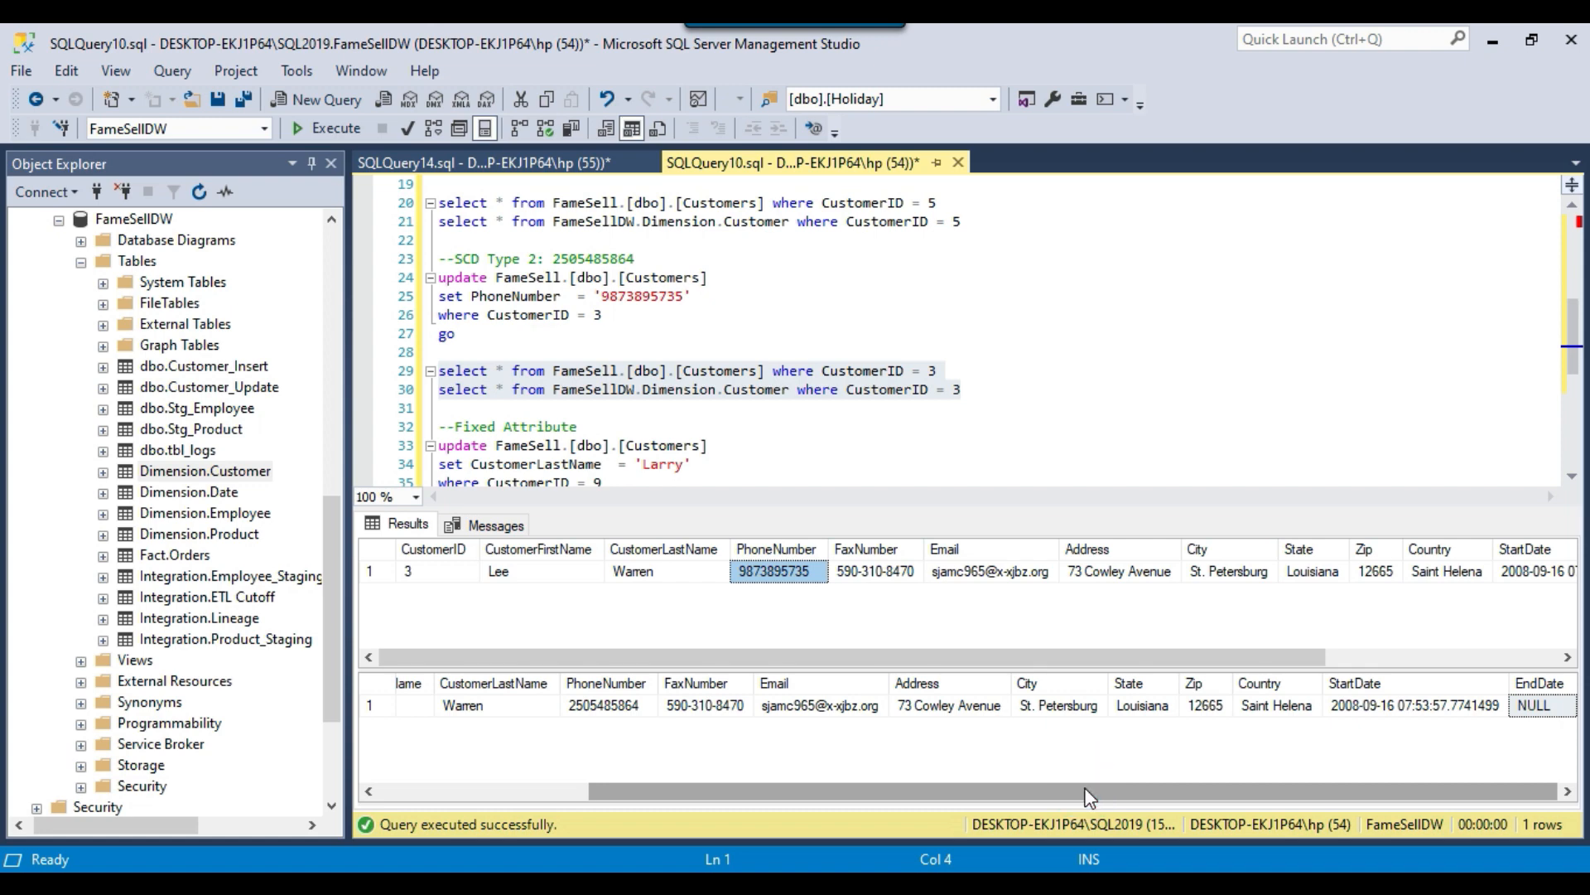
left_click_drag(1088, 797, 741, 802)
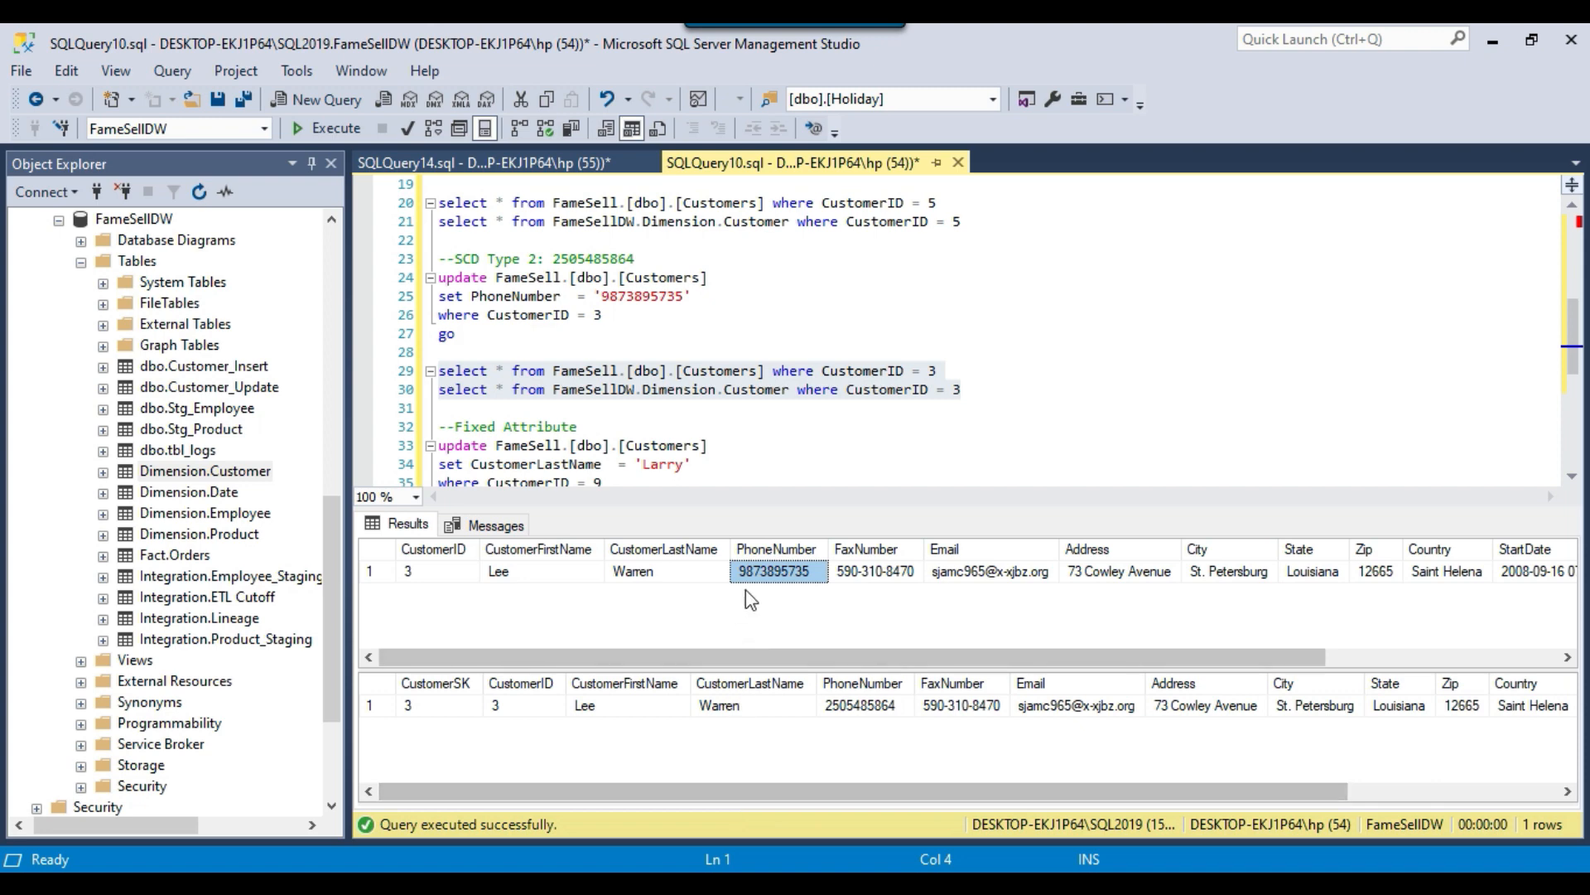
left_click(861, 705)
left_click_drag(458, 711, 1482, 707)
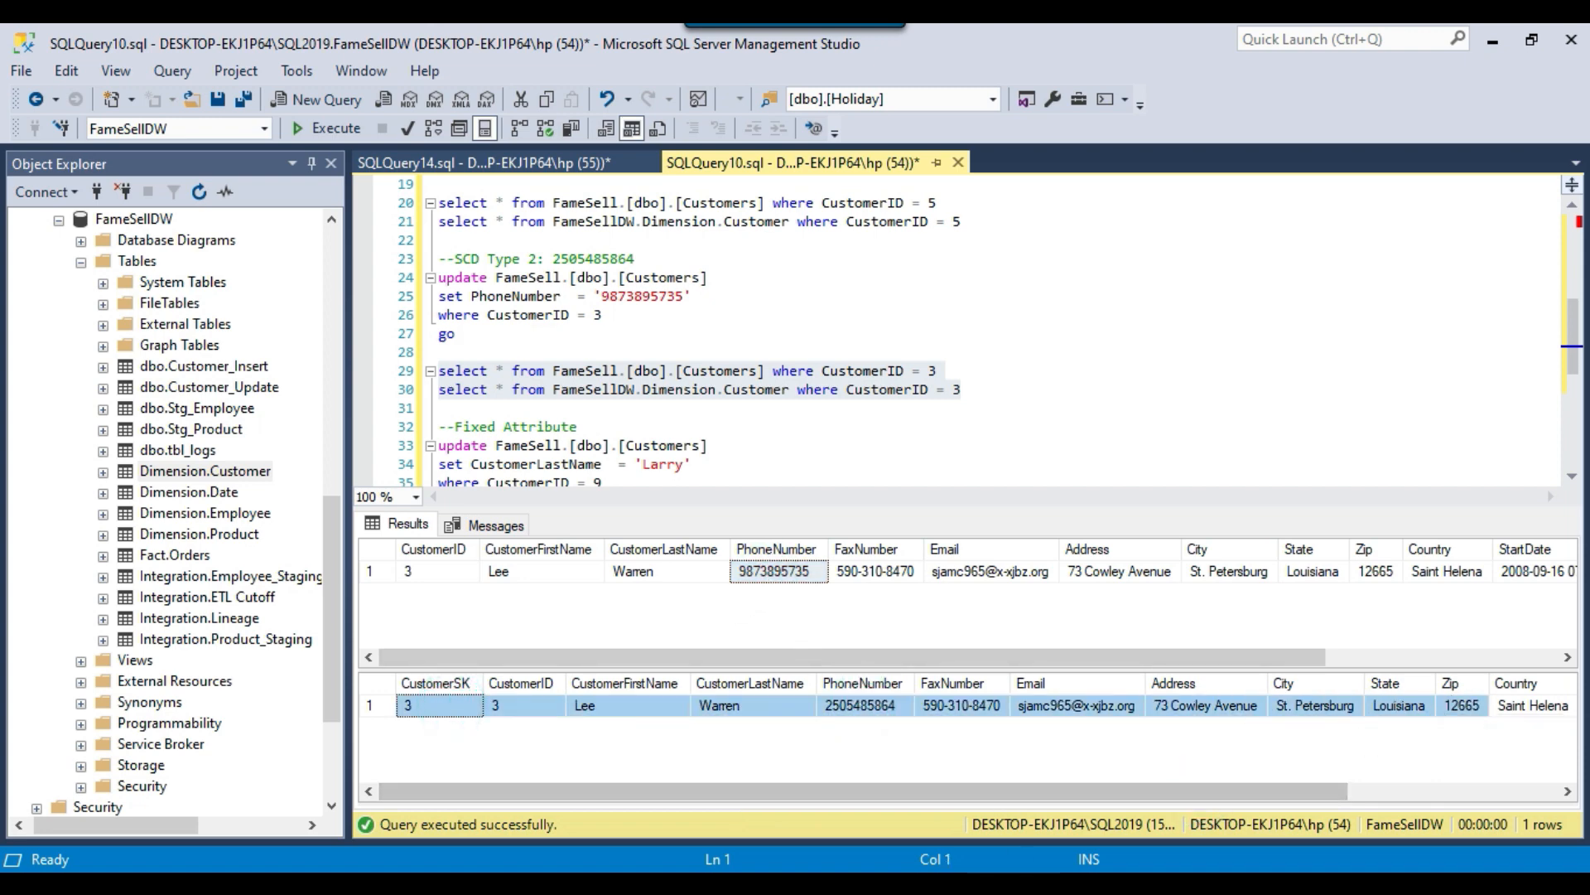
Switch to Visual Studio, restart the package, and inspect the SCD Type 2 branch in the Migrate data flow.
key("alt+Tab")
left_click(797, 78)
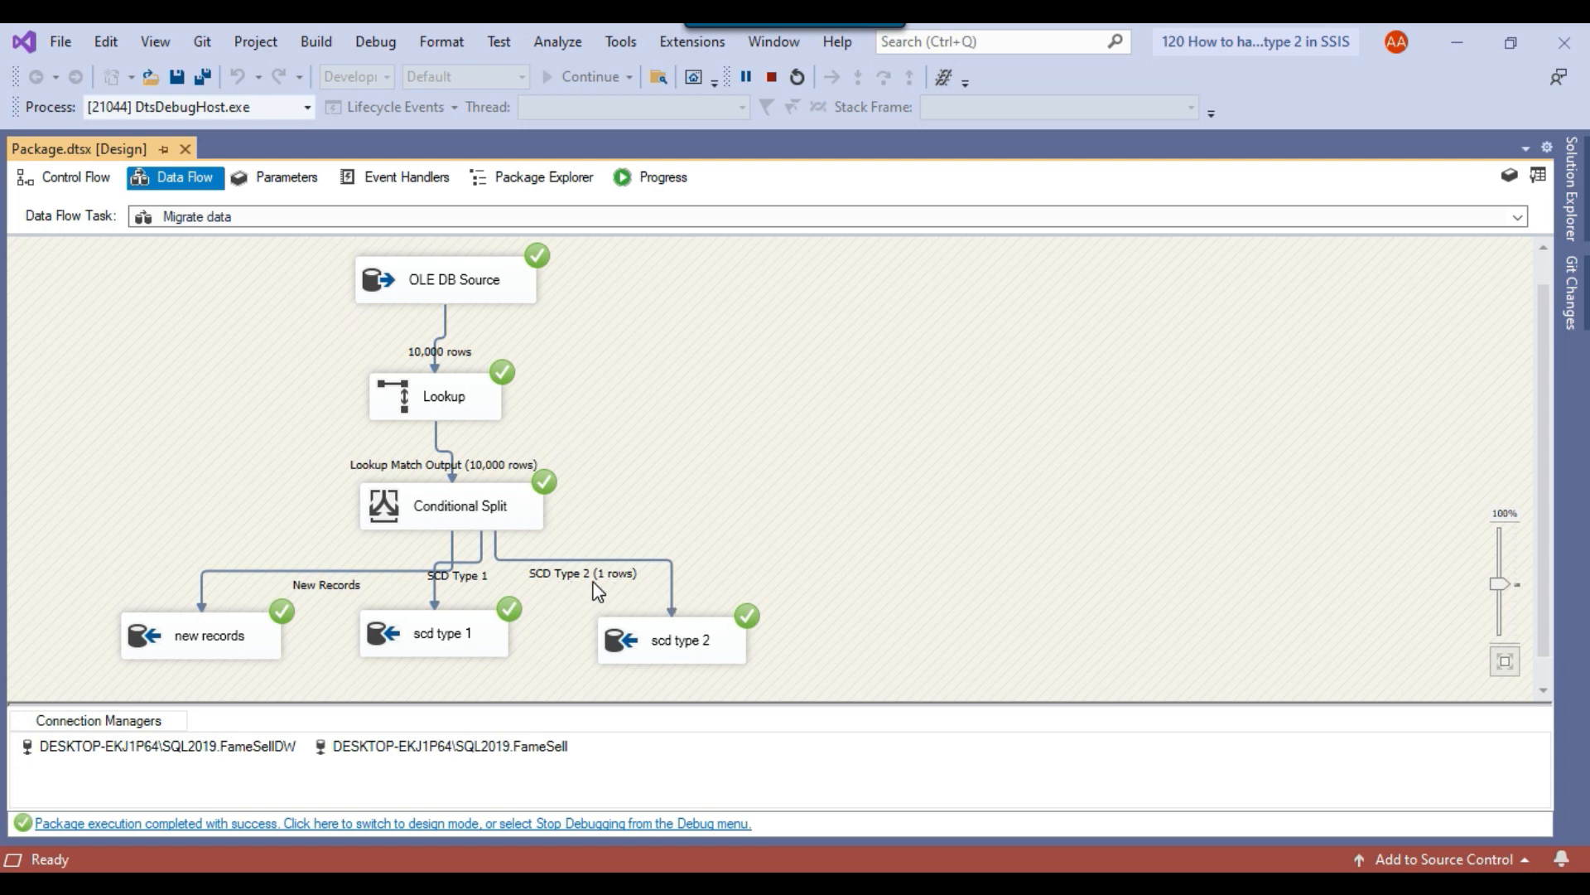
left_click(675, 644)
Switch to SQL Server Management Studio, rerun the SCD Type 2 select queries, and check the old dimension row's PhoneNumber, StartDate and EndDate.
left_click(994, 882)
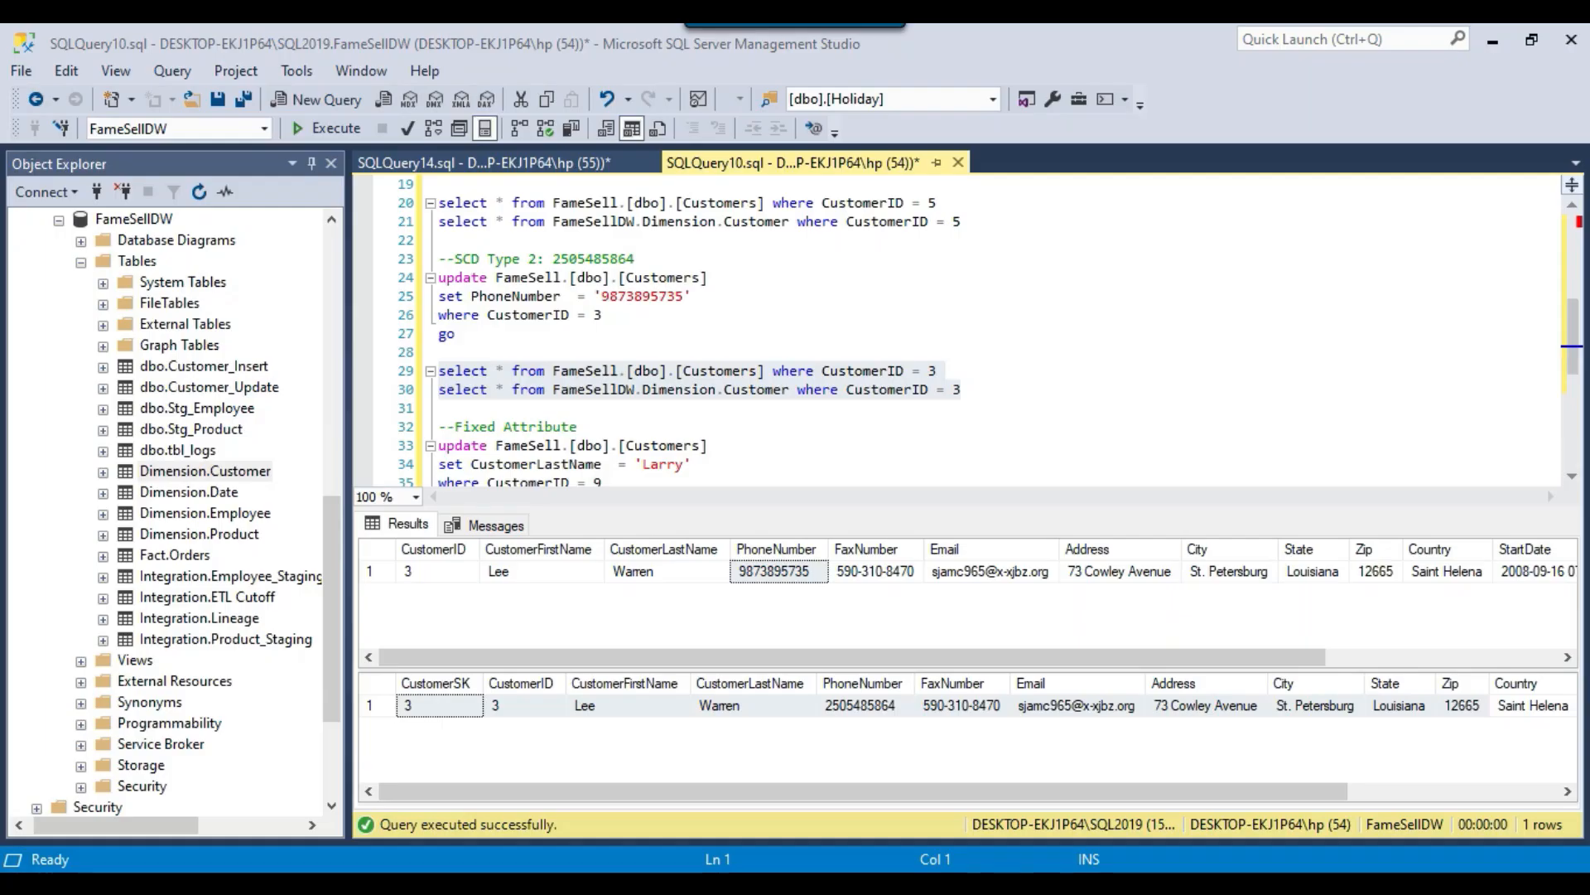
left_click(335, 128)
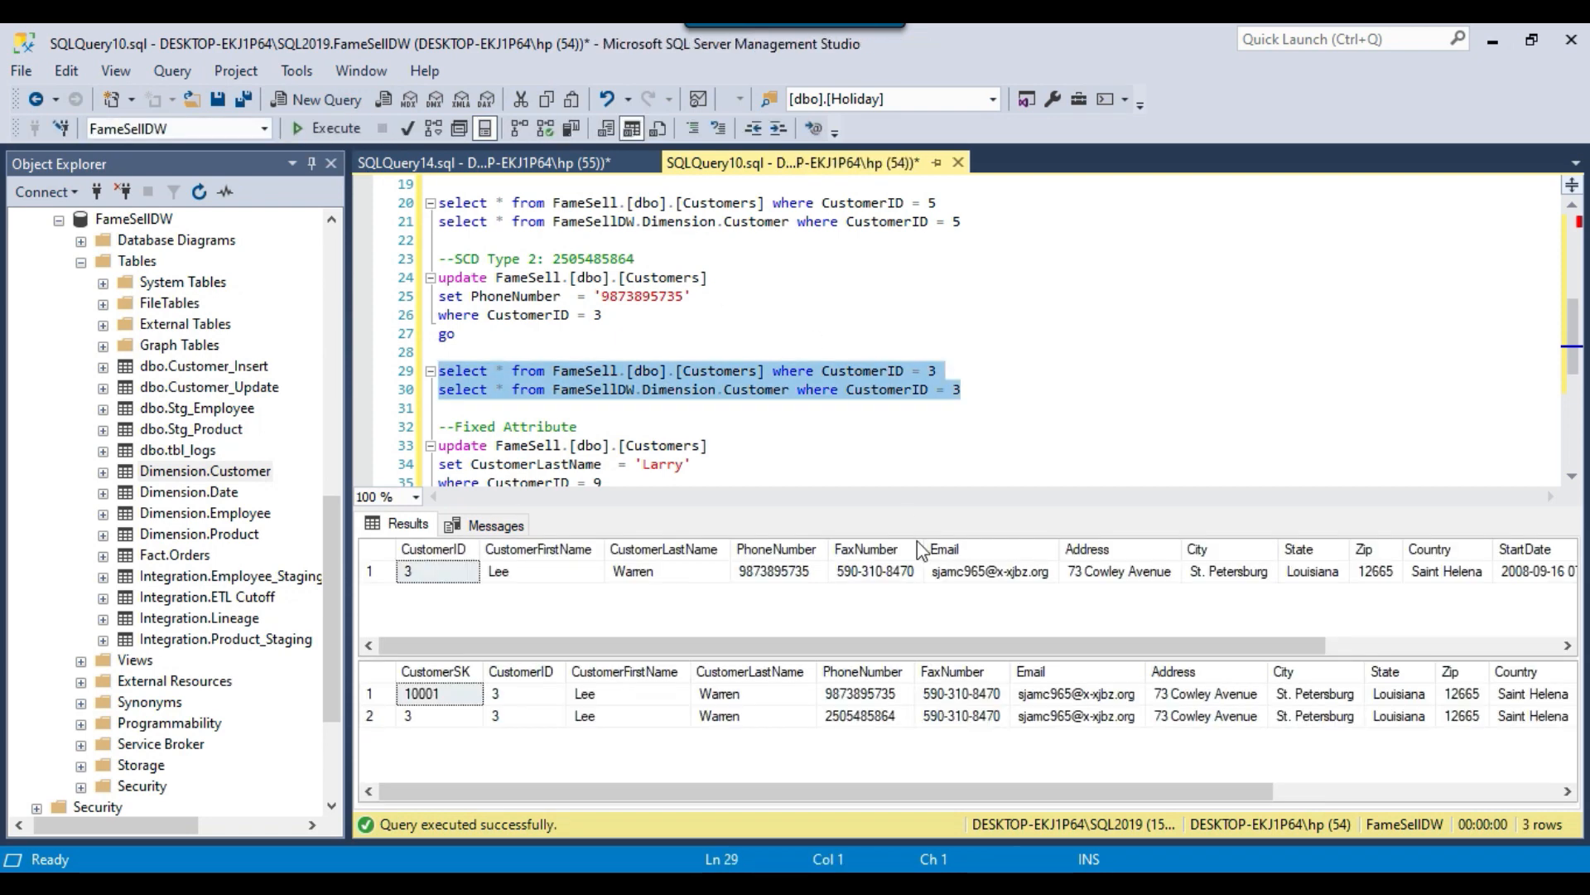
left_click_drag(435, 717, 868, 726)
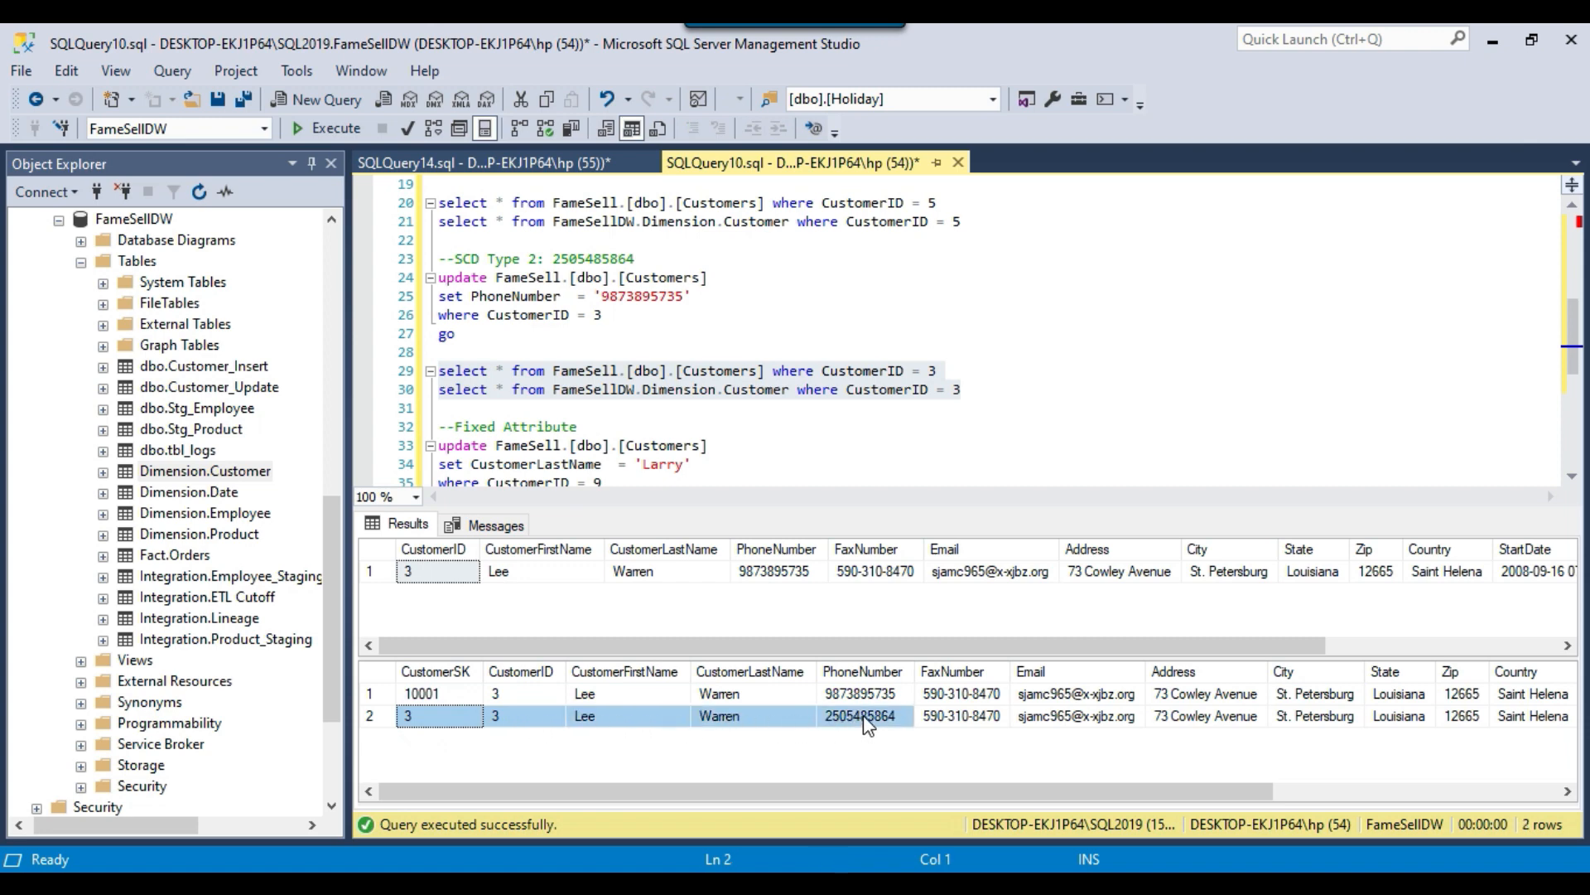
left_click_drag(1029, 789, 1415, 762)
left_click(1445, 719)
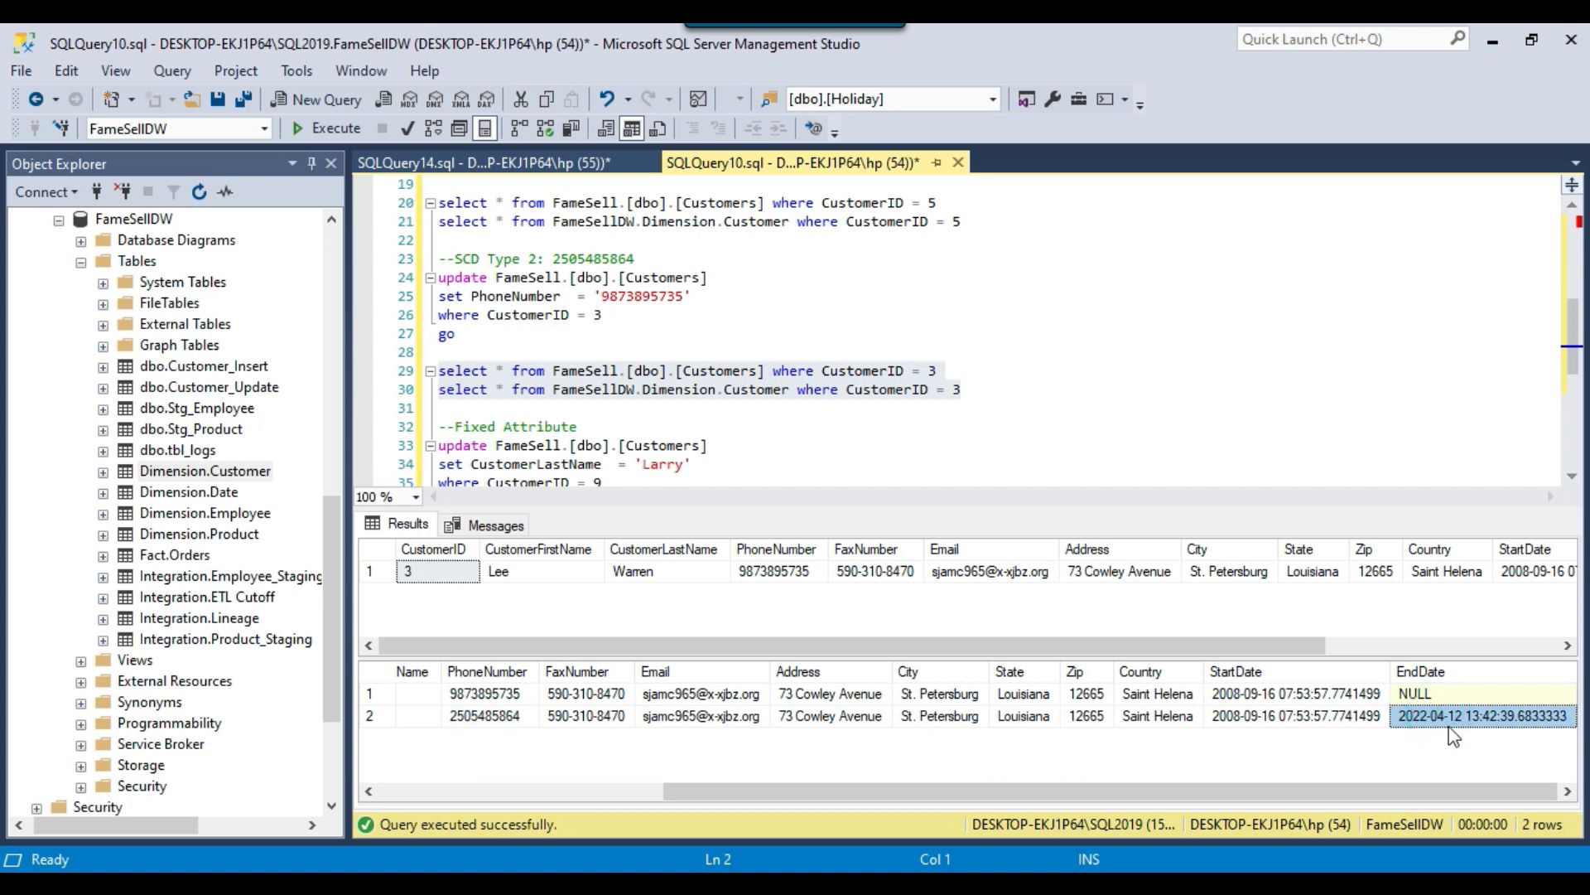
left_click_drag(1325, 717, 1465, 720)
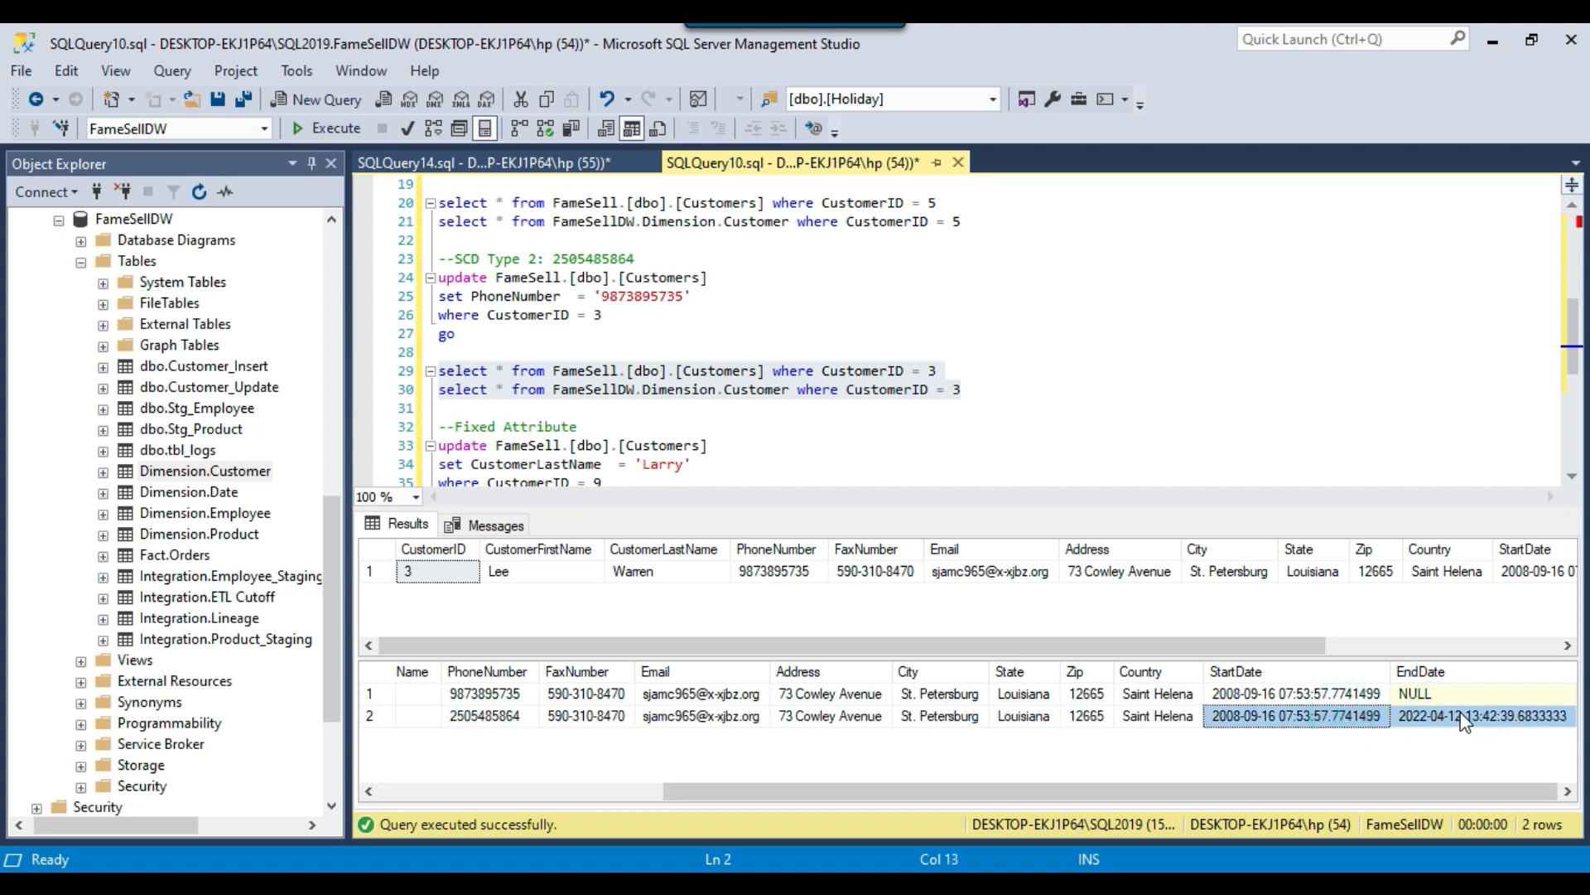
left_click_drag(1244, 789, 832, 796)
Examine the new dimension row's CustomerSK, CustomerID, name, PhoneNumber, StartDate and EndDate values.
left_click(855, 694)
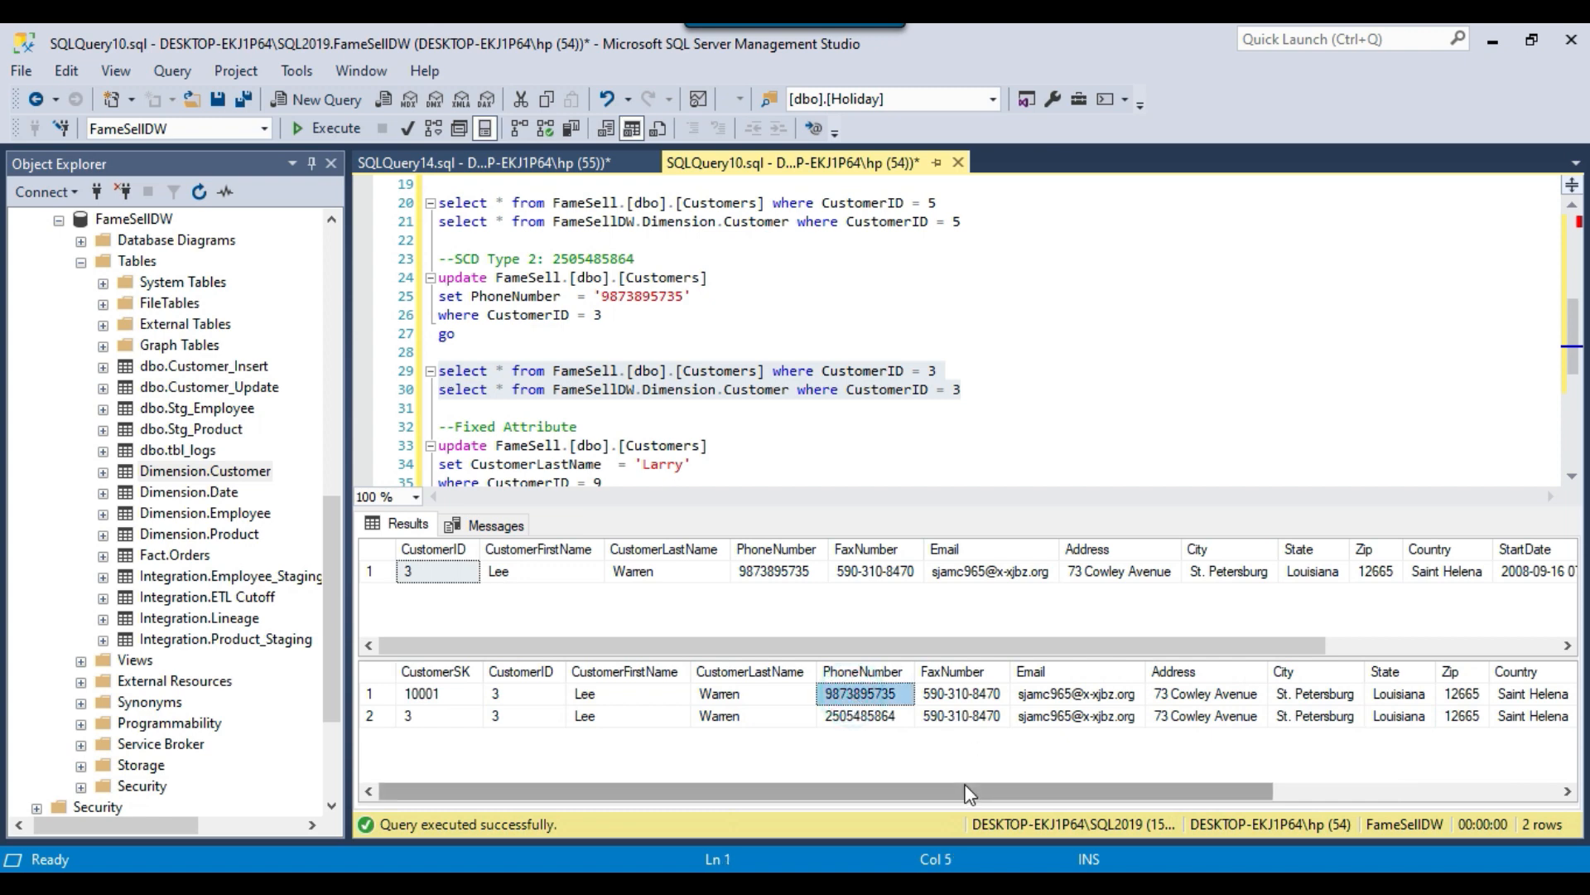
left_click_drag(447, 694, 593, 696)
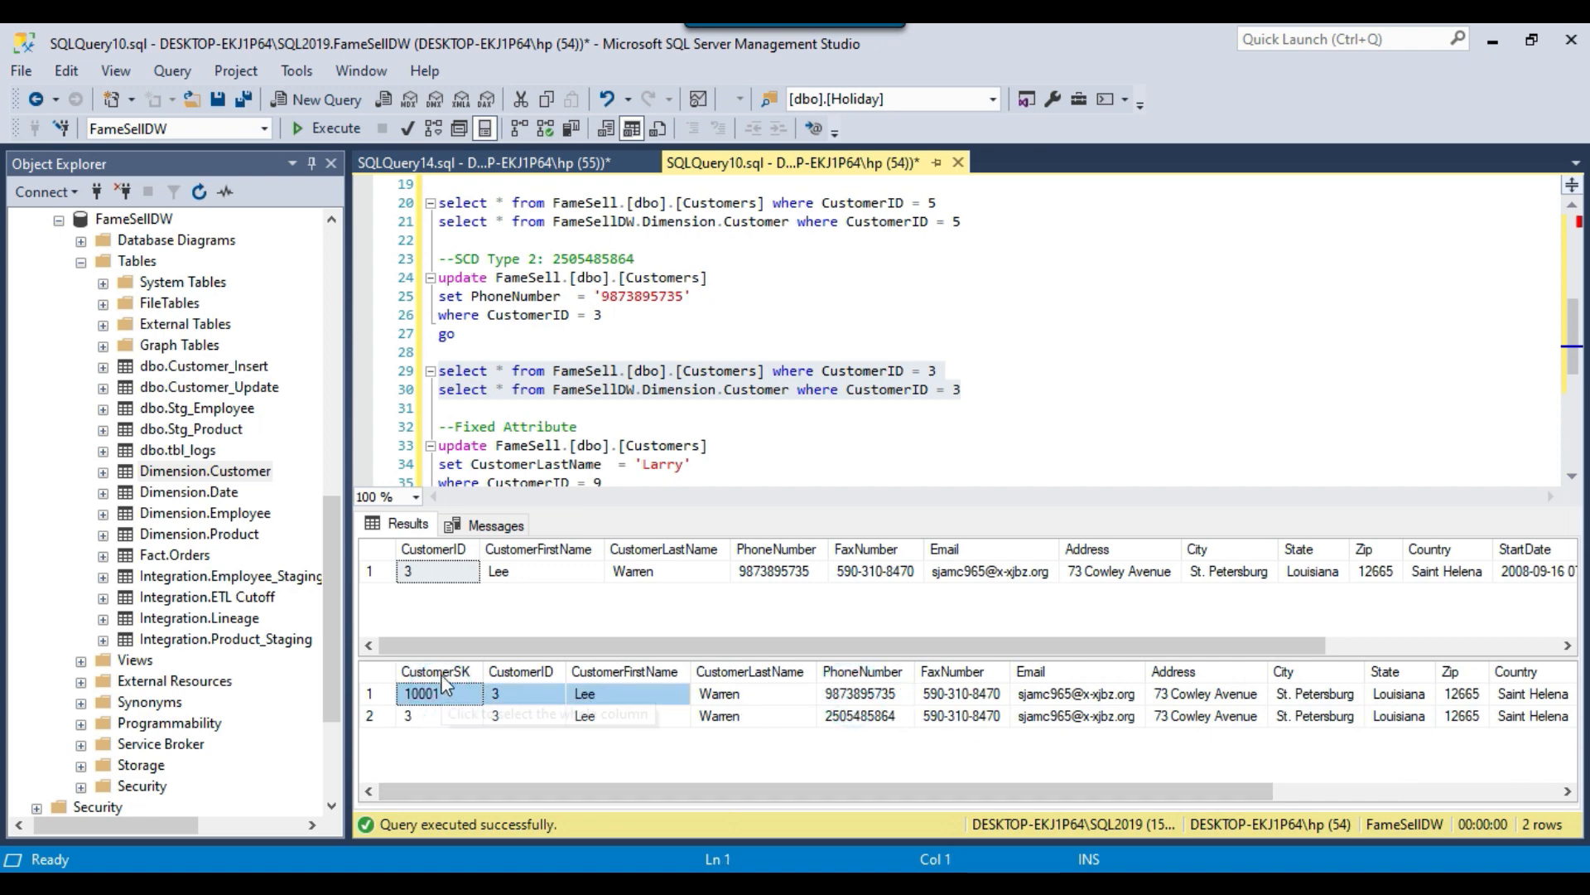
left_click(554, 697)
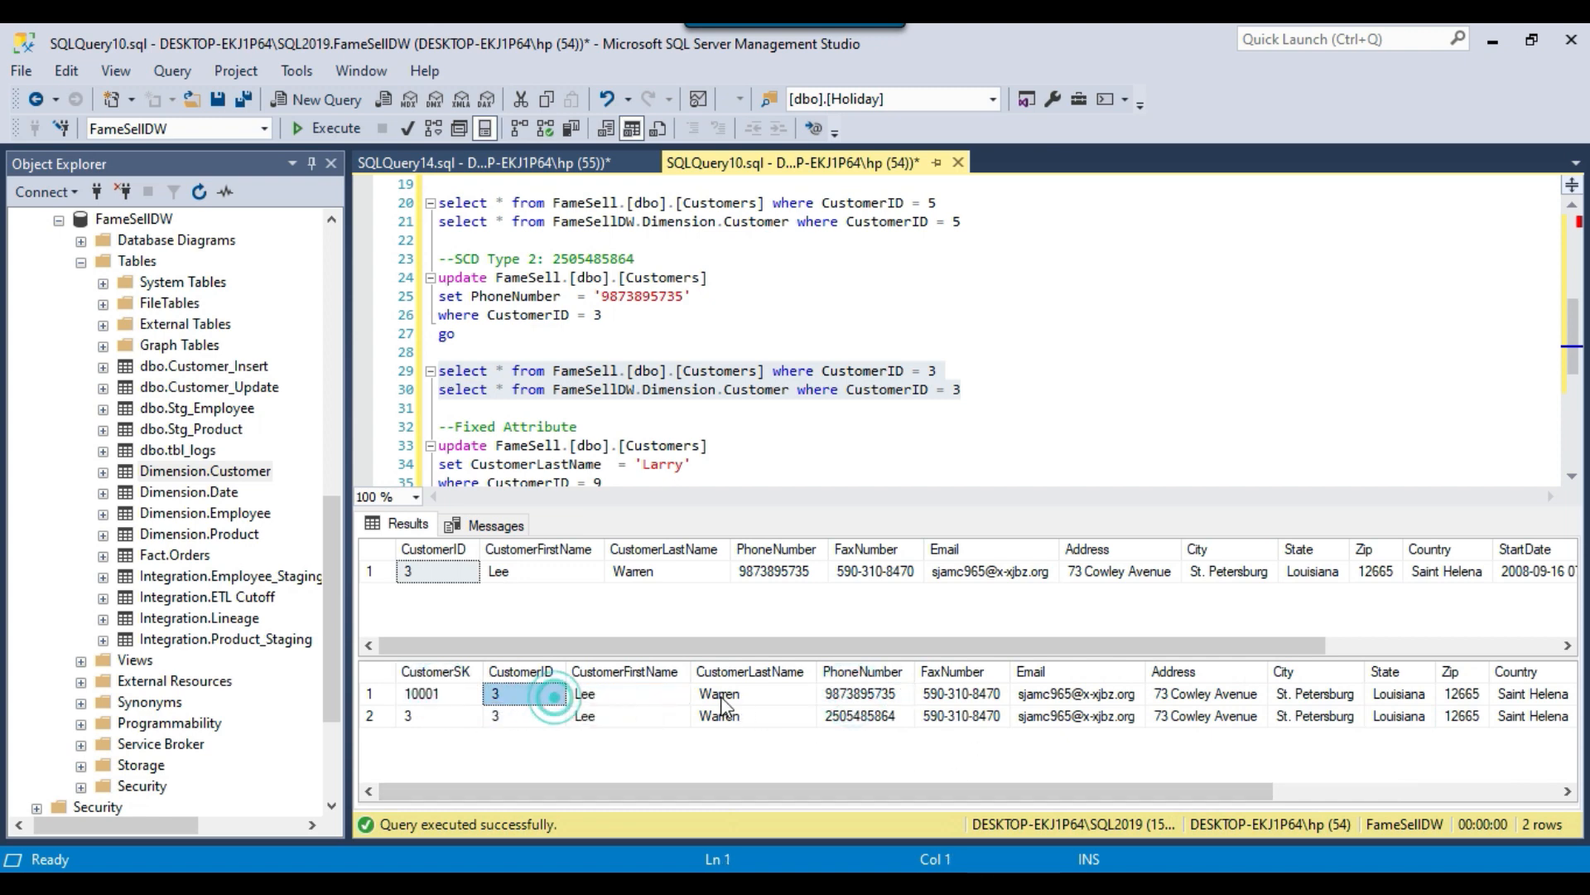
left_click(729, 687)
left_click(474, 695)
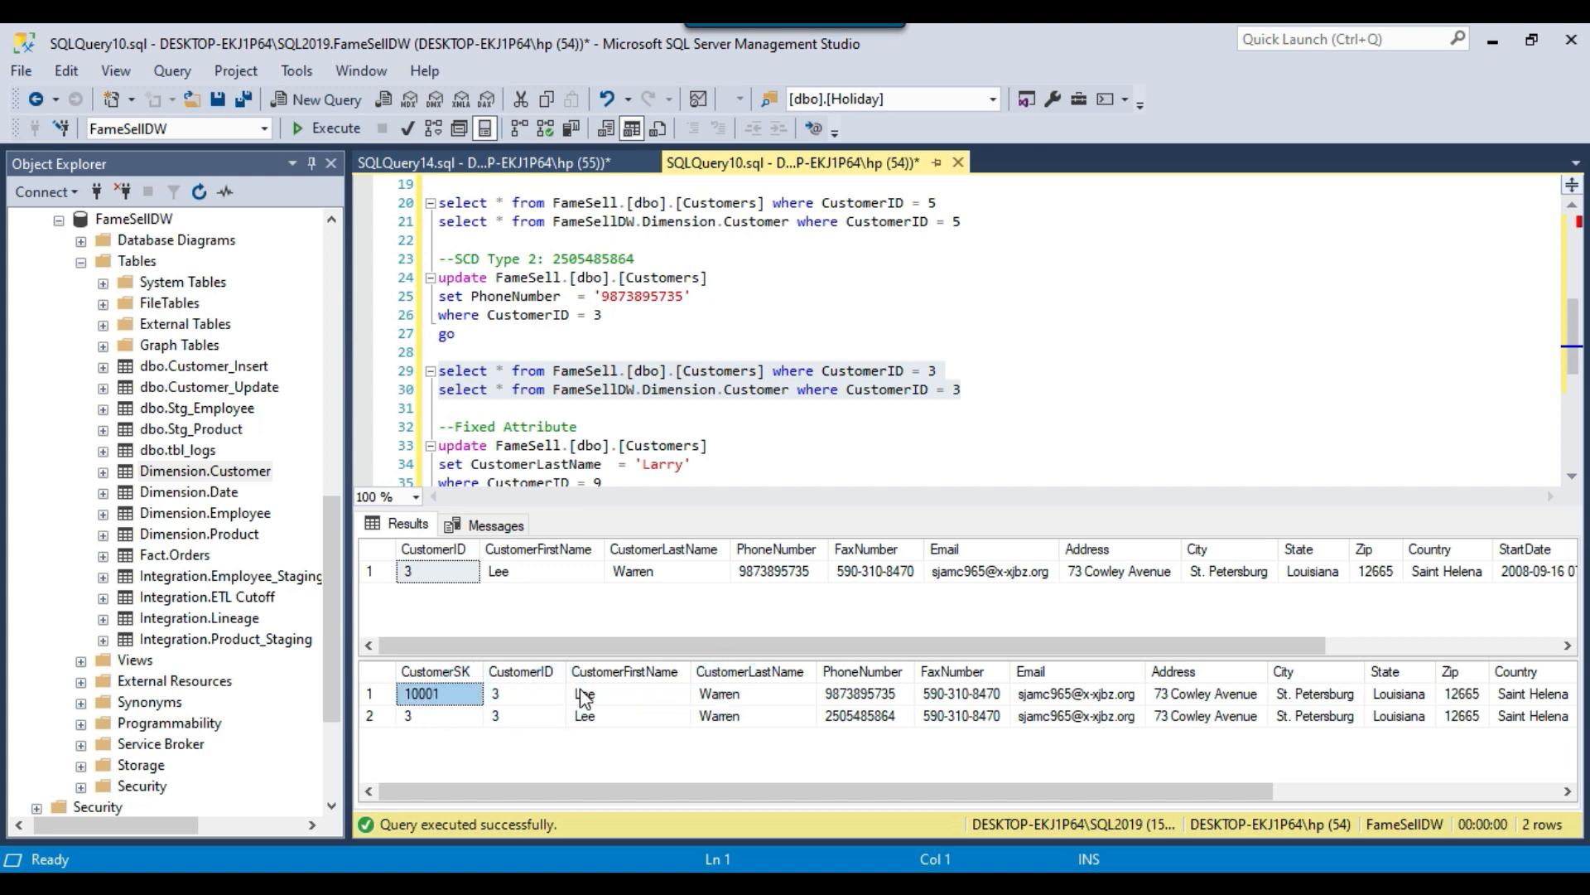
key("End")
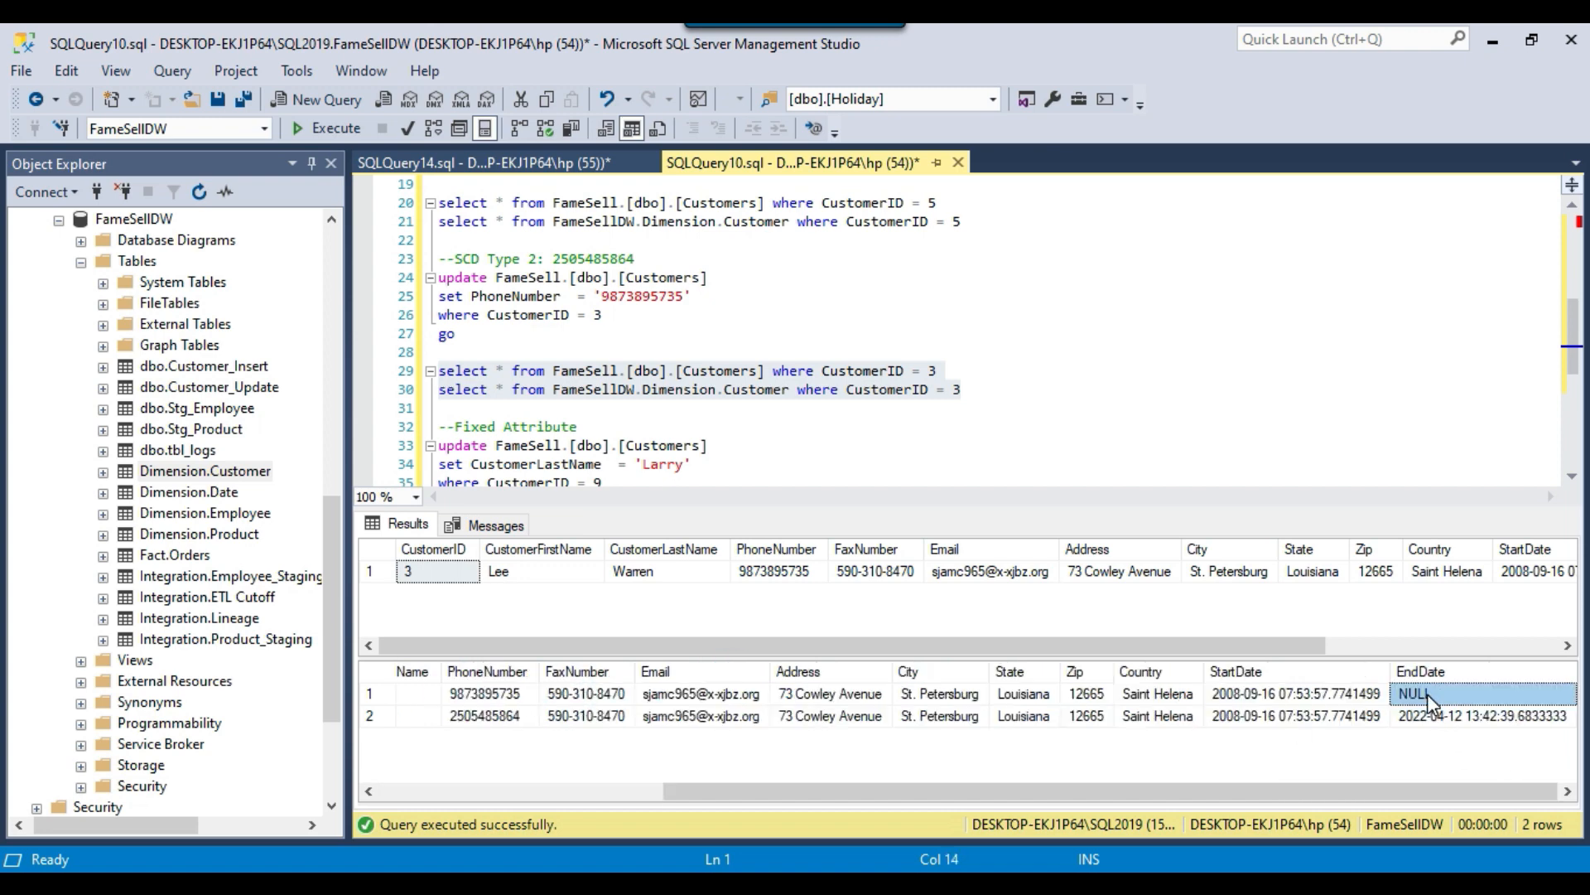
left_click(1361, 694)
left_click_drag(1441, 694, 480, 700)
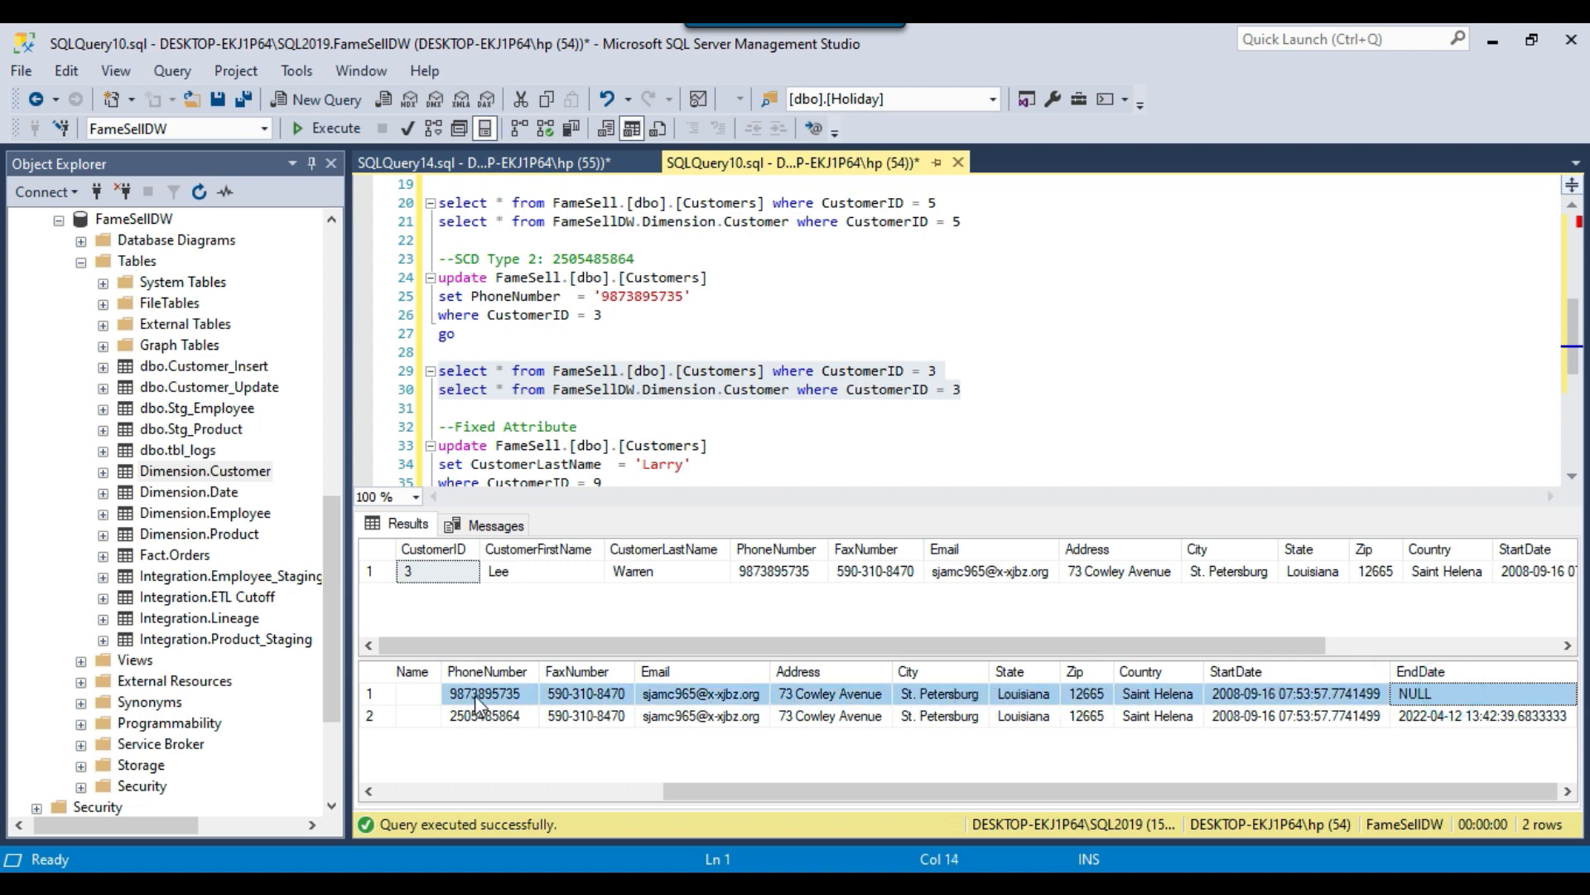
left_click_drag(696, 793, 482, 794)
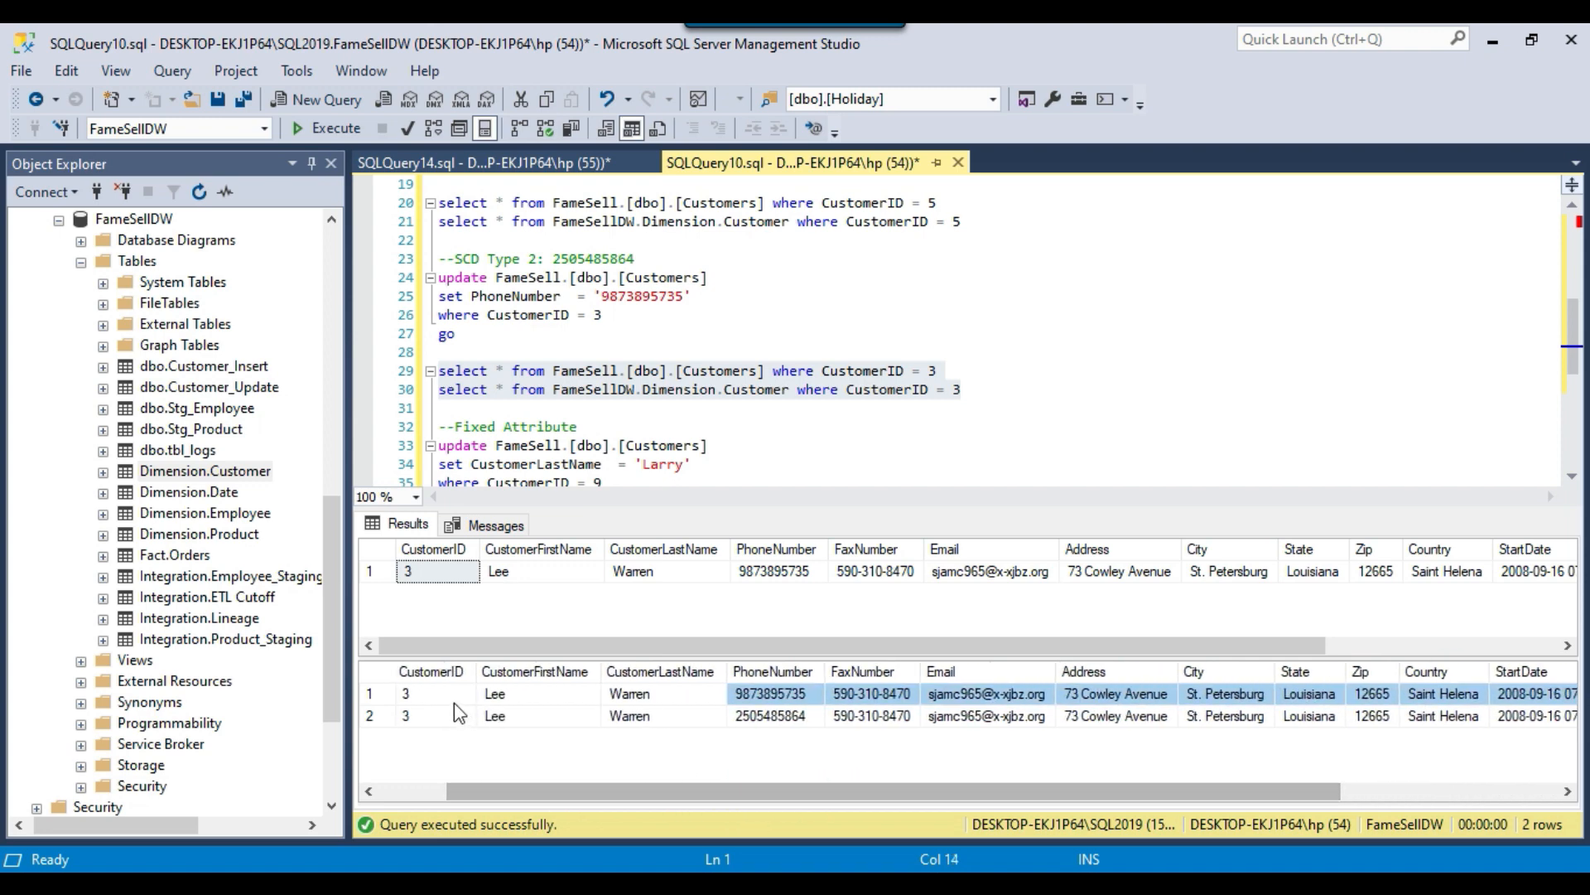
left_click_drag(431, 694, 758, 695)
Run the Fixed Attribute select queries and compare CustomerLastName between FameSell.[dbo].[Customers] and FameSellDW.Dimension.Customer before the source update.
left_click(675, 426)
scroll(678, 418, "down", 2)
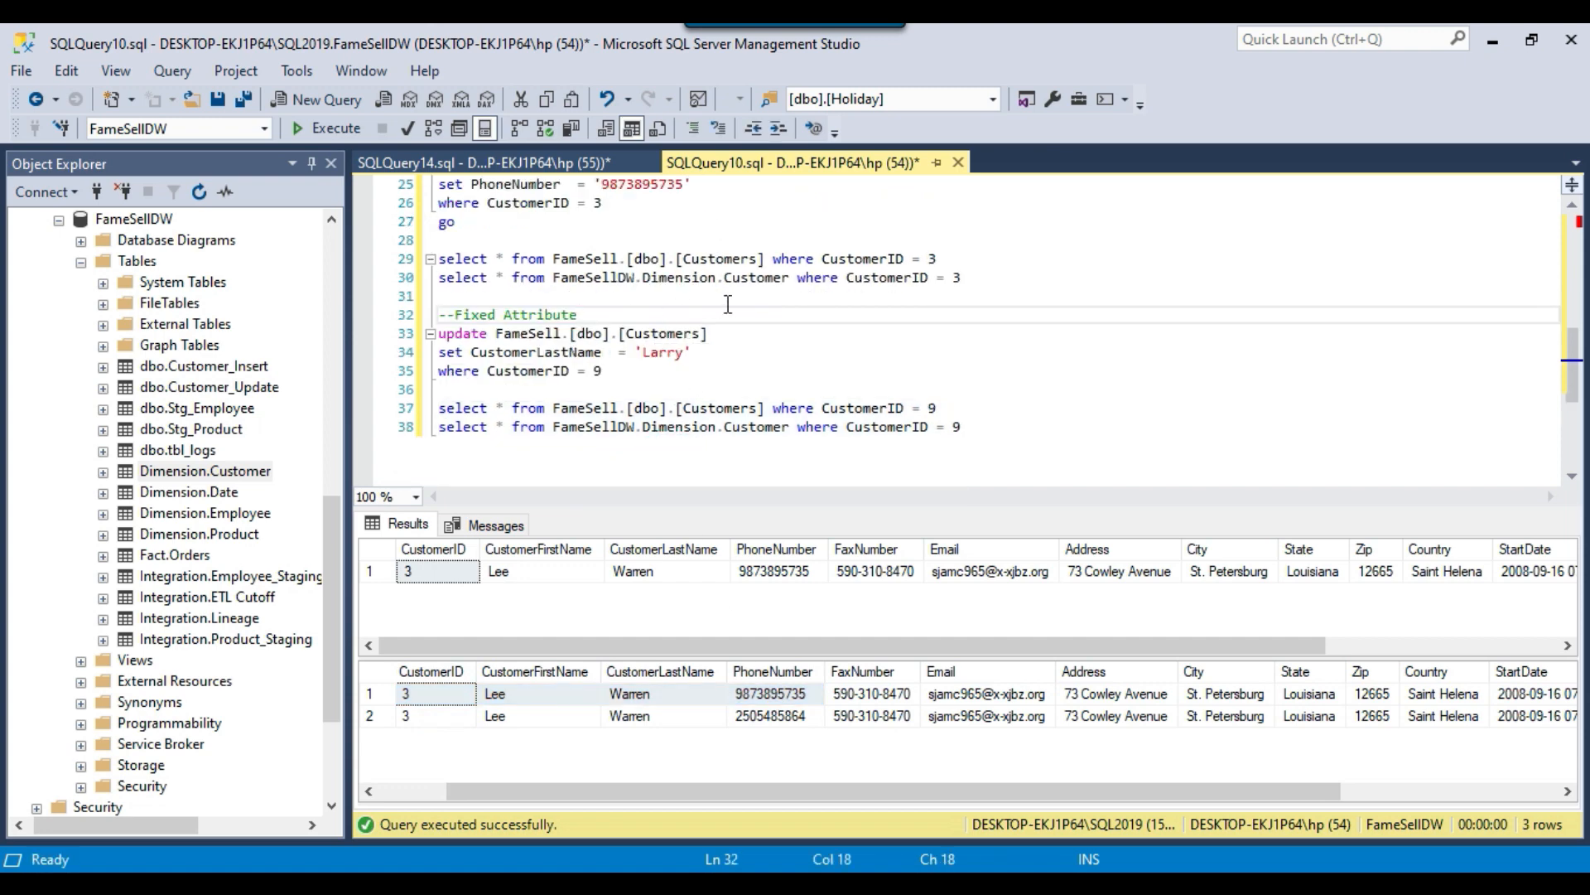
left_click_drag(964, 427, 438, 408)
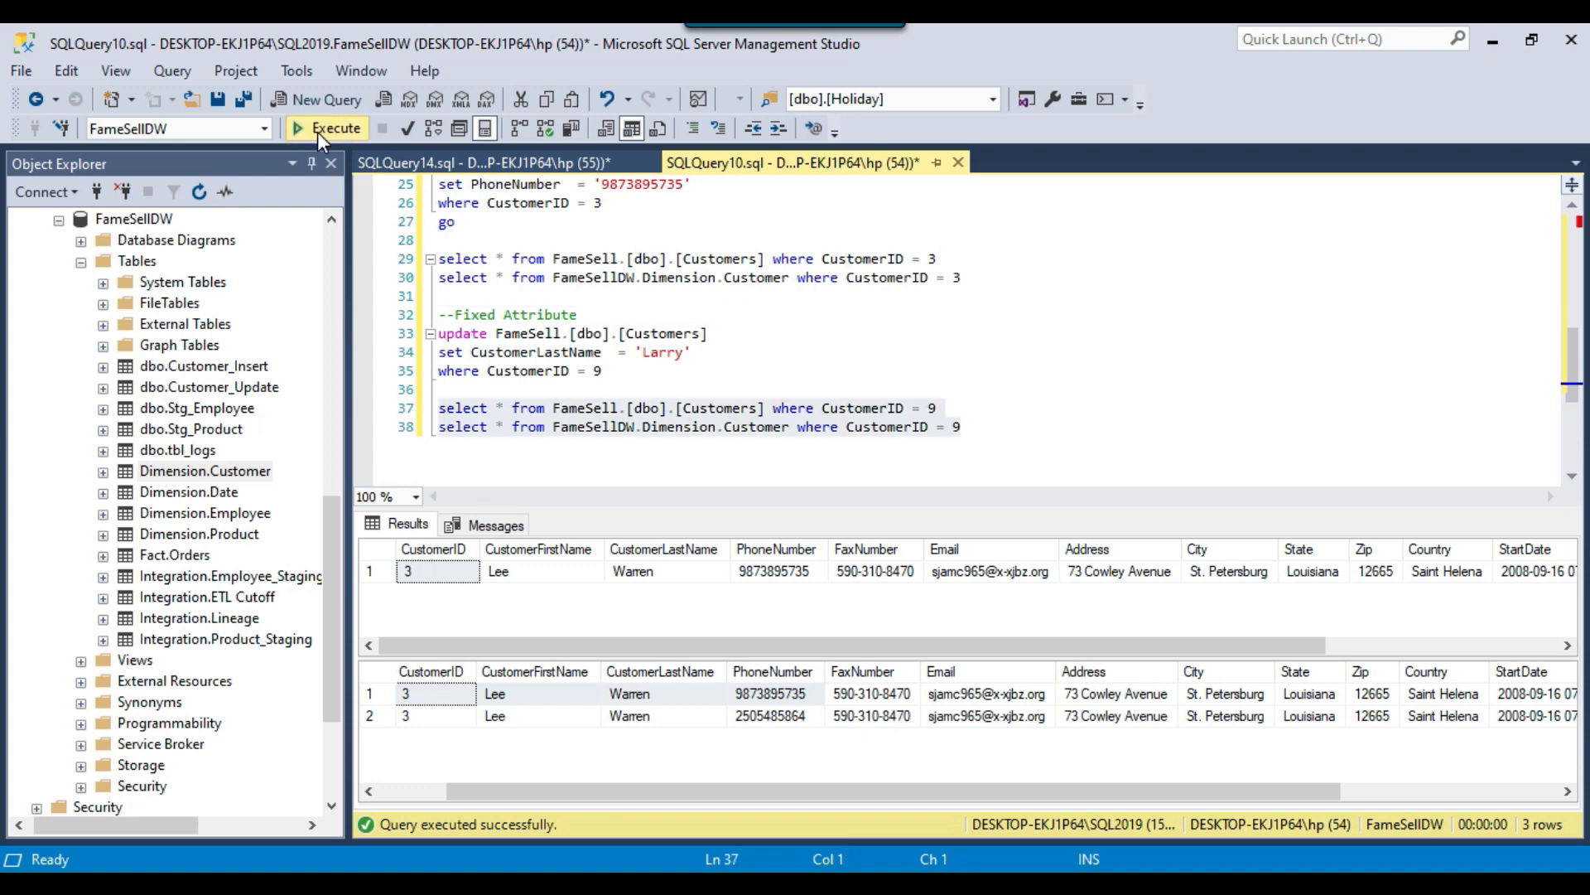
left_click(319, 129)
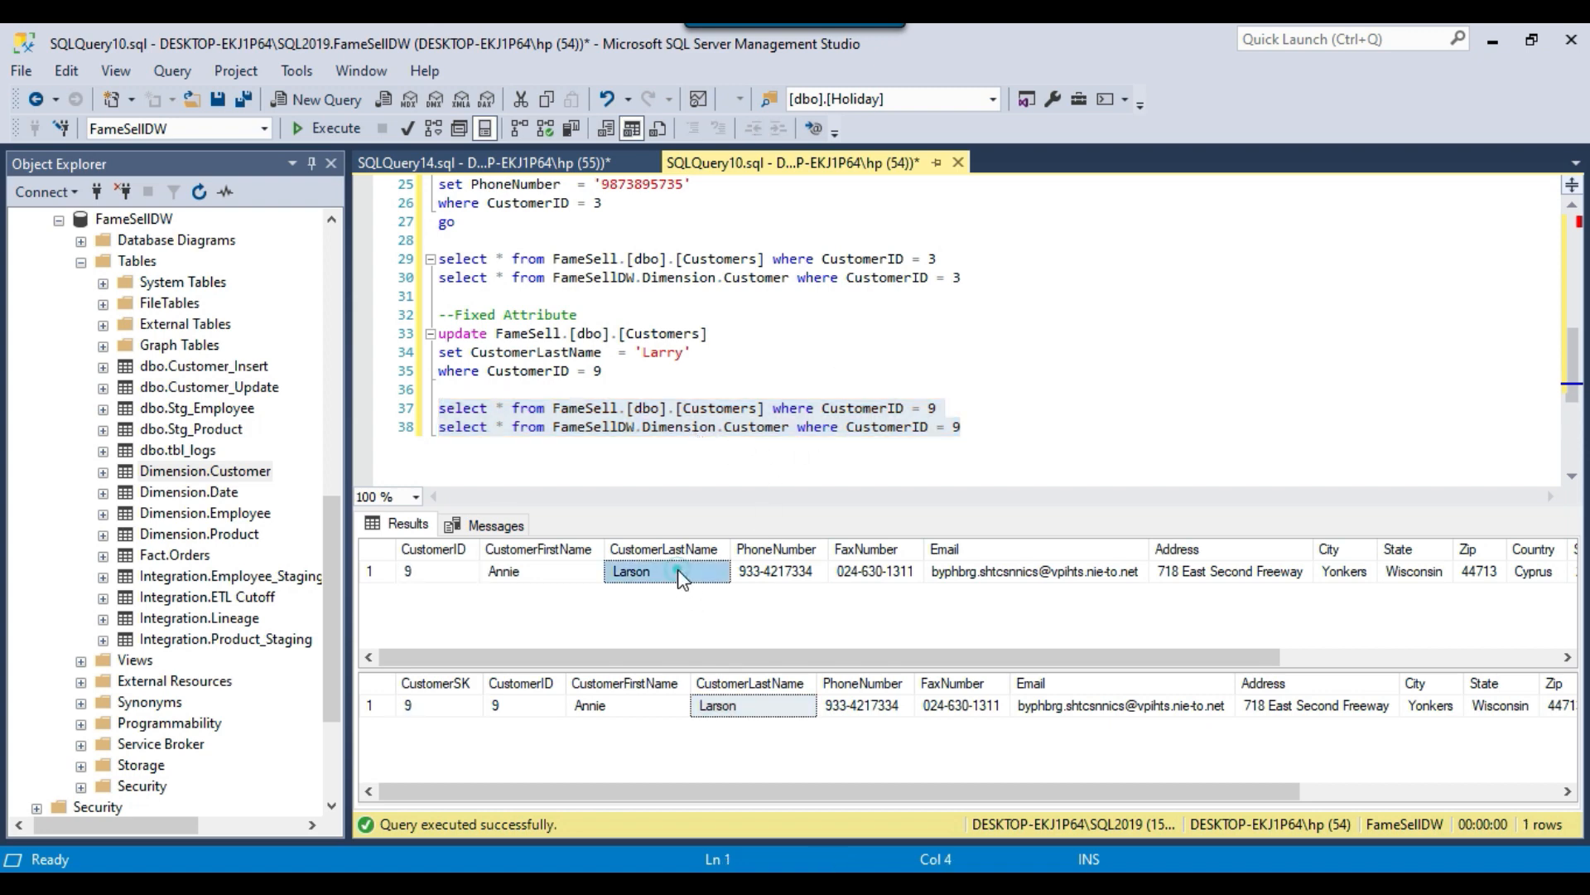
left_click(755, 704)
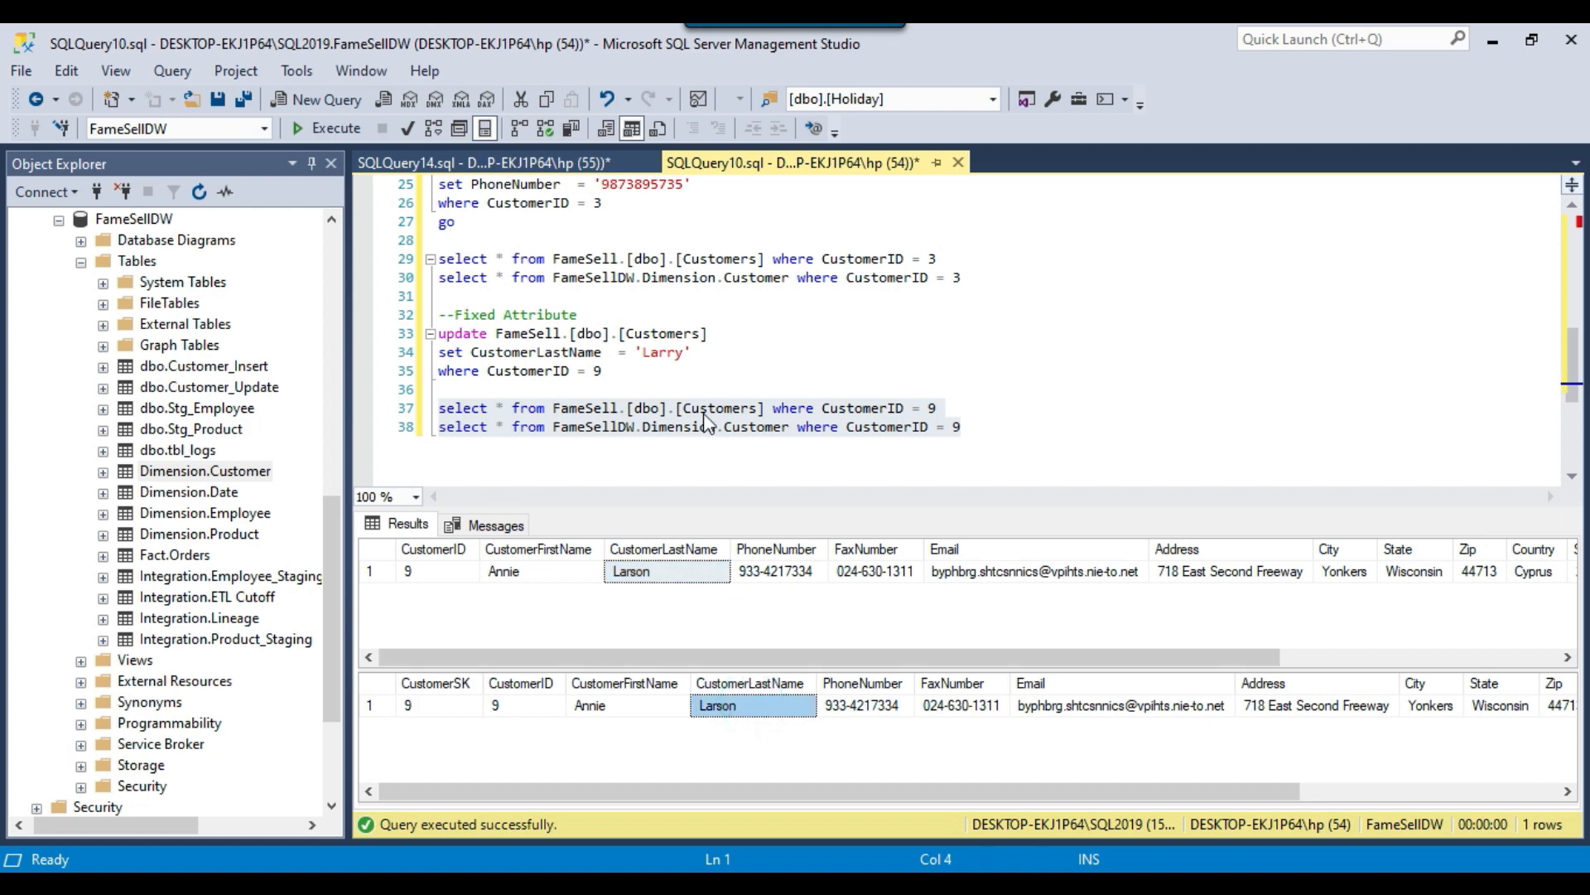
left_click(587, 408)
left_click_drag(551, 409, 765, 412)
left_click(552, 428)
left_click_drag(553, 427, 795, 427)
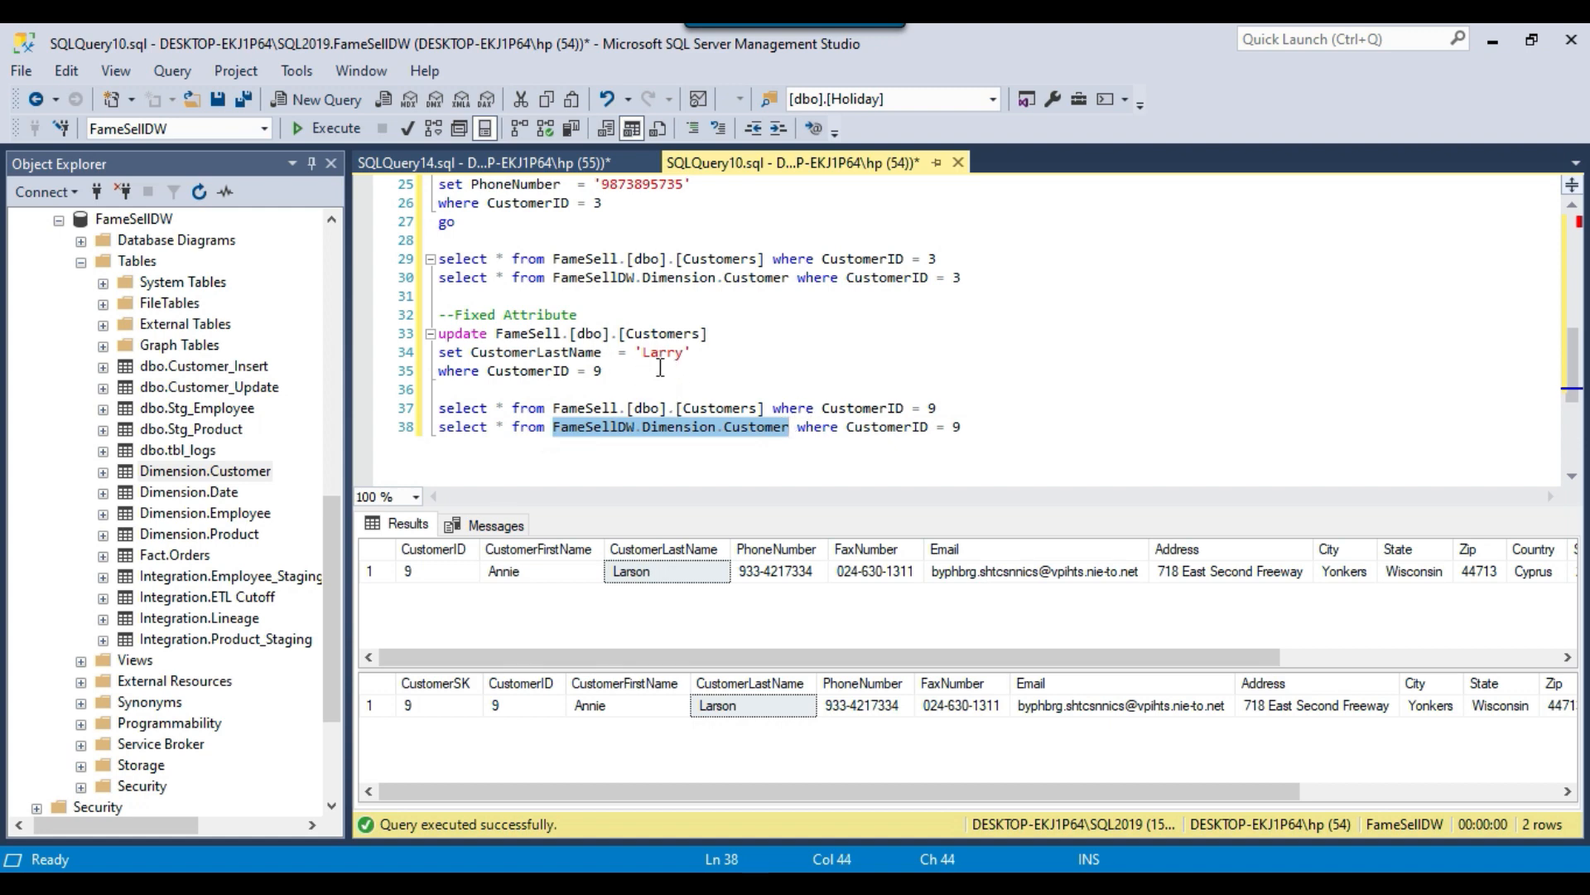
Run the Fixed Attribute update that changes CustomerLastName in FameSell.[dbo].[Customers], and recheck the source and dimension rows with the select queries.
left_click_drag(620, 377, 439, 315)
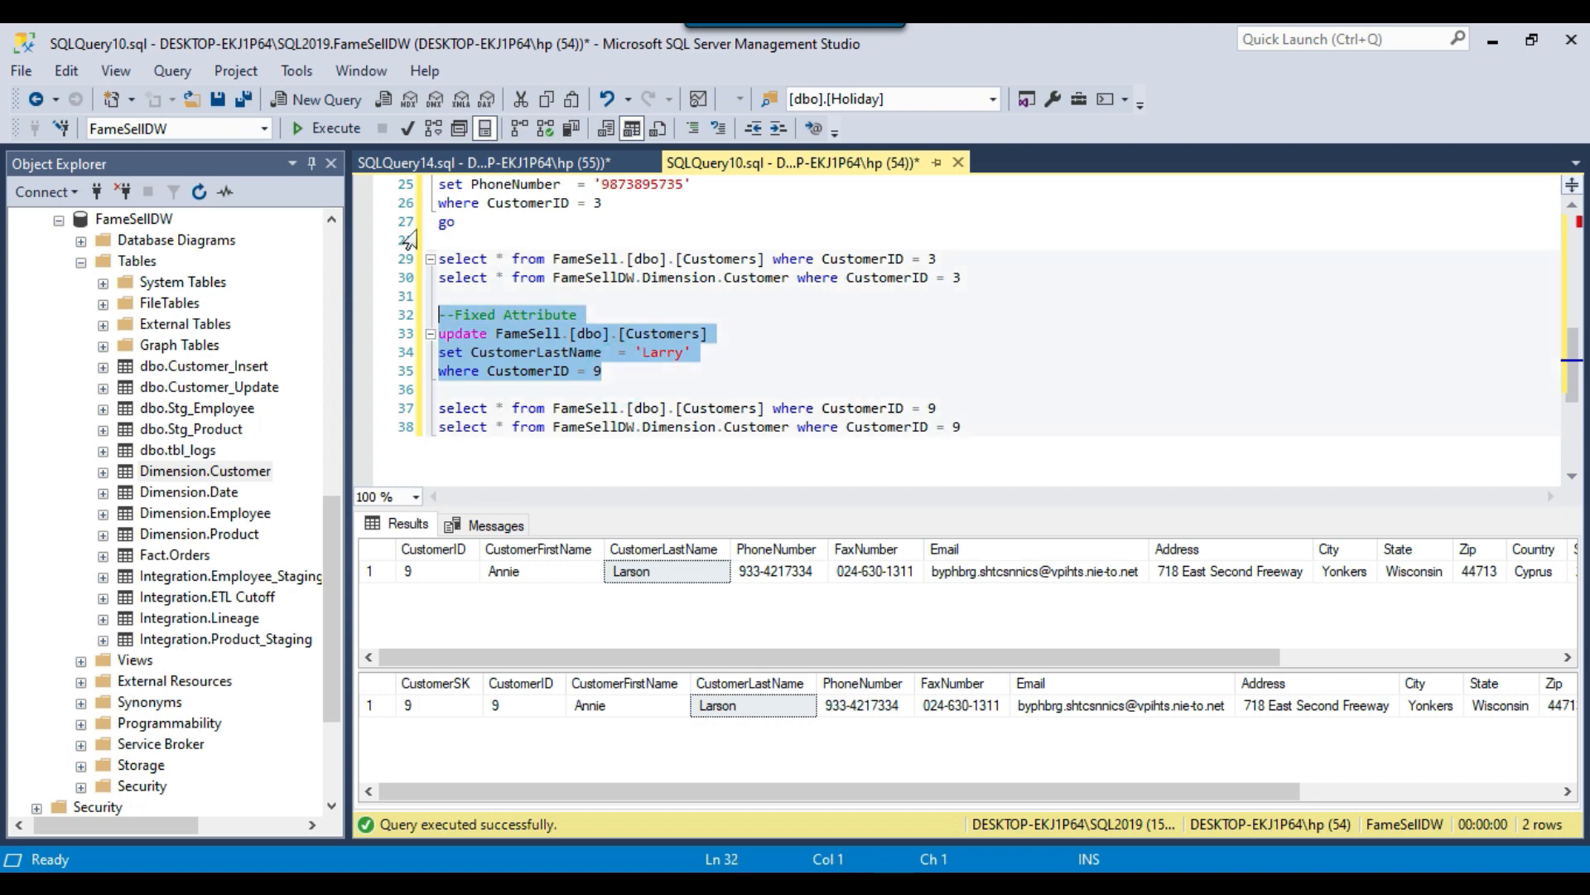
left_click(323, 130)
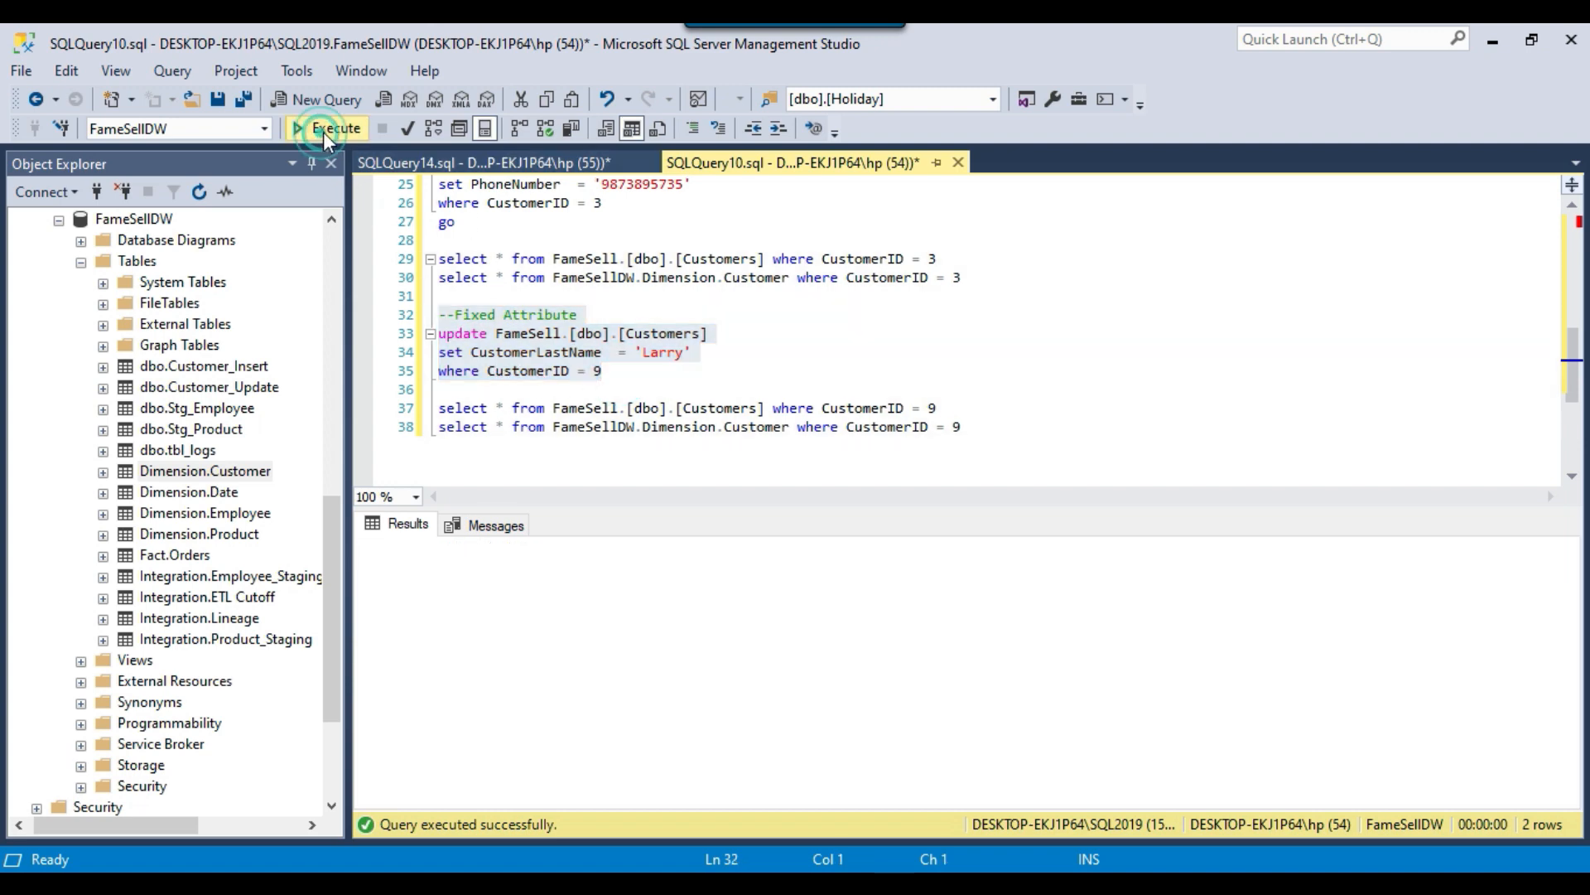
left_click_drag(1004, 434, 439, 389)
left_click(325, 130)
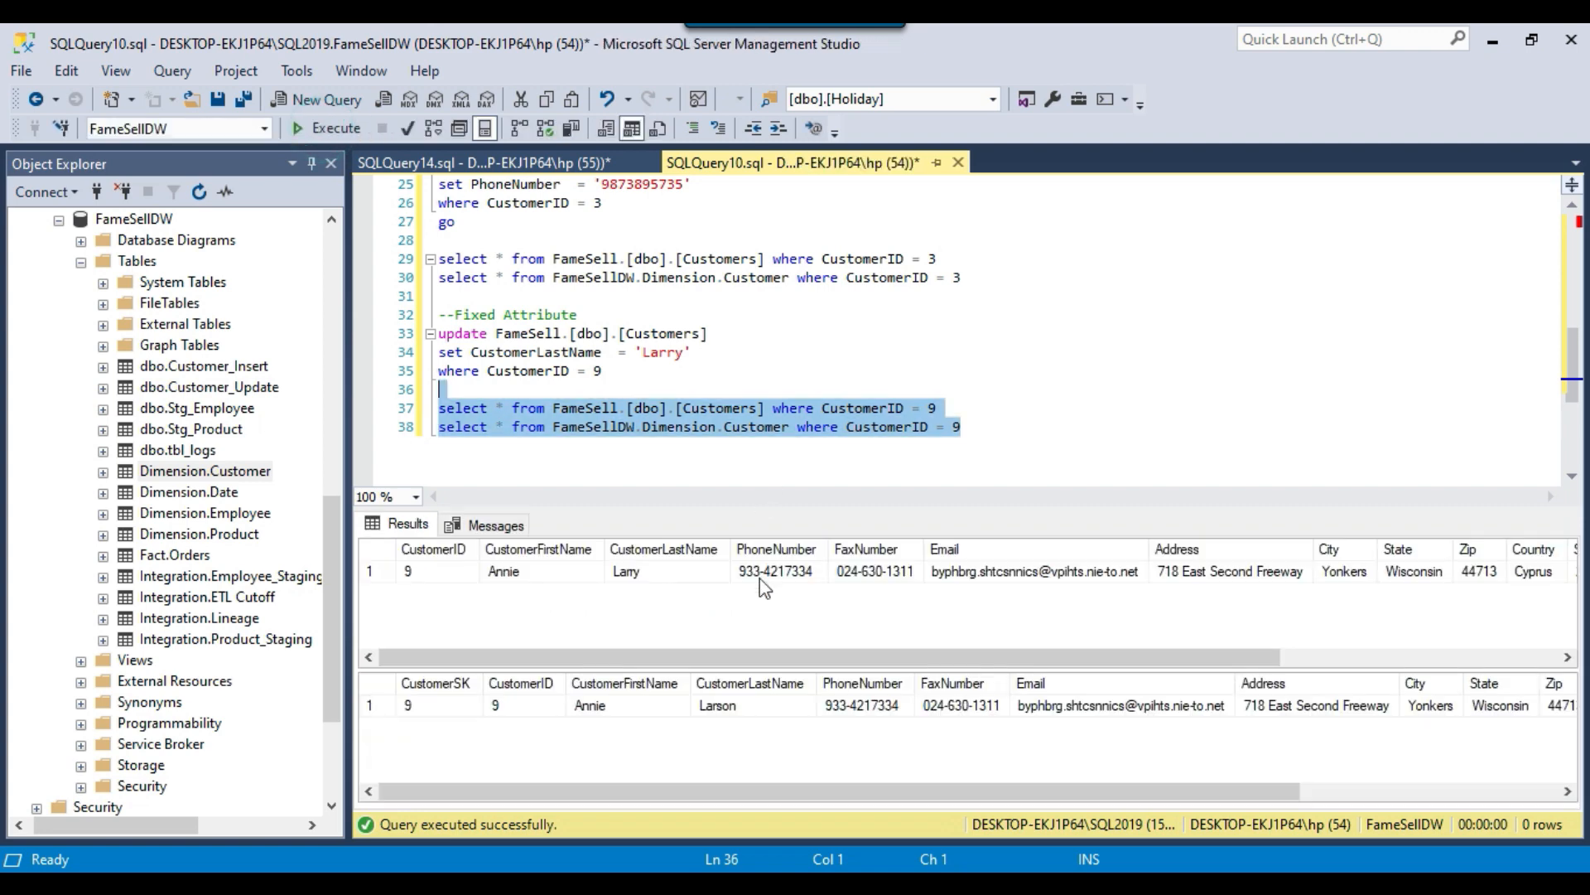
left_click(669, 574)
left_click(754, 709)
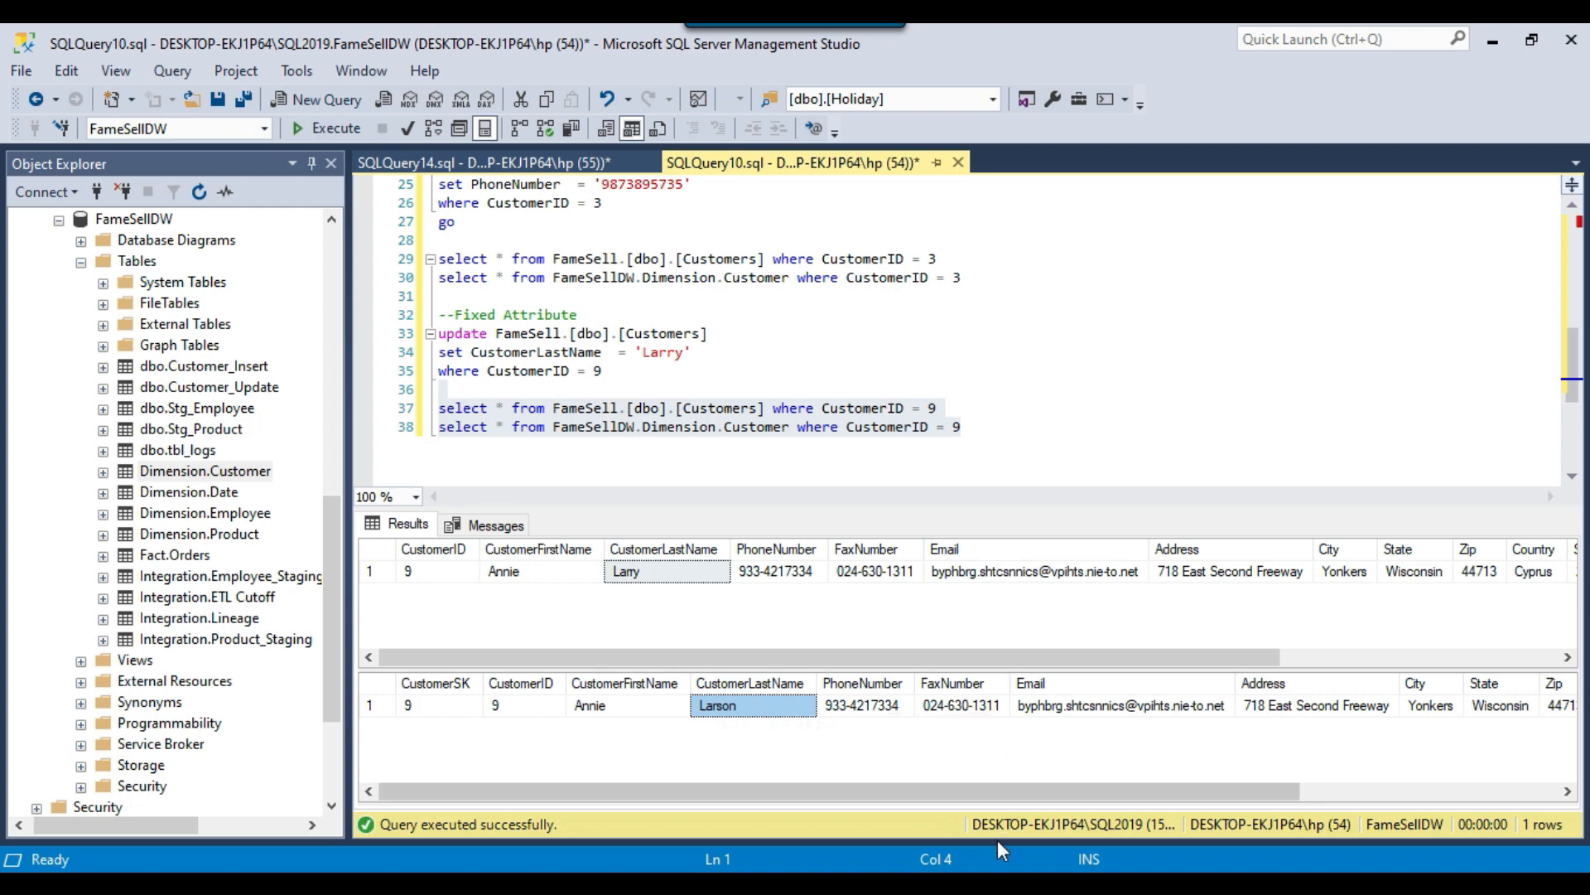
Switch to Visual Studio, restart the package, and inspect the scd type 1 and scd type 2 destinations in the Migrate data flow.
key("alt+Tab")
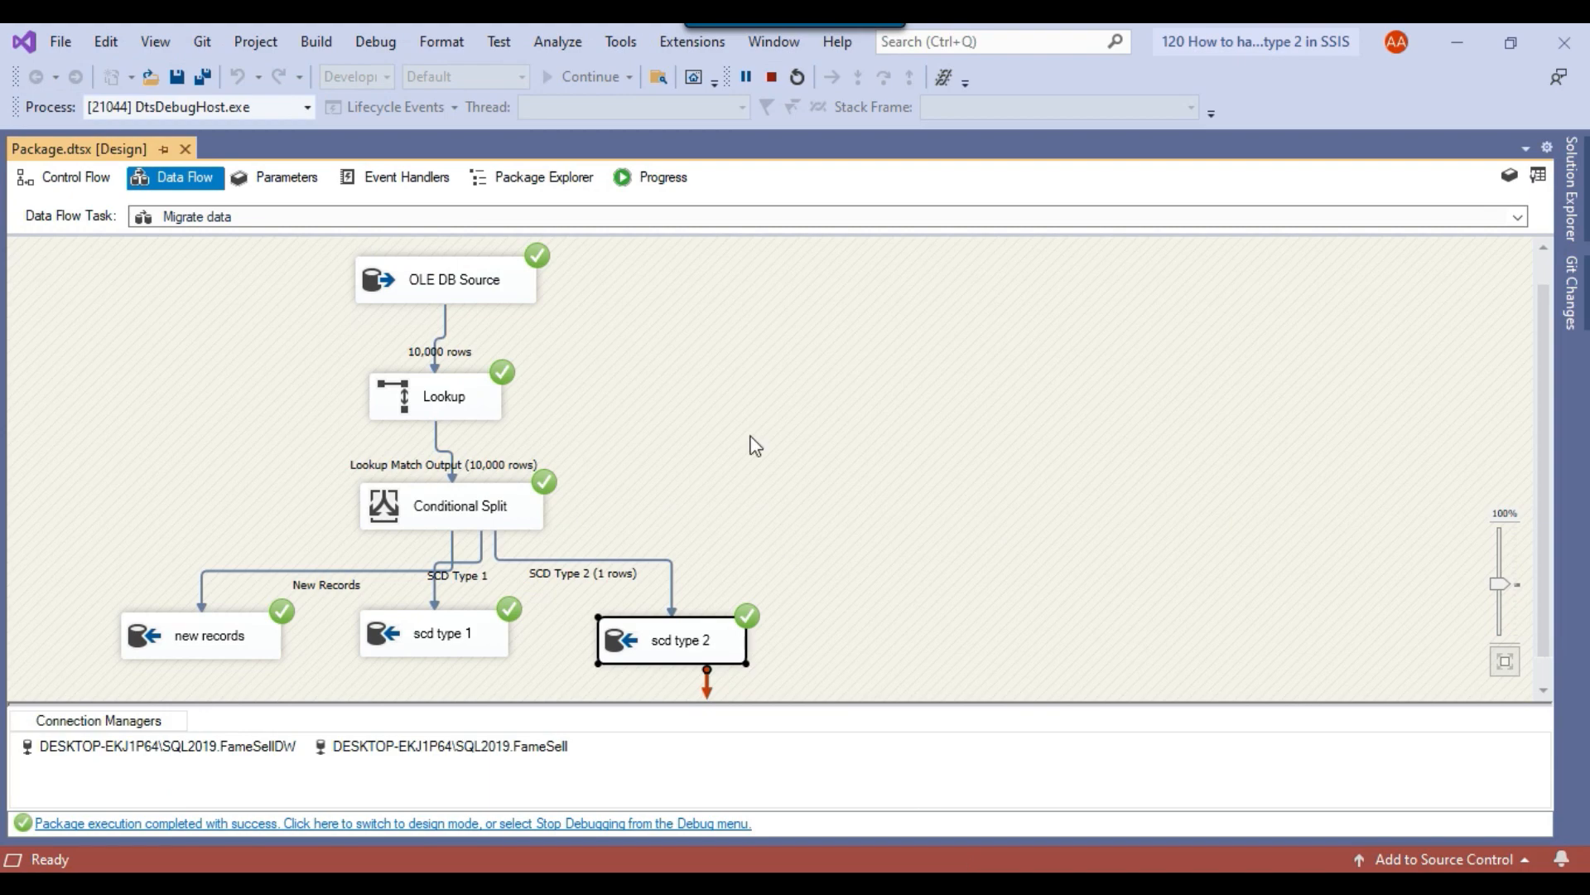
left_click(798, 77)
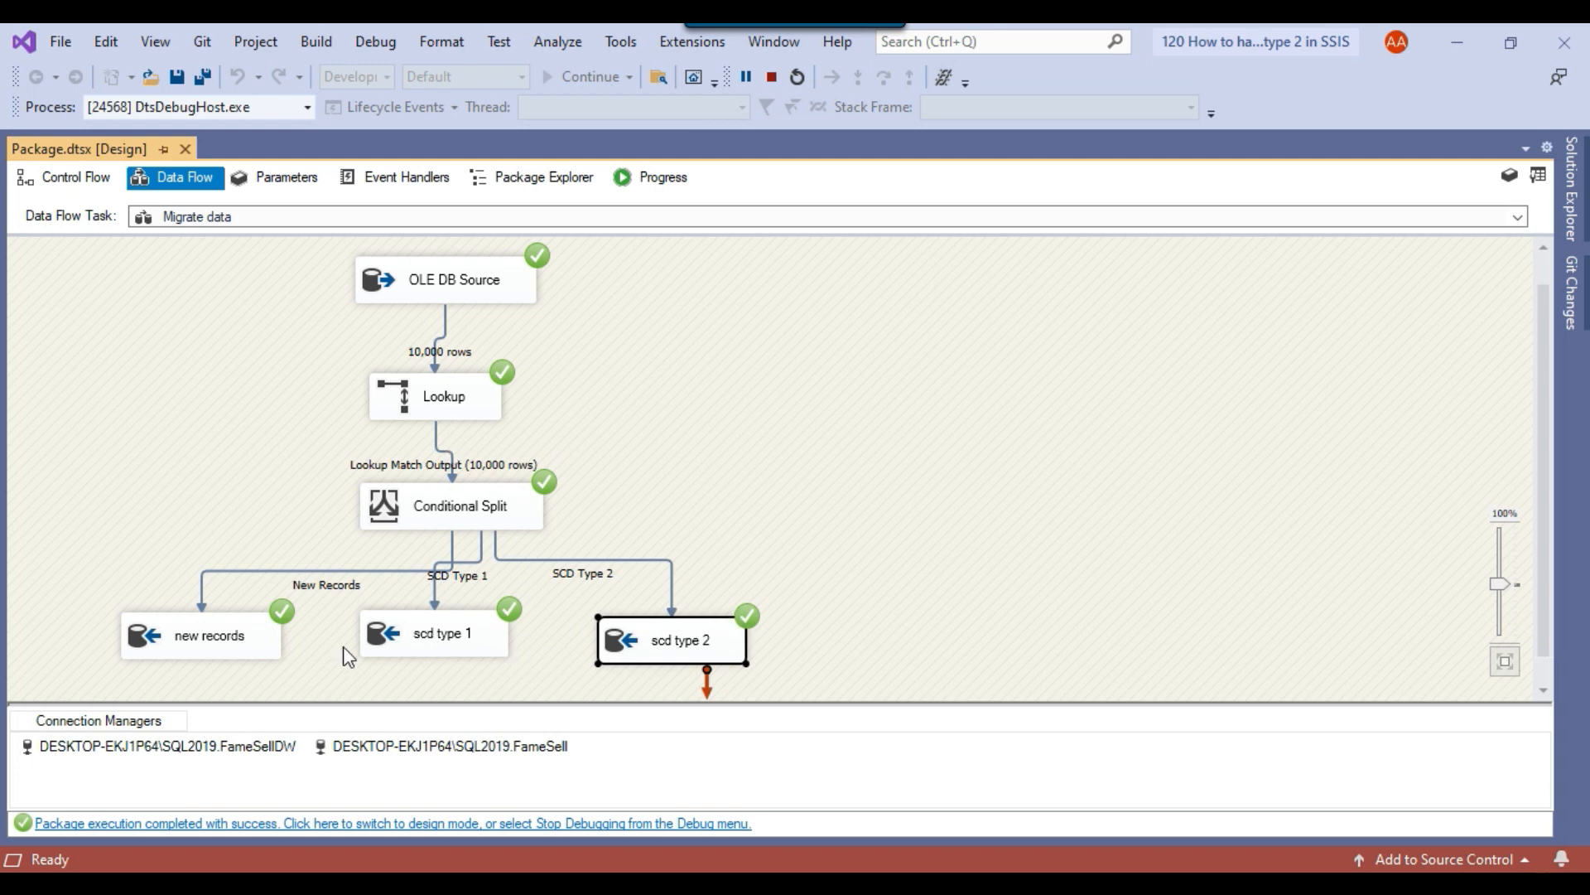
left_click(434, 645)
left_click(627, 650)
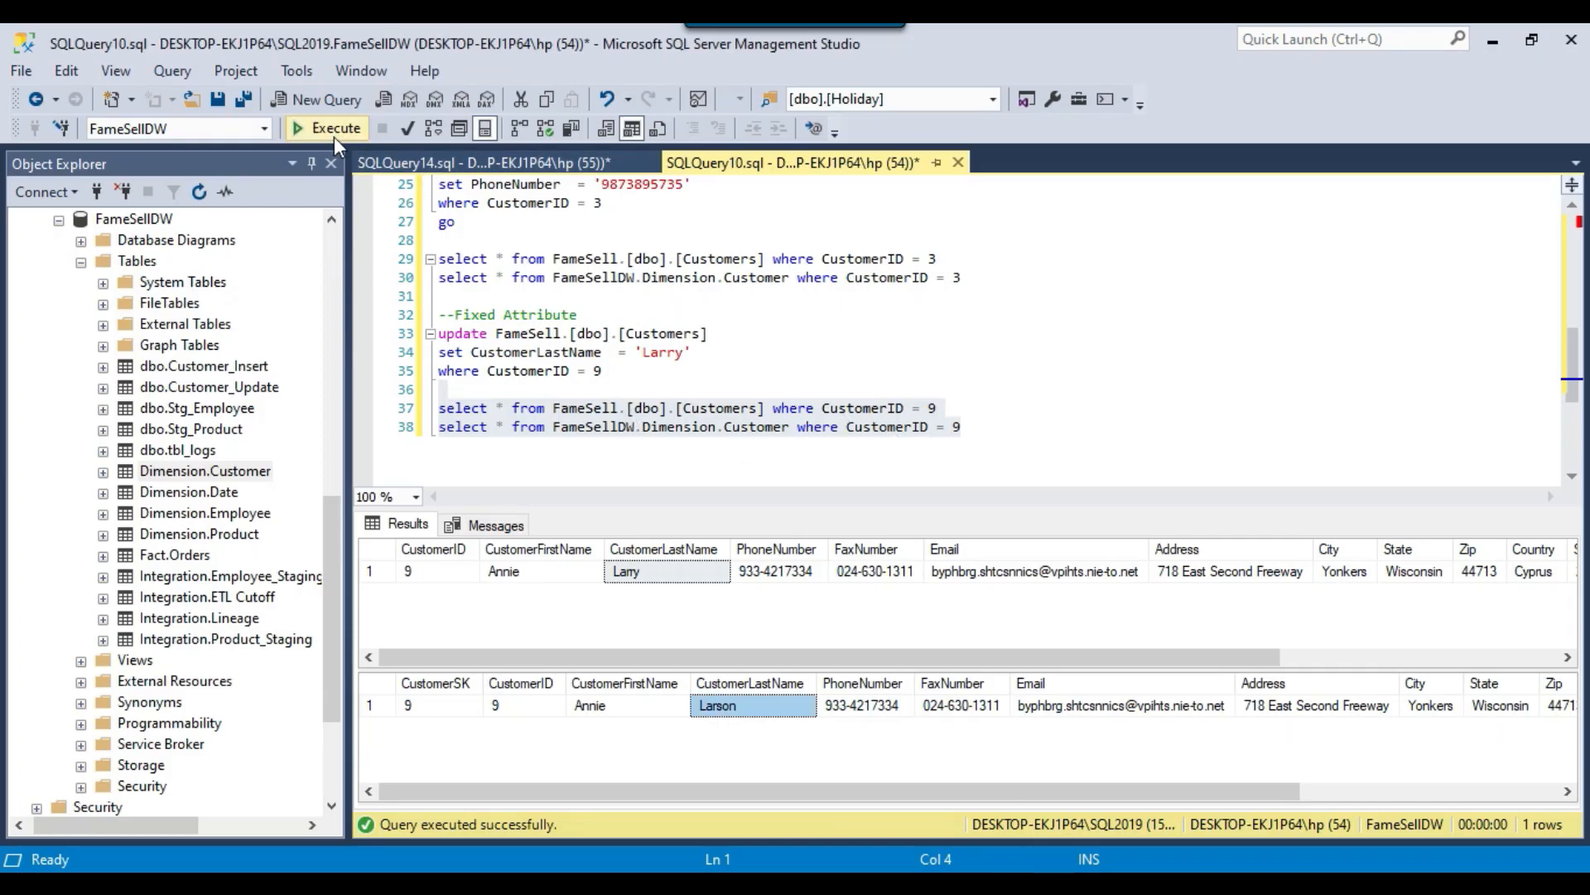
Switch to SQL Server Management Studio, rerun the Fixed Attribute select queries, and compare CustomerLastName in the source and dimension rows after the package run.
left_click(331, 128)
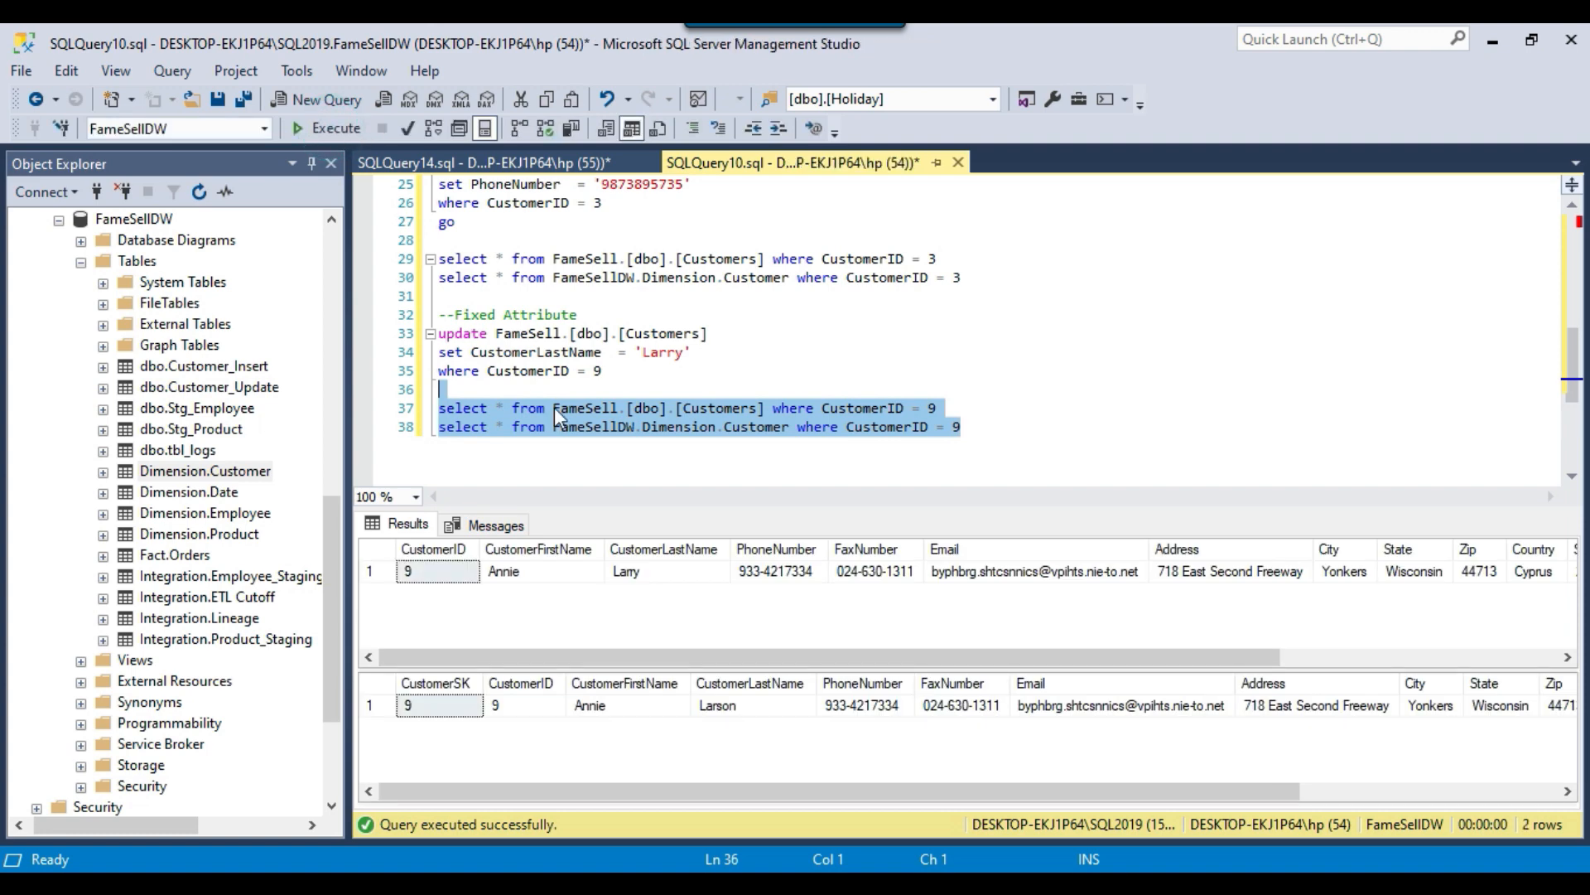
left_click(654, 569)
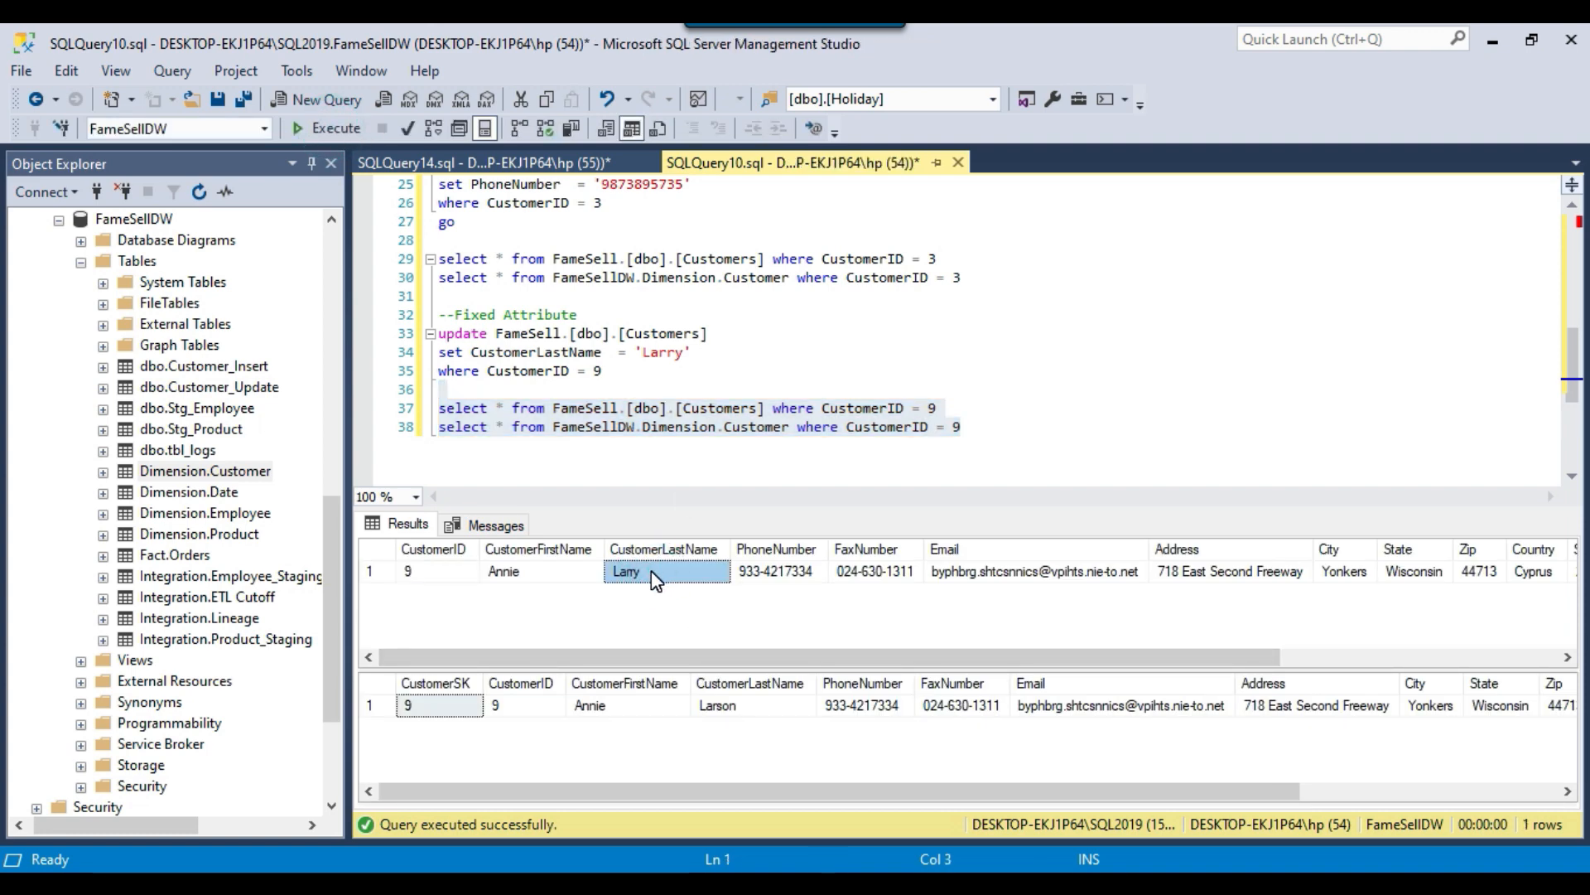
left_click(761, 705)
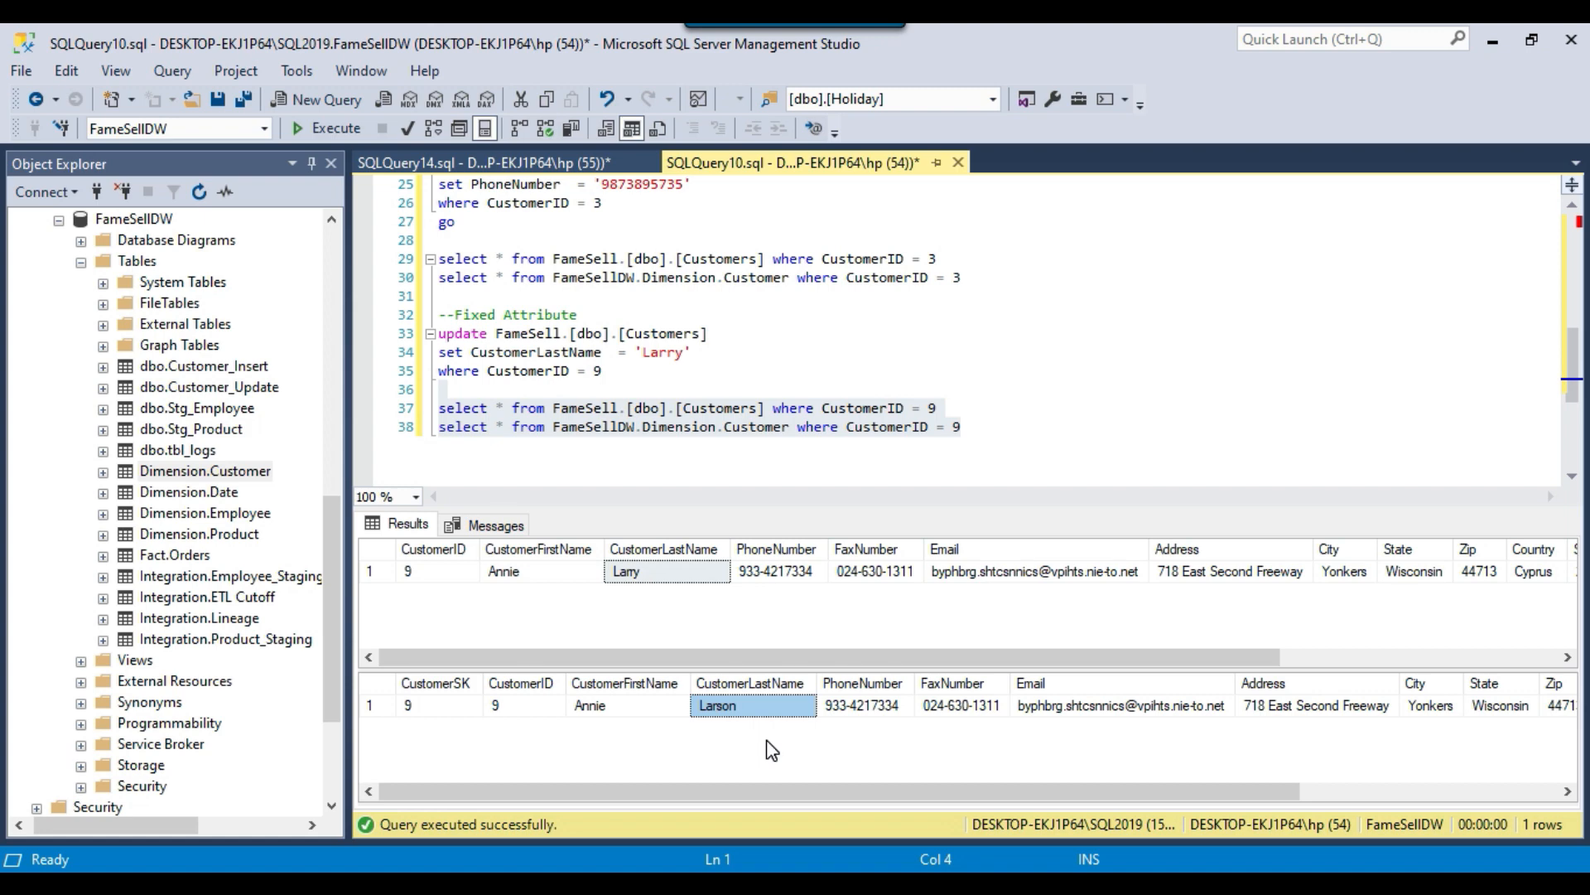
left_click(944, 334)
scroll(911, 336, "up", 8)
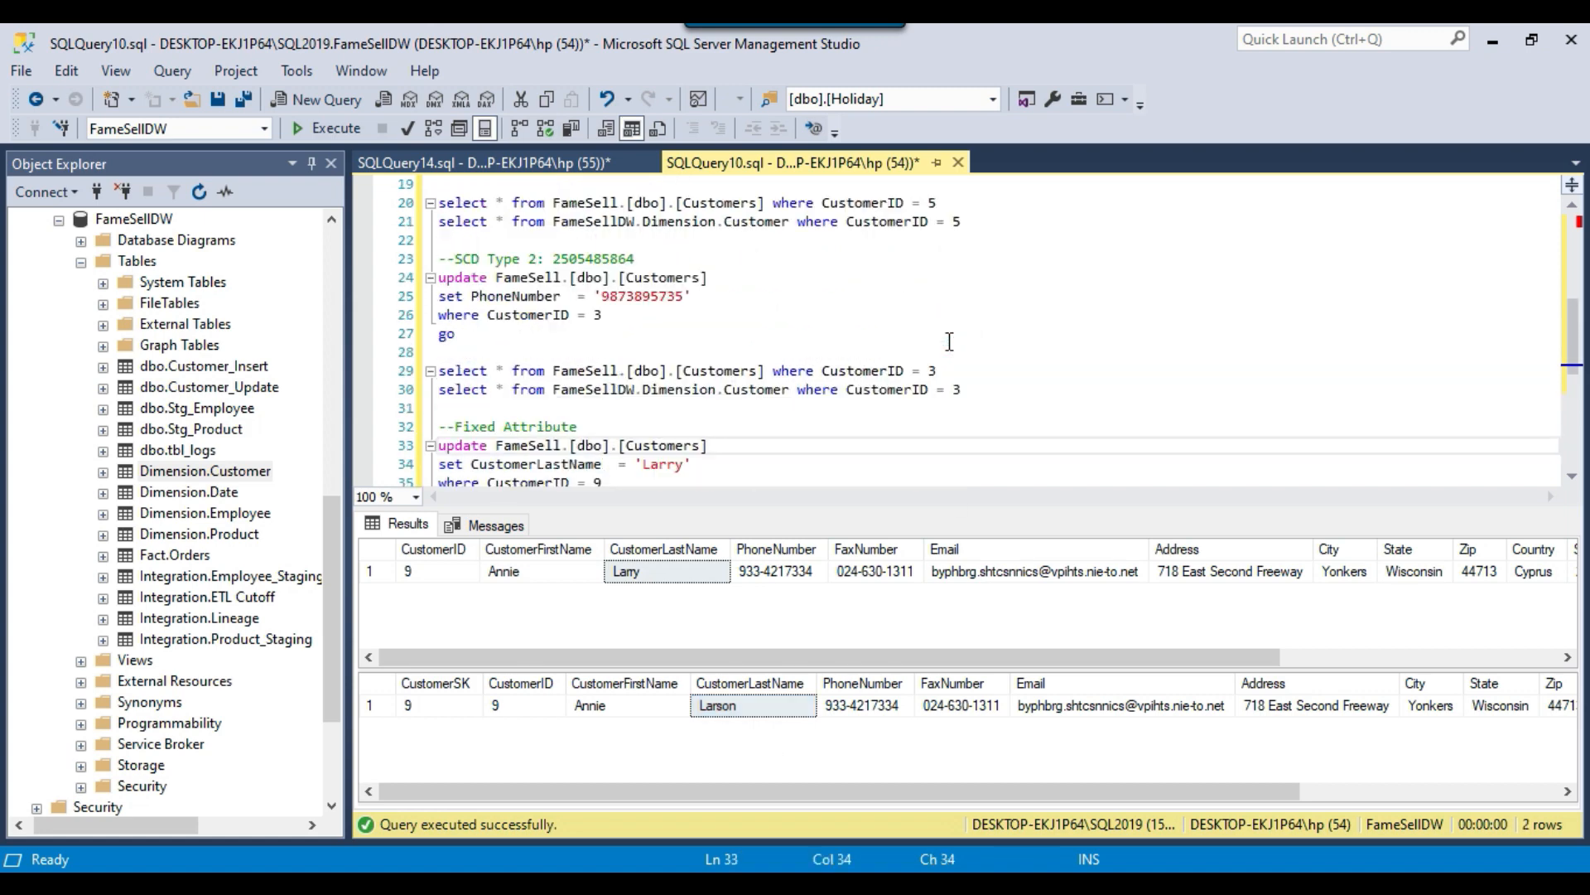